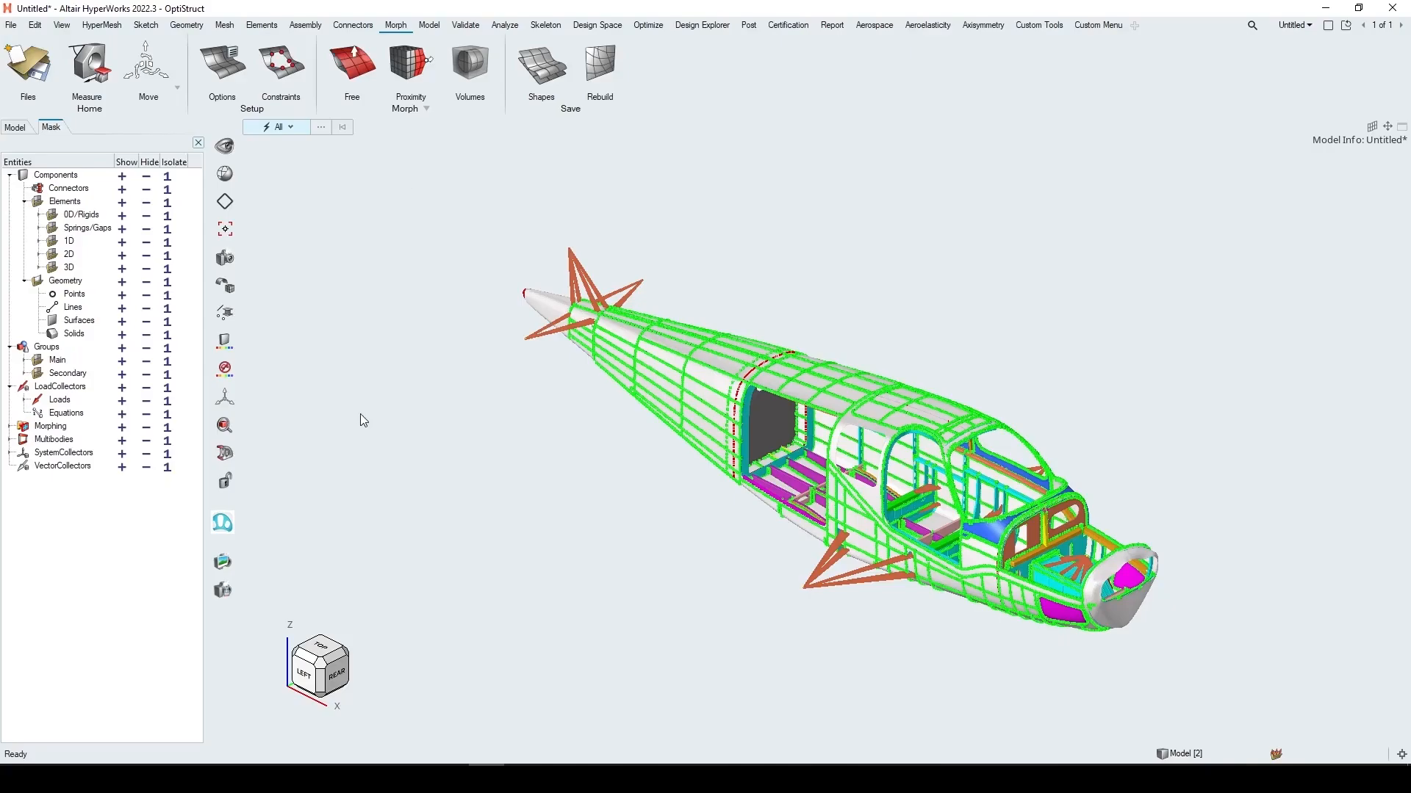
Hide the connectors, the 0D/rigid elements and the spring/gap elements in the displayed components
click(147, 189)
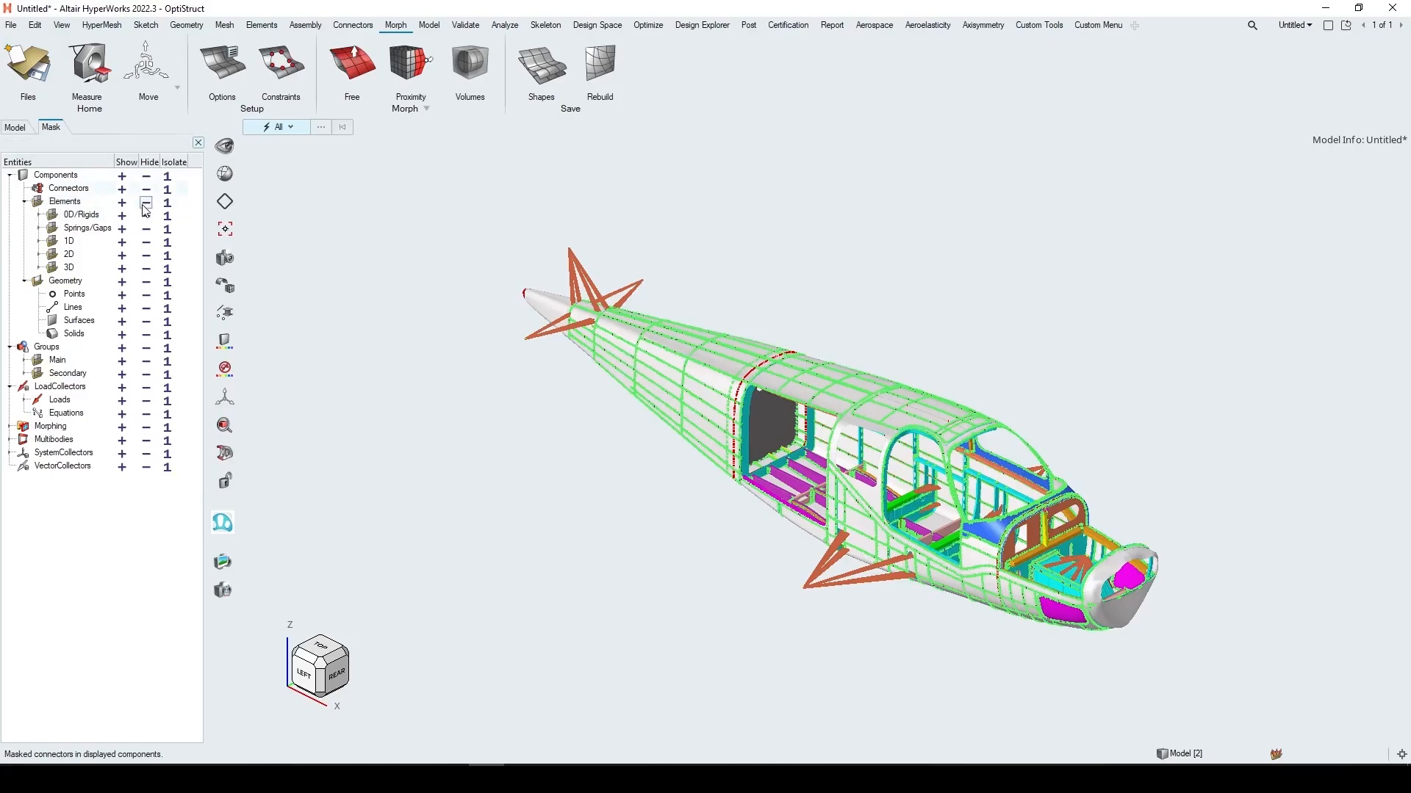
click(146, 218)
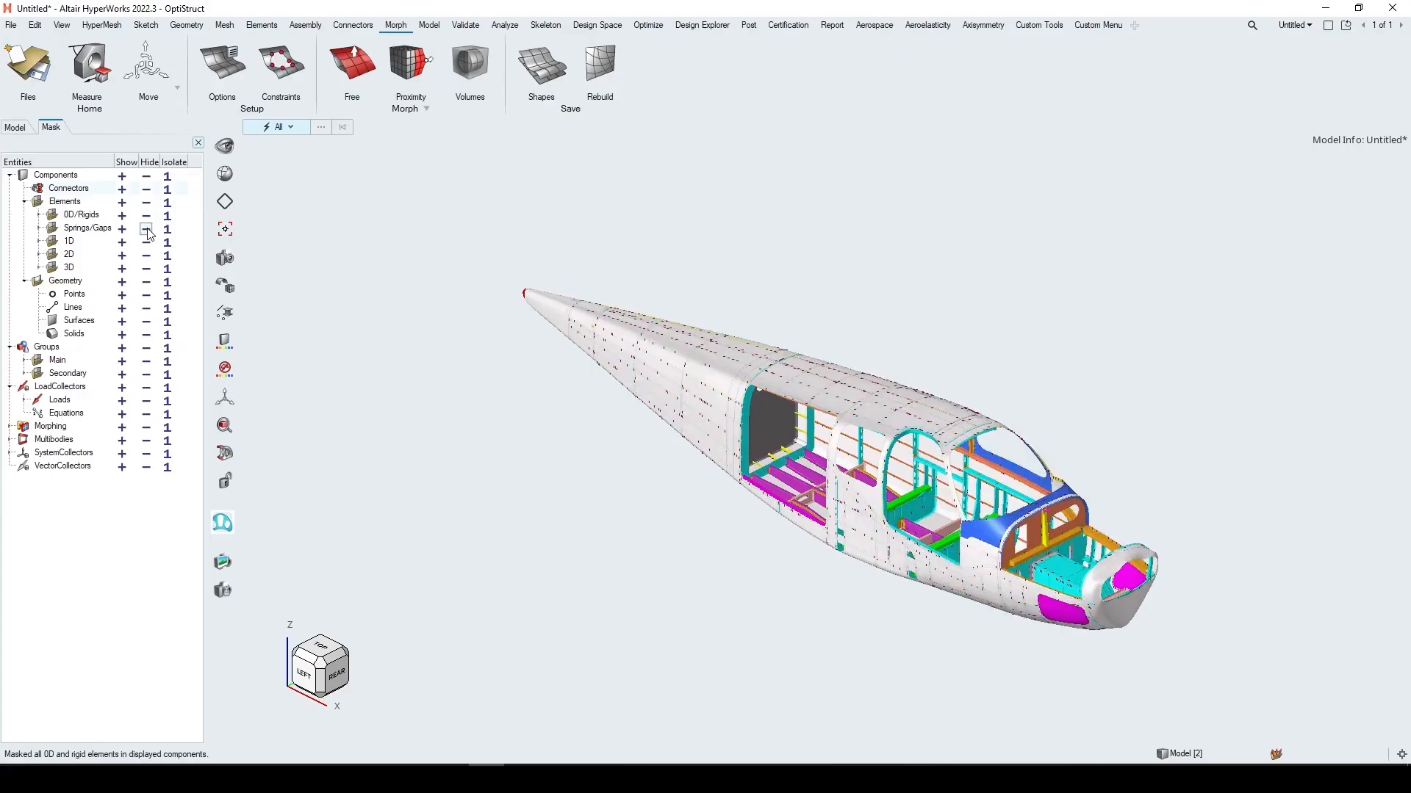
click(147, 230)
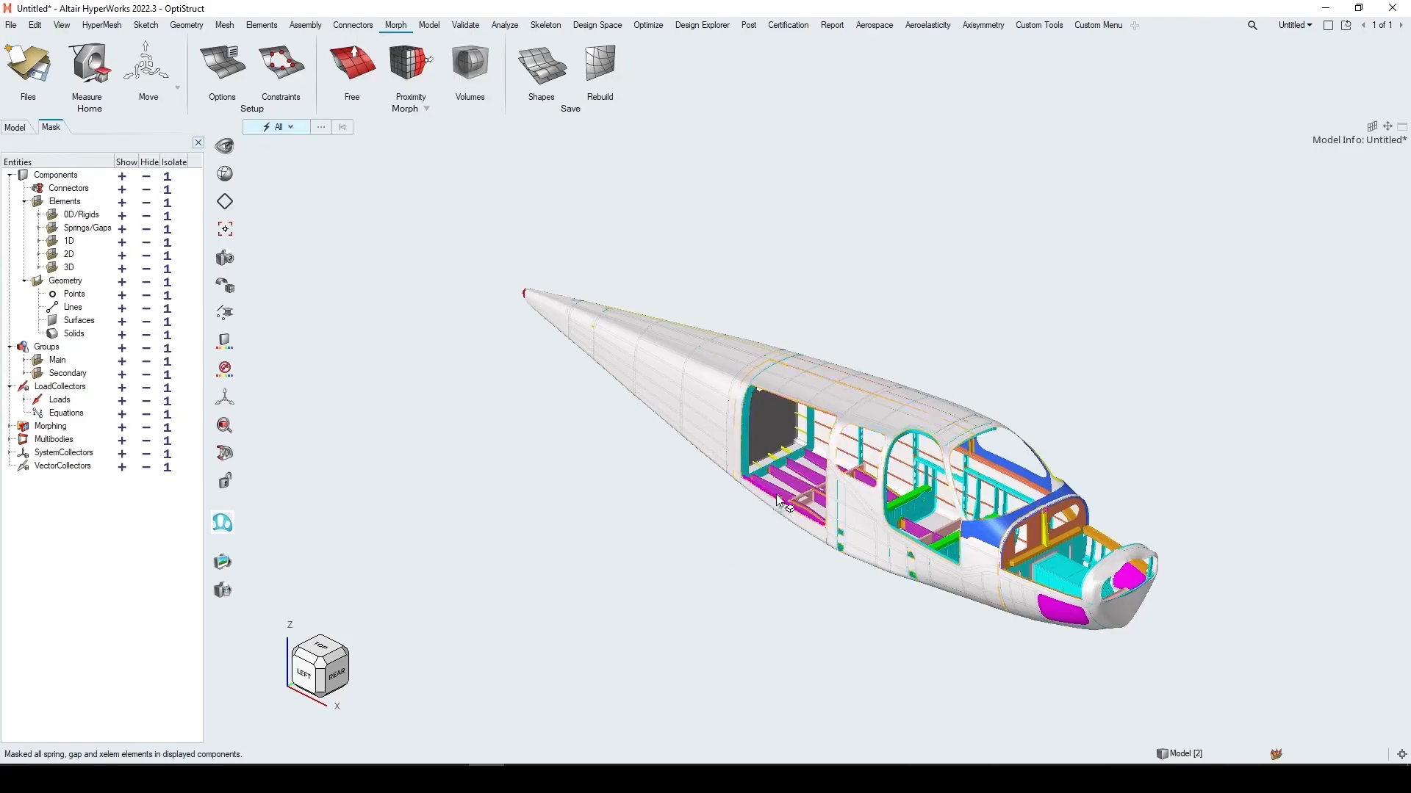
Isolate the GA_Aircraft_Mid_Fuselage_Frame_21 component and view it from the rear
scroll(808, 449, up, 6)
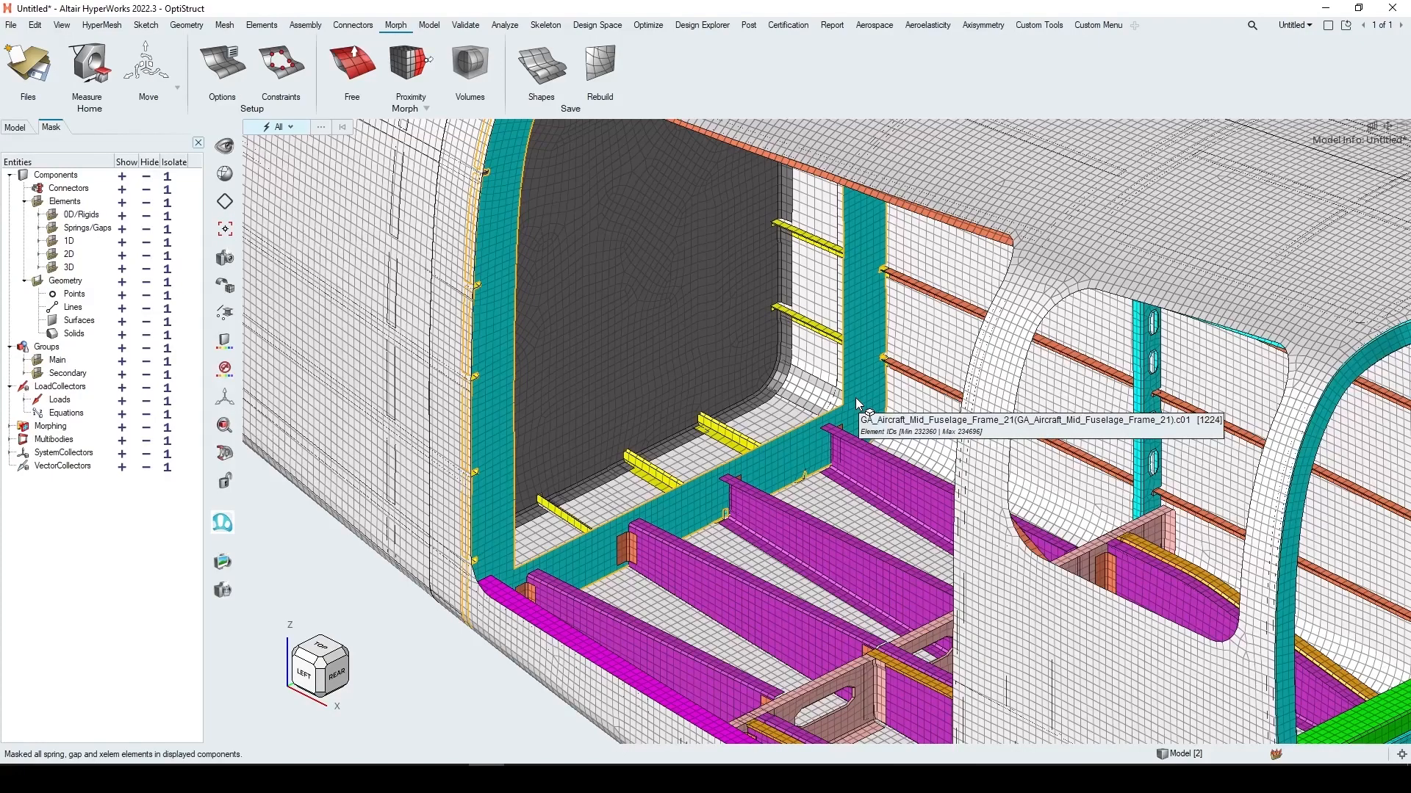
click(855, 399)
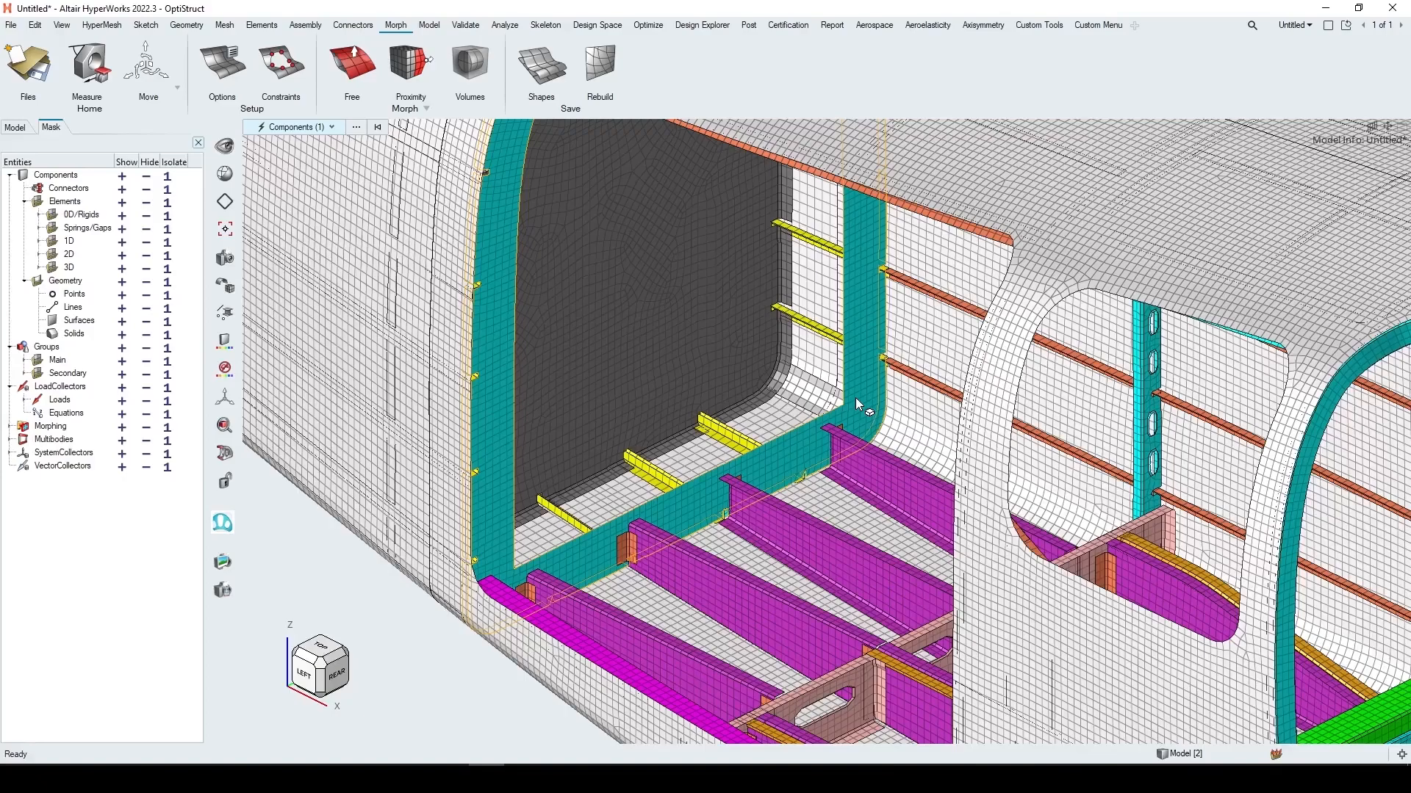
key(i)
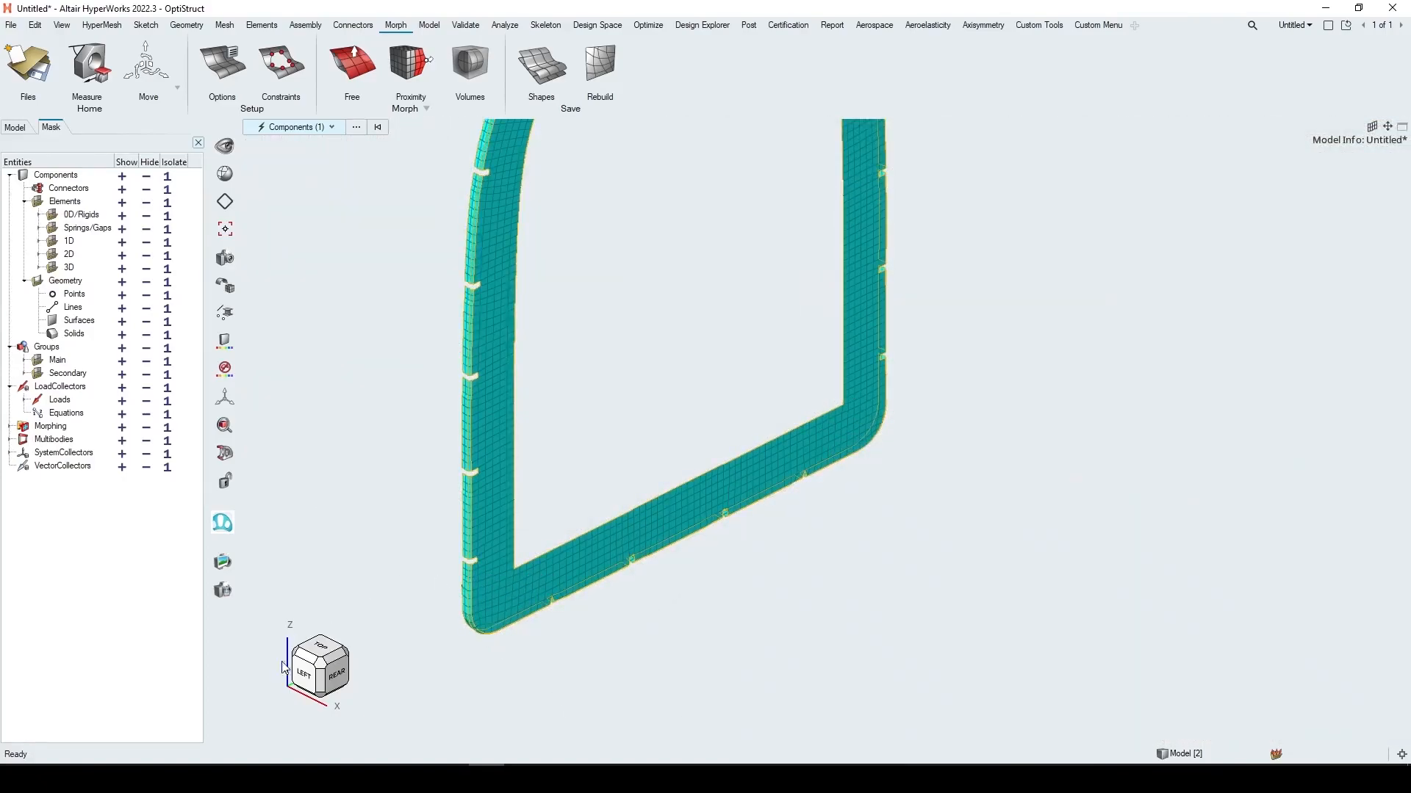
click(344, 677)
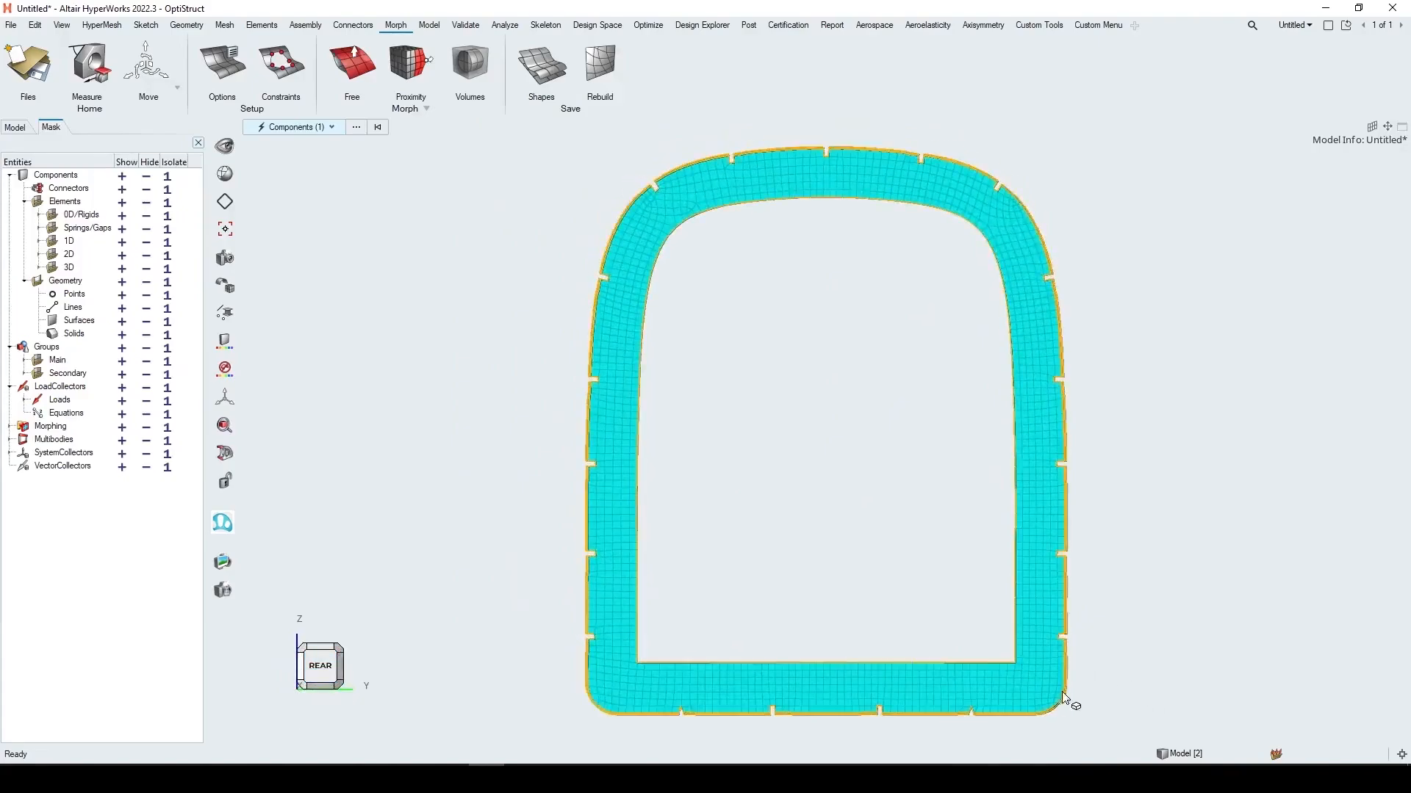
Start a polyline across the frame opening's lower right inner corner, picking two nodes on the horizontal edge and two on the vertical edge
scroll(1114, 720, up, 5)
right_drag(1124, 651, 1273, 528)
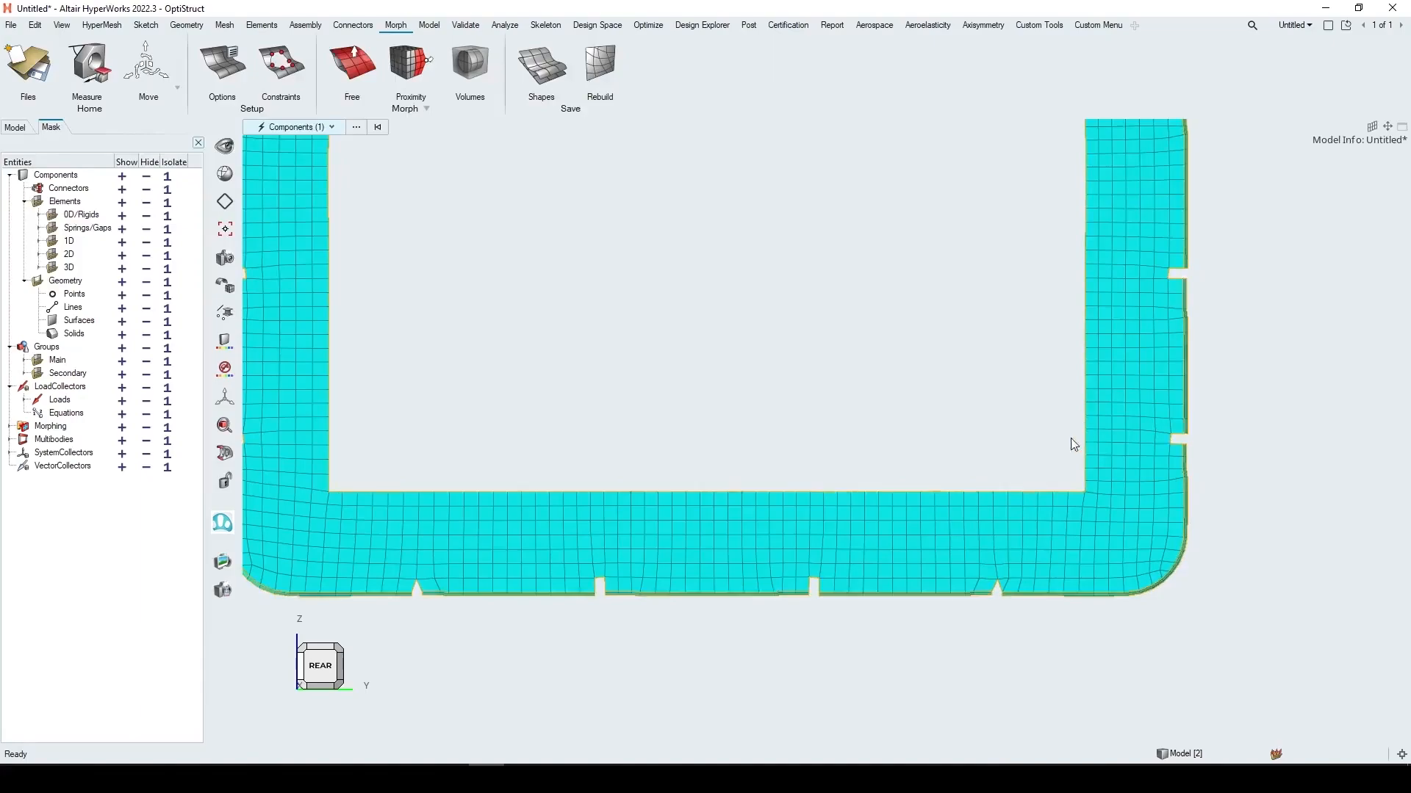
click(193, 27)
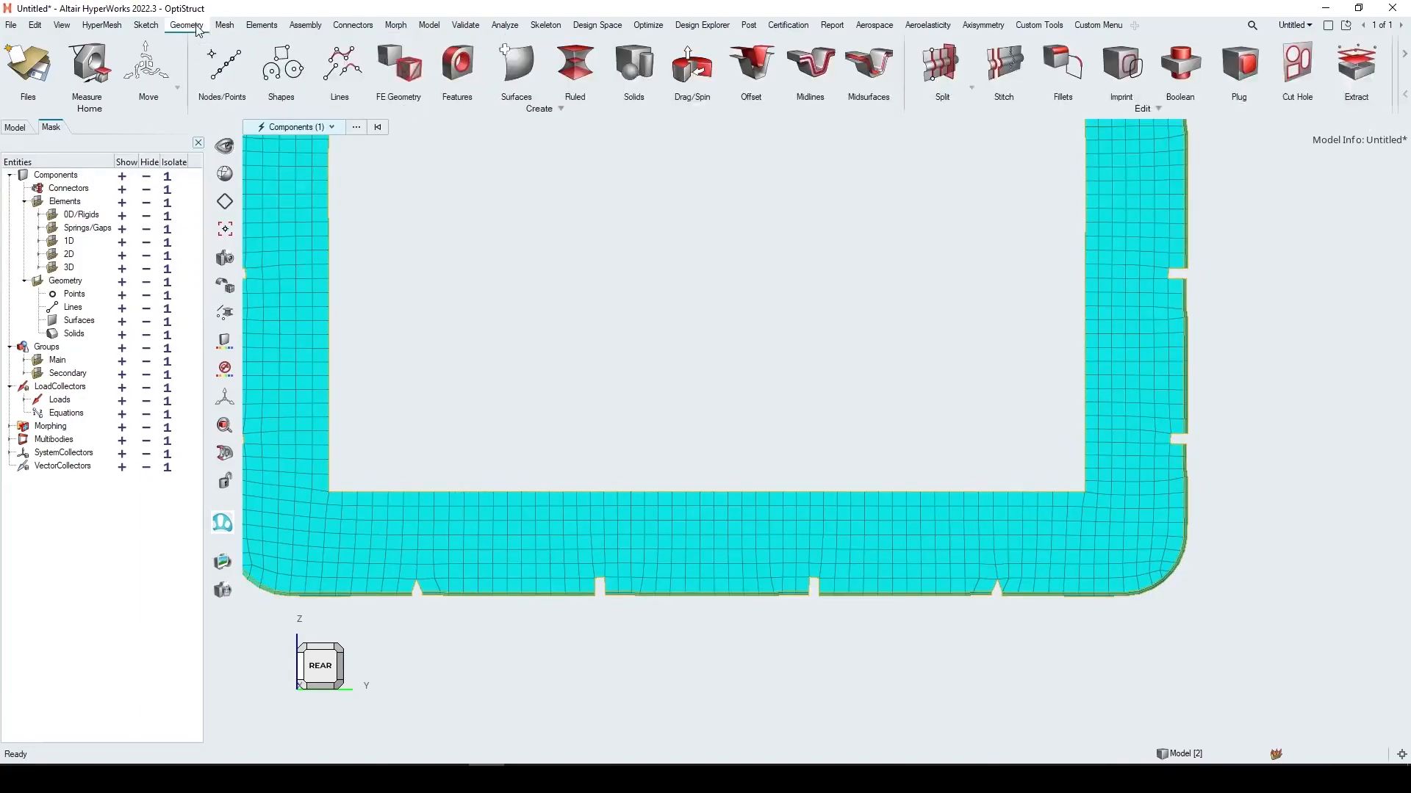
click(342, 58)
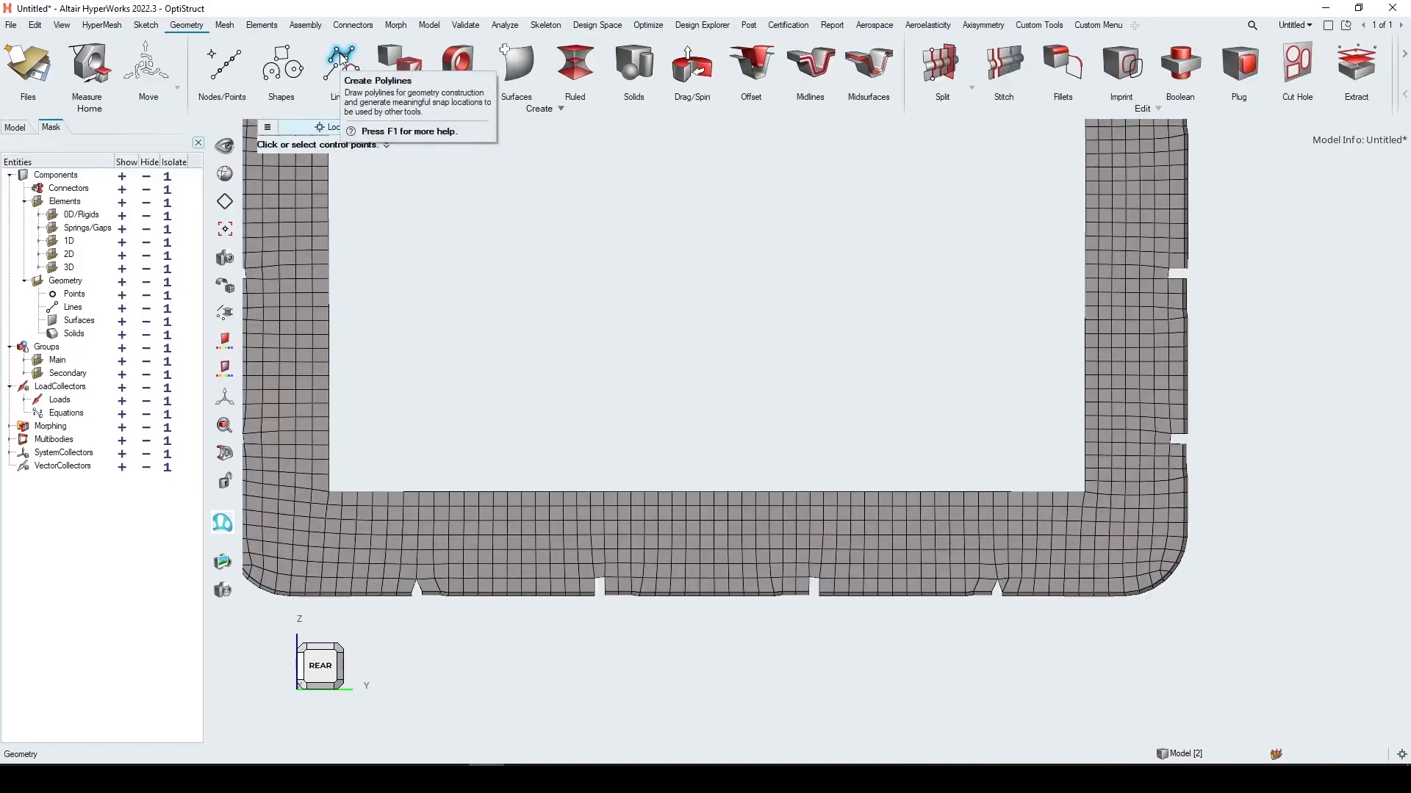
click(978, 492)
click(994, 492)
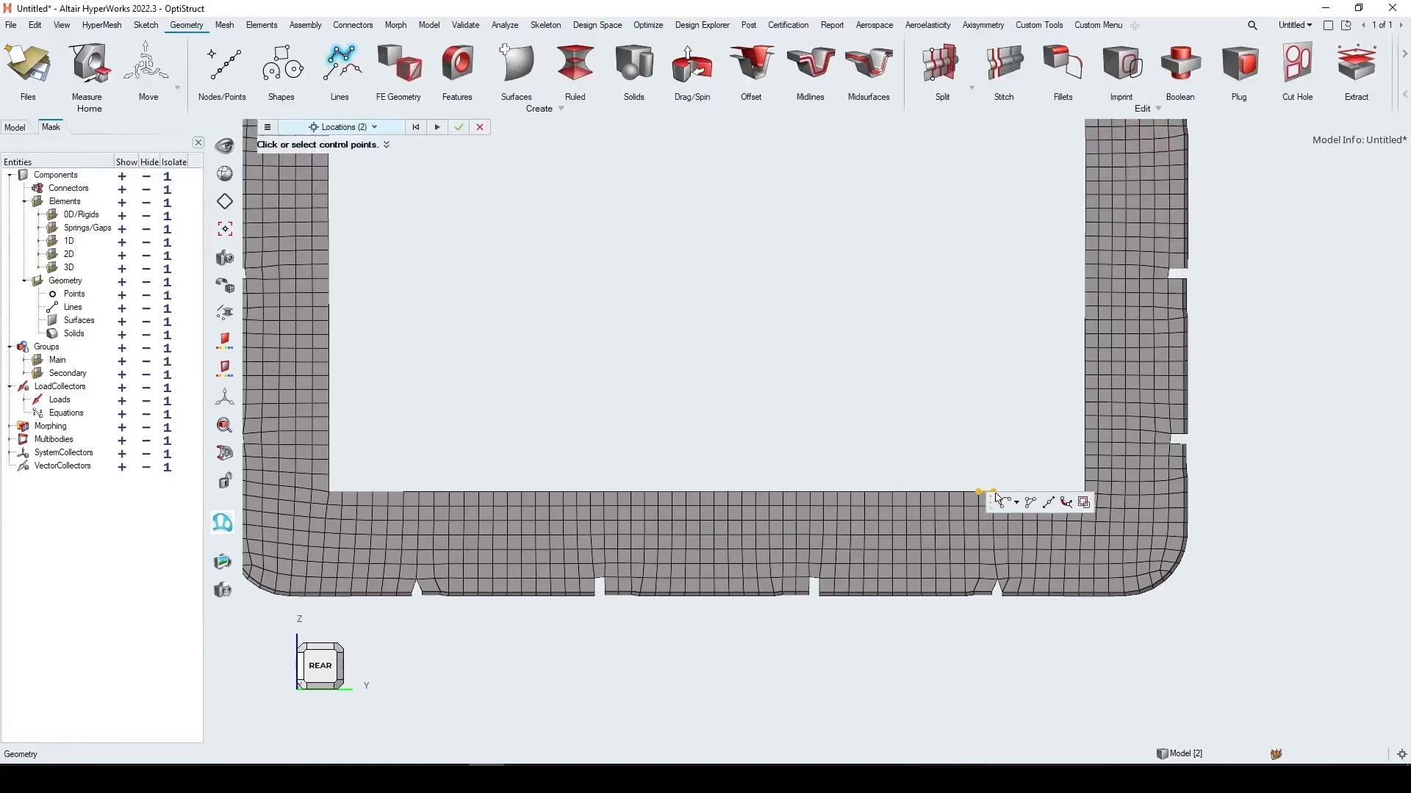
click(1085, 415)
scroll(1083, 403, up, 2)
click(1091, 402)
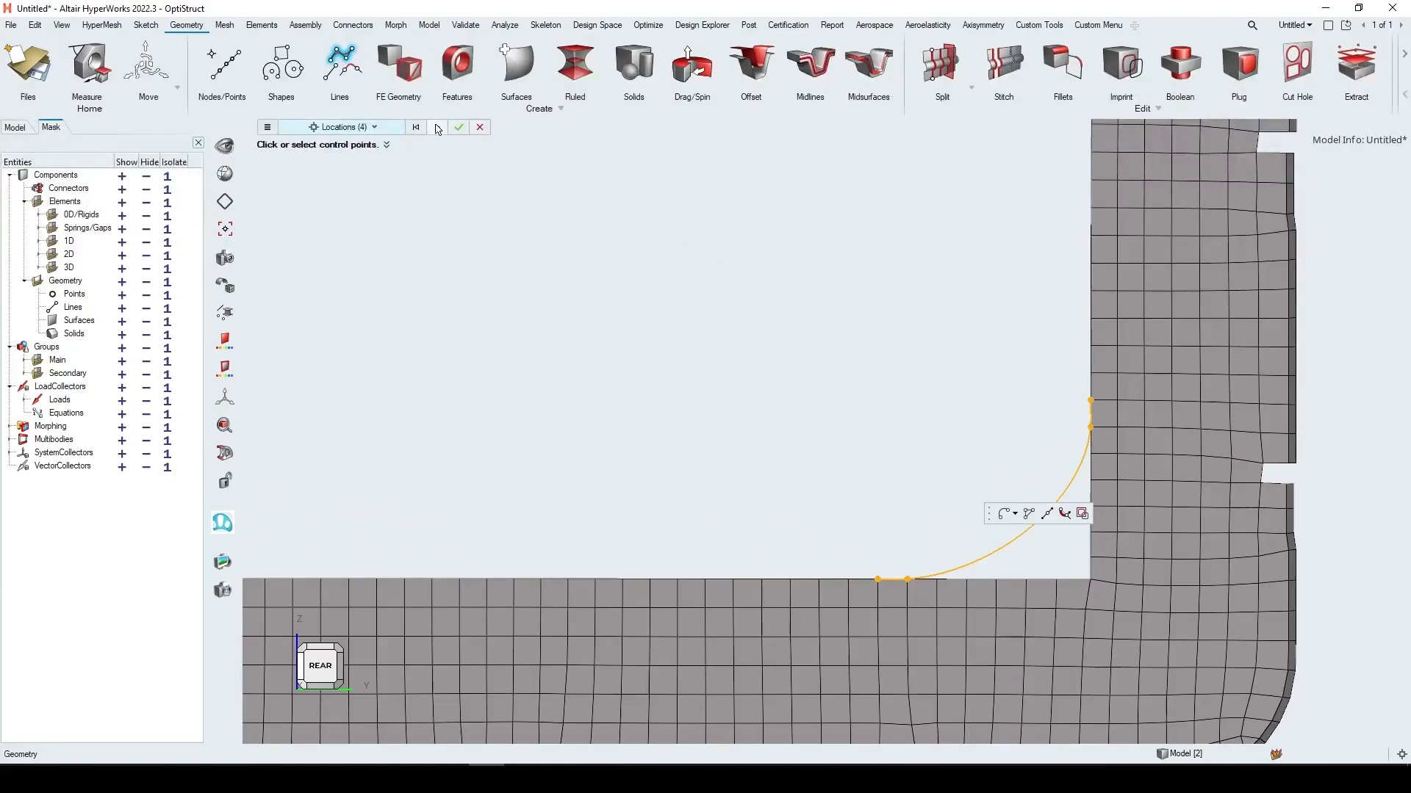
Replace the two control points on the vertical edge with nodes farther up and create the corner curve
shift+click(1091, 401)
shift+click(1090, 428)
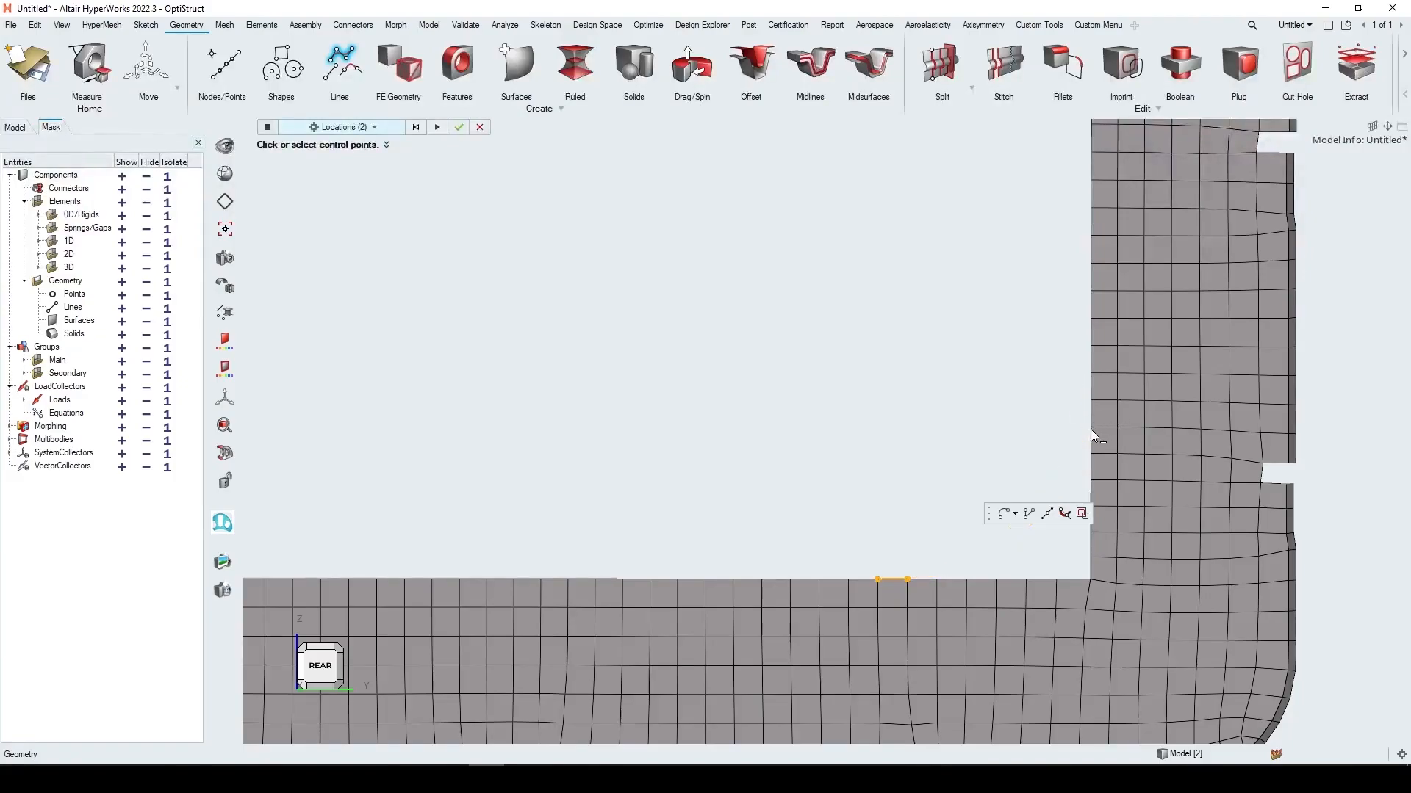
click(1092, 374)
click(1091, 345)
click(438, 128)
Start a matching polyline across the lower left inner corner with two nodes on the horizontal edge and two on the vertical edge
scroll(695, 375, down, 4)
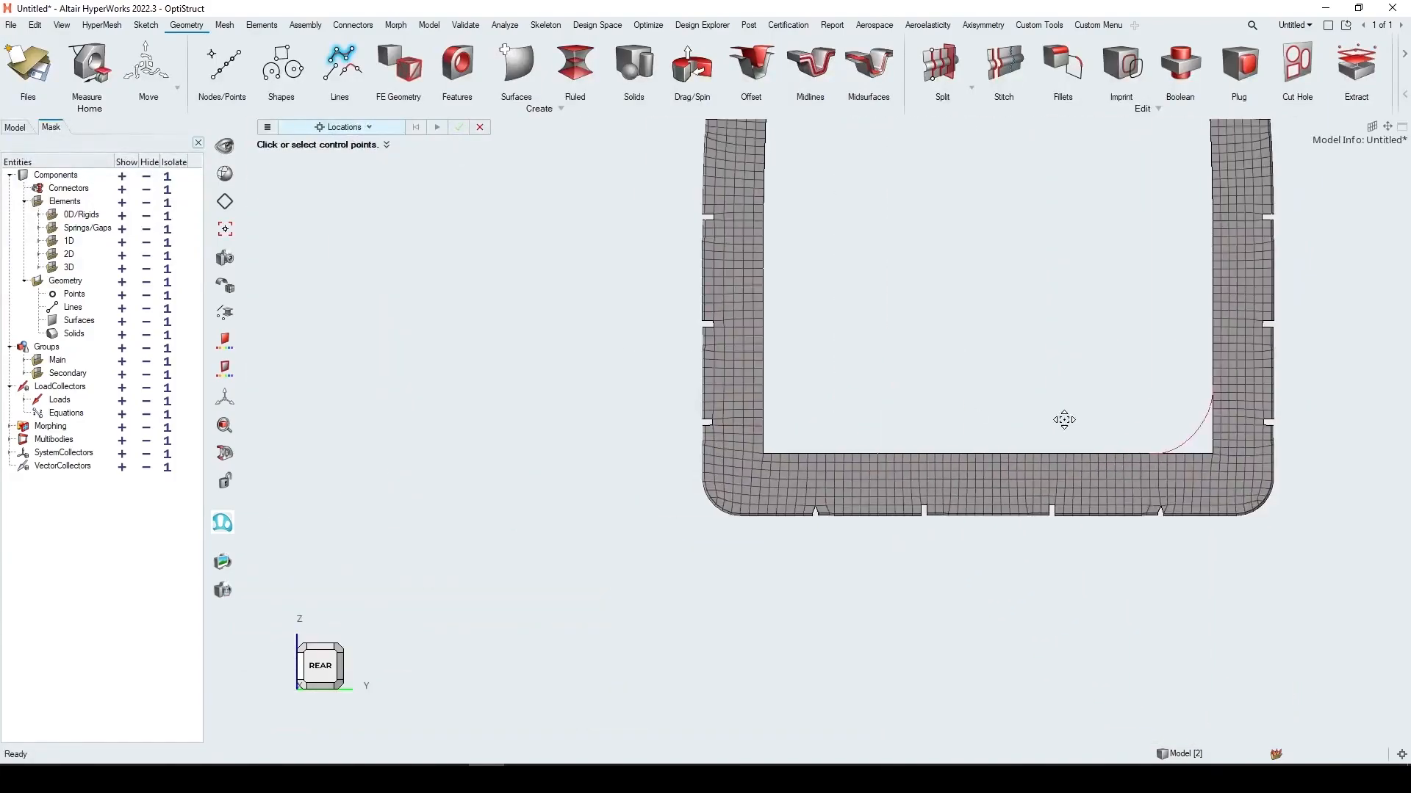
scroll(787, 472, up, 4)
right_drag(869, 384, 870, 409)
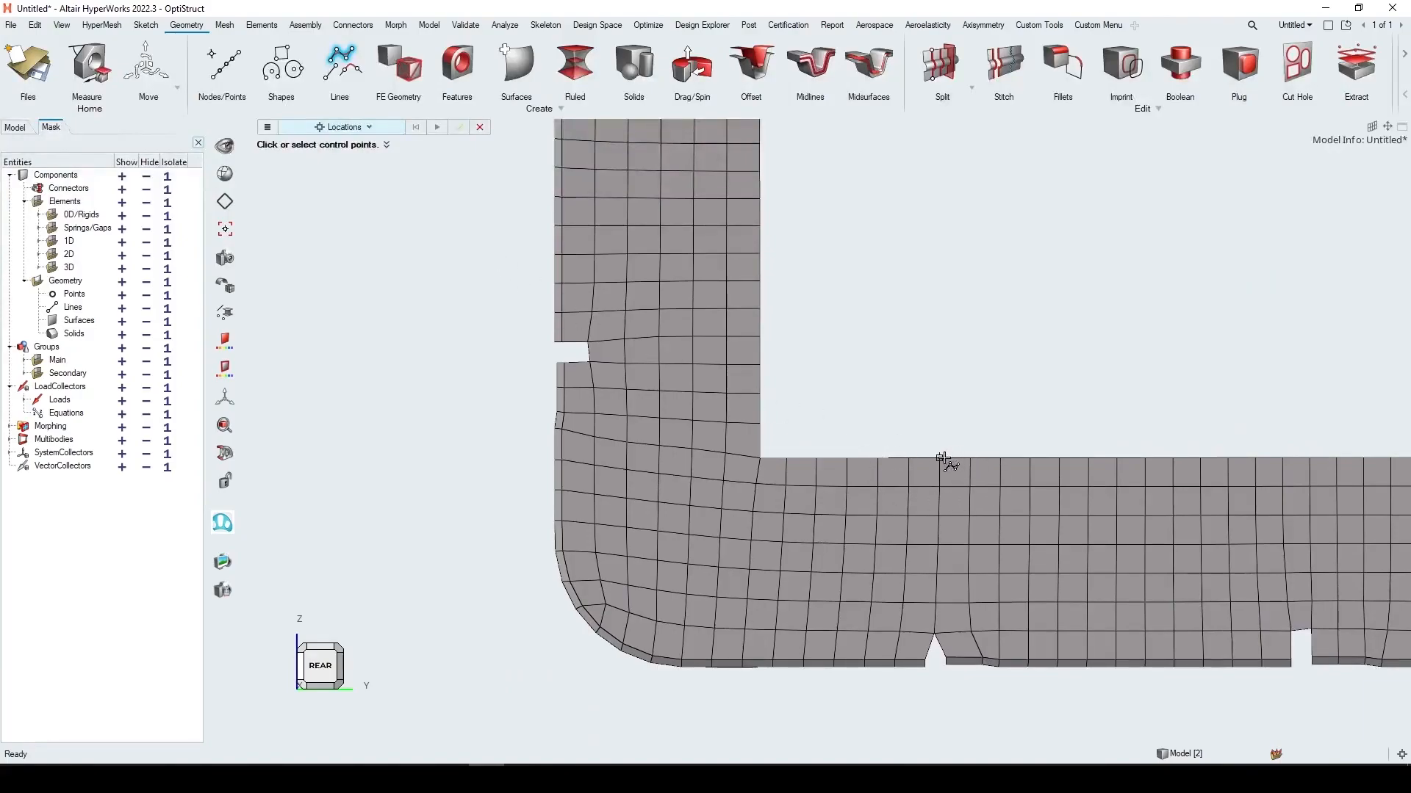
scroll(943, 458, down, 5)
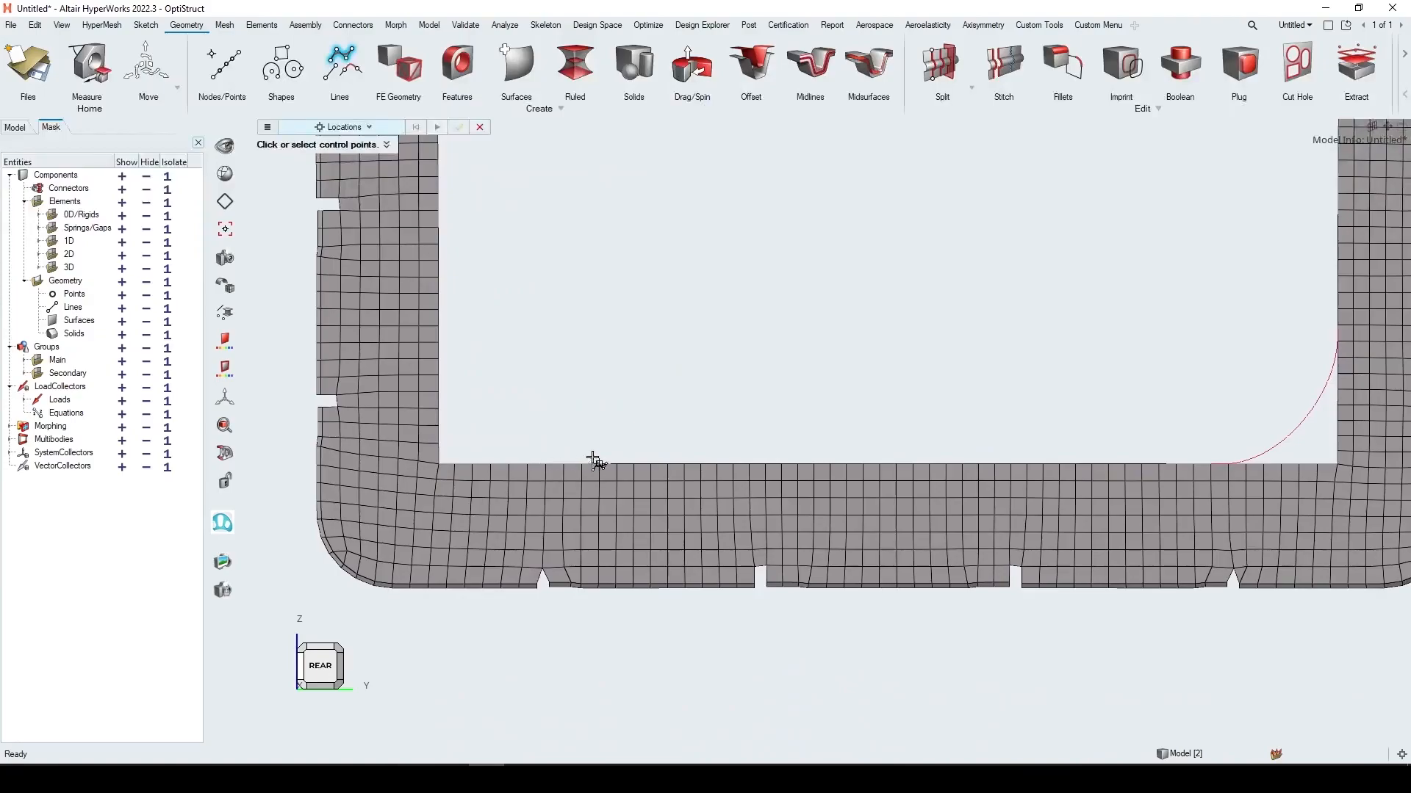
click(563, 464)
click(544, 465)
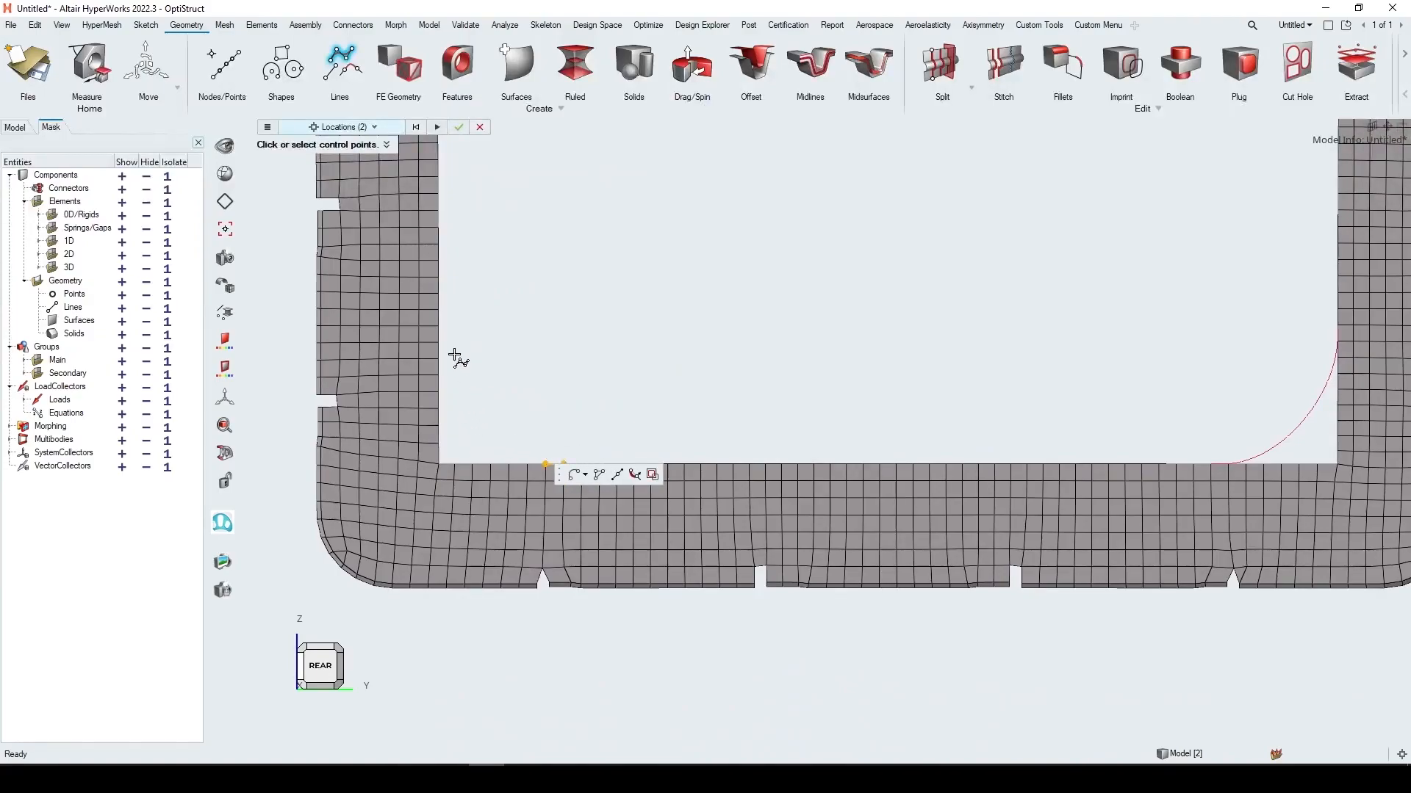
right_drag(463, 362, 426, 367)
click(389, 340)
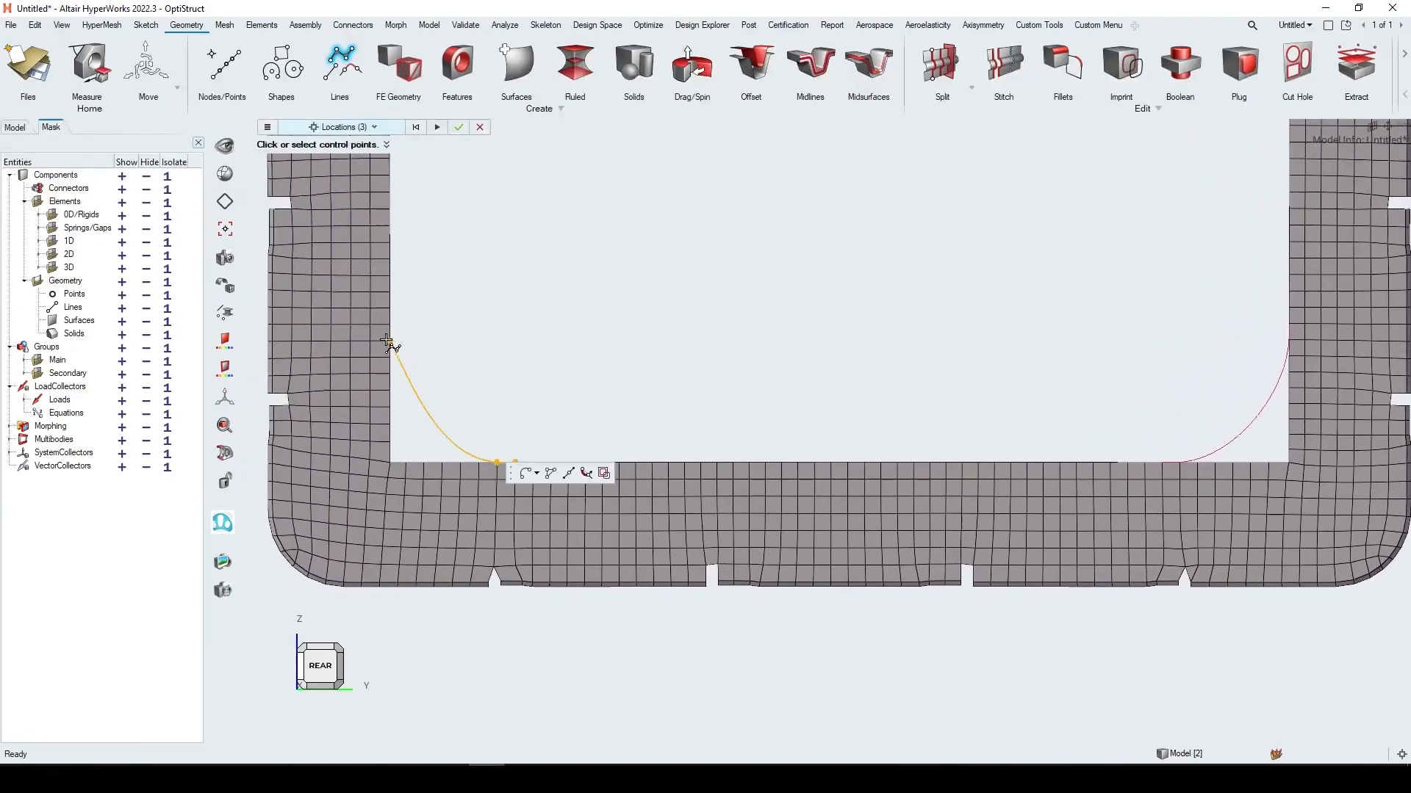
click(390, 324)
Remove the left curve's two vertical-edge control points, pick two again starting one node lower, and create the curve
shift+click(390, 325)
shift+click(390, 341)
click(390, 358)
click(389, 341)
click(437, 128)
Start a free morph and select as moving nodes the inner edge nodes around the lower right corner between the curve's ends
scroll(630, 299, down, 3)
right_drag(678, 319, 652, 368)
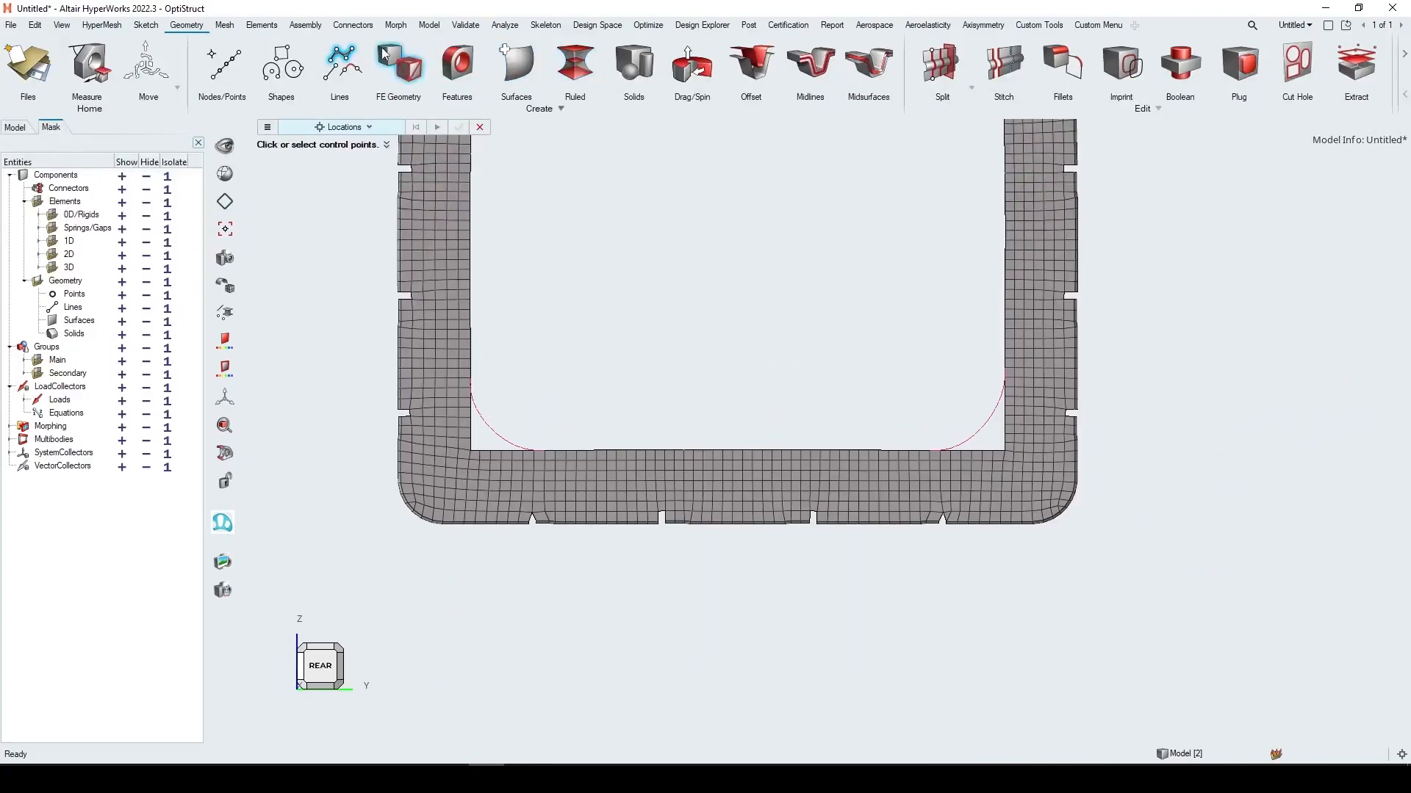
click(397, 26)
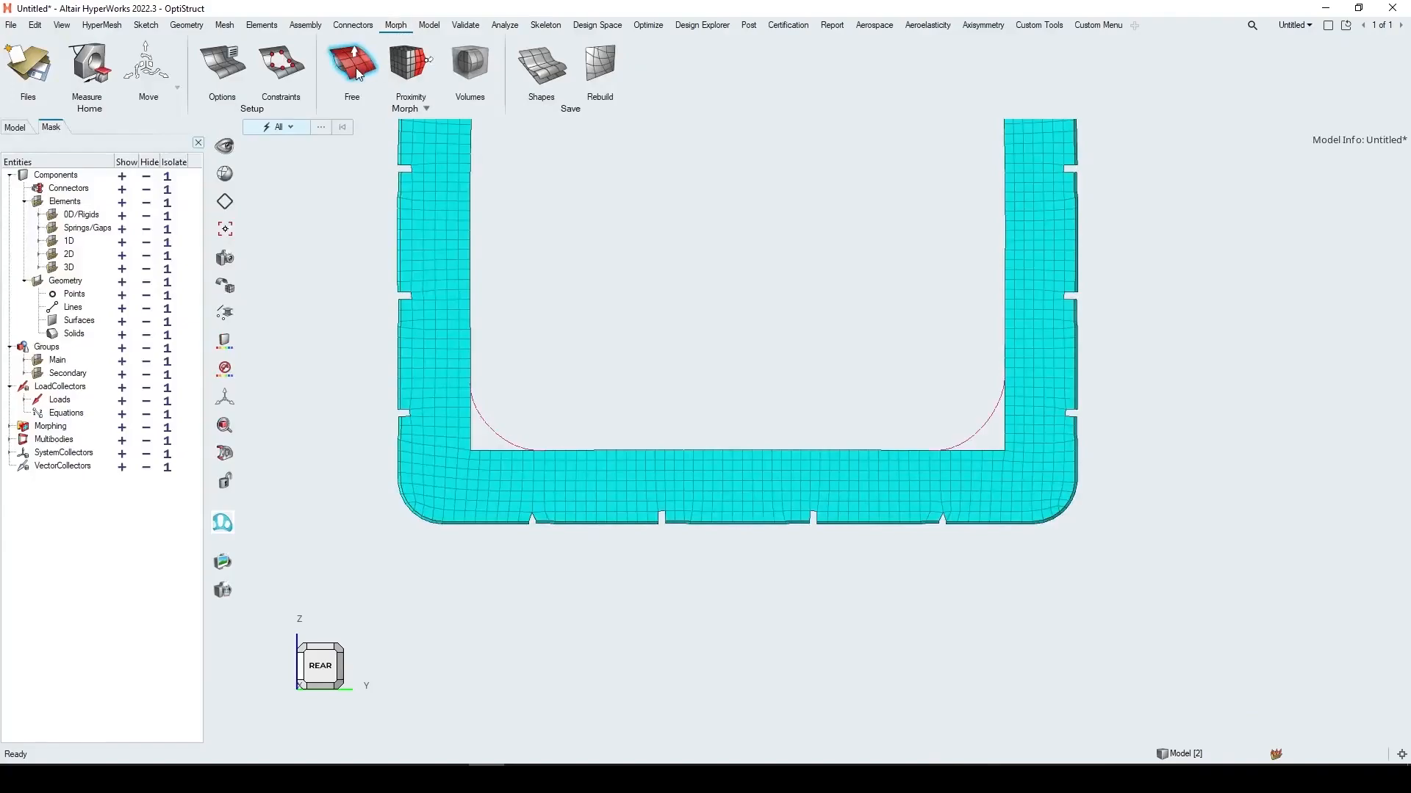
click(357, 72)
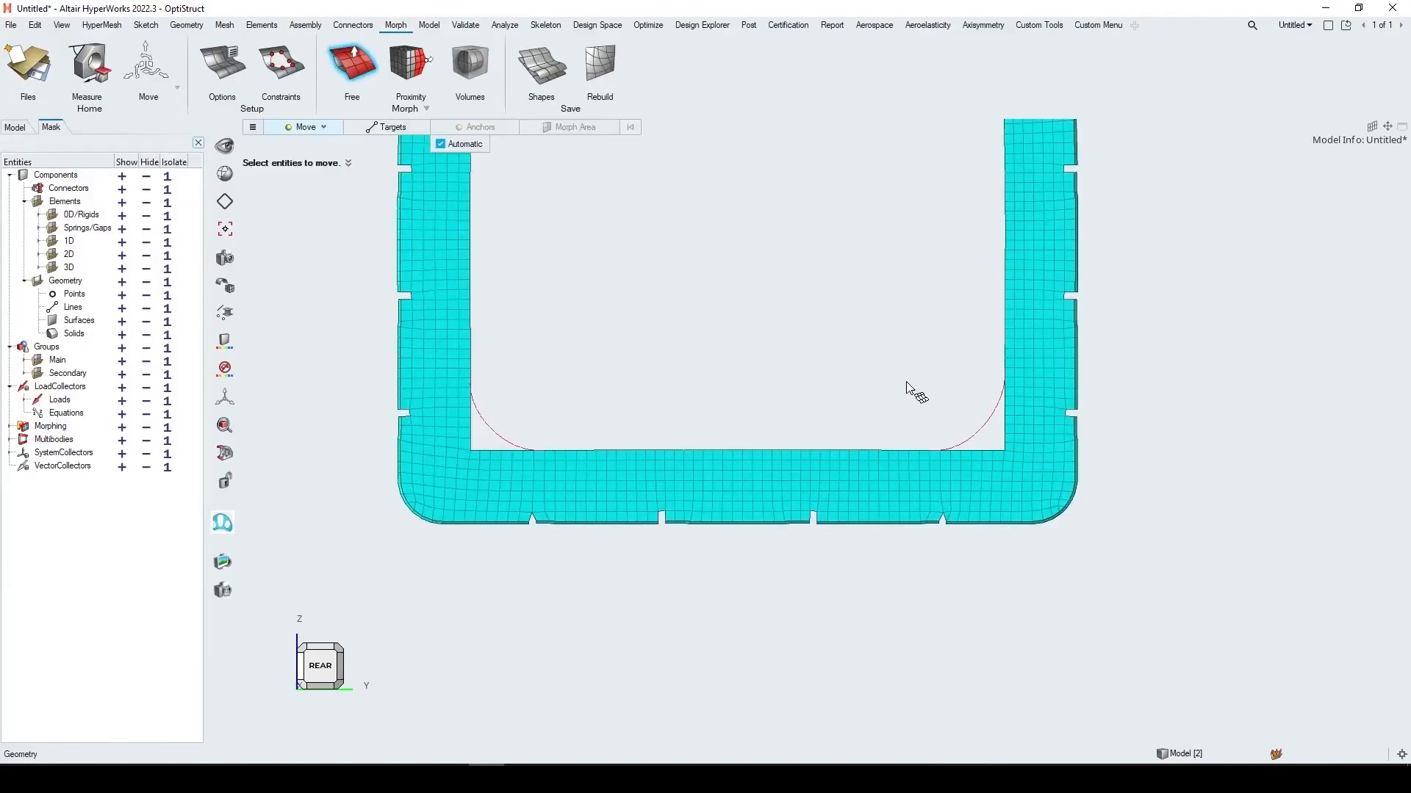
scroll(1208, 438, up, 1)
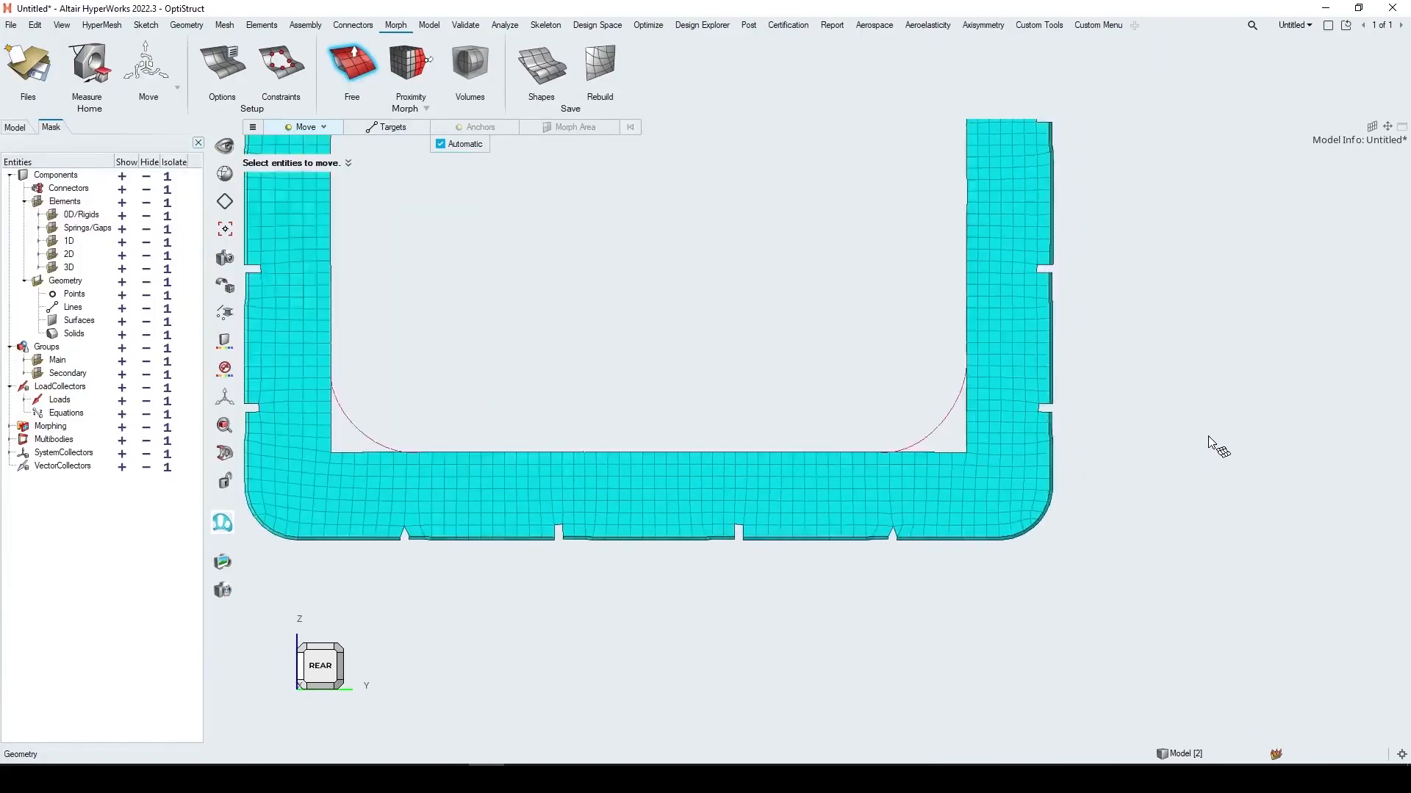
scroll(1212, 445, up, 2)
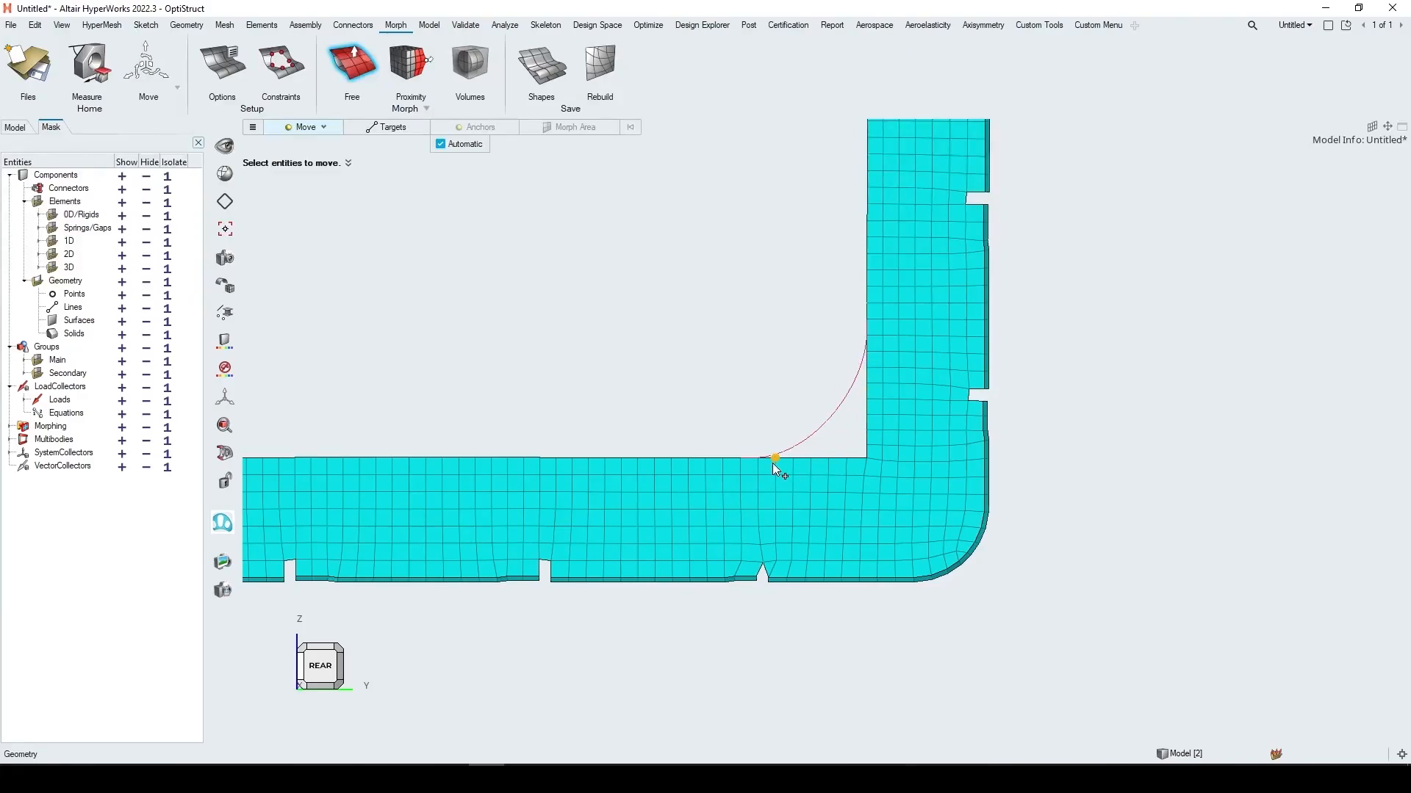
click(321, 129)
drag(760, 461, 868, 457)
drag(867, 351, 867, 449)
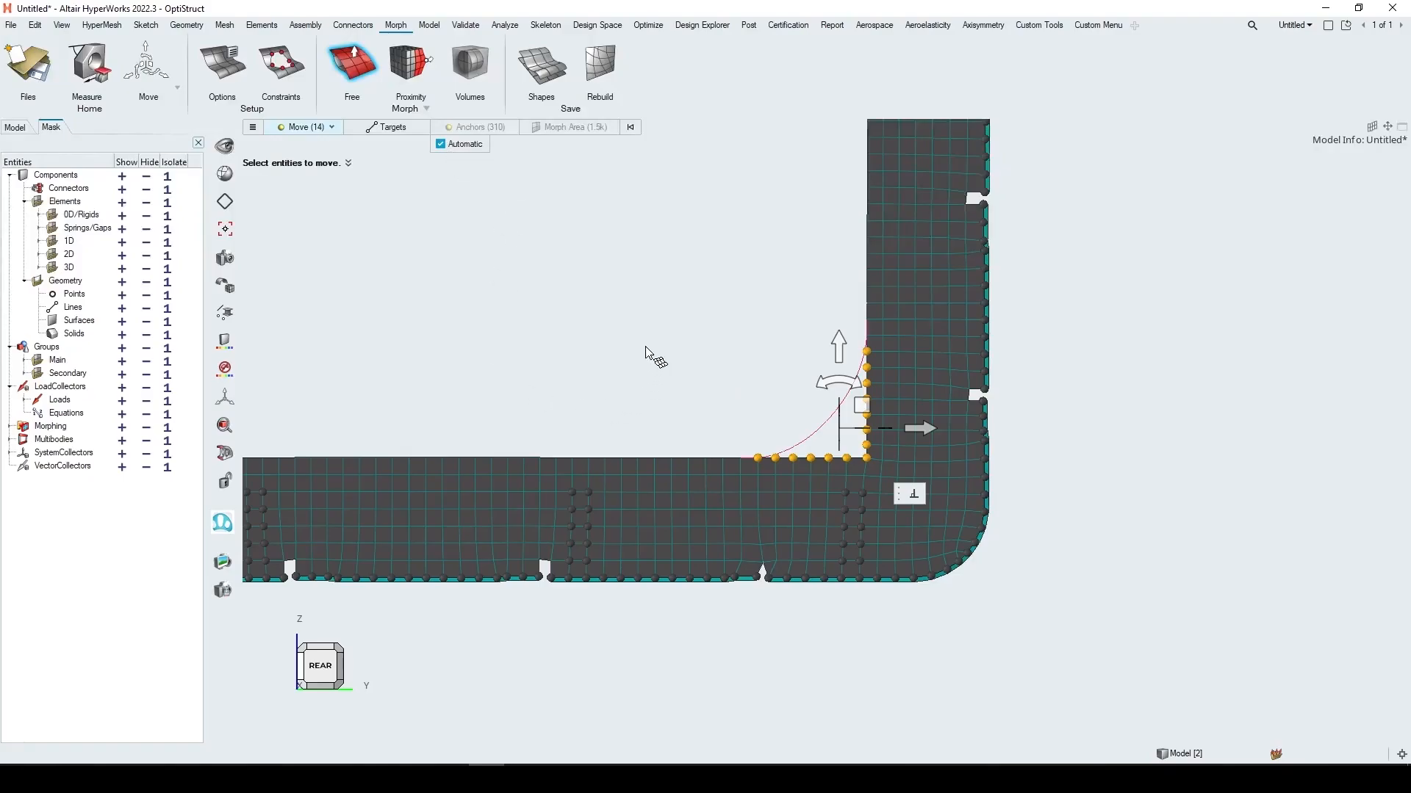
Examine the automatically assigned anchor nodes and morph area around the whole frame
right_drag(622, 330, 687, 332)
scroll(687, 332, down, 1)
scroll(687, 332, down, 3)
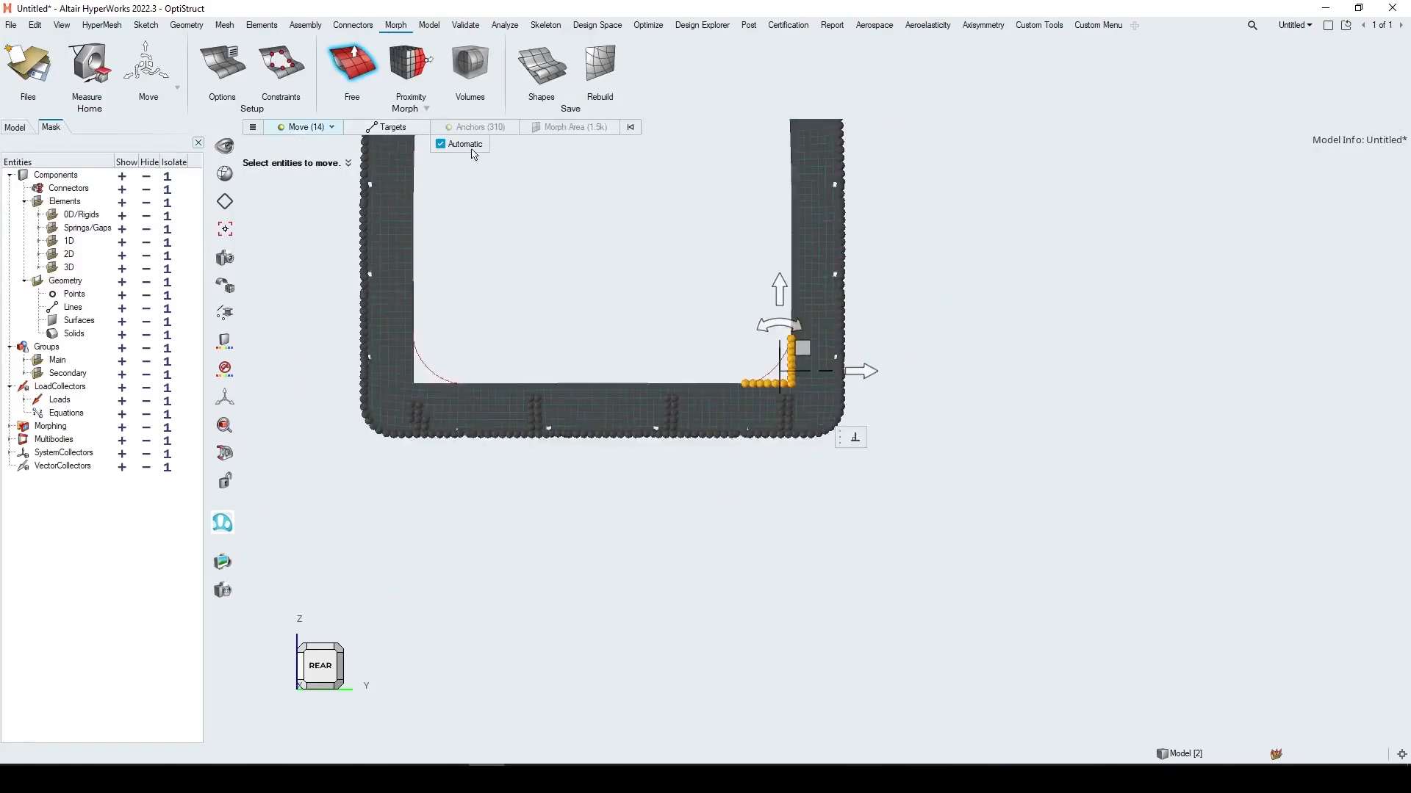
right_drag(541, 262, 633, 427)
right_drag(633, 347, 638, 379)
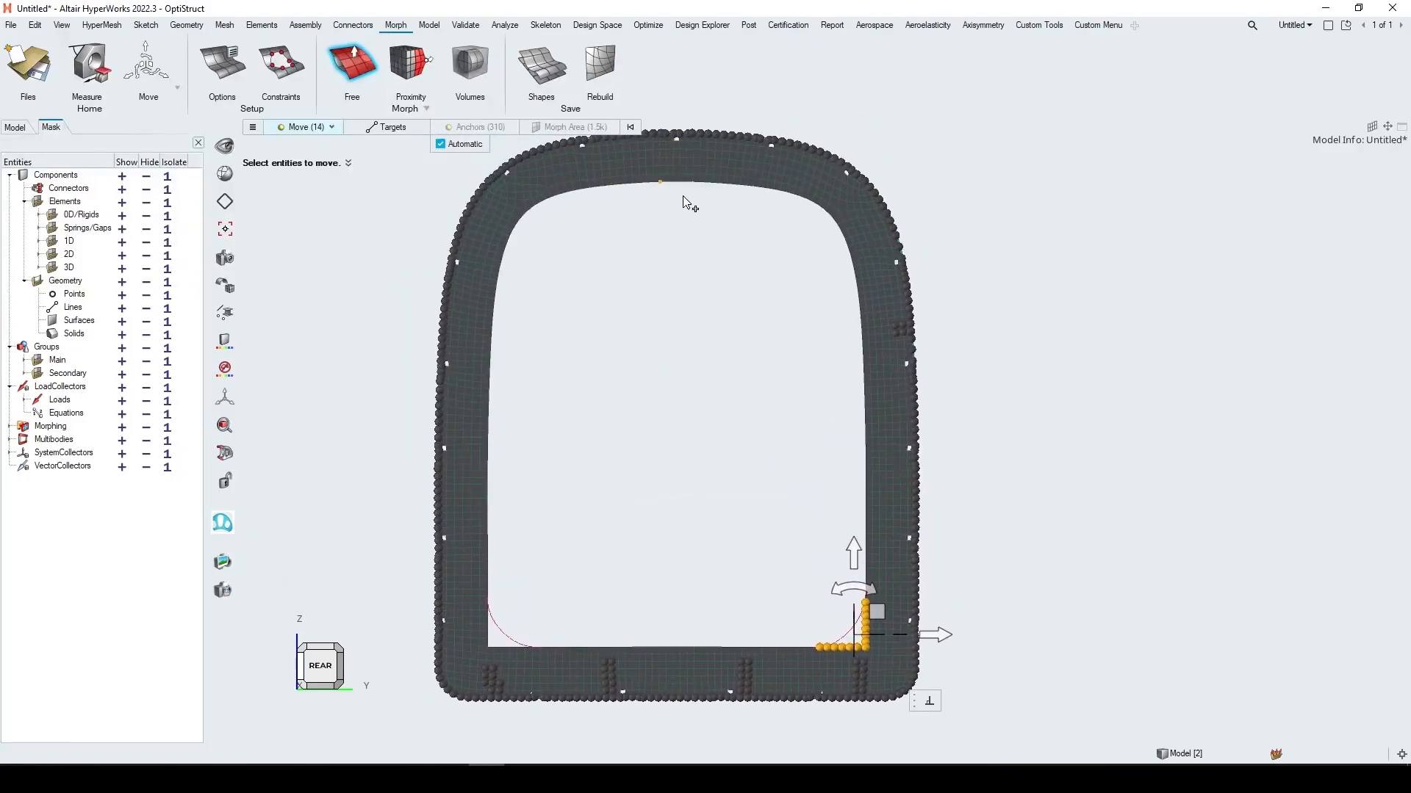
scroll(676, 416, up, 3)
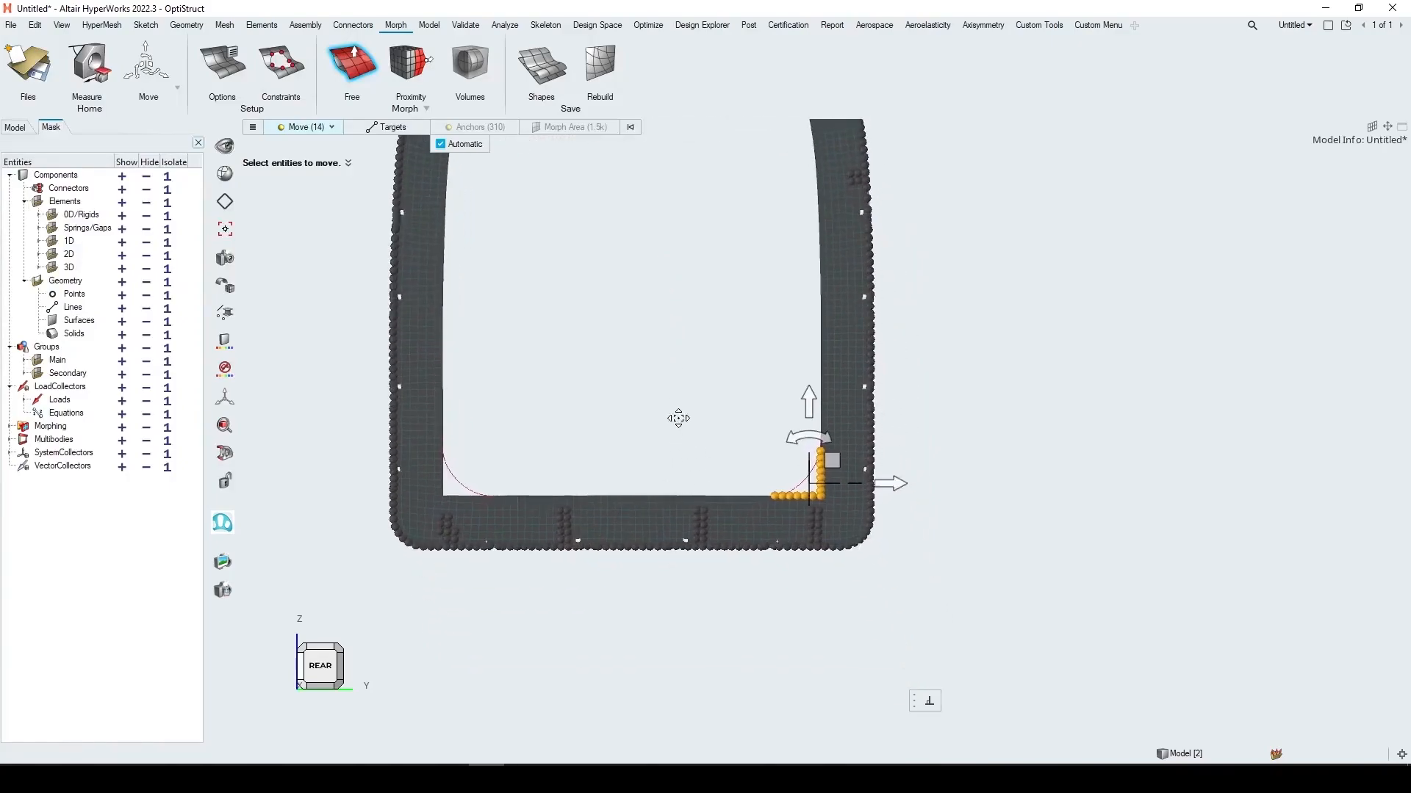
scroll(763, 459, up, 3)
right_drag(797, 462, 653, 381)
scroll(653, 381, down, 2)
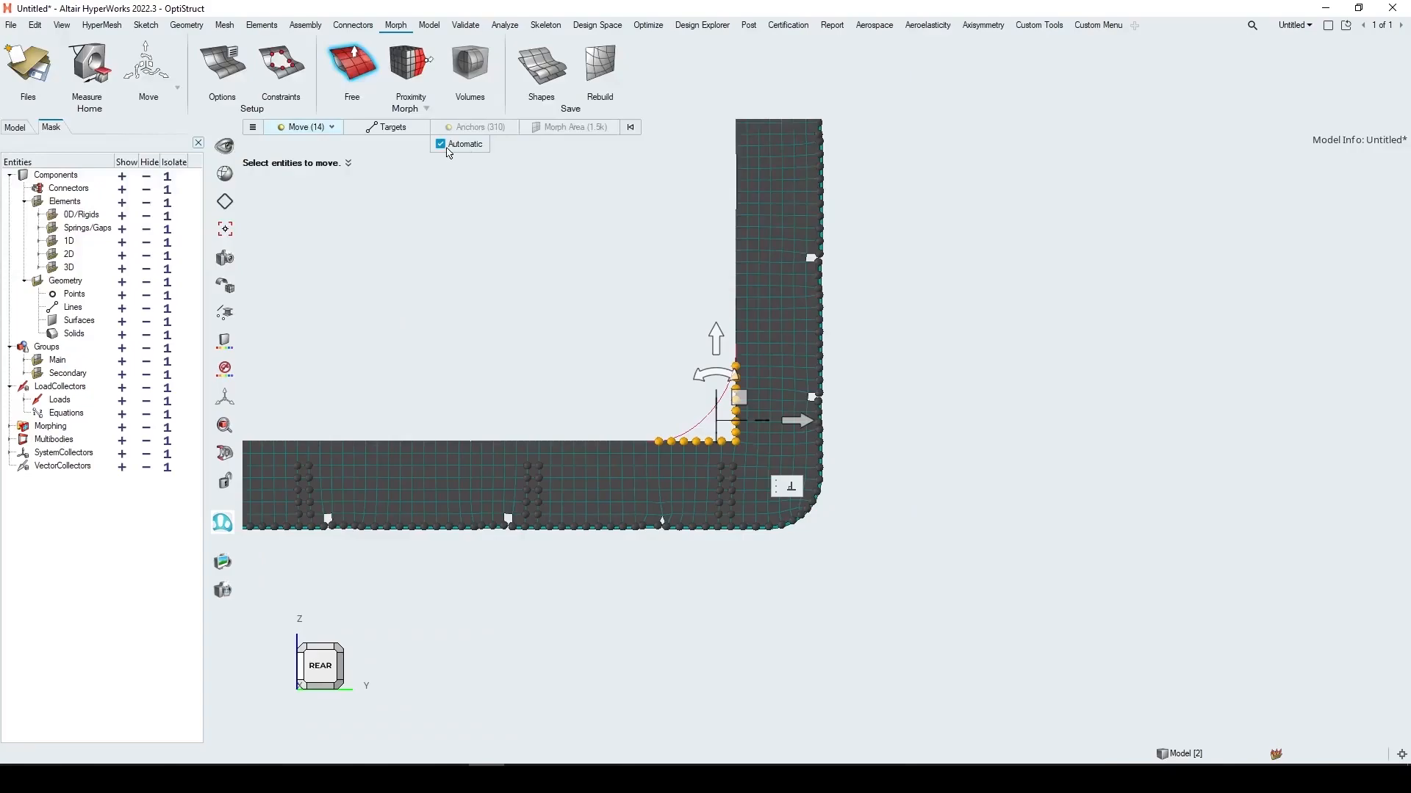
Turn off automatic anchors and deselect the two columns of anchor nodes directly beneath the lower right inner corner
click(441, 150)
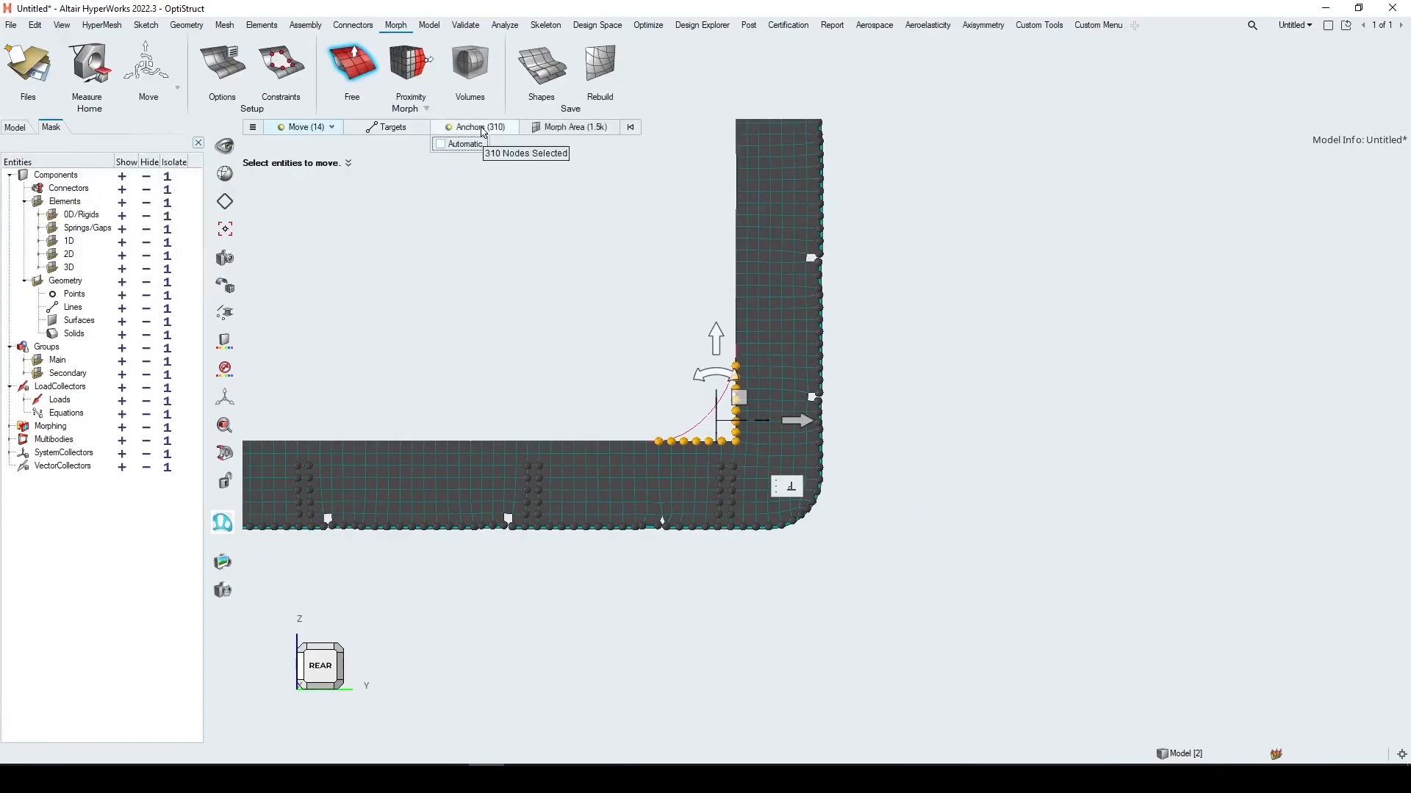
click(476, 127)
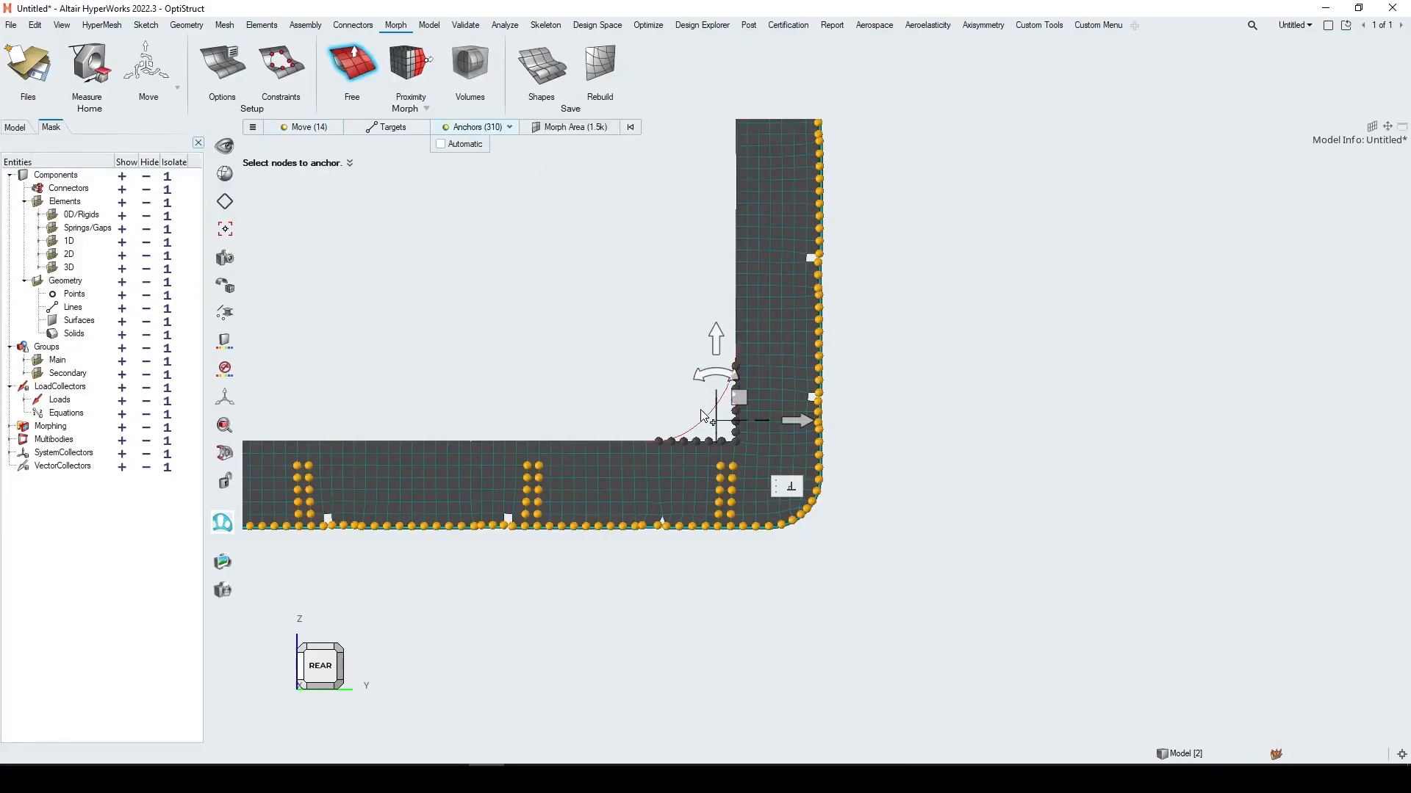
scroll(601, 314, down, 5)
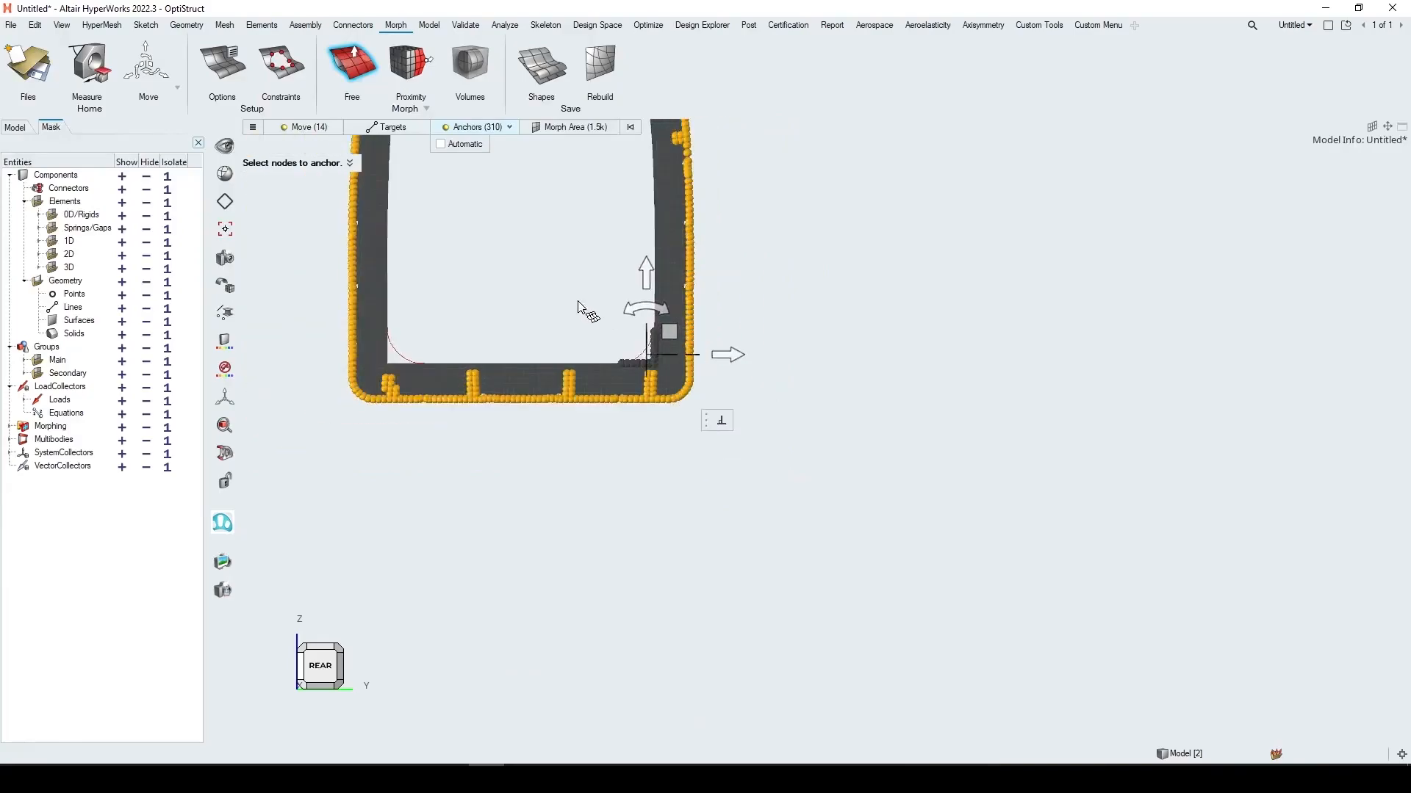
right_drag(747, 400, 666, 332)
scroll(683, 412, up, 3)
scroll(768, 448, down, 2)
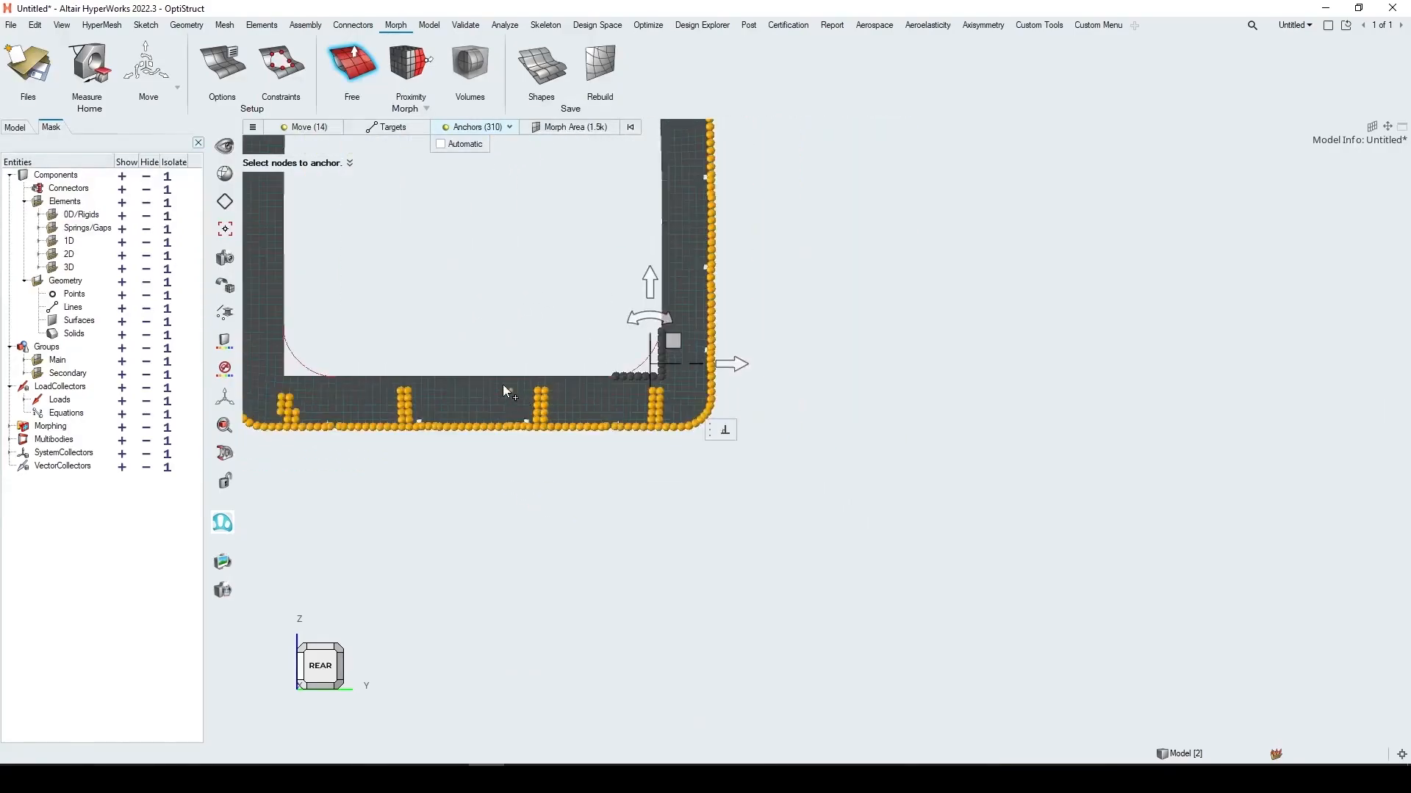
right_drag(494, 243, 541, 382)
scroll(542, 383, down, 3)
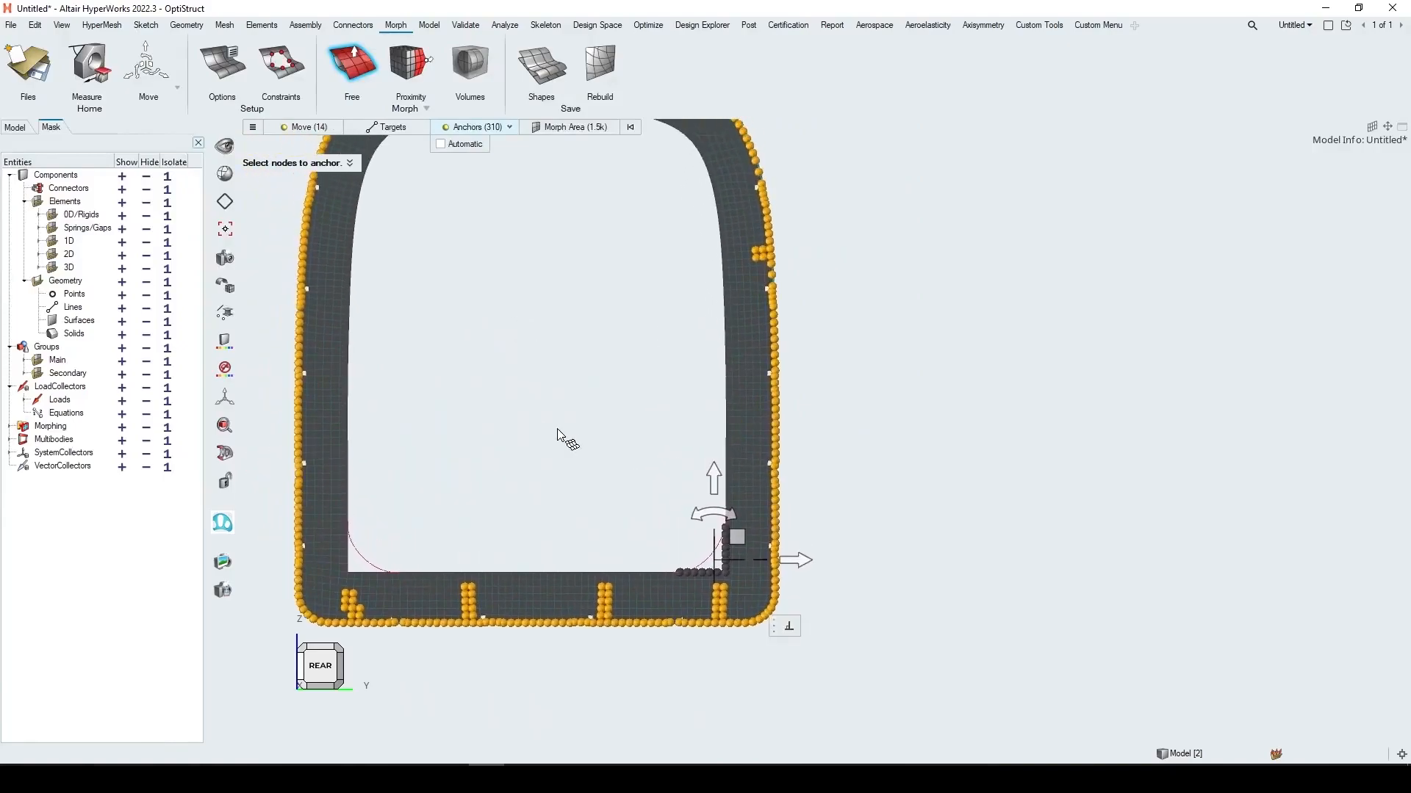
scroll(588, 415, up, 3)
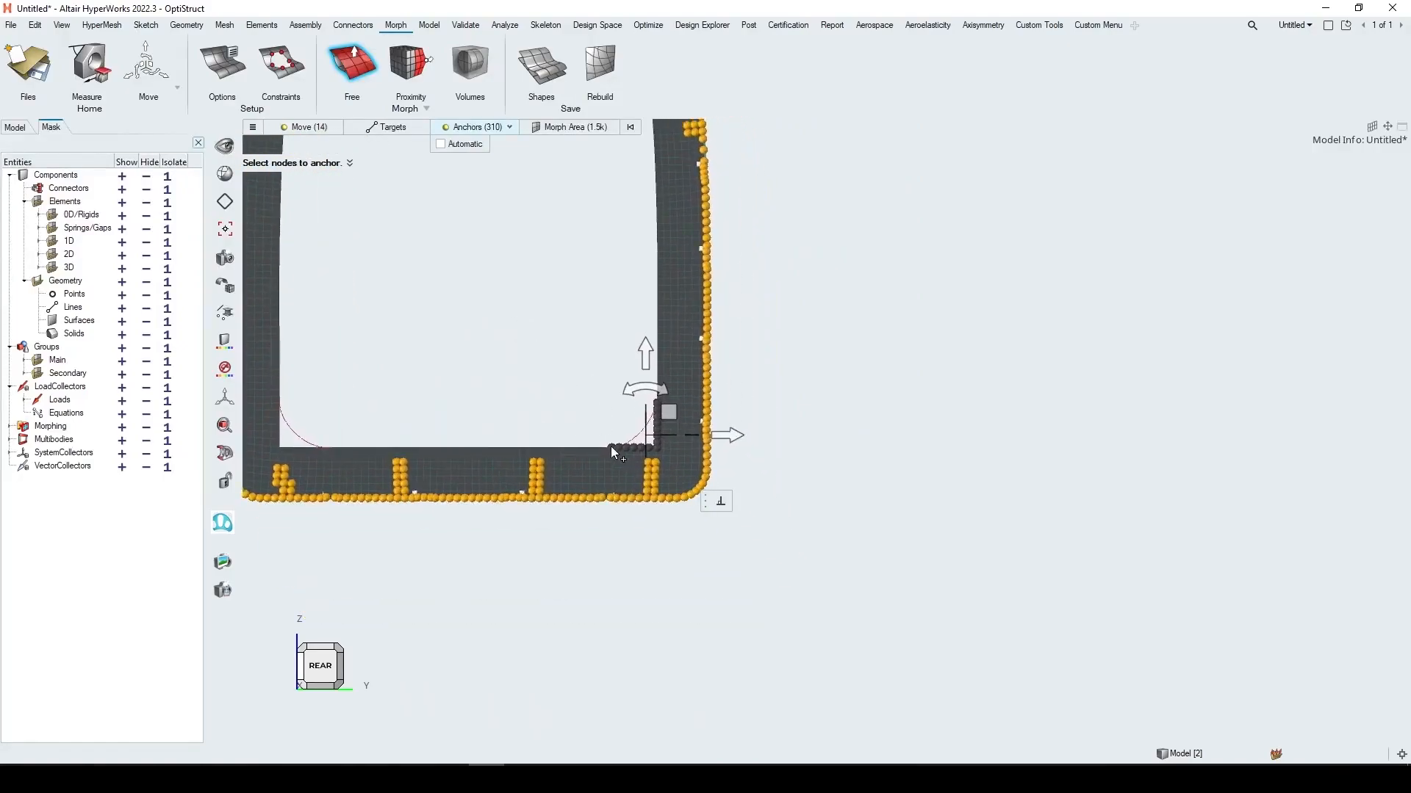
scroll(621, 449, up, 4)
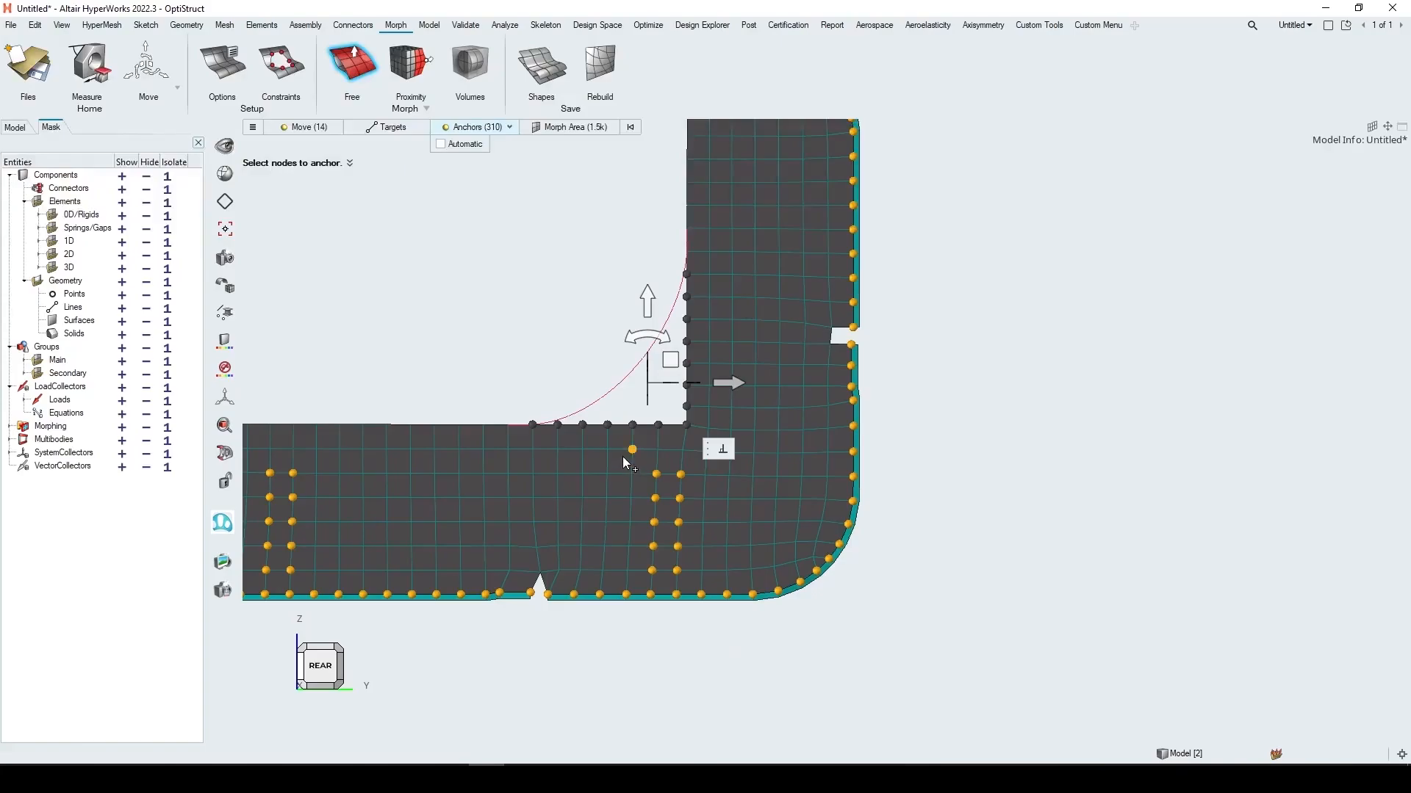
drag(624, 457, 702, 579)
key(super)
shift+drag(602, 461, 715, 578)
click(541, 573)
Choose the rounded line at the lower right inner corner as the morph target
click(389, 128)
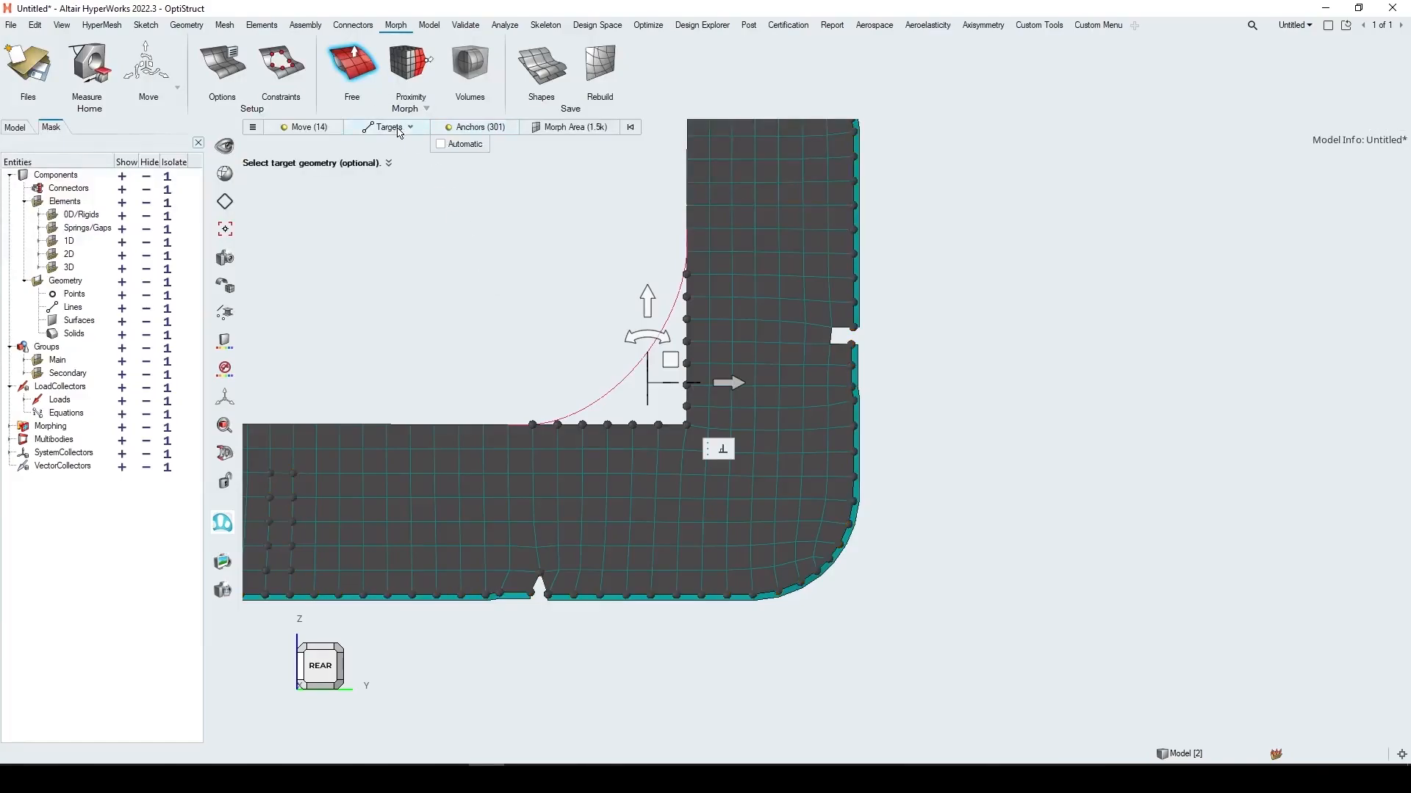
click(411, 128)
click(382, 167)
click(614, 382)
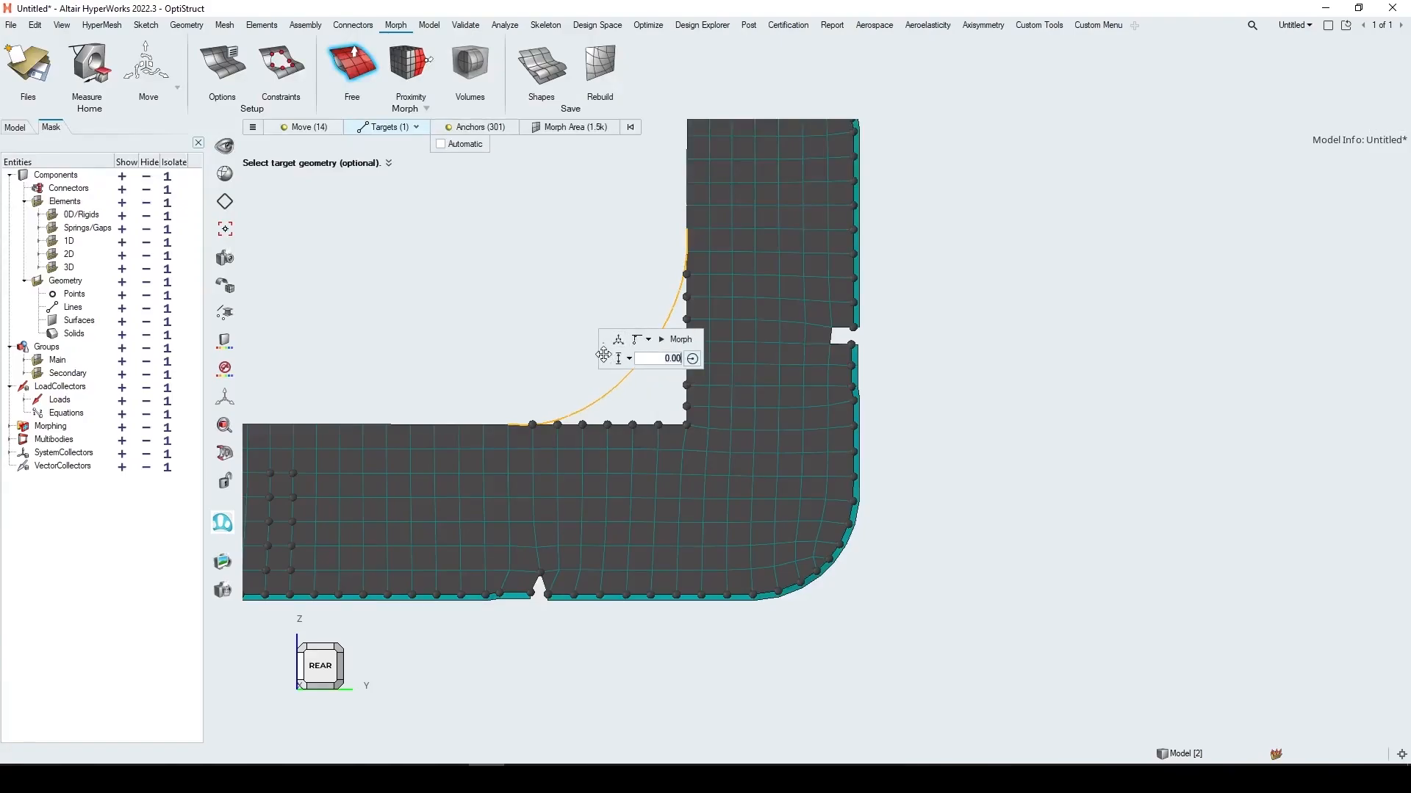
drag(603, 356, 910, 280)
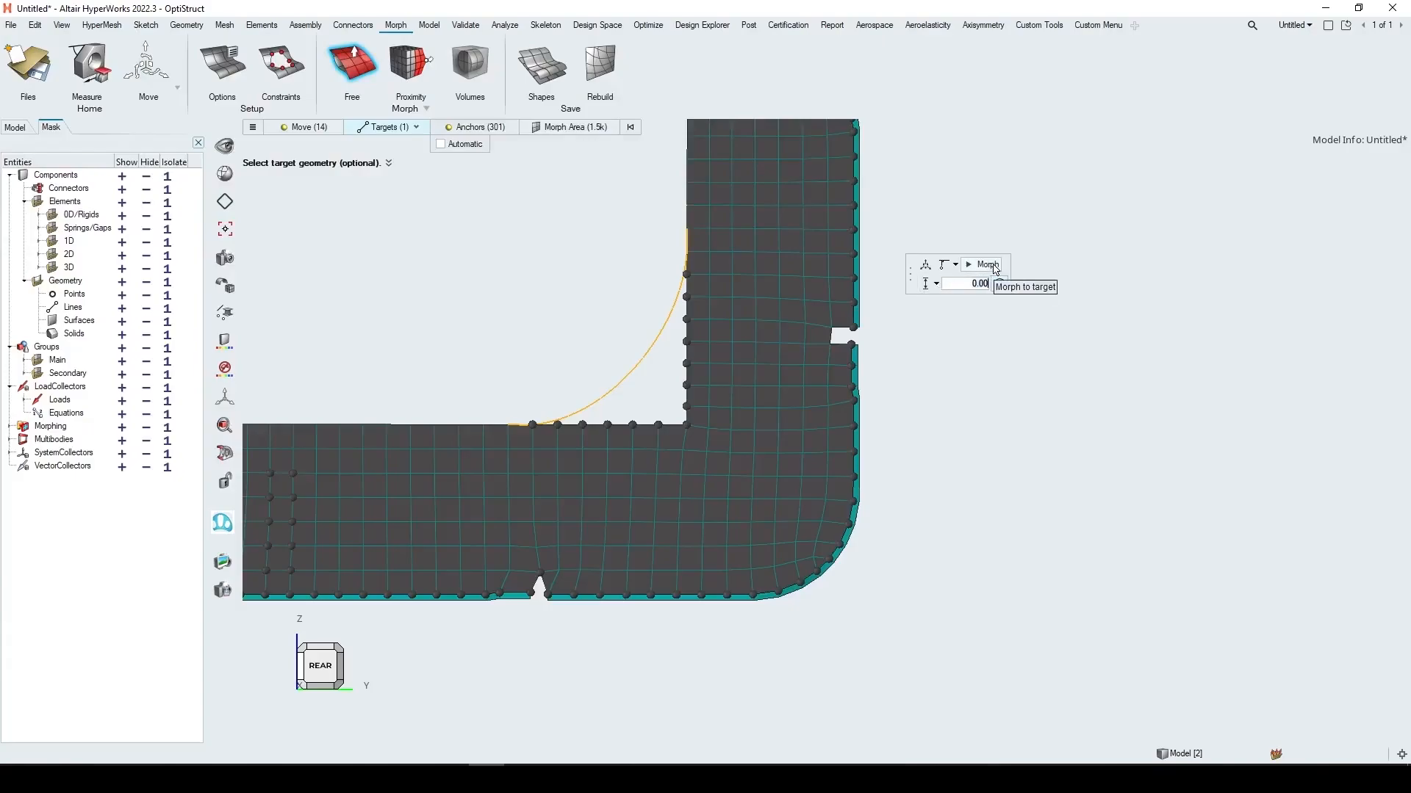
Try morphing the lower right corner's moving nodes to the target line, restoring the old default morph behaviour
click(955, 265)
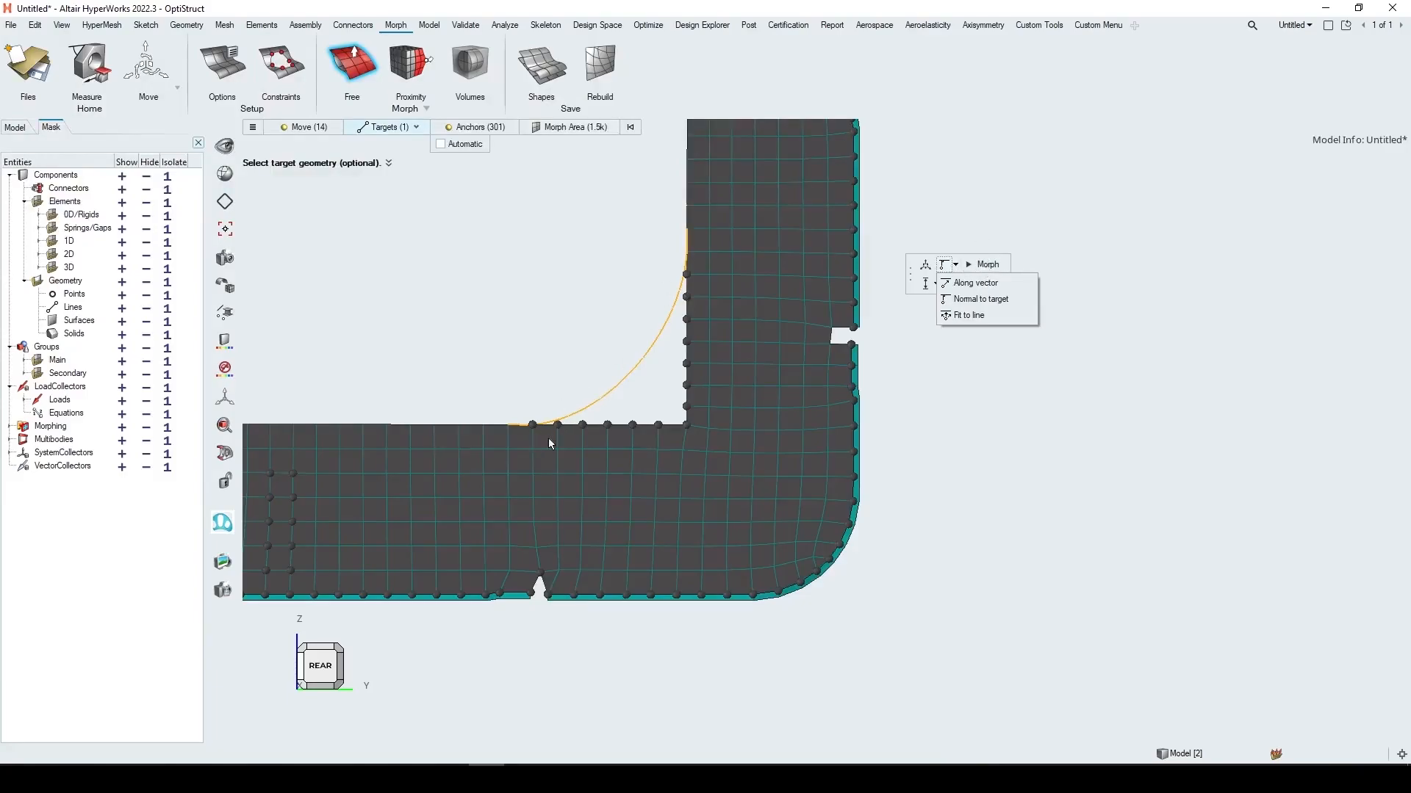
click(991, 264)
click(991, 266)
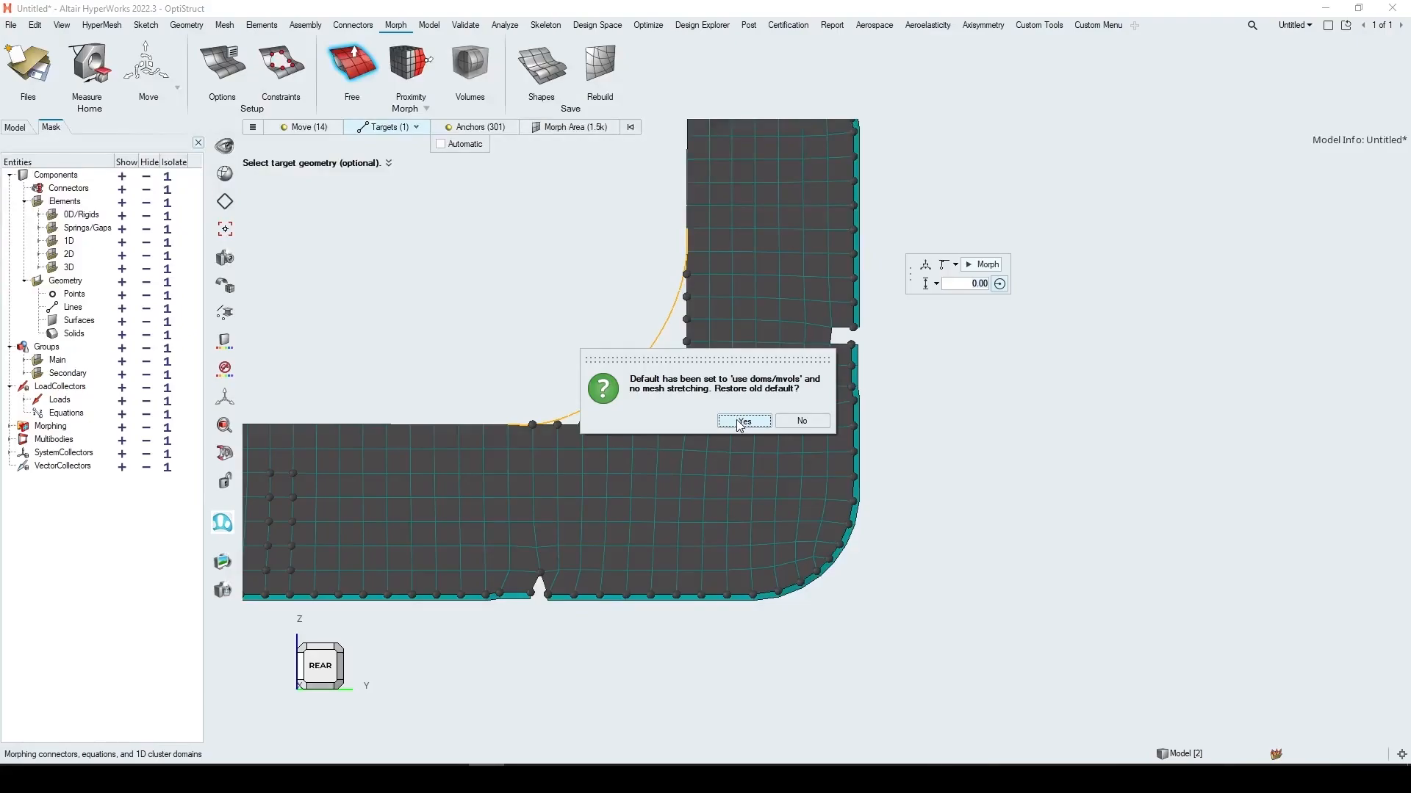
click(743, 421)
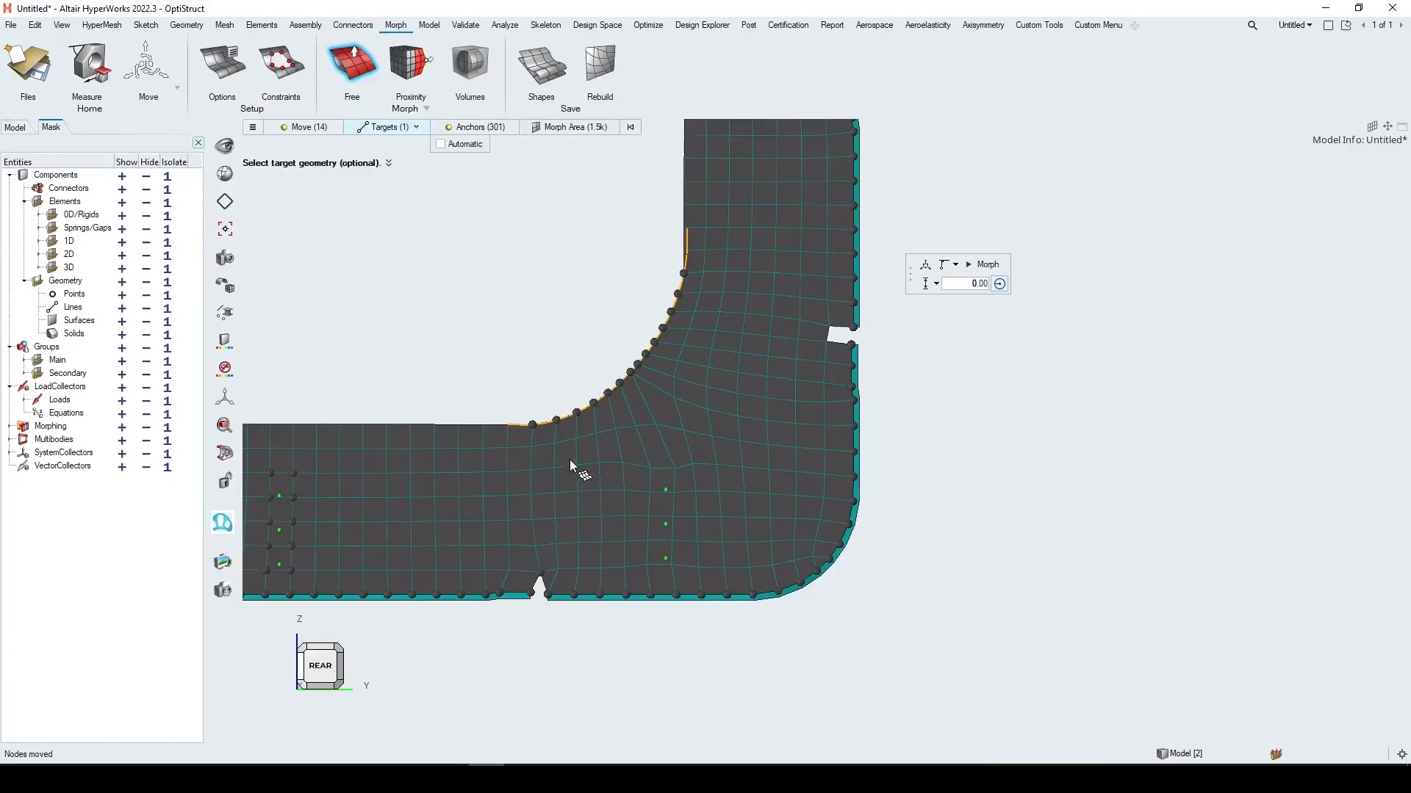
Inspect the morphed lower right corner against the rest of the frame and undo that morph
right_drag(619, 471, 1028, 504)
scroll(915, 482, down, 3)
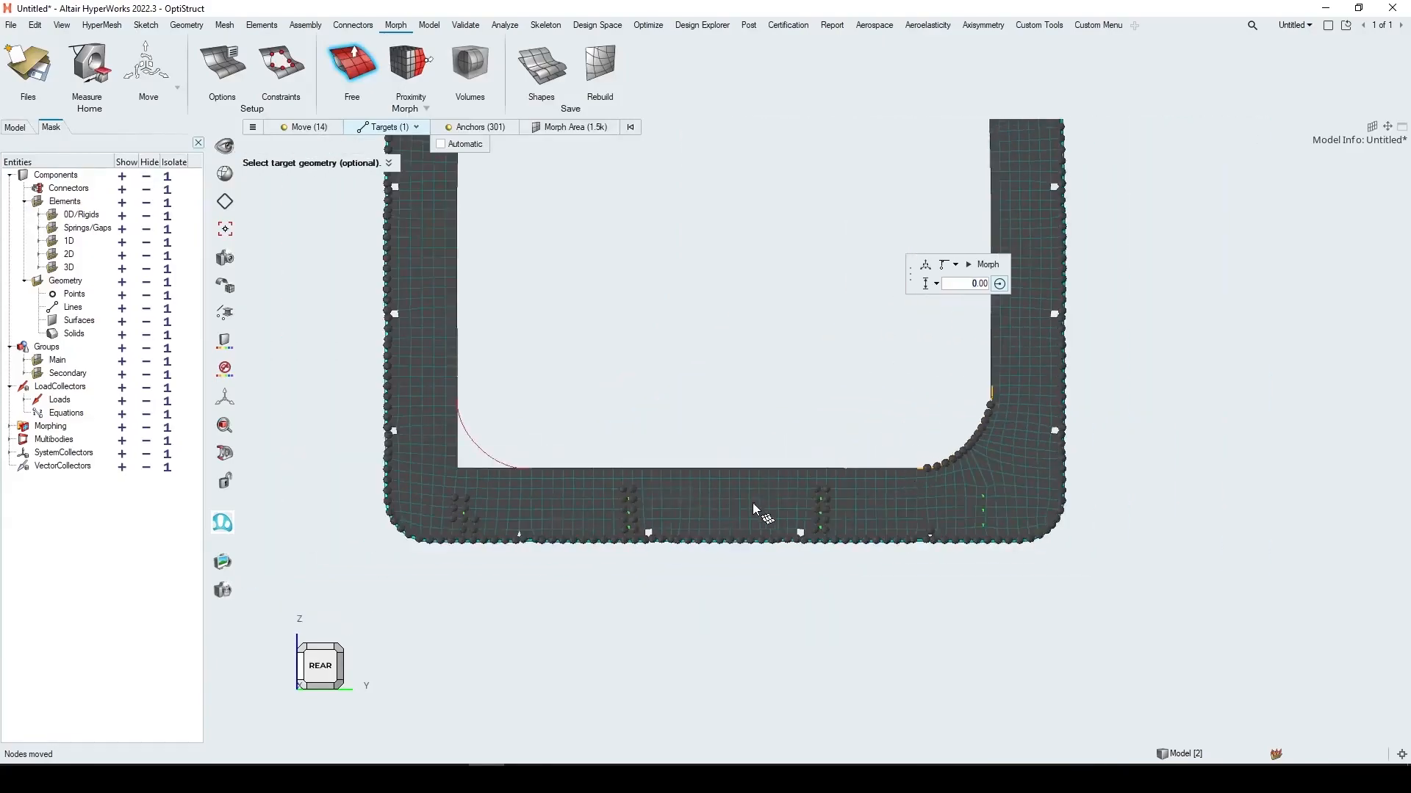
right_drag(727, 504, 822, 510)
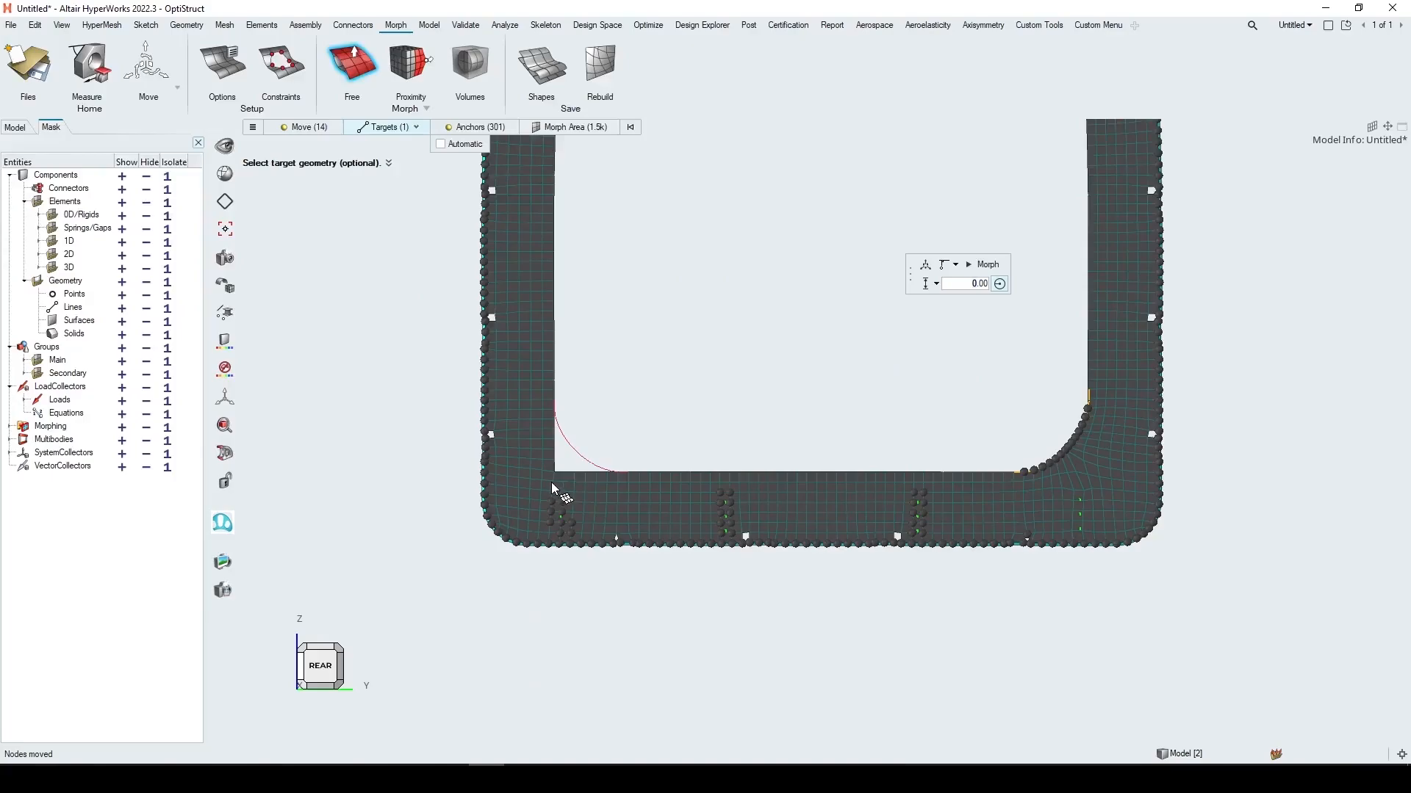
scroll(551, 482, up, 3)
scroll(526, 461, down, 4)
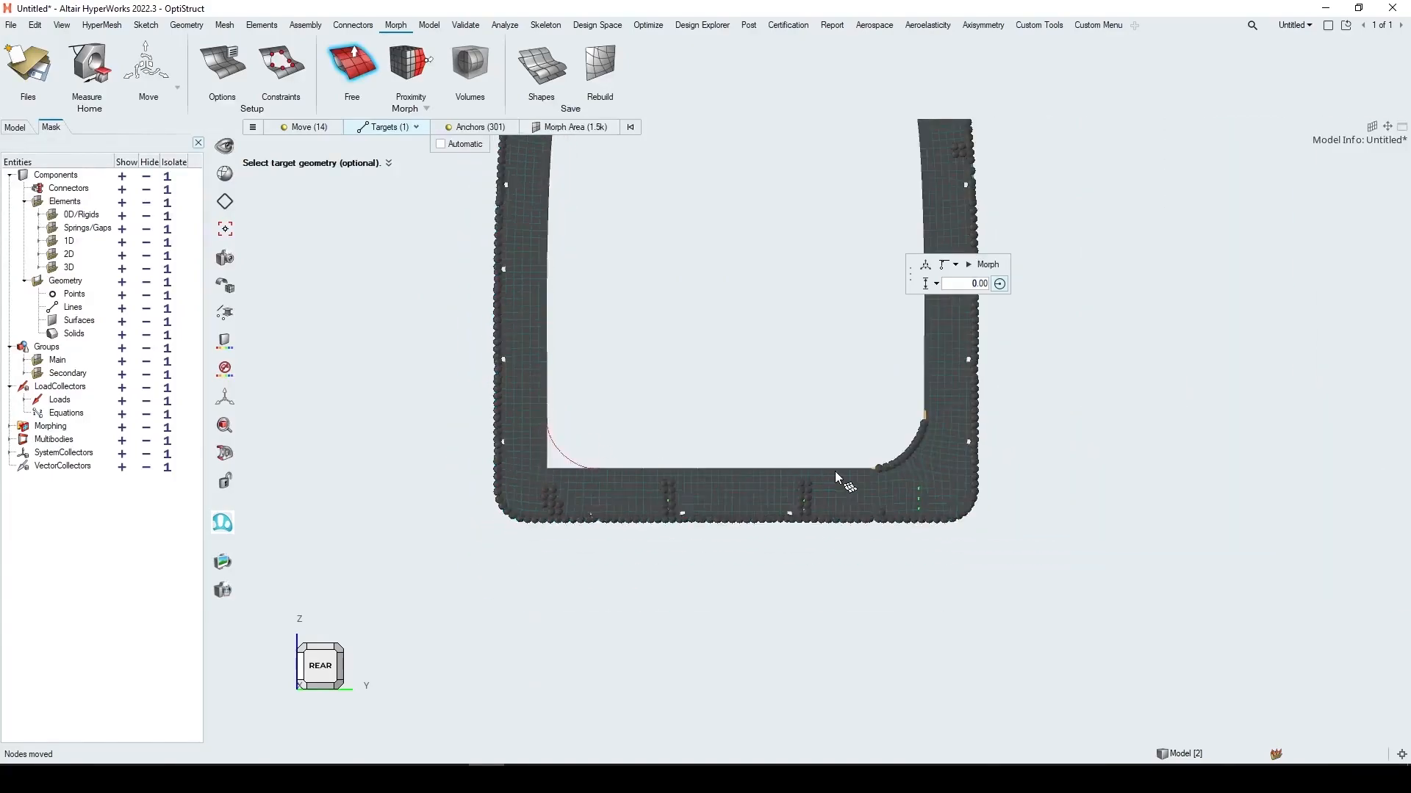
scroll(735, 465, up, 6)
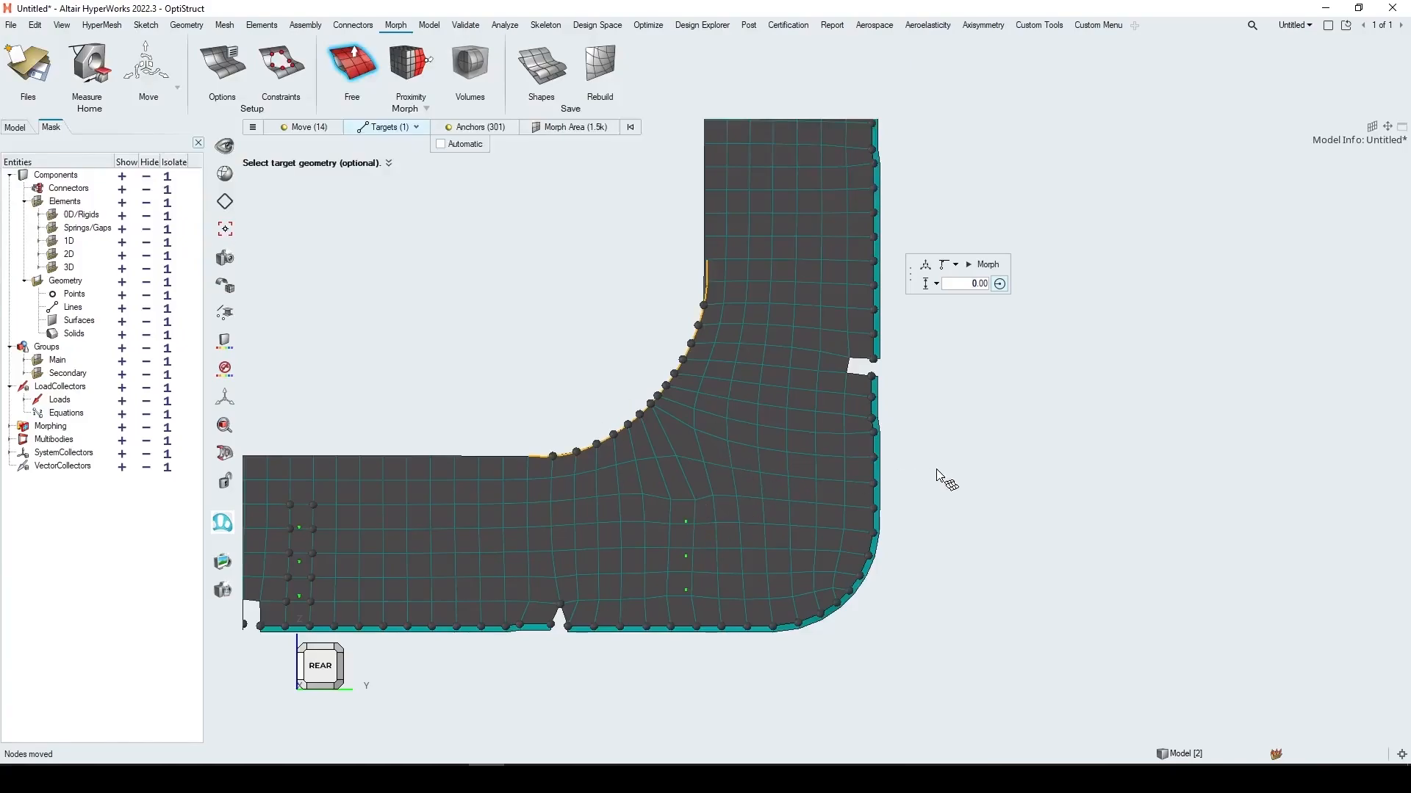
key(ctrl+z)
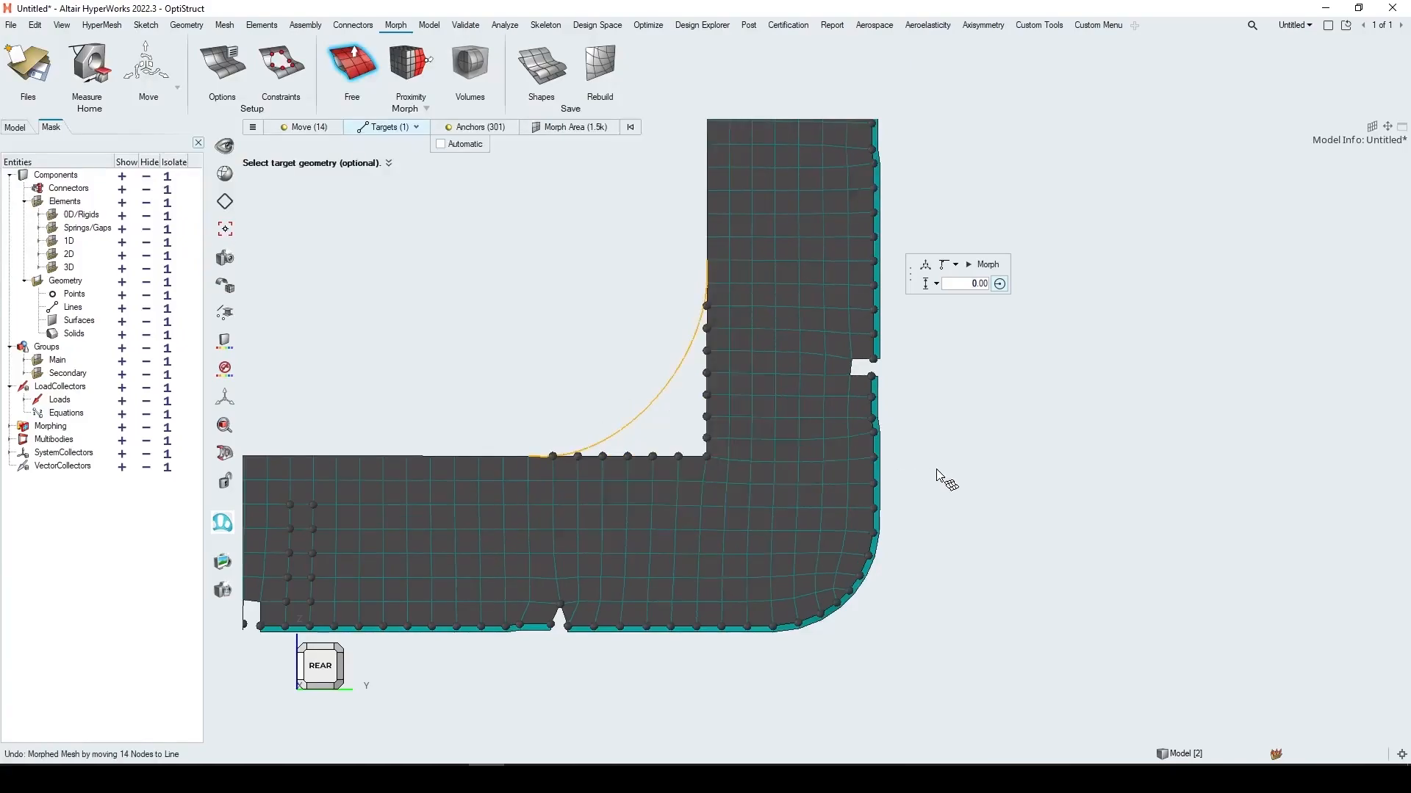
Allow remeshing after morphing, asking after every morph, with the remesh interval Current morph and the method Remesh
click(251, 128)
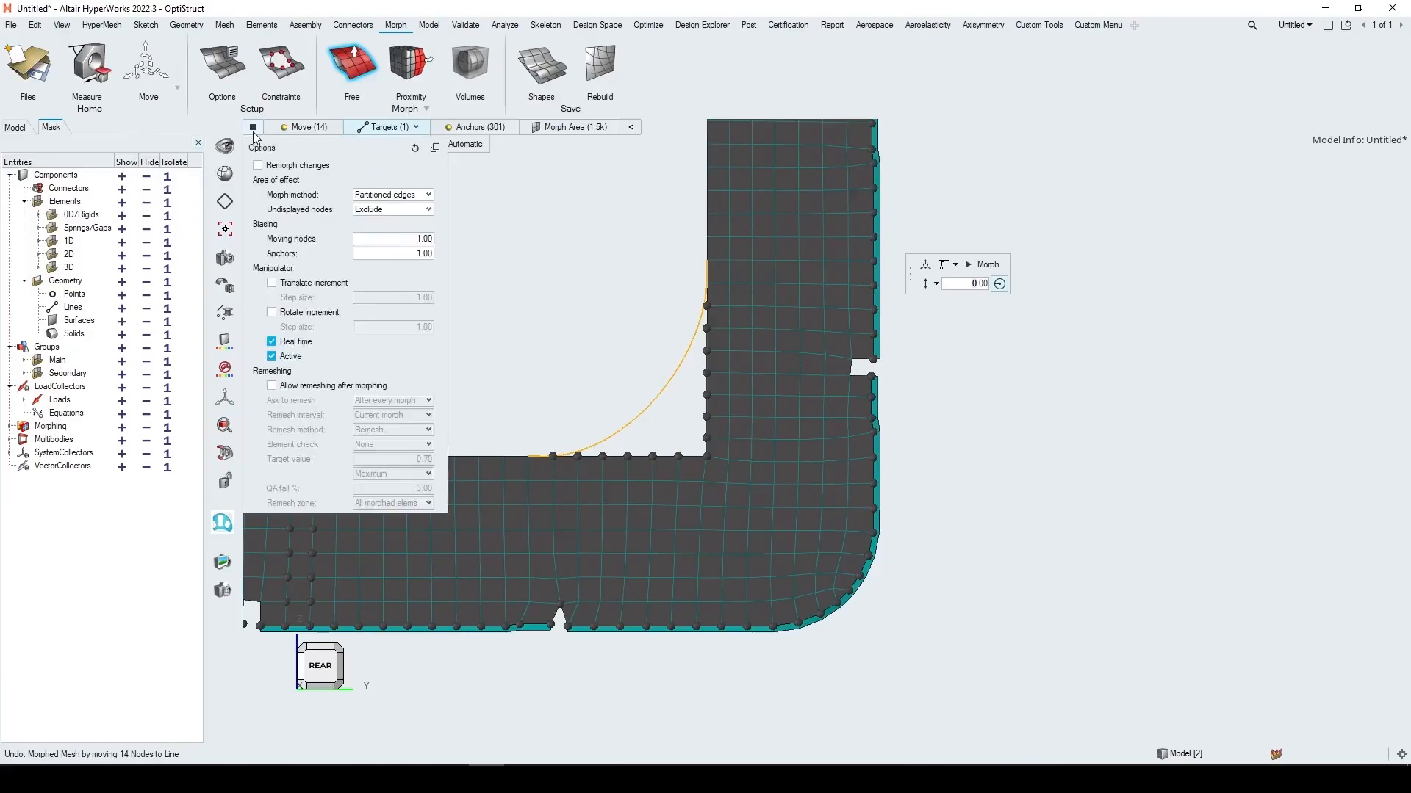
click(272, 386)
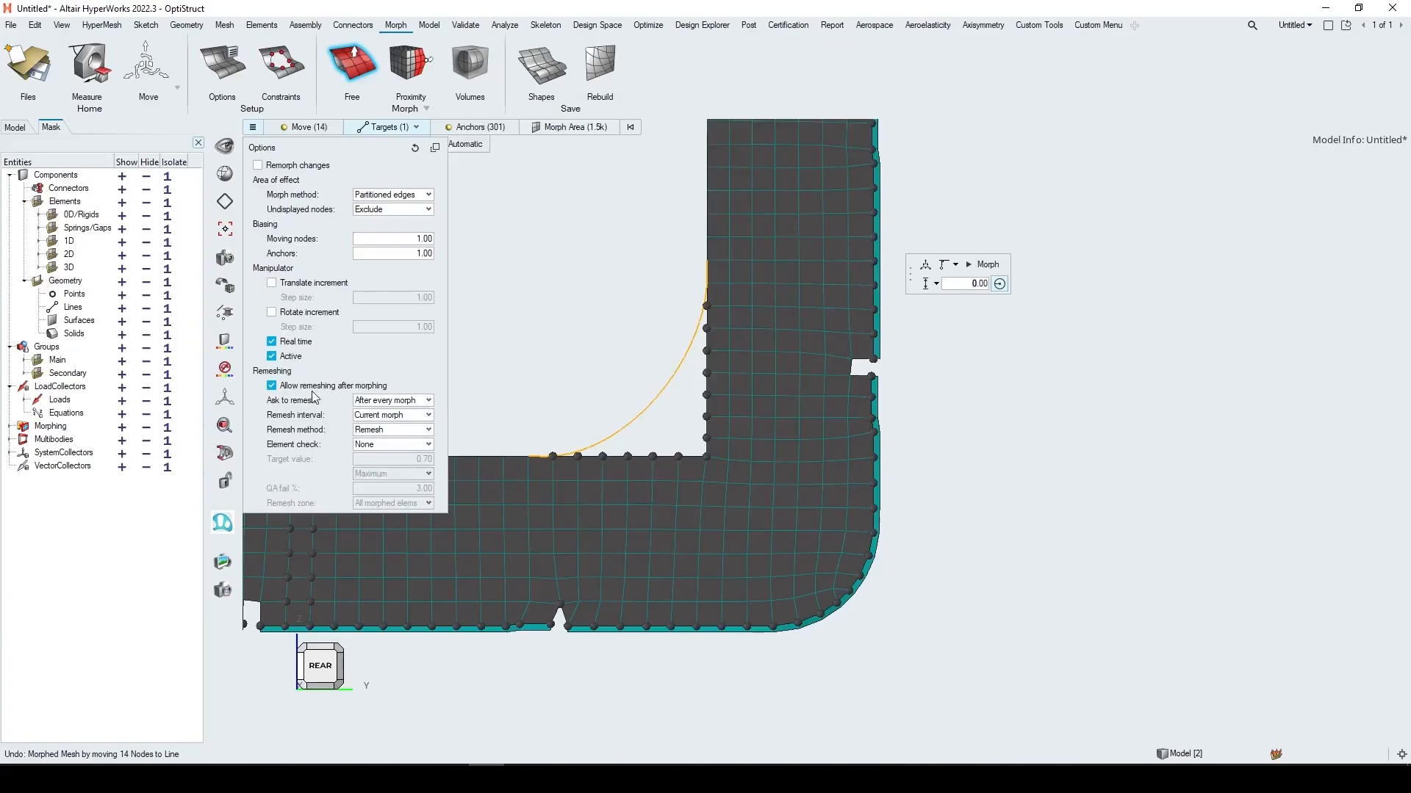
click(414, 404)
click(409, 412)
click(410, 402)
click(403, 421)
click(404, 420)
click(641, 312)
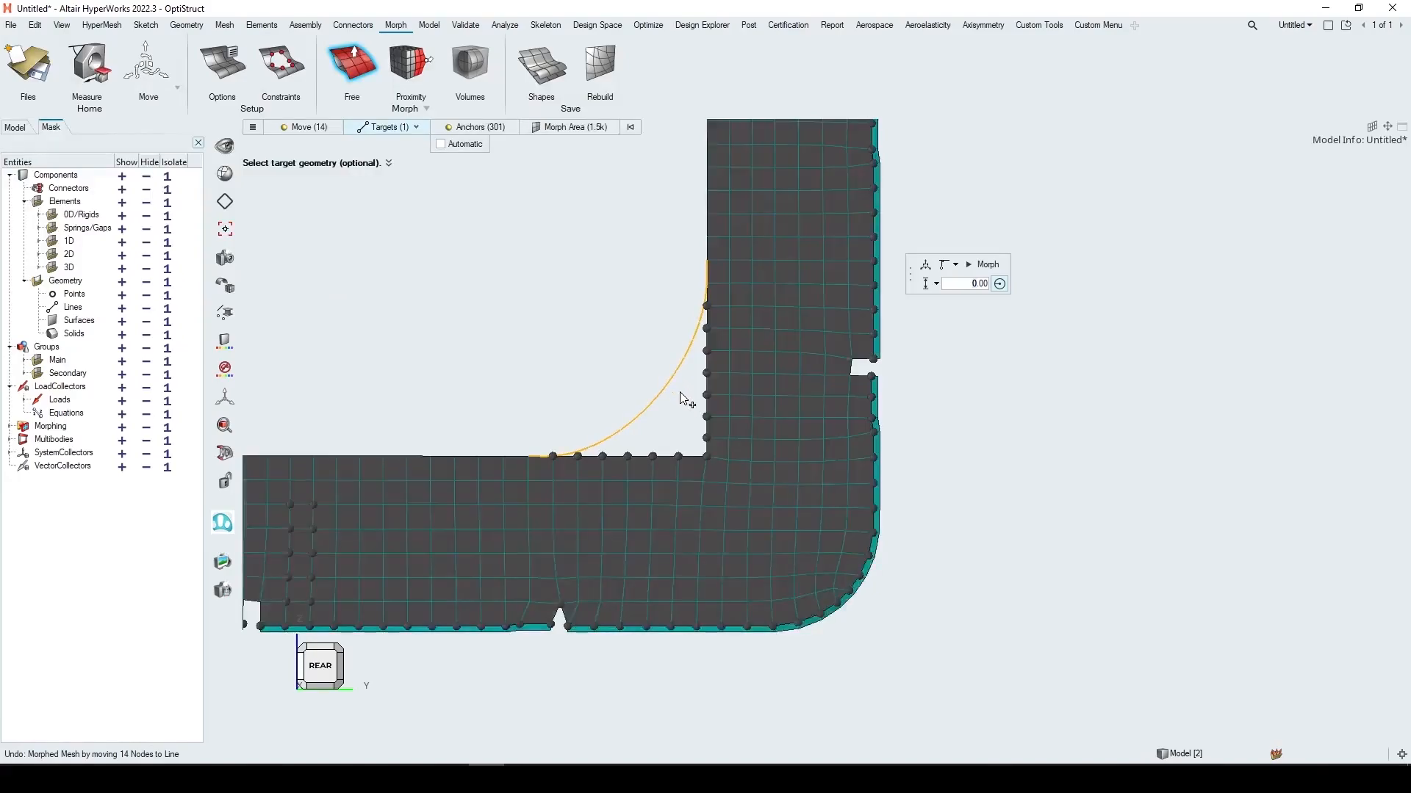
Morph the lower right corner's moving nodes onto the target line again, with the remesh option active
click(417, 127)
click(388, 157)
click(975, 265)
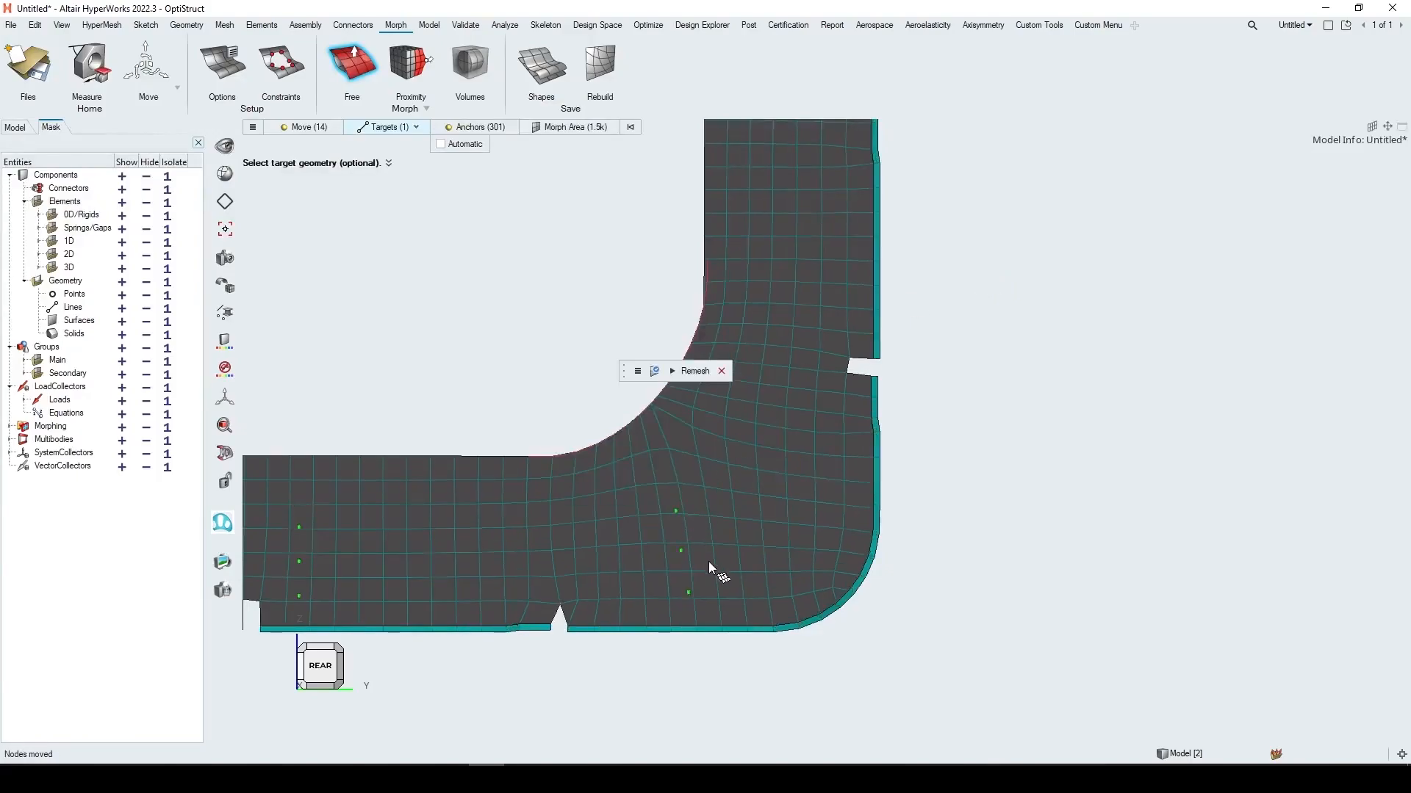
drag(622, 376, 917, 320)
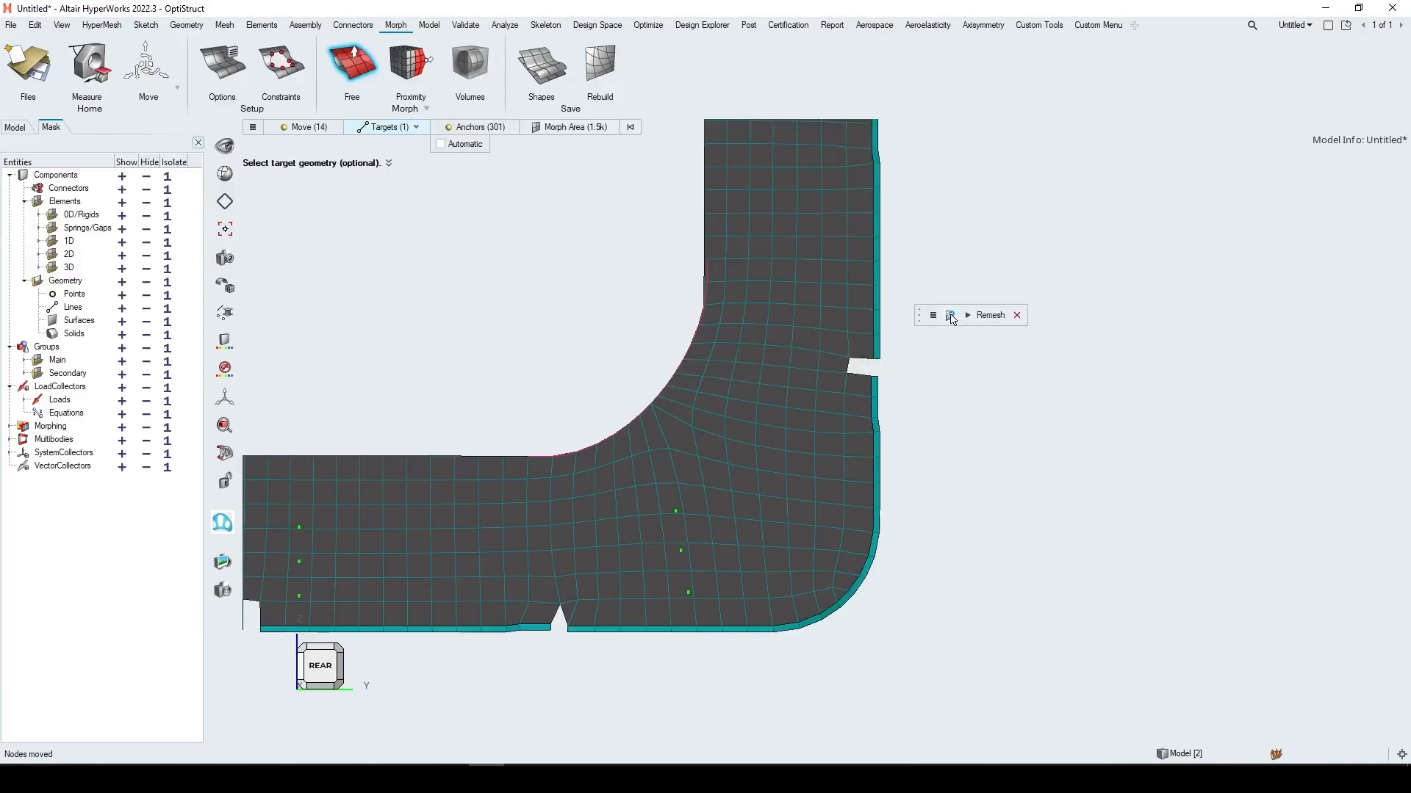
Deselect the remesh elements along the upper part of the frame, leaving only those around the lower right corner
click(951, 316)
scroll(929, 456, down, 5)
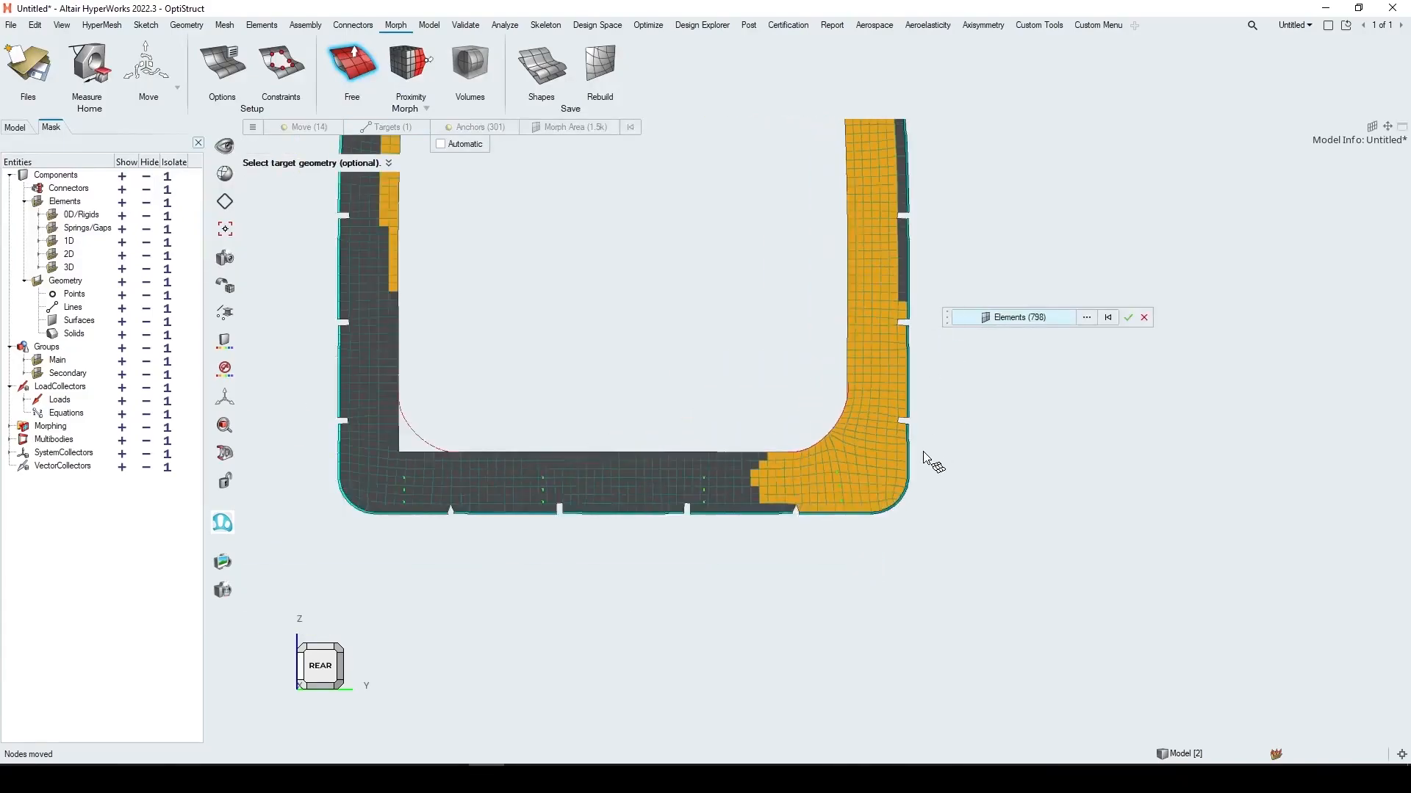
scroll(970, 474, down, 4)
shift+drag(691, 193, 970, 429)
scroll(970, 428, up, 5)
scroll(969, 428, up, 1)
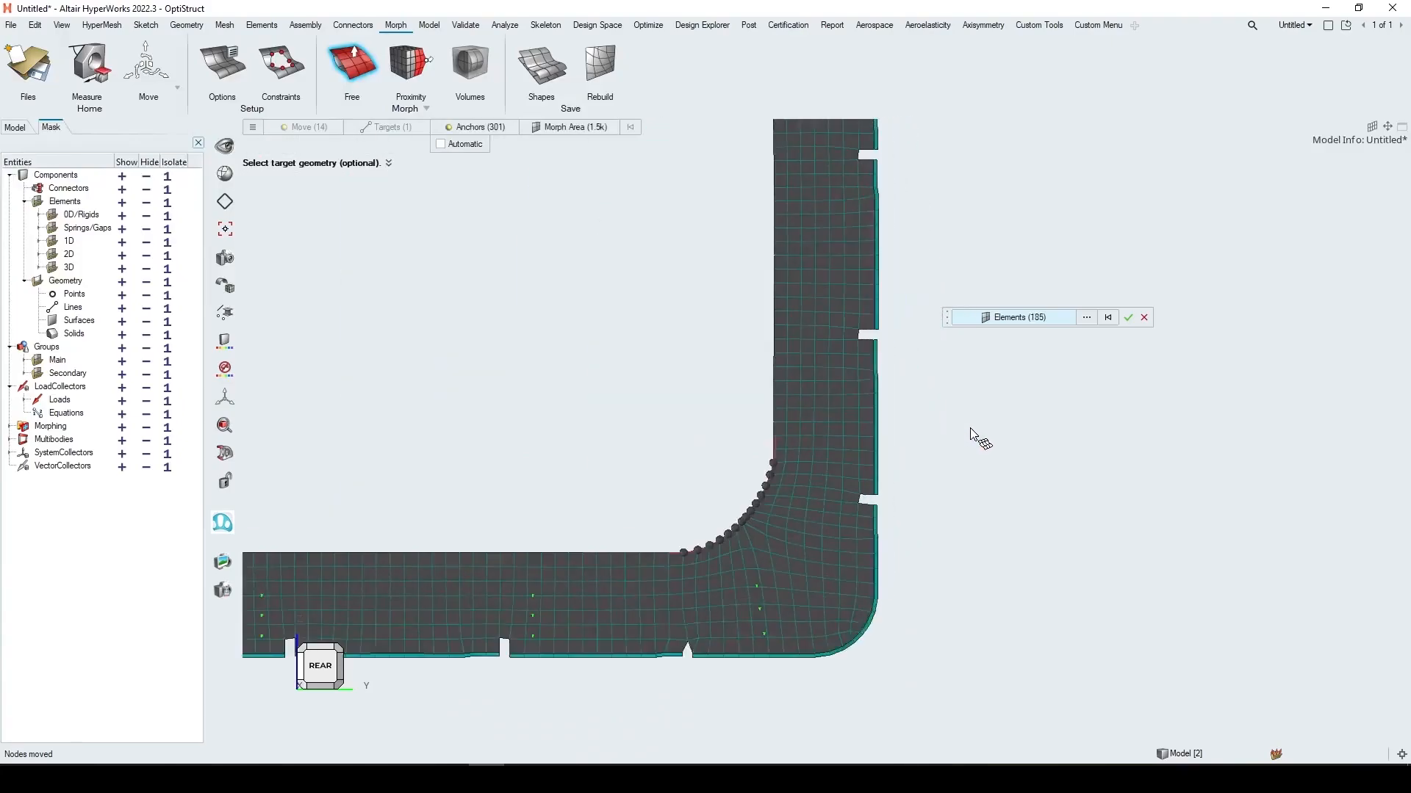
click(1129, 317)
Deselect the ragged left end of the remesh elements on the lower beam so the region ends in a straight column
click(950, 316)
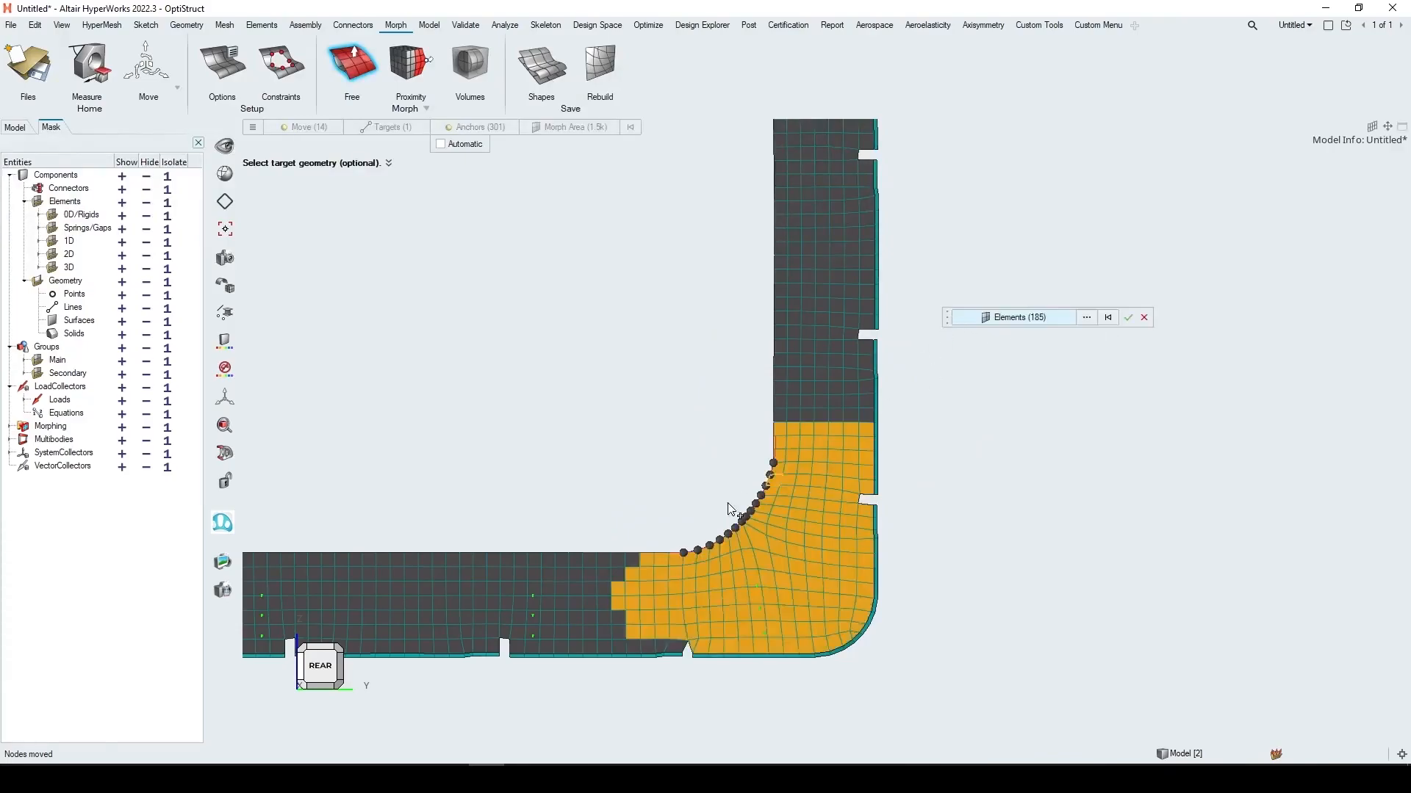
drag(582, 535, 656, 705)
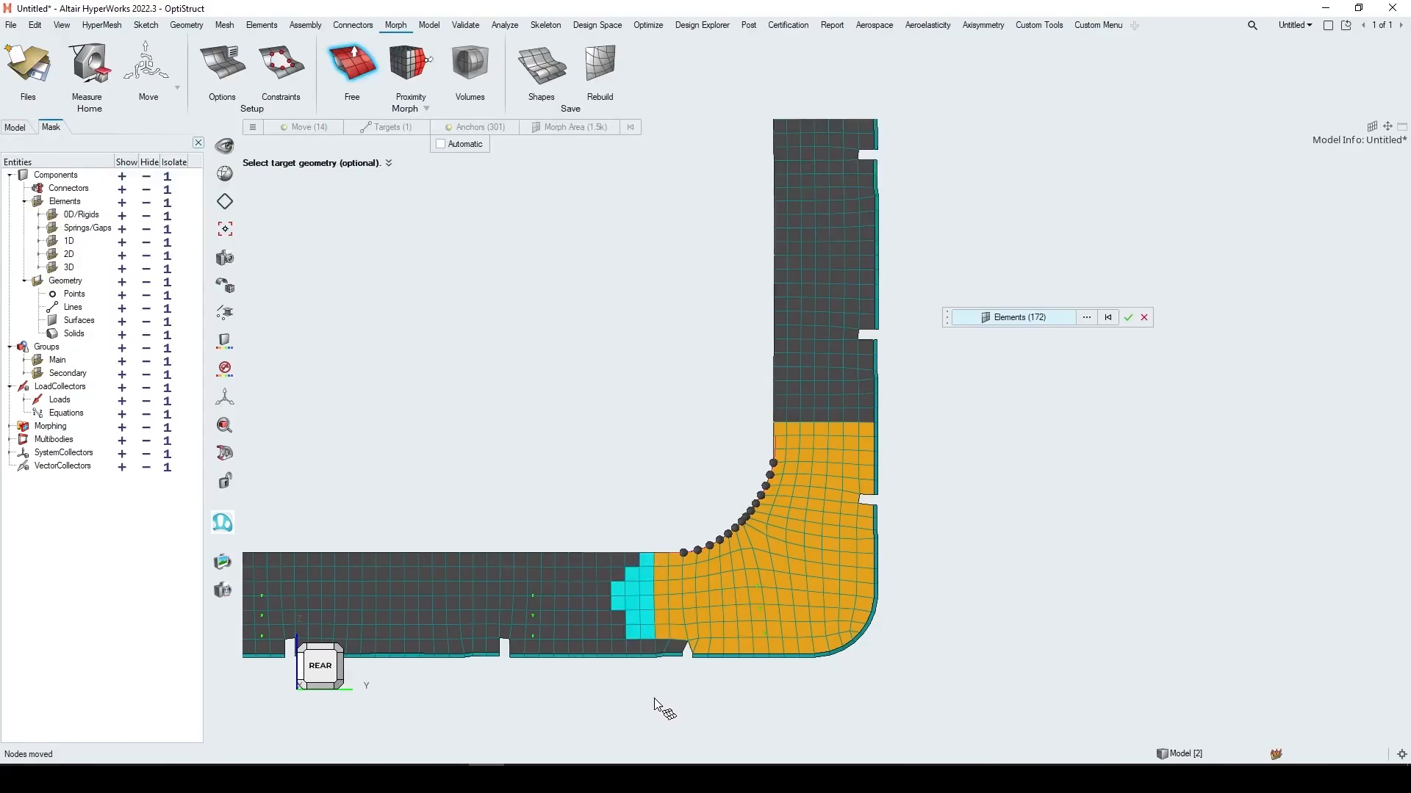
click(1127, 319)
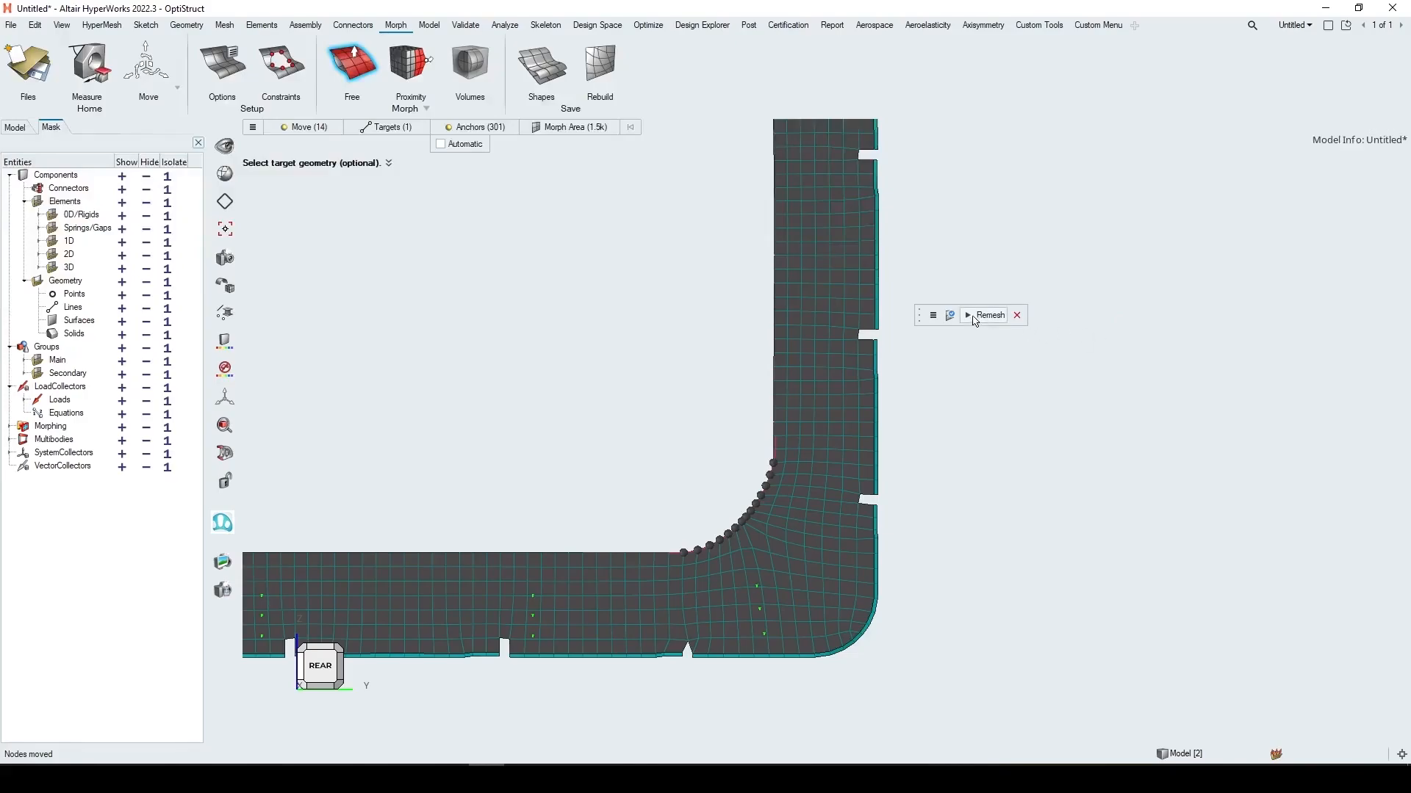
Recheck the remesh region and remesh the selected elements around the lower right corner
click(950, 316)
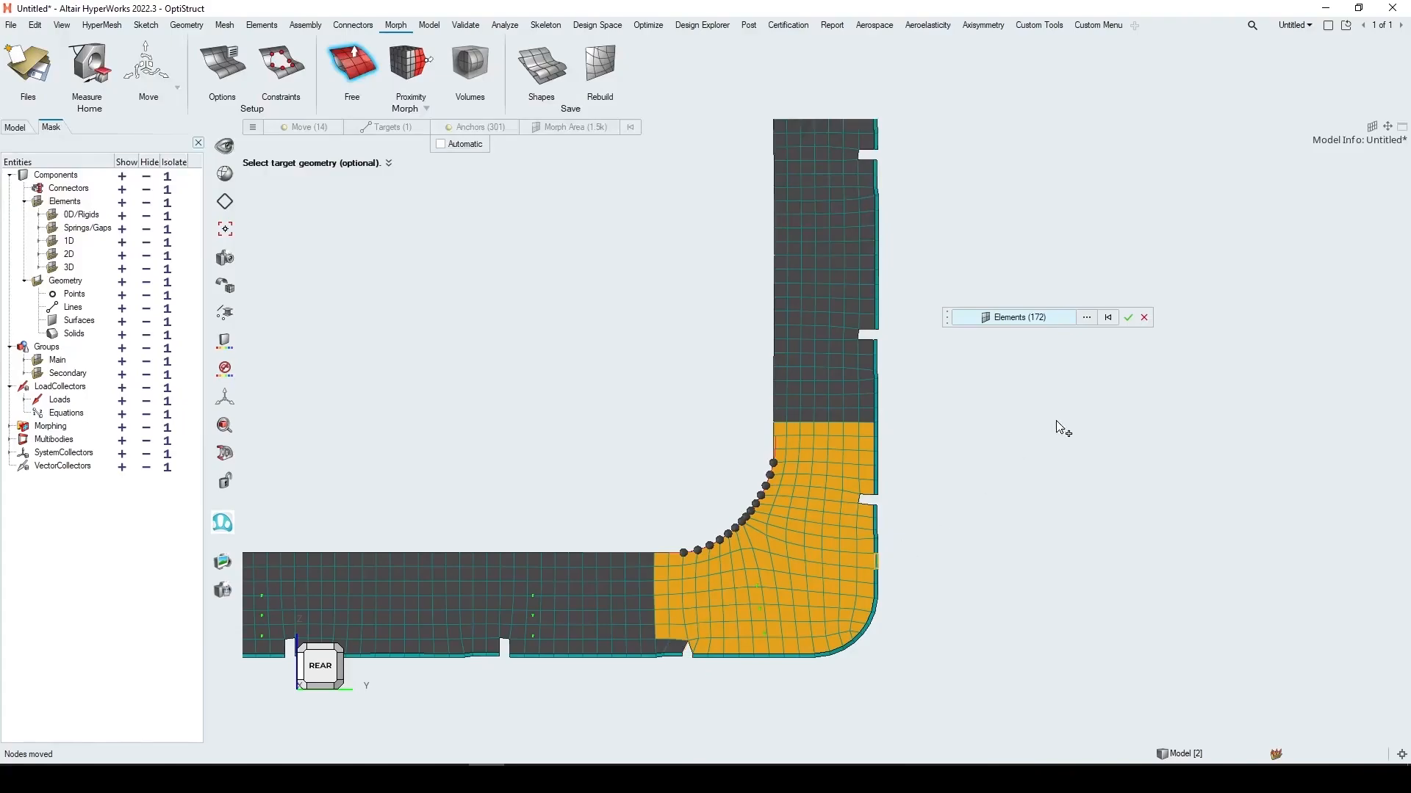
click(1129, 317)
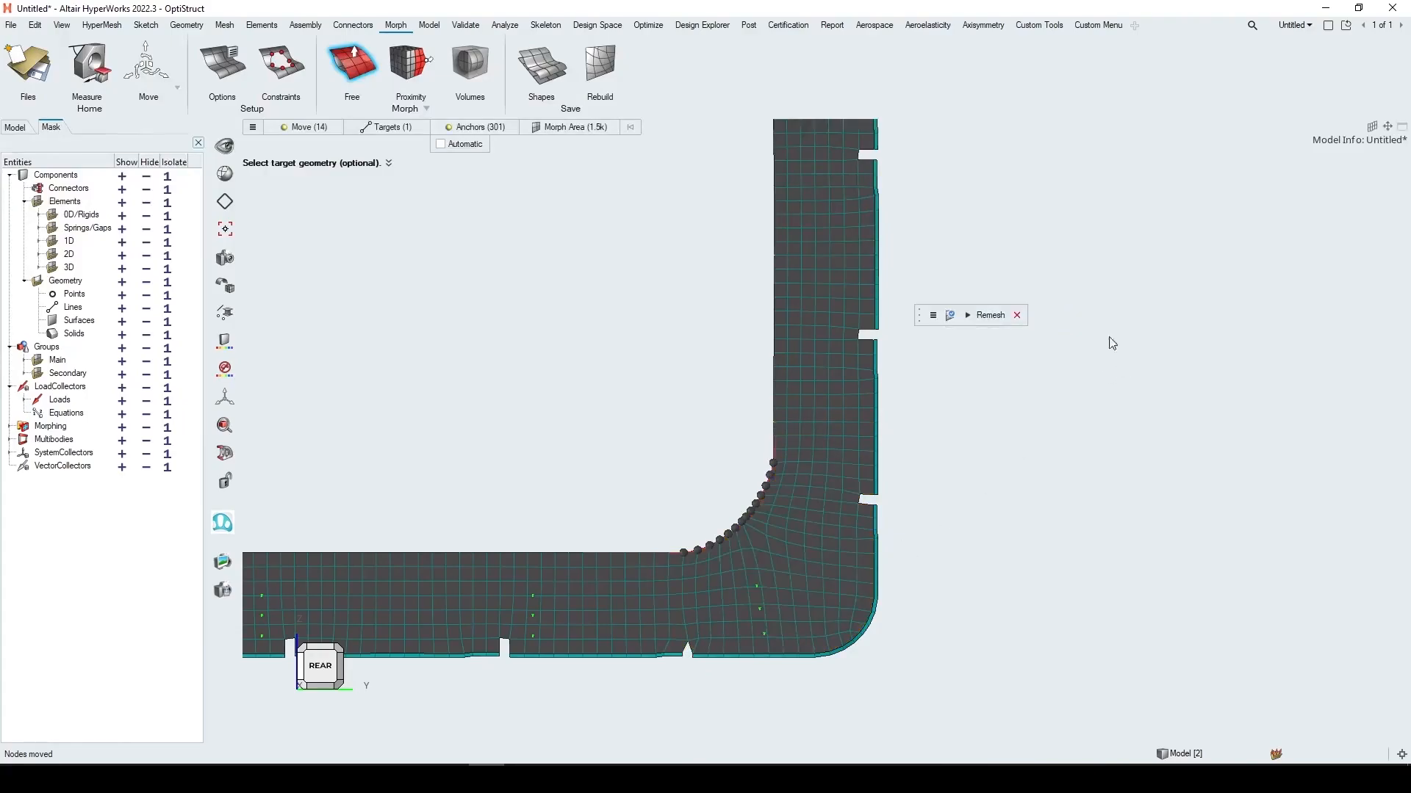
click(996, 320)
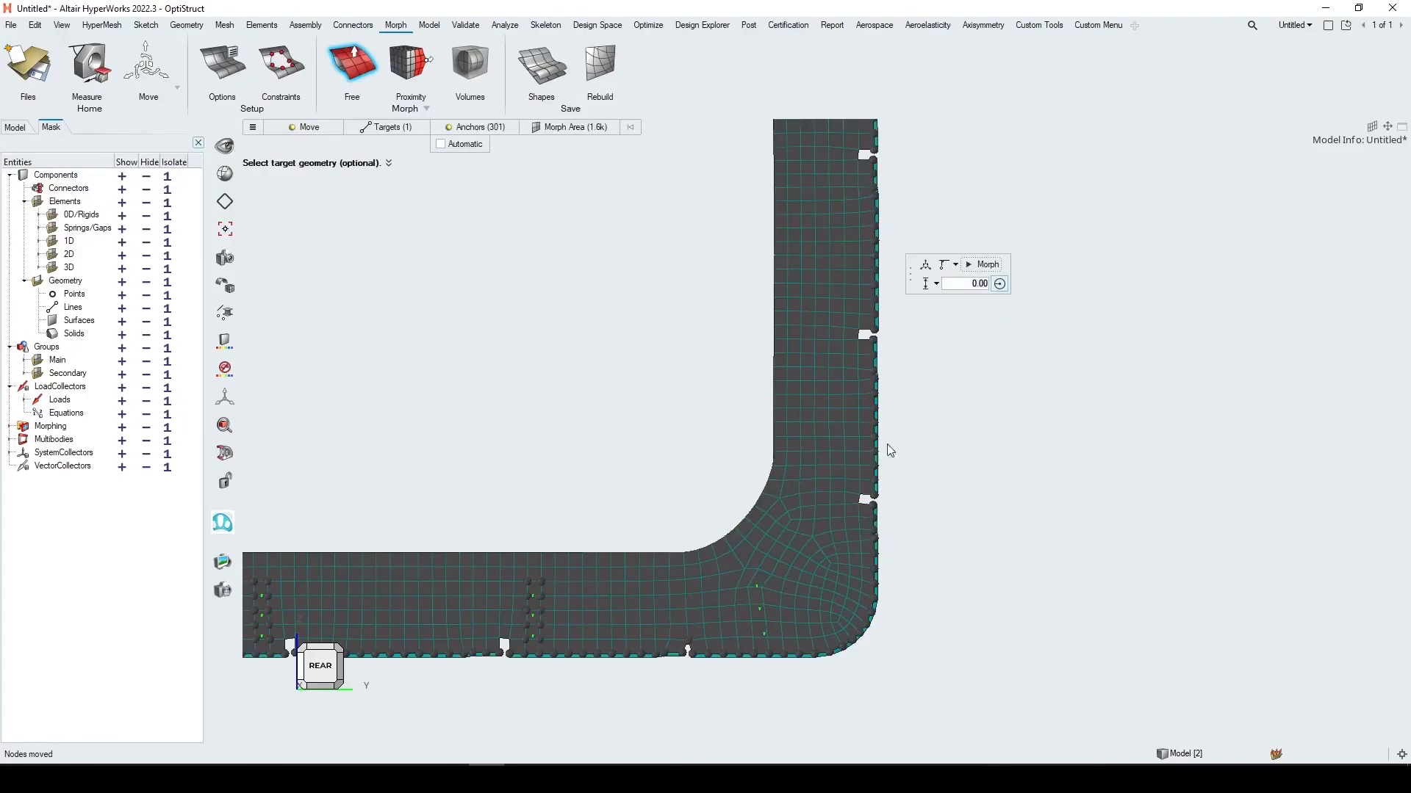
scroll(739, 636, up, 5)
right_drag(778, 583, 748, 529)
scroll(748, 529, down, 3)
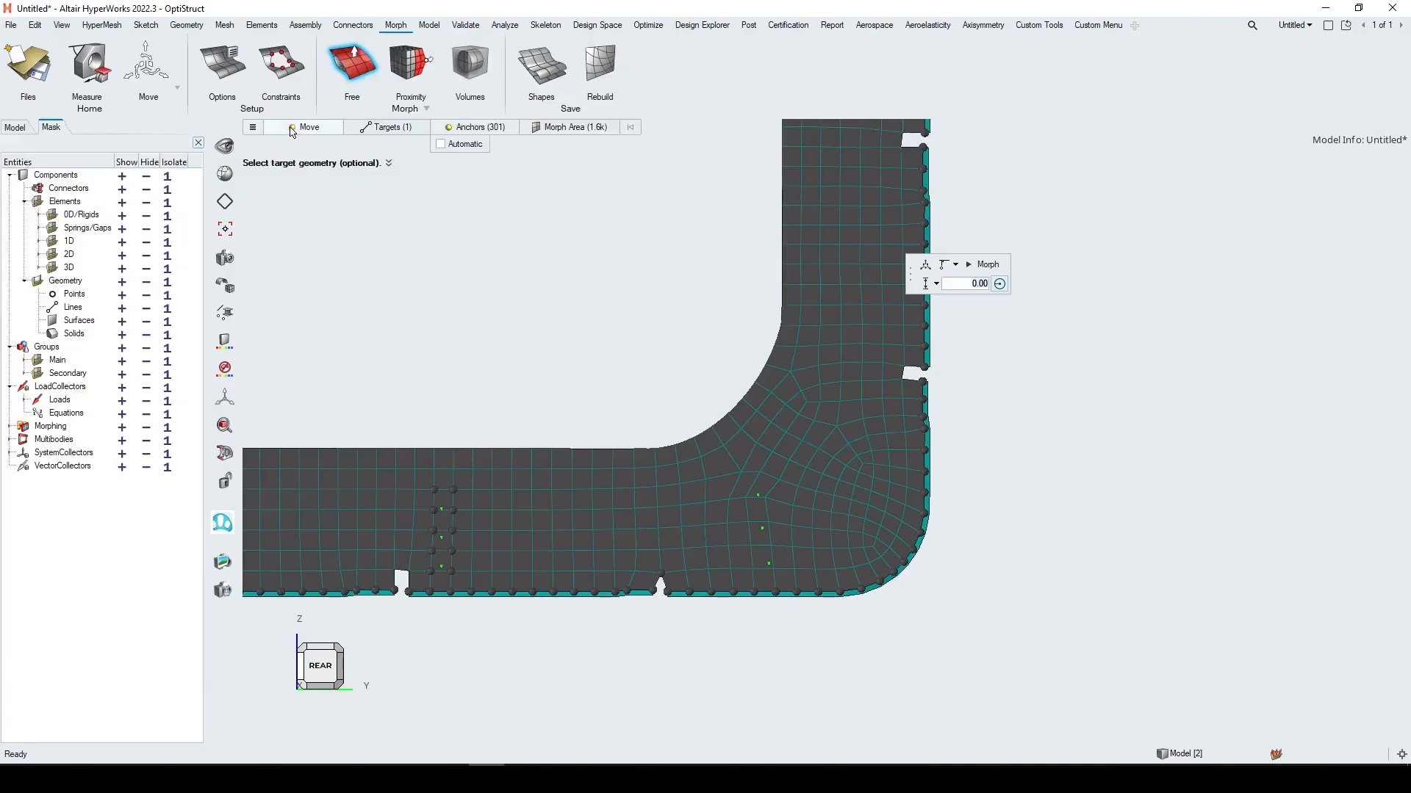
Clear the moving node, target, anchor and morph area selections, ready for the frame's lower left inner corner
click(253, 129)
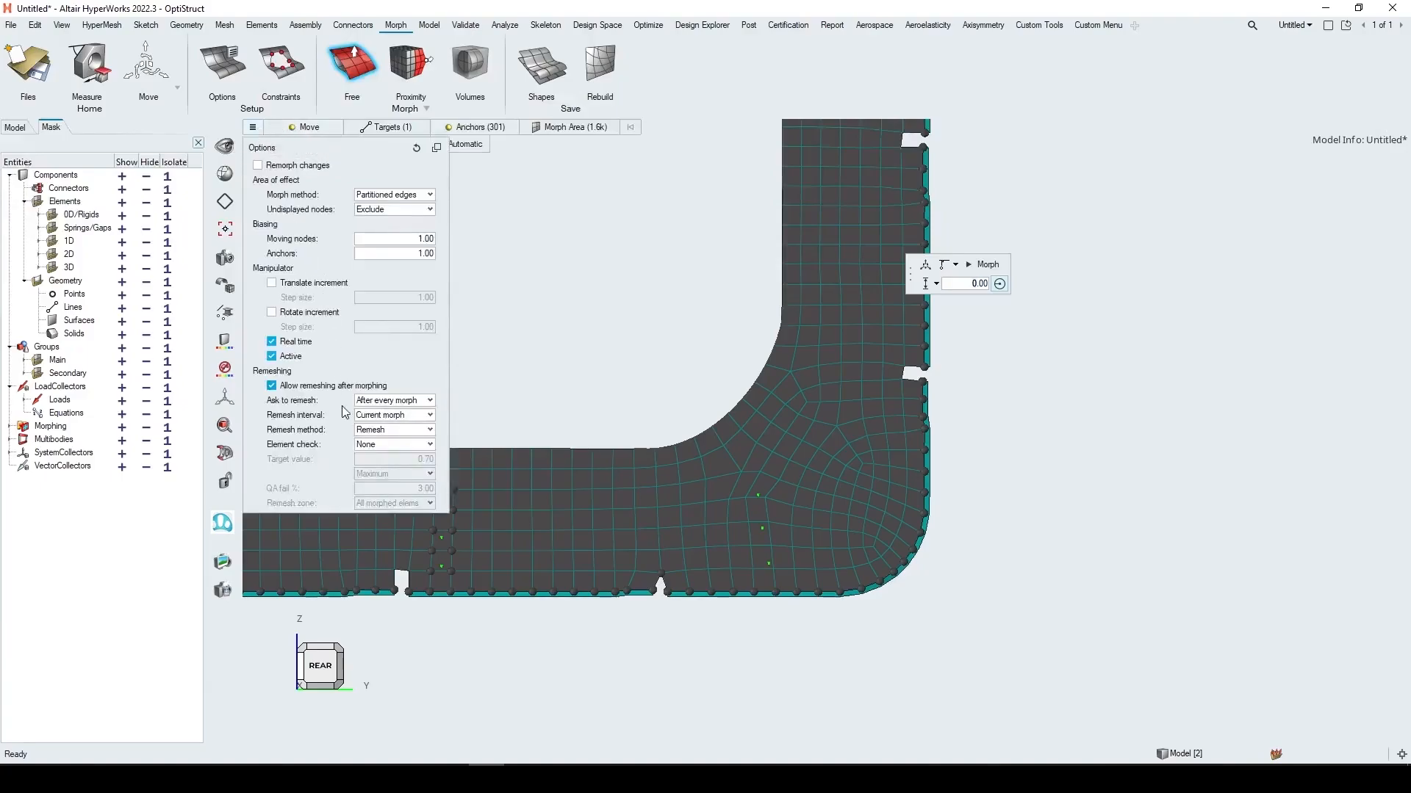
click(250, 132)
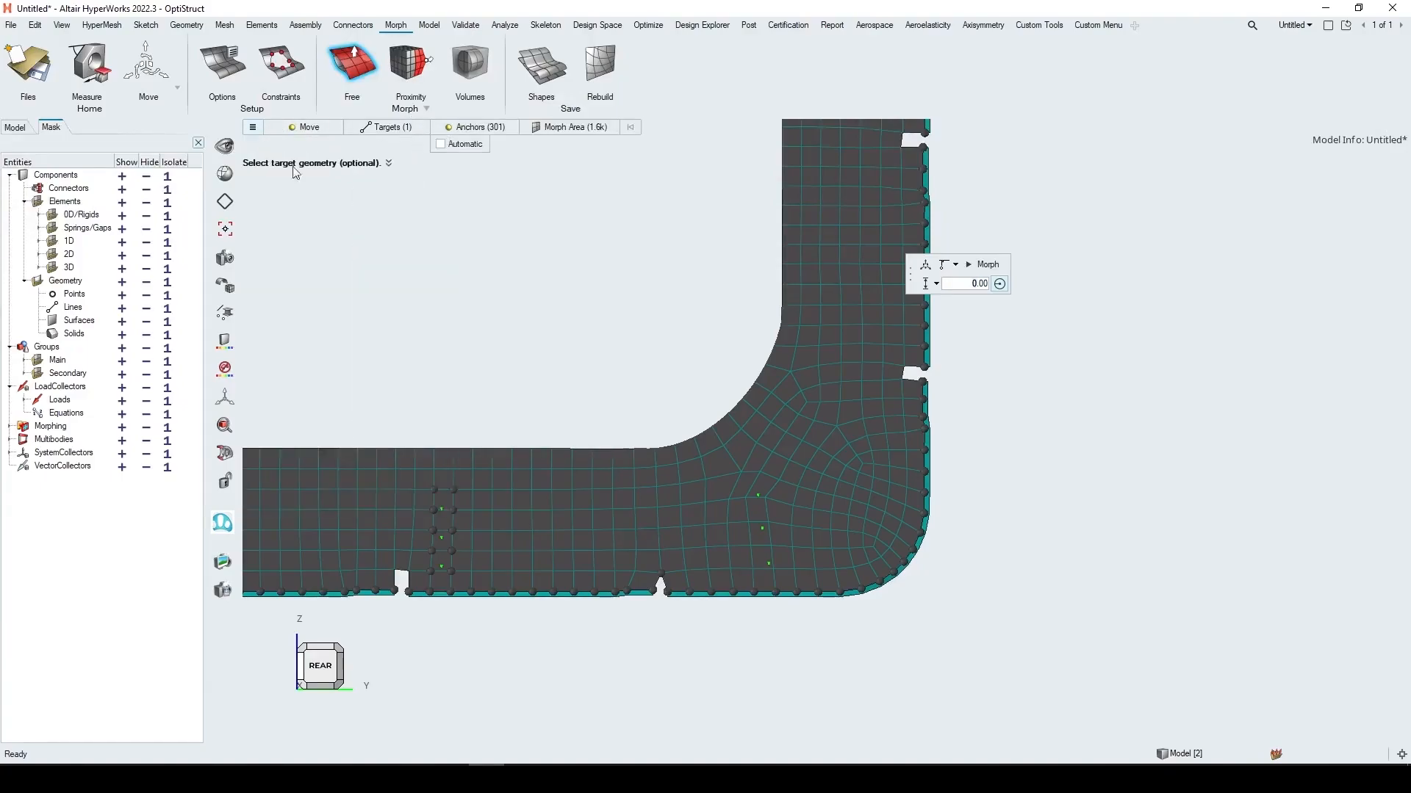
click(550, 306)
right_drag(598, 368, 978, 356)
scroll(874, 345, down, 4)
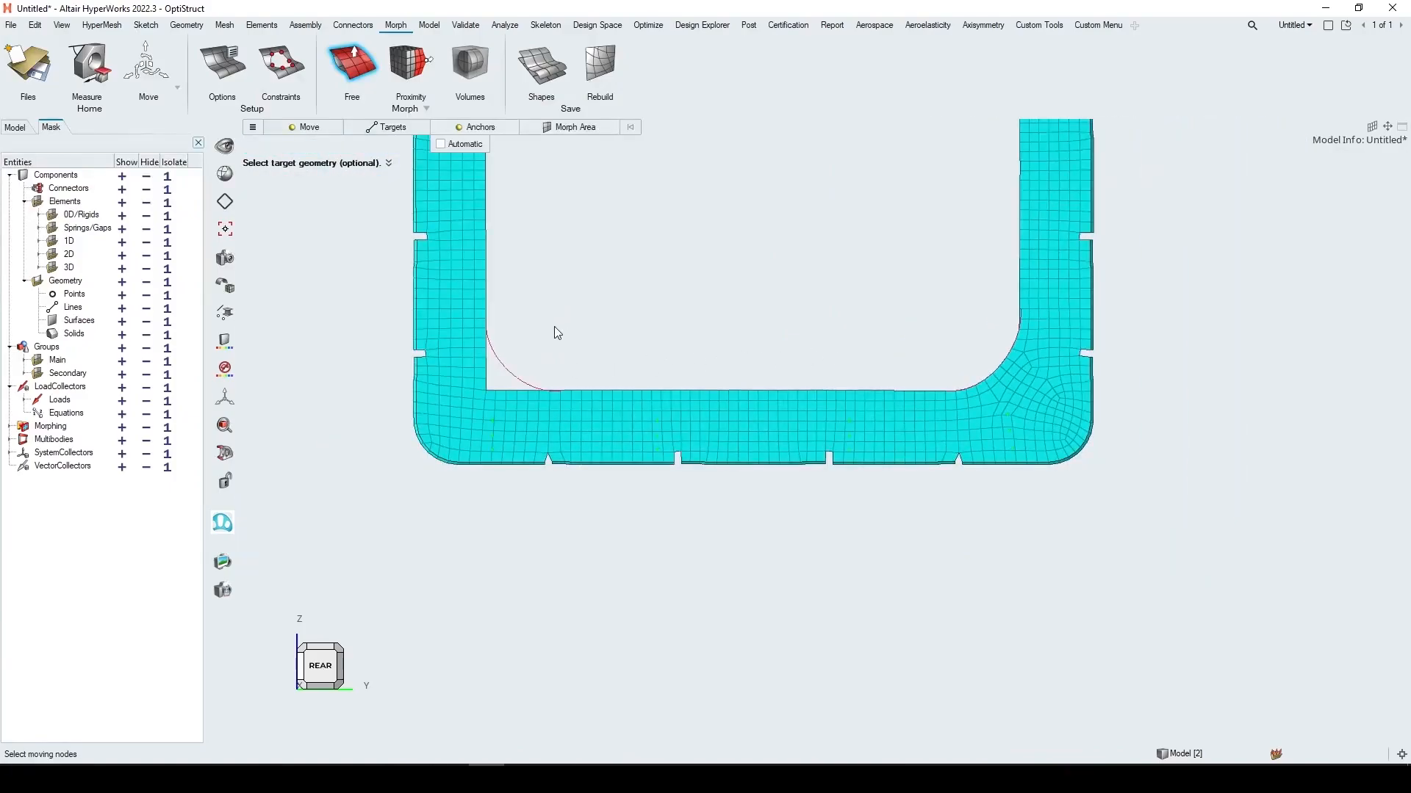
scroll(484, 412, up, 4)
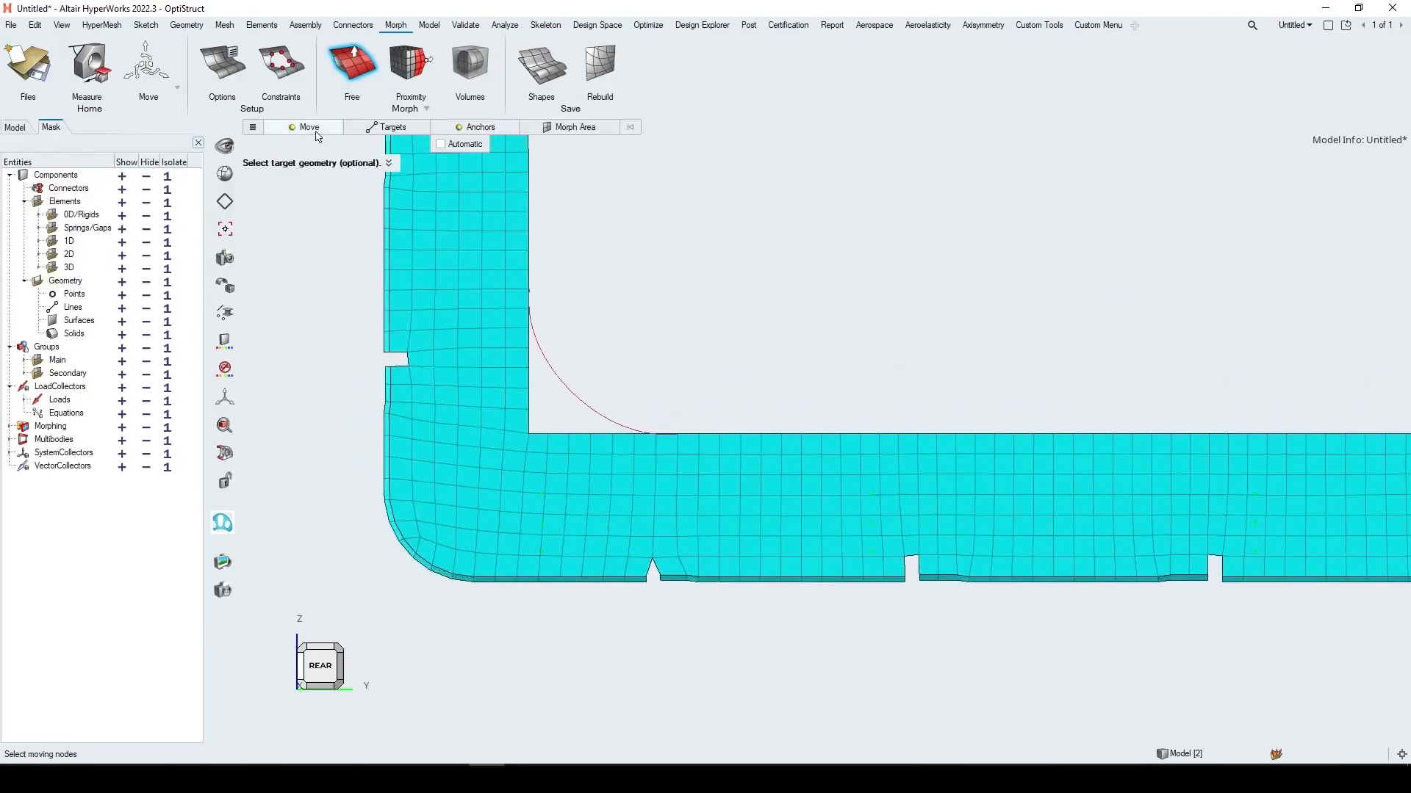
click(316, 130)
click(324, 127)
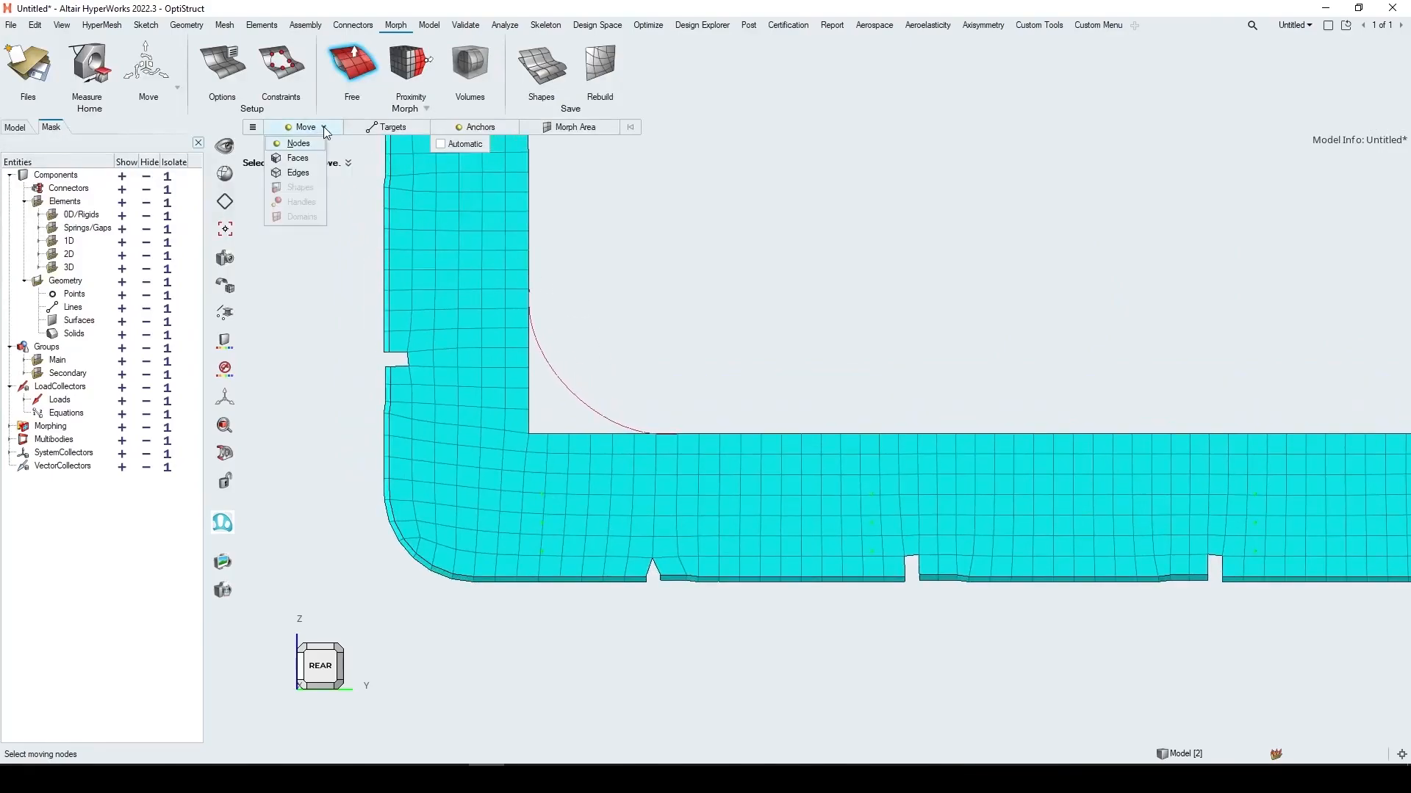
click(297, 144)
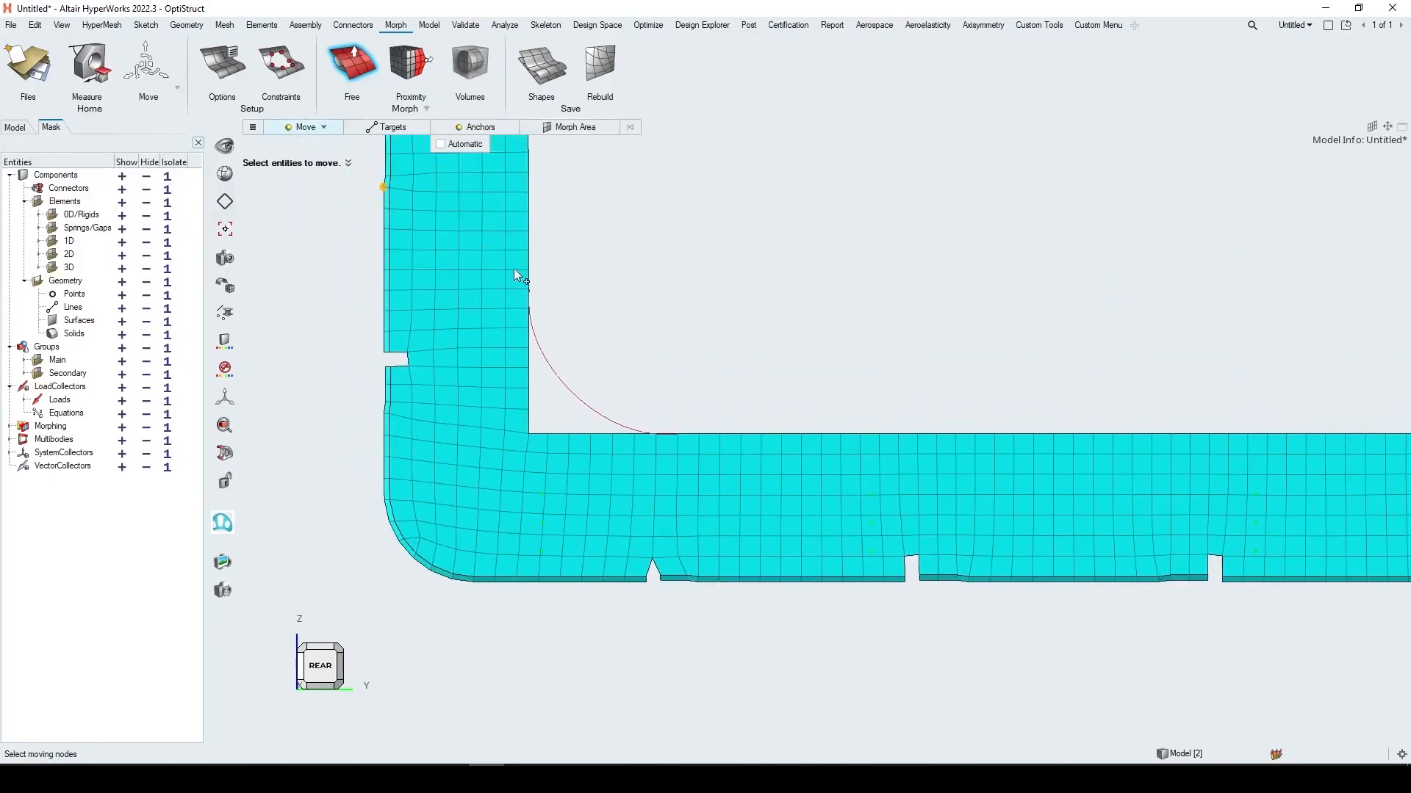
click(638, 435)
click(535, 436)
click(530, 325)
middle_click(541, 355)
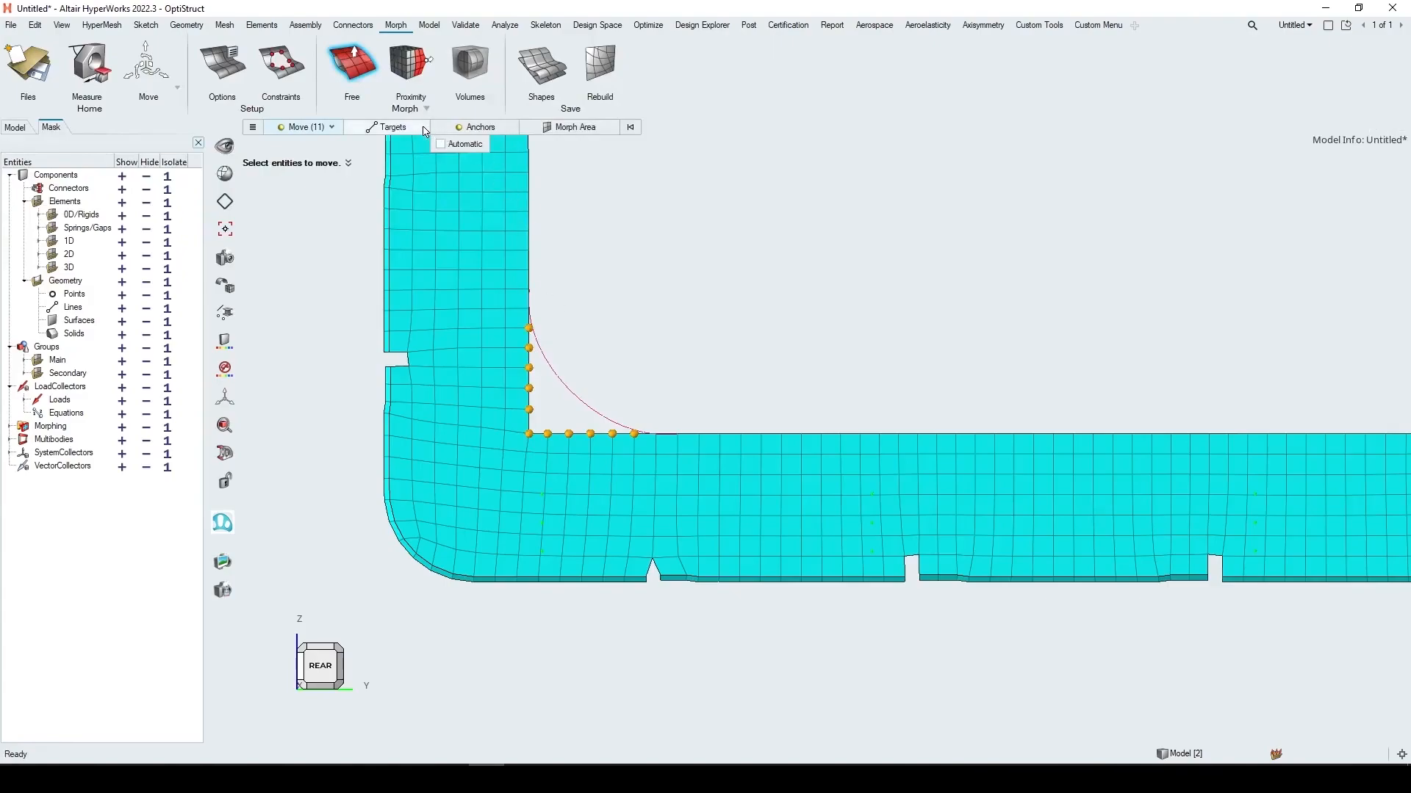
click(569, 387)
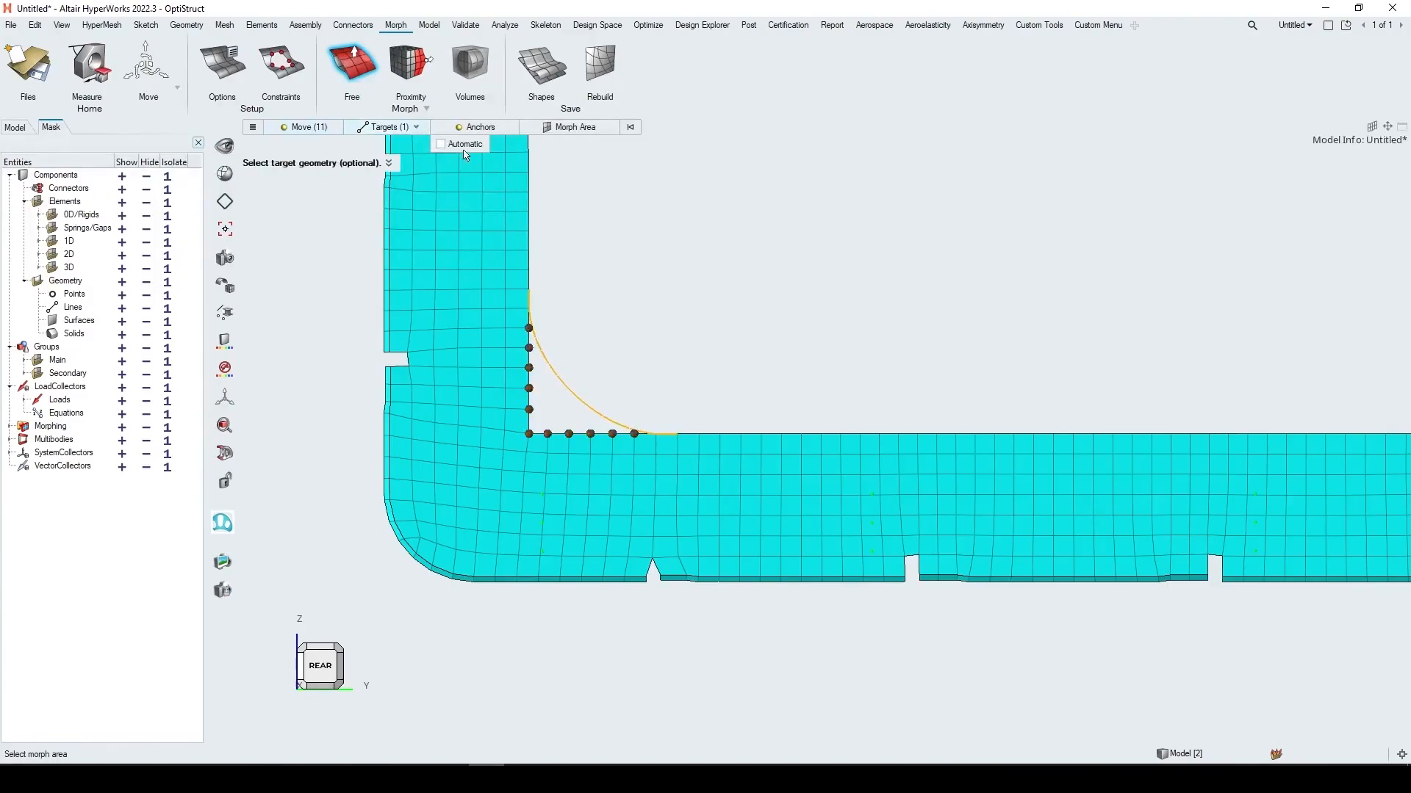
Enable automatic selection of the anchors and morph area, then clear the current moving node and target selections
click(486, 130)
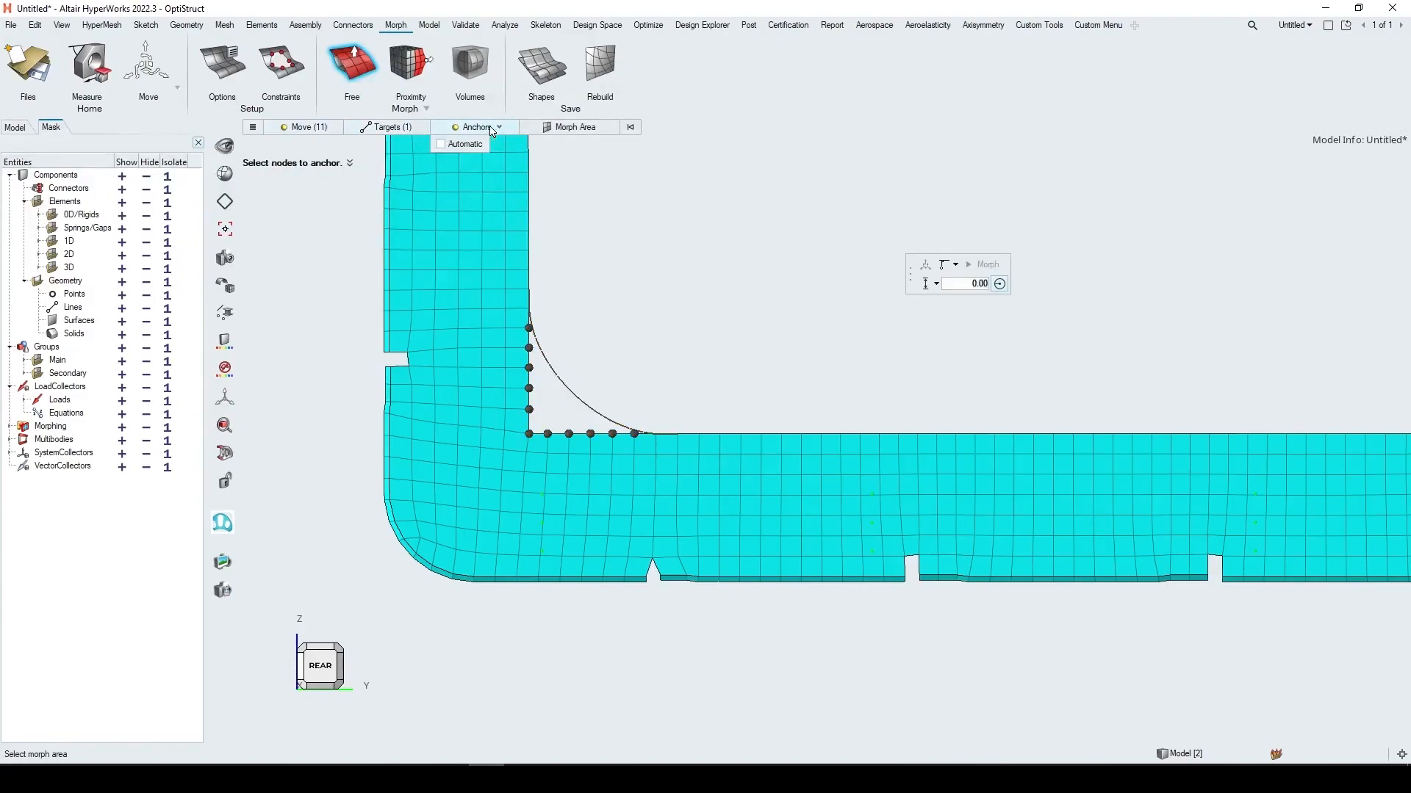
click(450, 146)
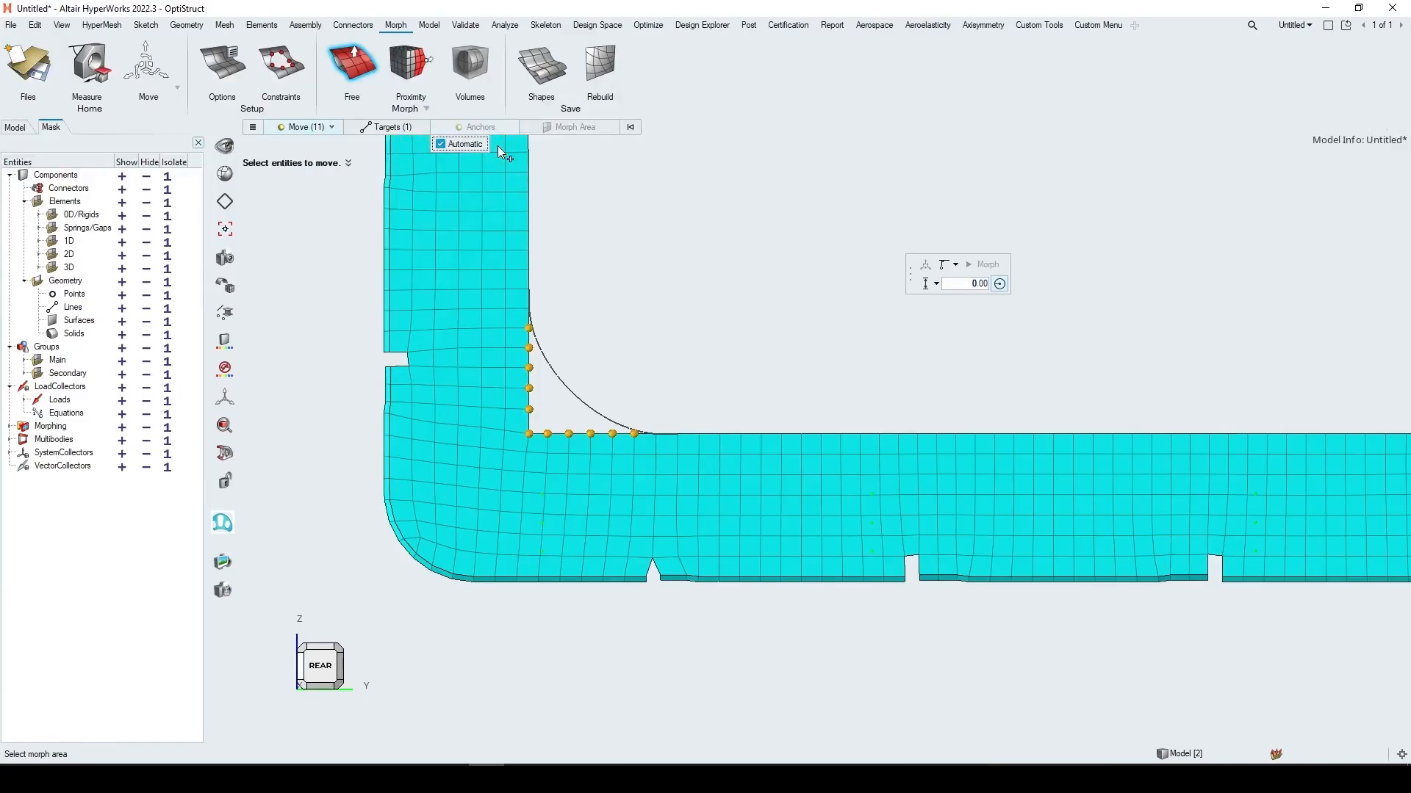
click(379, 129)
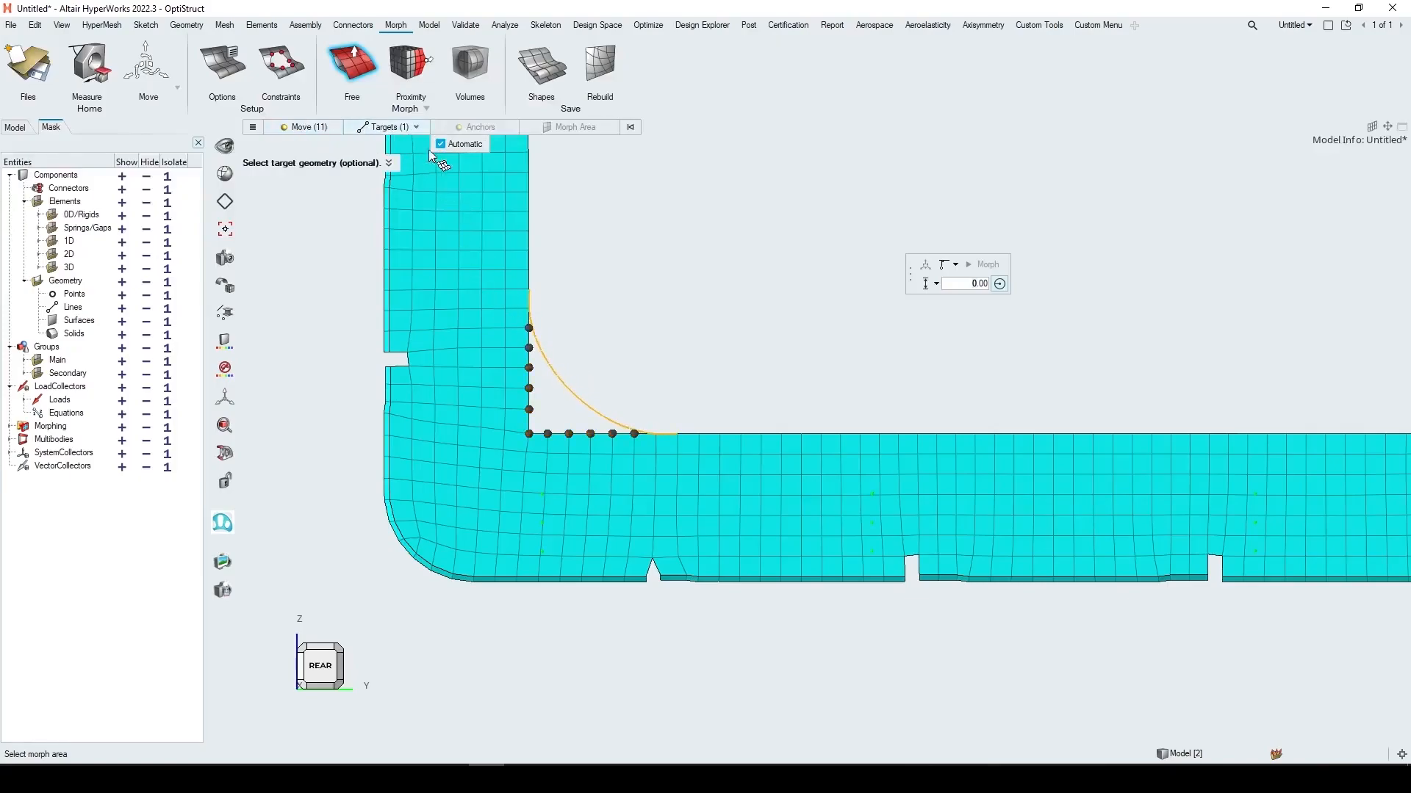
click(313, 128)
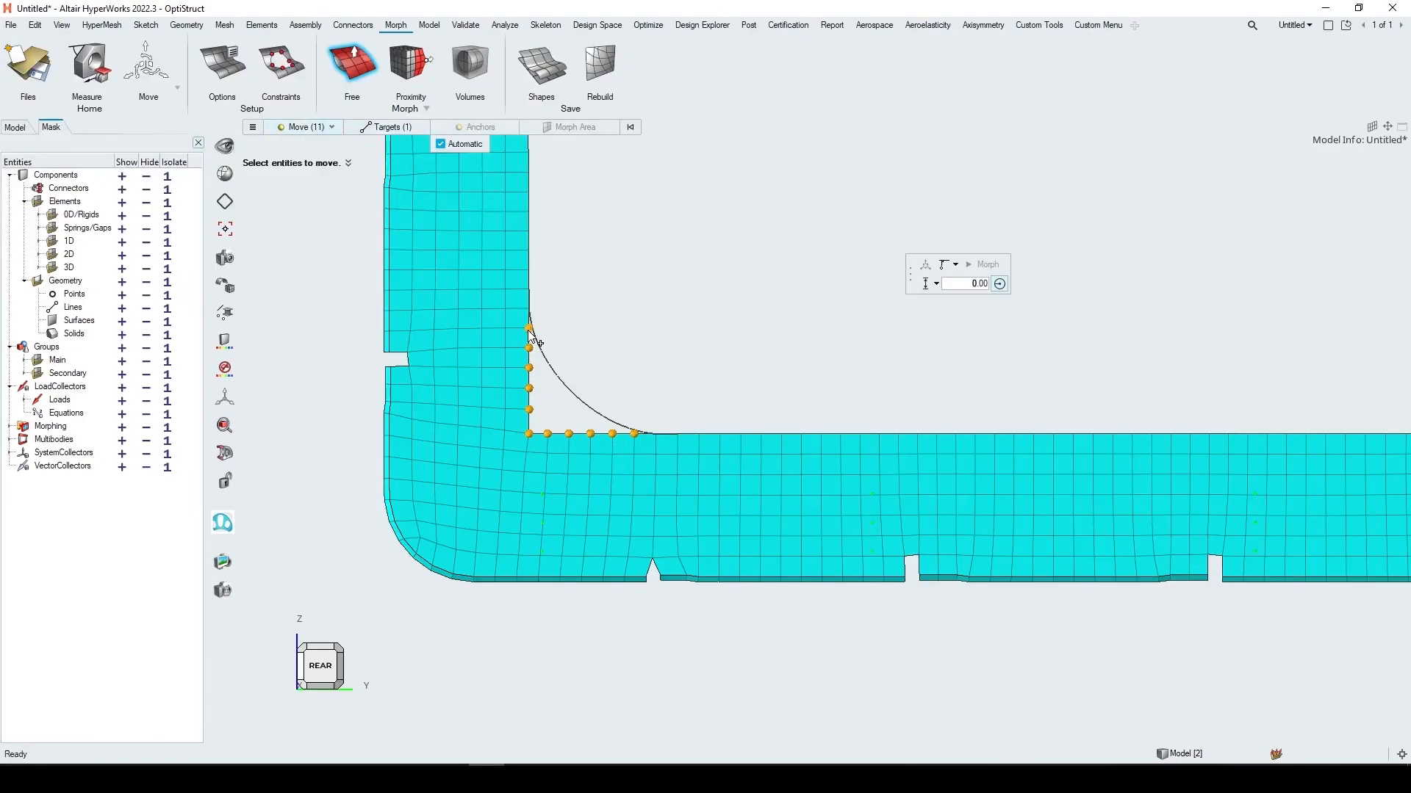
click(422, 126)
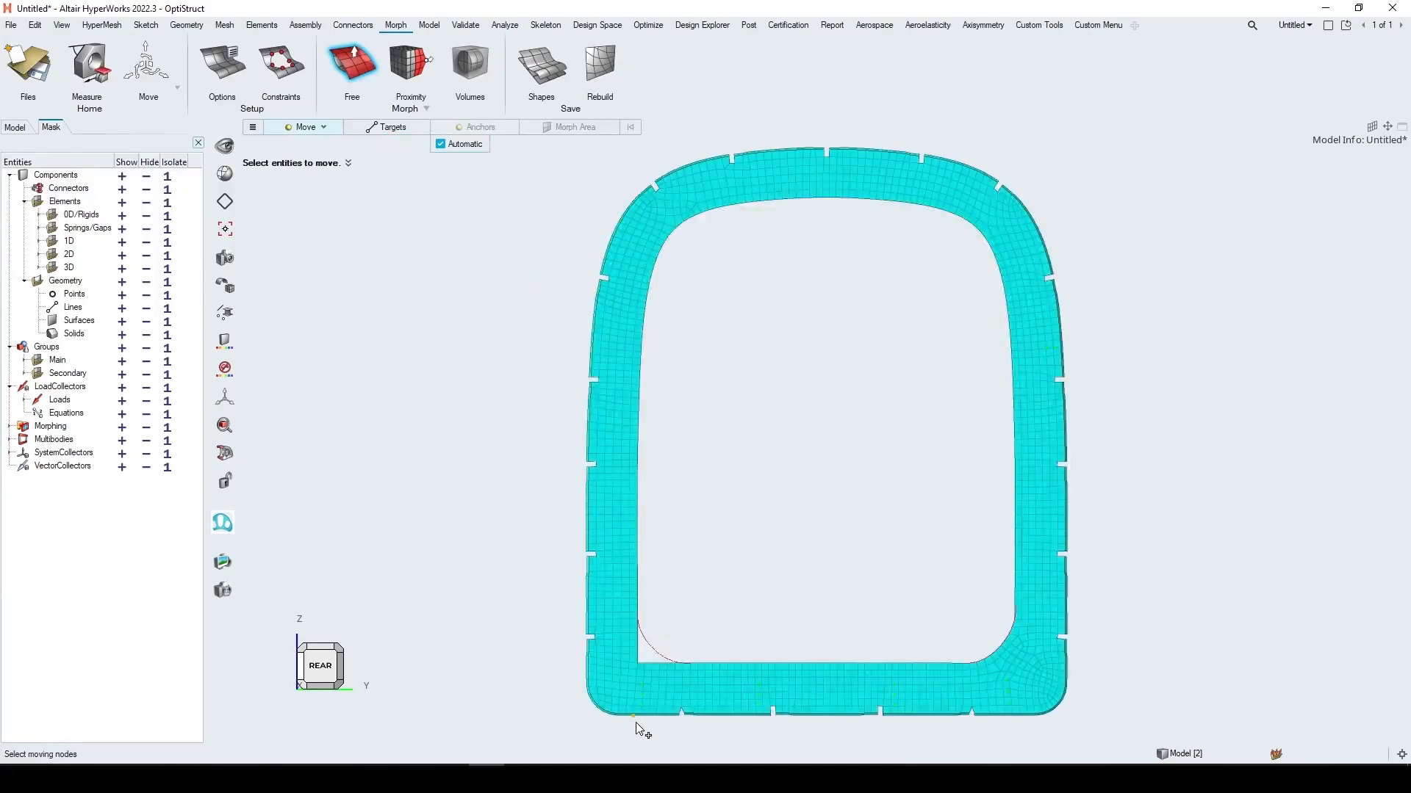
Select the moving nodes along both inner edges of the lower left corner, spanning the drawn curve from end to end
scroll(636, 717, up, 4)
scroll(647, 707, up, 3)
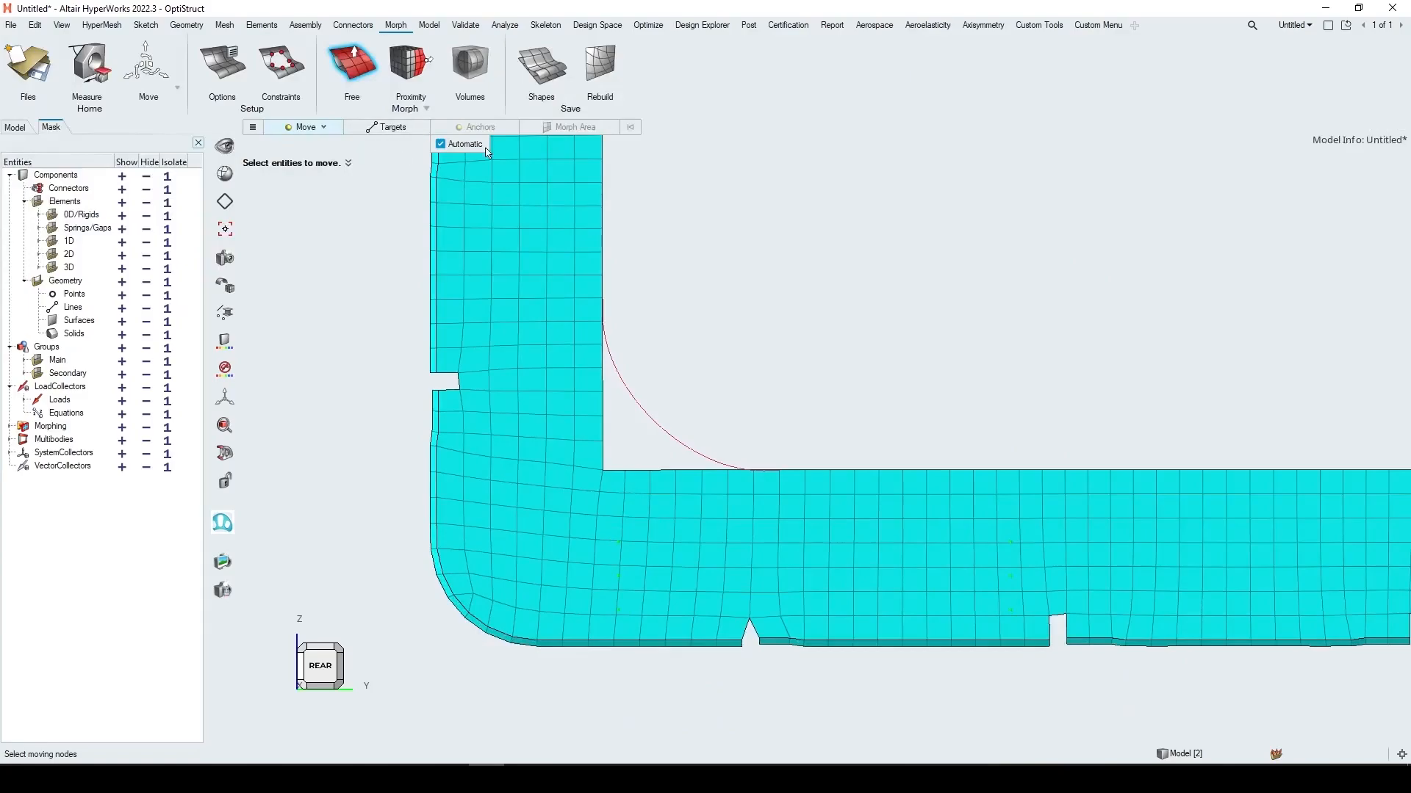
click(441, 144)
click(441, 145)
click(321, 128)
click(307, 145)
click(777, 507)
click(752, 473)
click(602, 470)
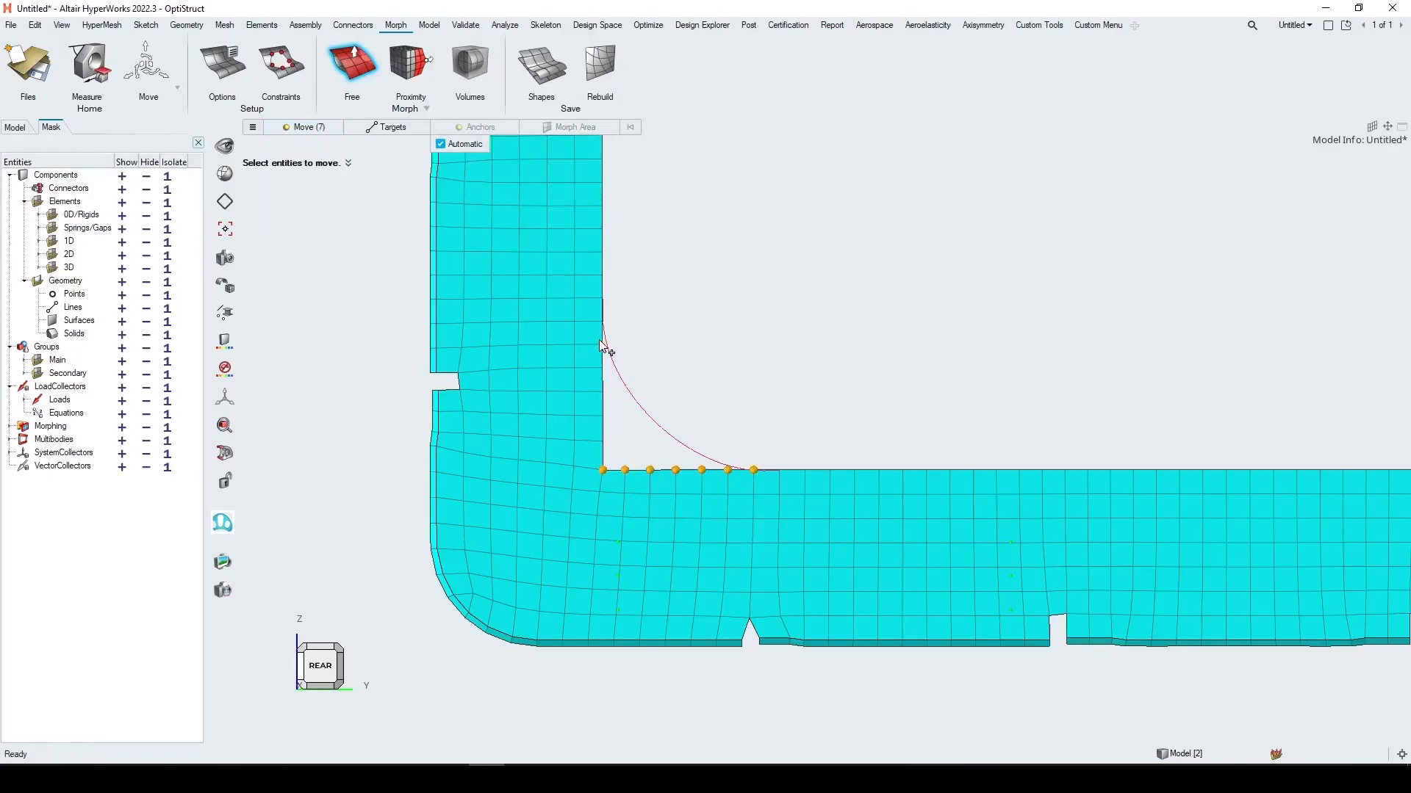
click(602, 322)
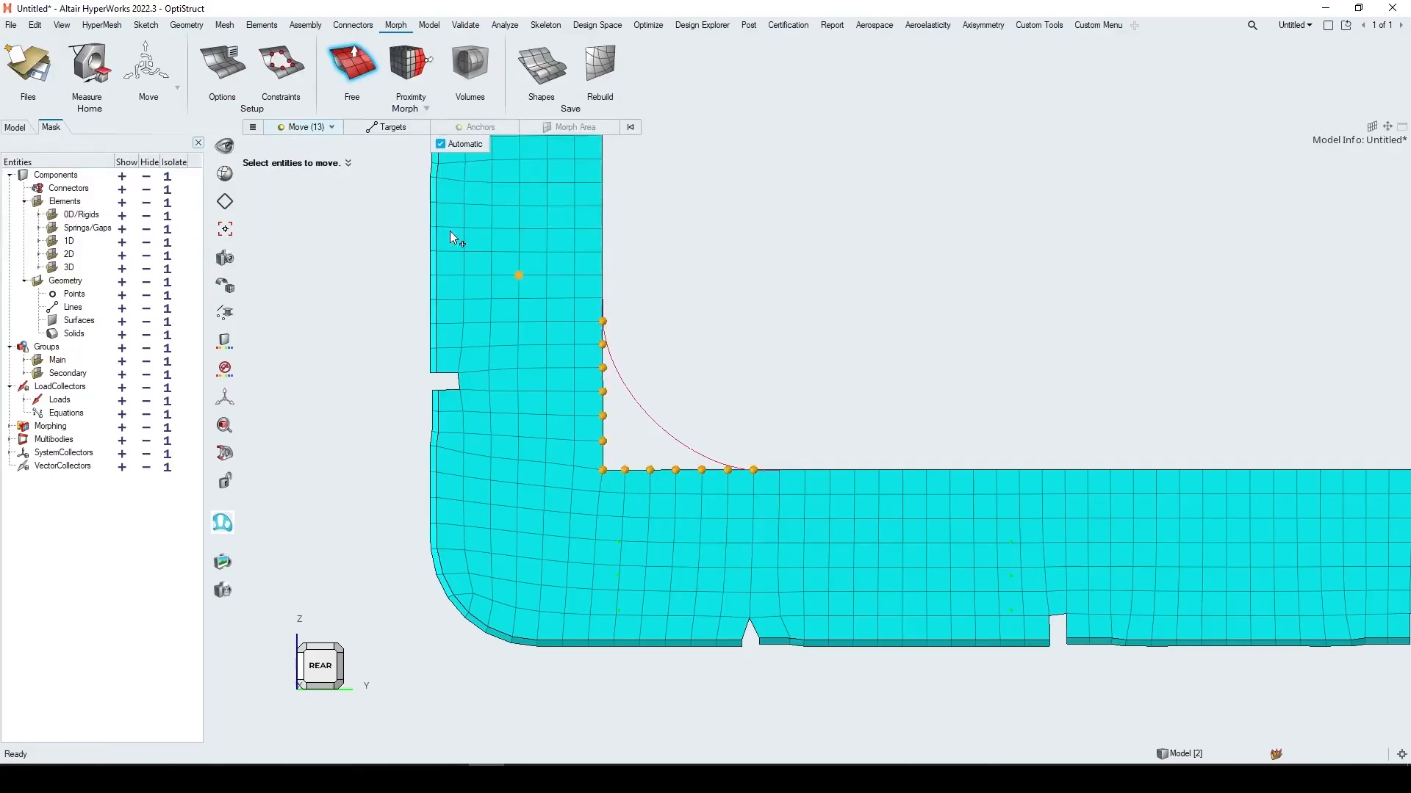
Pick the drawn rounded curve at the lower left inner corner as the morph target and check the automatic anchors
click(368, 127)
click(632, 410)
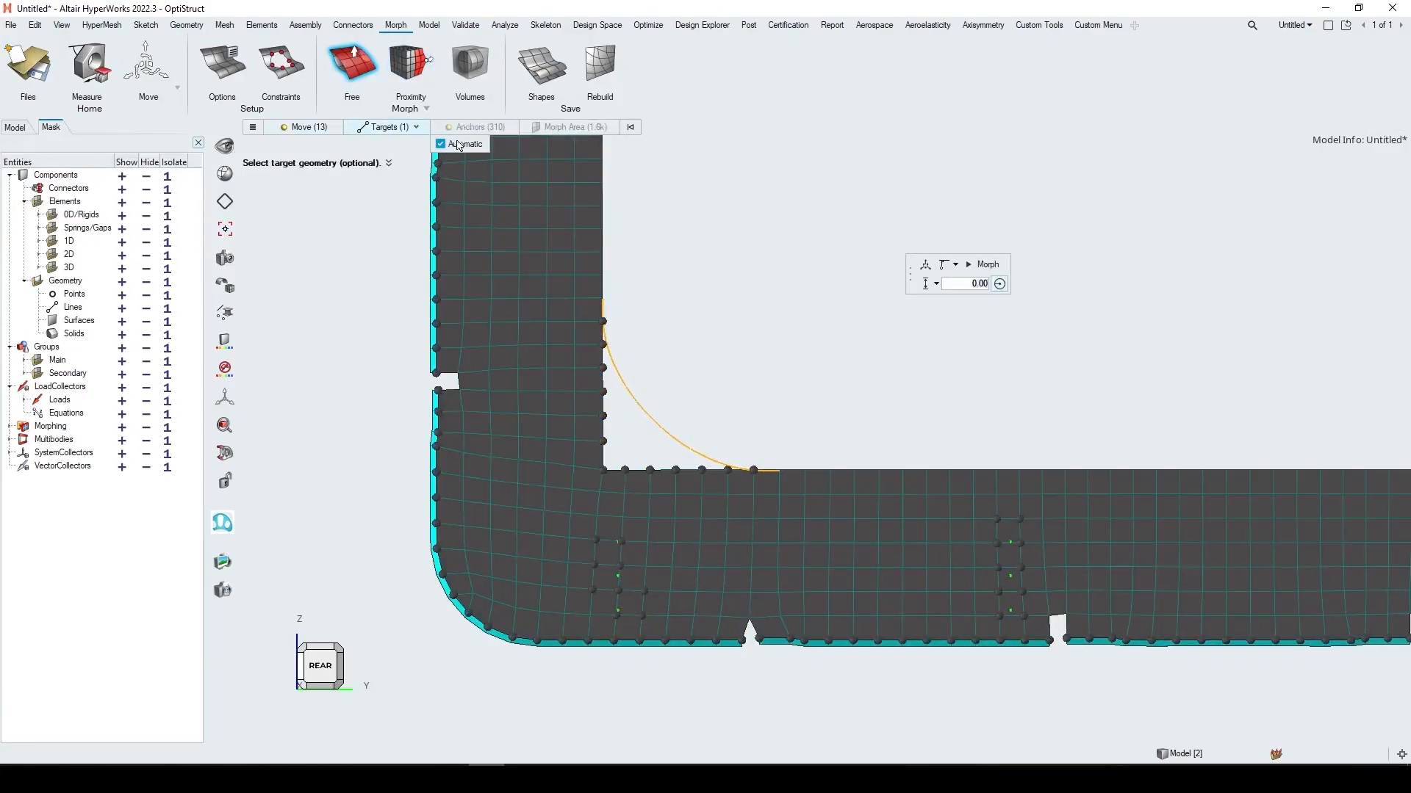
scroll(740, 318, down, 6)
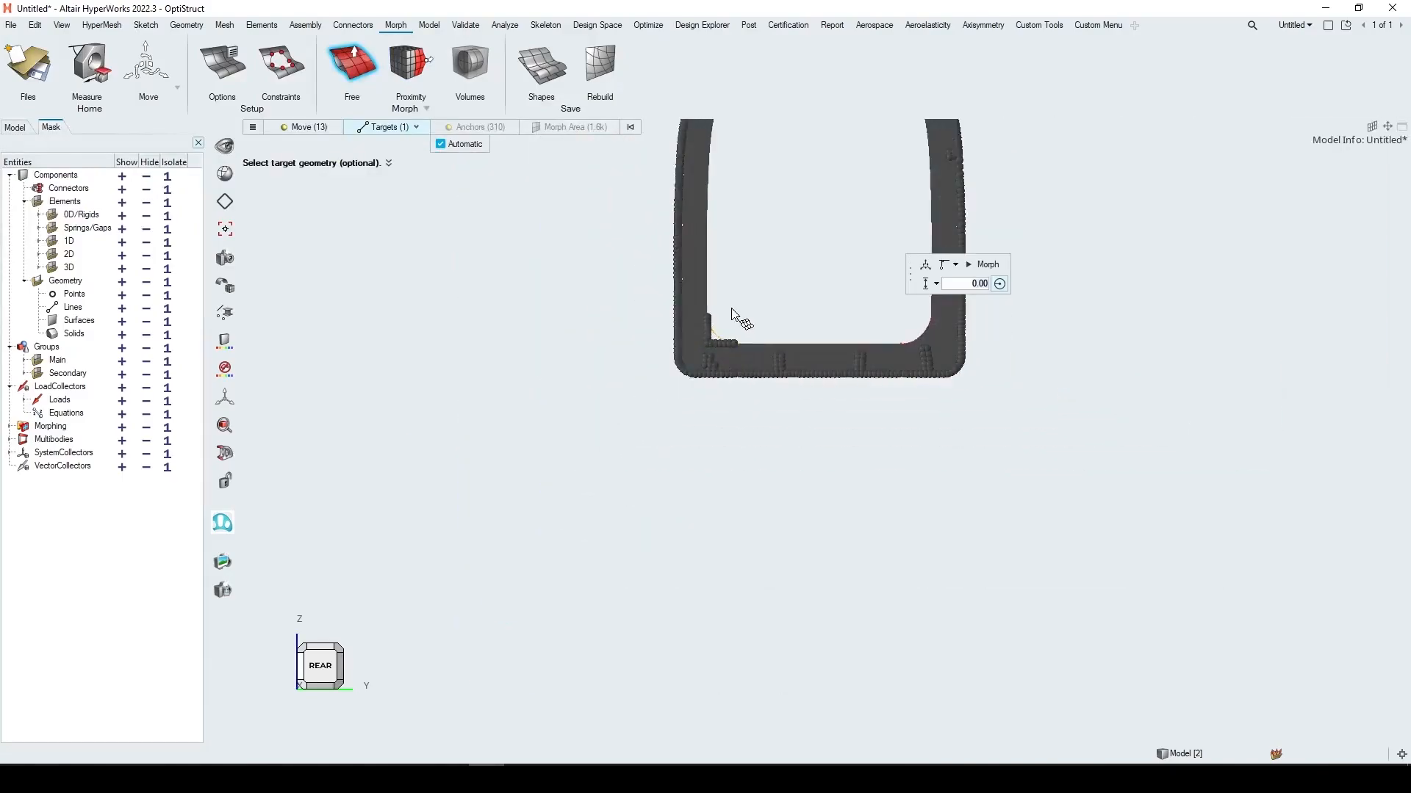
scroll(653, 419, up, 8)
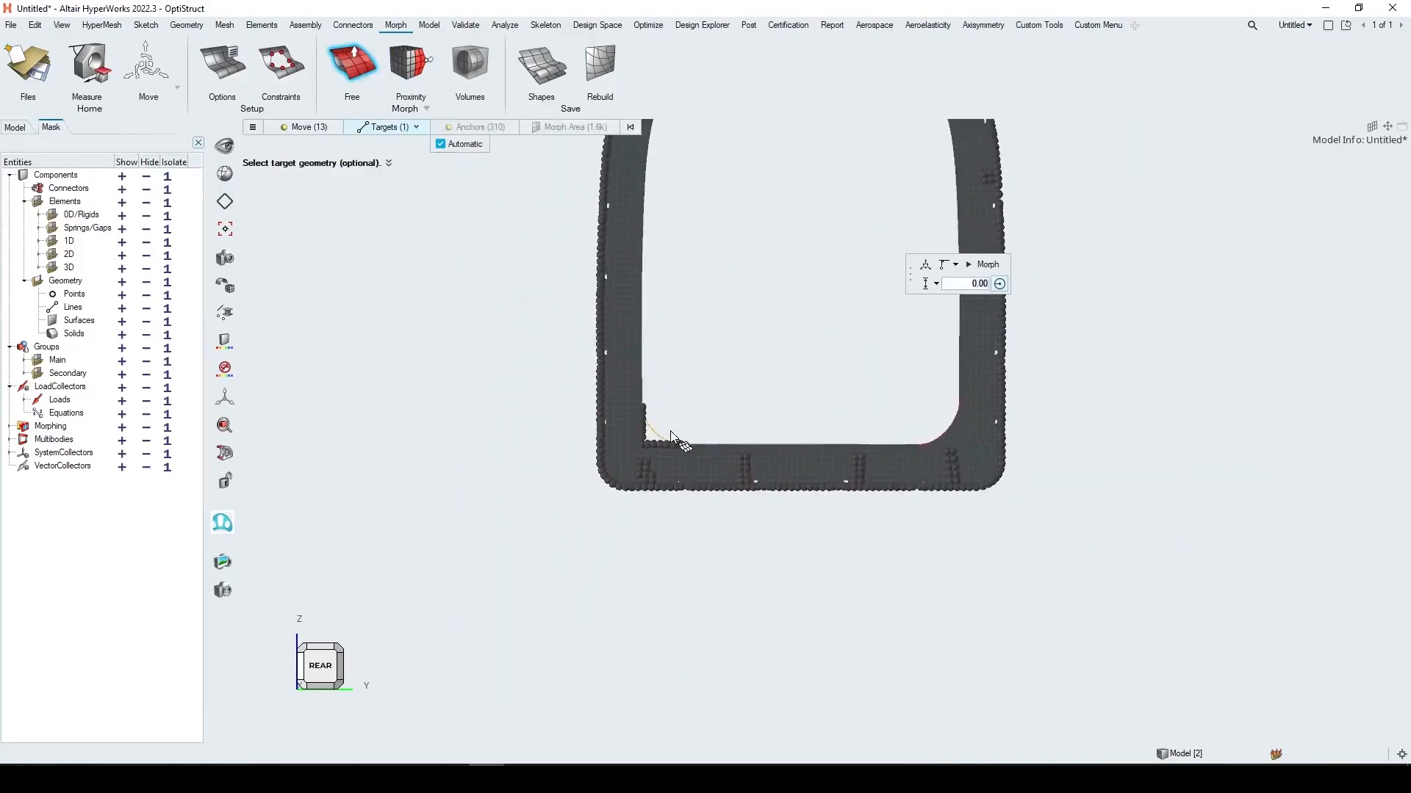
scroll(647, 472, up, 1)
Turn off automatic selection, remove the interior anchor nodes beside the lower left corner and morph the corner onto the curve
click(441, 145)
click(472, 127)
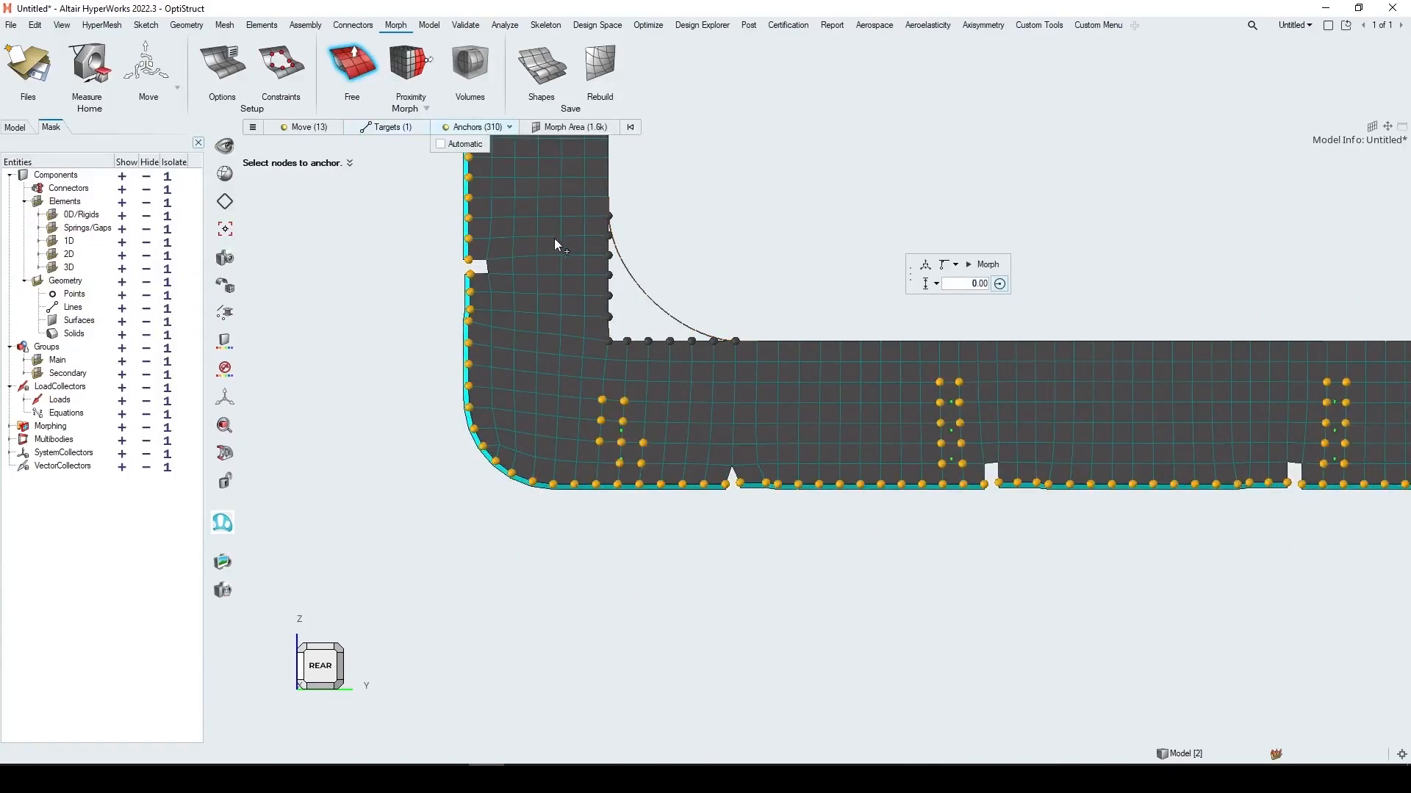
ctrl+drag(645, 460, 655, 466)
click(987, 265)
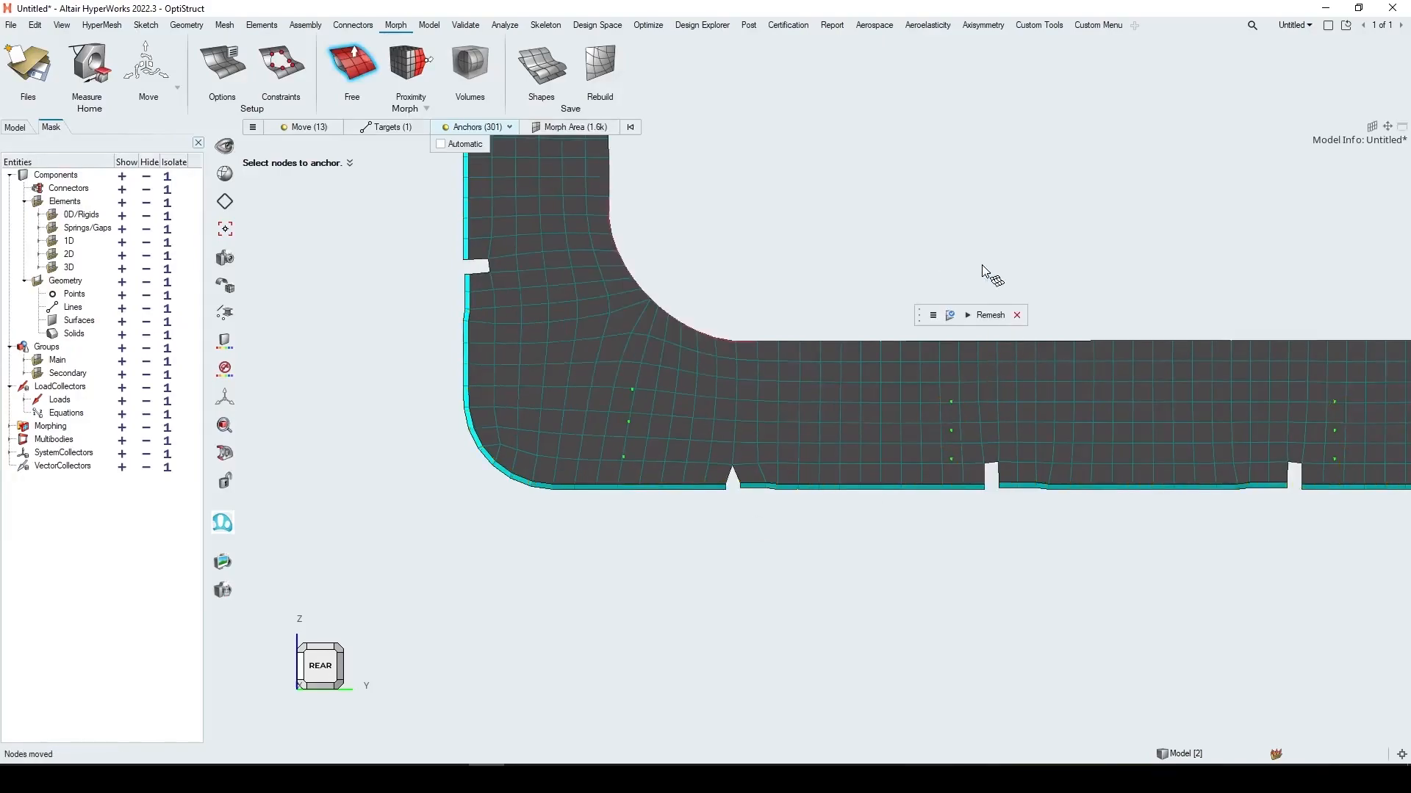
Deselect the ragged right end of the remesh elements on the lower beam so the region ends in a straight column
click(952, 316)
scroll(808, 302, down, 2)
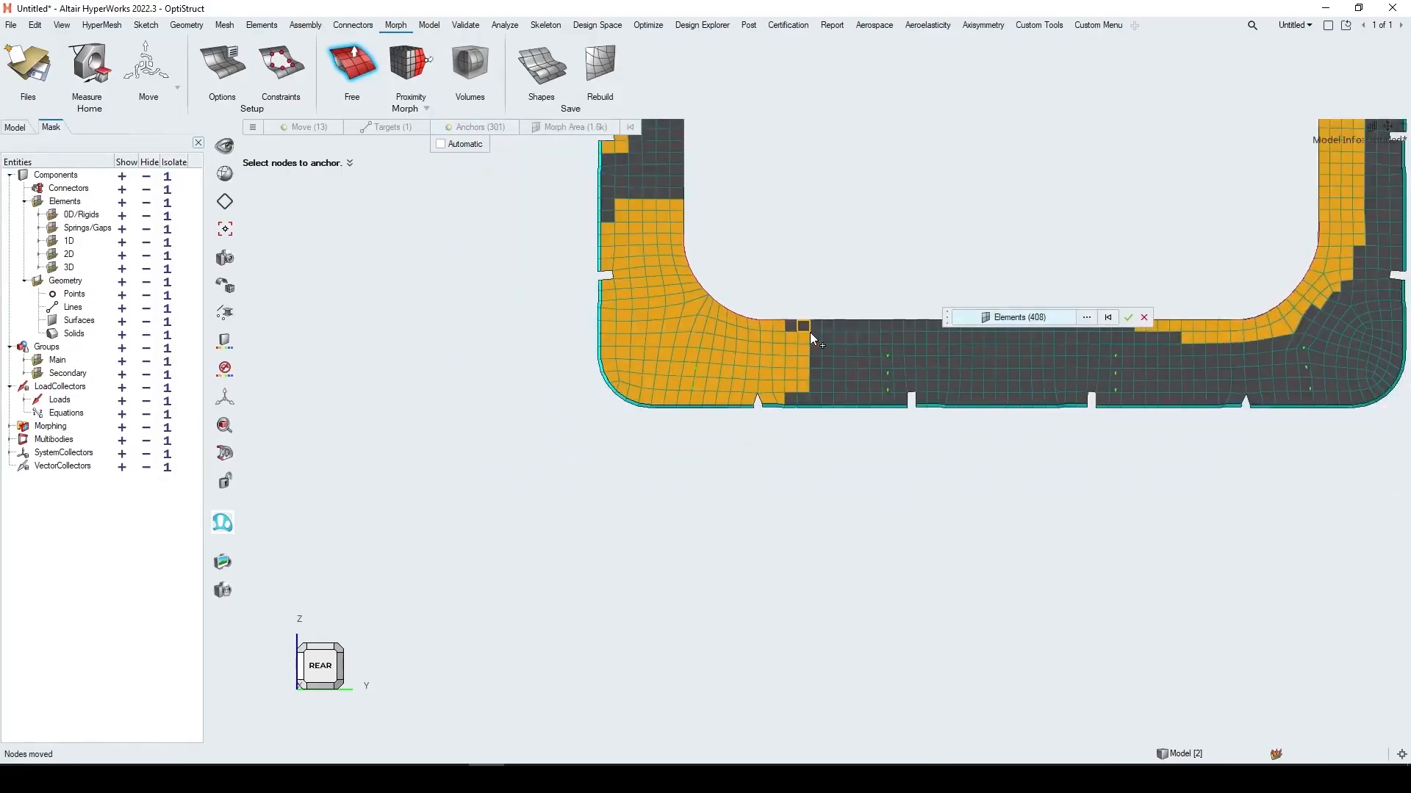
shift+drag(788, 328, 814, 413)
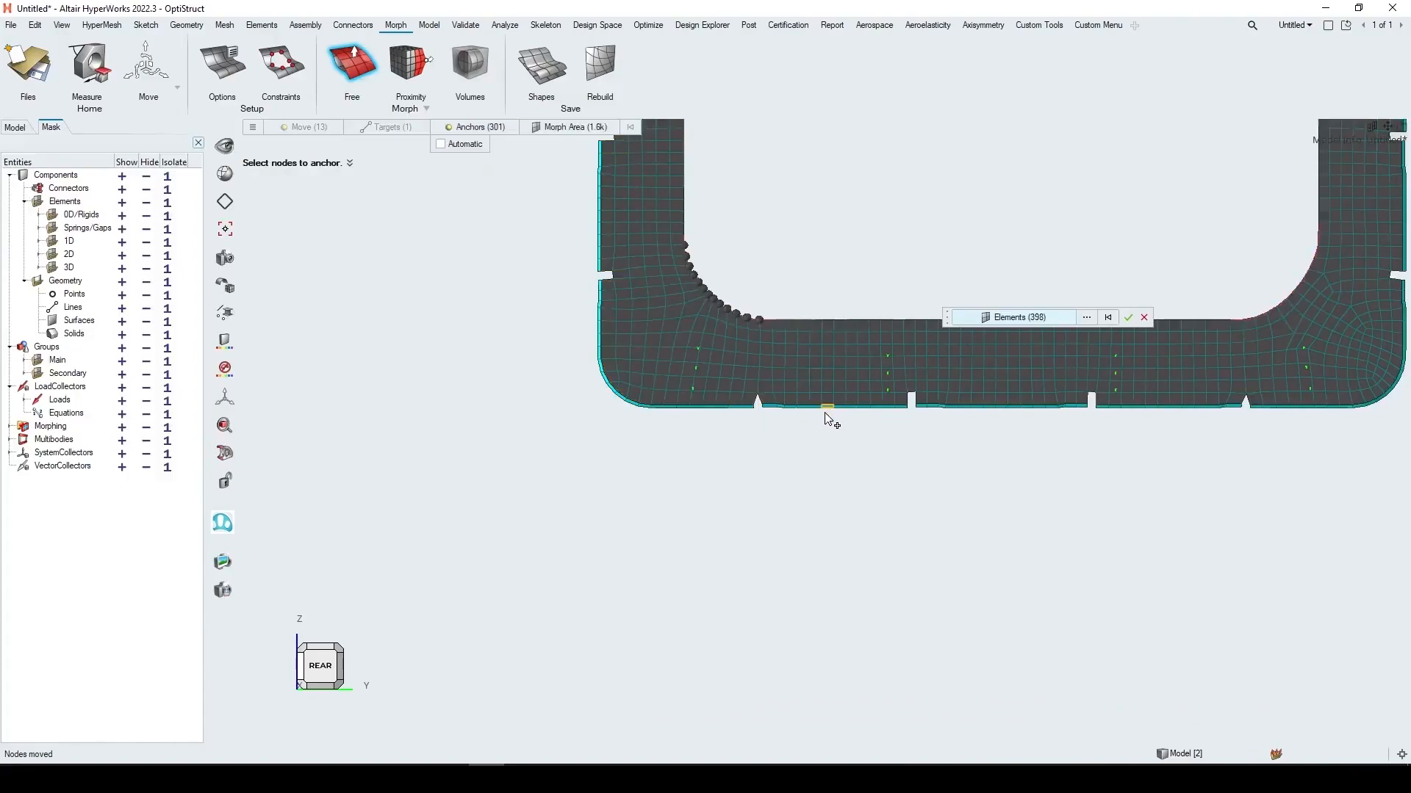
click(1129, 317)
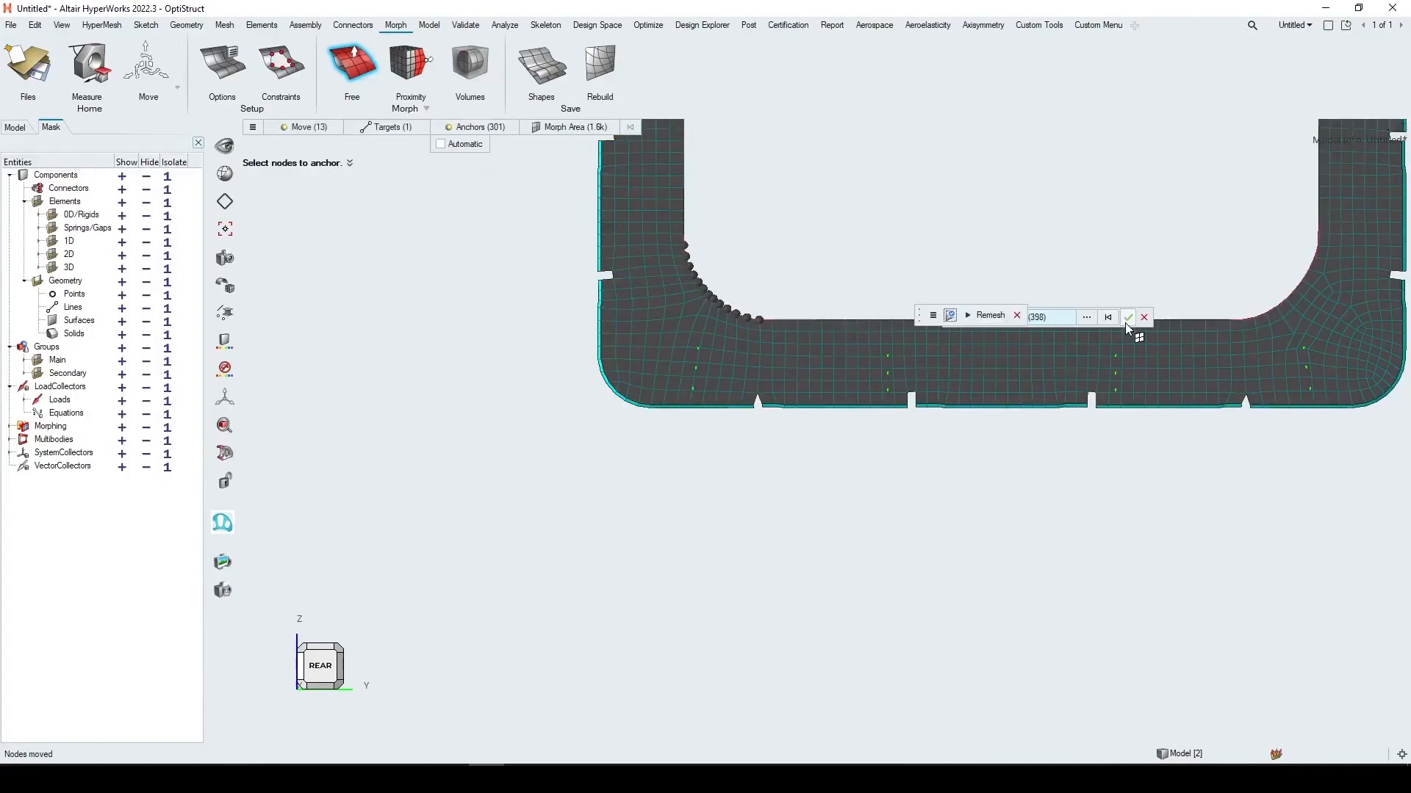
Deselect the remesh elements along the right side and upper part of the frame, keeping those around the lower left corner
click(950, 315)
scroll(794, 629, down, 4)
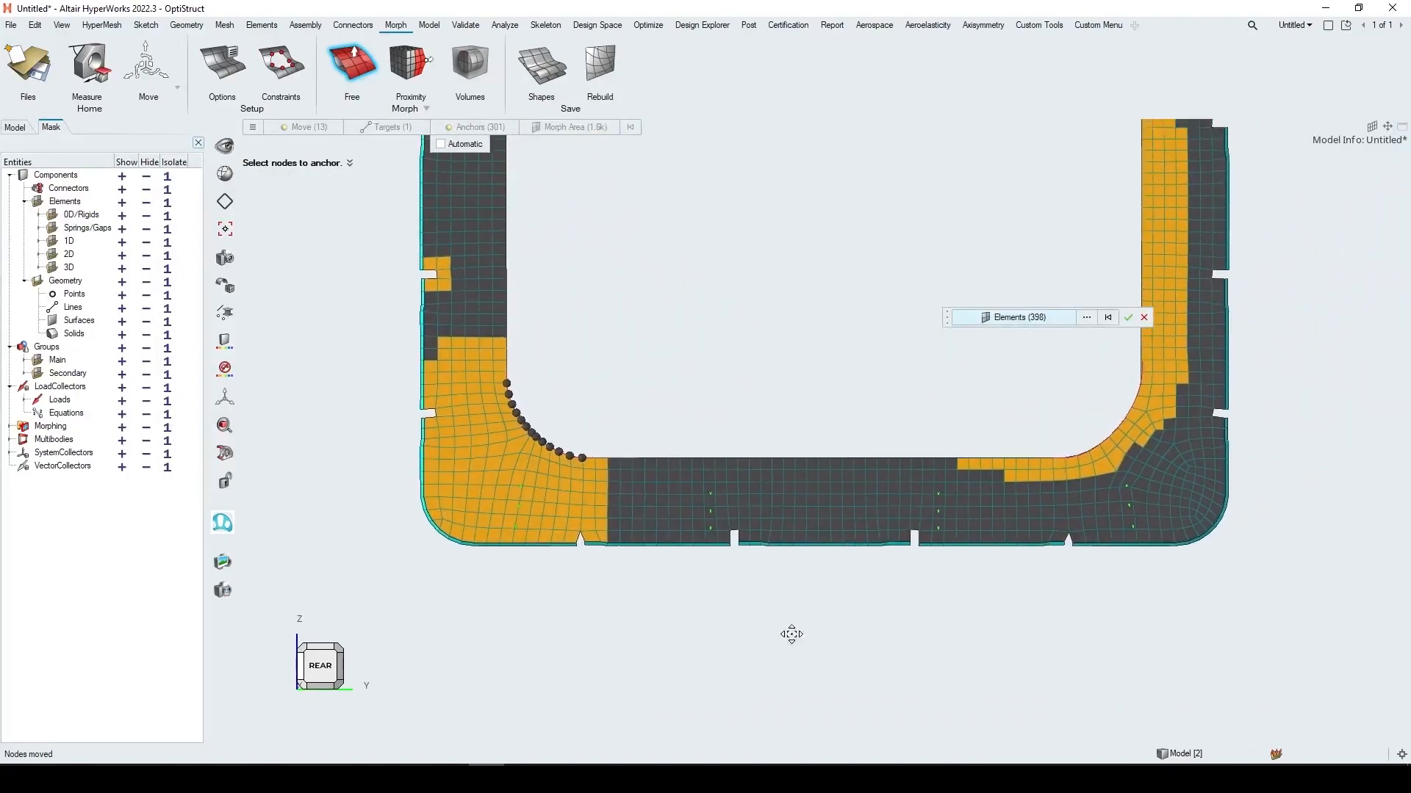
shift+drag(778, 335, 915, 606)
click(1126, 318)
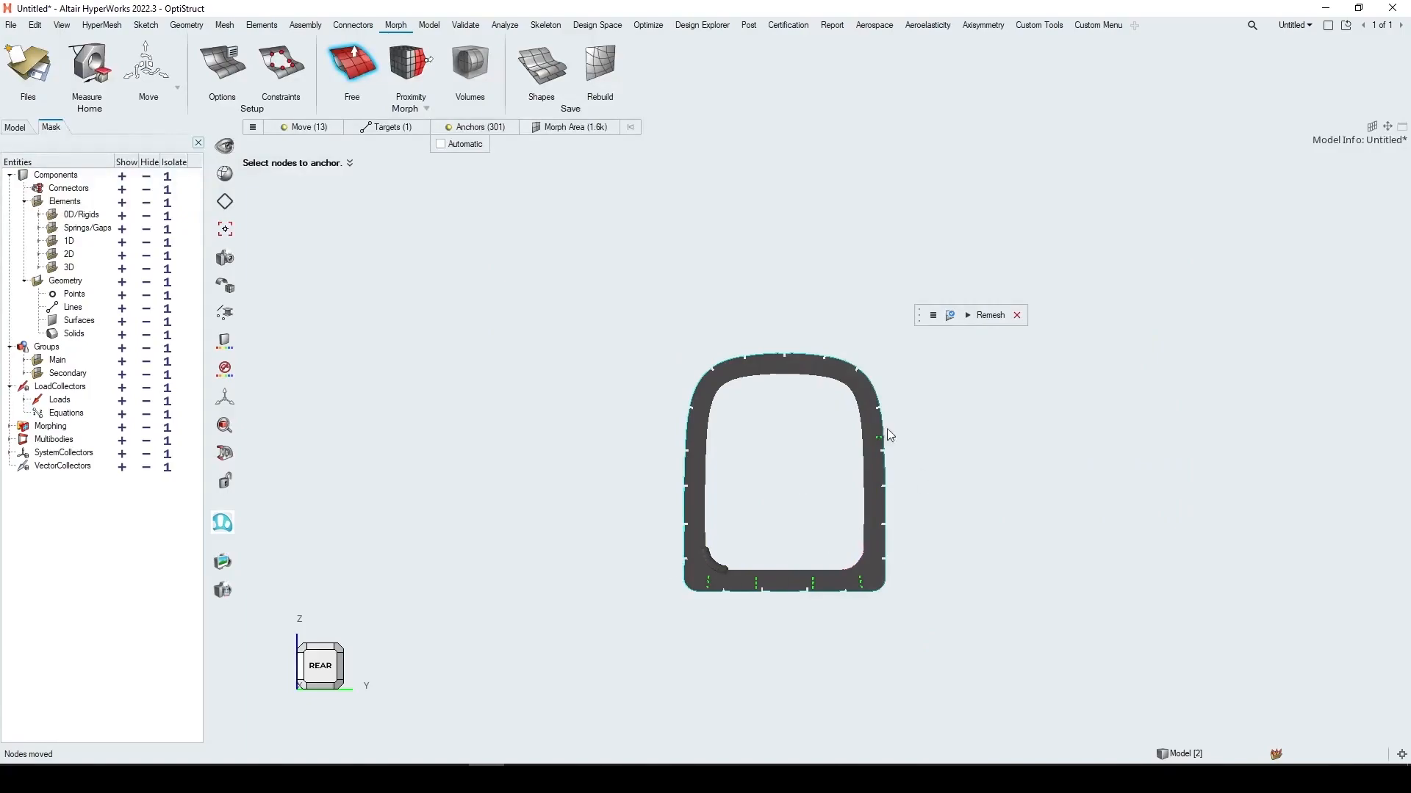
drag(663, 504, 735, 542)
click(1128, 317)
Straighten the upper end of the remesh region on the left side and remesh the elements around the lower left corner
scroll(659, 610, up, 4)
scroll(782, 392, up, 2)
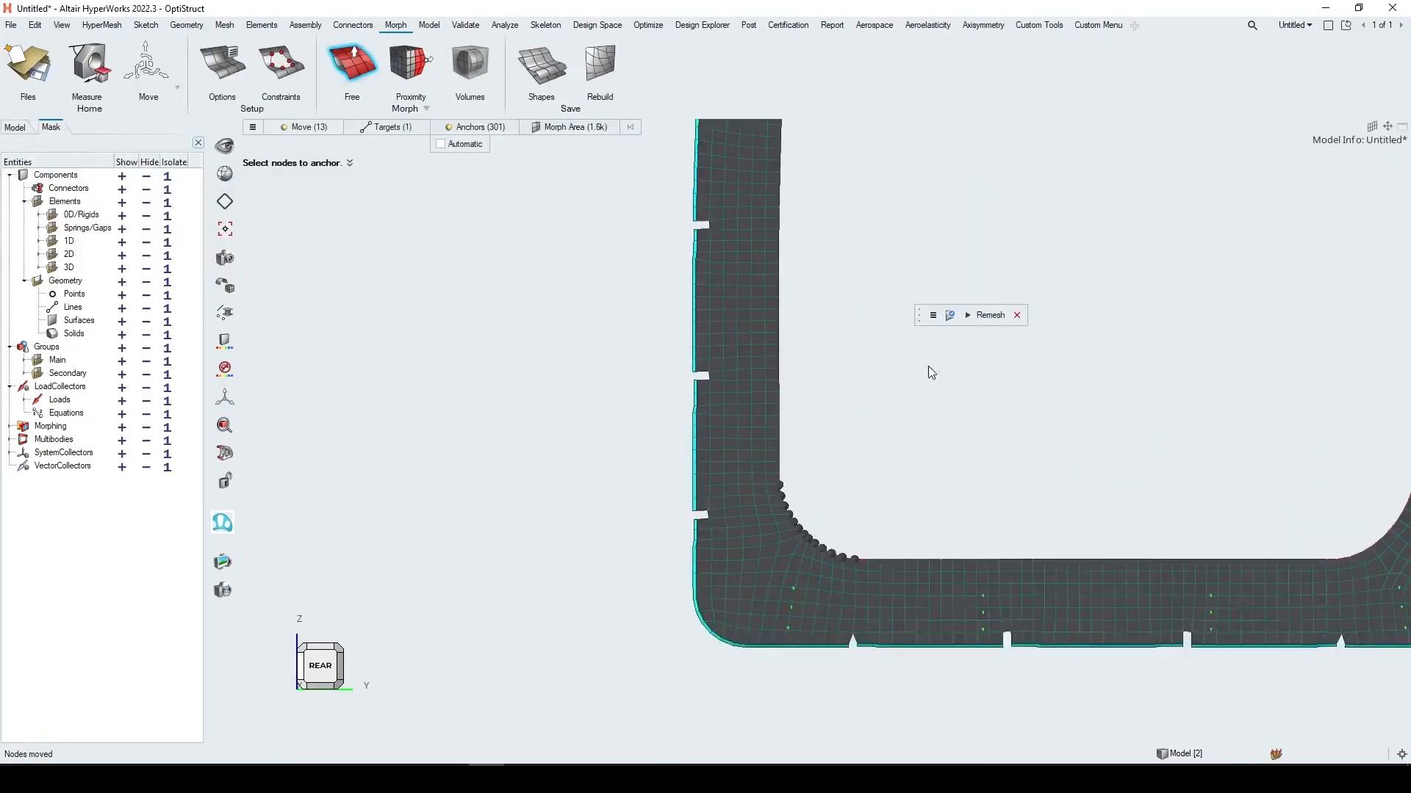
click(950, 315)
click(705, 446)
click(703, 456)
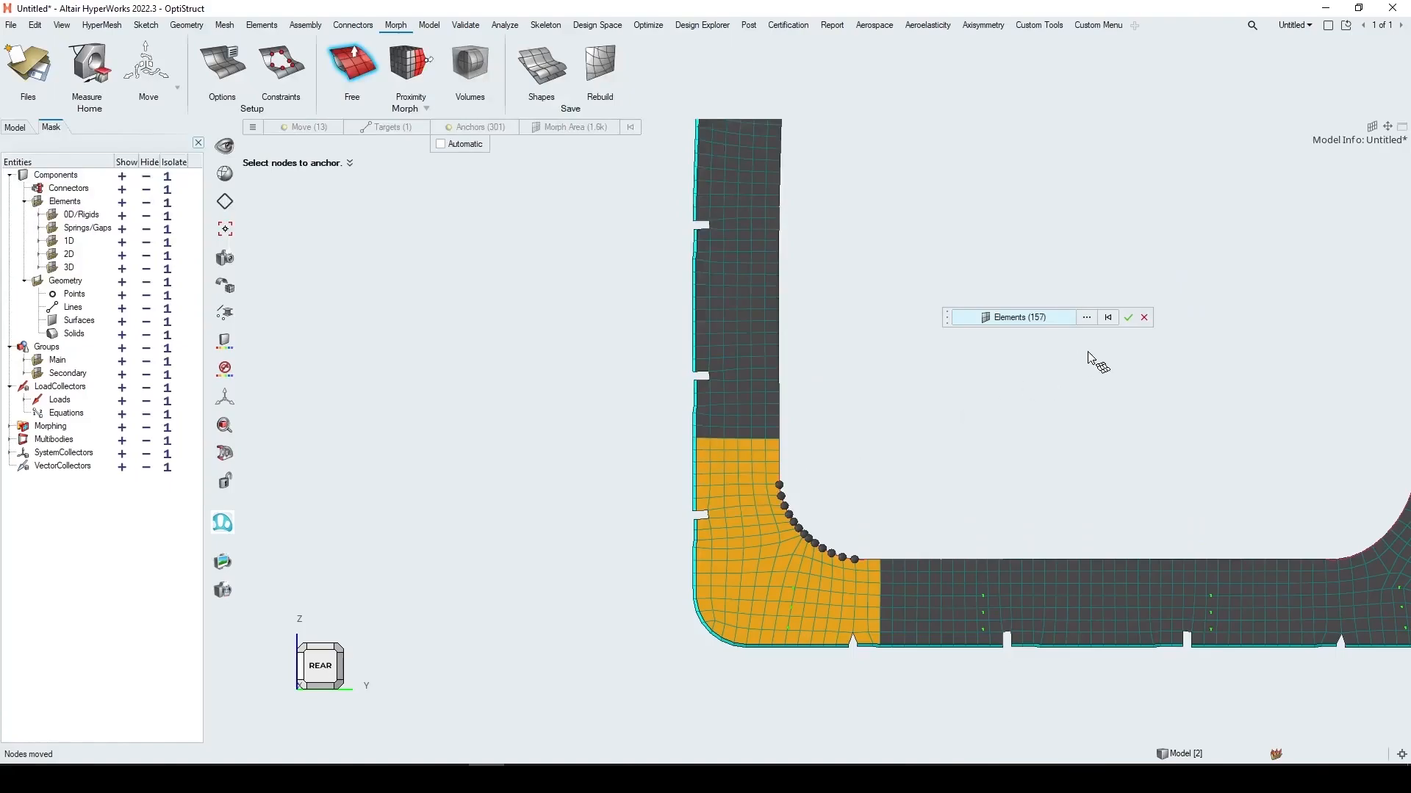
click(1128, 318)
click(988, 315)
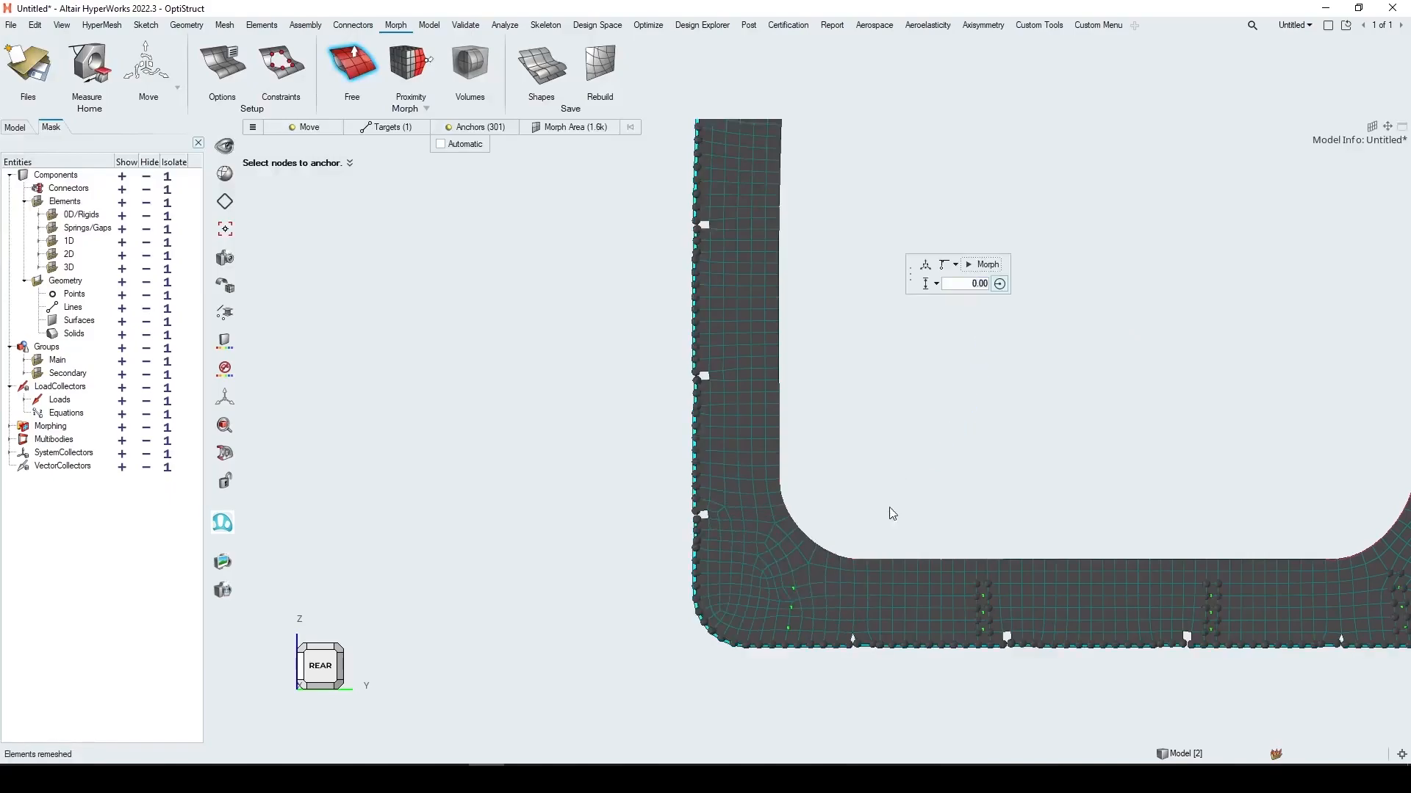
Check the remeshed lower left corner and clear the target, anchor and morph area selections
right_drag(888, 510, 753, 381)
scroll(694, 470, up, 3)
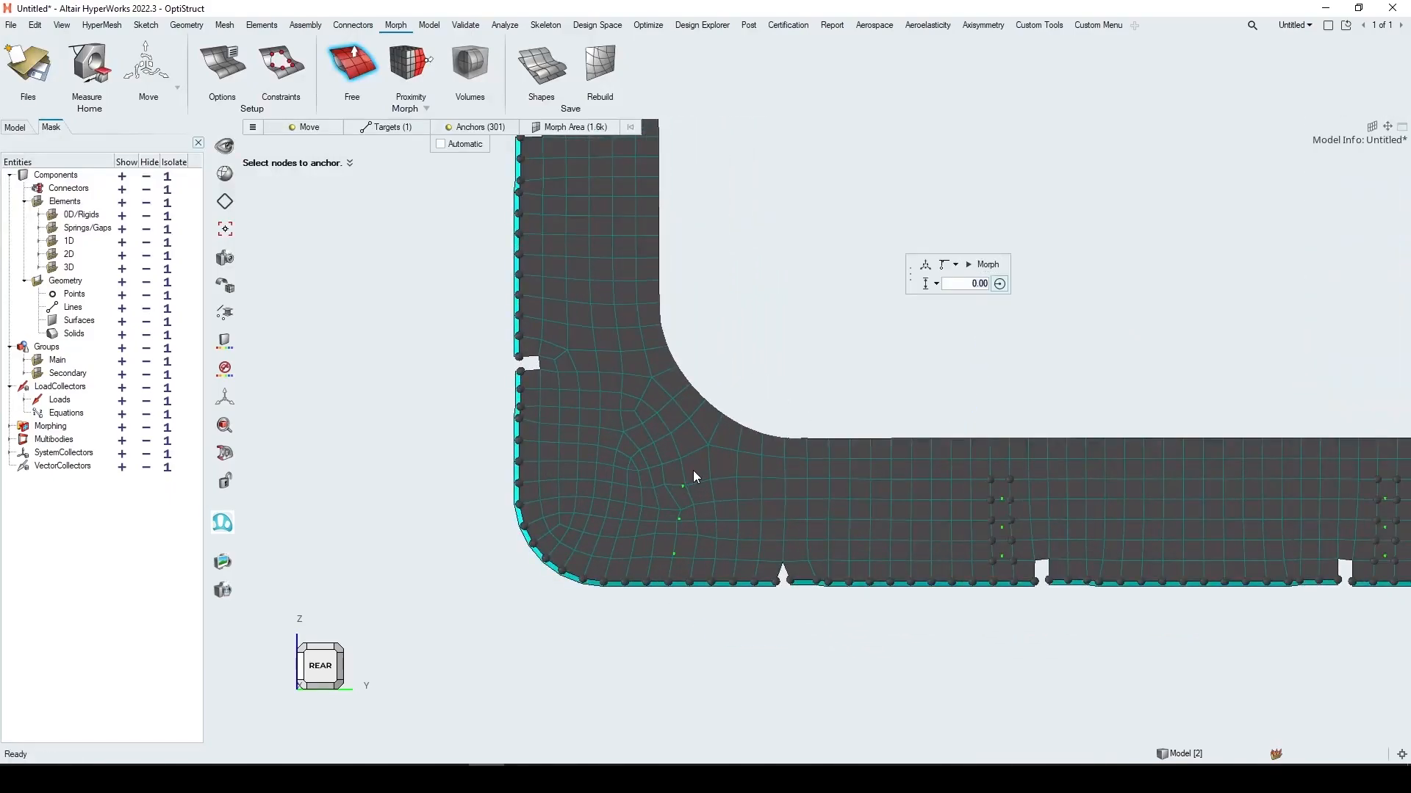
scroll(690, 466, down, 3)
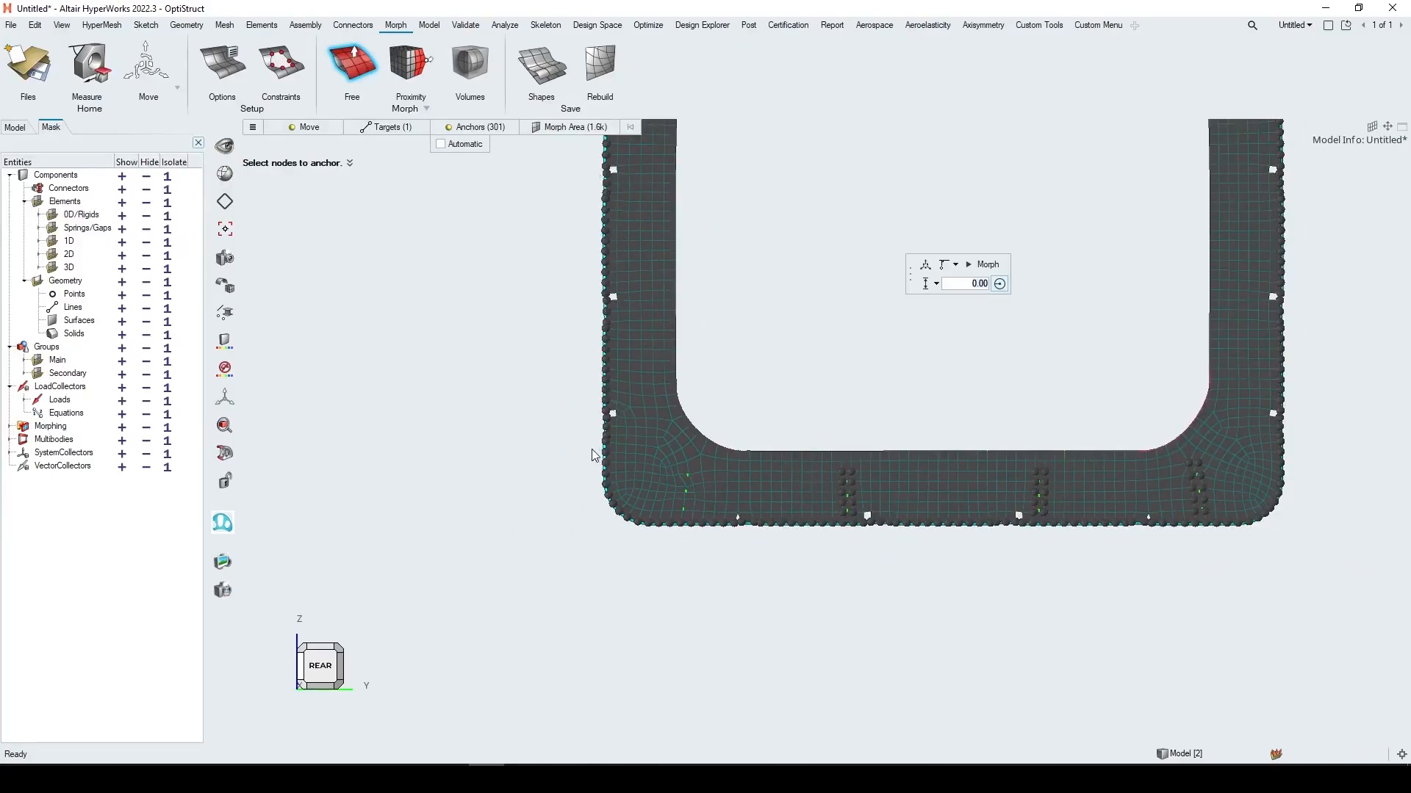
key(Escape)
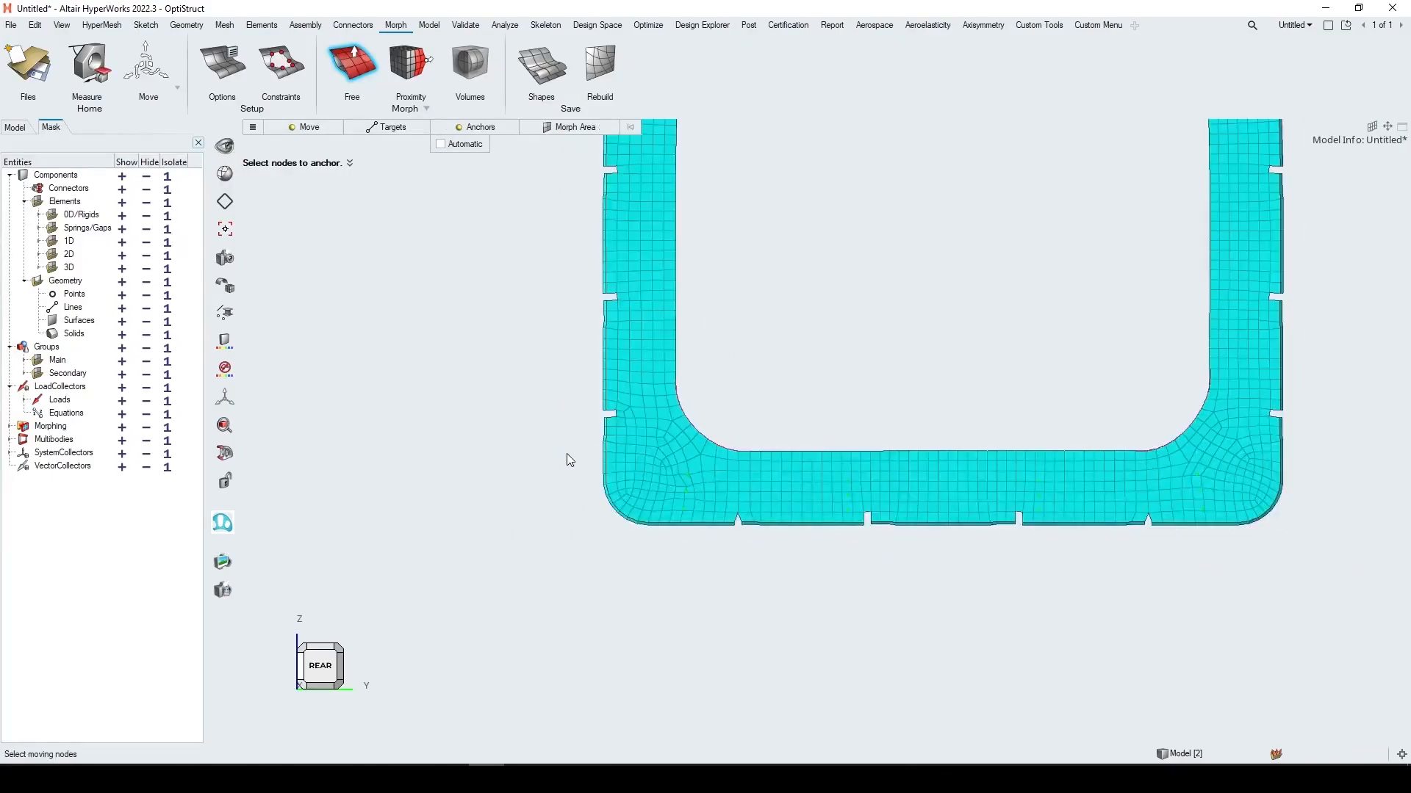
Leave the Free morph tool, show all components and look over the complete fuselage model
key(f)
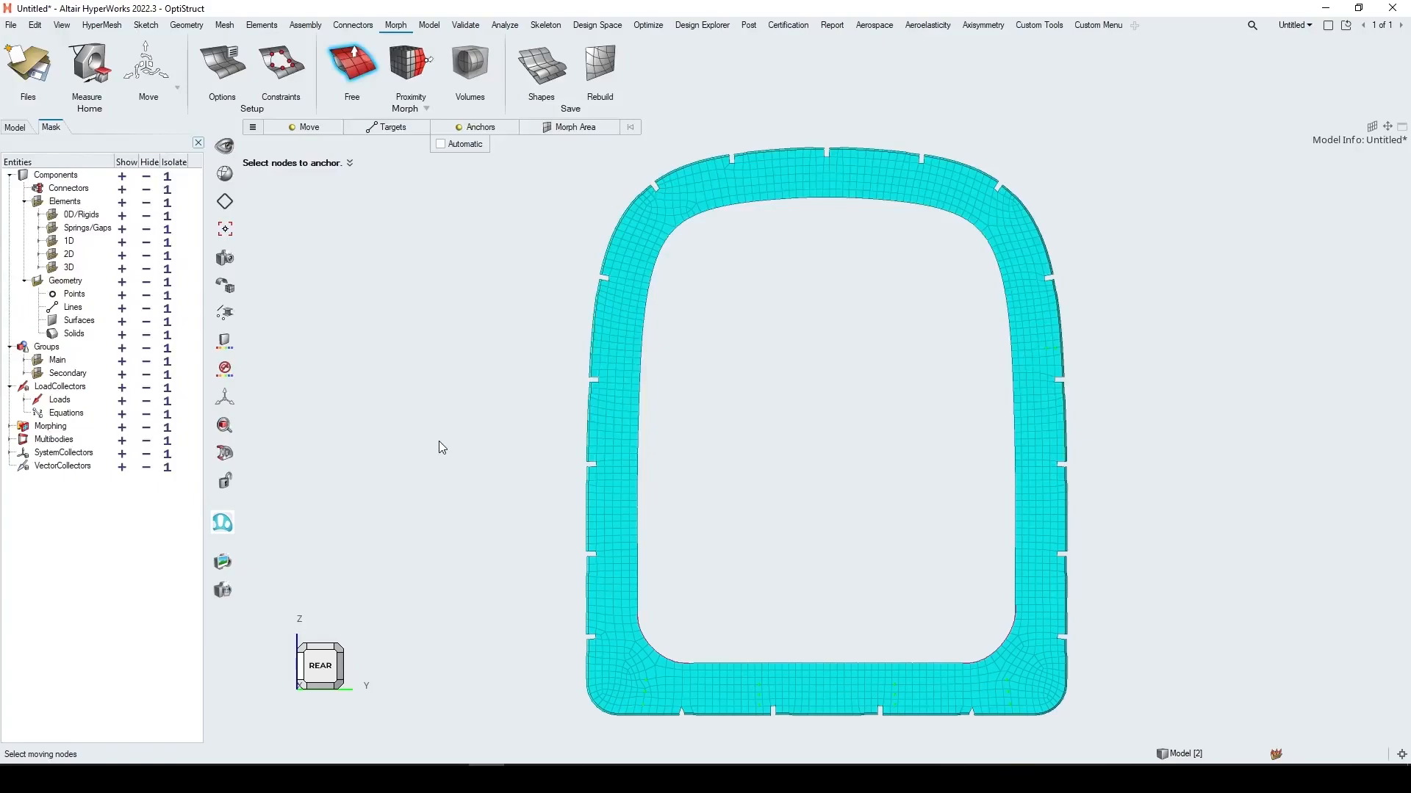
key(Escape)
key(c)
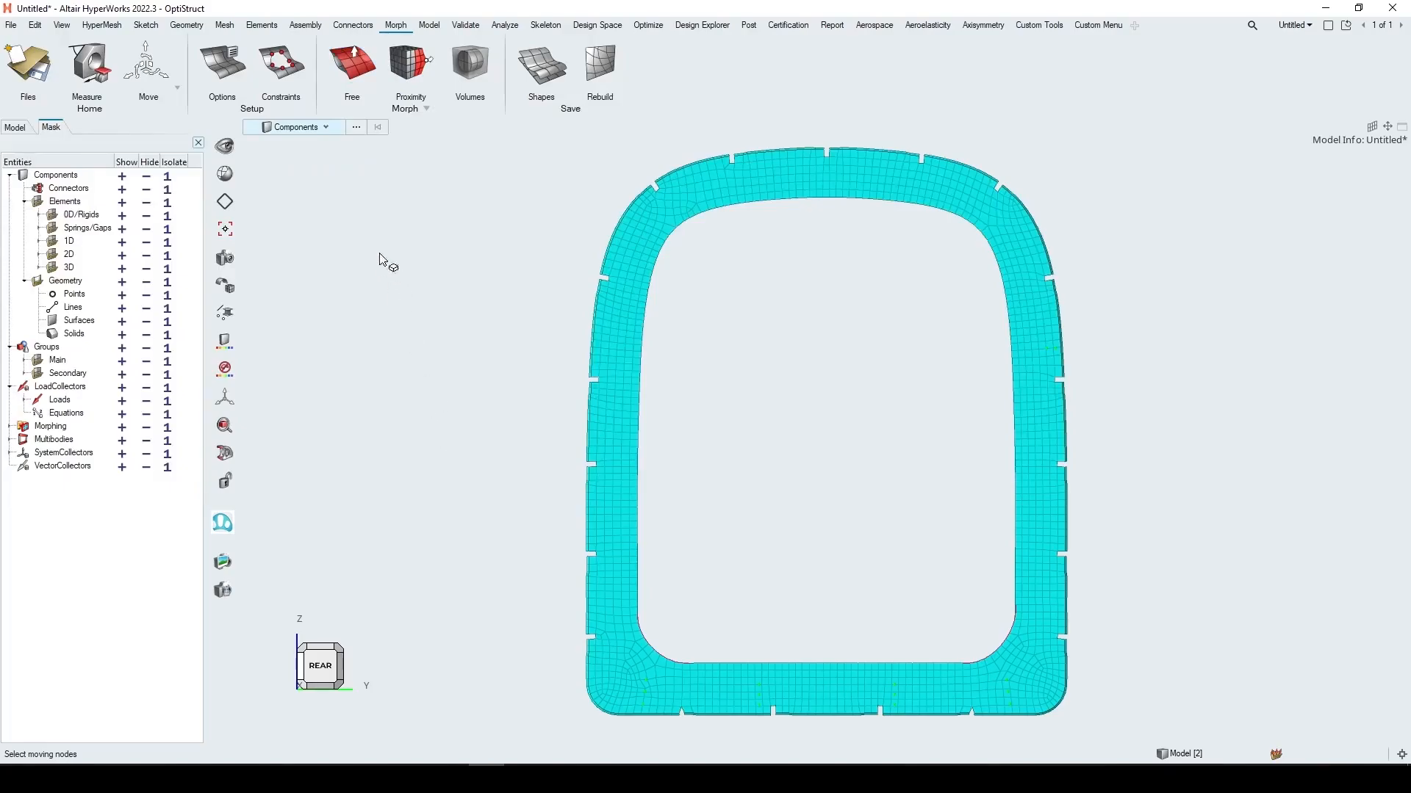
key(a)
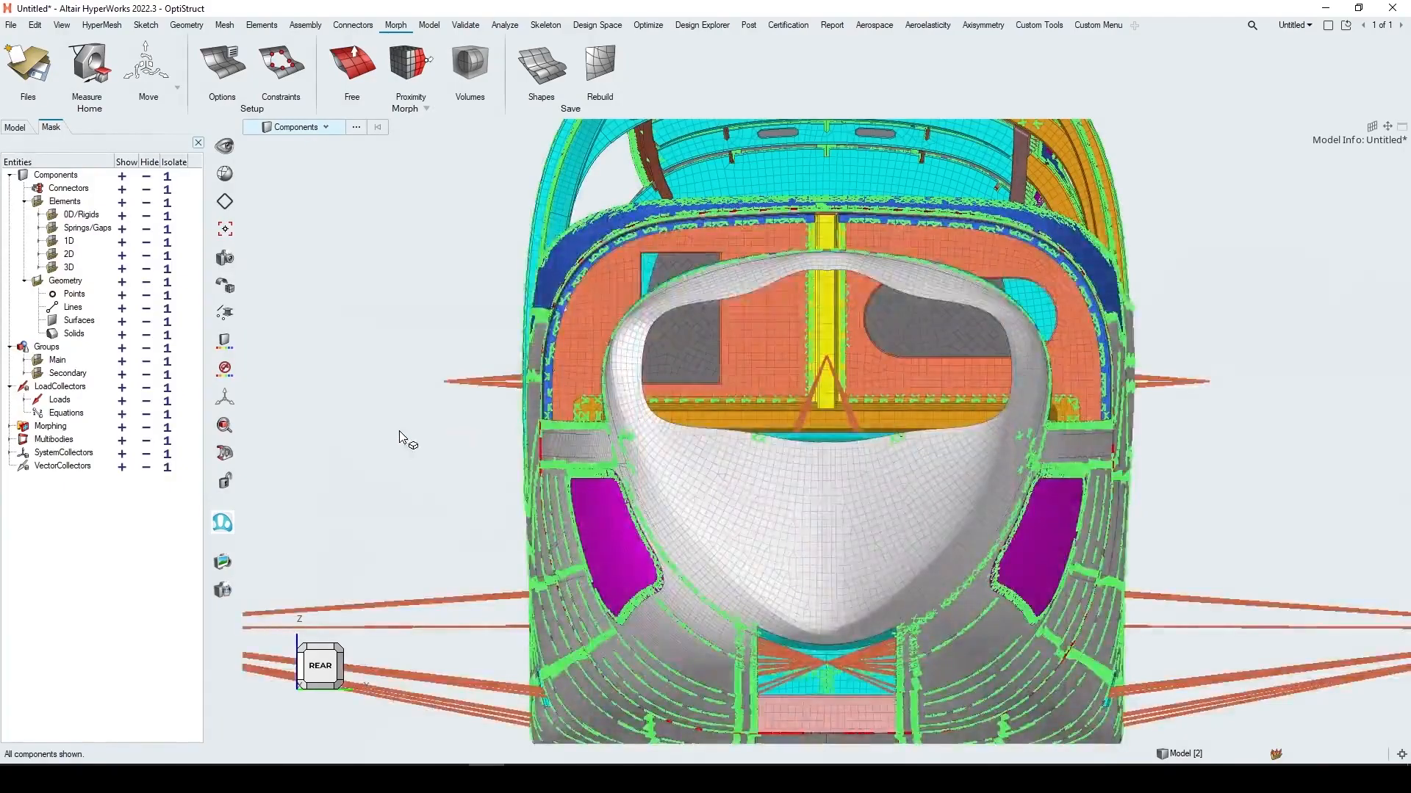
middle_drag(403, 437, 410, 663)
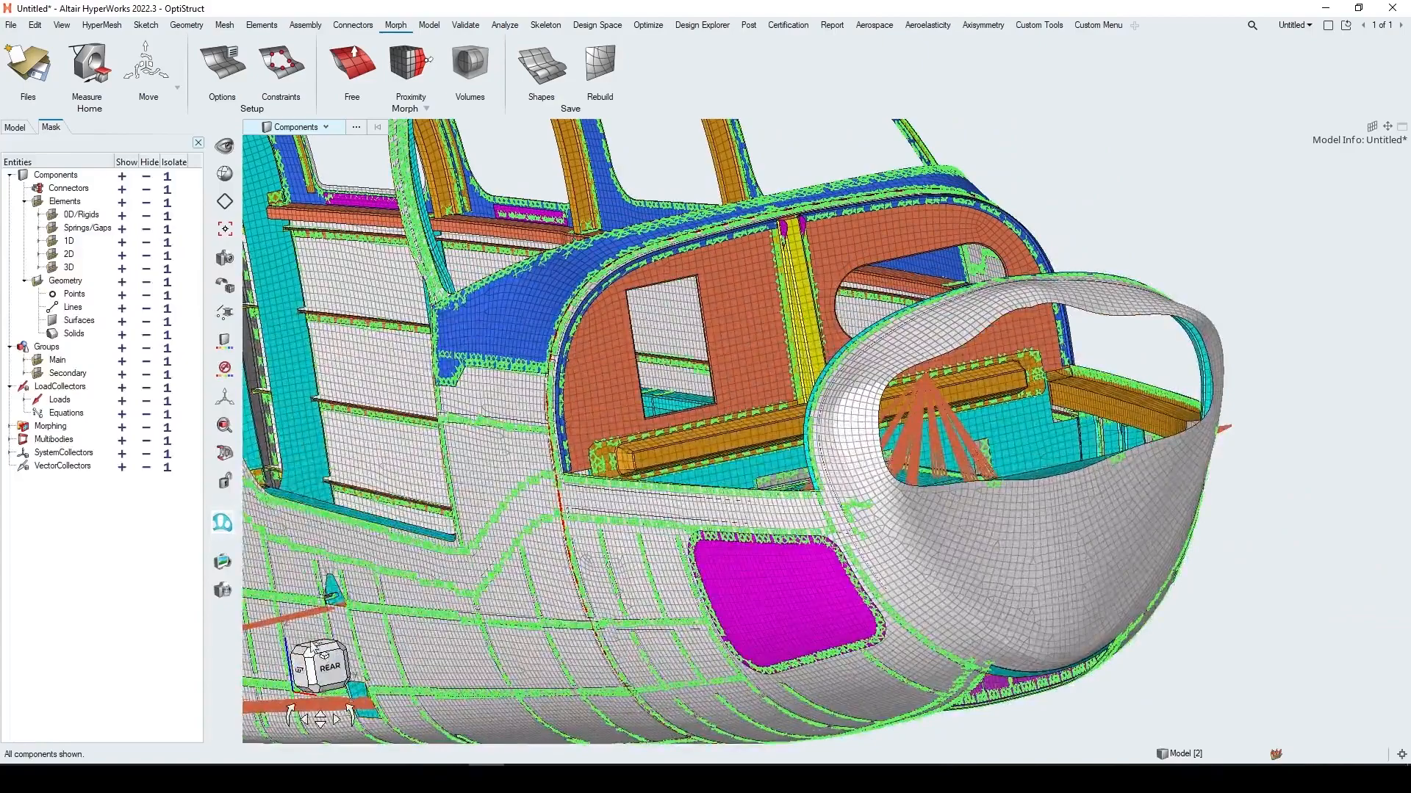
key(f)
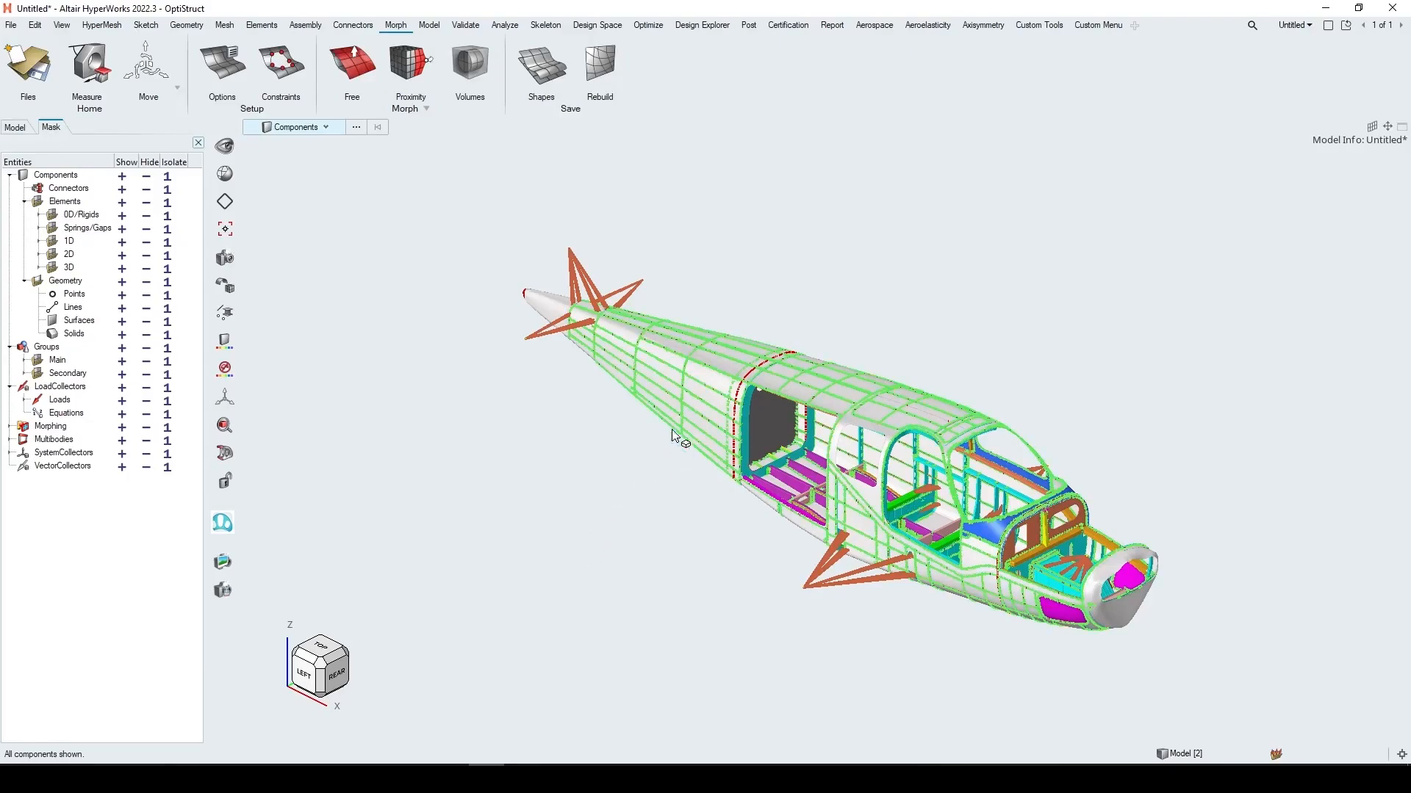
scroll(671, 341, up, 3)
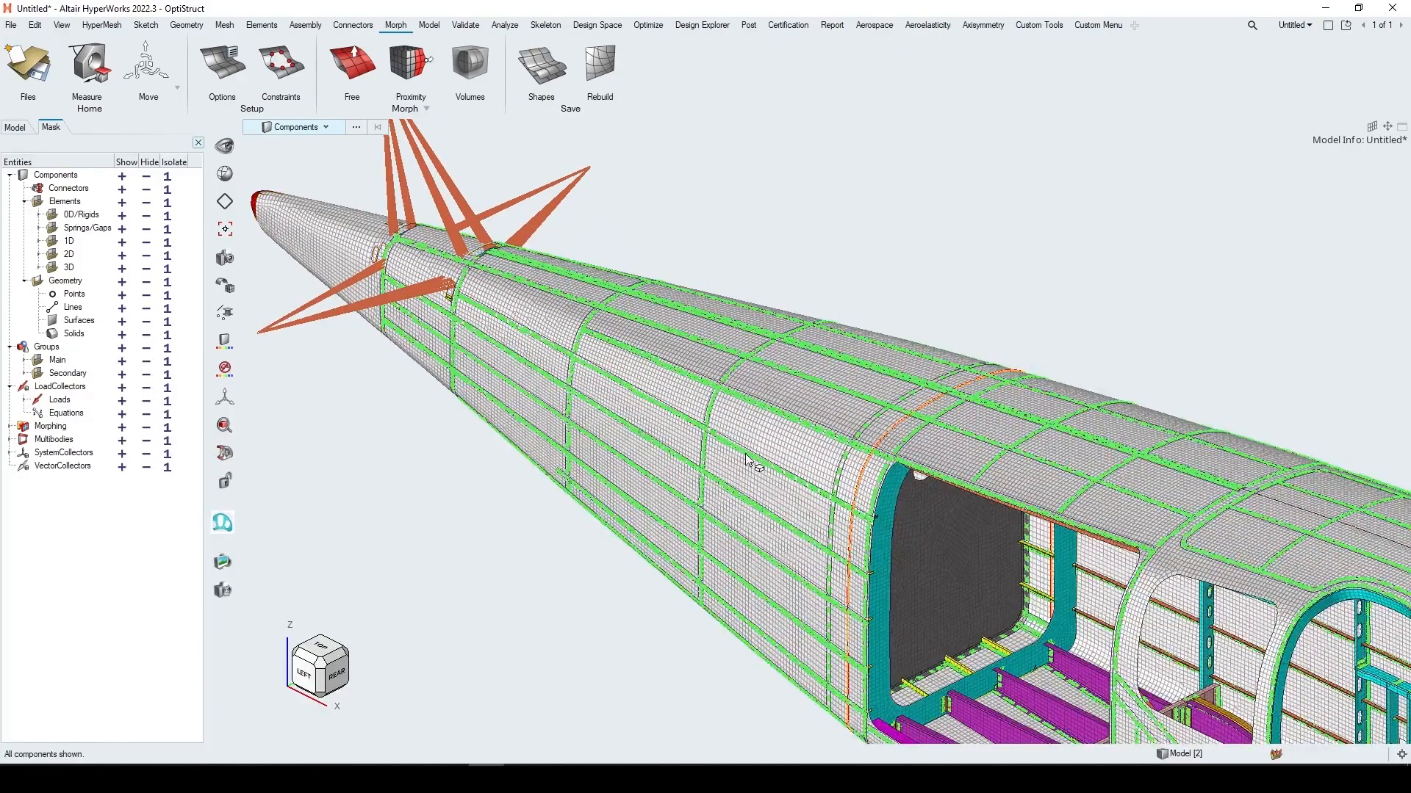
Isolate the teal frame web component with the round hole and show it from the rear
scroll(765, 522, up, 2)
scroll(766, 523, down, 1)
scroll(830, 542, up, 4)
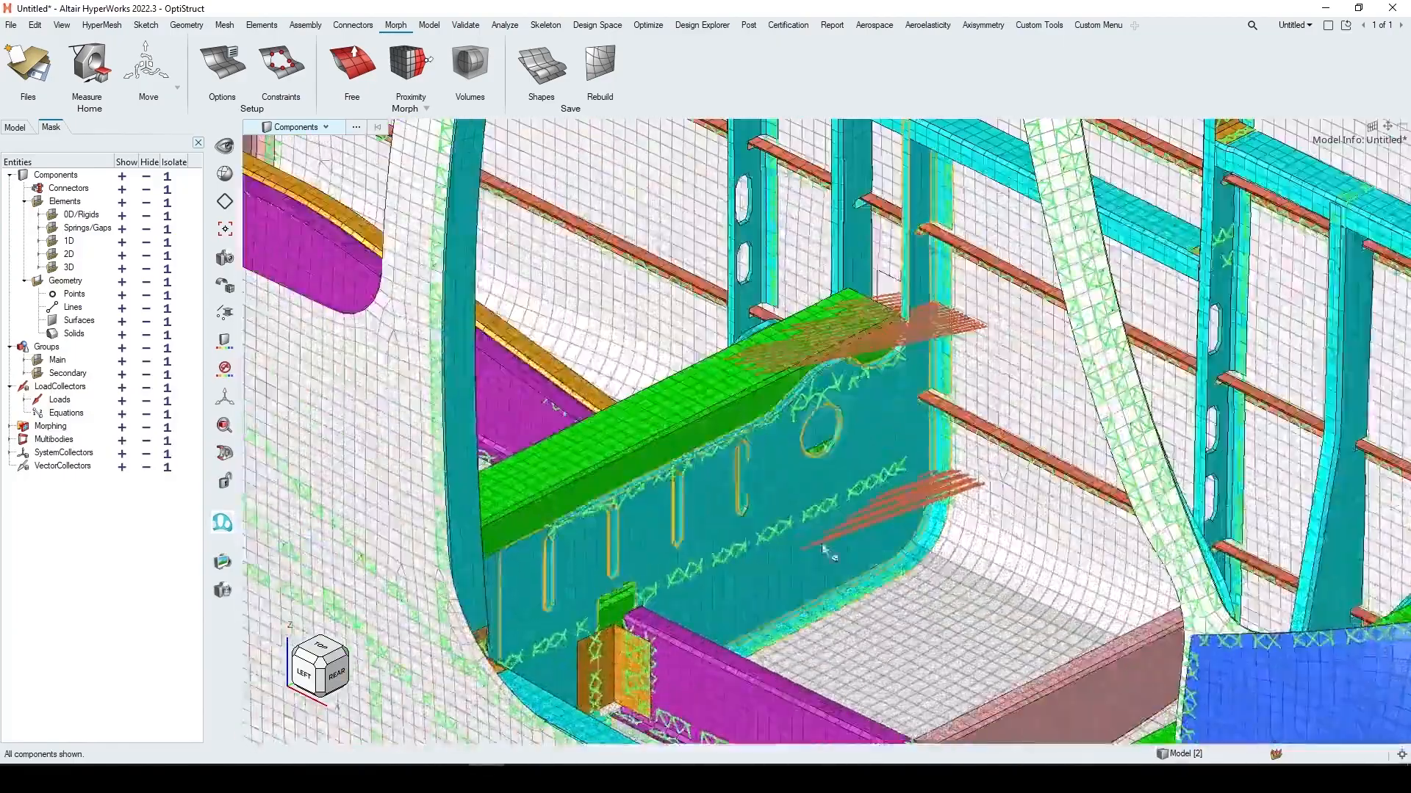
mouse_move(795, 510)
middle_down()
mouse_move(705, 479)
mouse_move(789, 515)
middle_up()
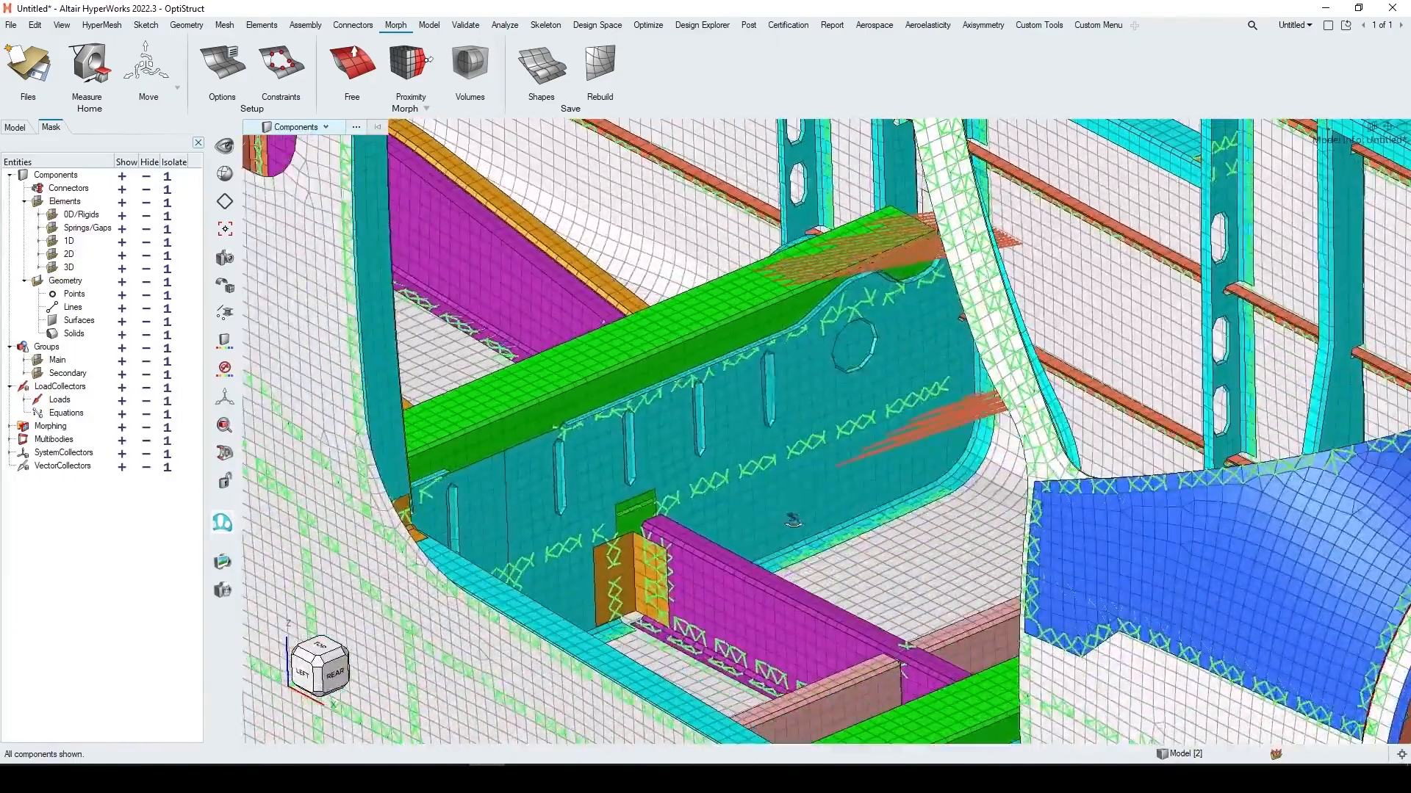
click(775, 506)
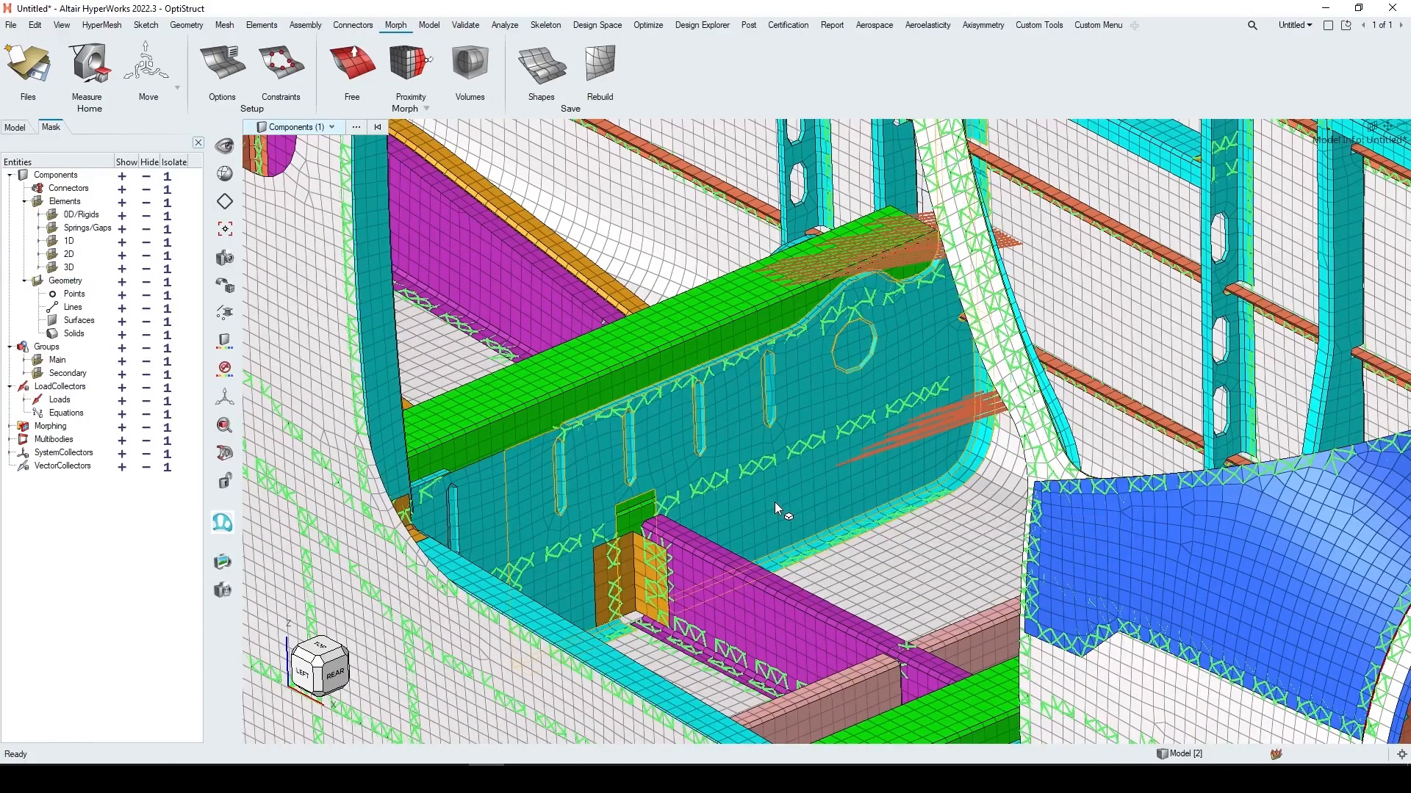
key(i)
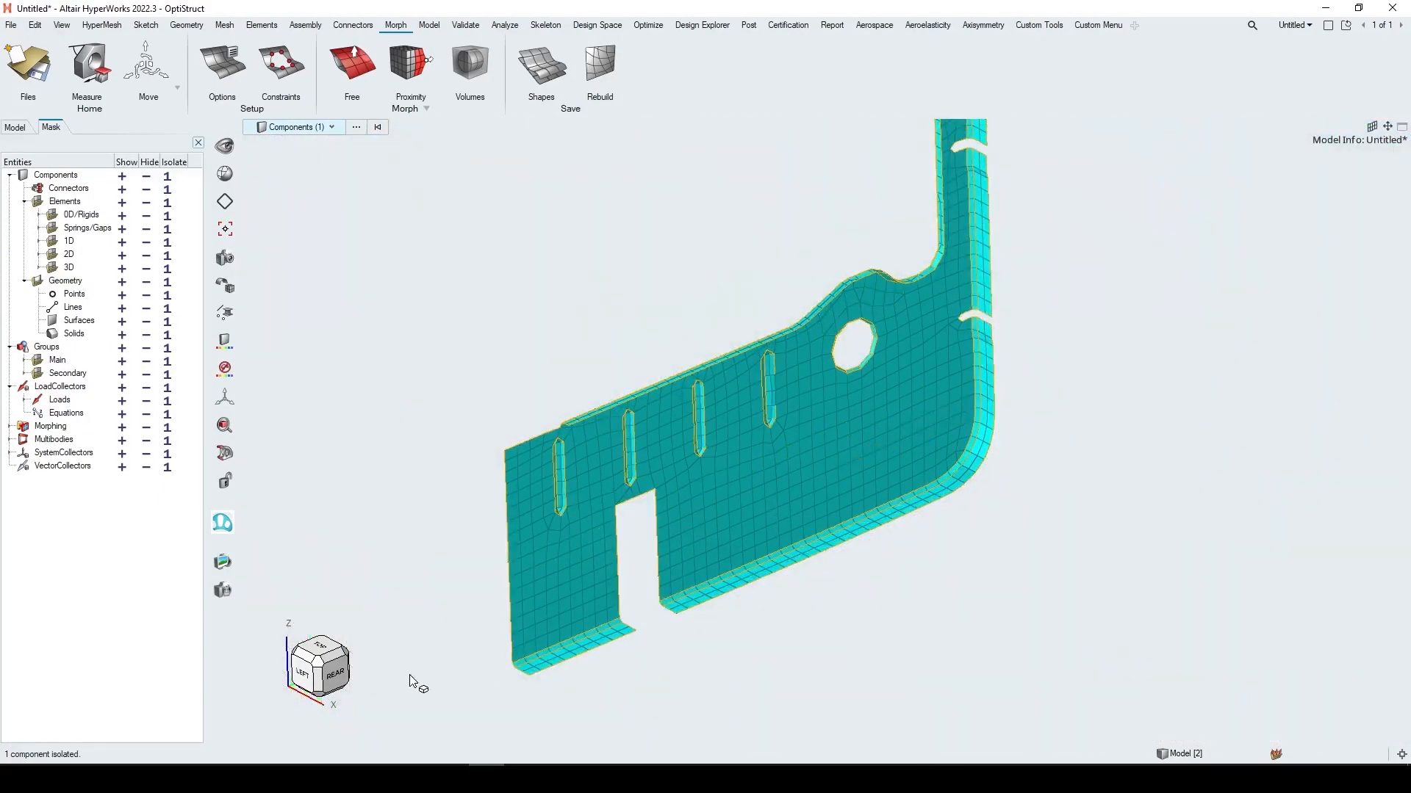
click(336, 675)
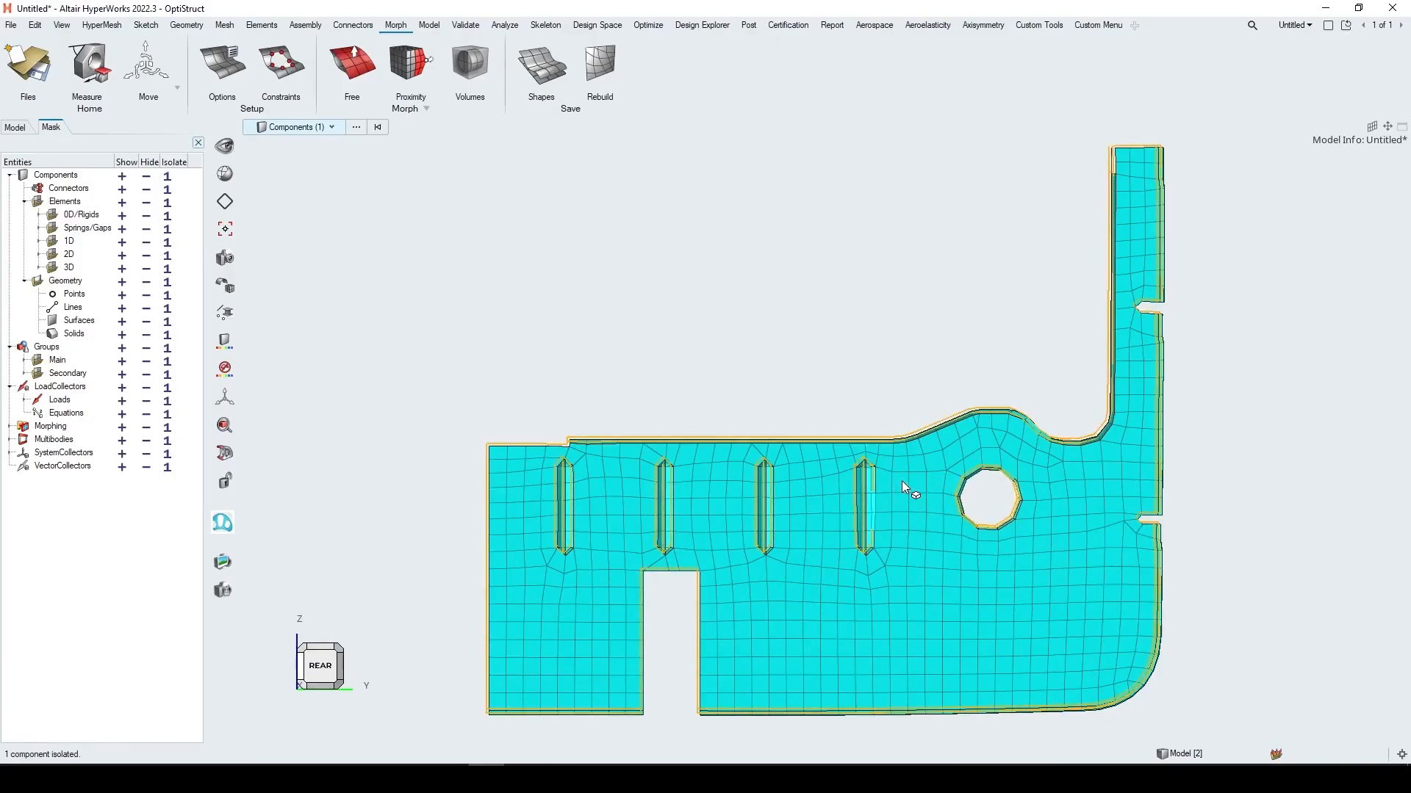
Start the Proximity morph tool and review its remeshing options, including when it asks to remesh and the element check
click(415, 65)
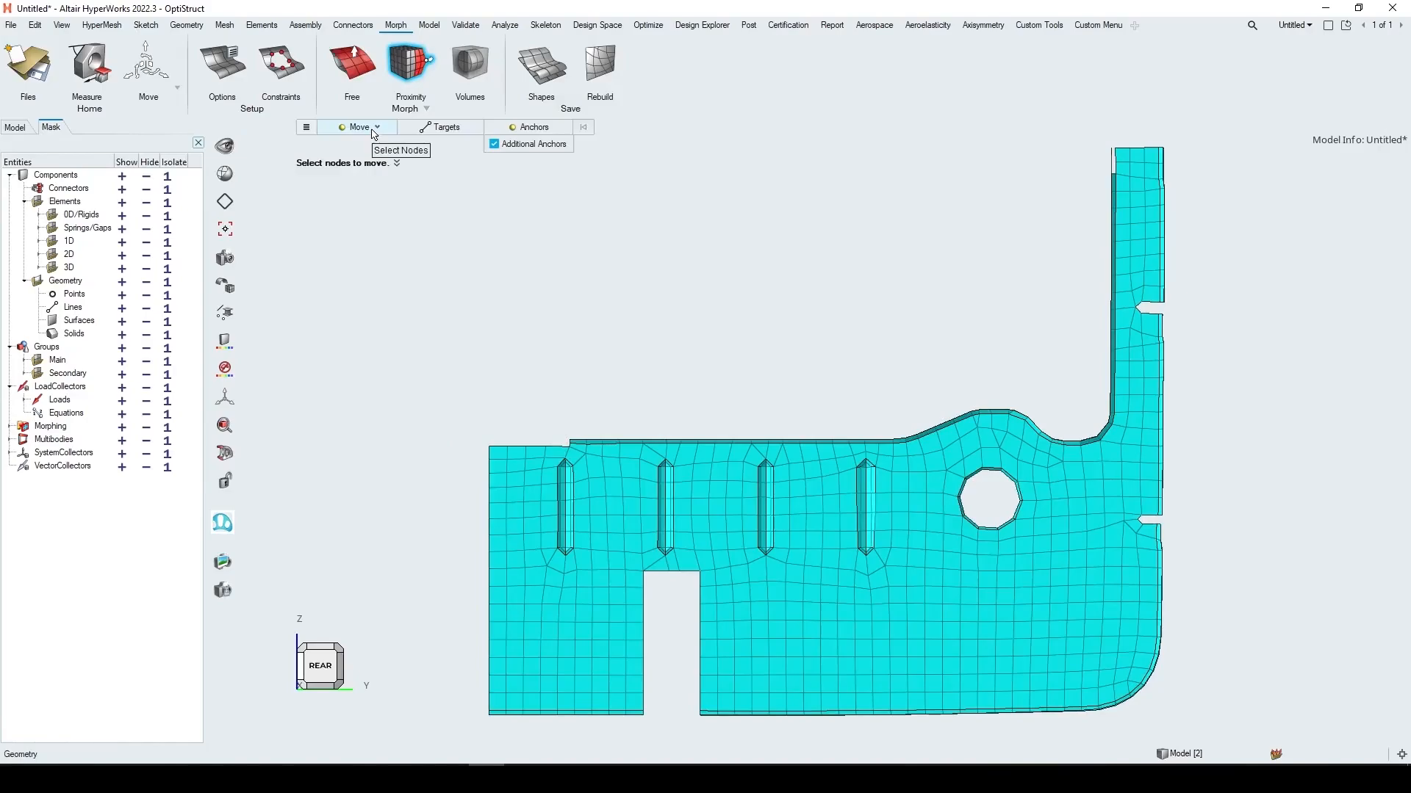
click(308, 128)
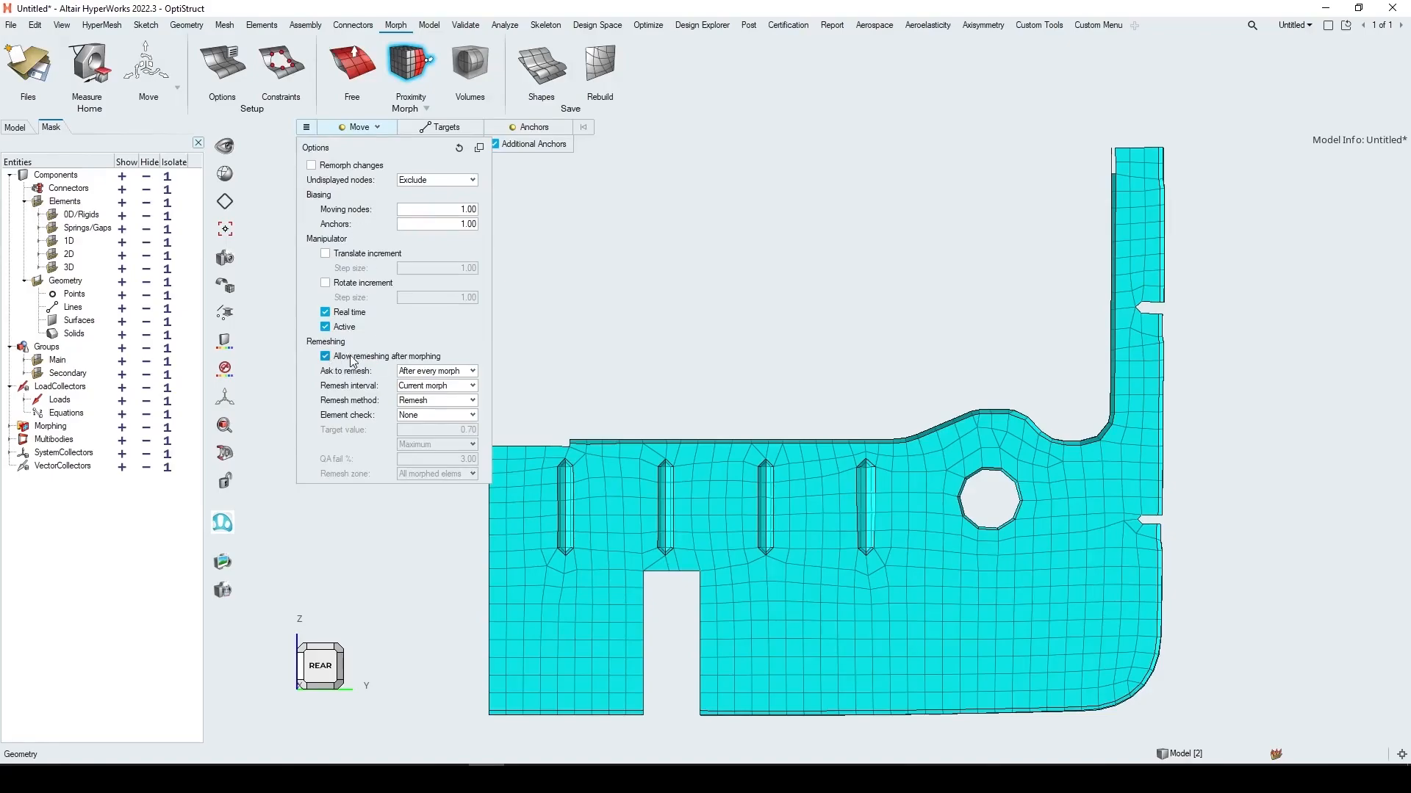
click(445, 377)
click(445, 383)
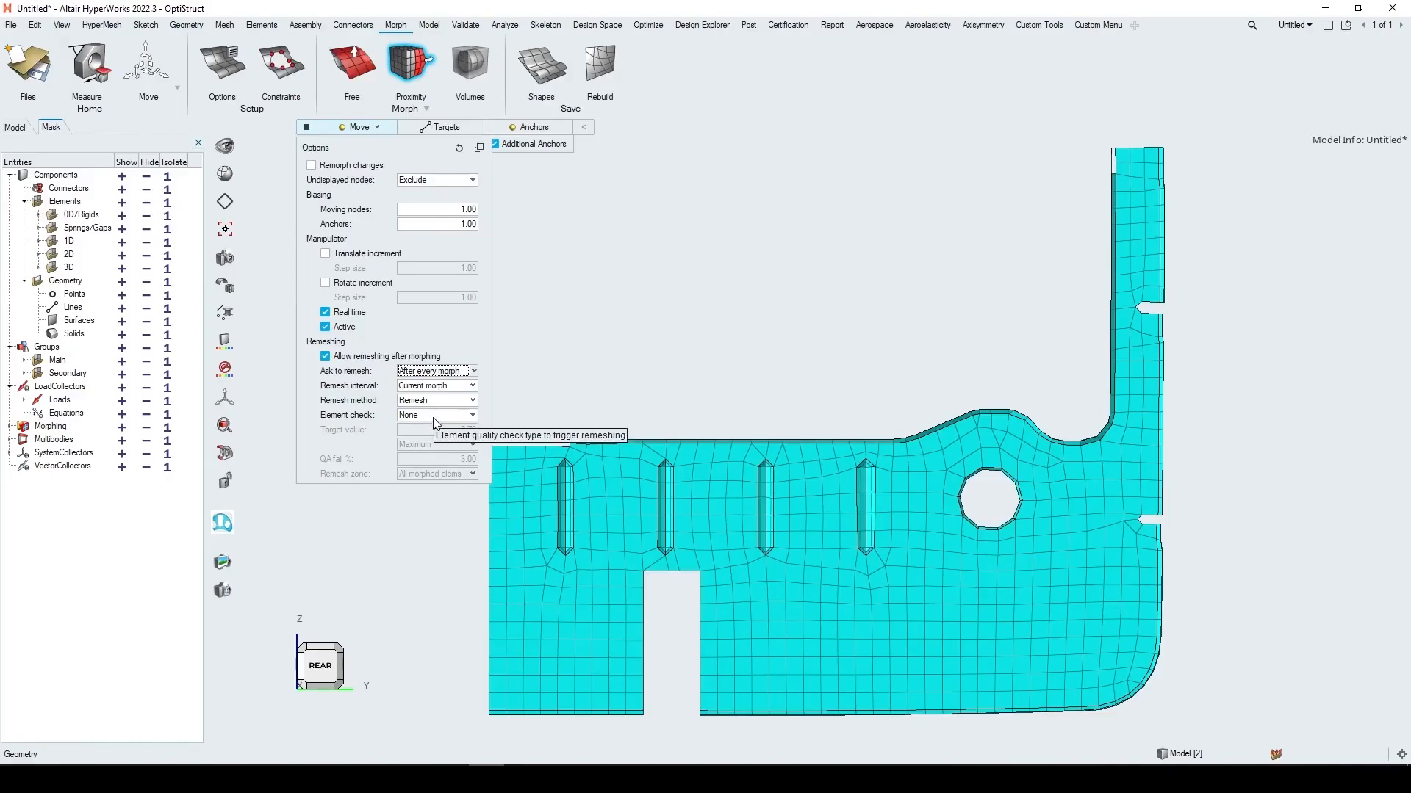
Set the entities to move to nodes and select the nodes around the round hole with a circular selection
click(370, 129)
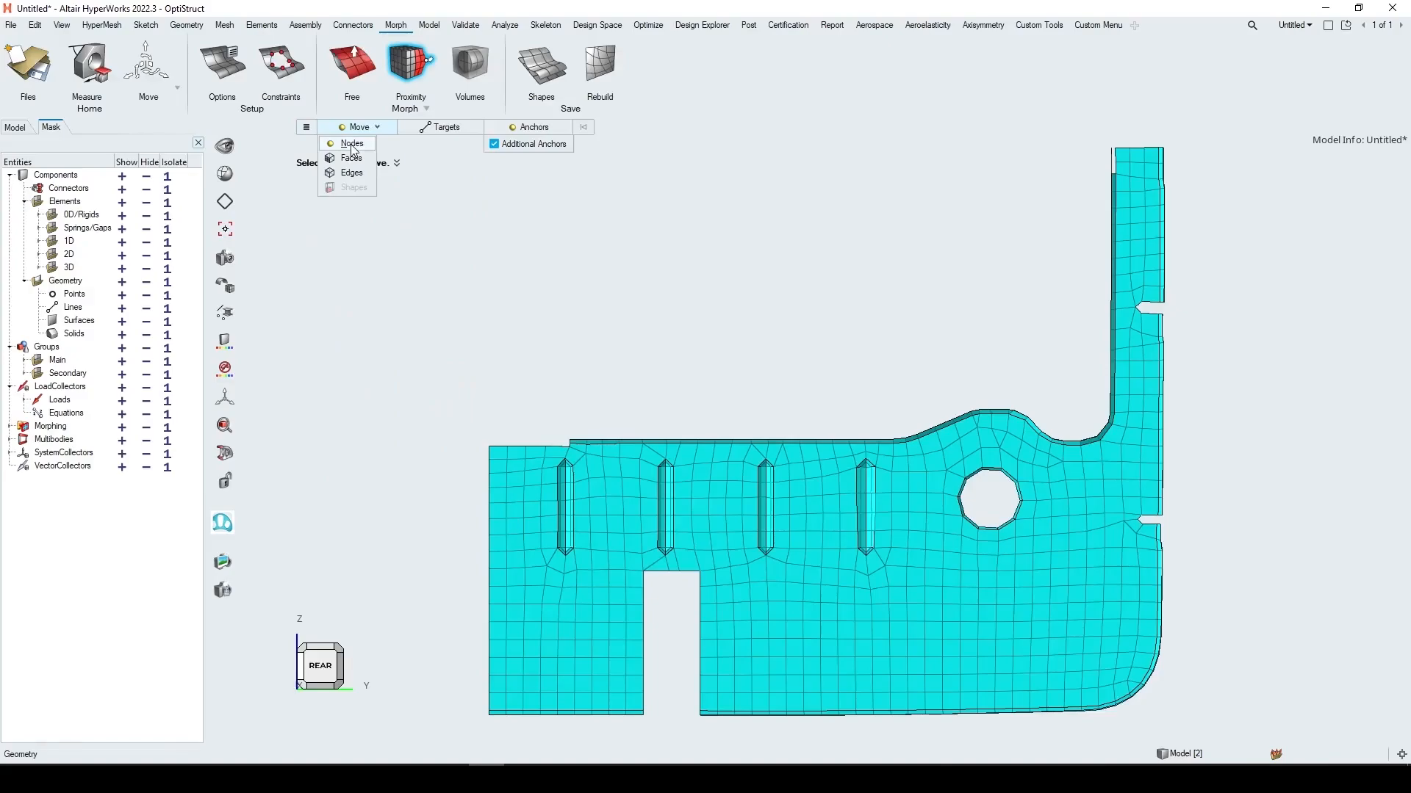
click(352, 144)
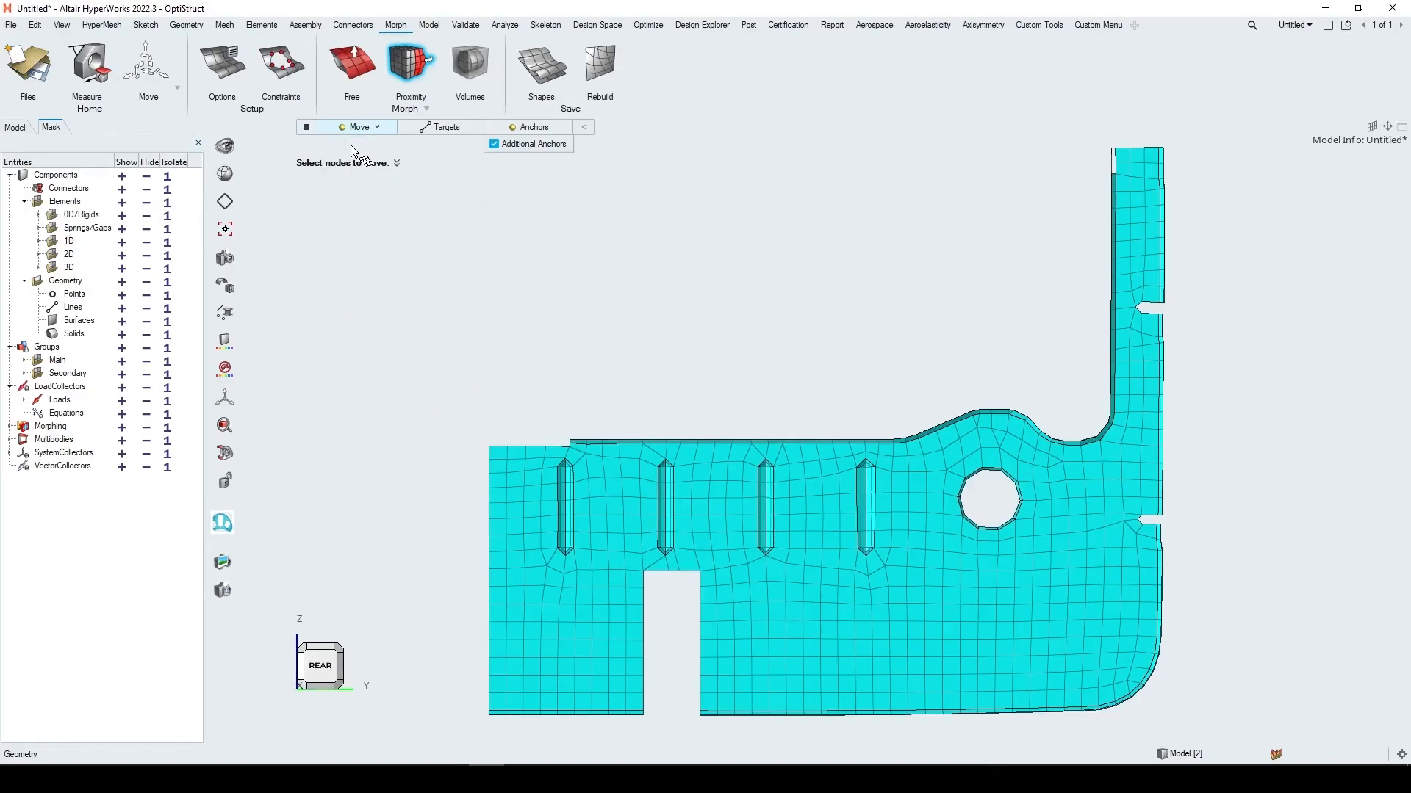
scroll(1039, 523, up, 2)
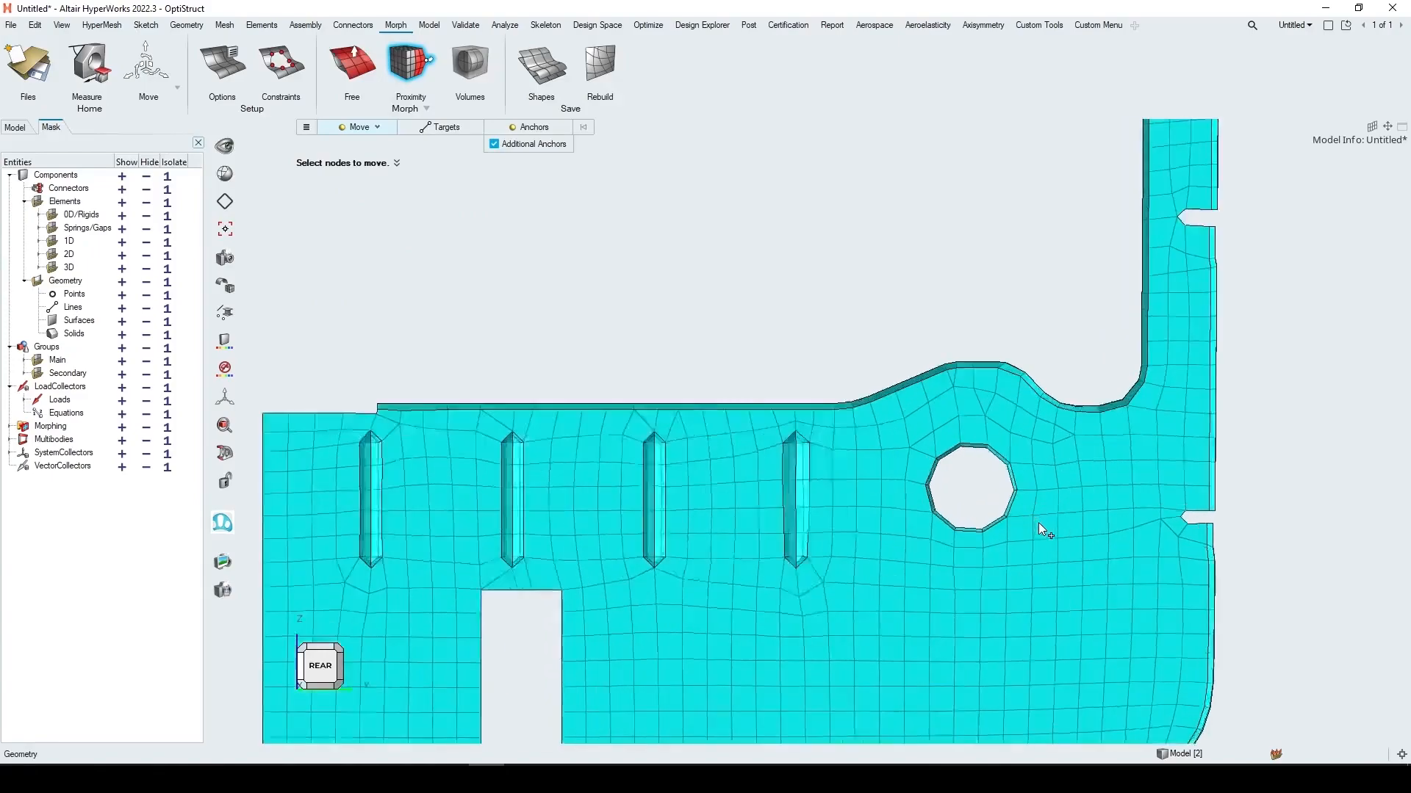
scroll(1038, 522, up, 2)
right_click(927, 459)
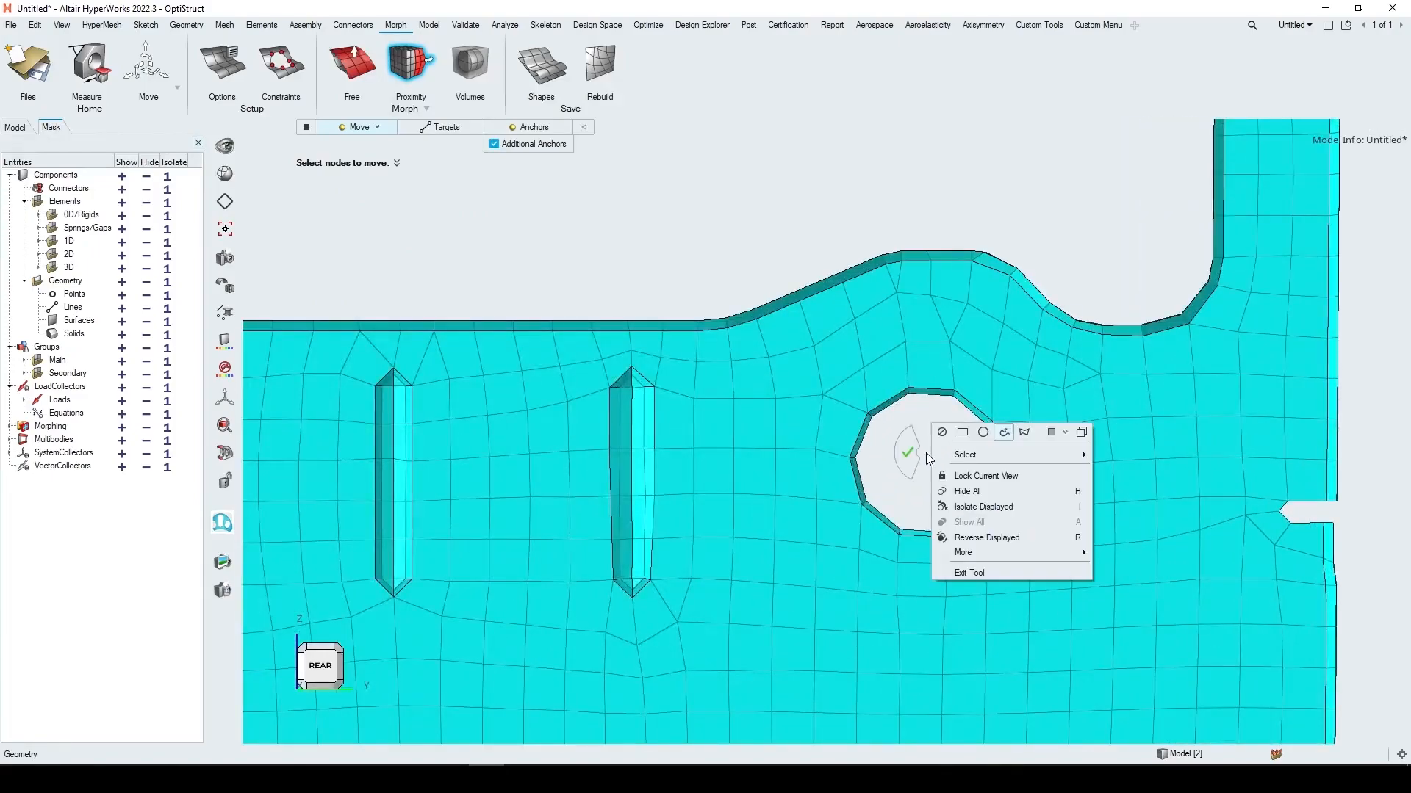
click(984, 433)
drag(909, 371, 950, 549)
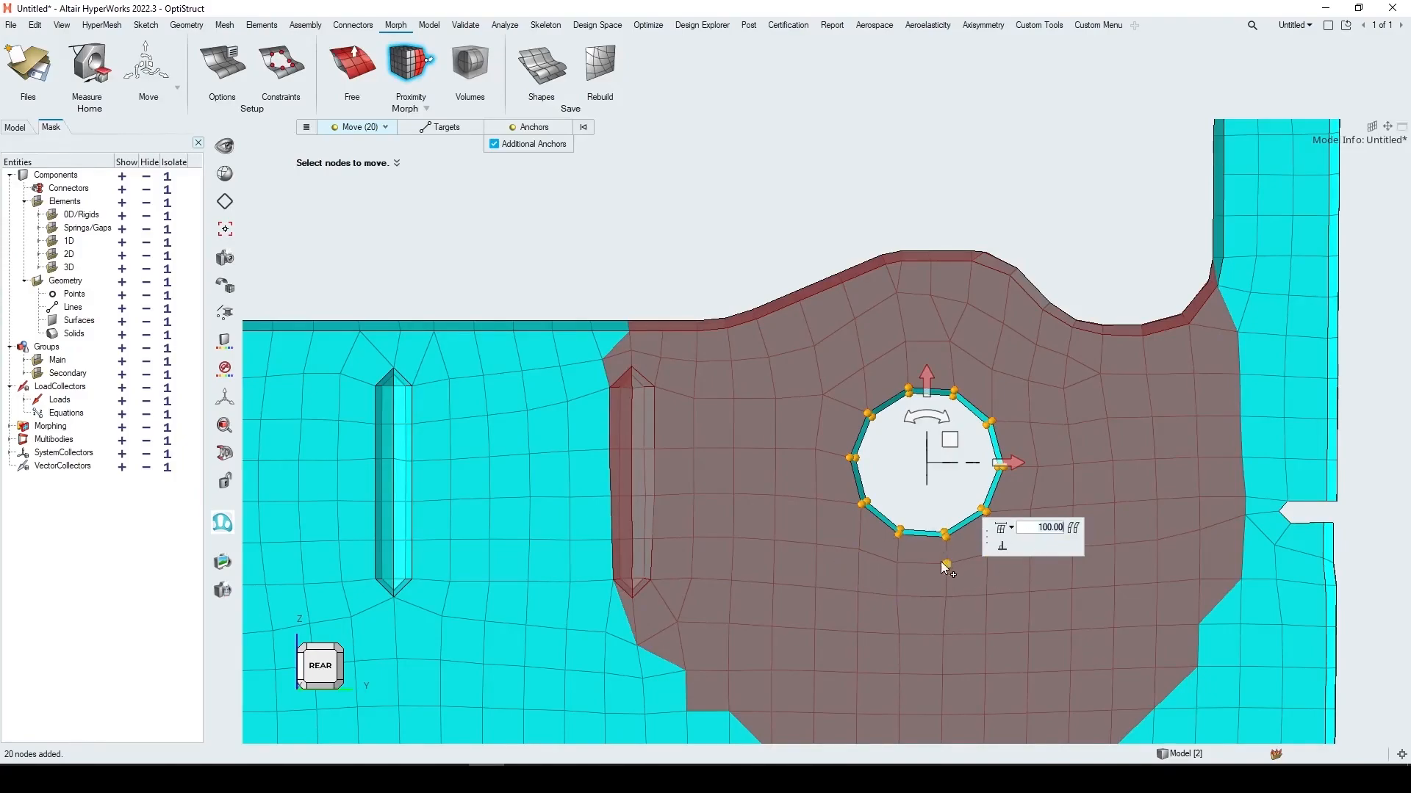
ctrl+right_drag(870, 551, 770, 495)
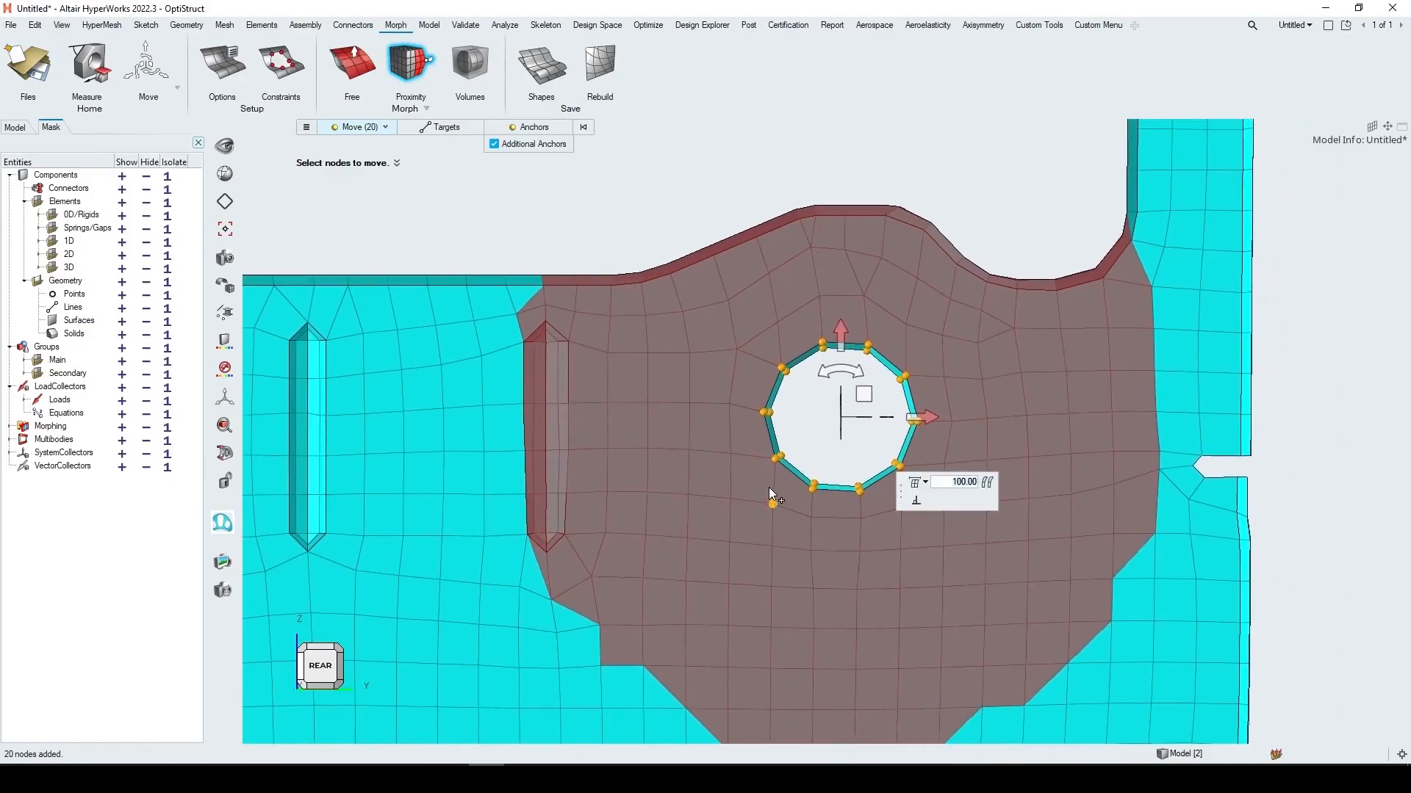
scroll(769, 487, down, 1)
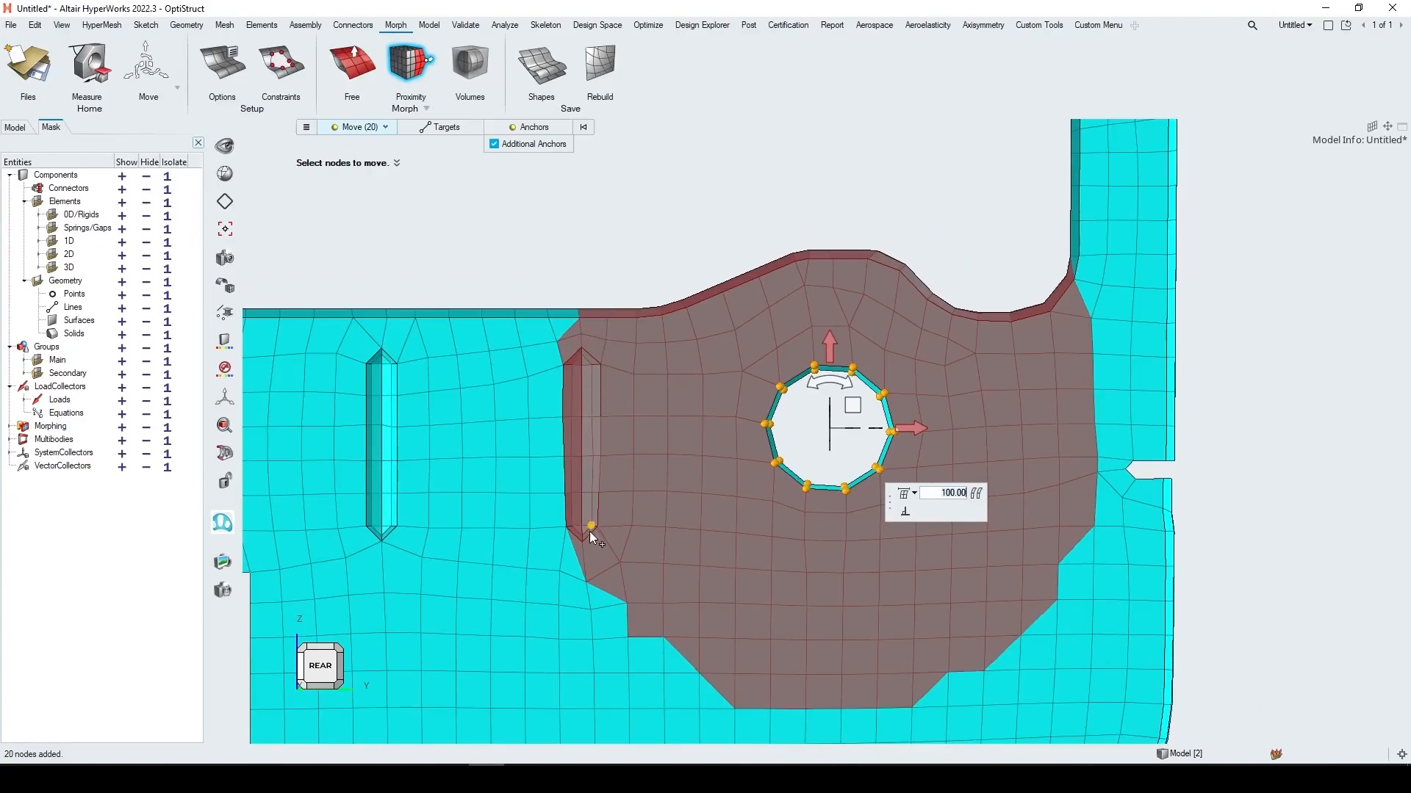
Anchor the nodes of the stiffening bead next to the hole, leaving out the surrounding nodes above the bead
click(532, 128)
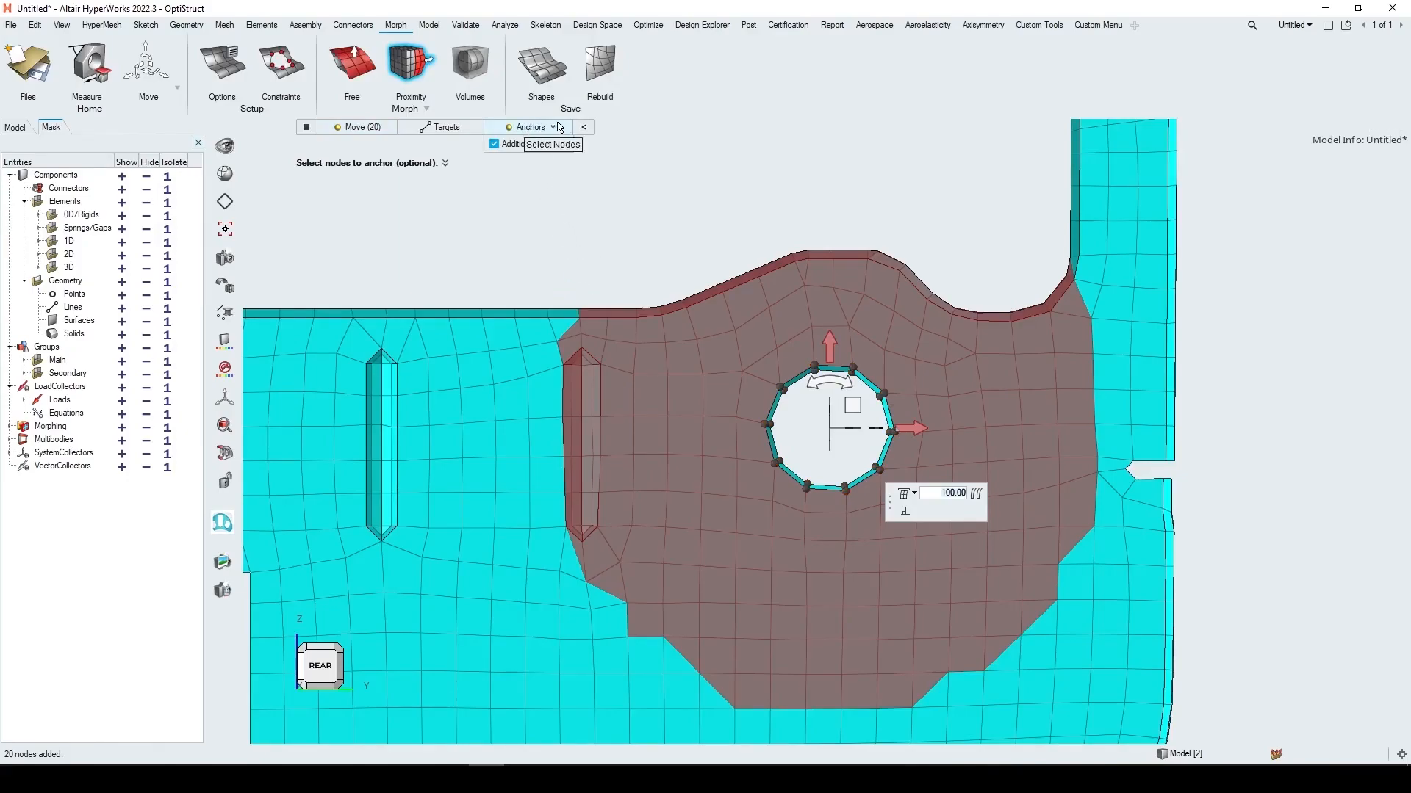
click(553, 129)
click(523, 145)
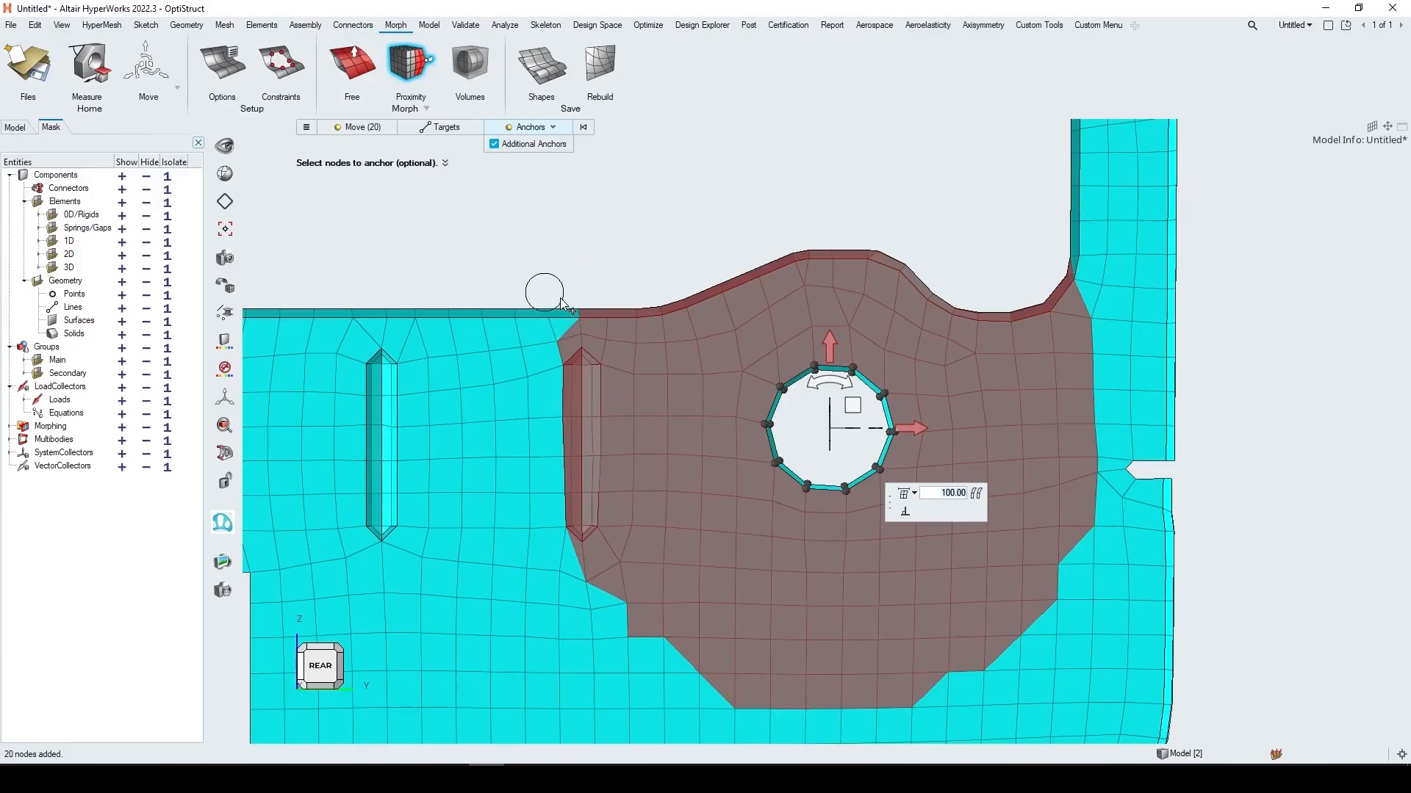
right_click(621, 288)
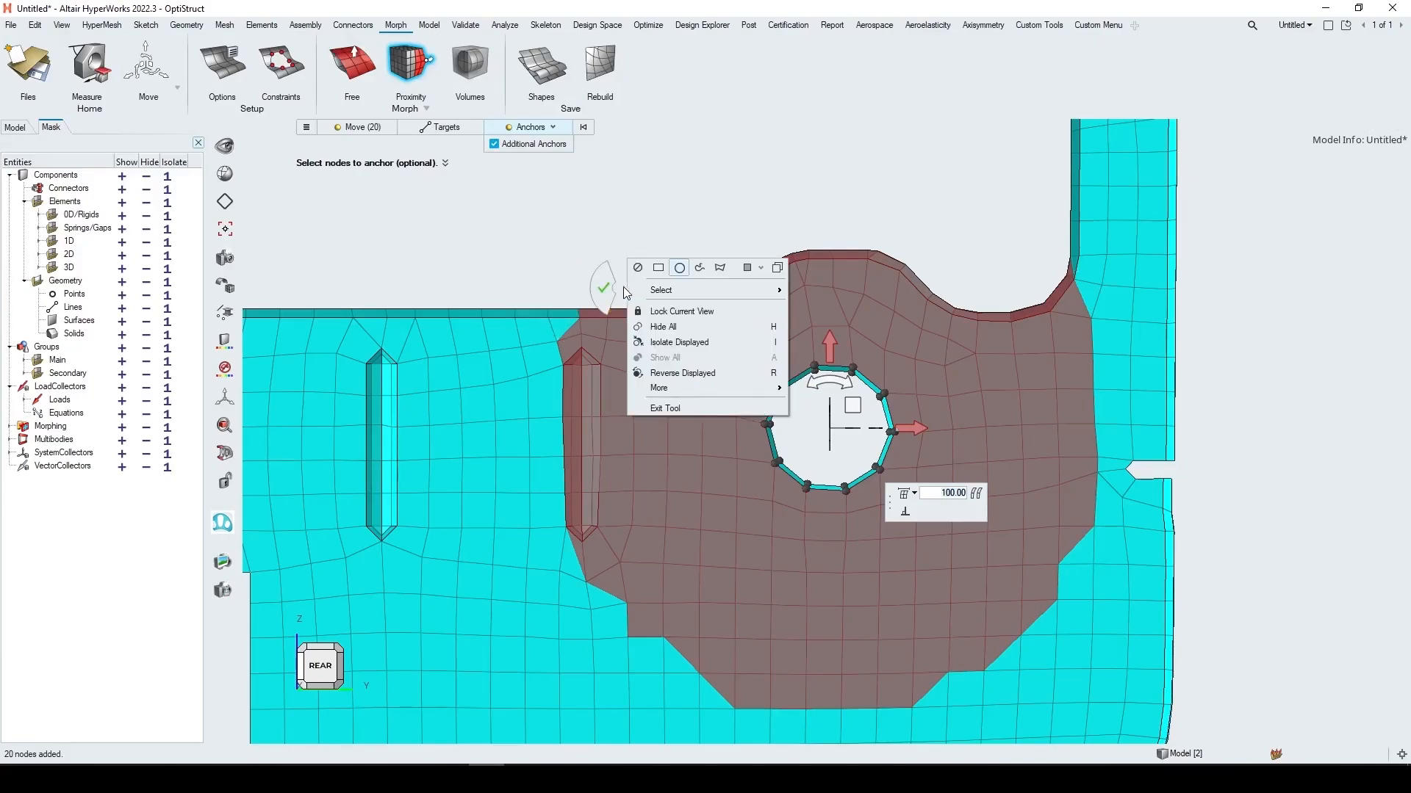
click(659, 270)
drag(538, 274, 611, 552)
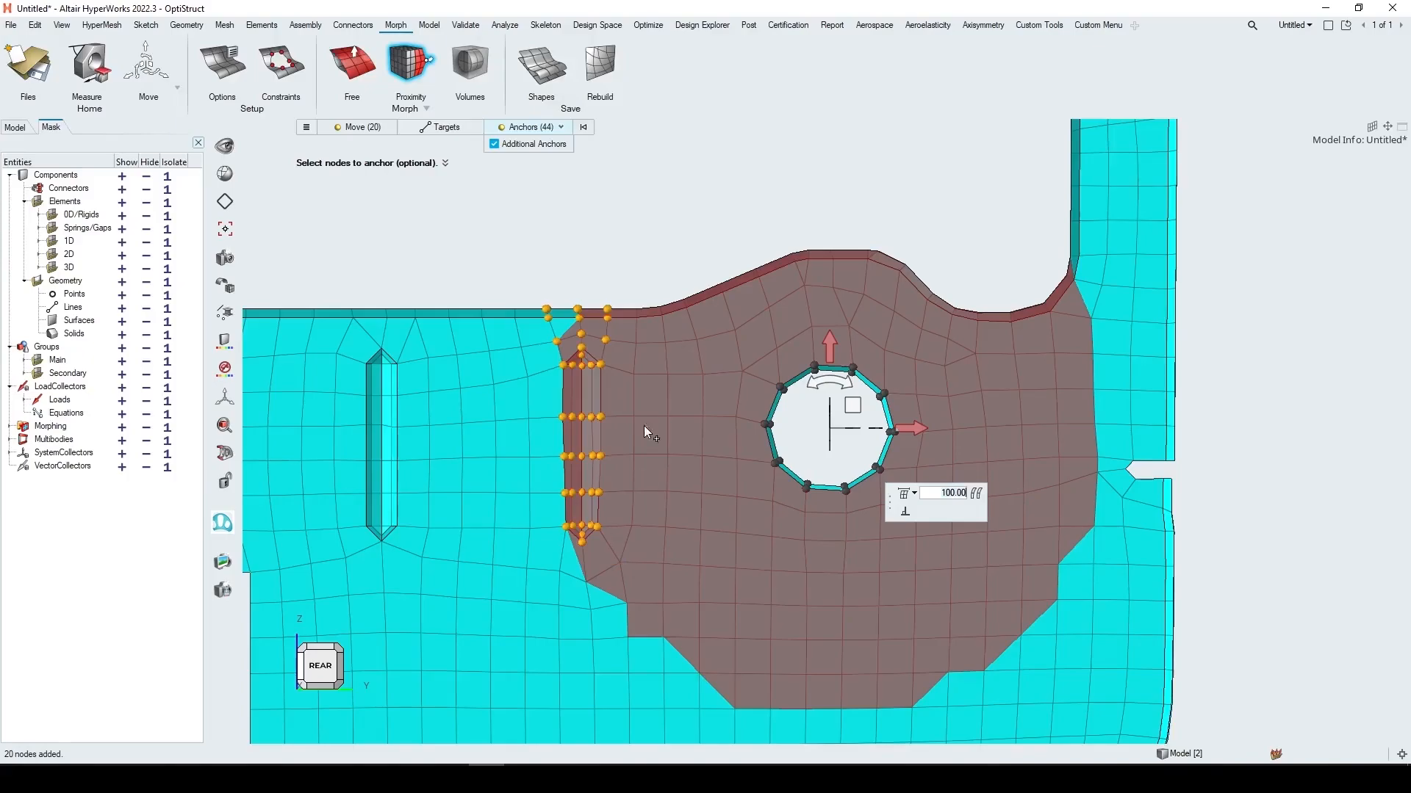
ctrl+drag(534, 294, 626, 324)
ctrl+drag(545, 324, 620, 342)
Add the nodes along the curved upper flange, from above the bead to the vertical leg, to the anchors
ctrl+drag(573, 285, 678, 324)
drag(567, 270, 704, 319)
drag(649, 238, 736, 314)
drag(726, 234, 1011, 322)
drag(966, 274, 1076, 328)
drag(1030, 251, 1080, 288)
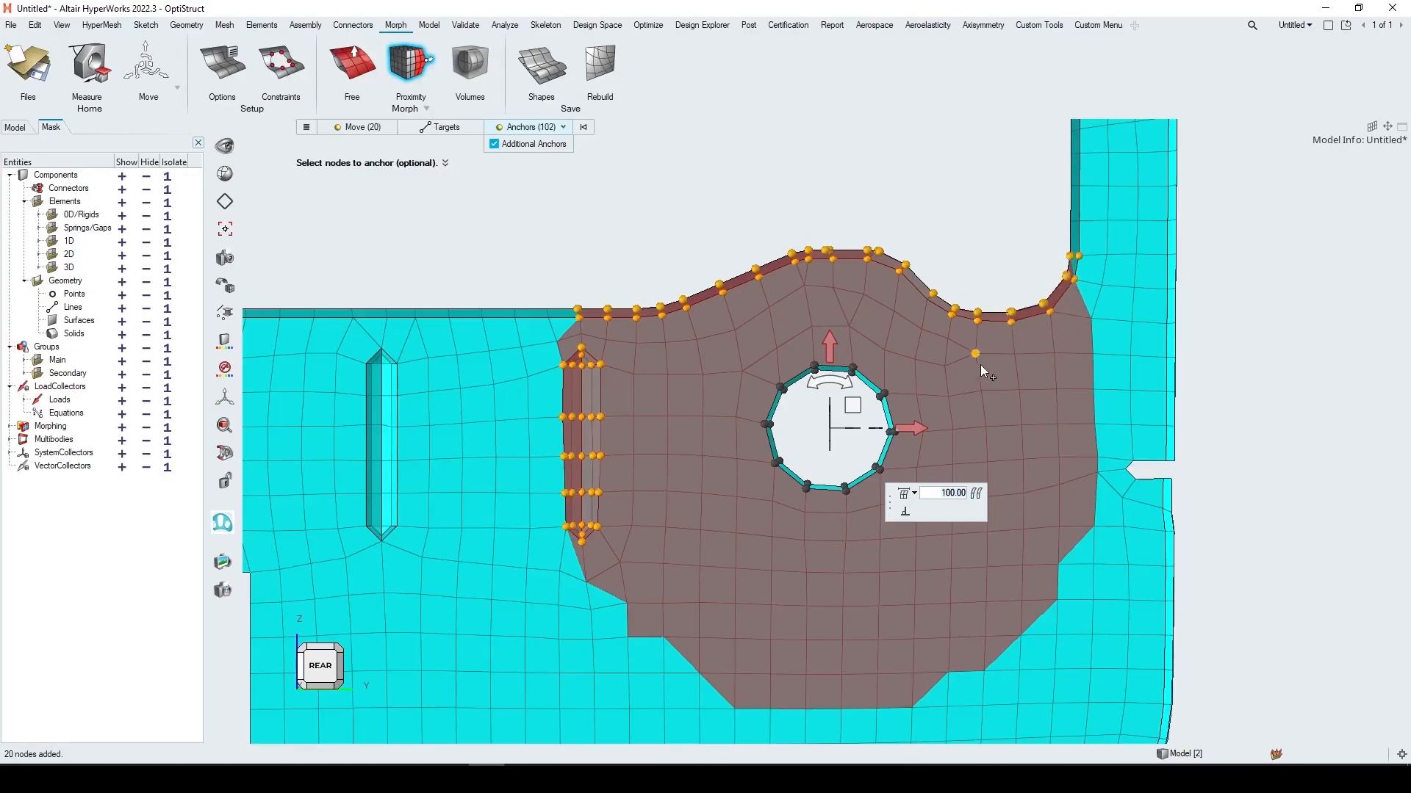
right_drag(730, 426, 665, 375)
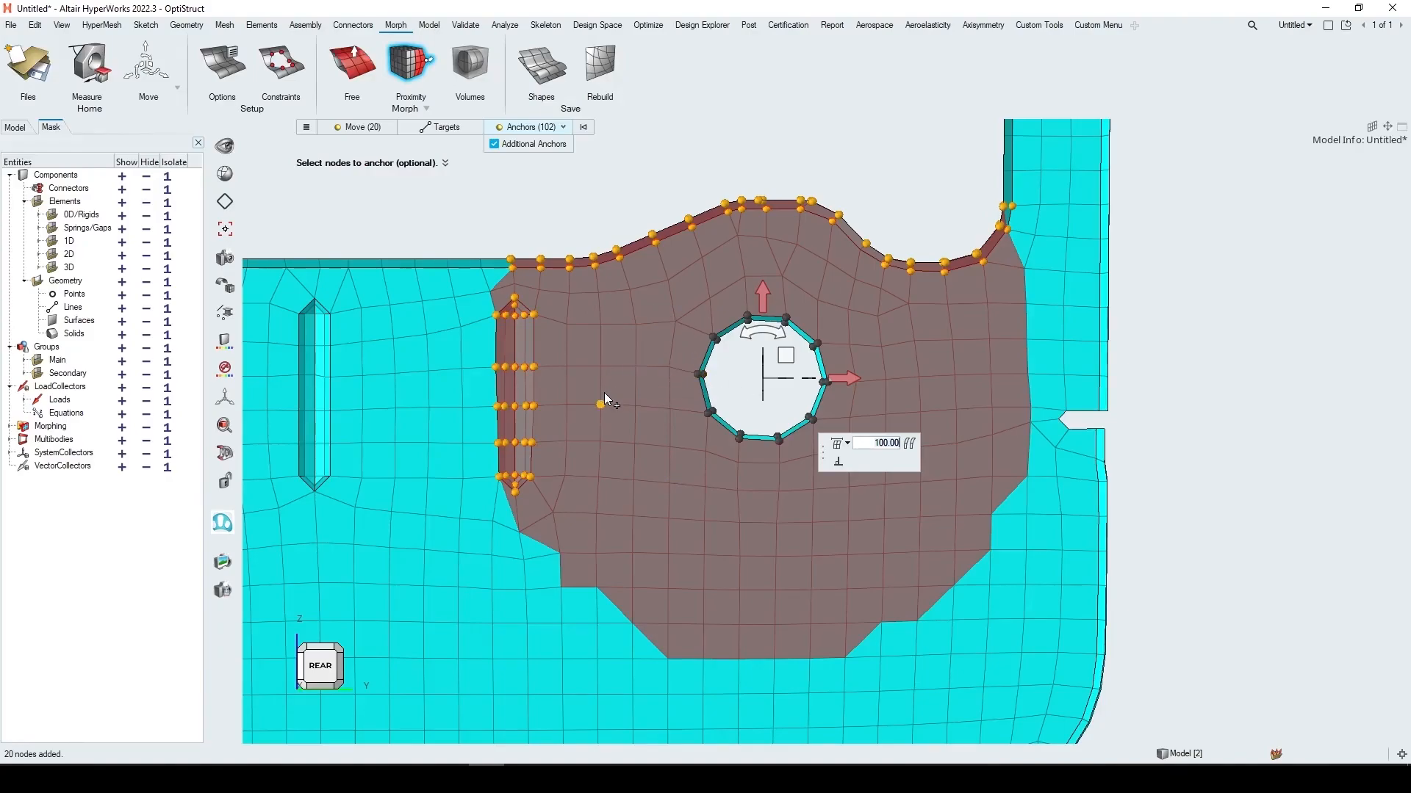
Move the hole by -30 along Z and accept the morph
click(765, 292)
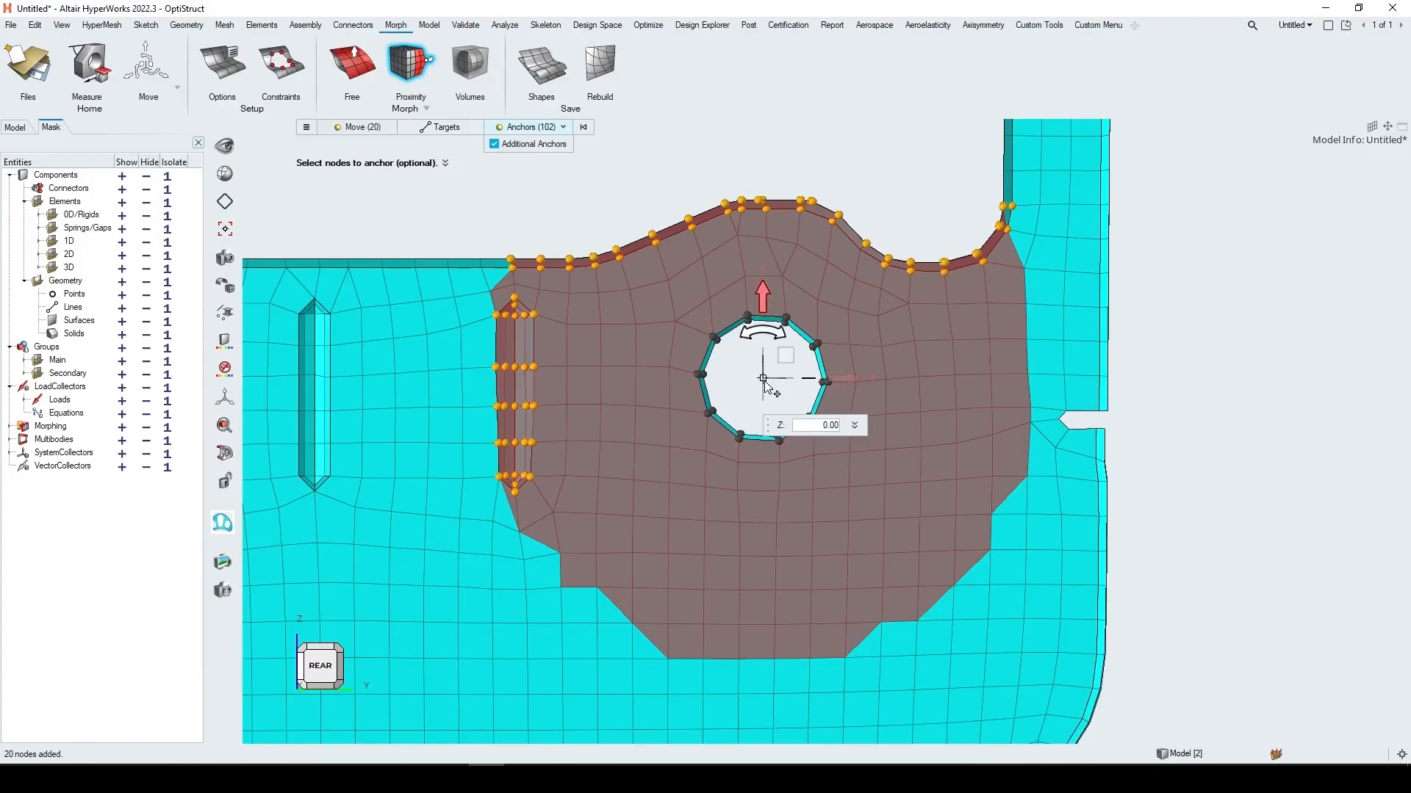
key(BackSpace)
key(BackSpace)
key(BackSpace)
key(BackSpace)
text(-30)
key(Return)
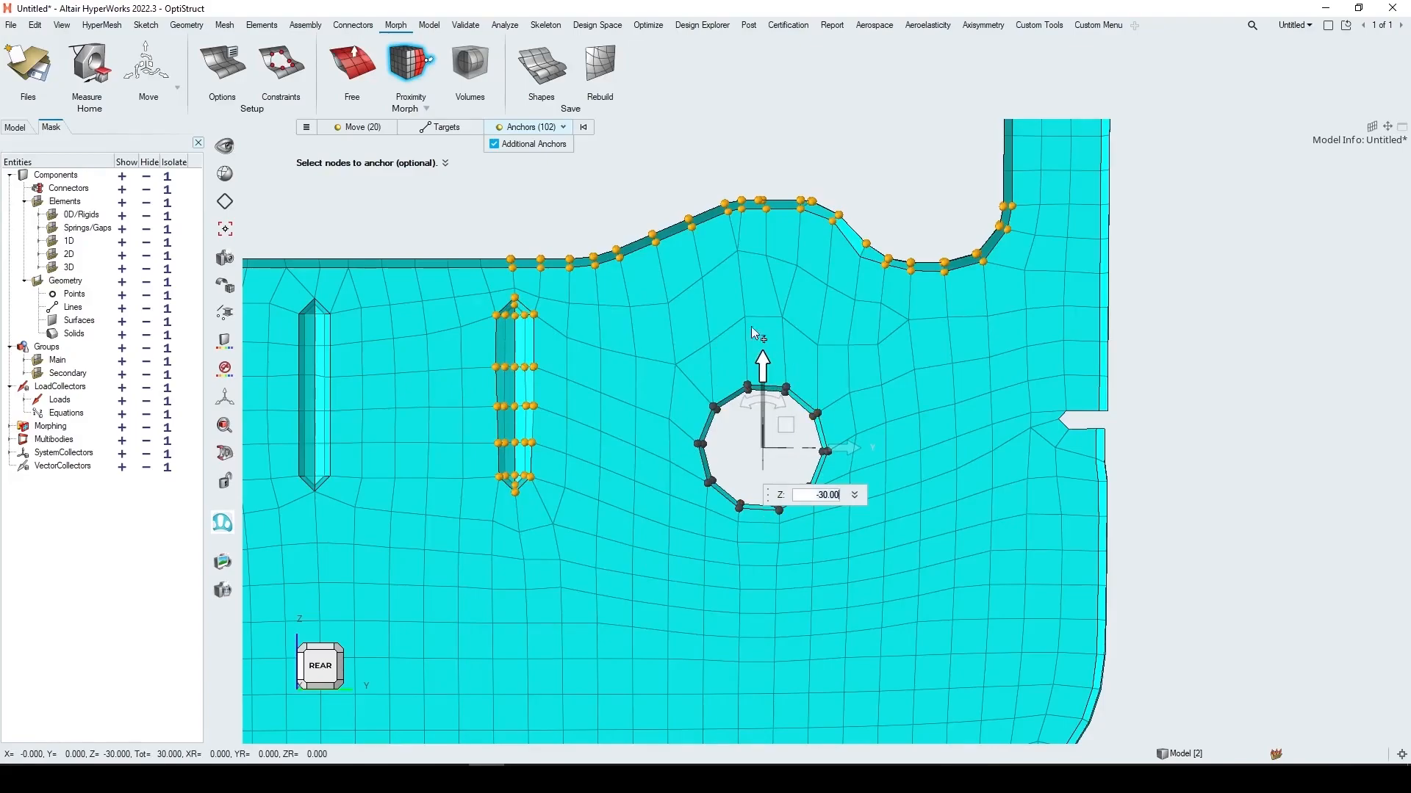
click(848, 345)
click(582, 219)
middle_click(582, 219)
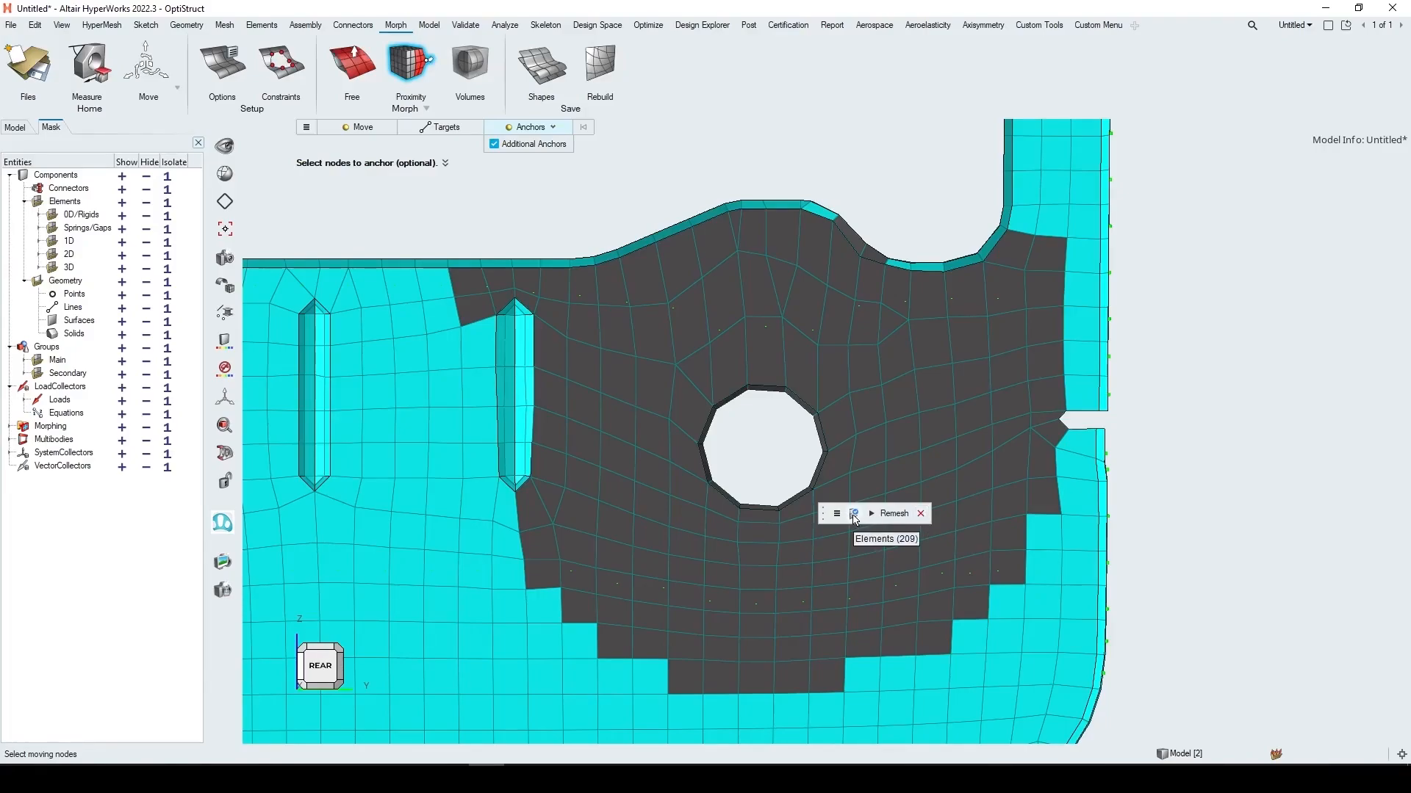
Remesh the morphed elements around the moved hole and check the resulting mesh
scroll(785, 423, down, 3)
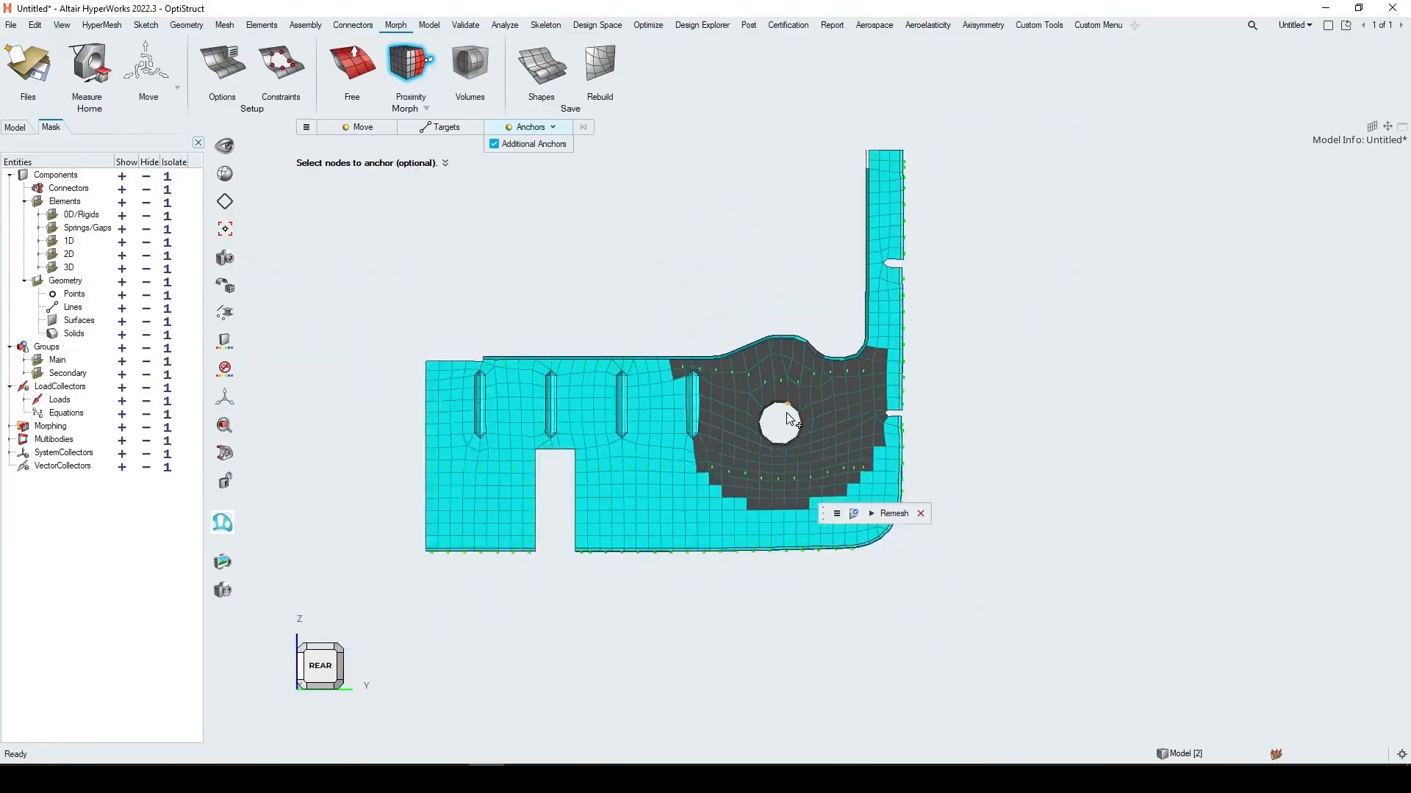
scroll(788, 421, up, 2)
scroll(790, 420, up, 1)
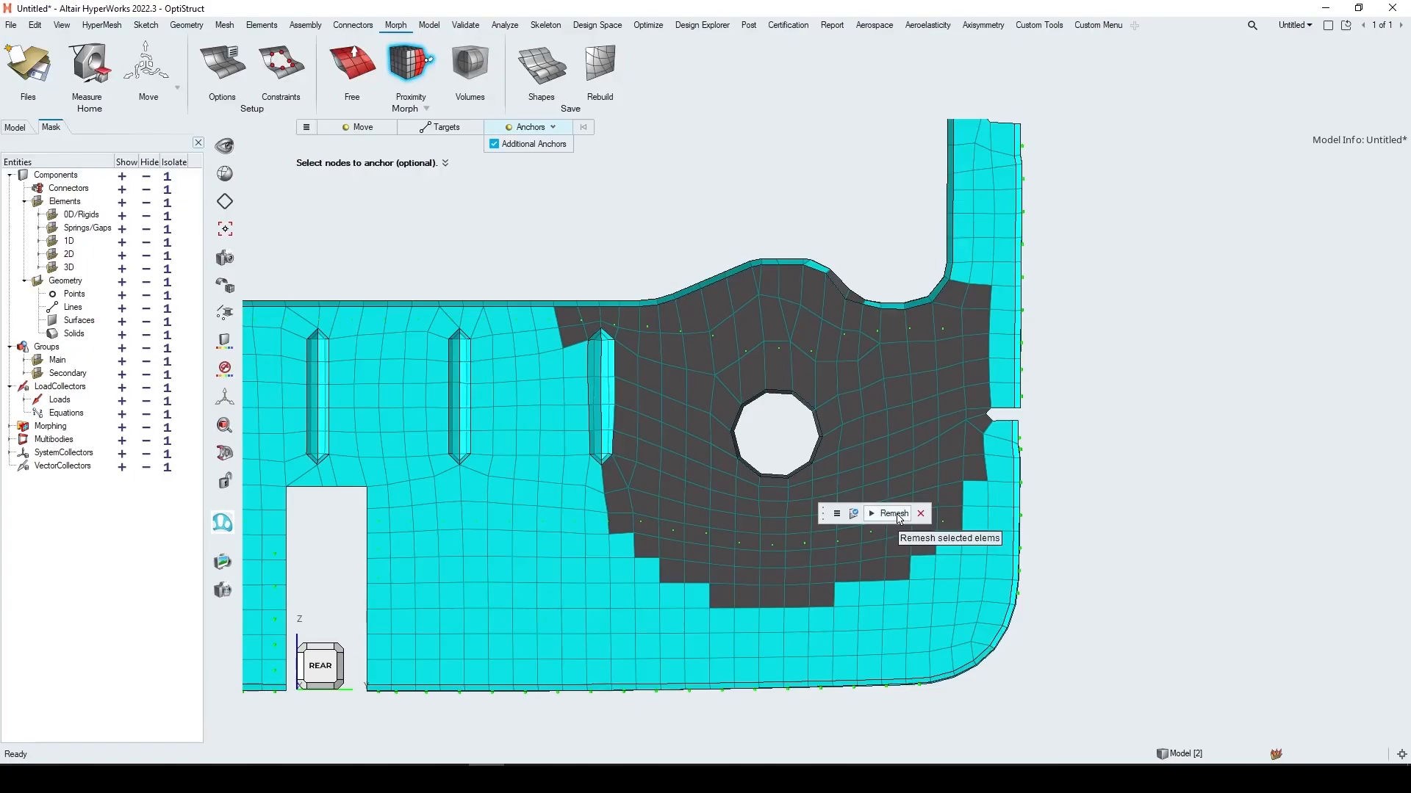
click(897, 518)
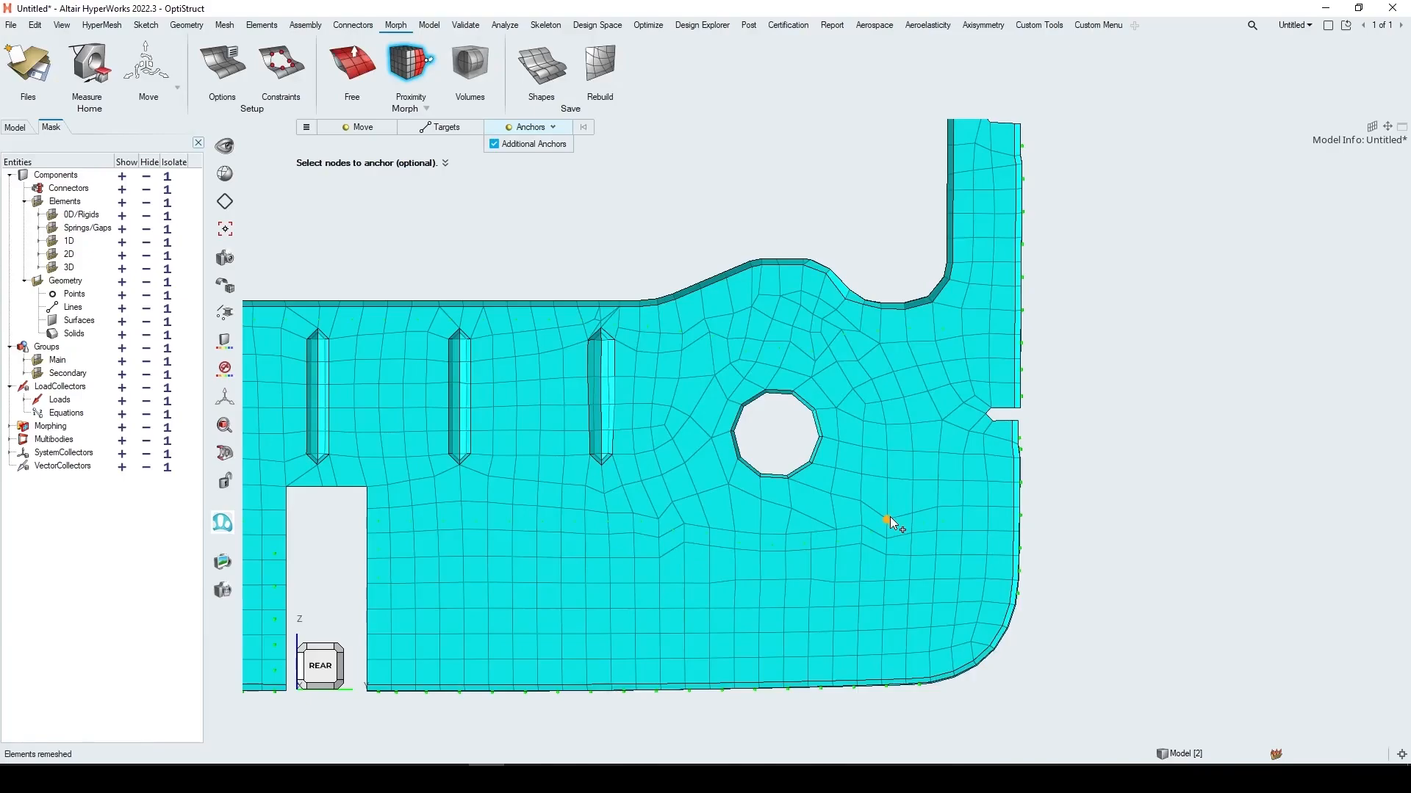
scroll(889, 519, up, 1)
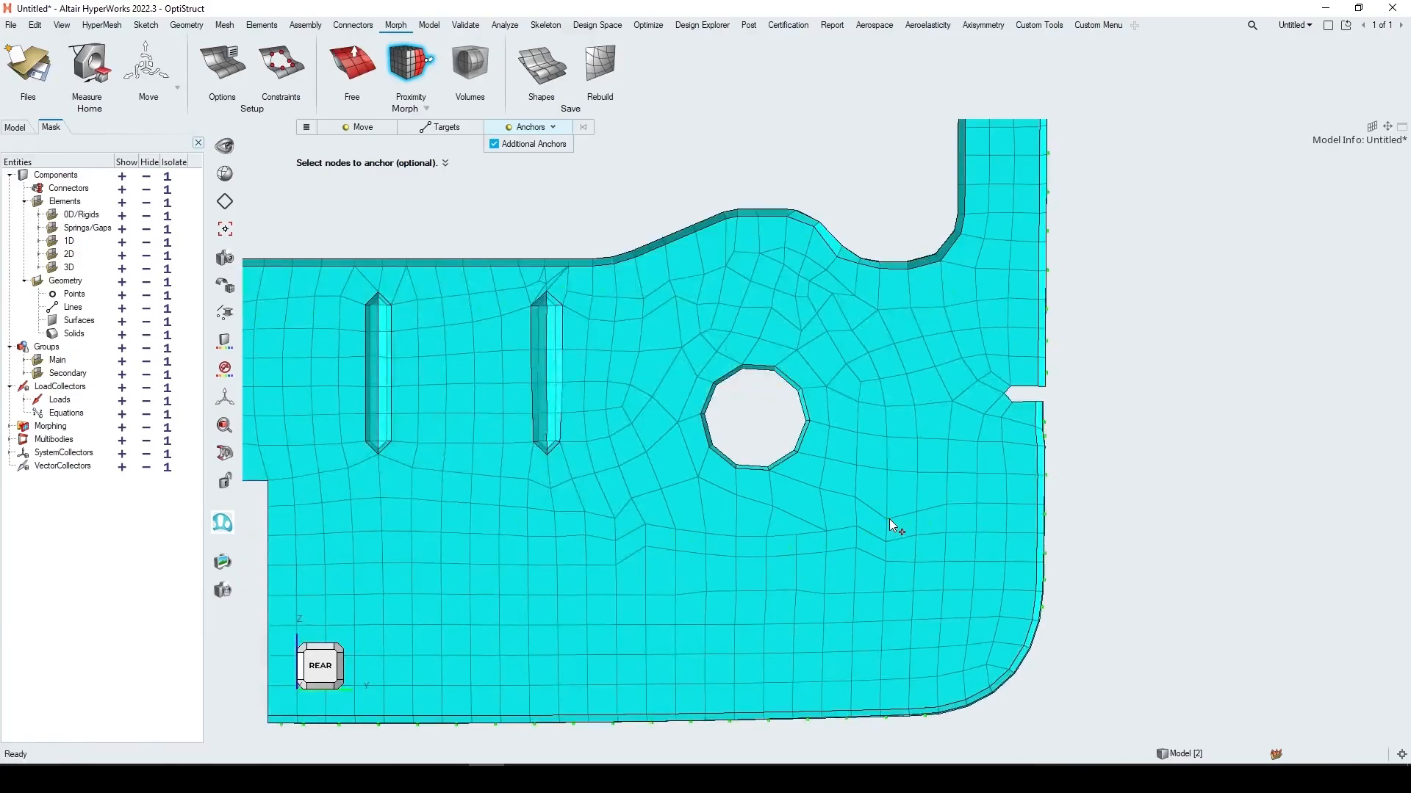
Leave the morph tool, display the adjacent elements attached to the web and examine them around the hole
key(Escape)
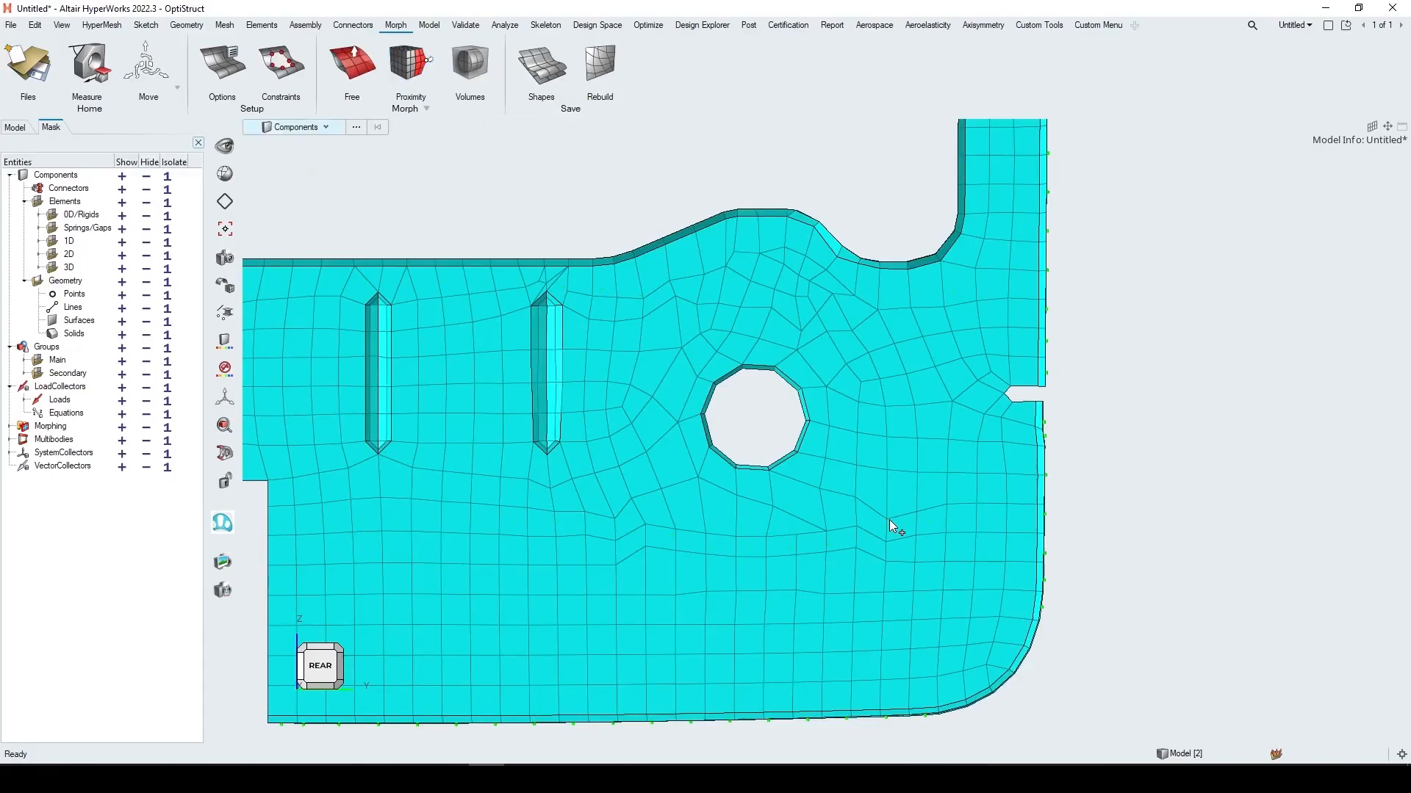
key(e)
middle_drag(848, 474, 660, 501)
mouse_move(603, 510)
middle_down()
mouse_move(805, 490)
mouse_move(821, 519)
mouse_move(784, 504)
middle_up()
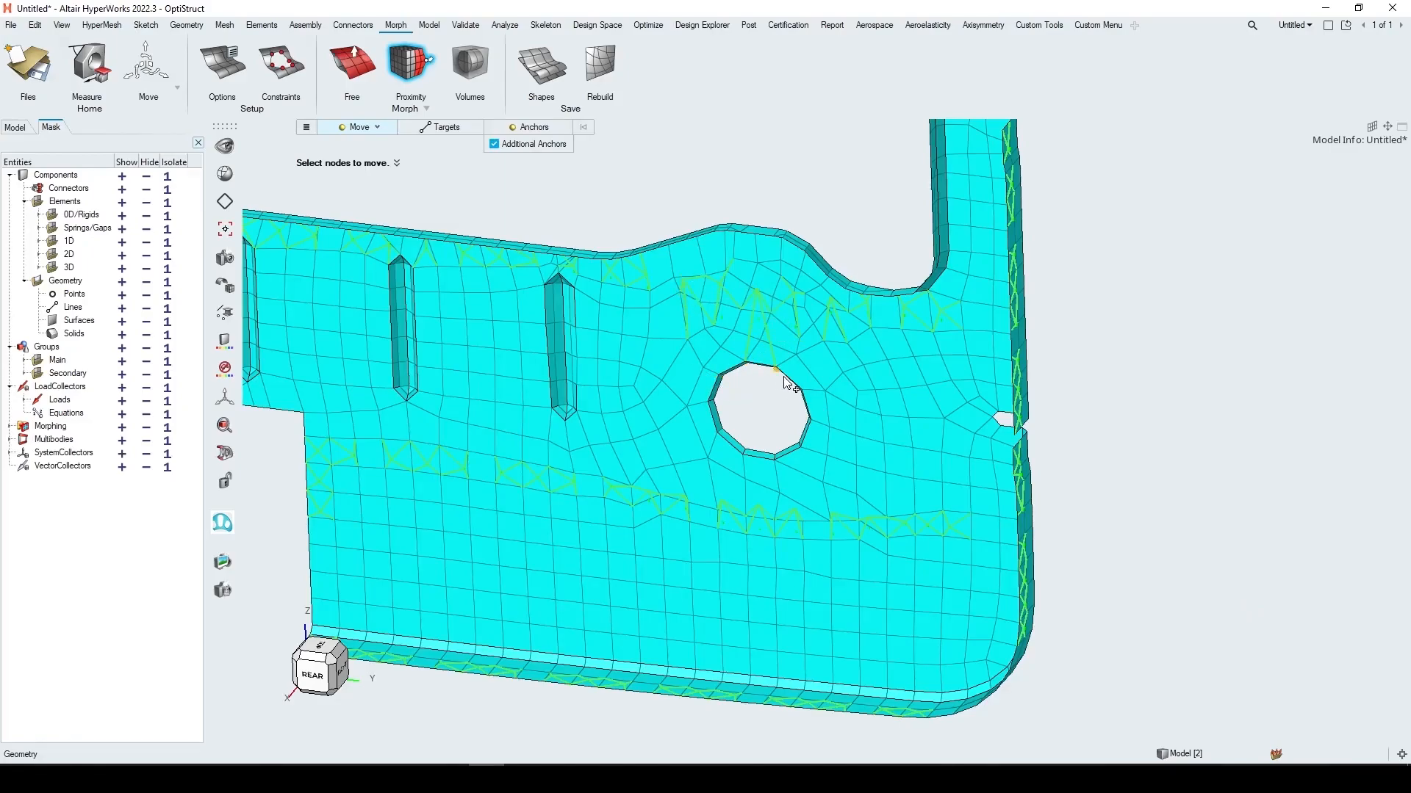
mouse_move(746, 362)
middle_down()
mouse_move(785, 359)
mouse_move(784, 343)
mouse_move(753, 357)
middle_up()
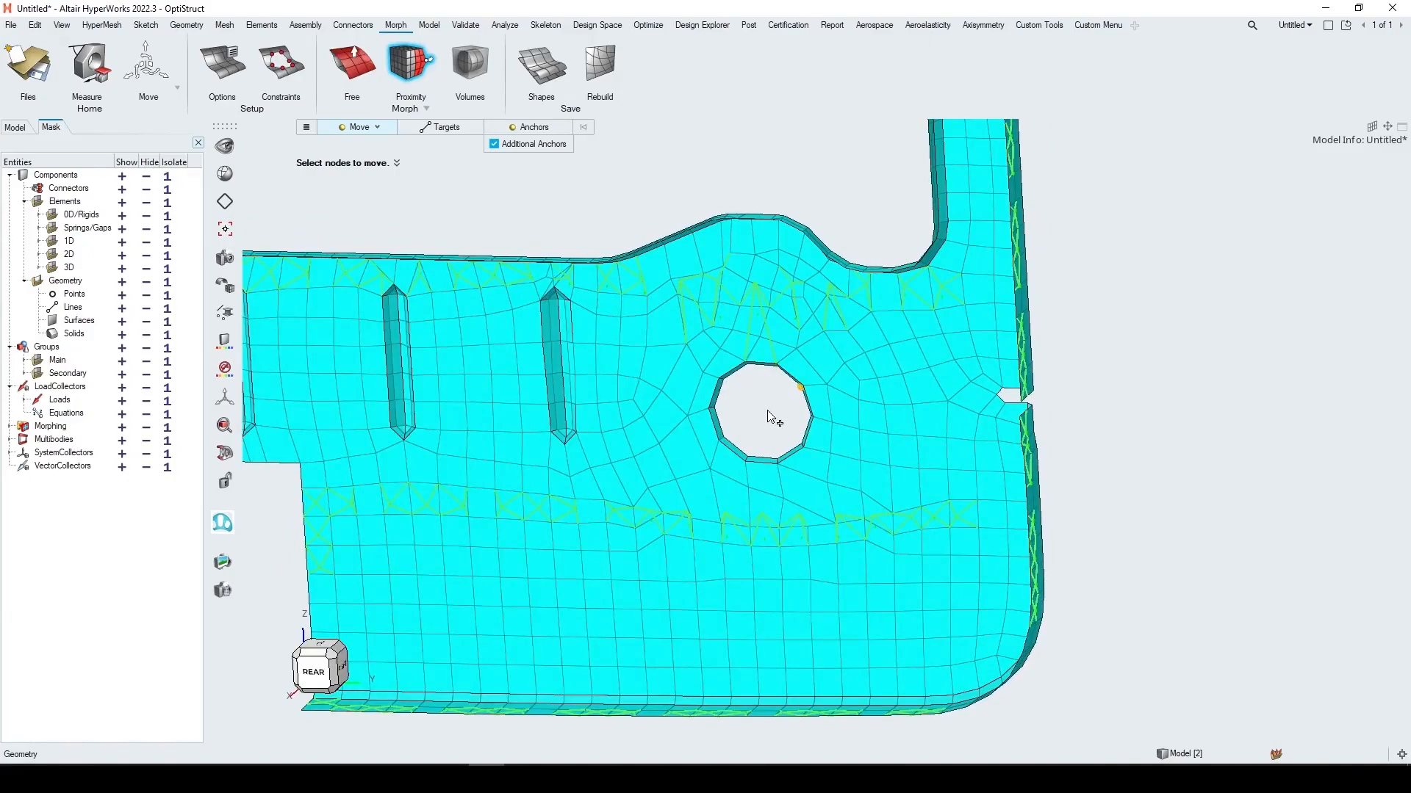
Undo the display of adjacent elements, the remesh and the -30 translation of the hole
key(ctrl+z)
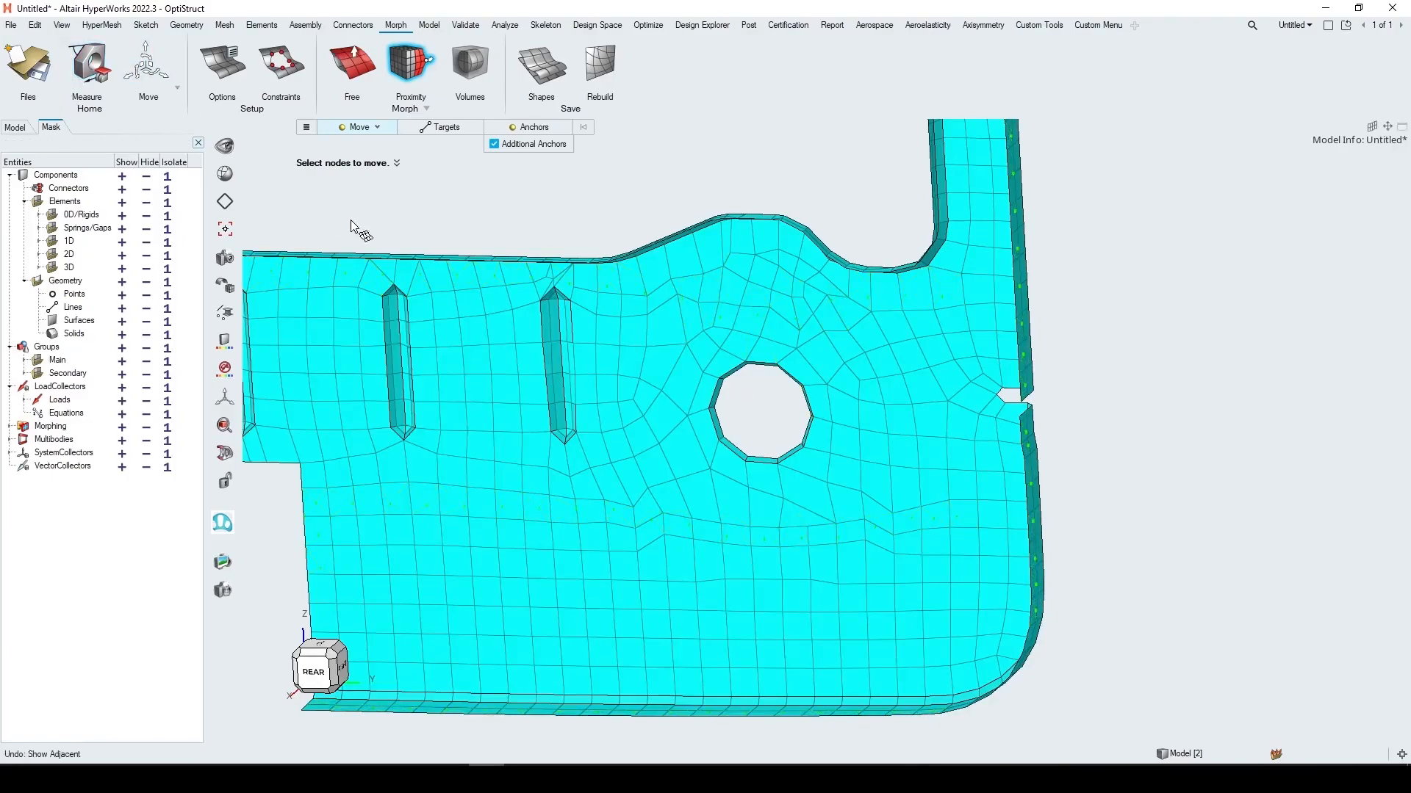
click(508, 243)
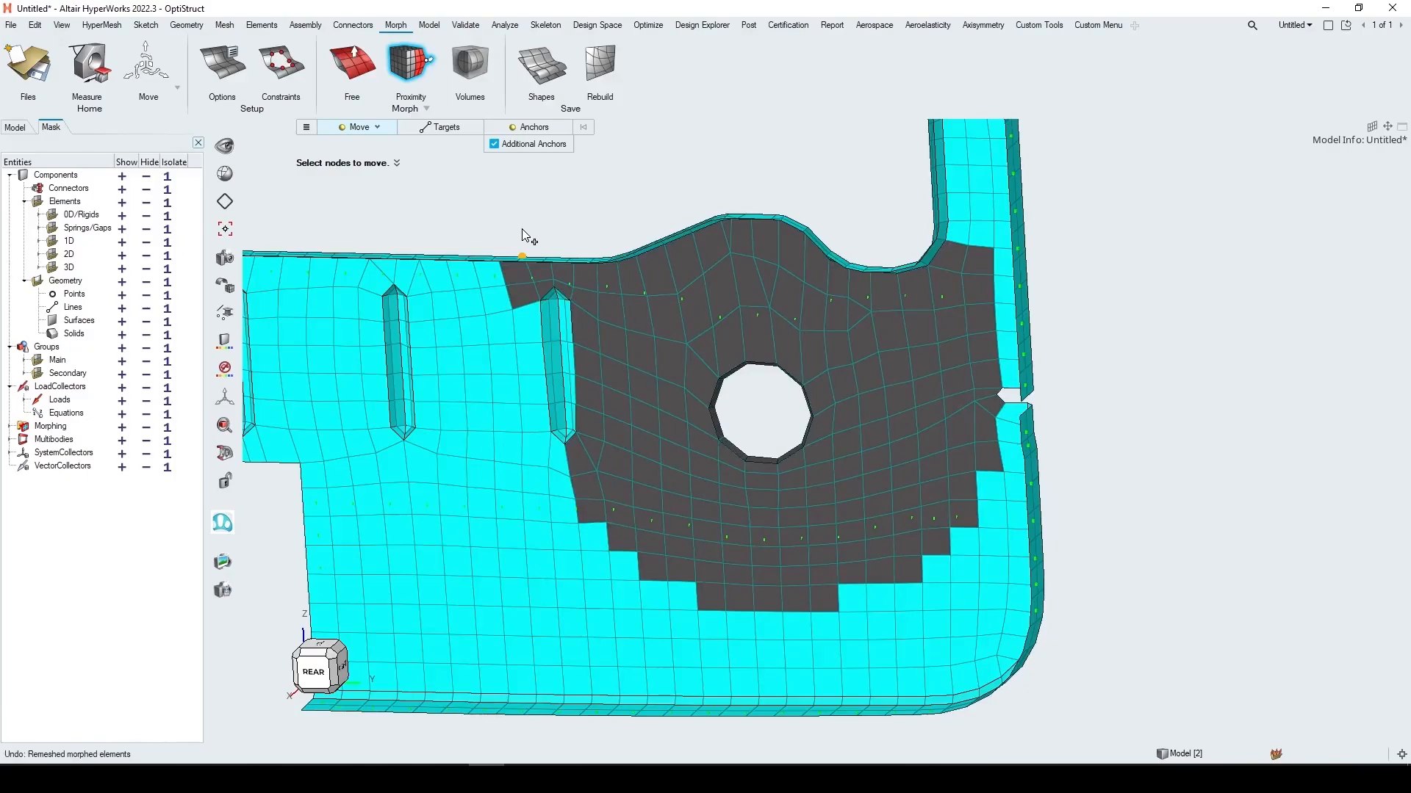
key(ctrl+z)
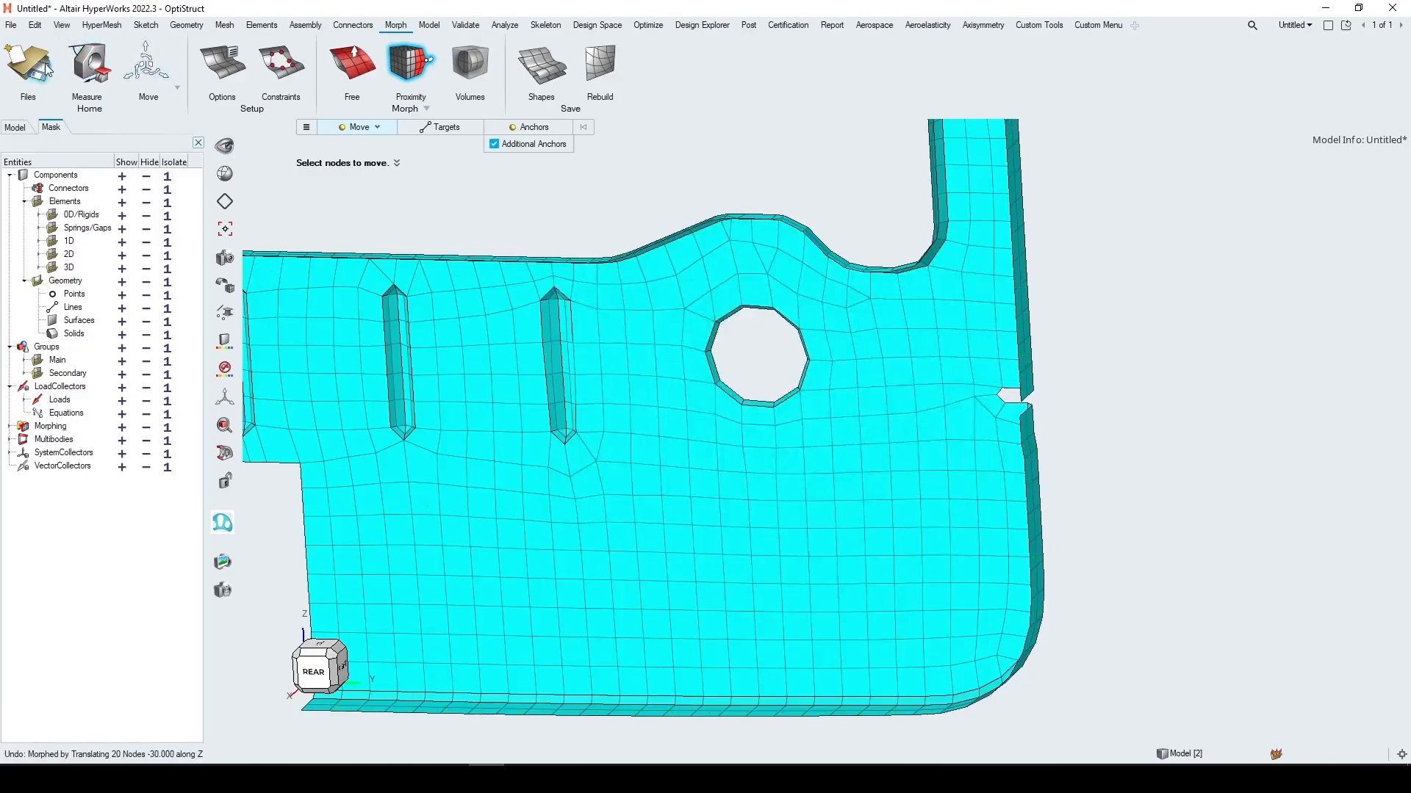
Review the morphing preferences, including the morph volume, connector realization and domain solver options
click(11, 24)
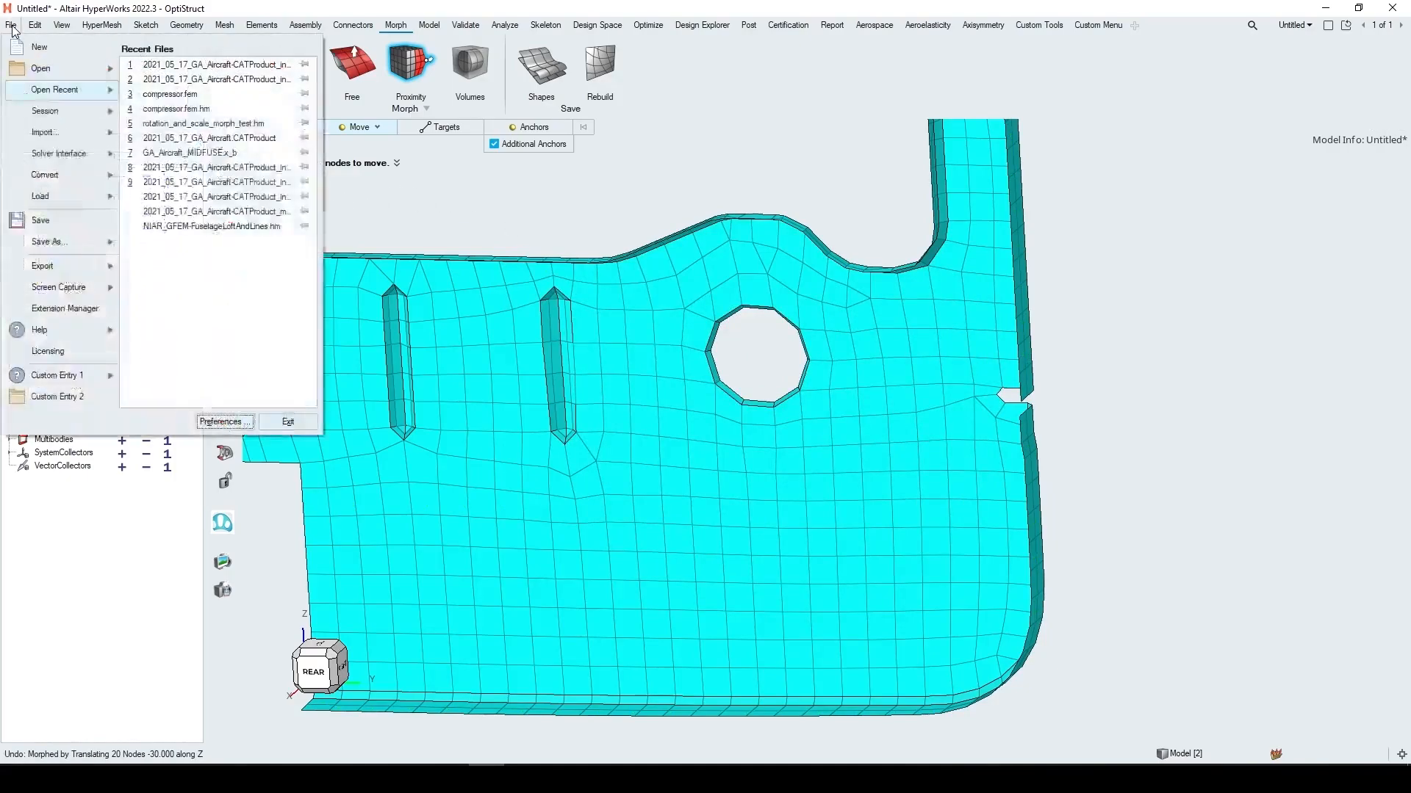
click(219, 423)
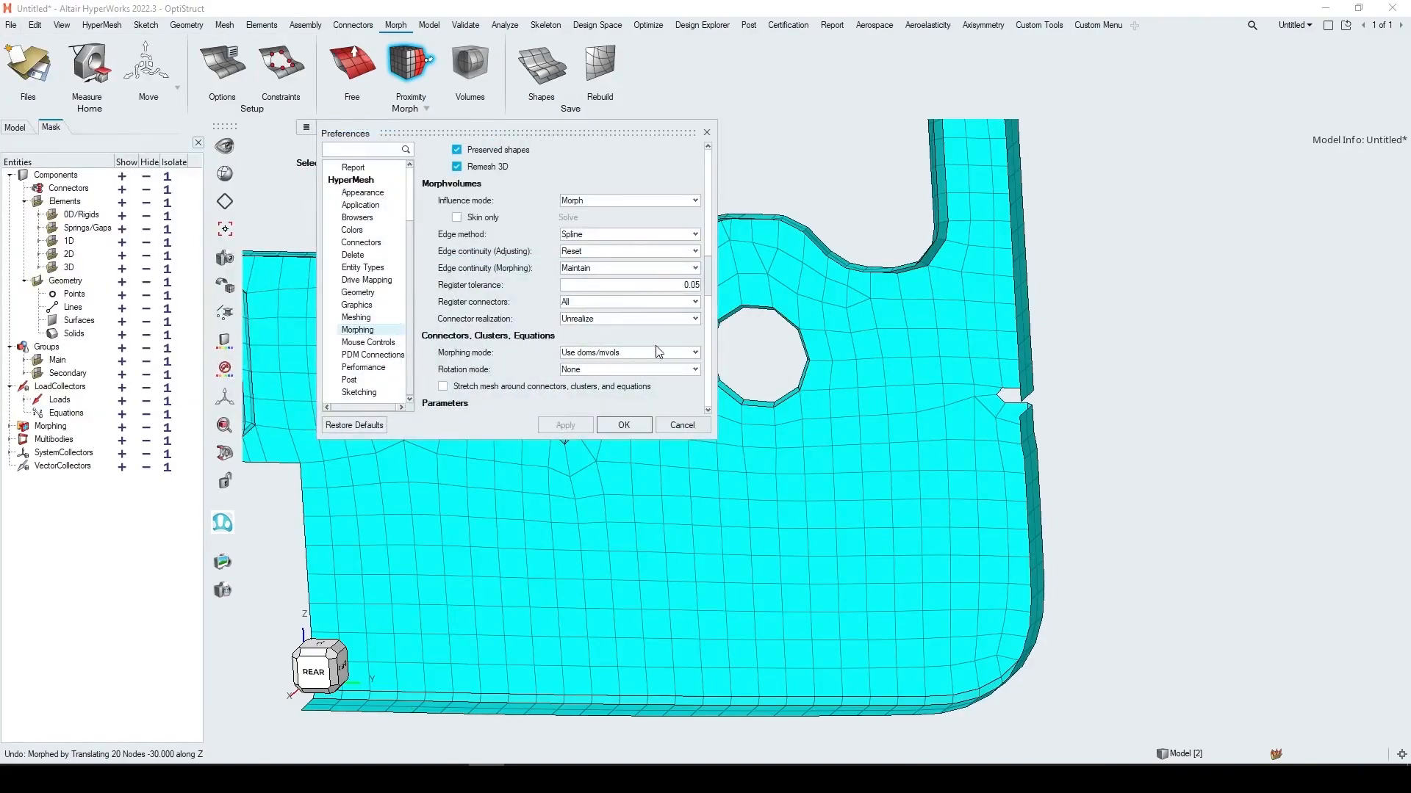
scroll(714, 221, down, 5)
drag(717, 161, 708, 328)
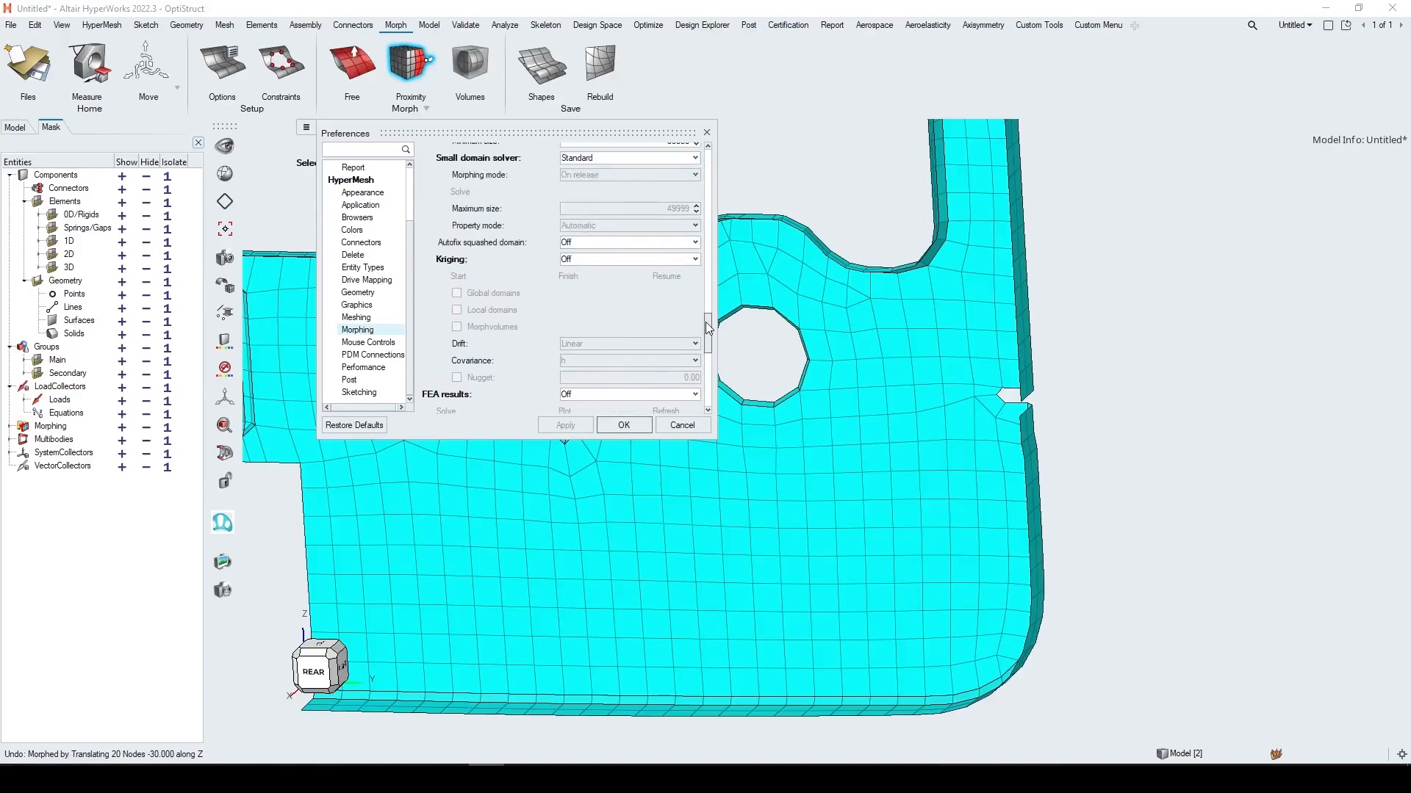
scroll(562, 223, up, 3)
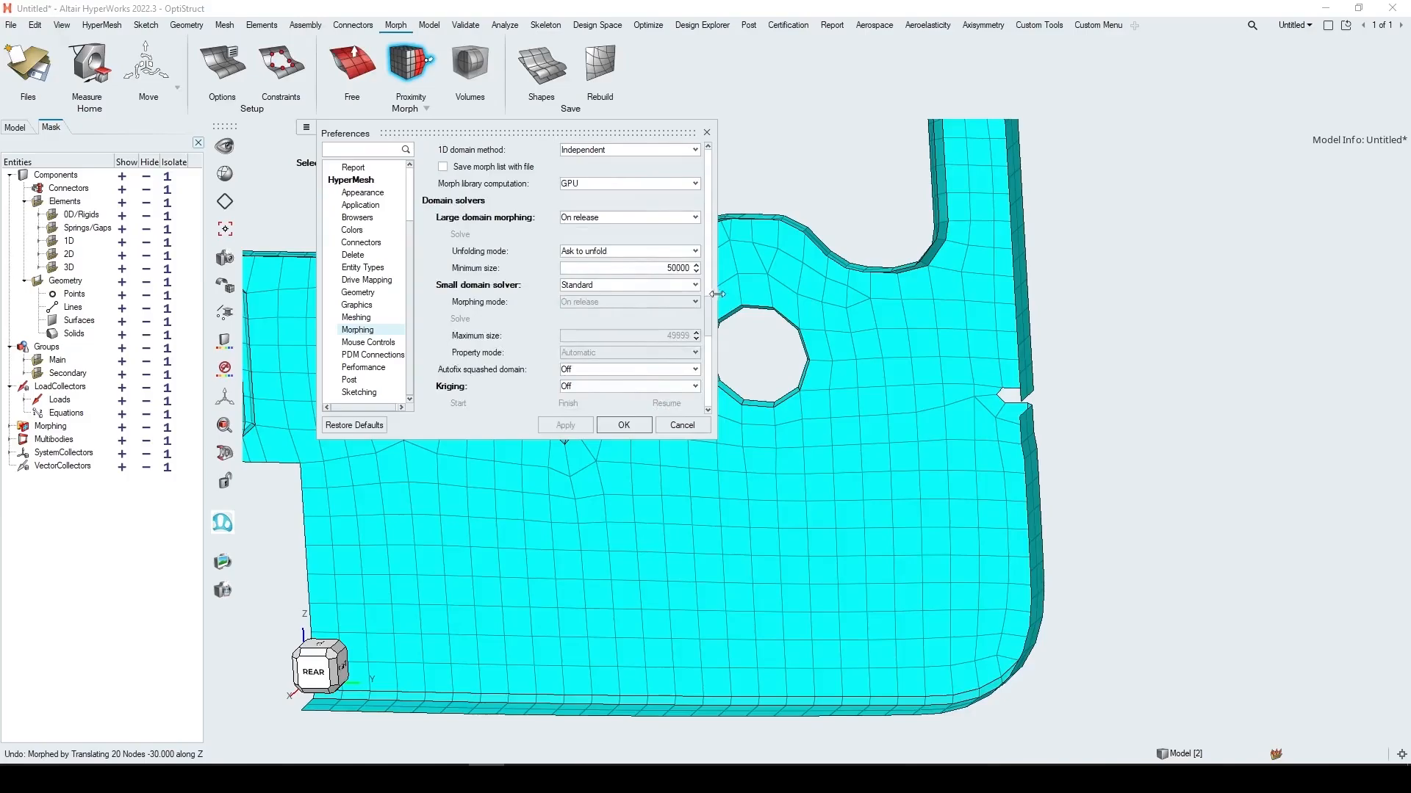
scroll(705, 310, up, 5)
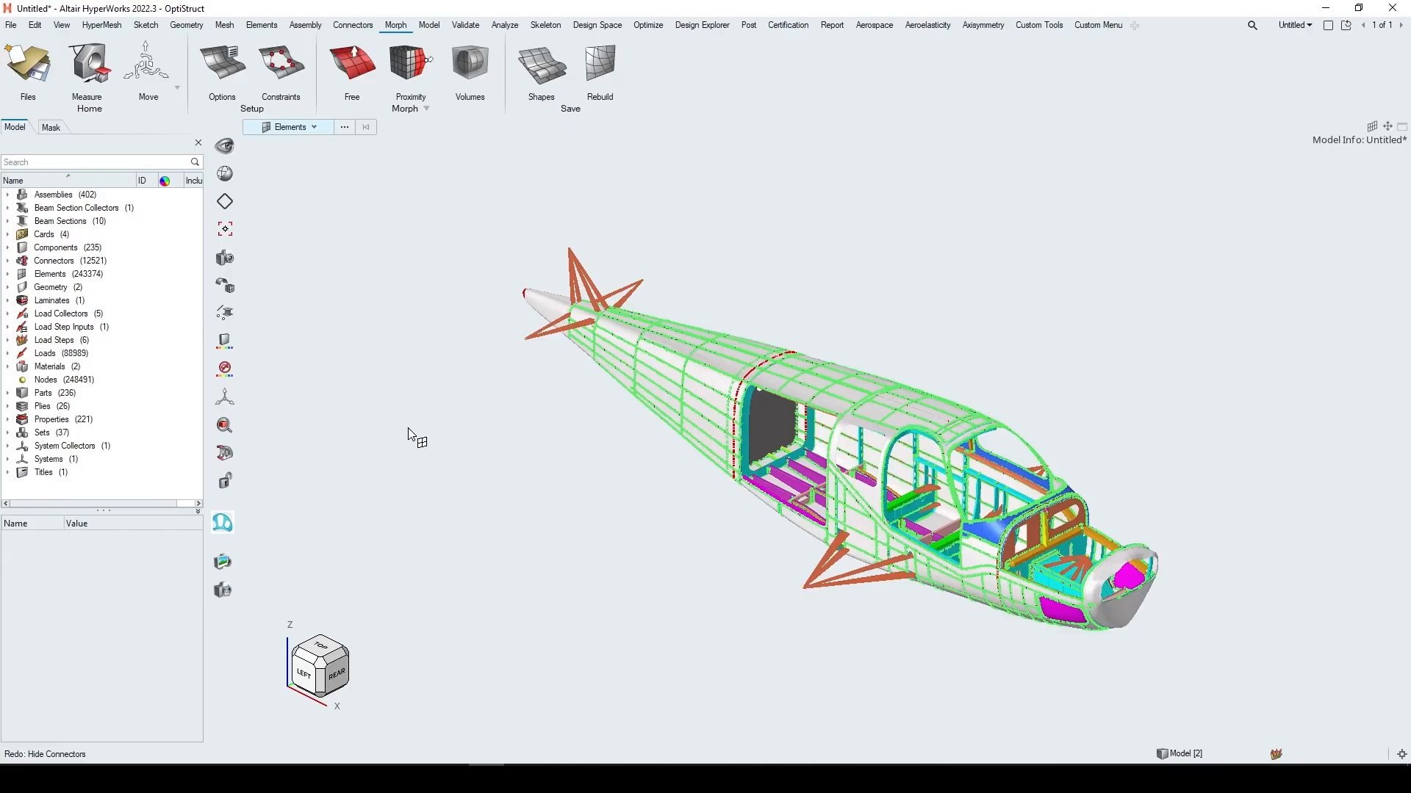
Examine the complete fuselage model from the left side, looking closely at the cabin windows and surrounding structure
click(308, 682)
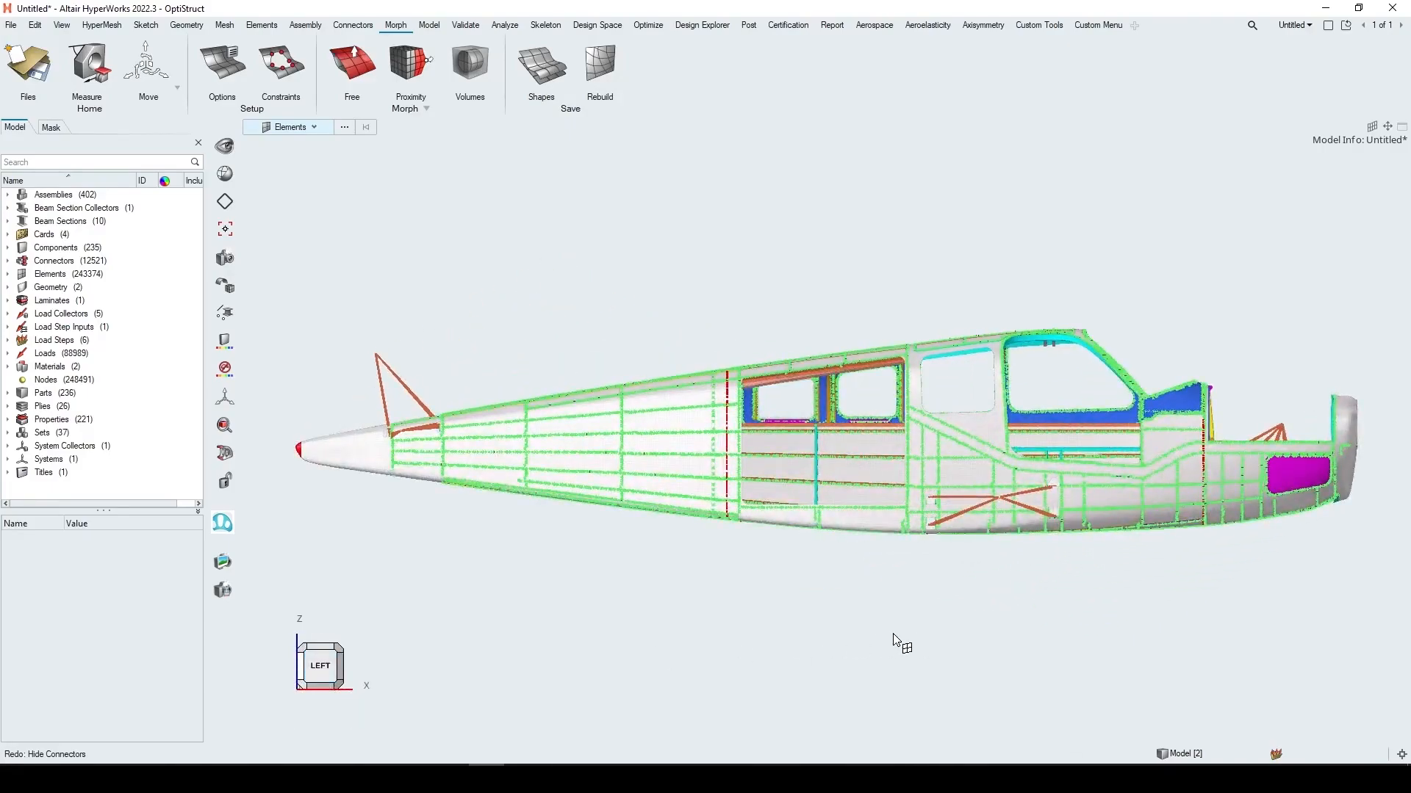
scroll(1102, 429, up, 4)
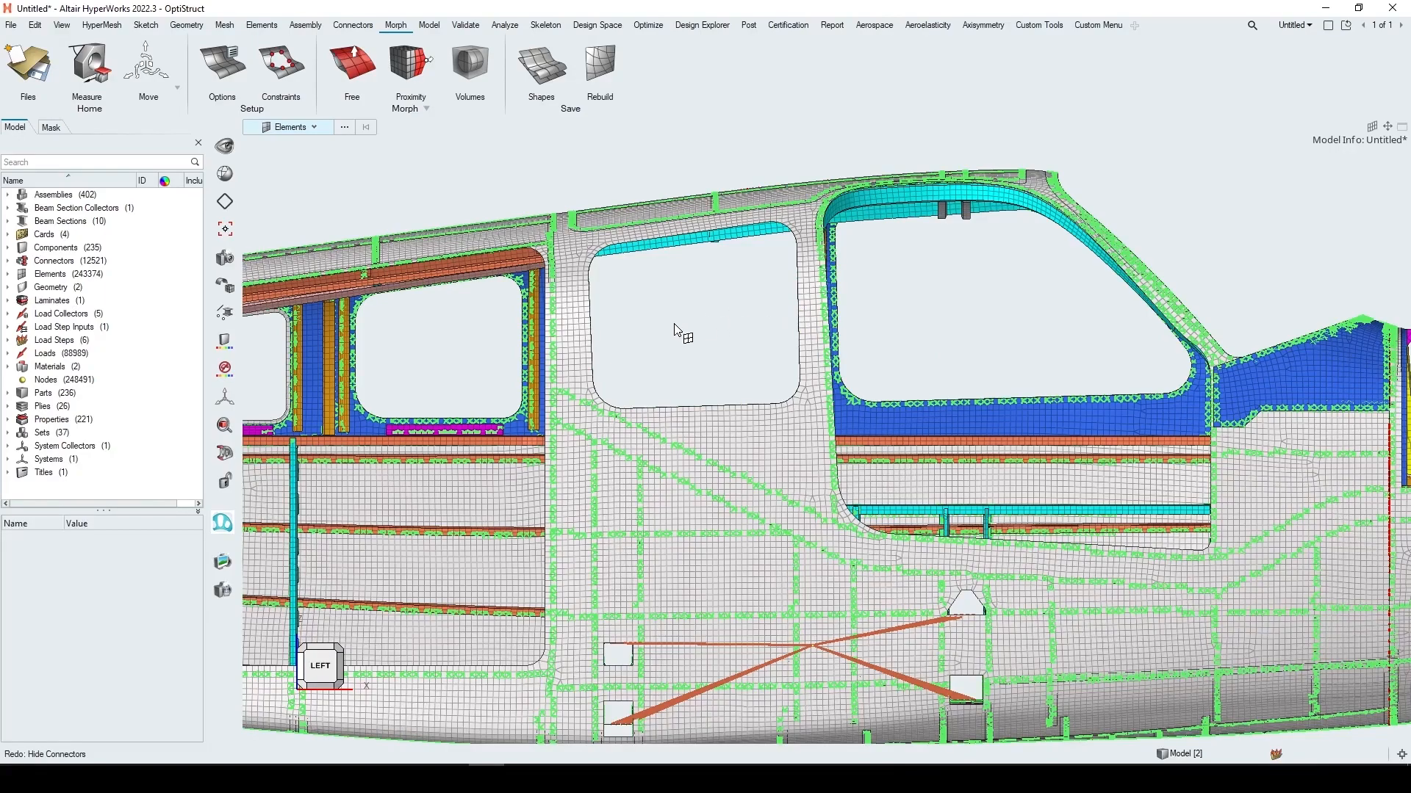
scroll(677, 331, down, 3)
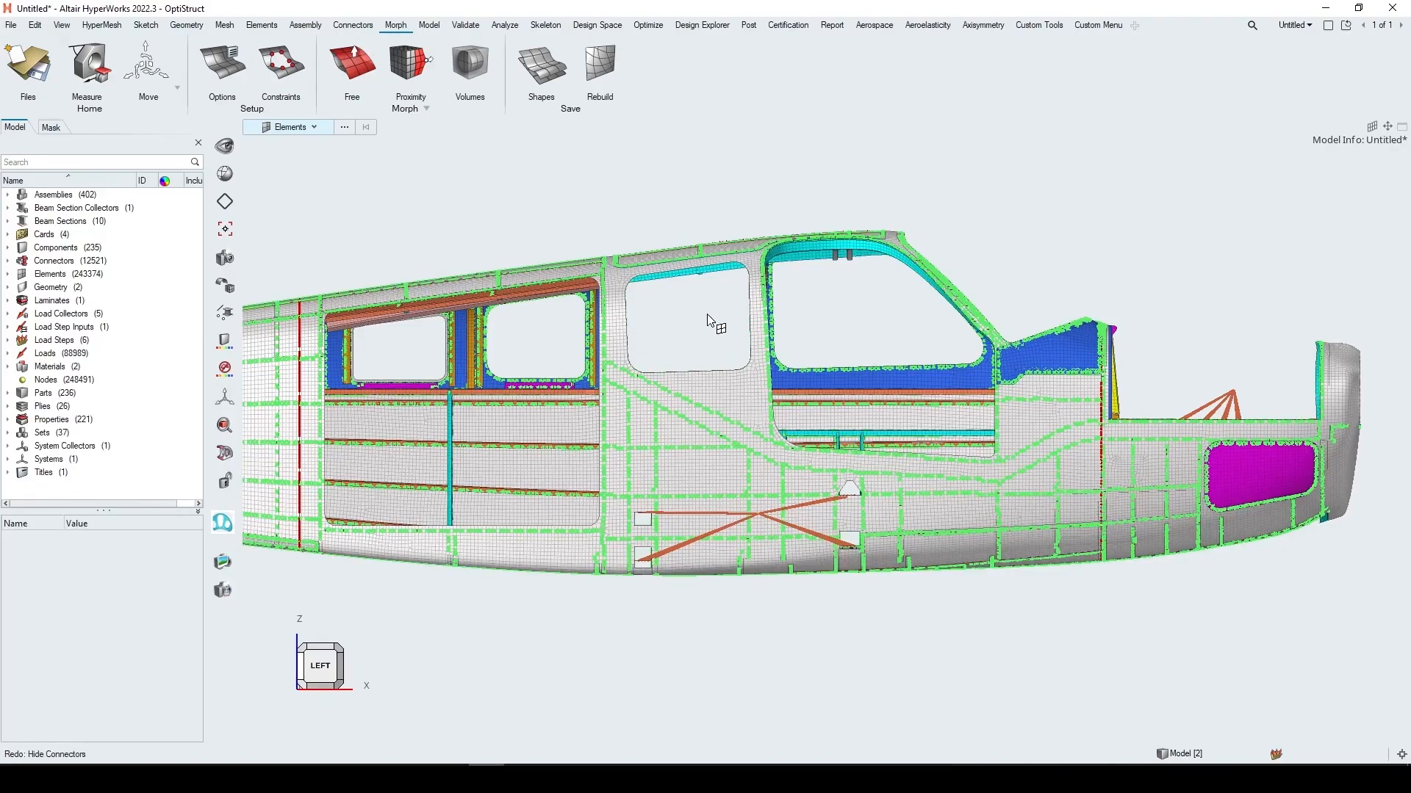
key(f)
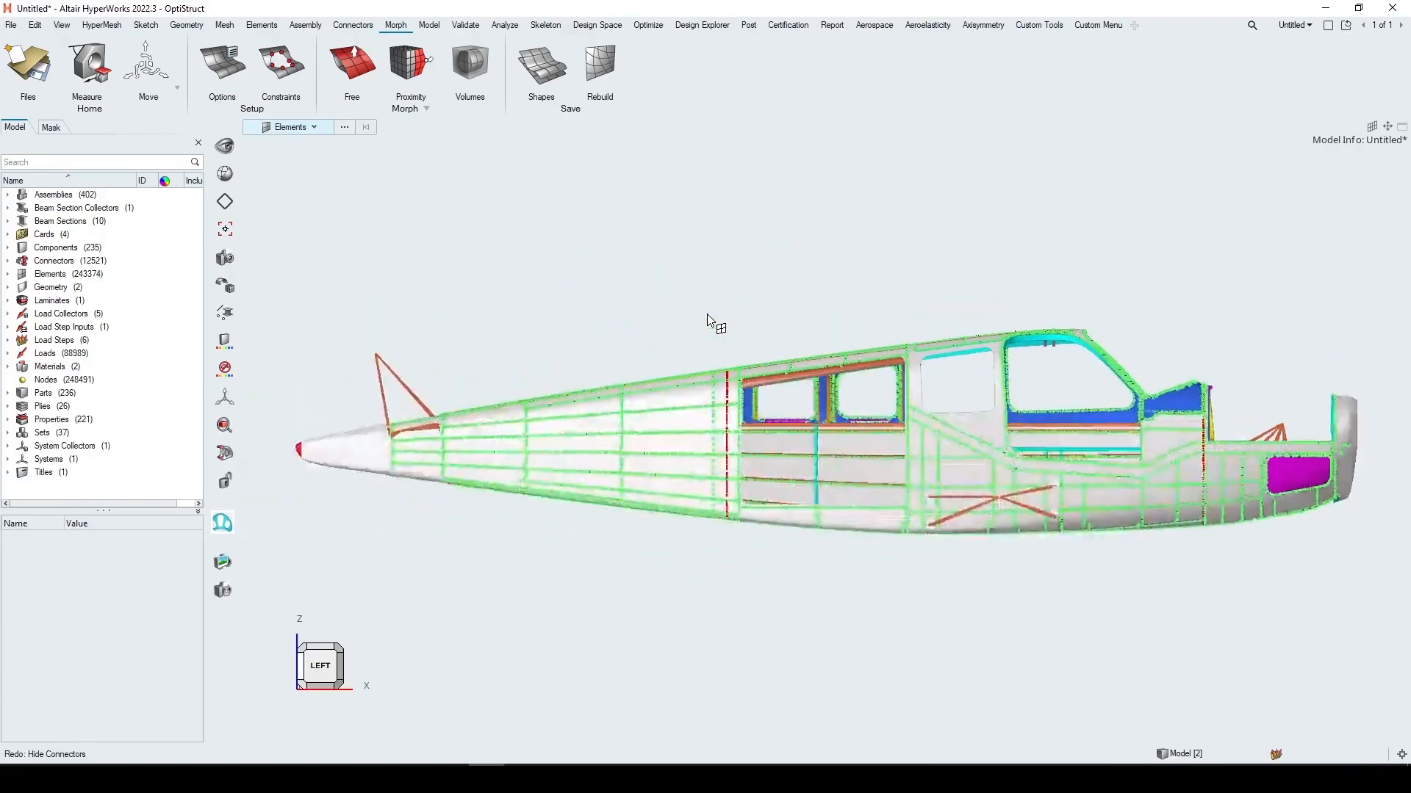
click(346, 656)
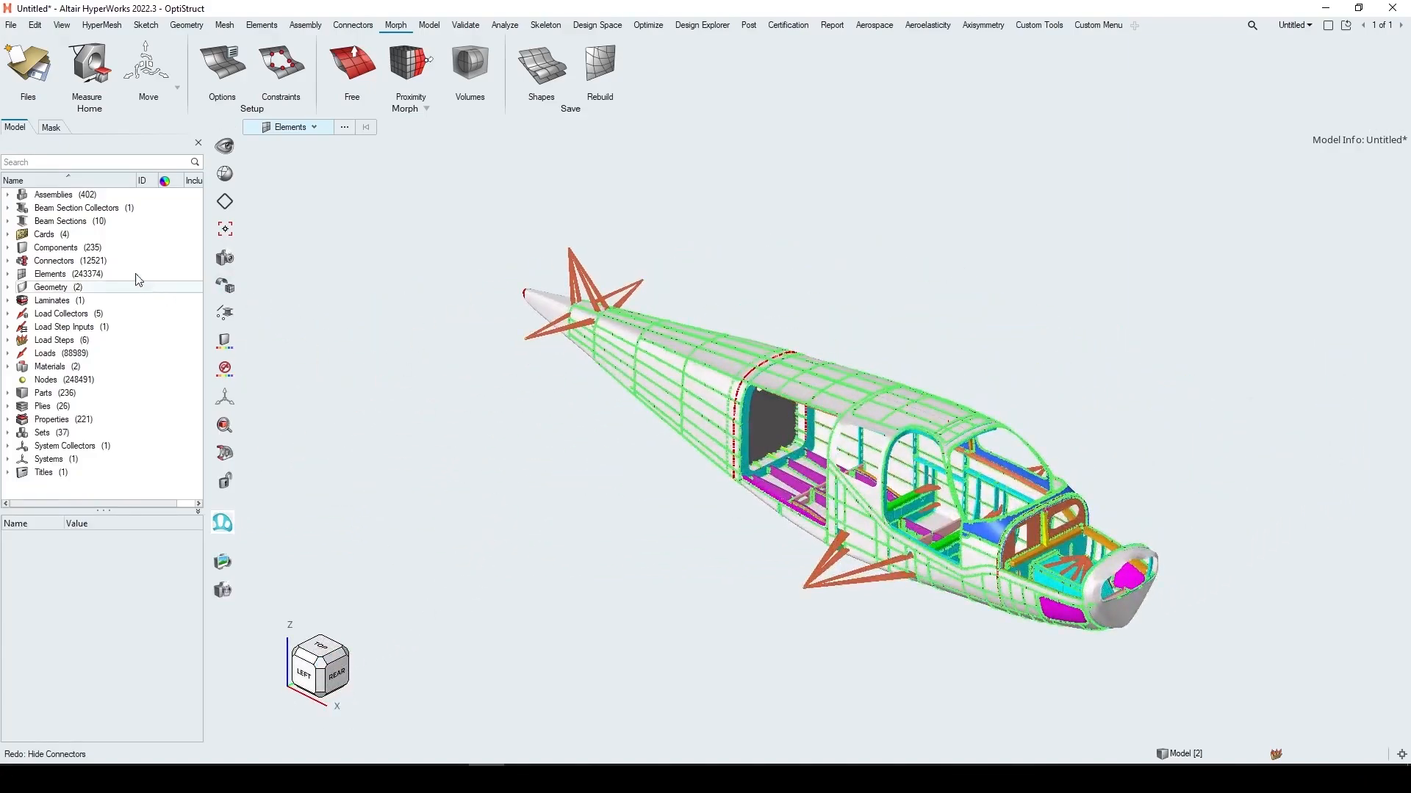
Hide the connectors, the 0D/rigid elements and the spring/gap elements of the full fuselage model
click(53, 129)
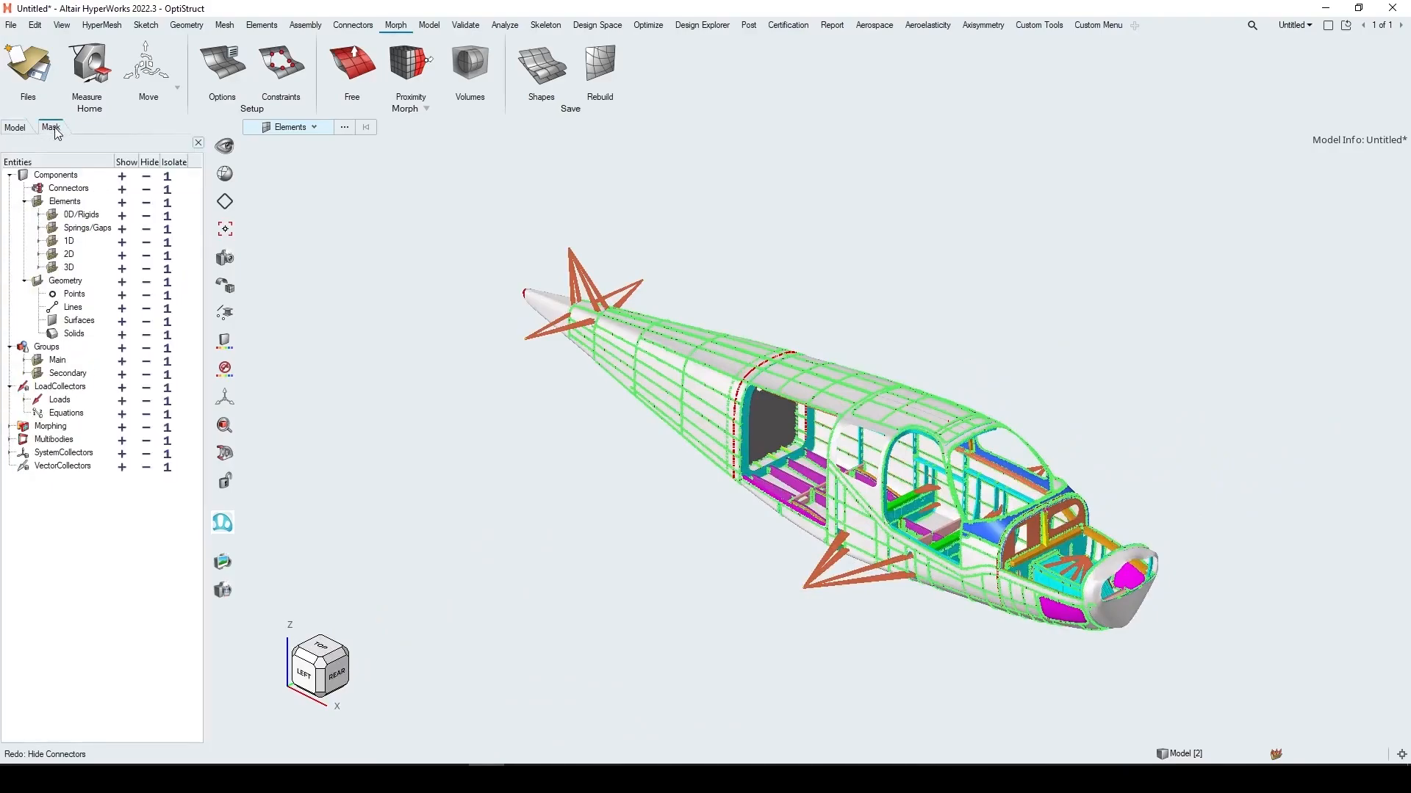
click(148, 192)
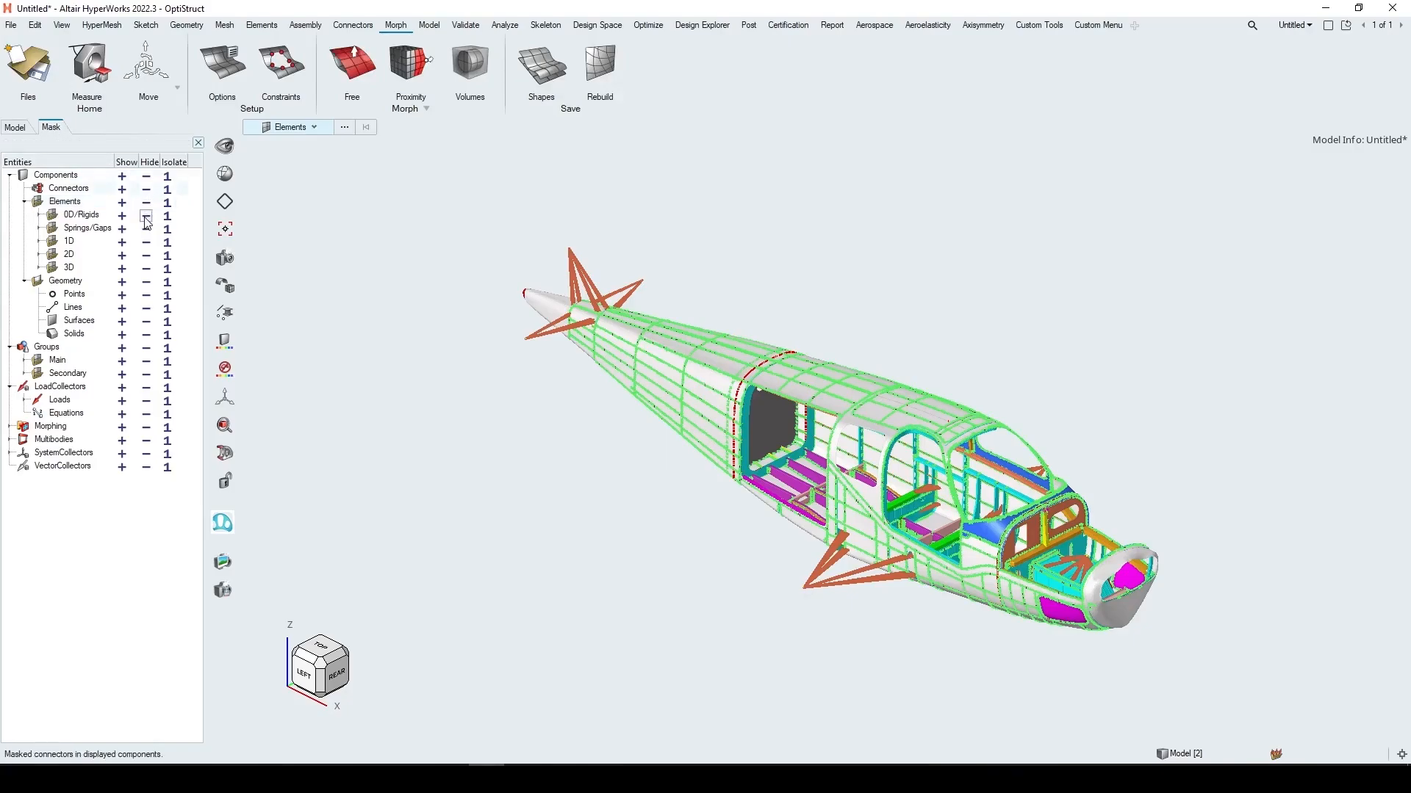
click(146, 219)
click(147, 230)
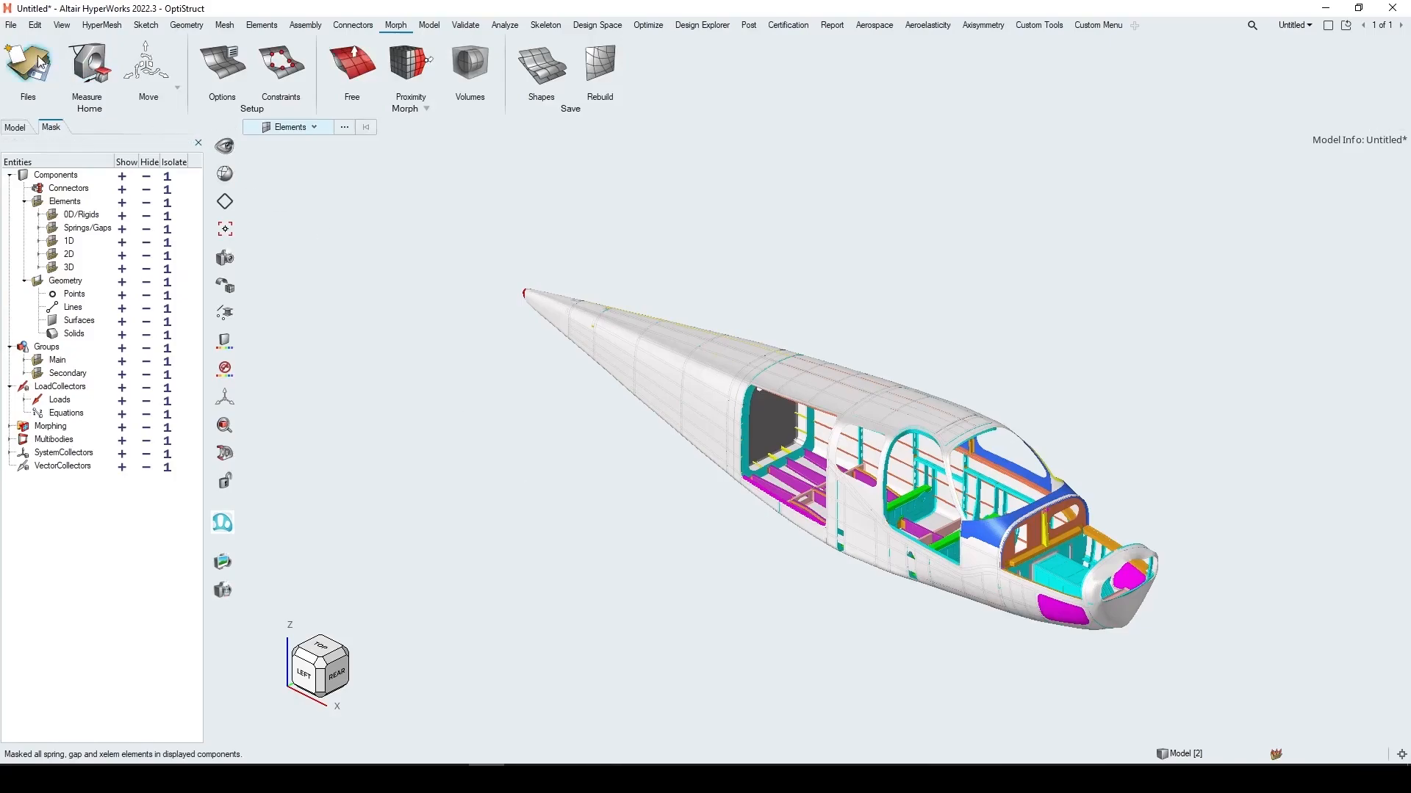
Set connector realization to Unrealize + Rerealize in the morphing preferences and apply it
click(14, 27)
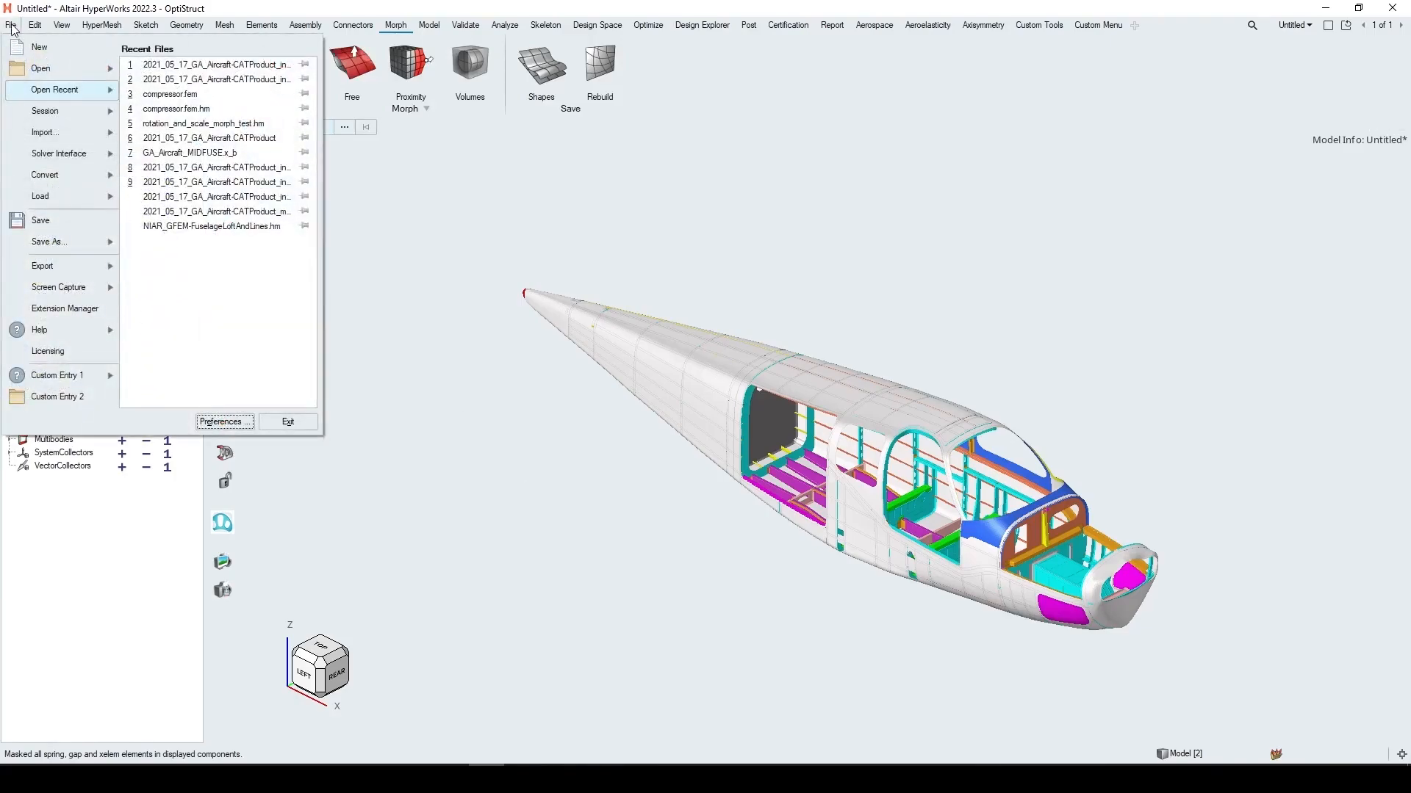
click(209, 421)
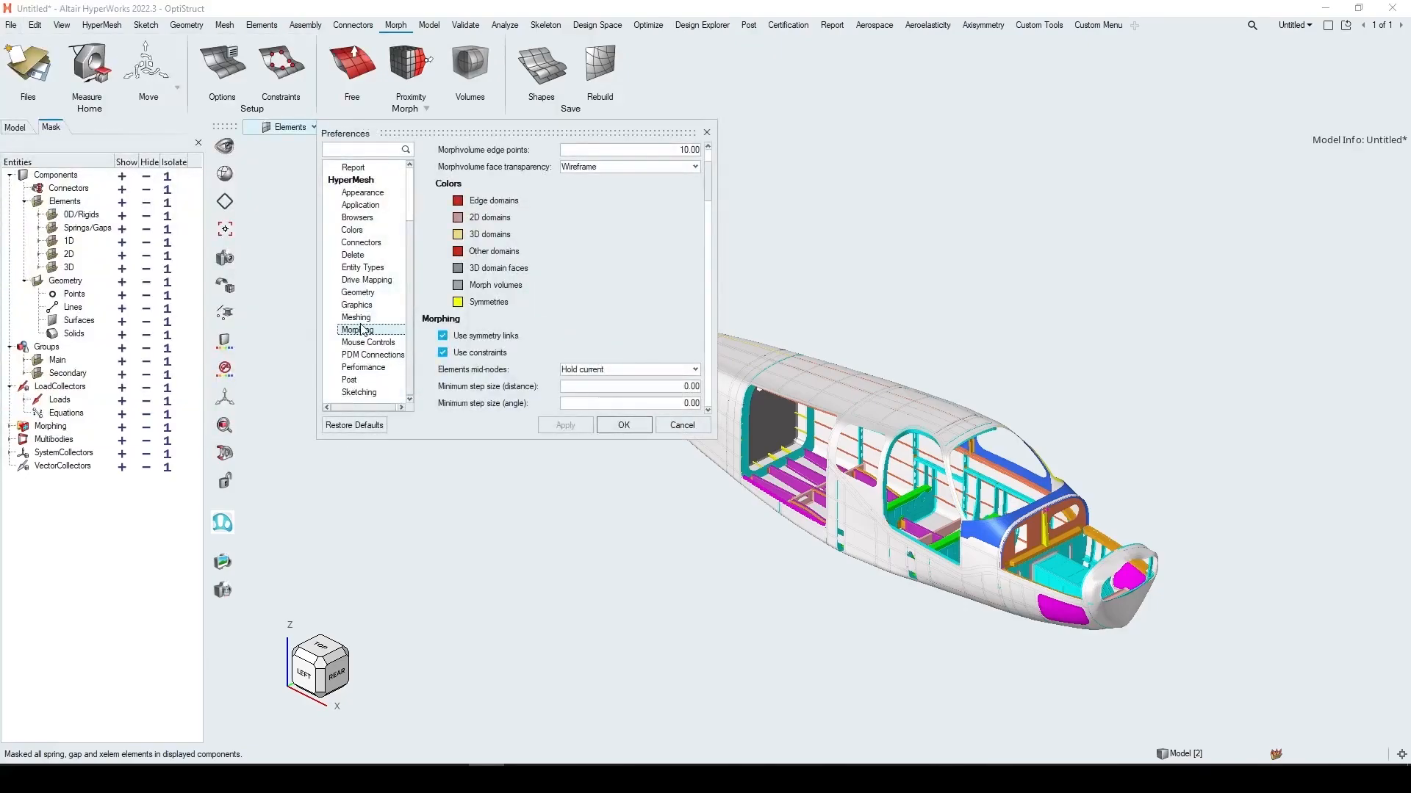
drag(707, 186, 727, 288)
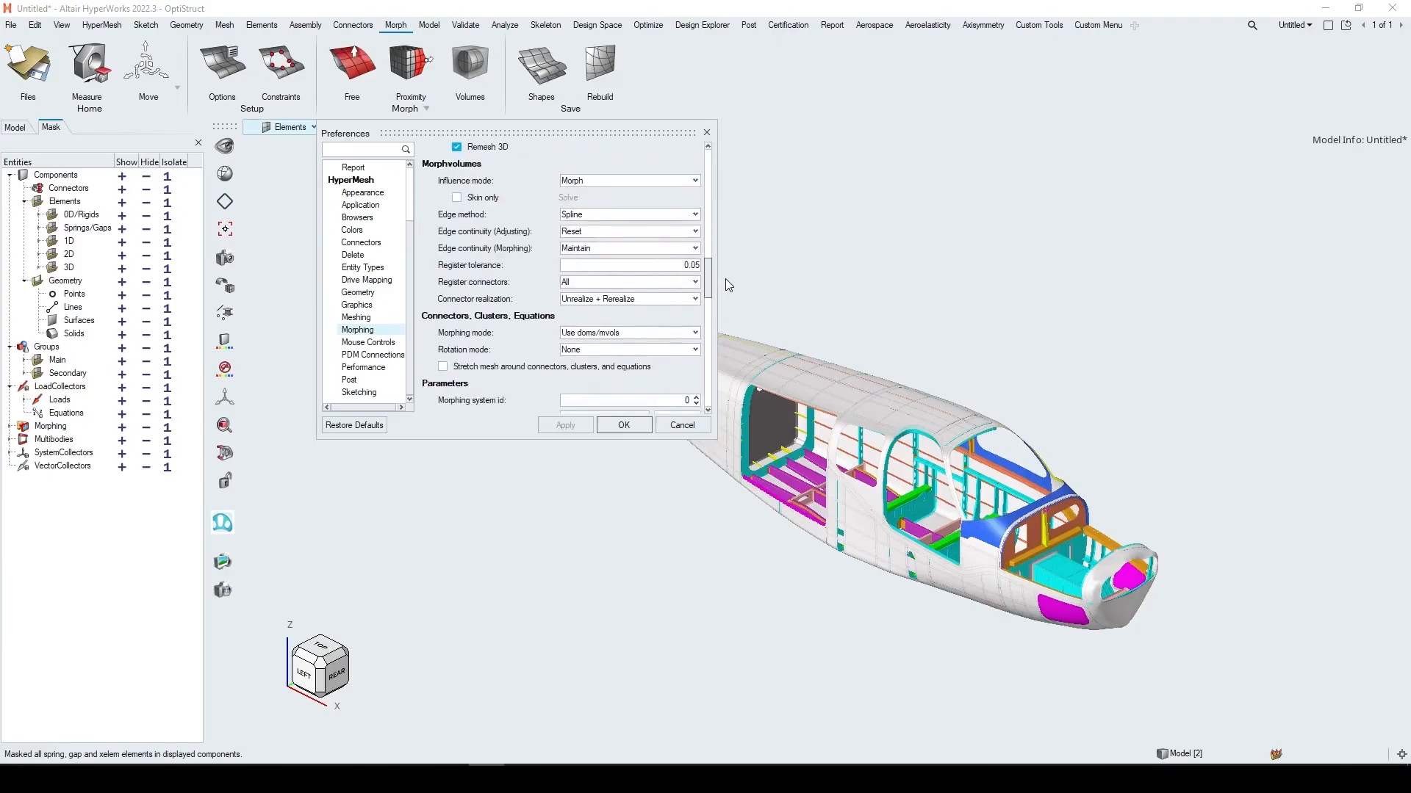
click(637, 299)
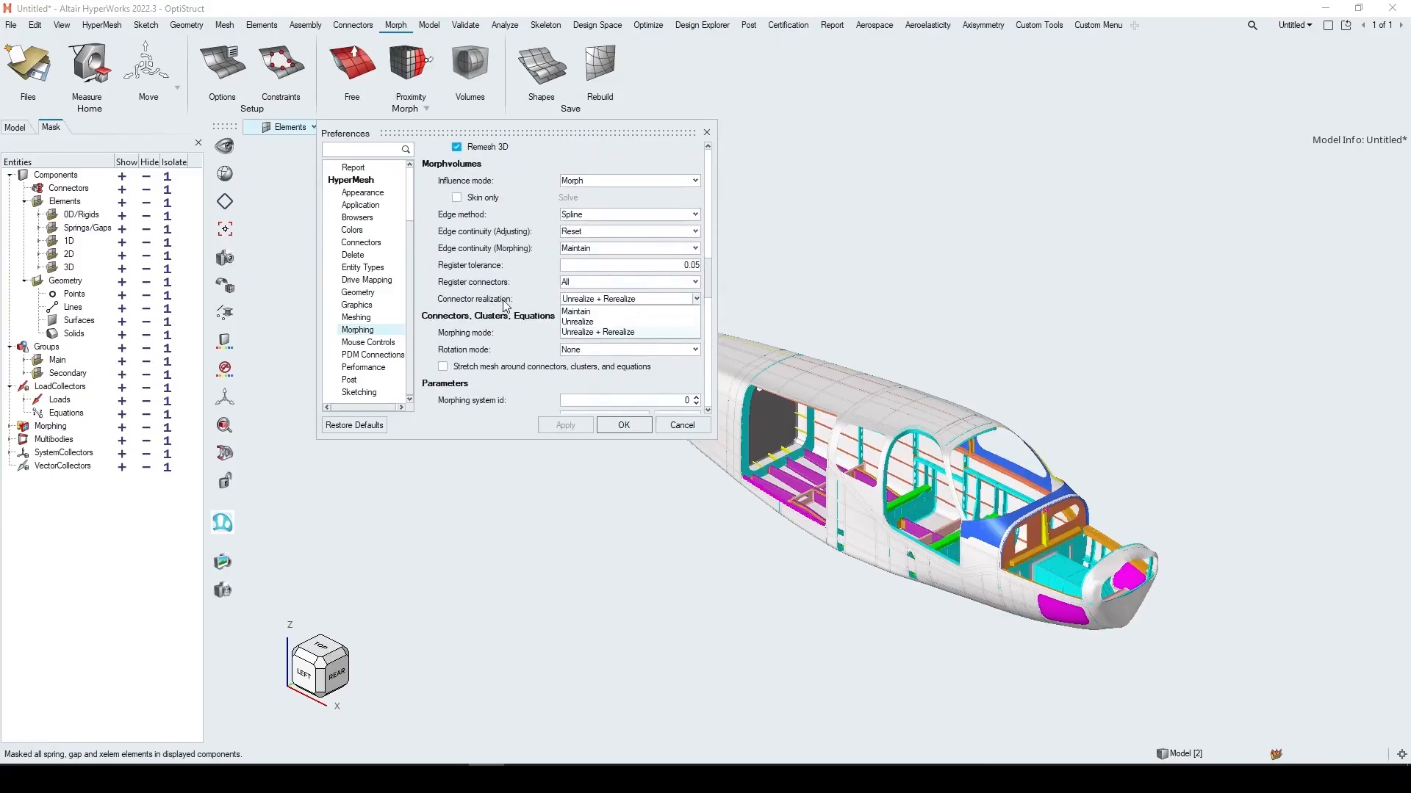
click(600, 334)
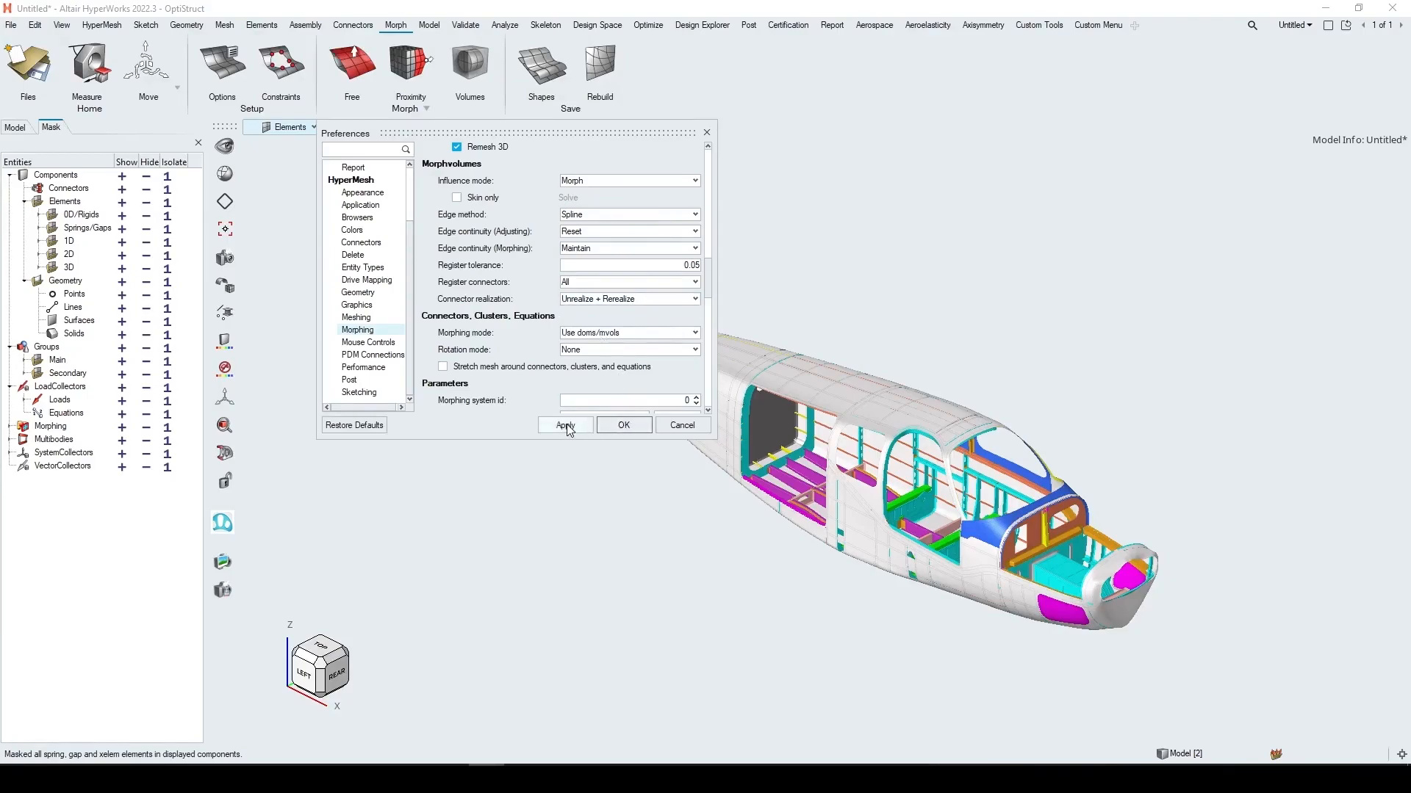
click(566, 426)
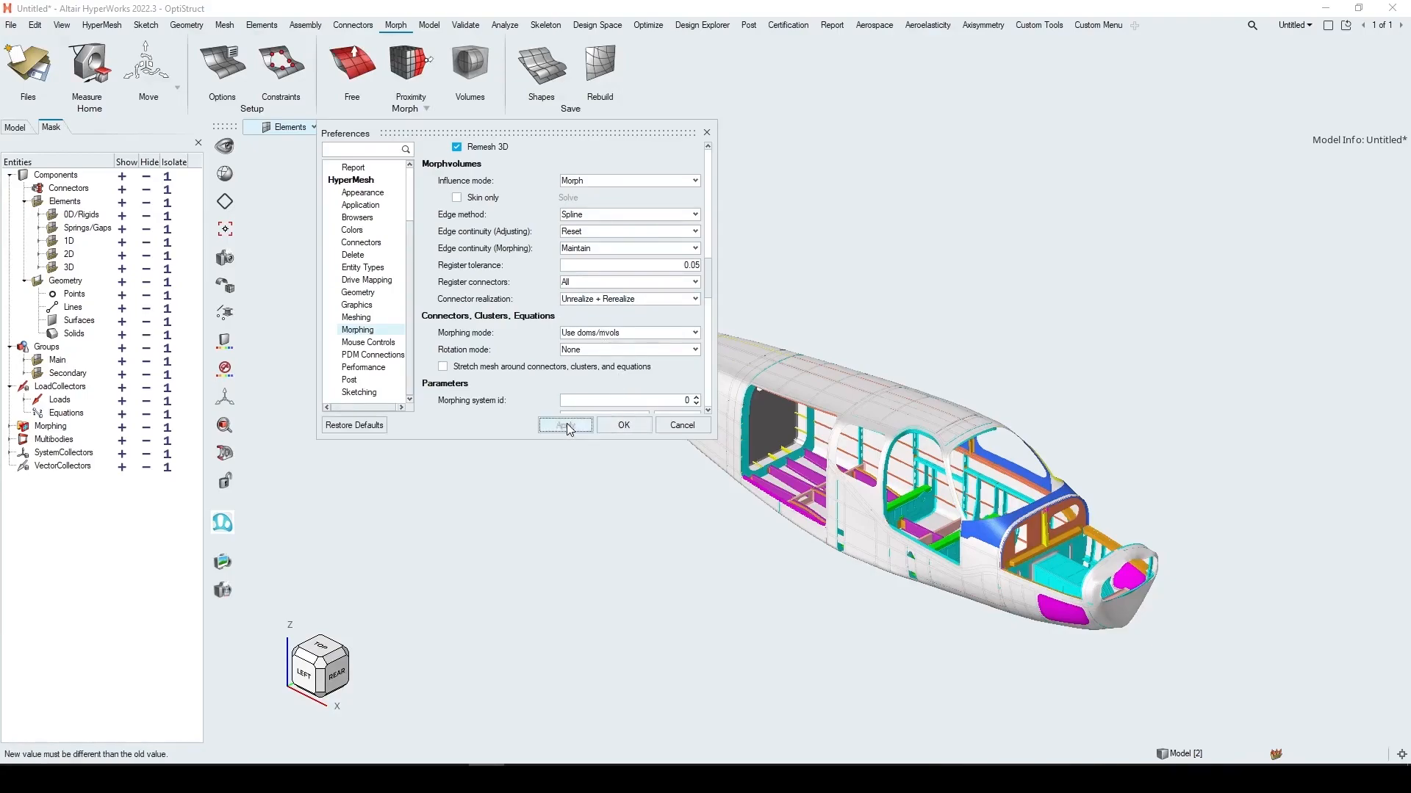
click(623, 426)
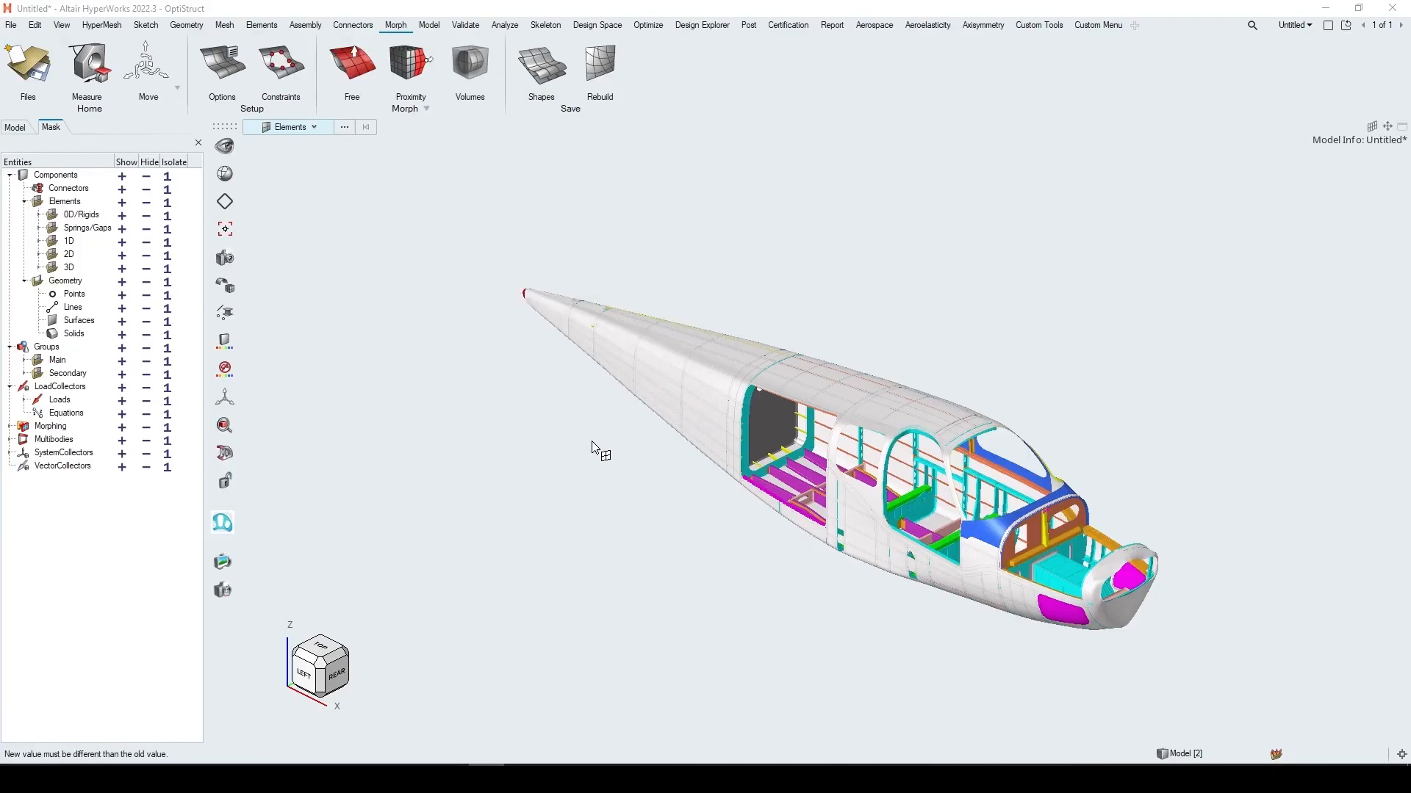
Start enclosing the fuselage in morph volumes, selecting all its elements in the left view with divisions X 5, Y 1, Z 1
click(308, 678)
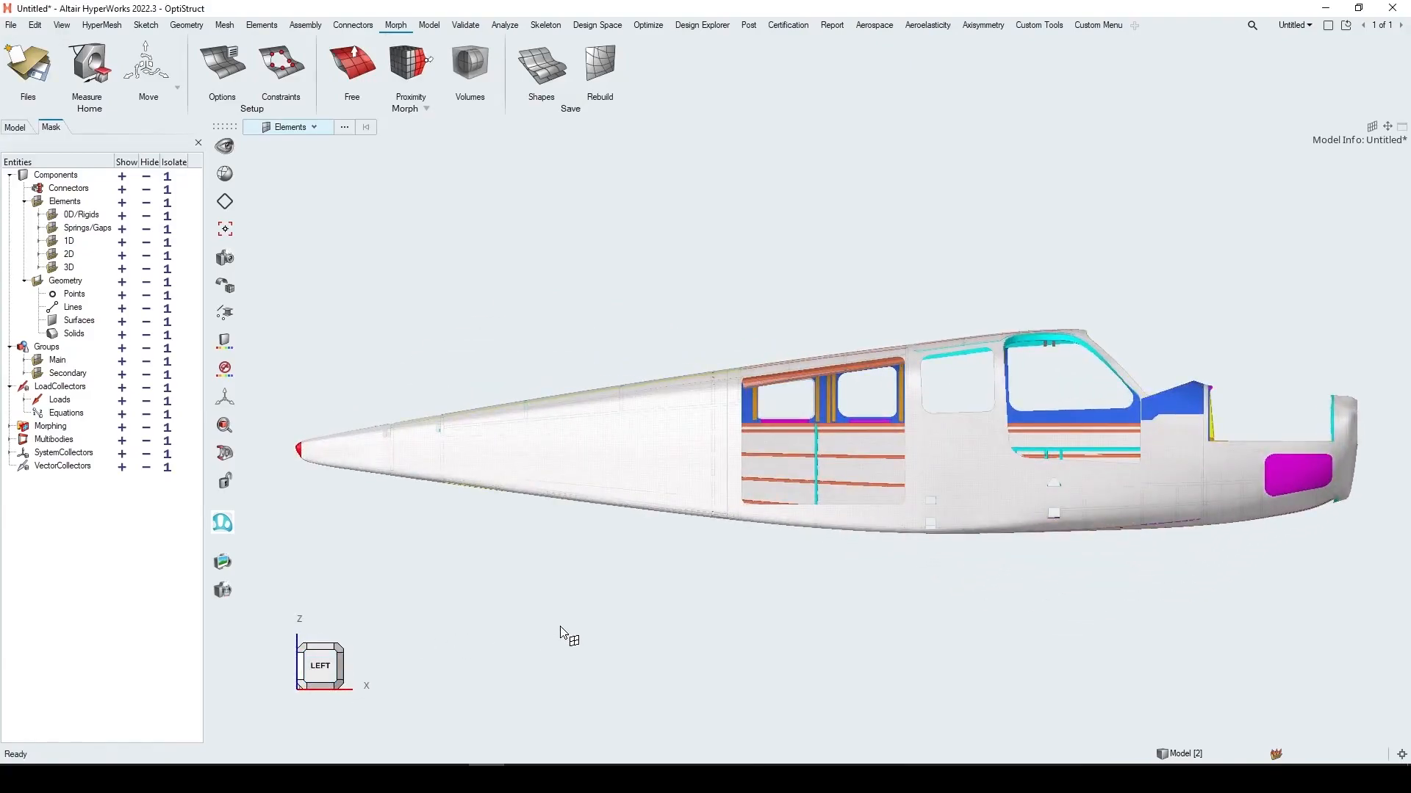
click(474, 68)
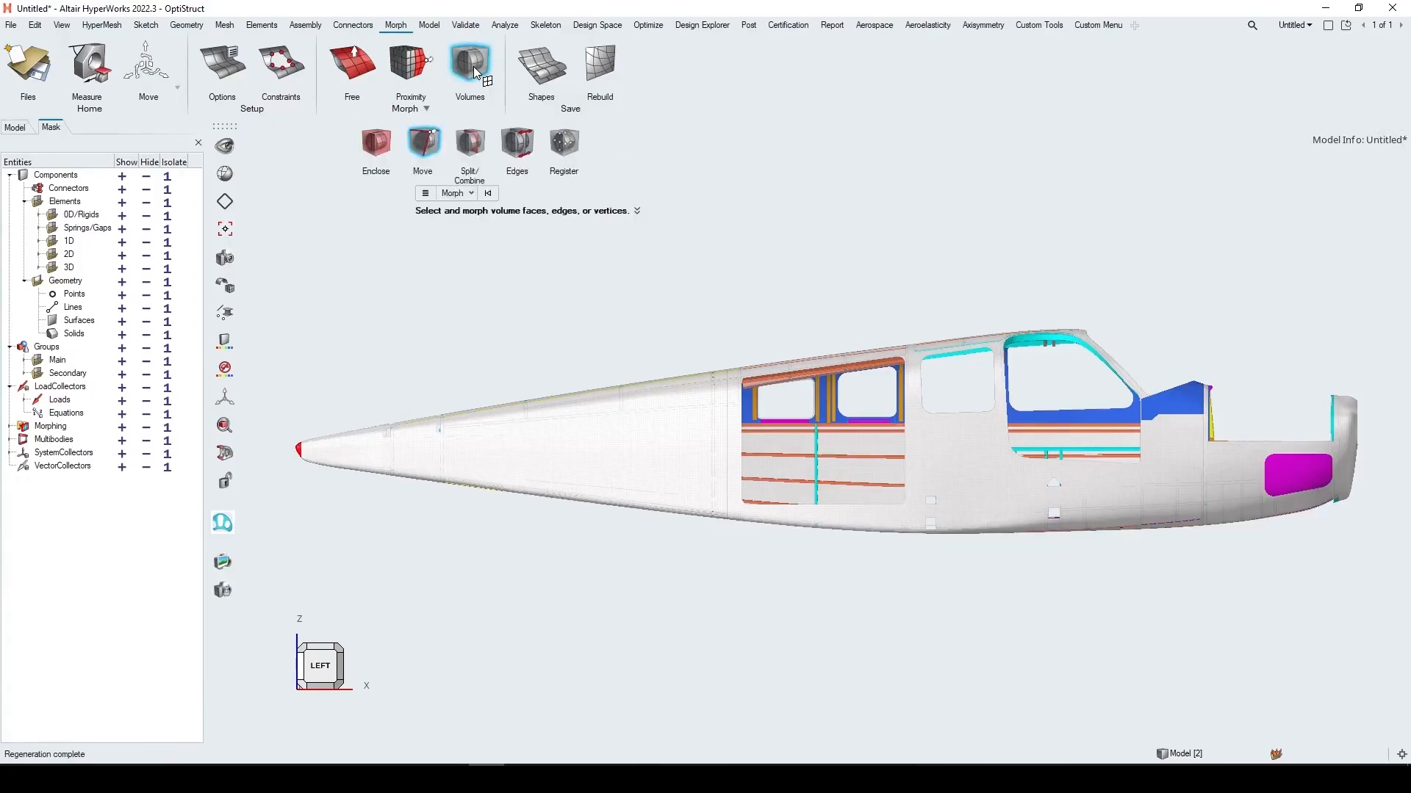
click(378, 147)
drag(268, 274, 1385, 587)
middle_click(1385, 588)
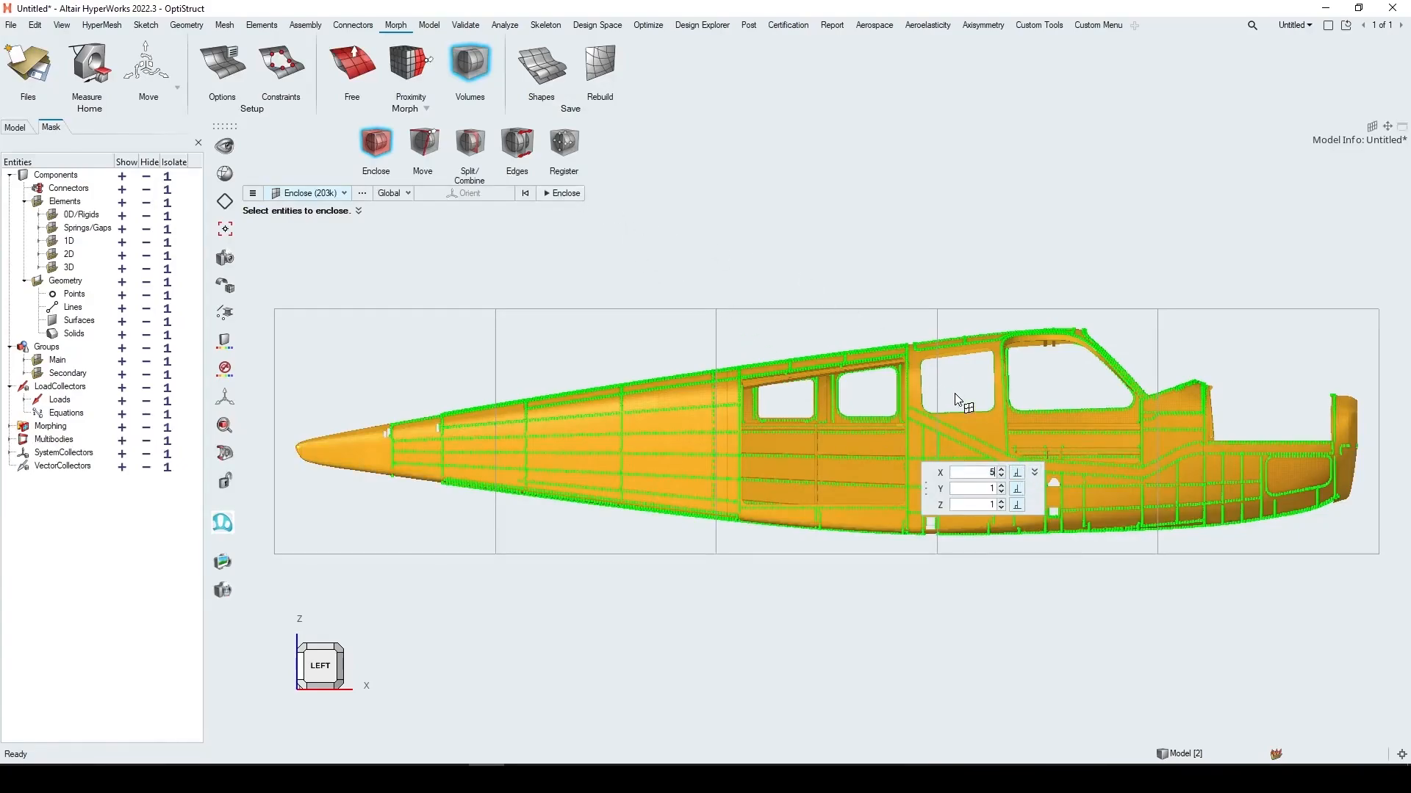
Set the enclosure buffer to 5% and create the morph volumes around the fuselage
click(1036, 475)
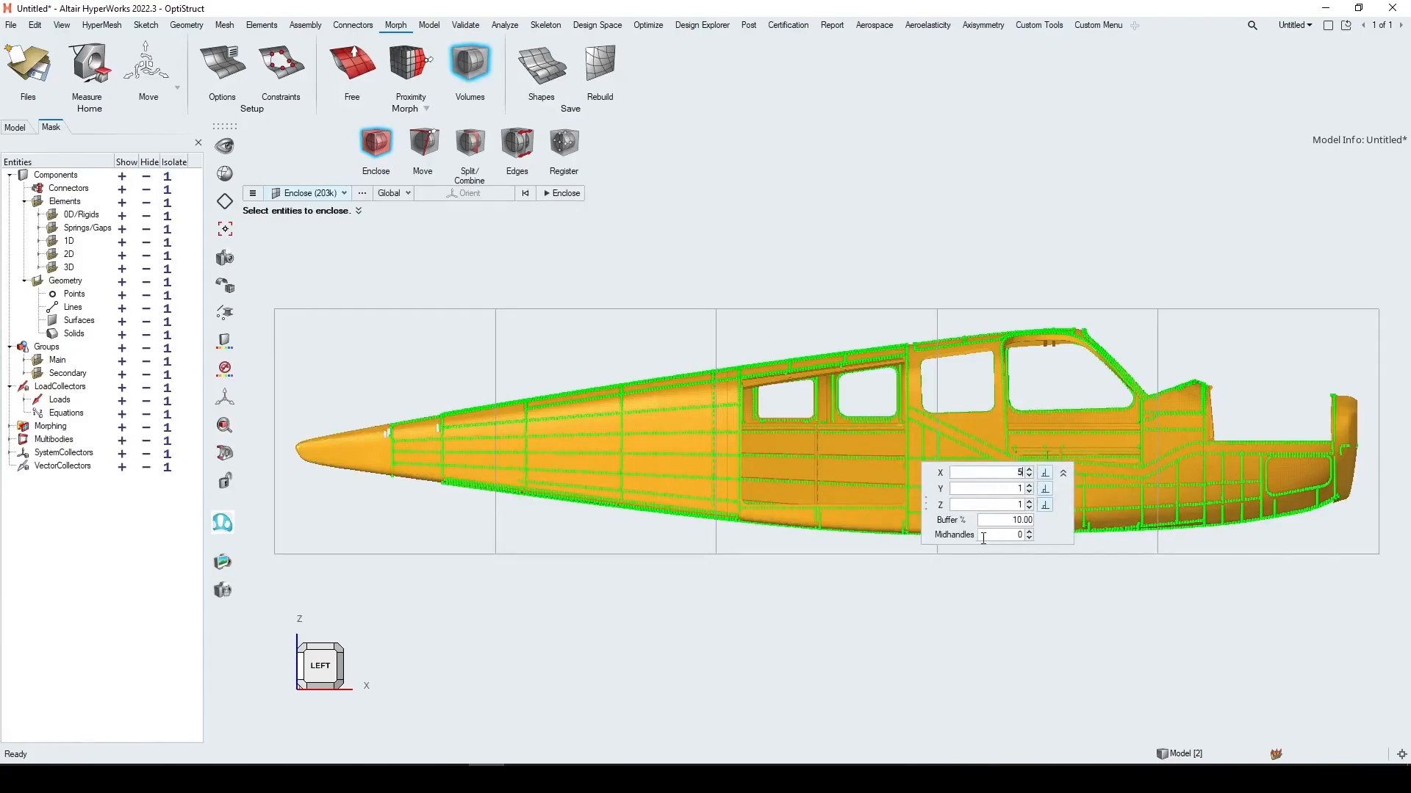
click(1011, 522)
key(BackSpace)
key(BackSpace)
key(BackSpace)
key(BackSpace)
key(BackSpace)
text(5.00)
key(Return)
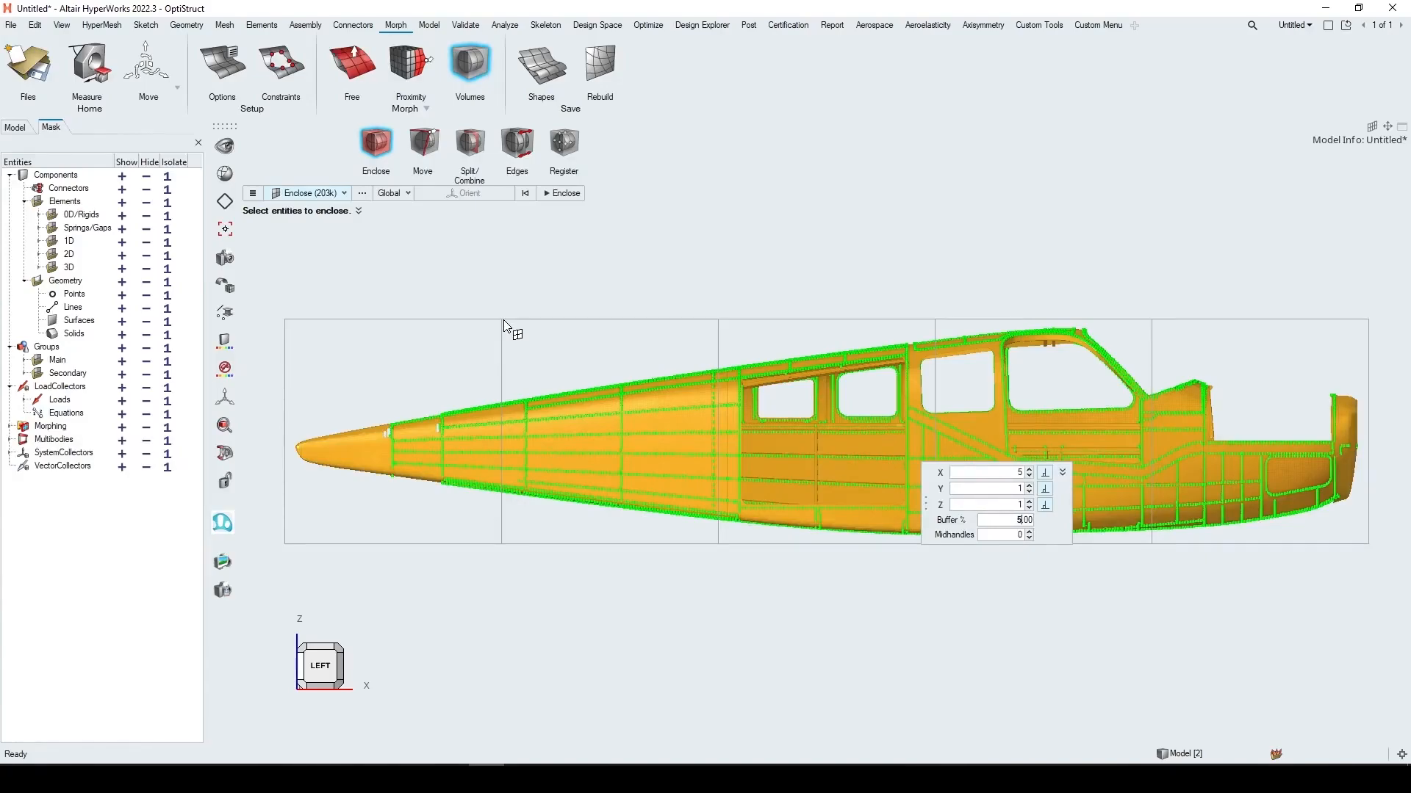
click(566, 193)
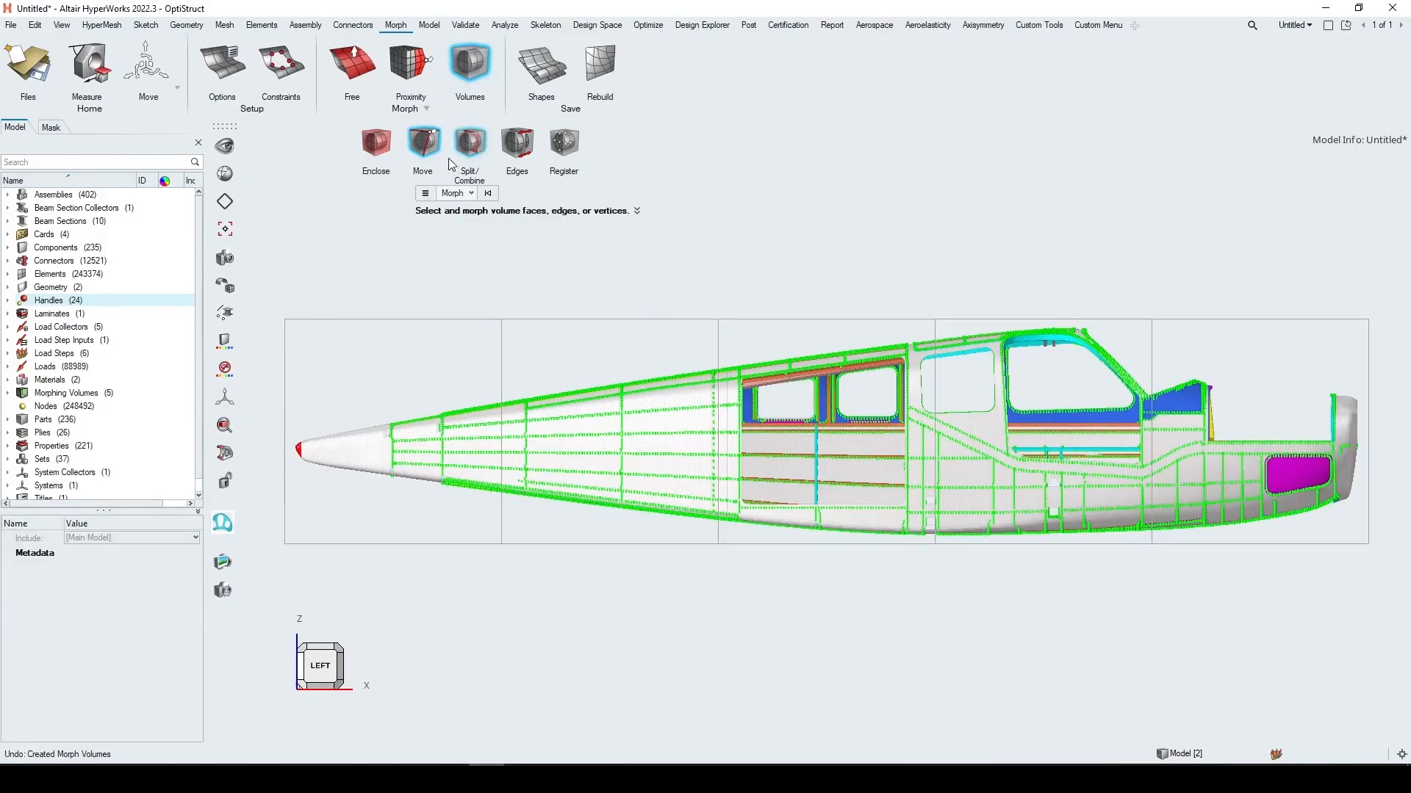
Switch the volume move mode to Adjust Volumes and inspect the volume boxes and their handles around the fuselage
click(471, 194)
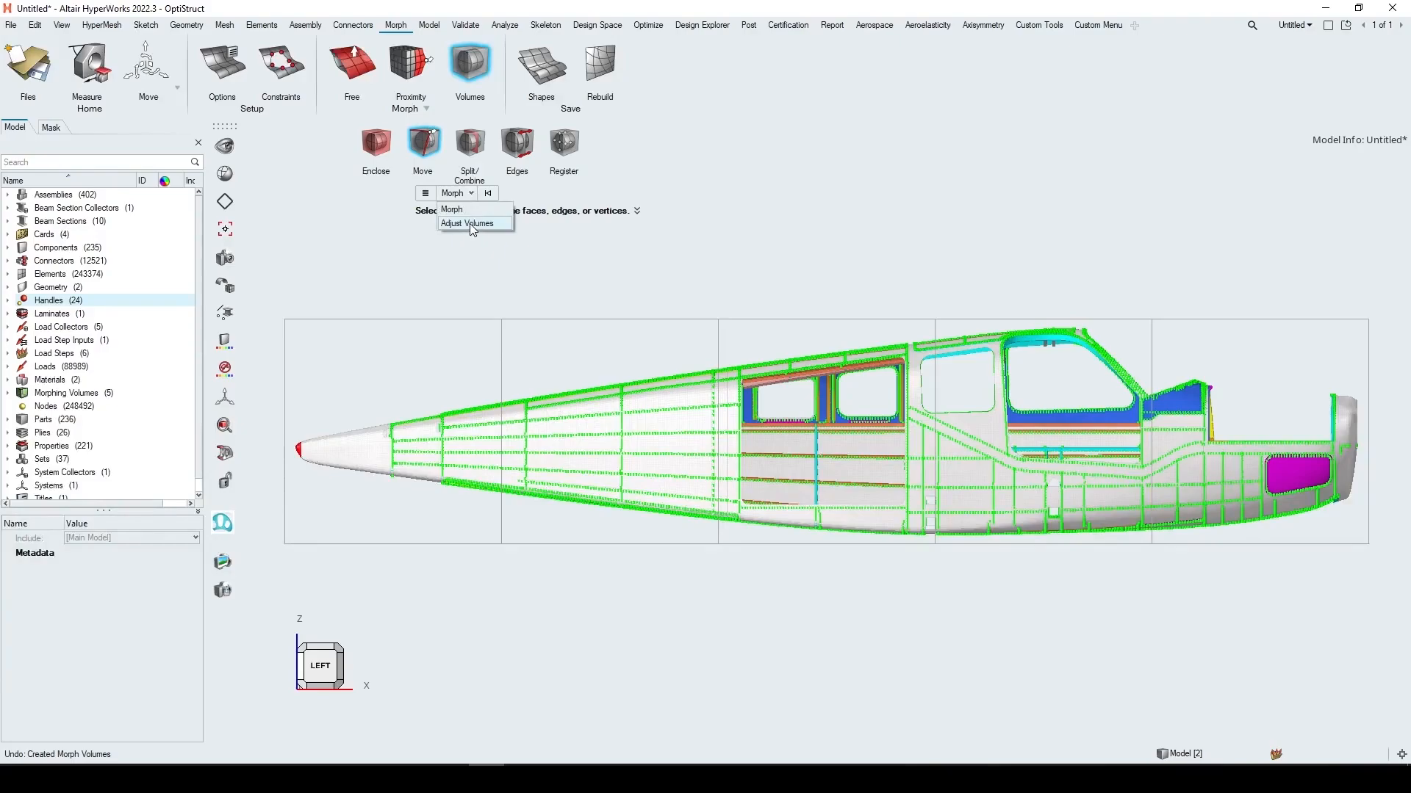
click(470, 224)
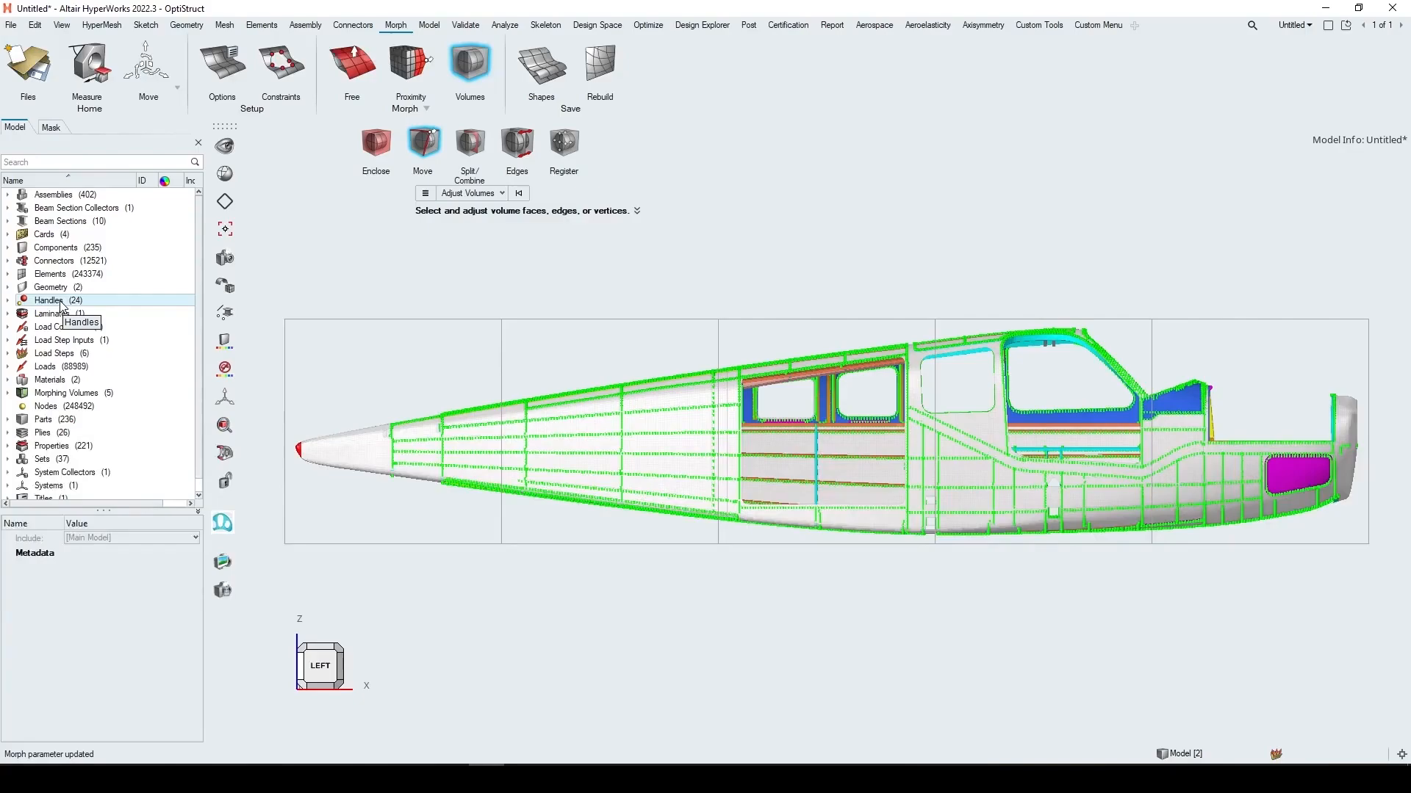
key(s)
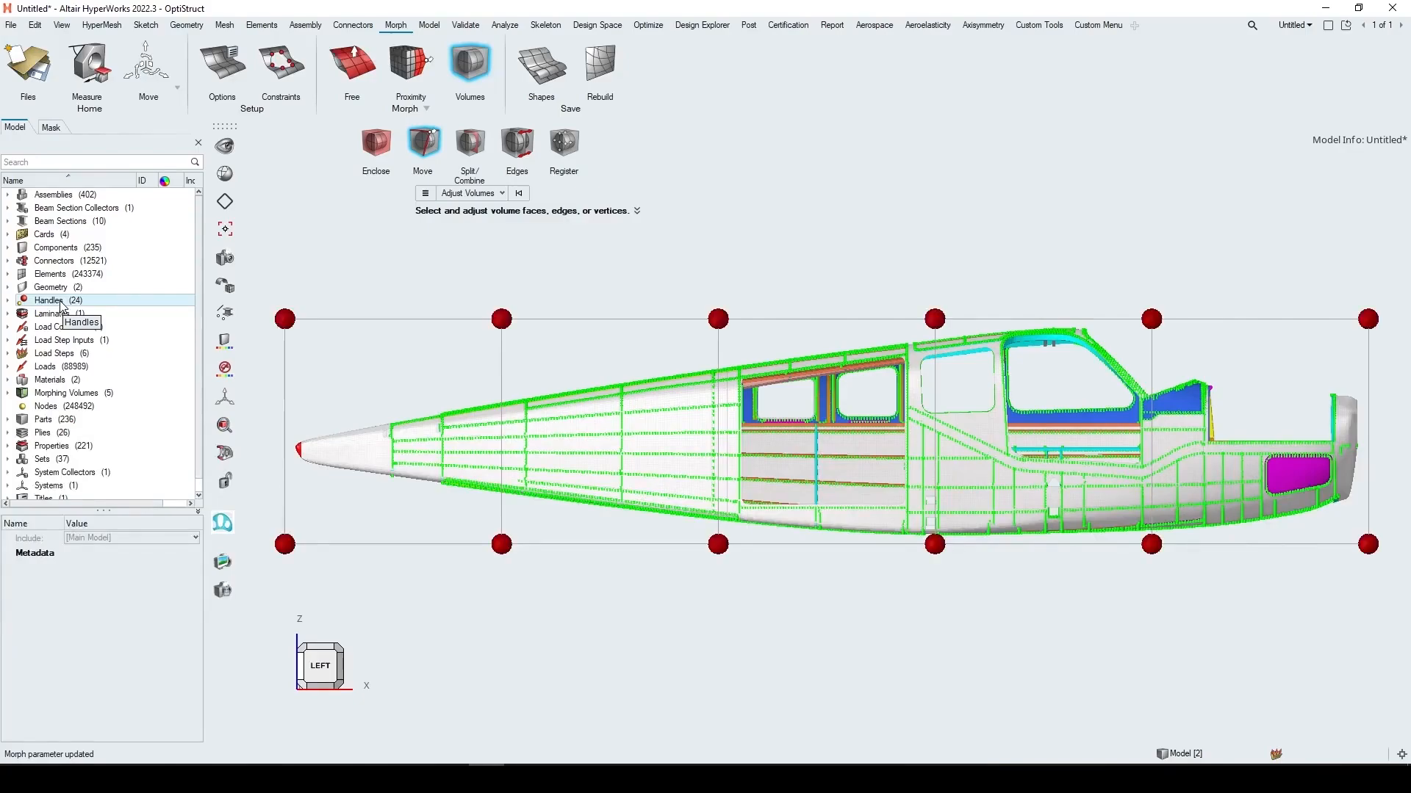
middle_drag(837, 438, 771, 478)
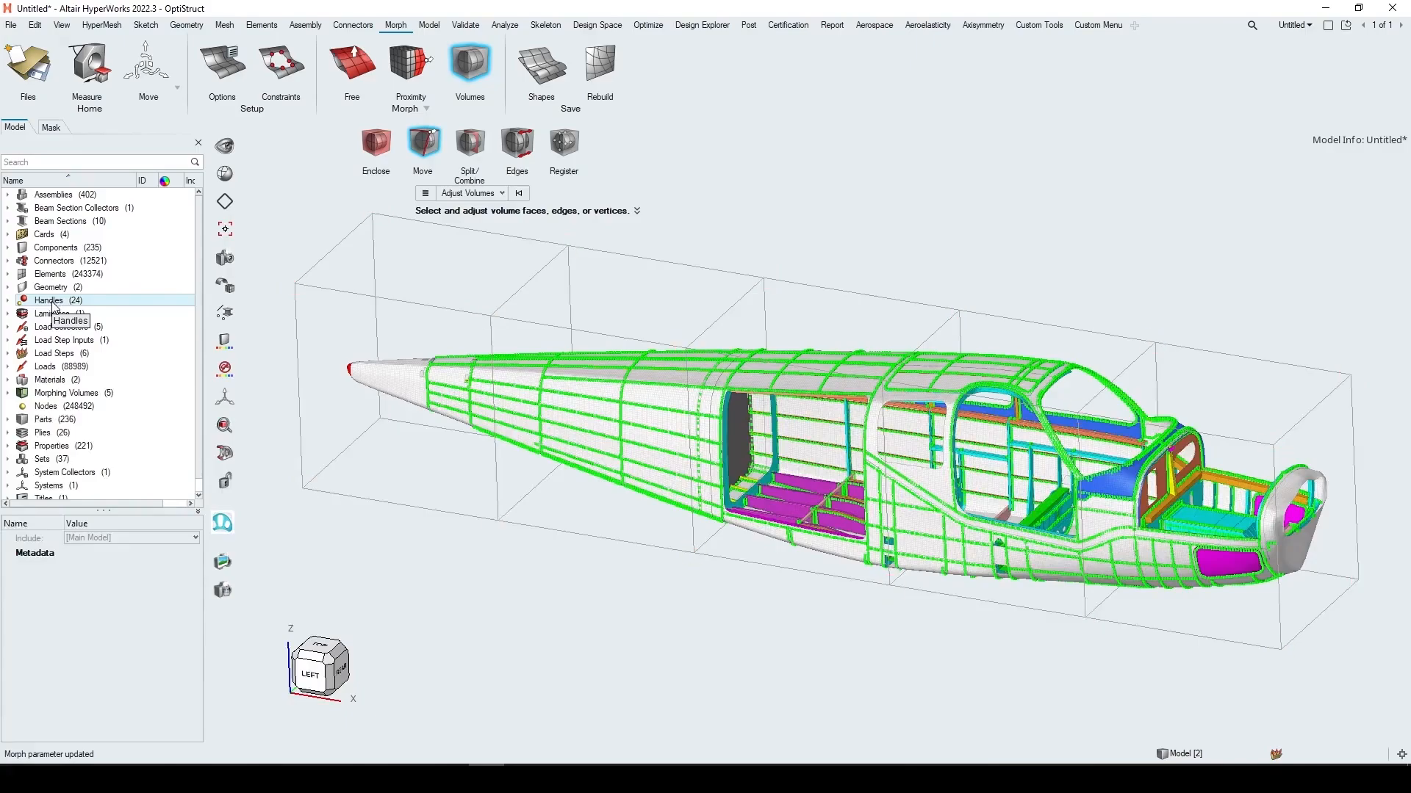
click(307, 682)
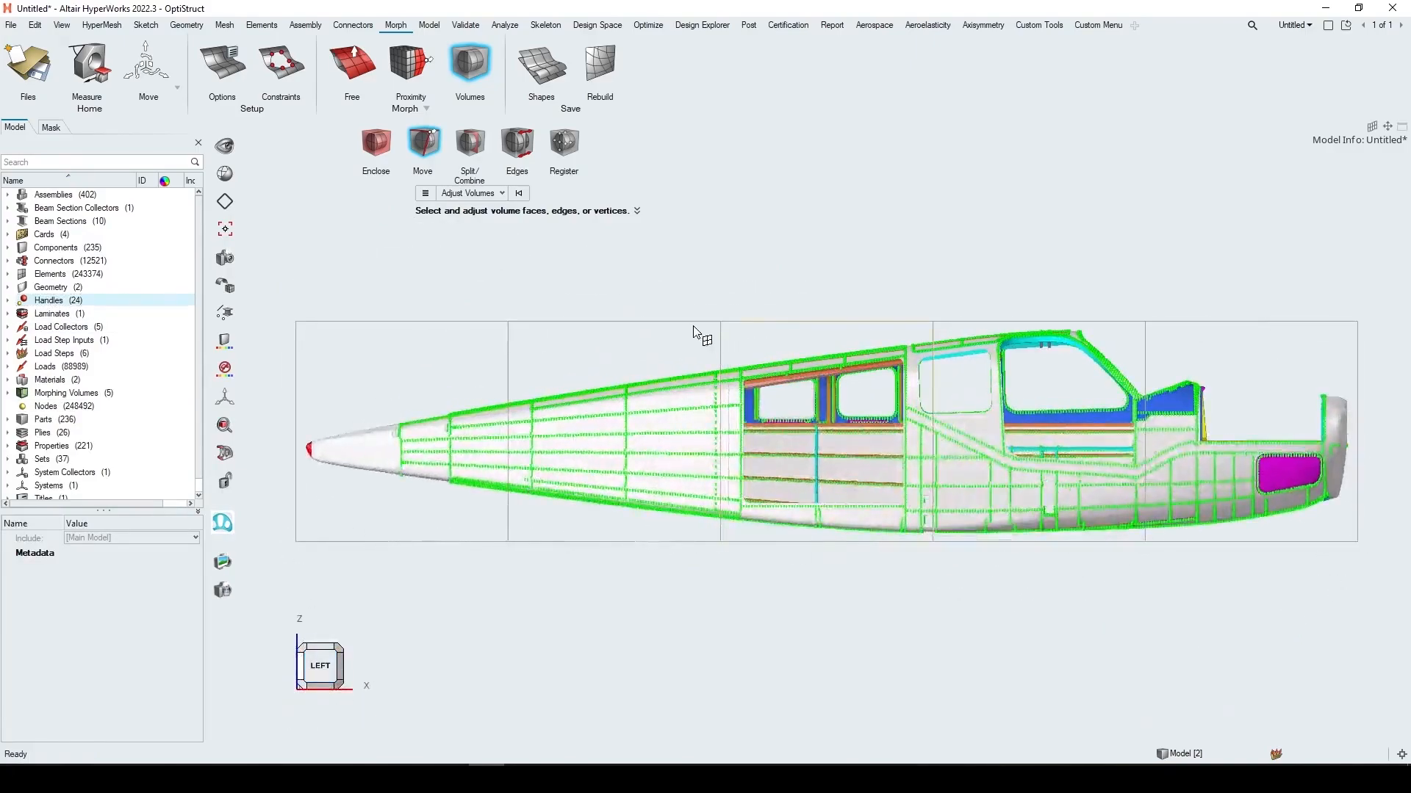
Move the volume division nearest the nose, just ahead of the windshield, by about -789 along X and accept it
drag(1098, 288, 1177, 589)
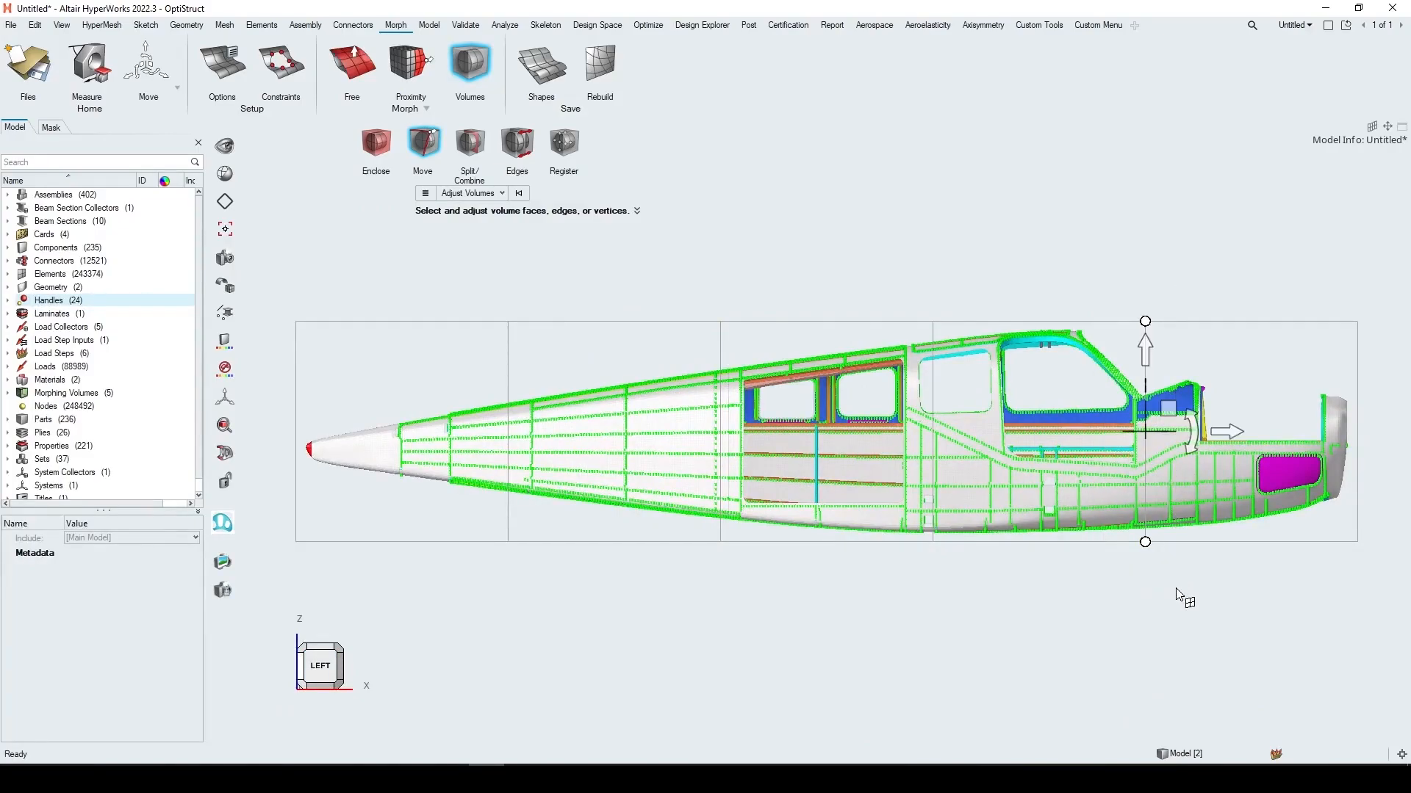
click(1232, 439)
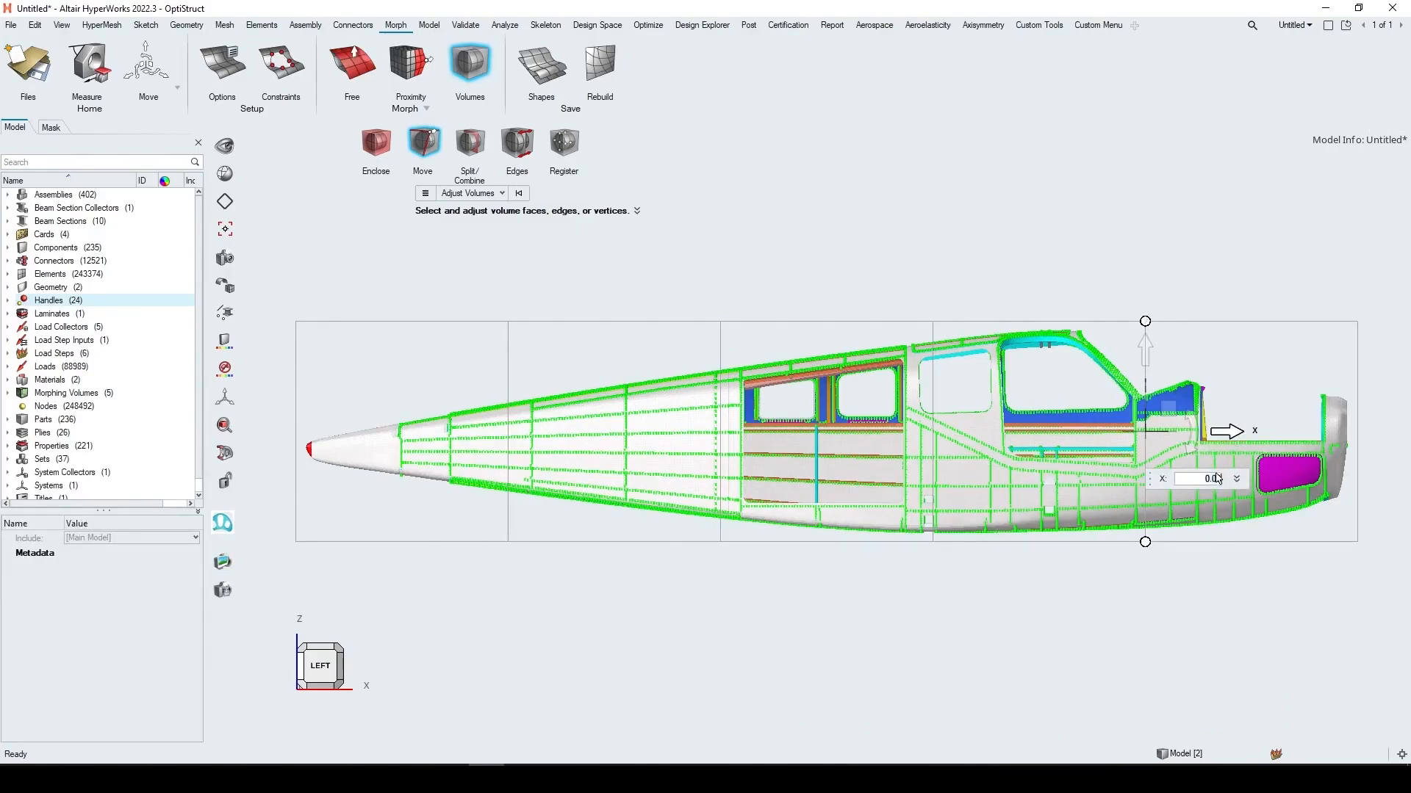
drag(1236, 435, 1041, 428)
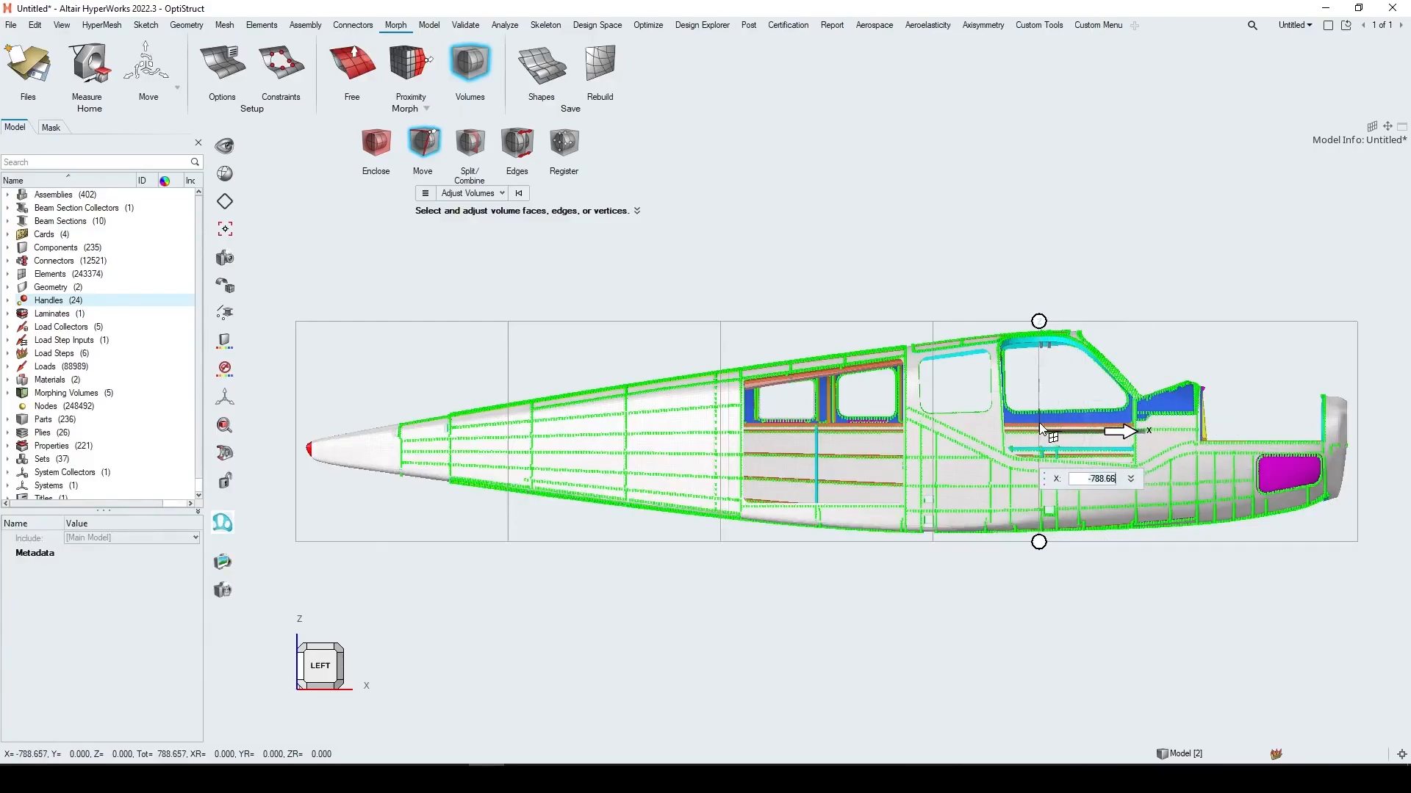
click(1048, 603)
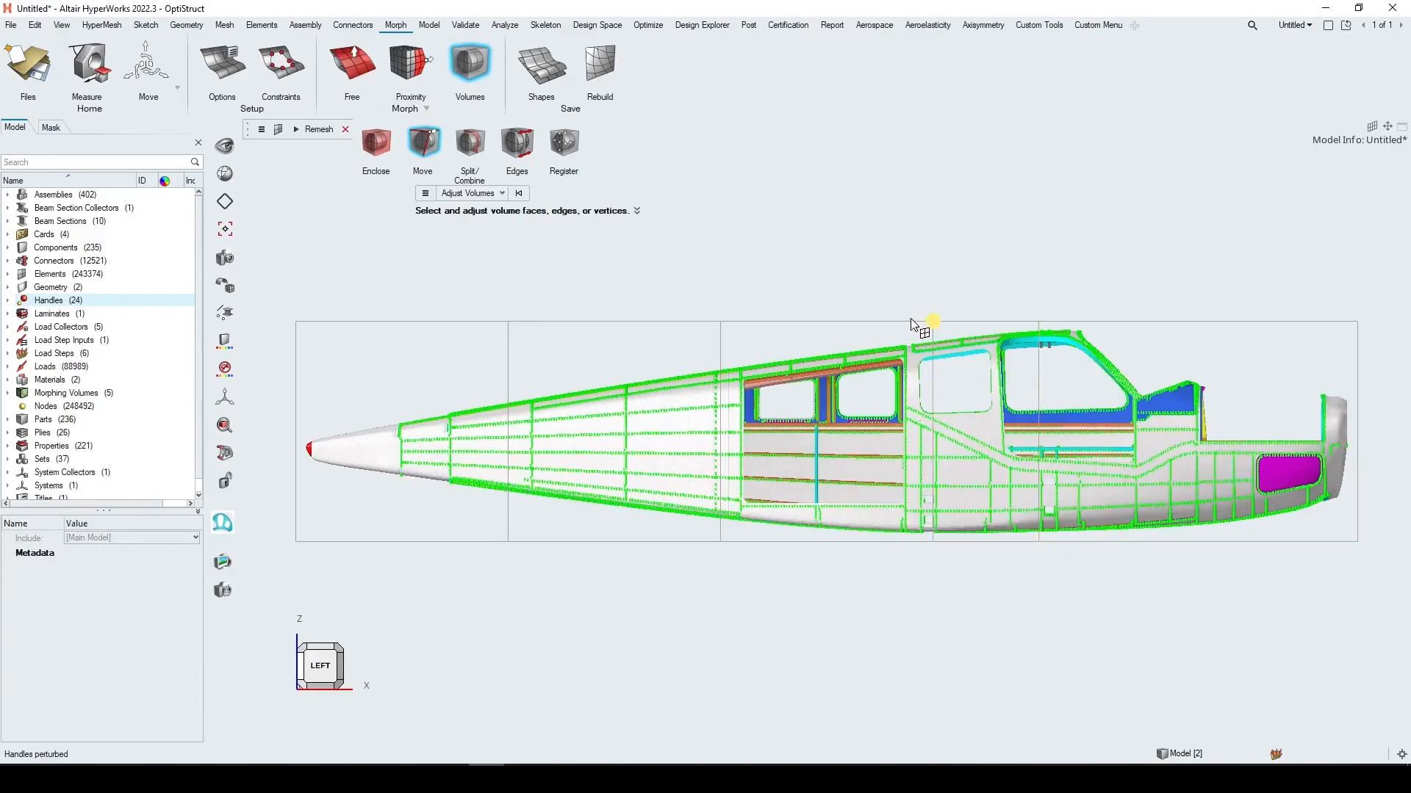
Move the volume division just ahead of the rear cabin windows by about 596.82 along X and accept it
click(975, 612)
click(1011, 434)
mouse_move(1013, 435)
mouse_down()
mouse_move(1058, 434)
mouse_move(1013, 433)
mouse_up()
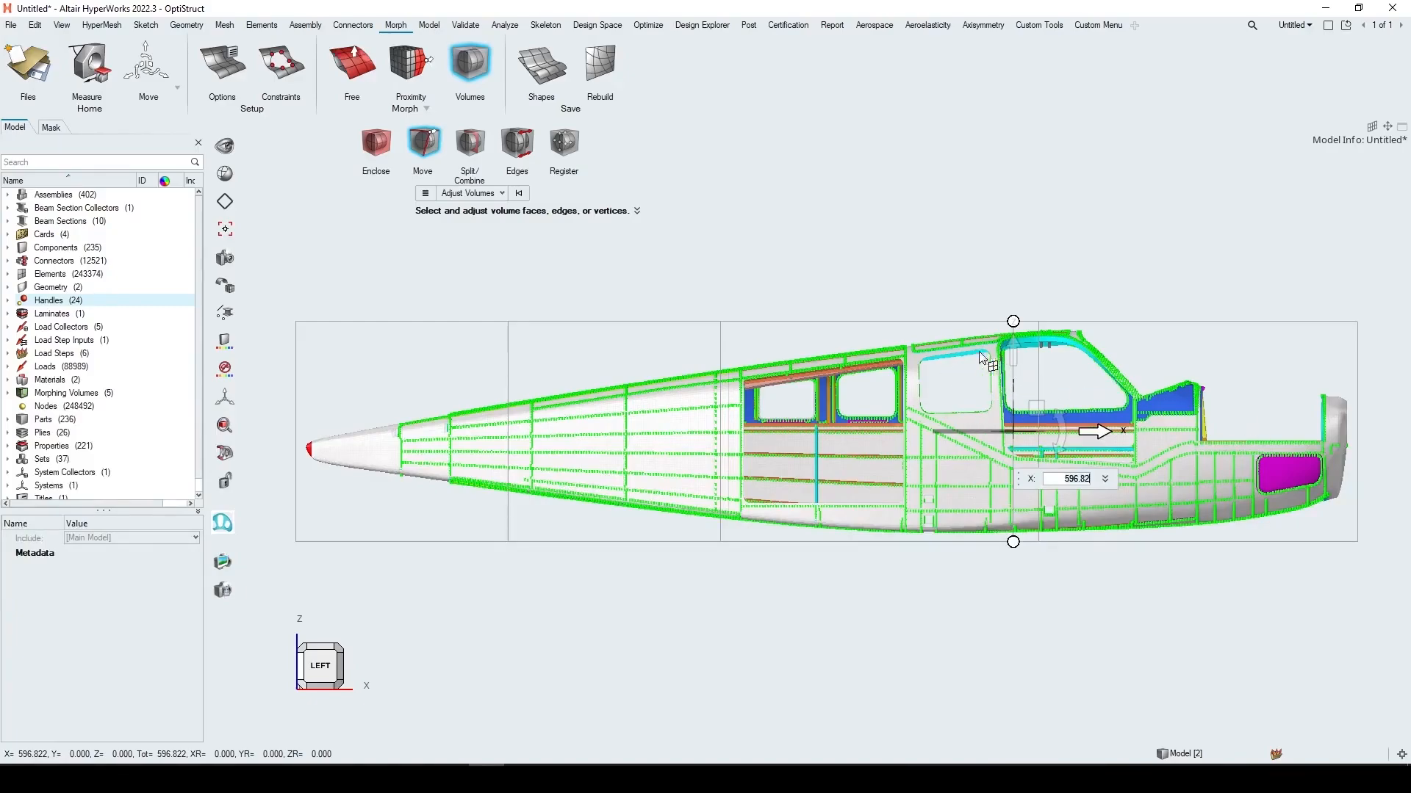
click(938, 369)
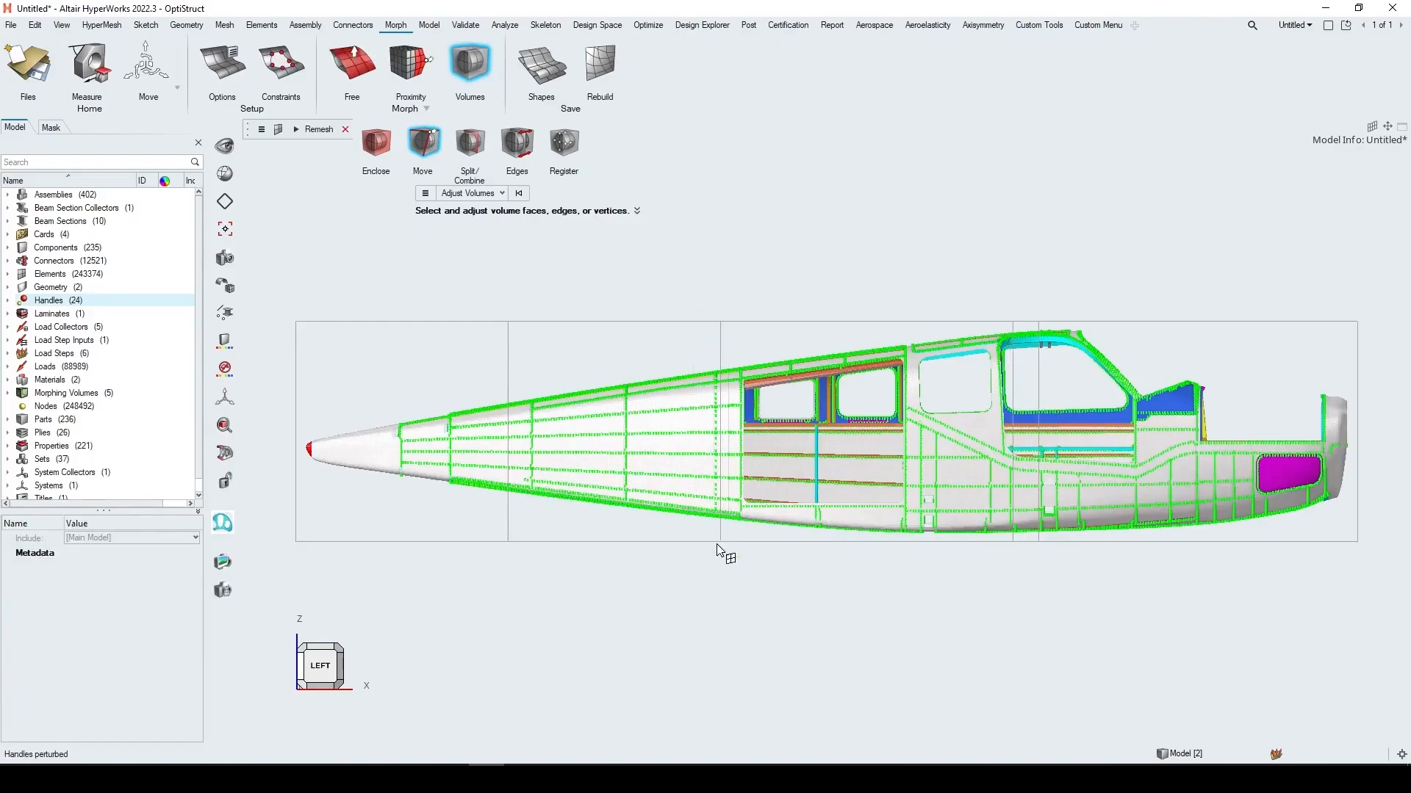
Move the volume division just behind the rear cabin opening by about 1938.68 along X and accept it
click(737, 586)
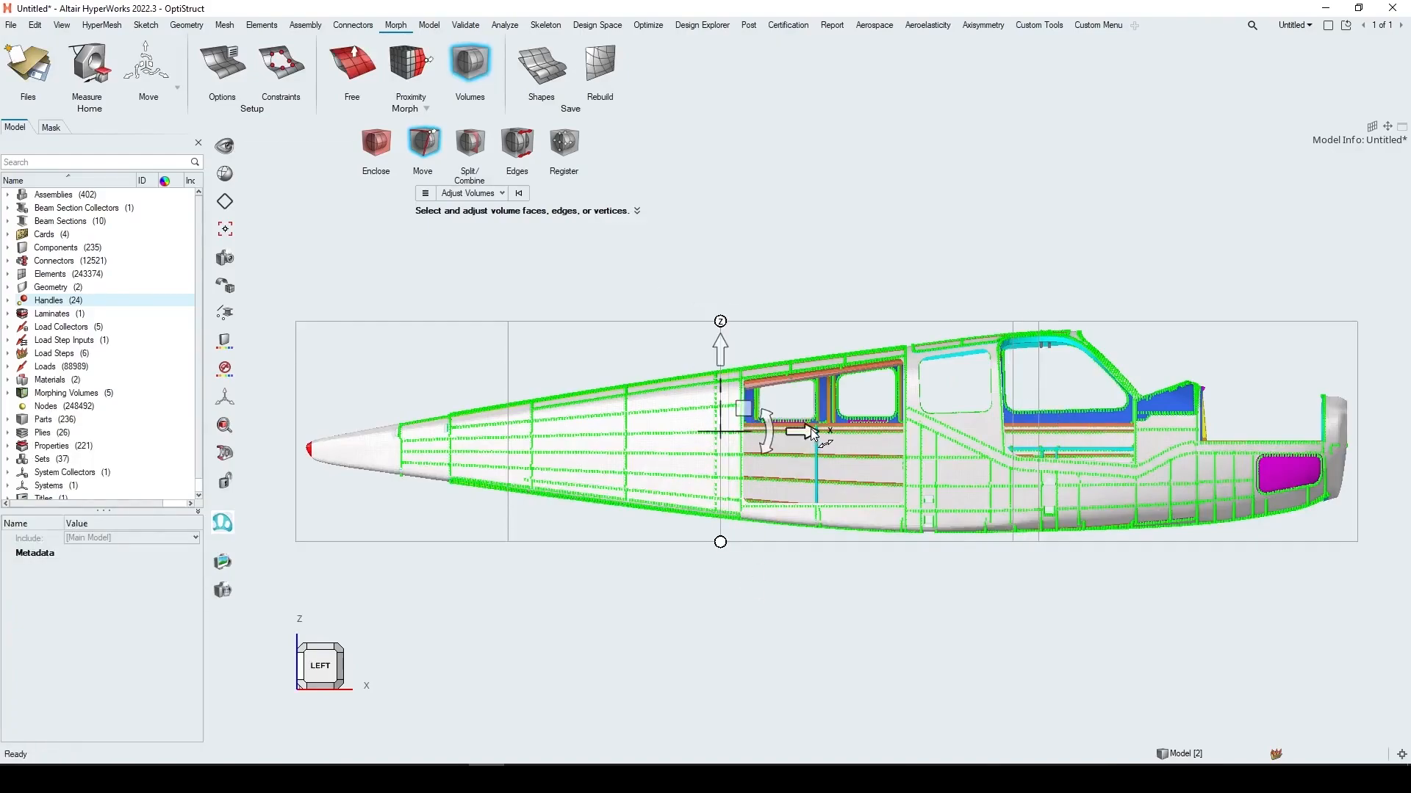
drag(812, 432, 983, 420)
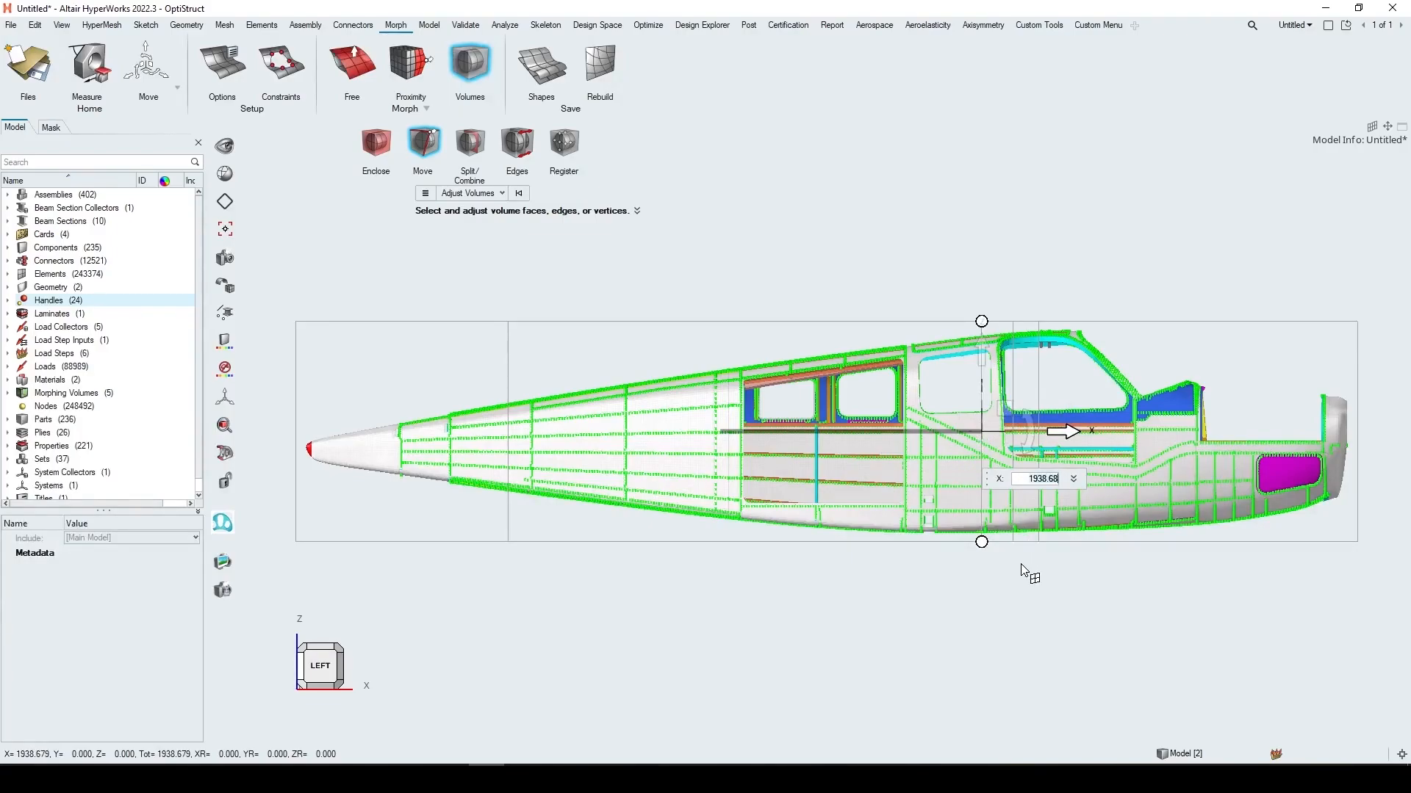
click(577, 360)
Move the rearmost internal volume division, across the tail cone, by about 3116.96 along X and accept it
click(508, 353)
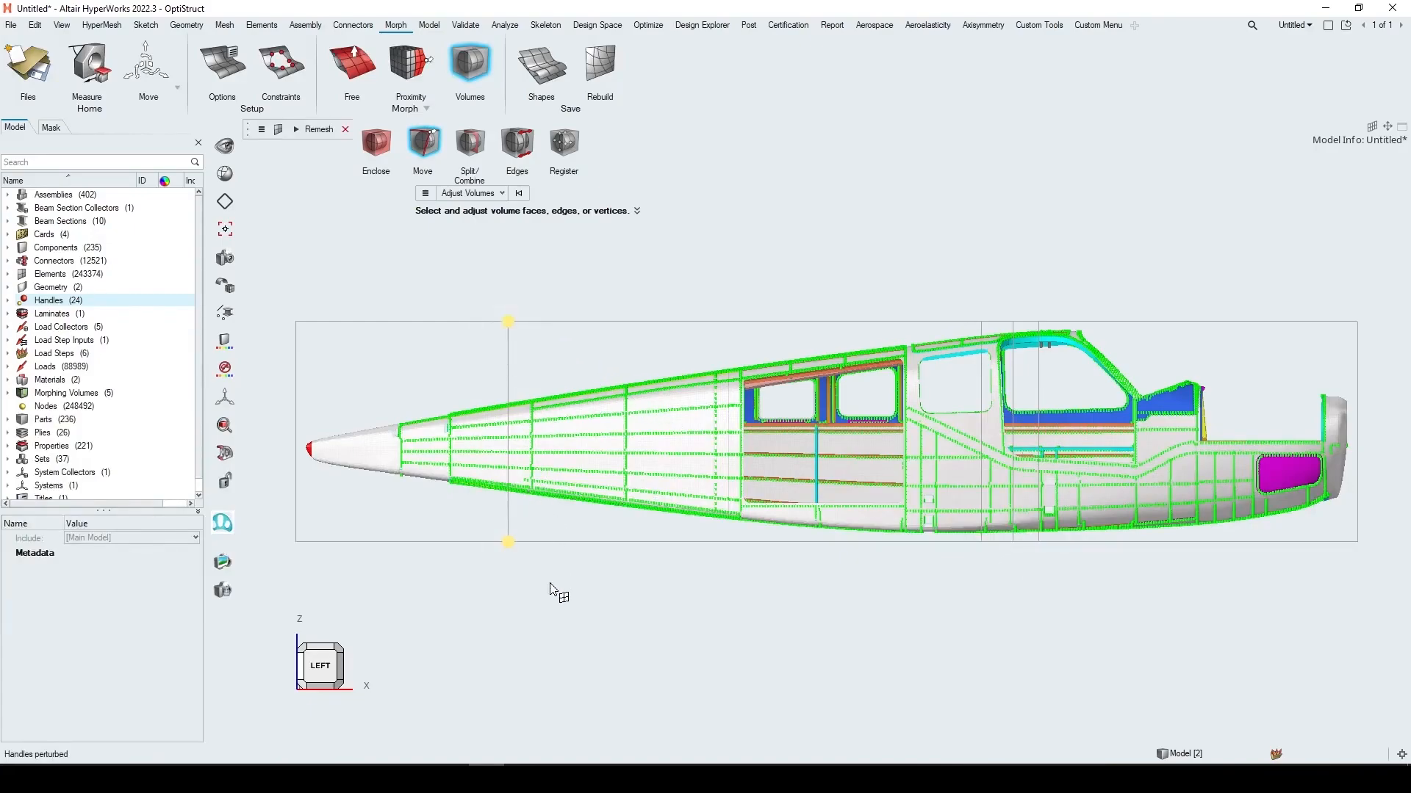
drag(595, 432, 976, 443)
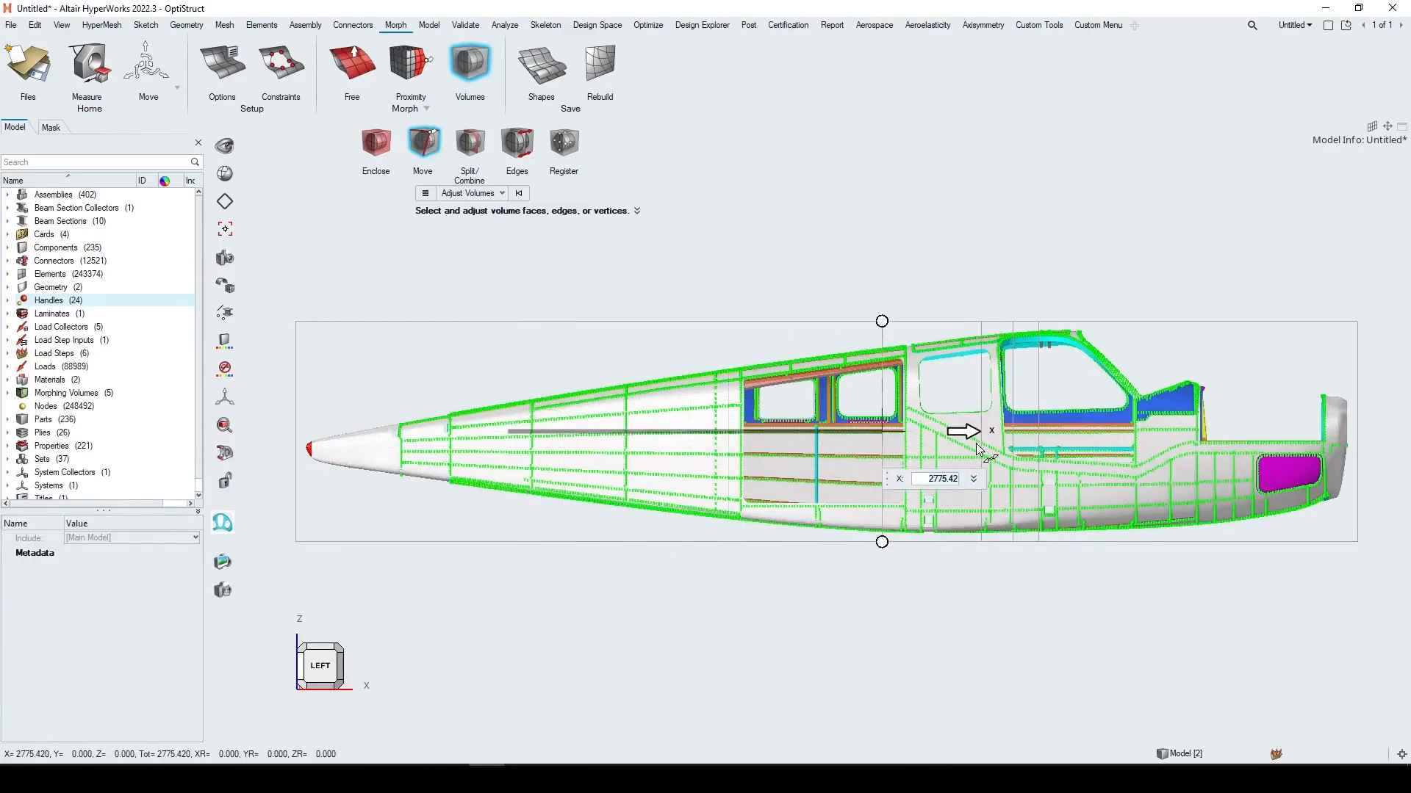
drag(934, 443, 928, 438)
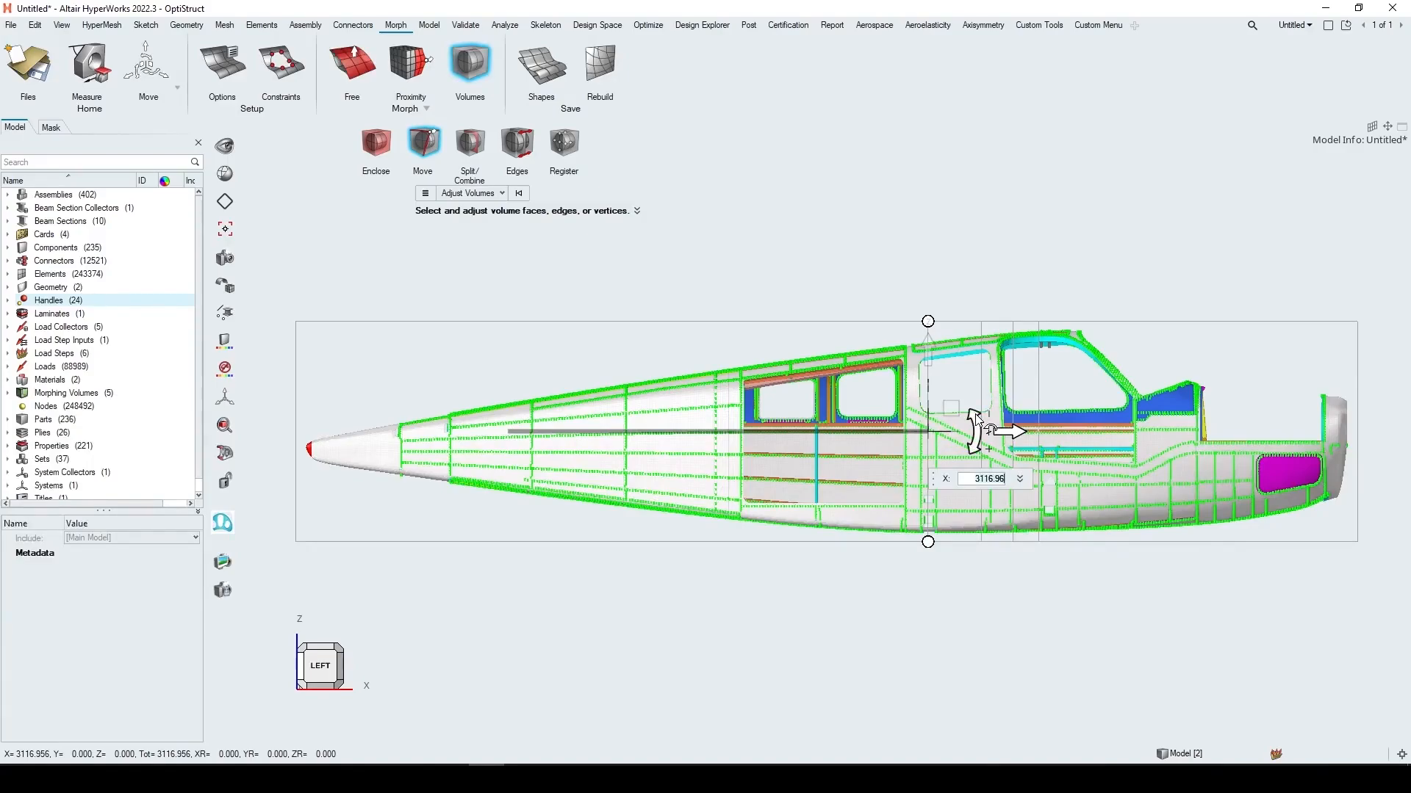
key(Return)
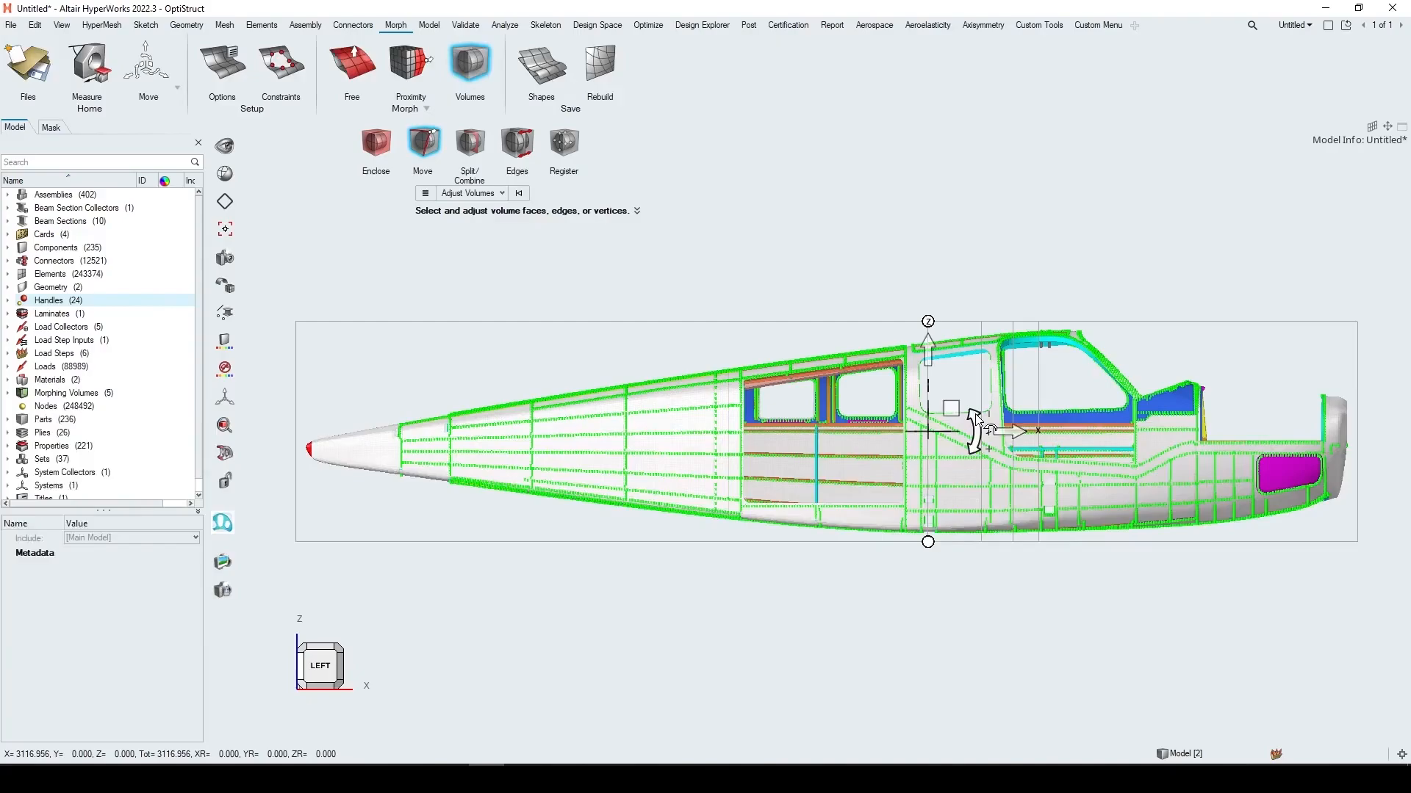
click(1052, 600)
Examine how the relocated volume divisions line up with the fuselage frames and openings, ending in the left view
scroll(1052, 600, up, 4)
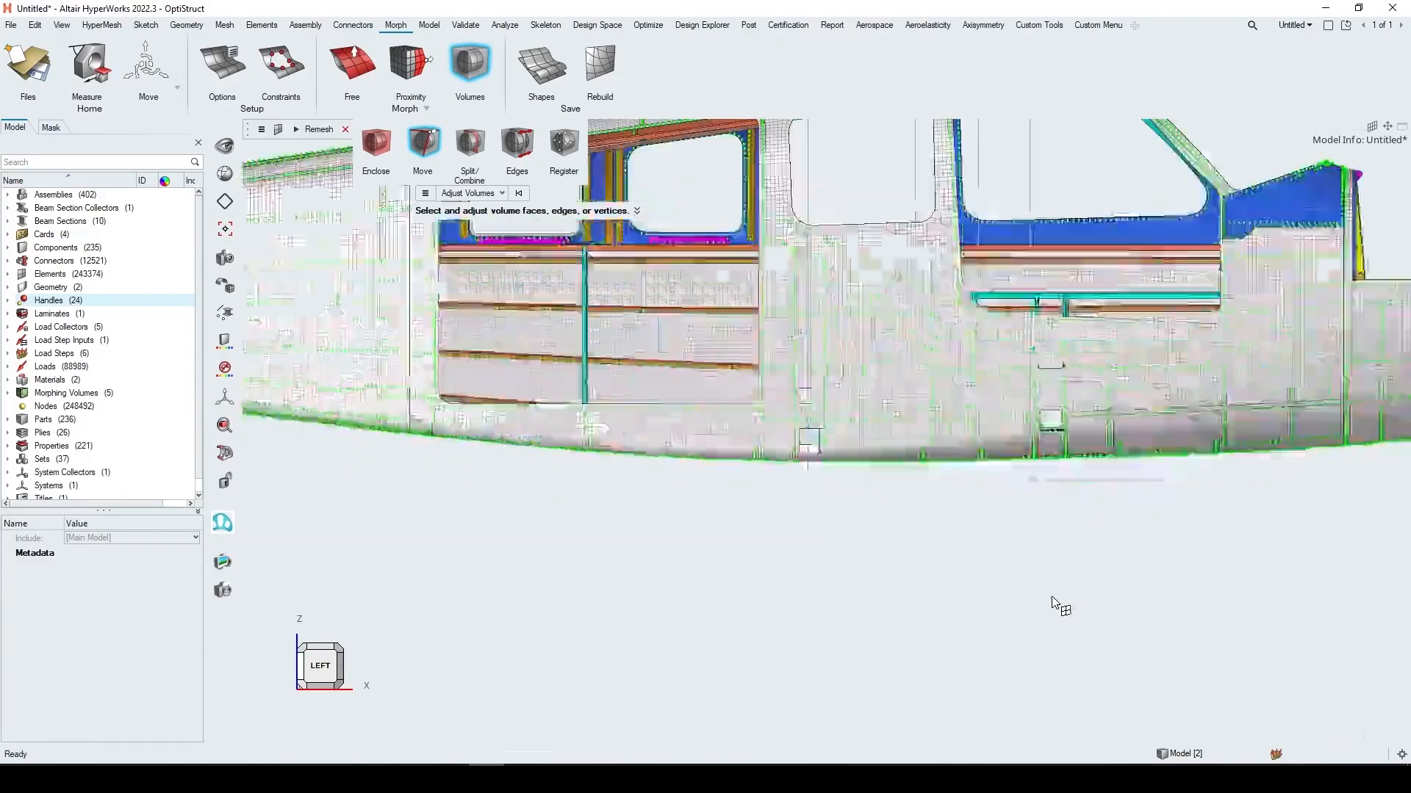
scroll(965, 450, down, 2)
ctrl+drag(969, 443, 938, 551)
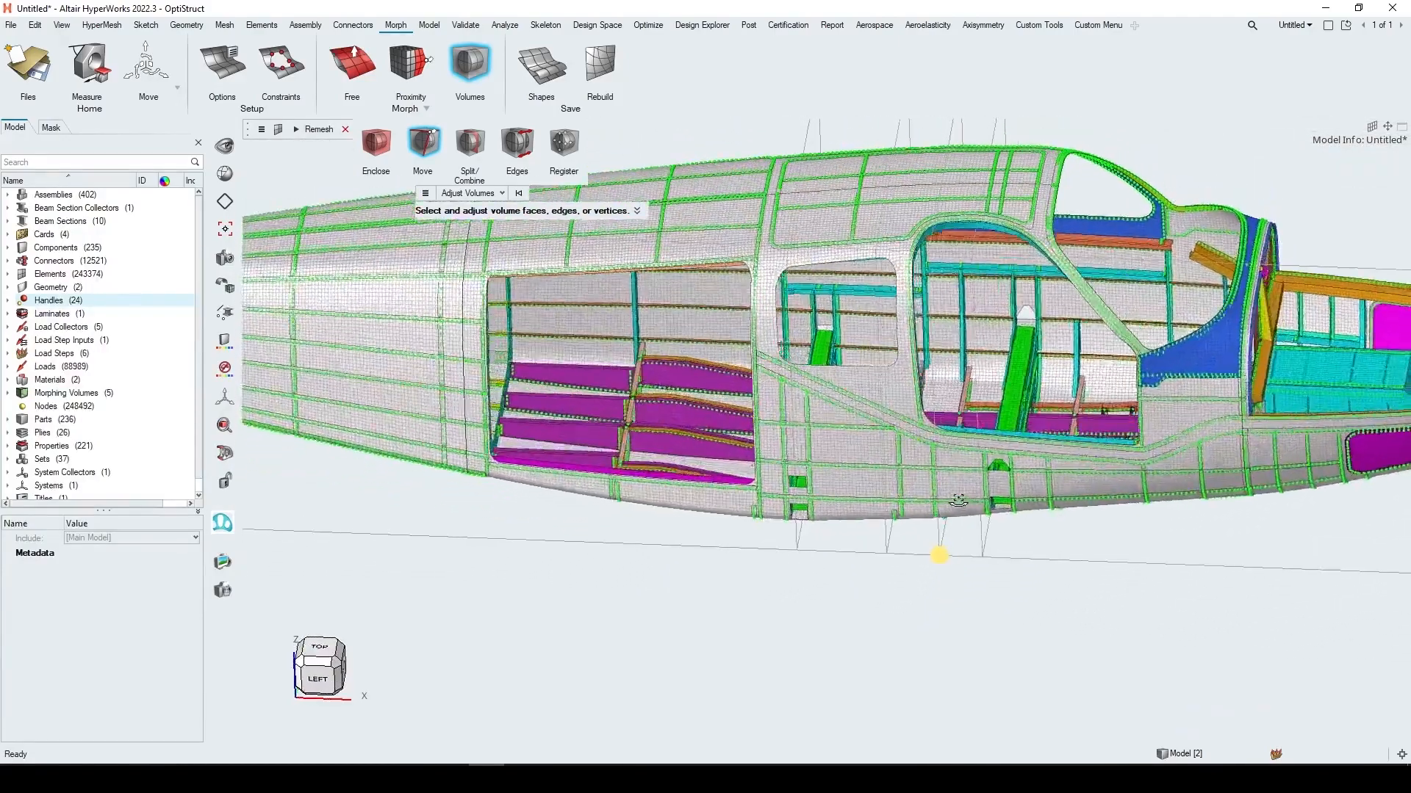
scroll(964, 428, up, 3)
mouse_move(953, 473)
ctrl+mouse_down()
mouse_move(979, 489)
mouse_move(975, 464)
mouse_move(966, 485)
ctrl+mouse_up()
scroll(964, 467, down, 5)
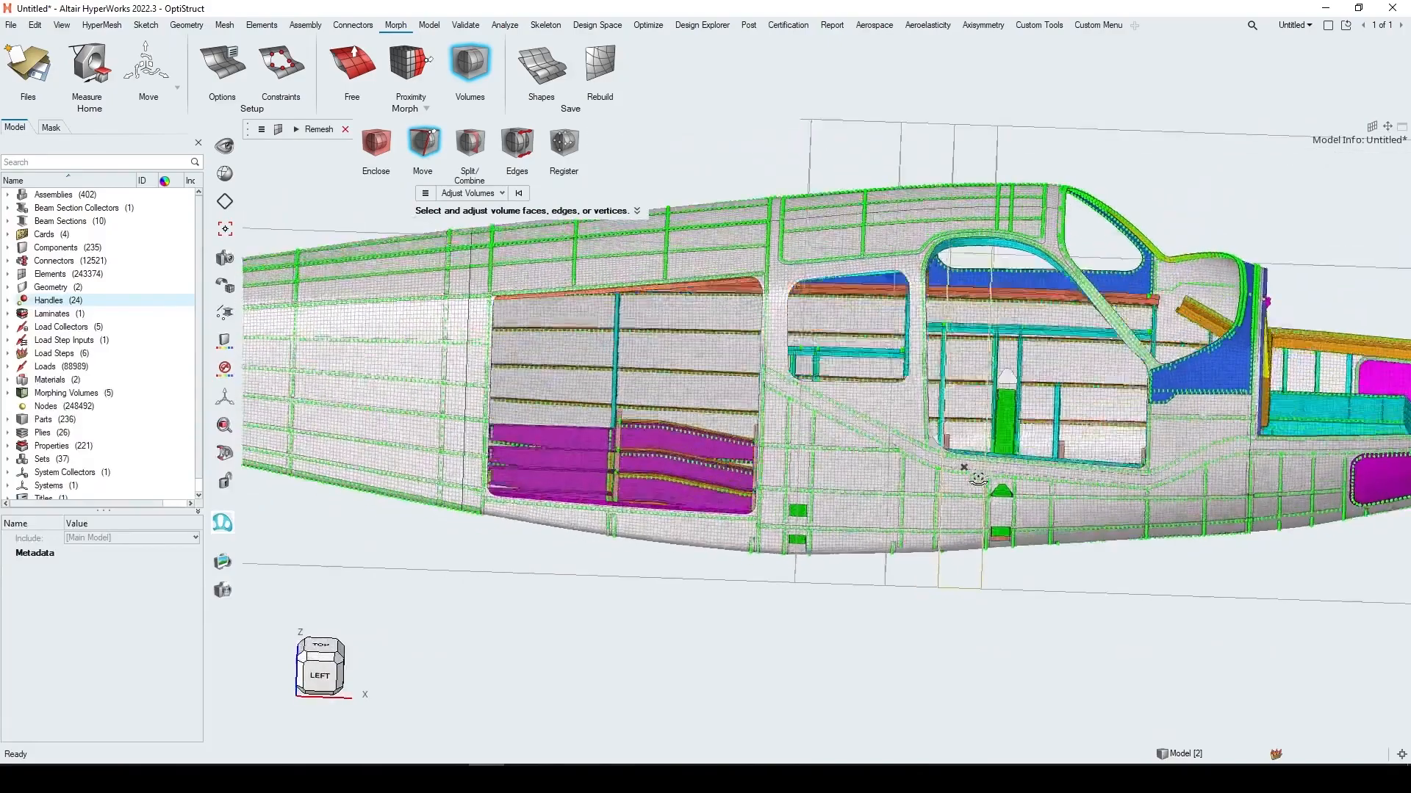
scroll(967, 487, up, 5)
scroll(982, 418, down, 5)
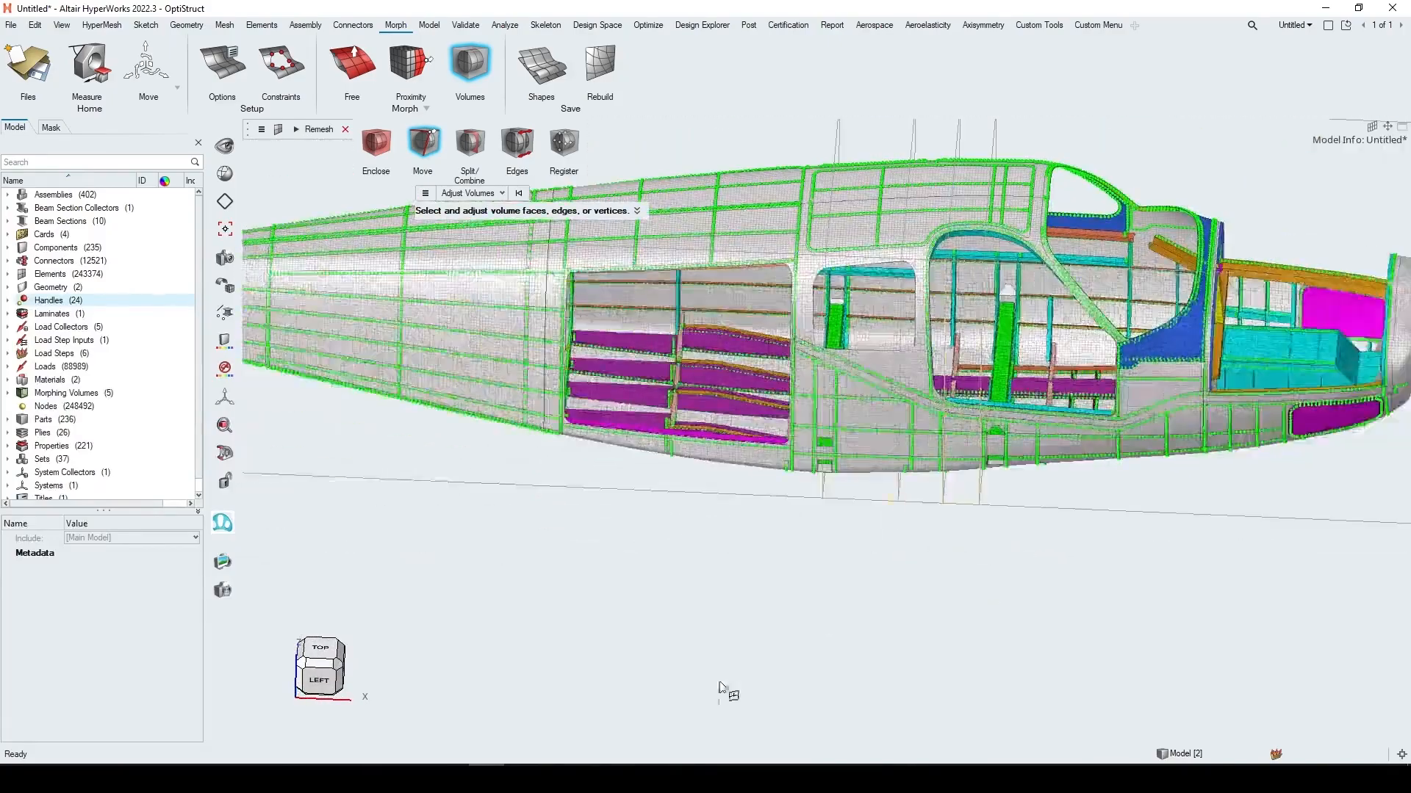
click(320, 682)
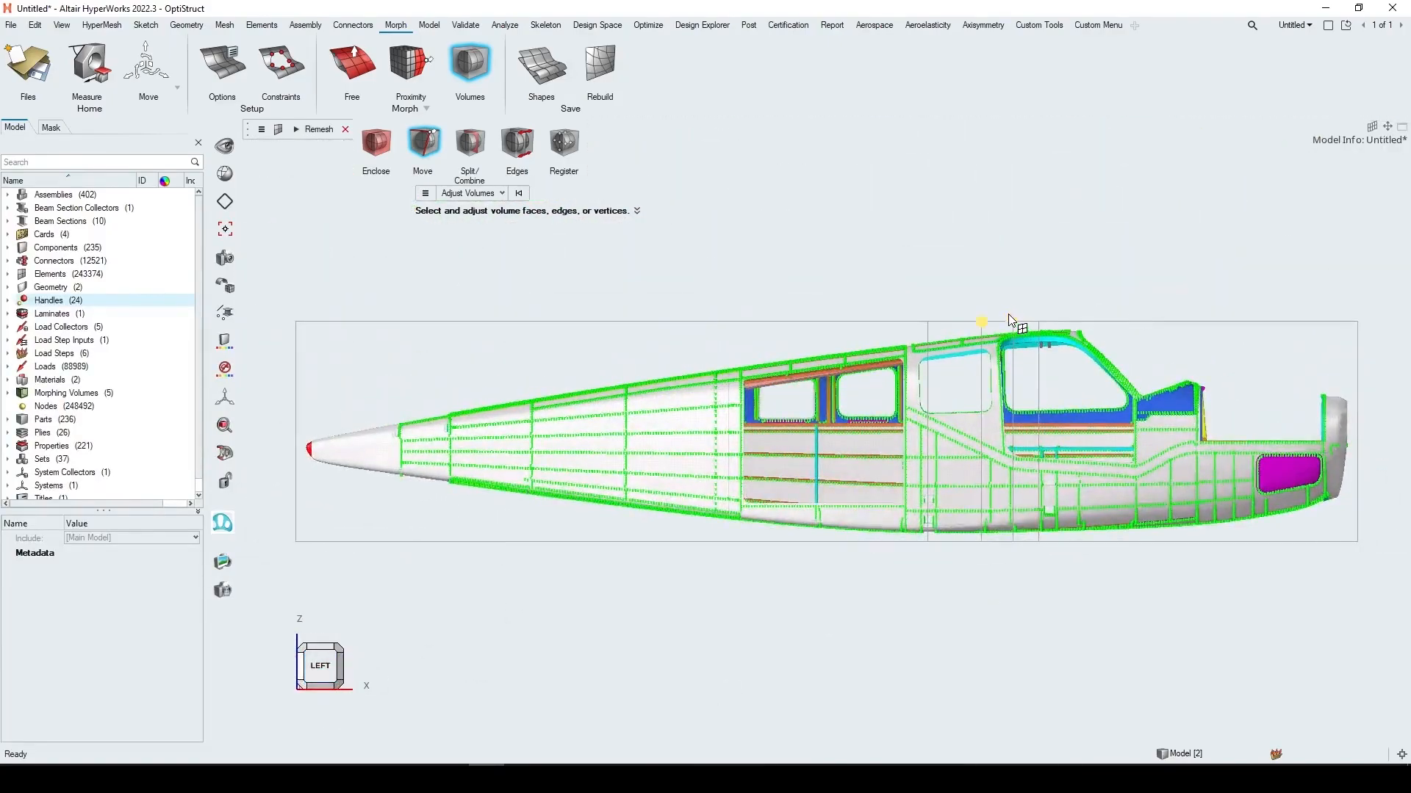
Shift the third volume division from the tail, beneath the front side window, about 21.32 along X and slightly further, and accept it
click(1019, 584)
middle_drag(1022, 461, 937, 353)
scroll(1045, 580, up, 3)
middle_drag(1032, 480, 1018, 165)
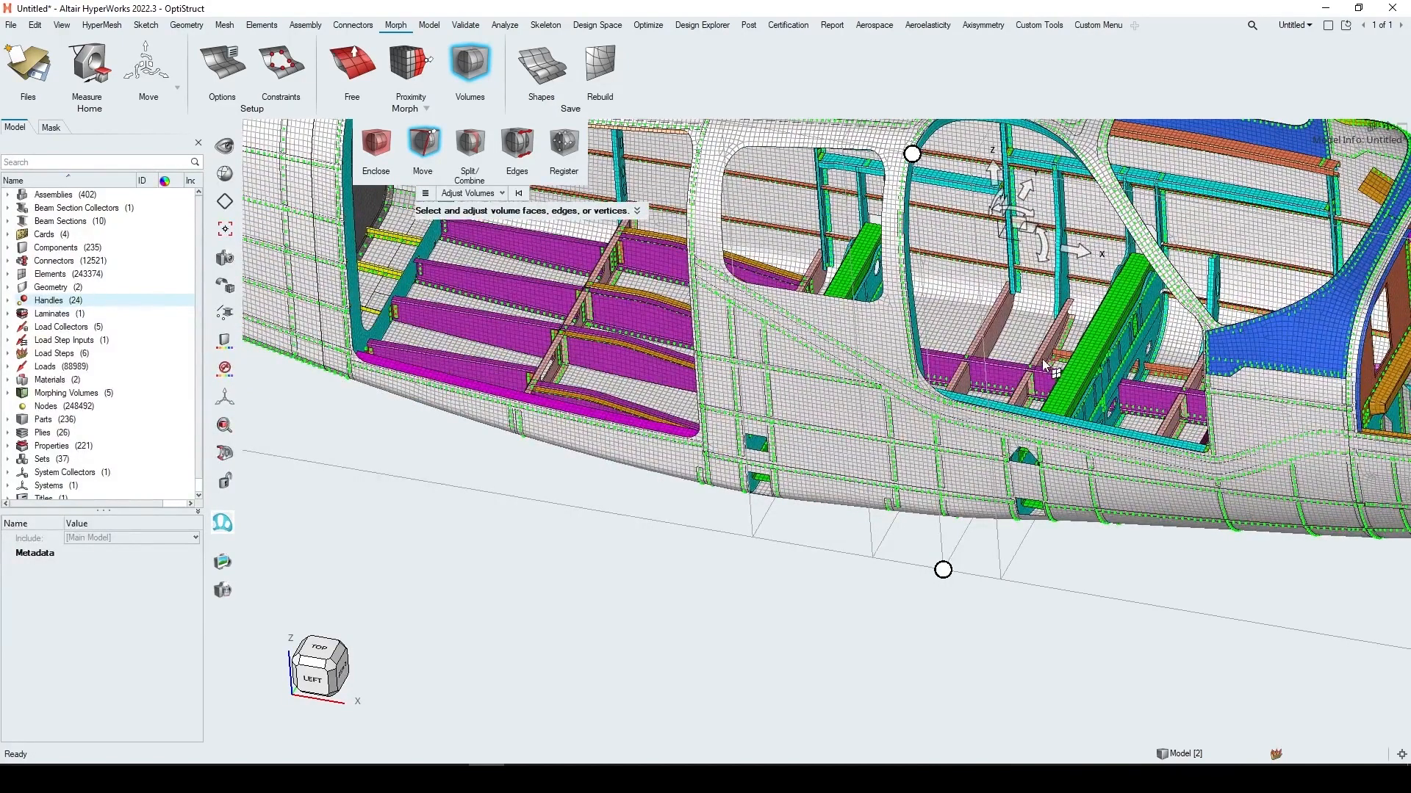
drag(1077, 256, 1085, 255)
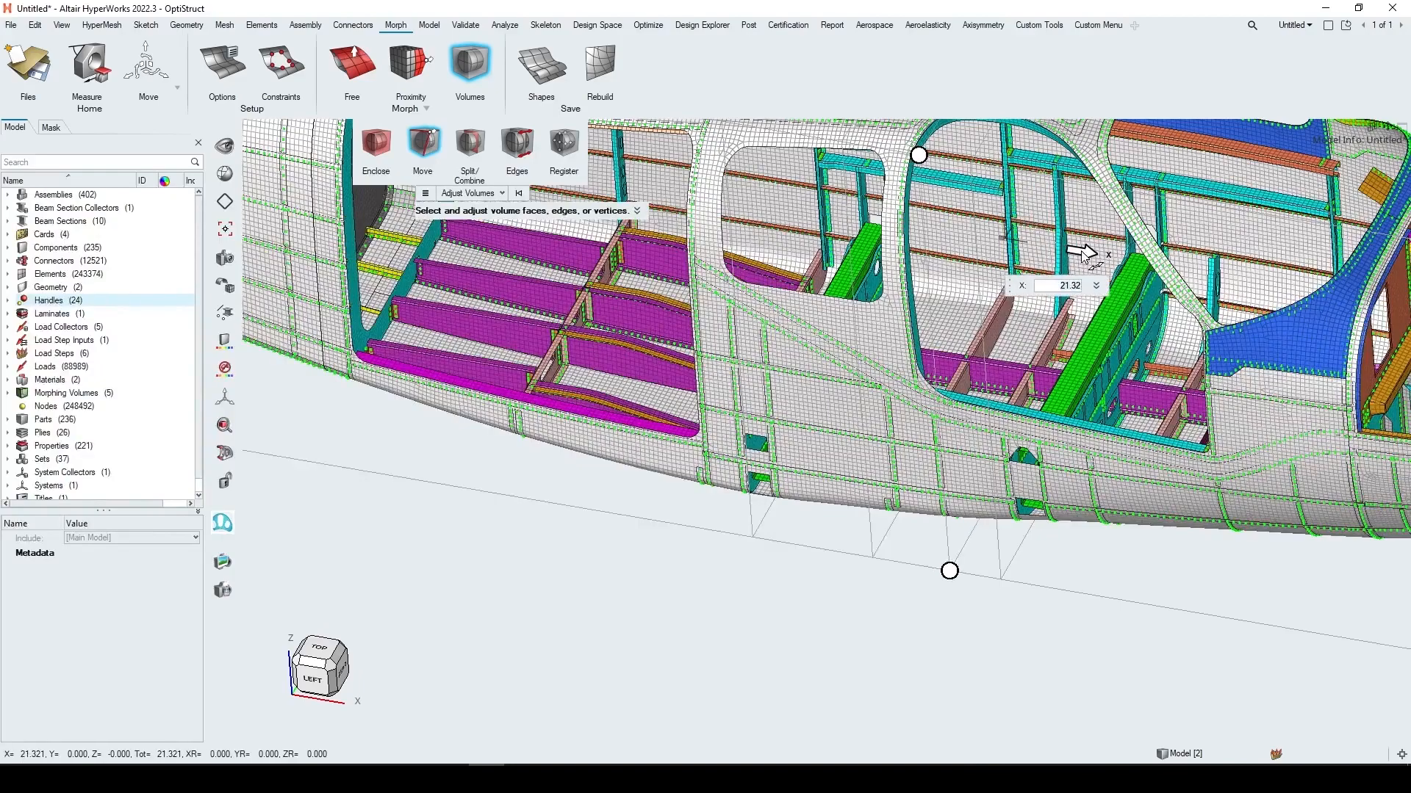
click(314, 680)
scroll(1039, 551, up, 6)
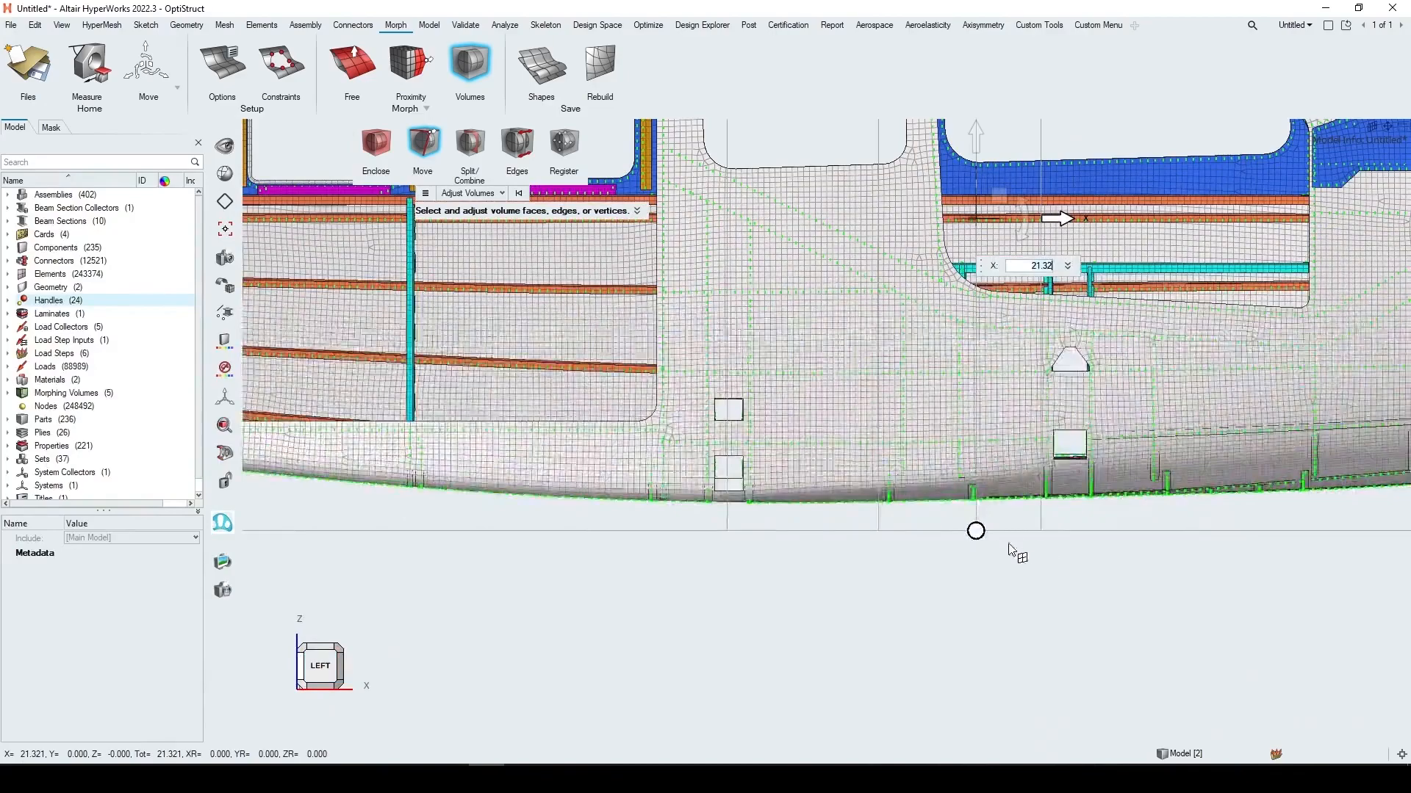
drag(1057, 219, 1064, 224)
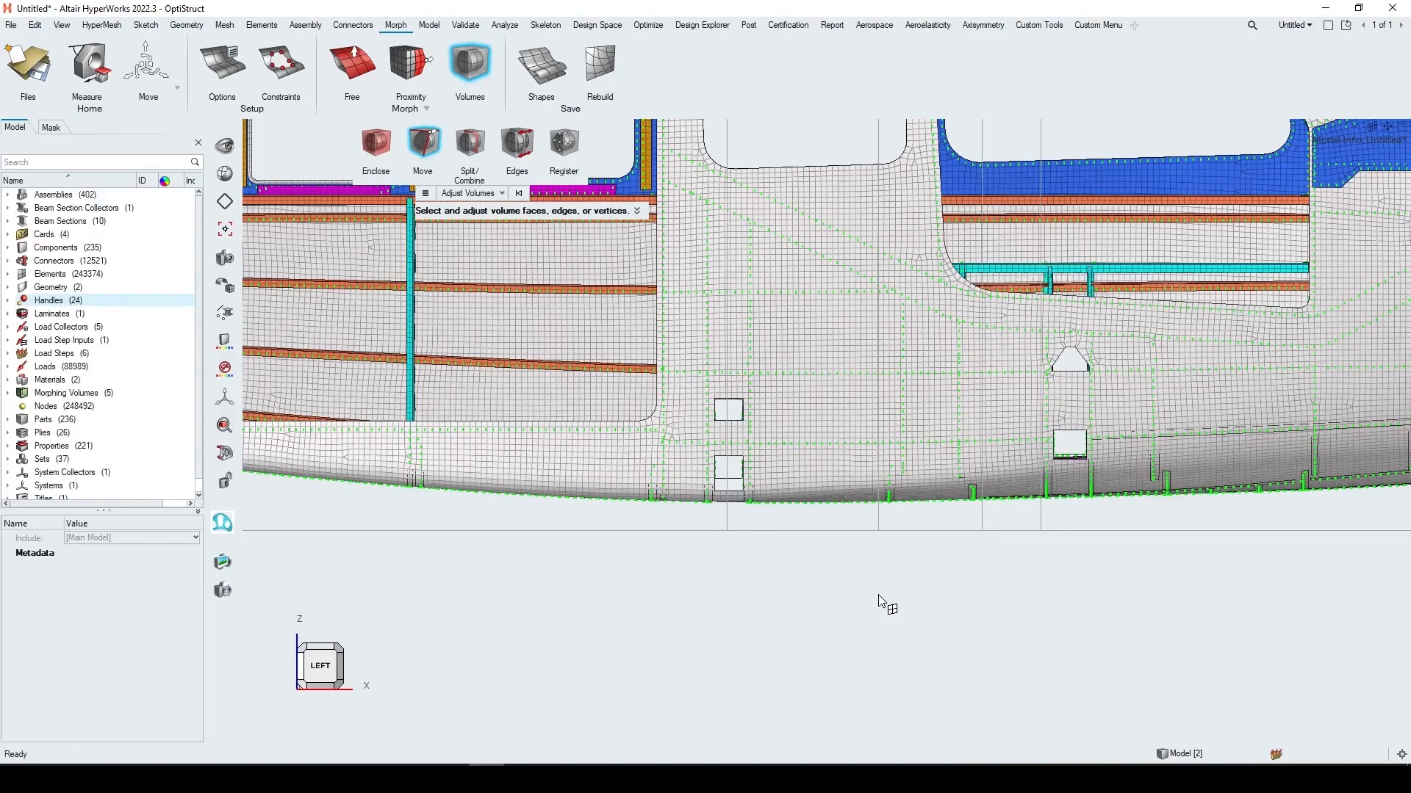
Try to move the upper tail-end corner of the morph volumes along Z
key(f)
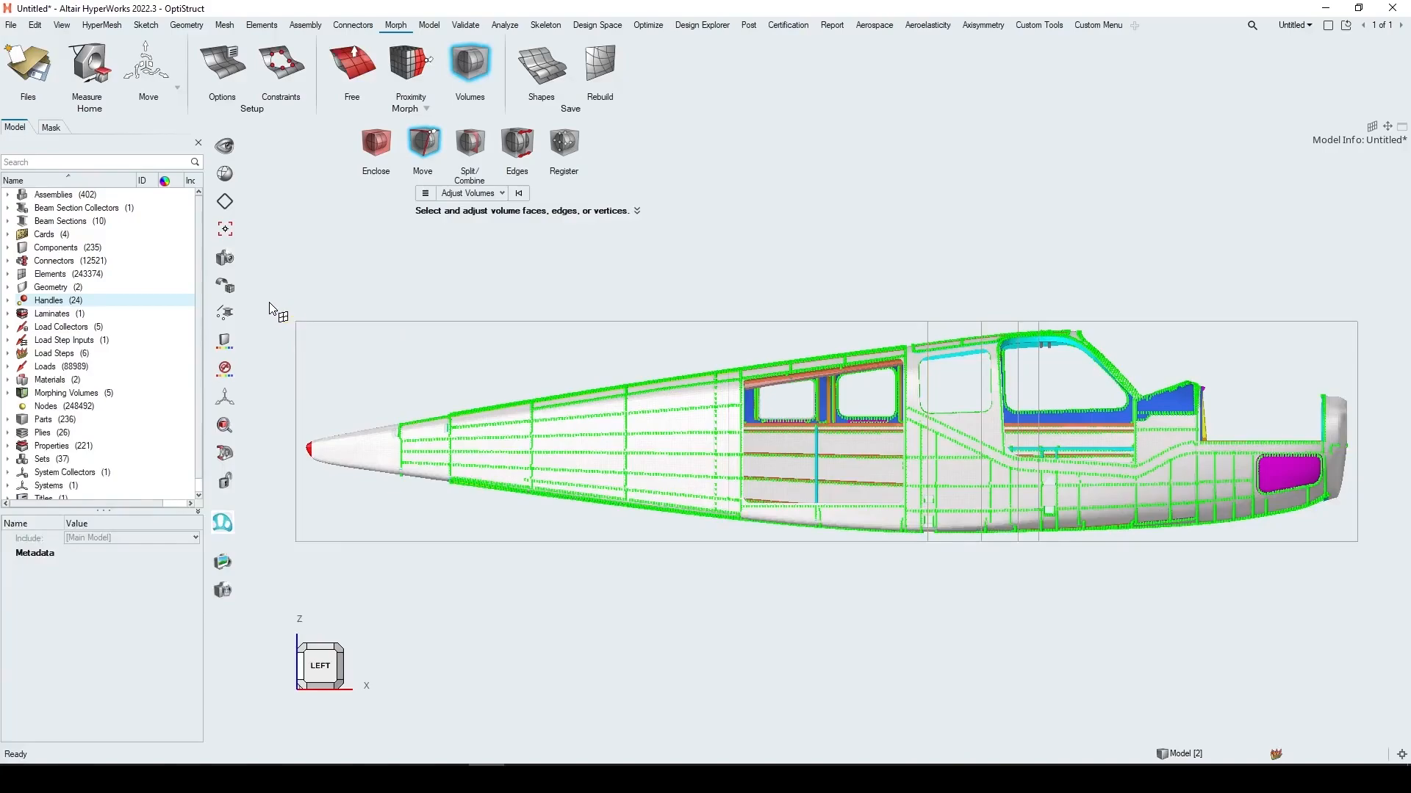
click(313, 346)
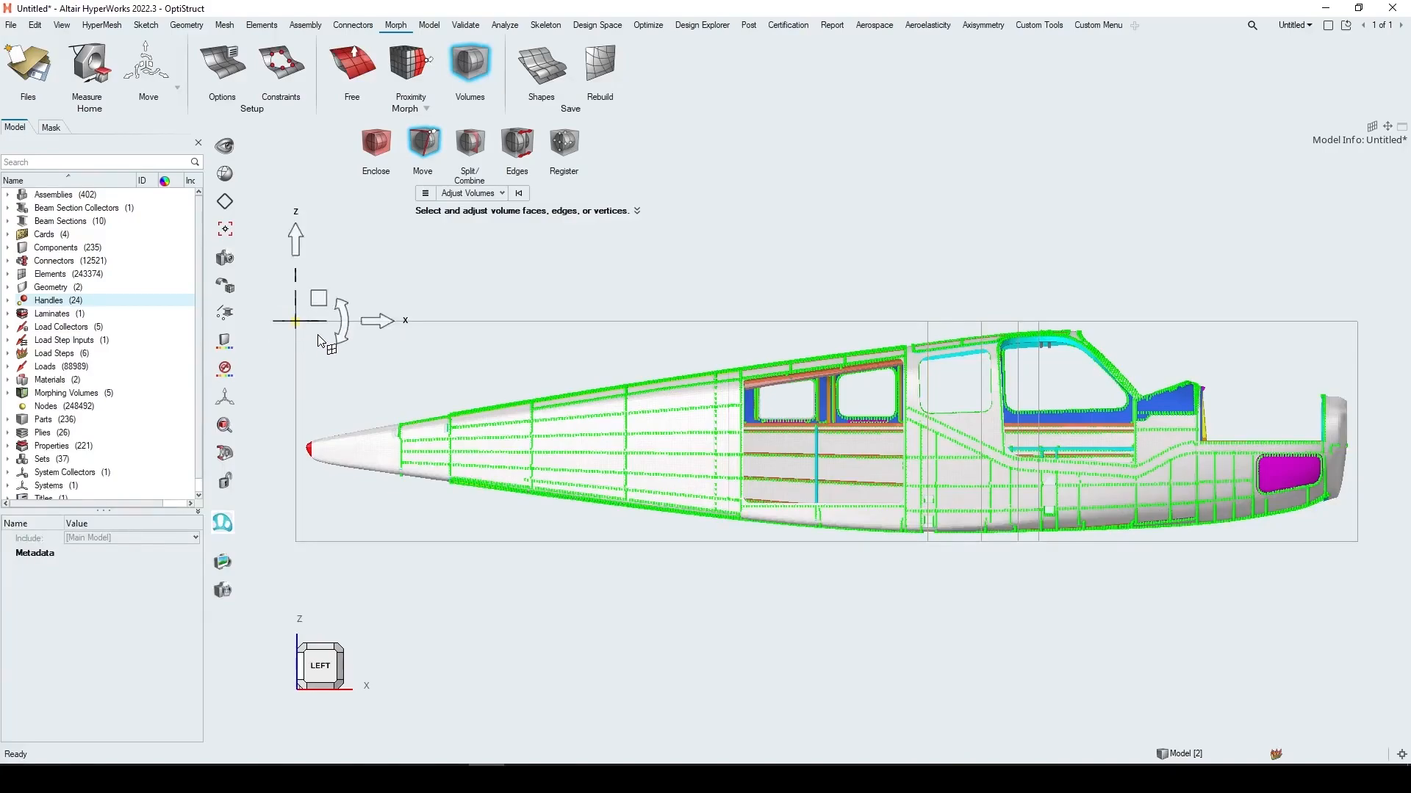
drag(295, 250, 270, 443)
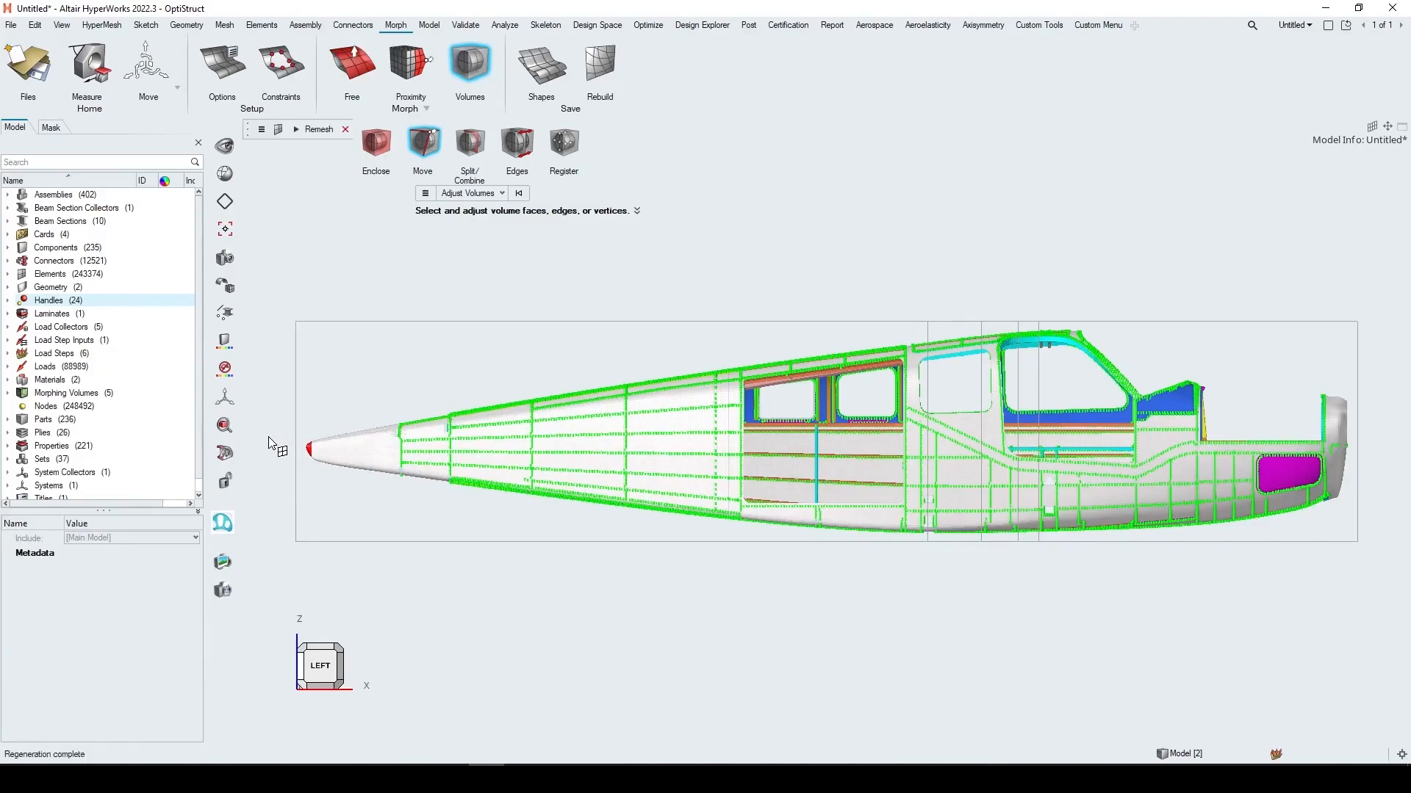
Activate the volume Edges tool in Update tangency mode with Toggle and examine the tangency arrows above the cabin
click(517, 144)
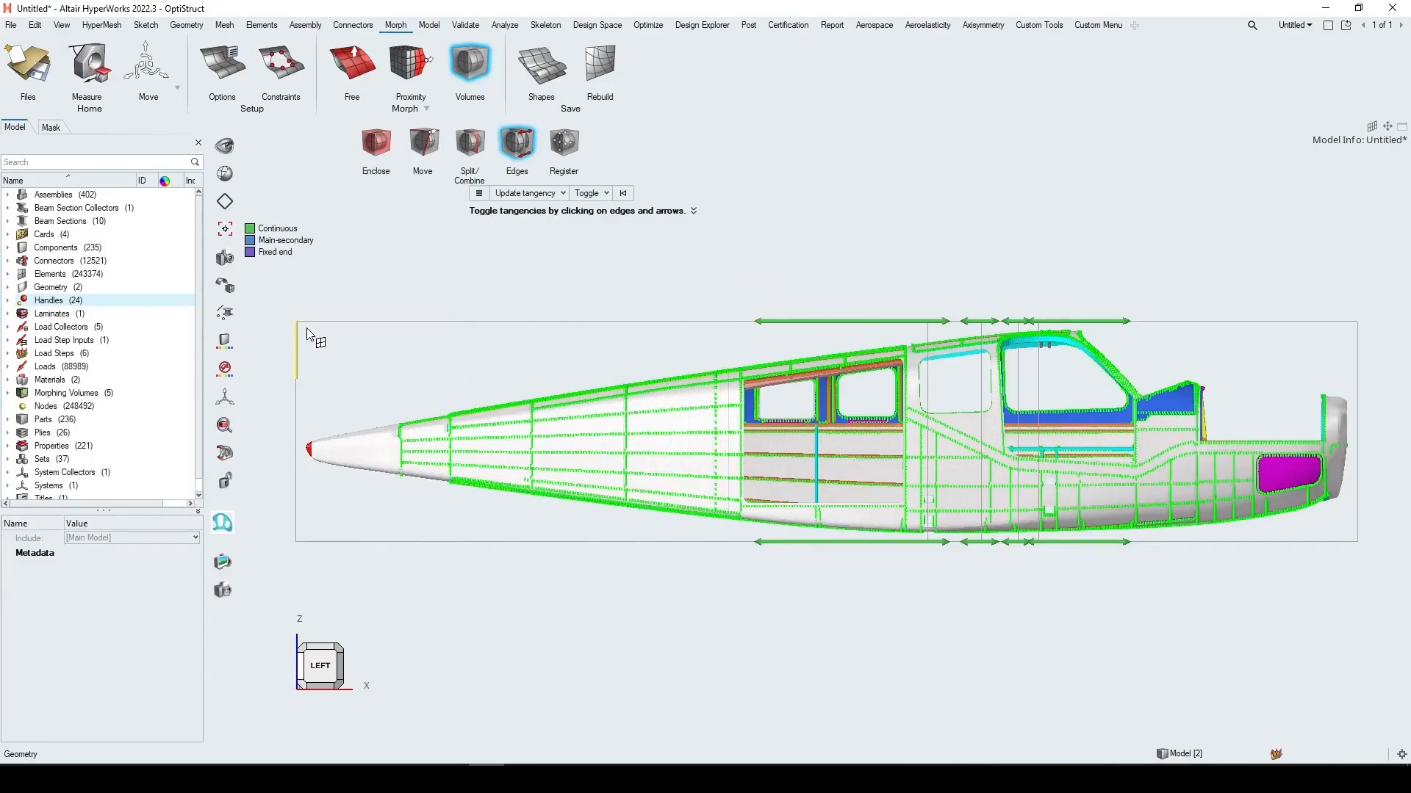
middle_drag(906, 365, 921, 363)
middle_drag(780, 332, 780, 349)
scroll(860, 337, up, 3)
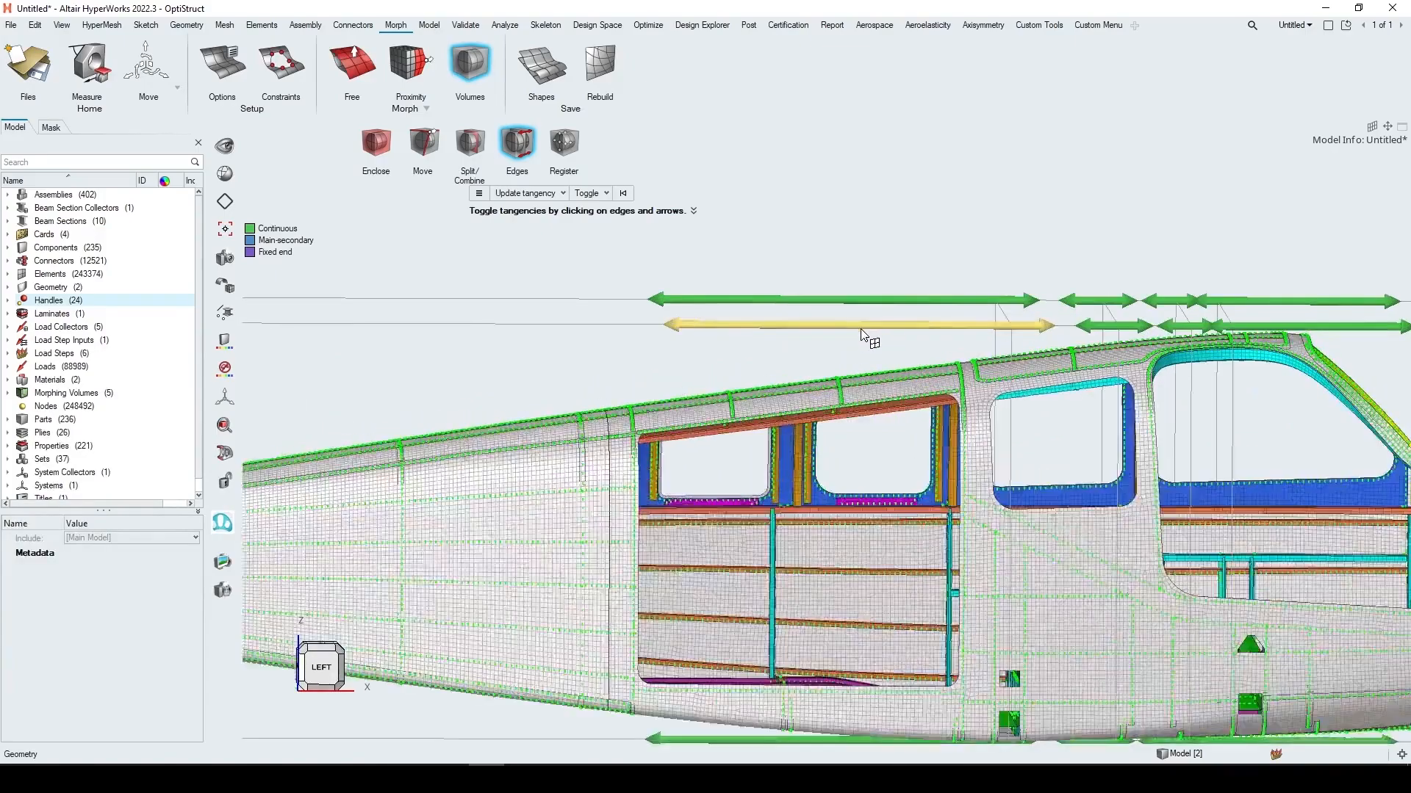
middle_drag(868, 348, 858, 356)
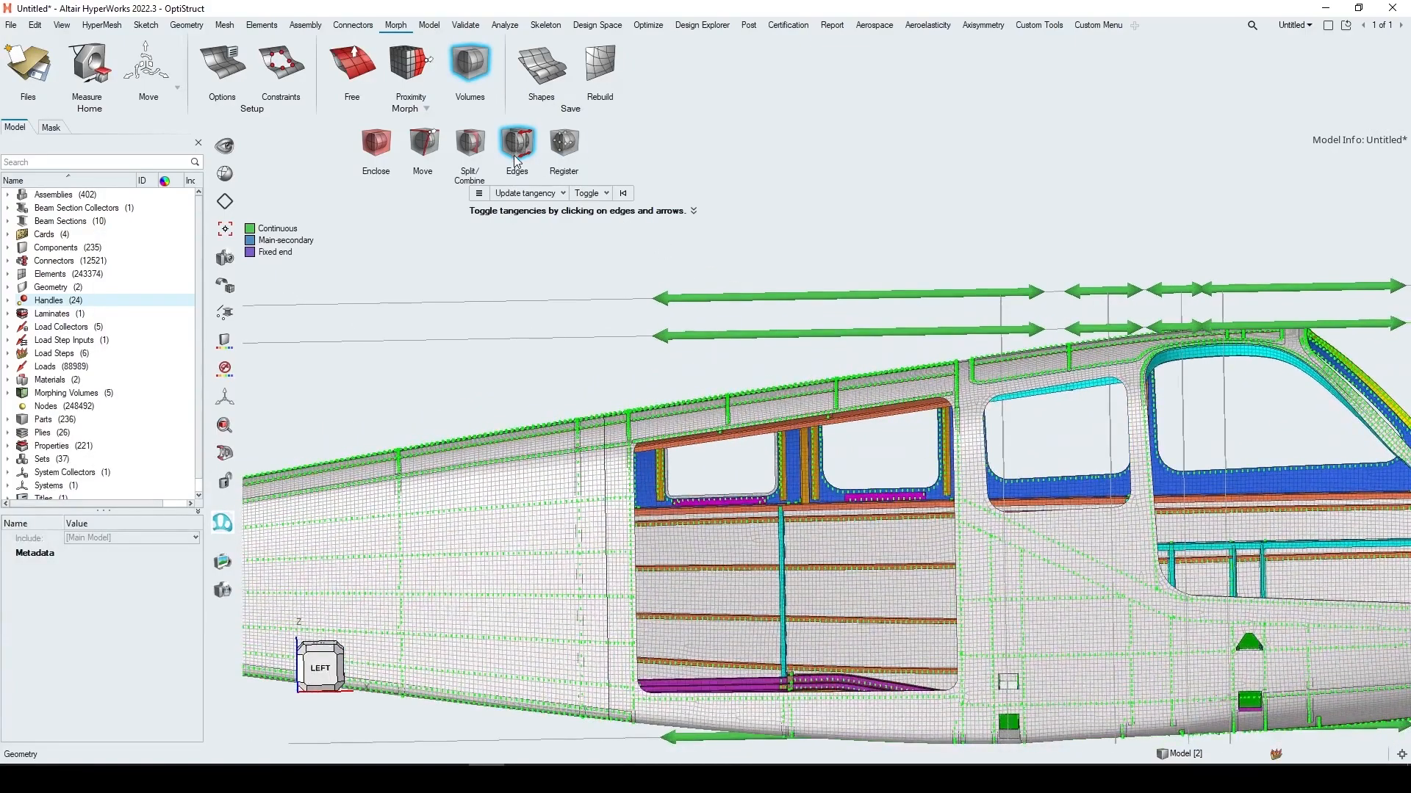
right_drag(724, 269, 546, 286)
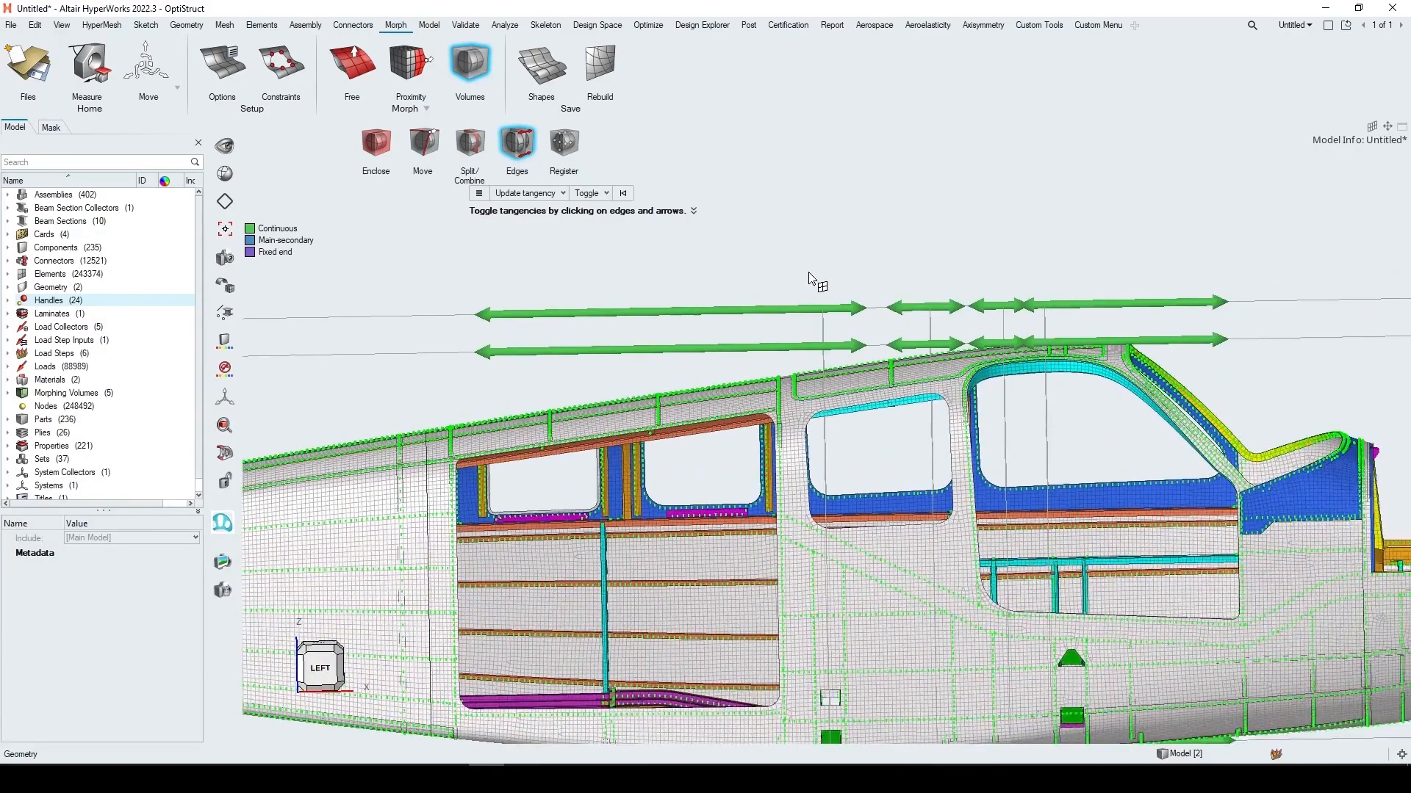
middle_drag(811, 276, 828, 288)
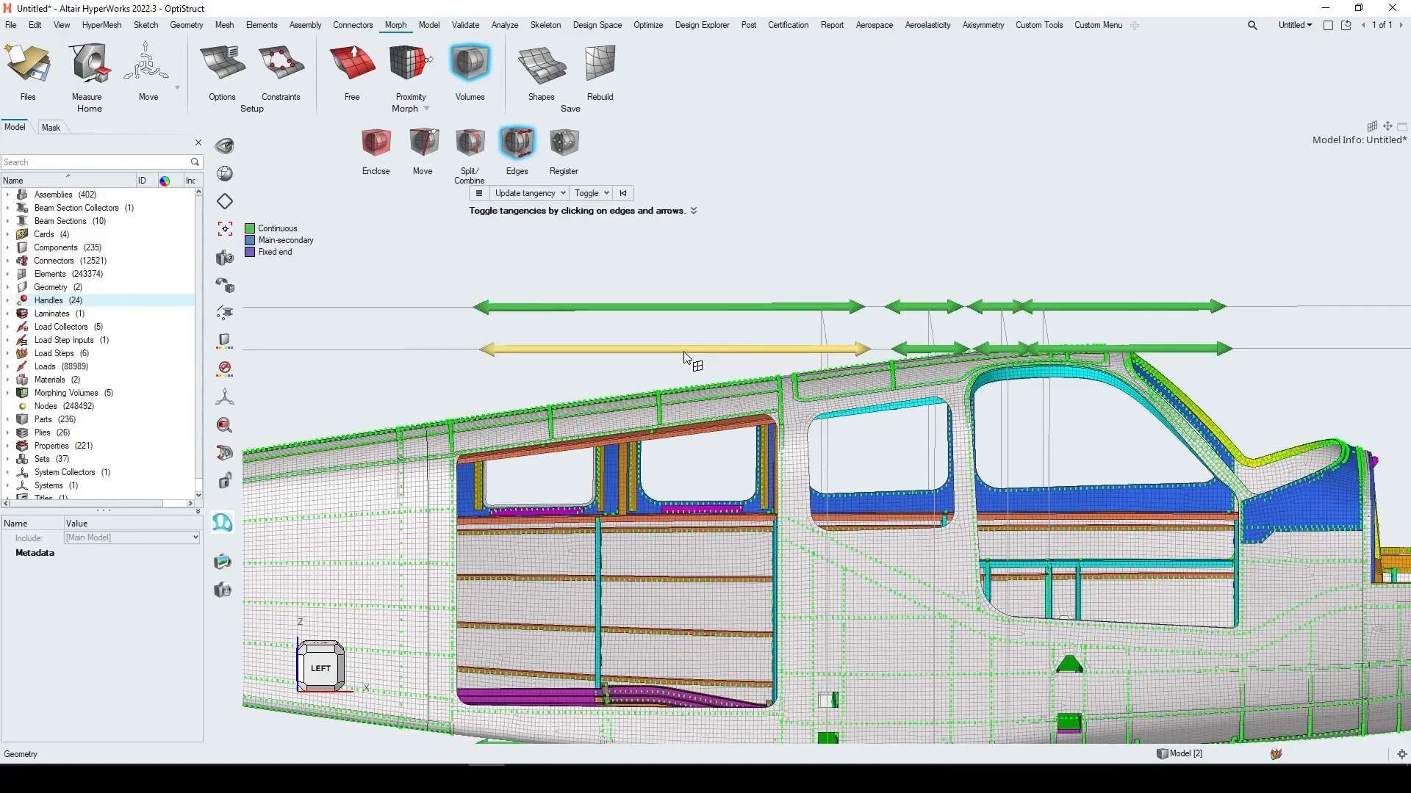
Toggle off the continuous tangencies at the rearmost internal division on both the upper and lower volume edges
click(675, 307)
scroll(663, 338, down, 3)
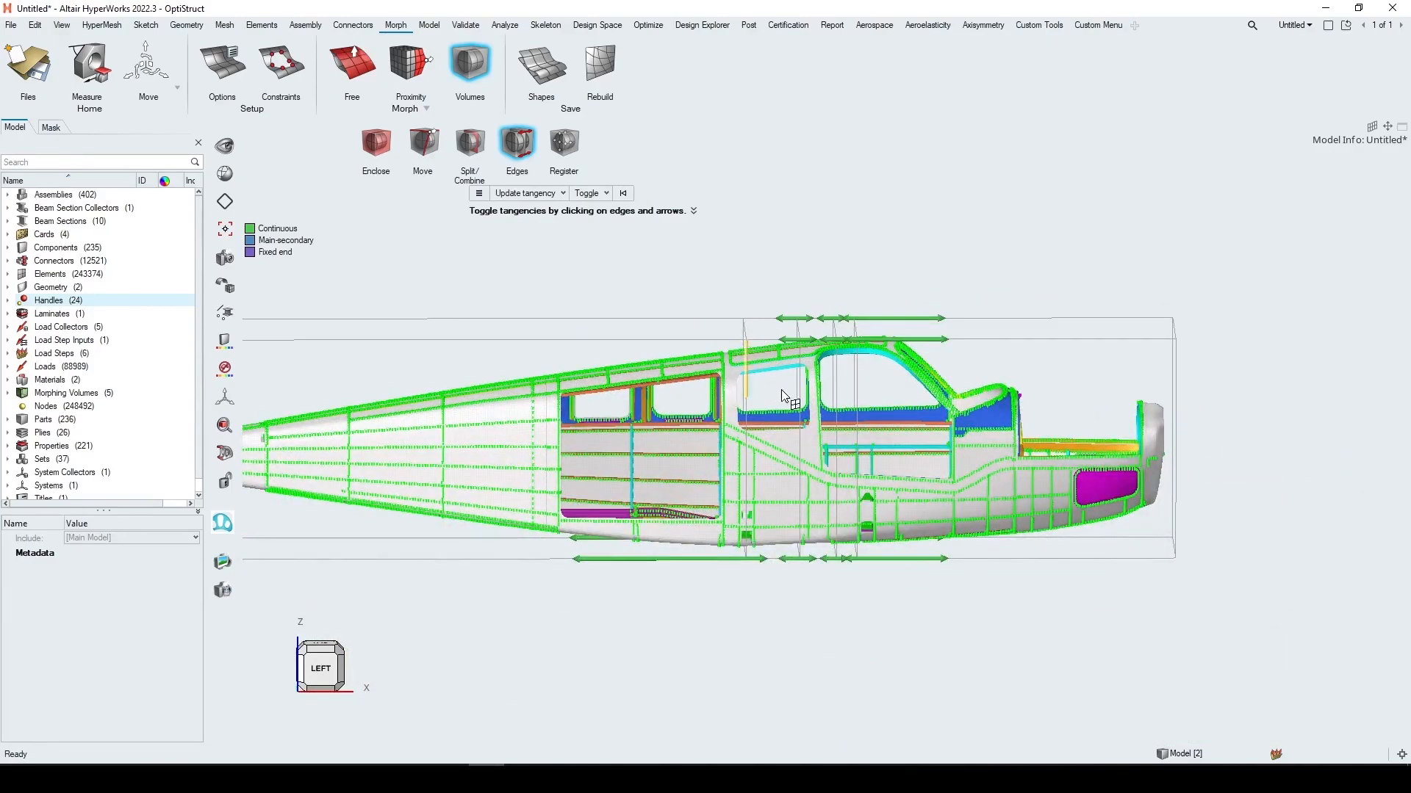
scroll(773, 363, up, 2)
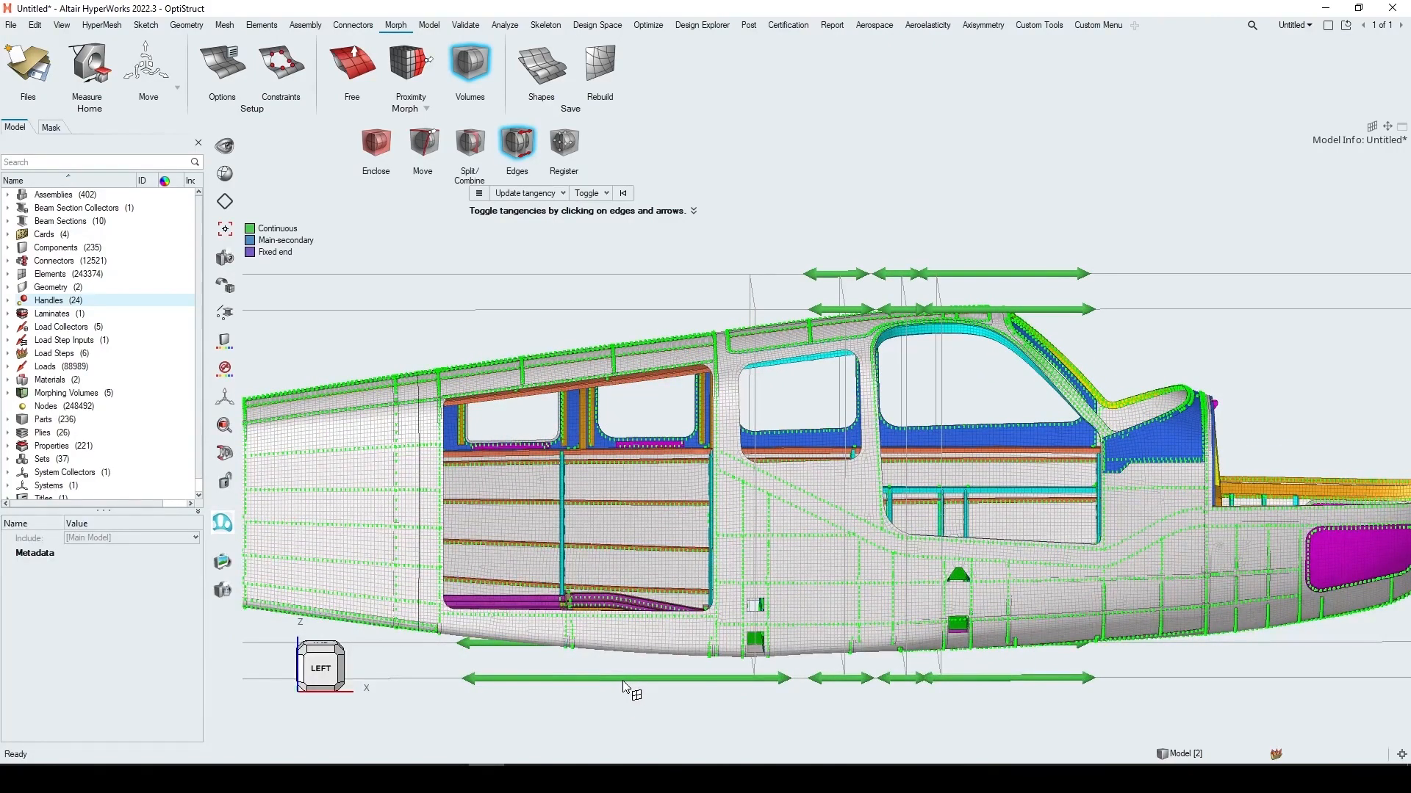
click(645, 679)
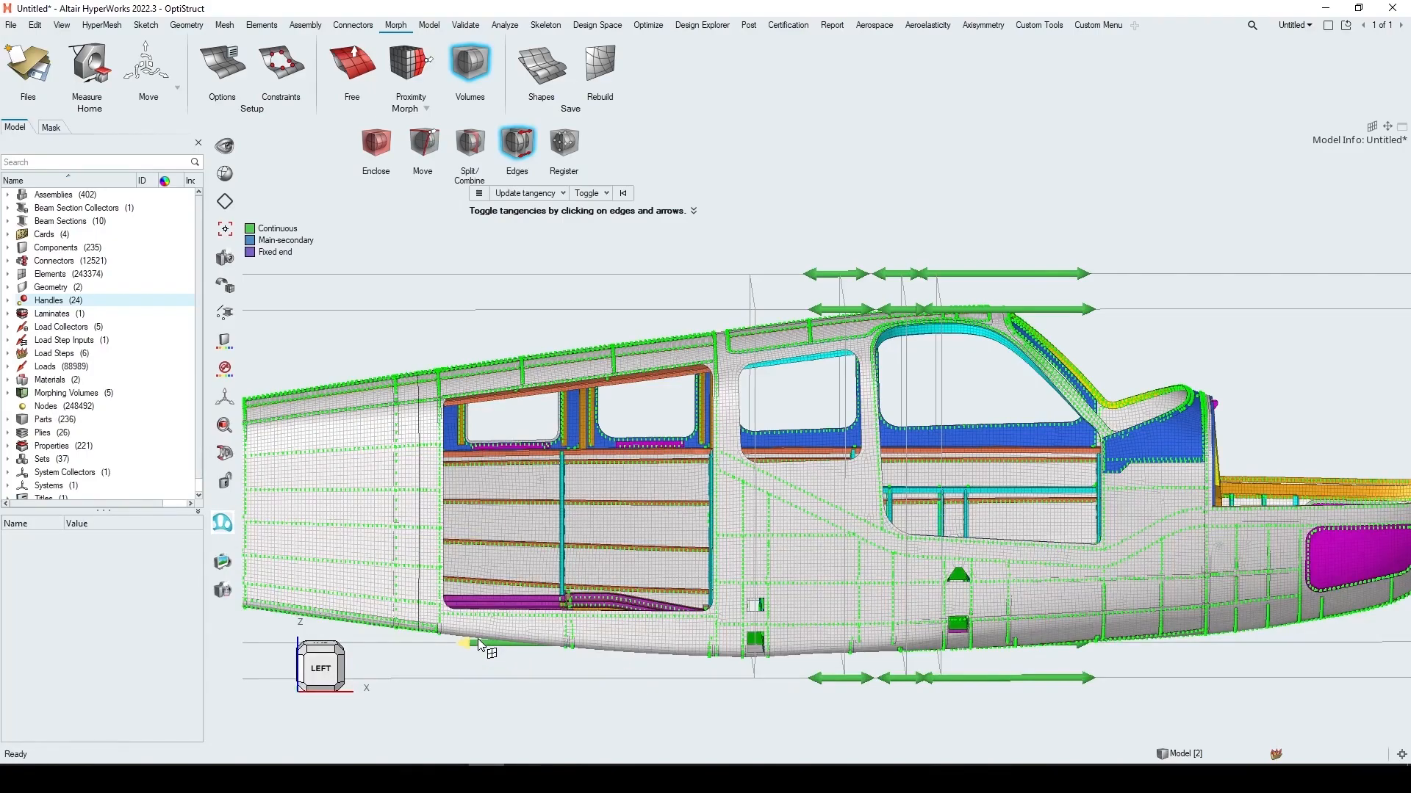
click(535, 652)
Toggle off the continuous tangencies at the foremost internal division on both the upper and lower volume edges
click(1028, 279)
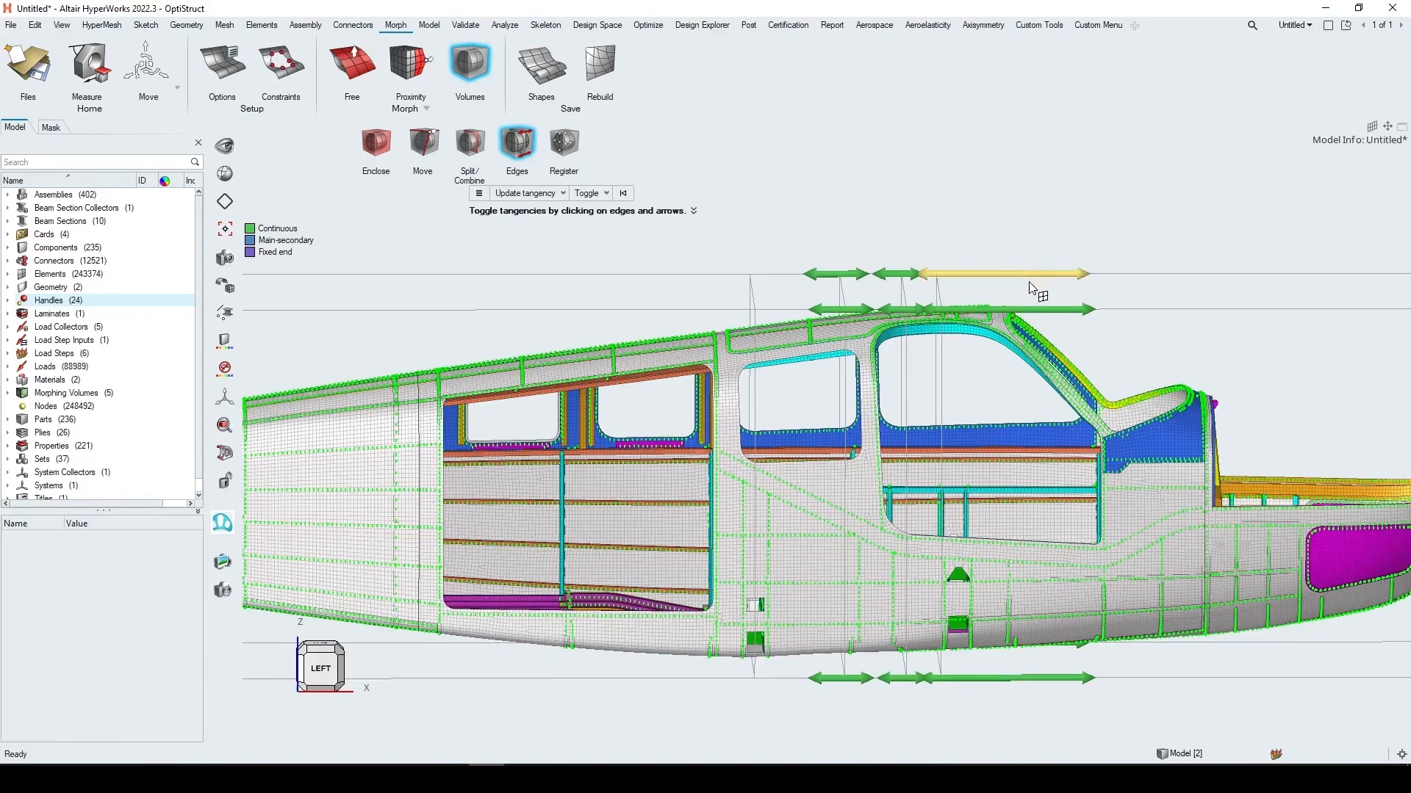
click(1029, 276)
click(1058, 314)
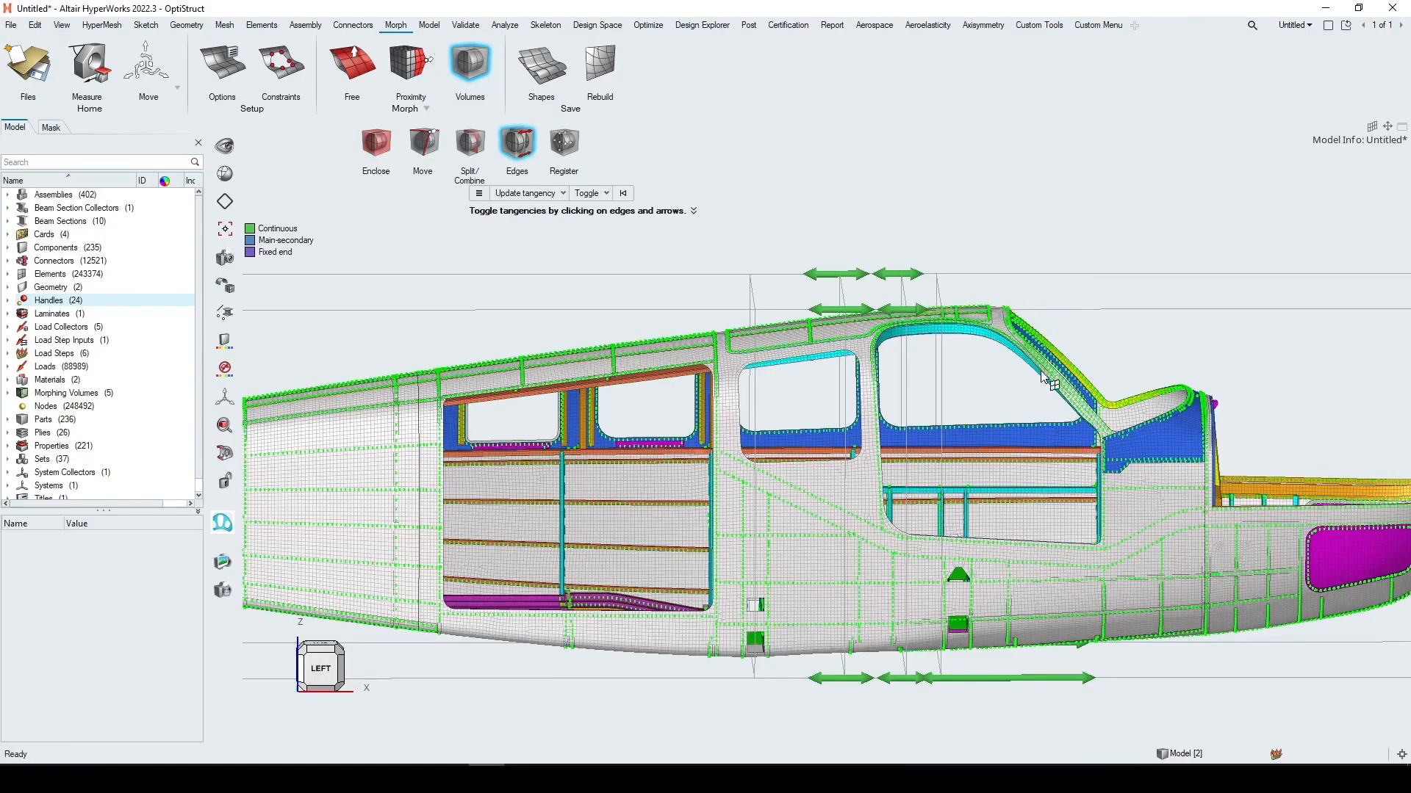
click(1022, 683)
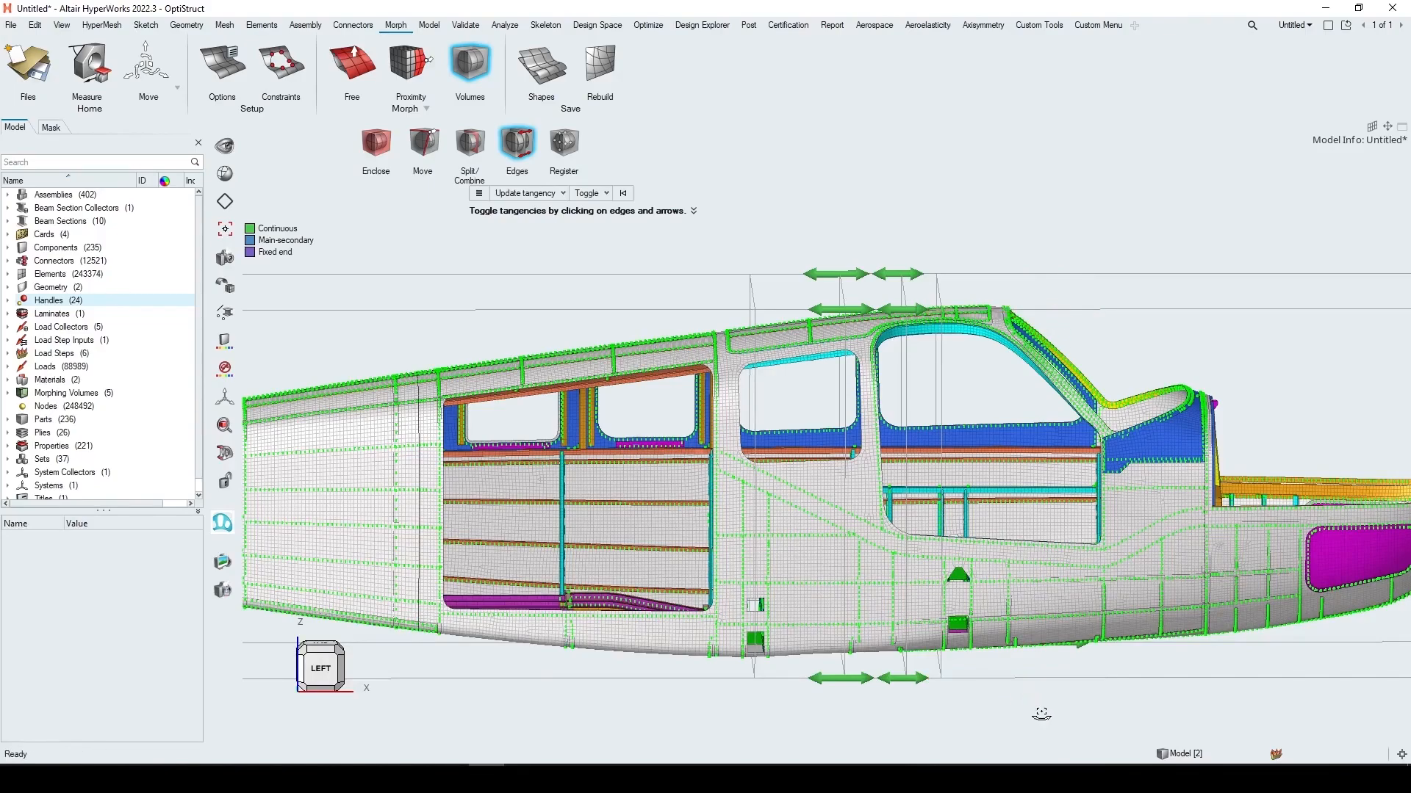
click(1031, 693)
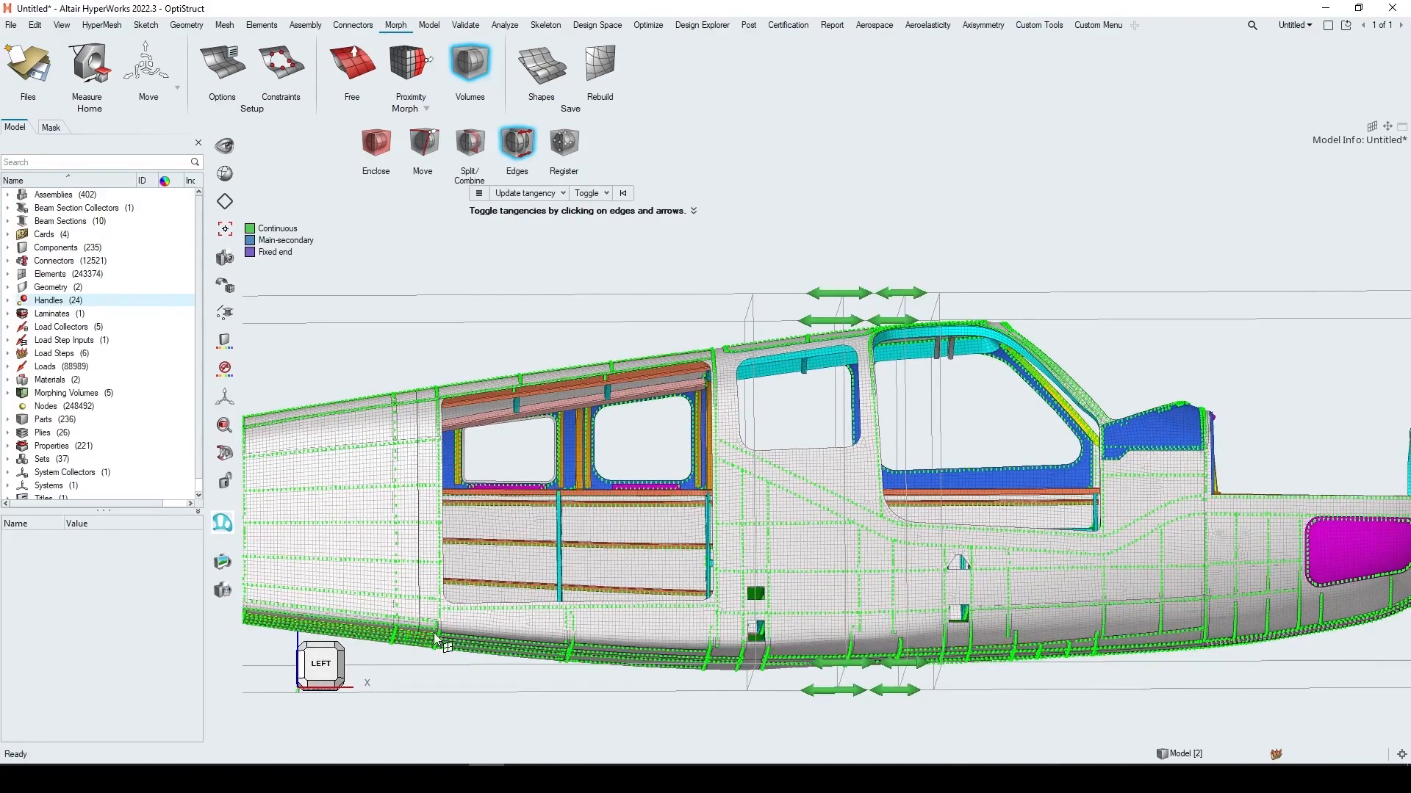
From the left view, move the upper tail-end corner of the morph volumes by about -757.92 along Z in Adjust Volumes mode
click(939, 360)
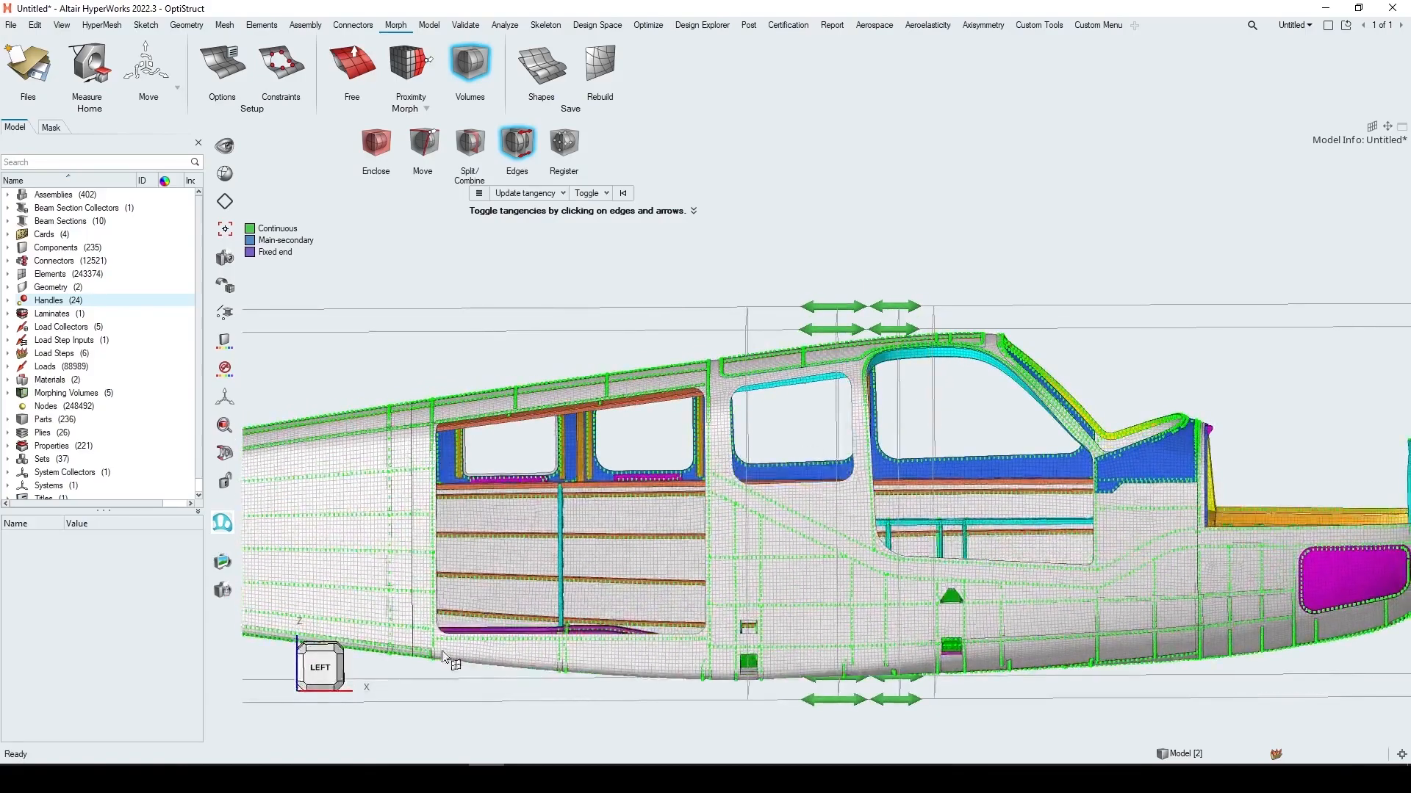
click(320, 667)
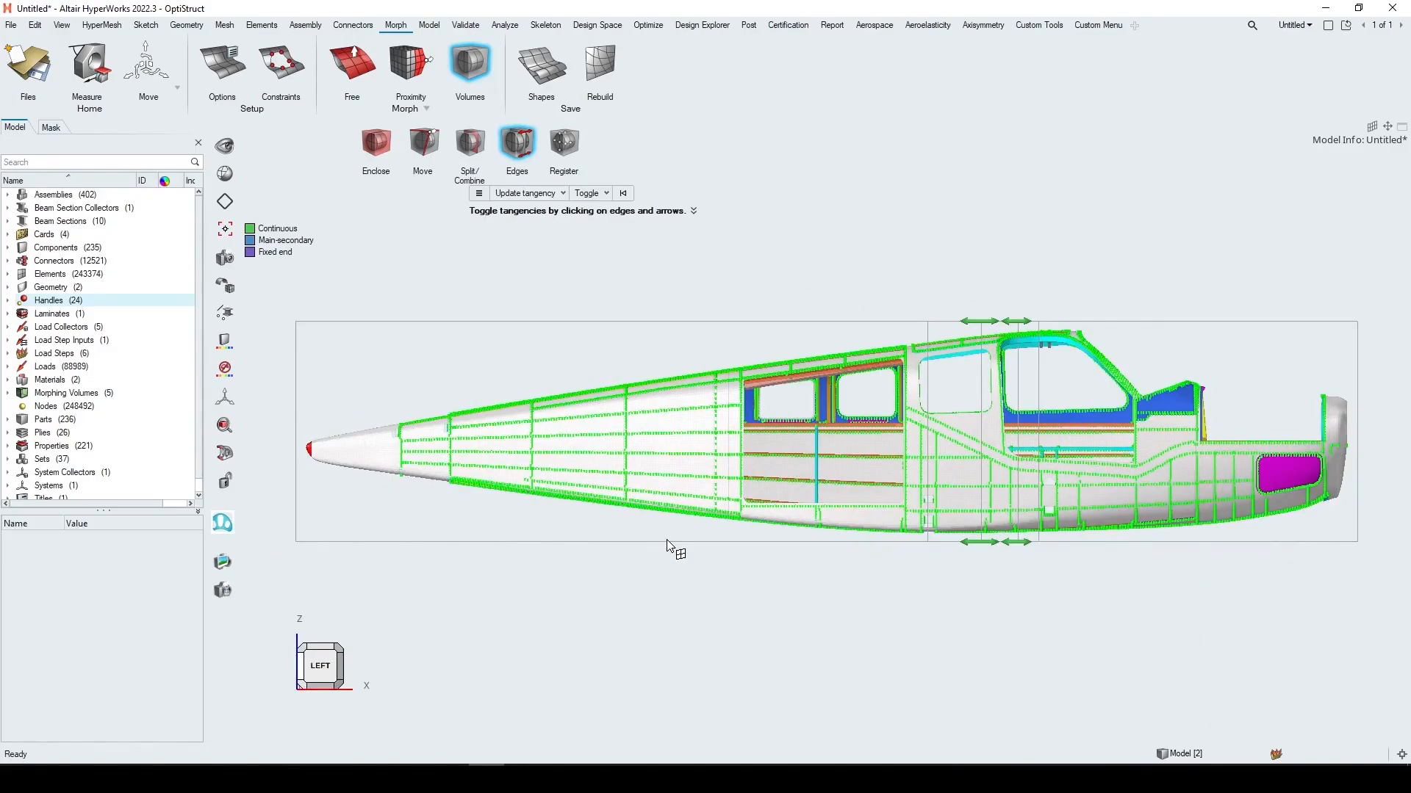
click(427, 147)
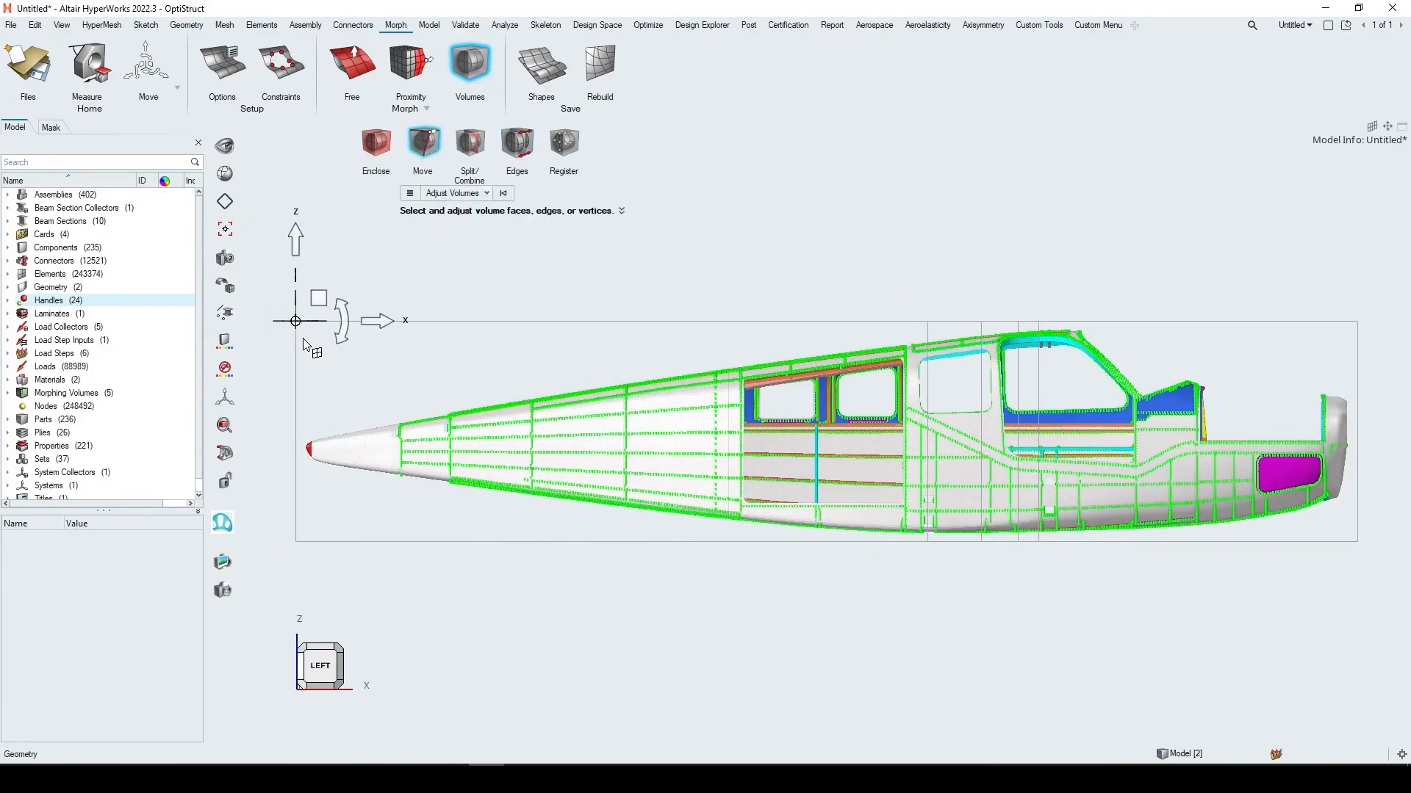
drag(295, 245, 282, 337)
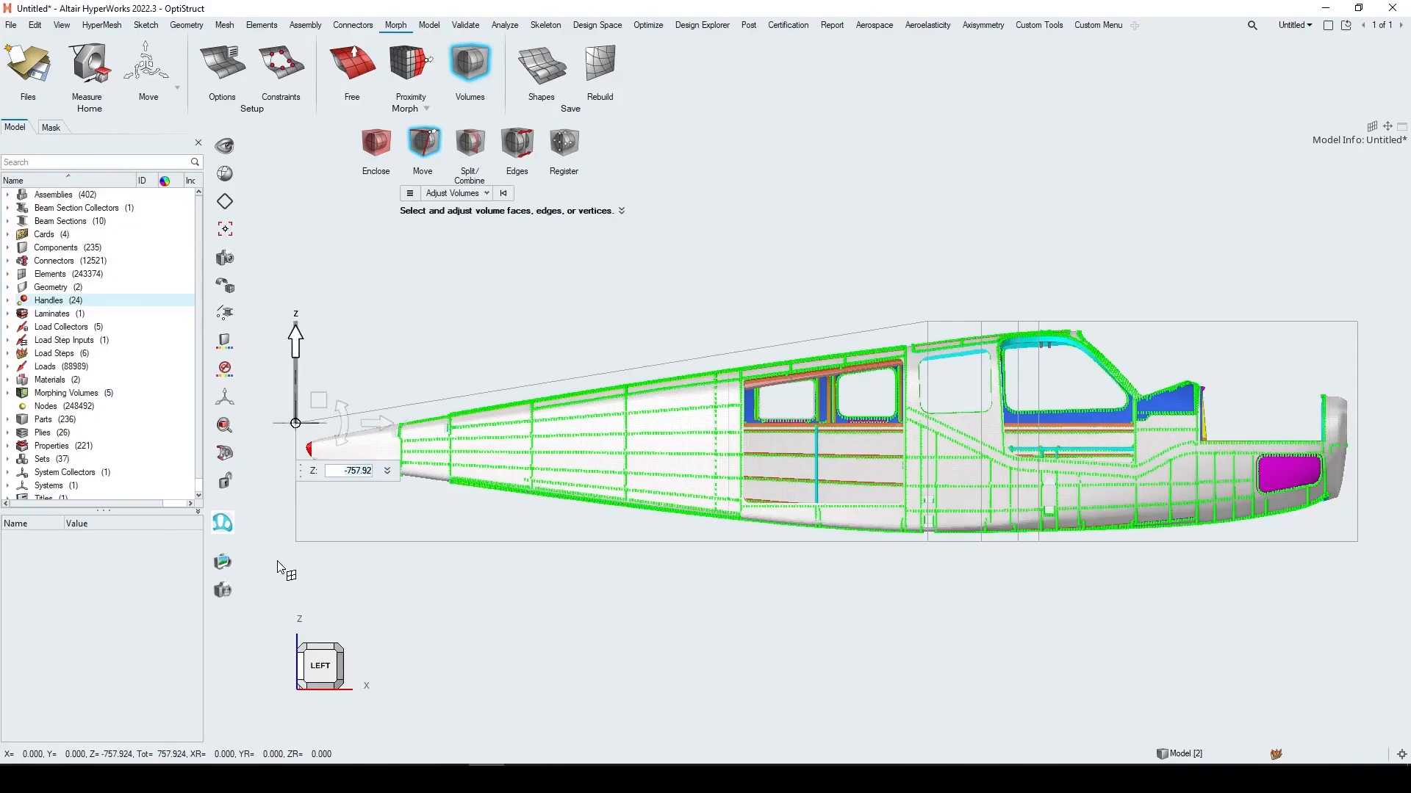
key(Return)
click(762, 341)
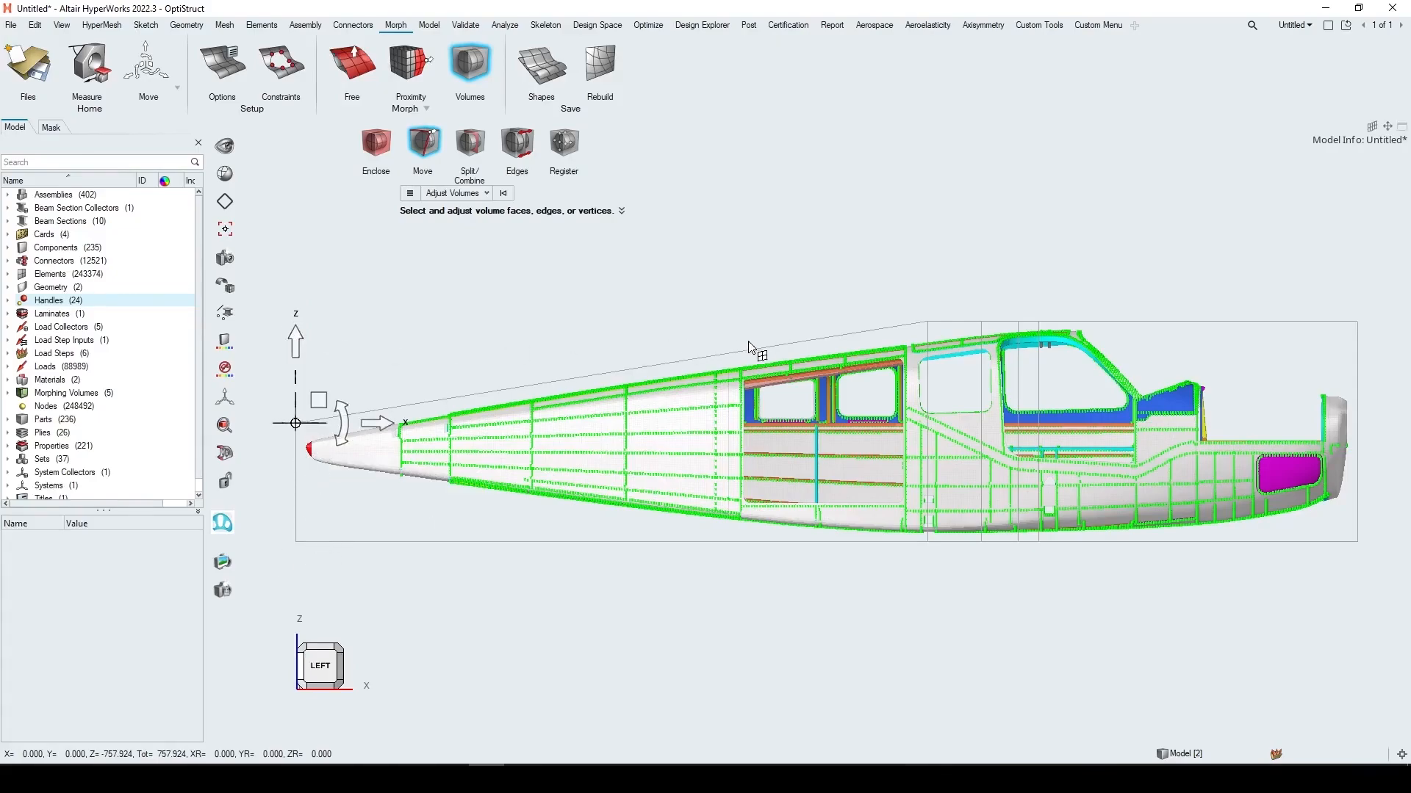
Raise the lower tail-end corner of the morph volumes along Z until the volume edge follows the tapered tail underside
click(292, 541)
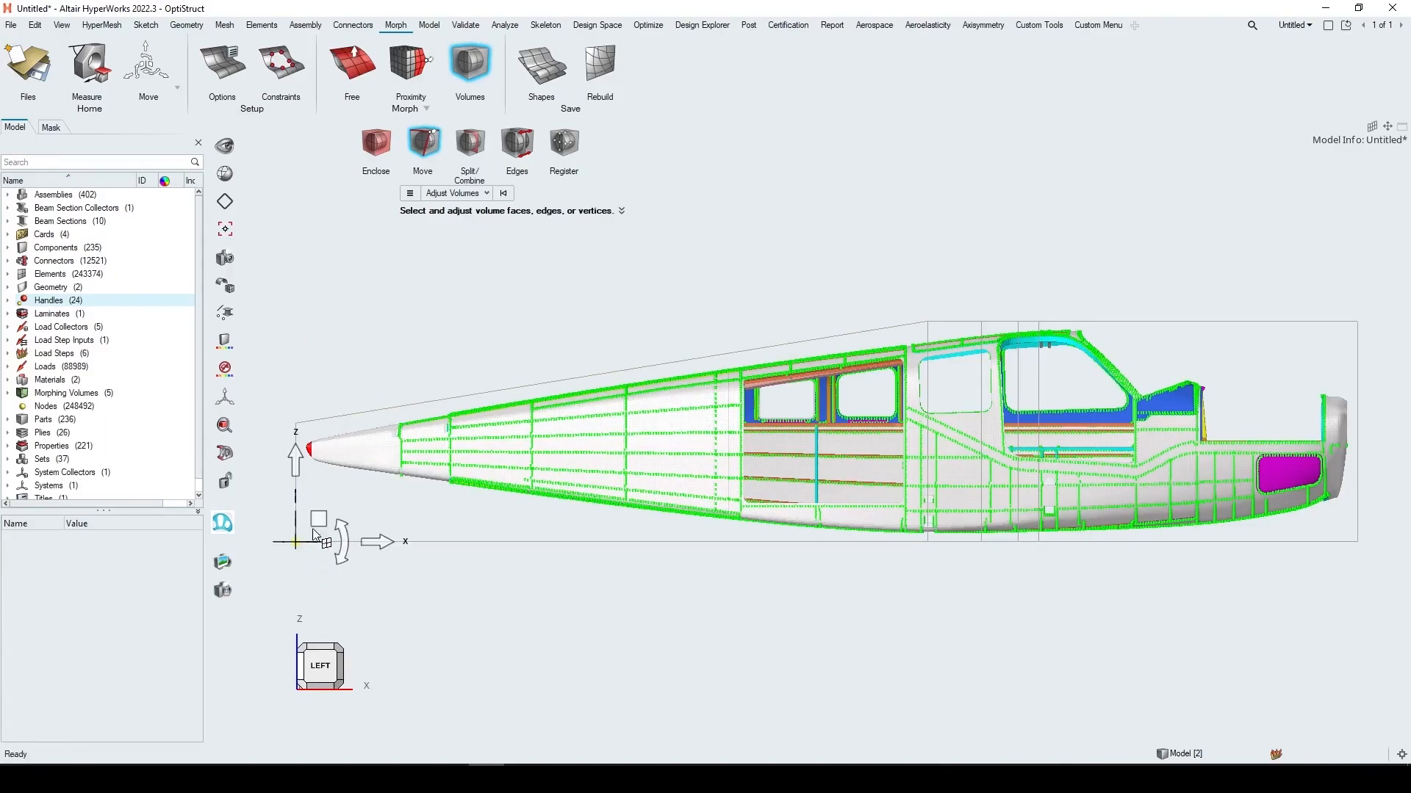
drag(298, 463, 295, 485)
key(Return)
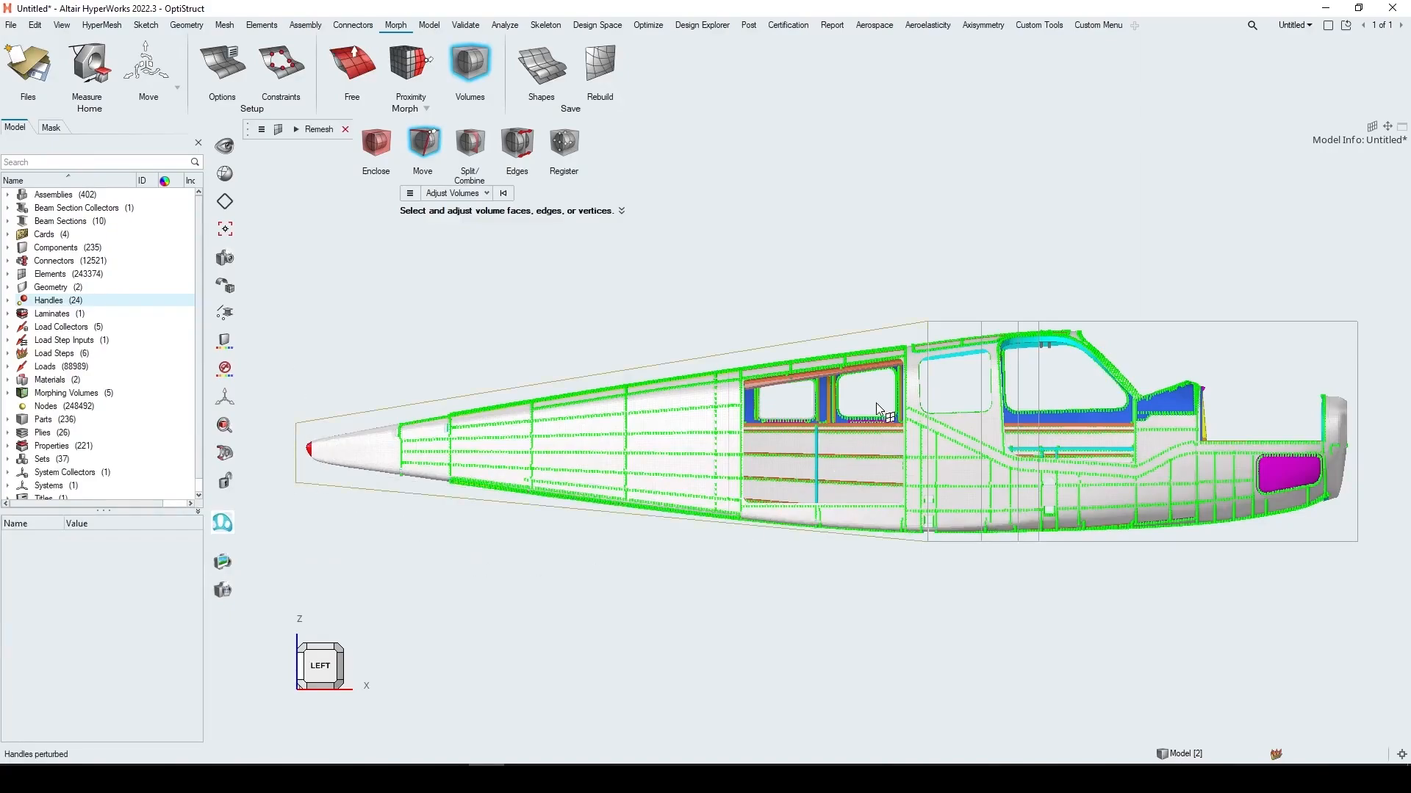
Lower the upper vertices of the two rear internal divisions toward the roof along Z, and move the rearmost one a further -59.61
scroll(1109, 321, up, 3)
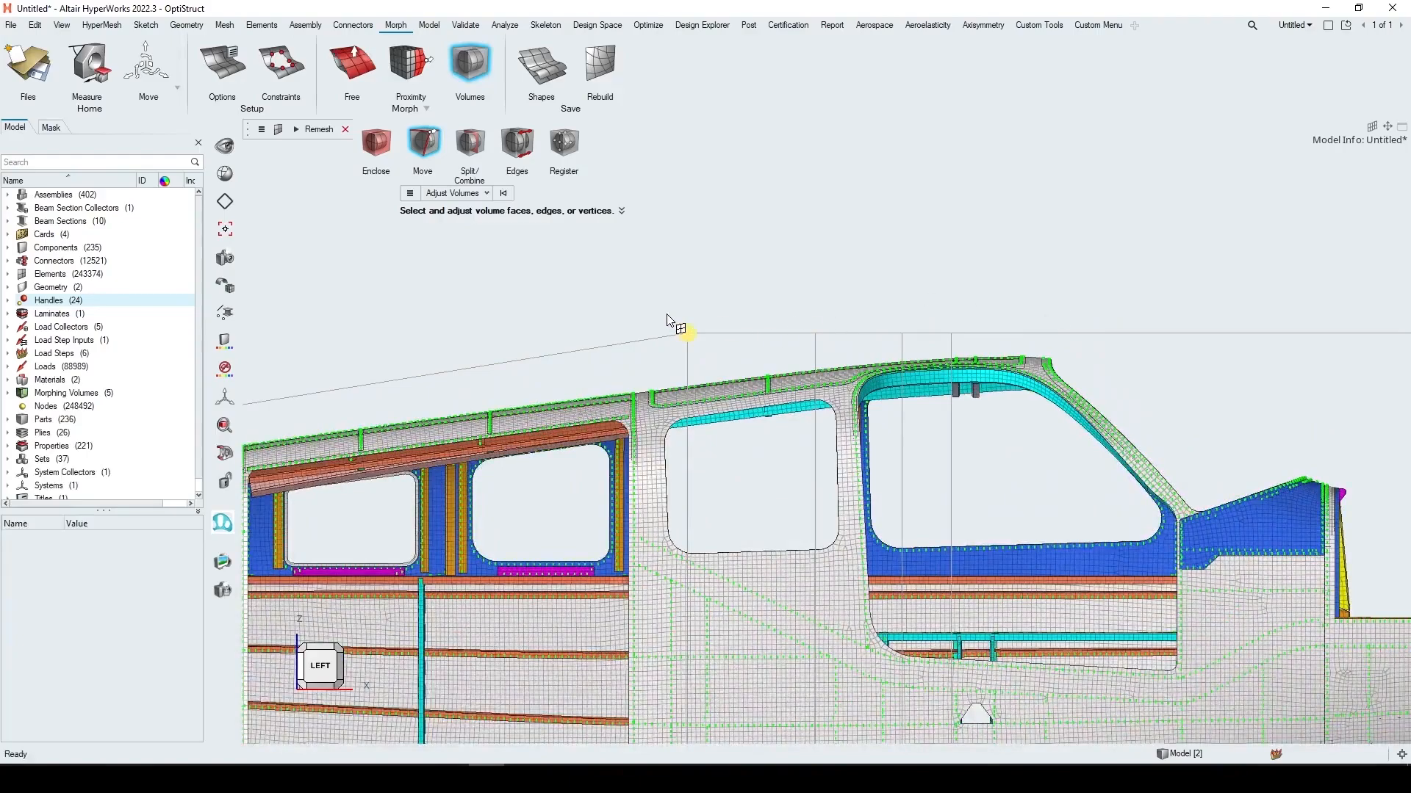
drag(679, 320, 833, 346)
click(751, 248)
drag(750, 249, 751, 278)
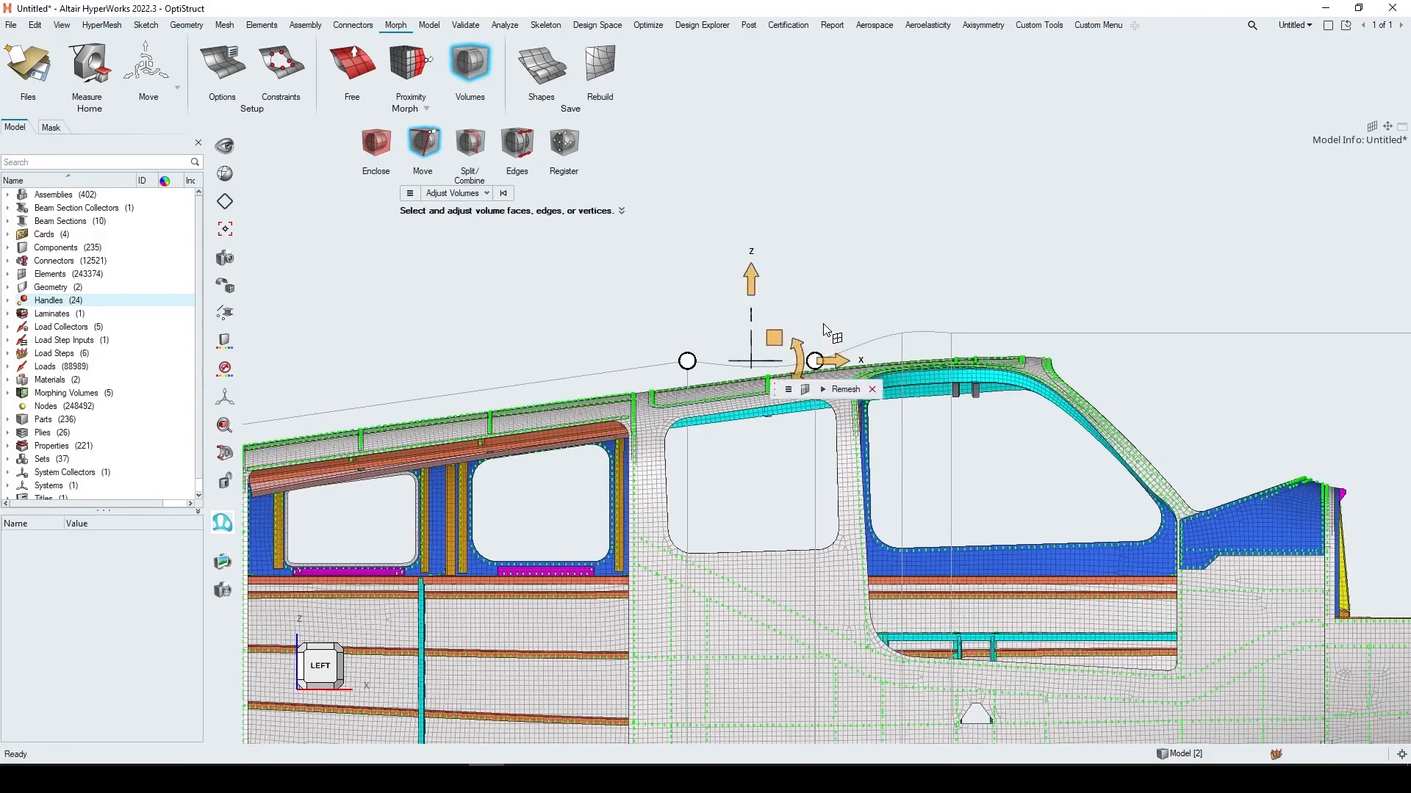
drag(647, 335, 694, 368)
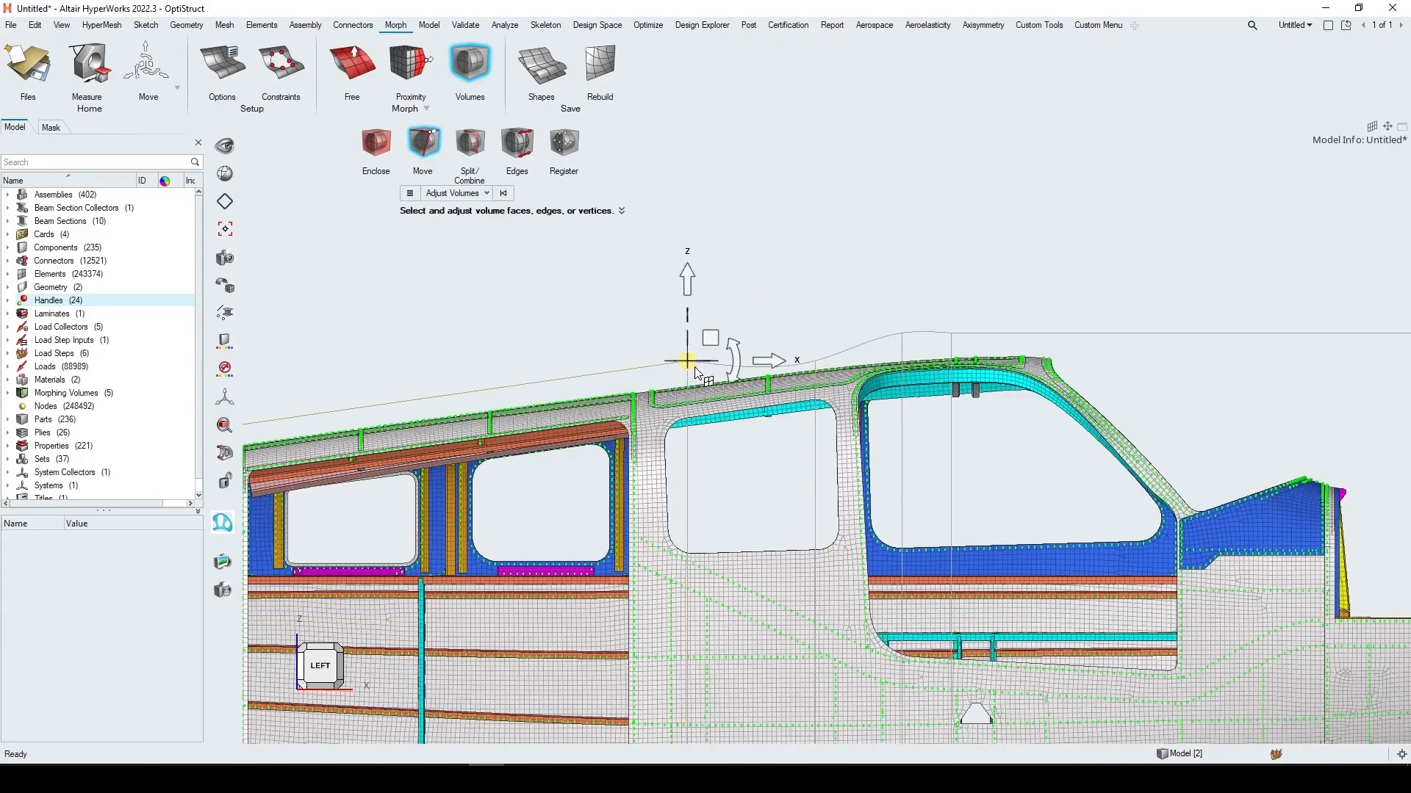
drag(688, 281, 691, 302)
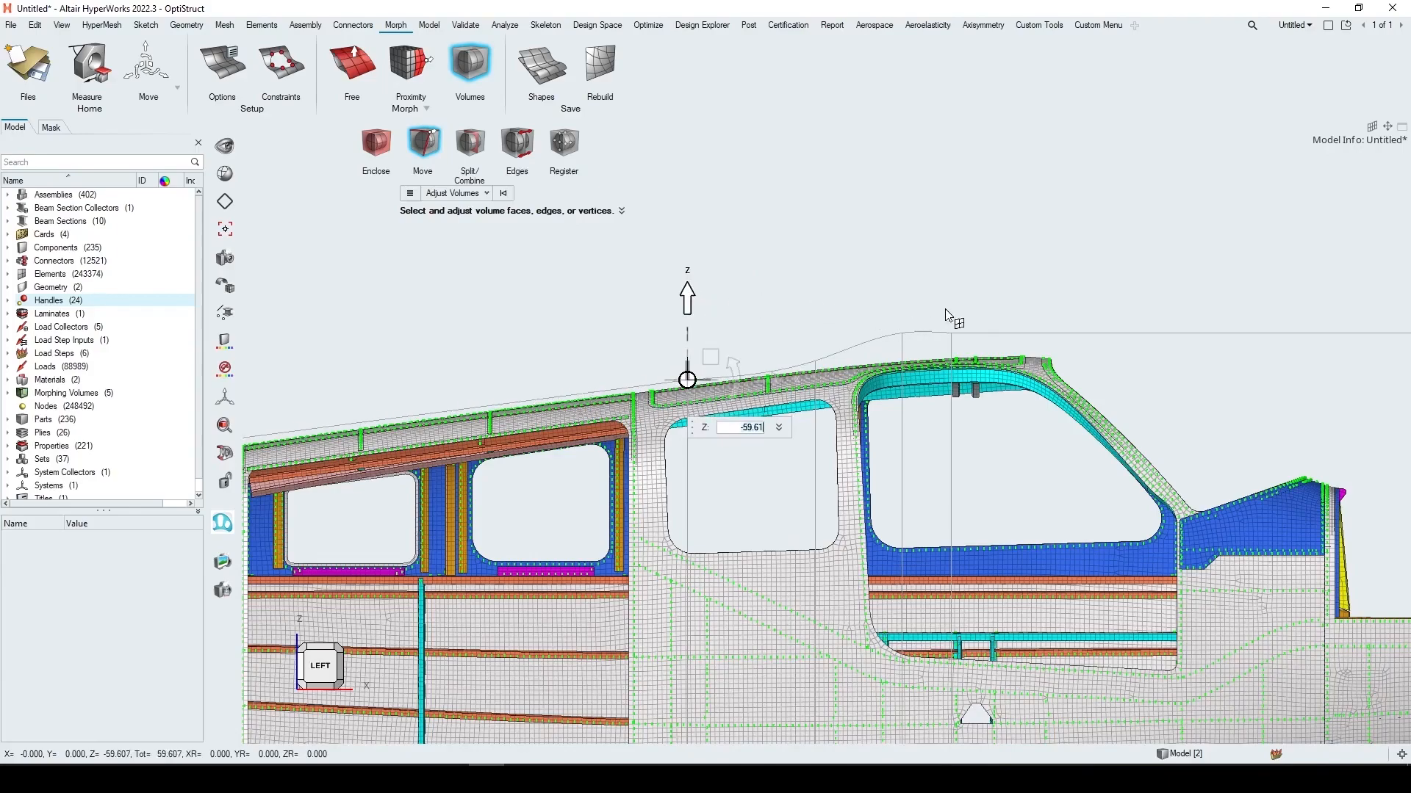
Move the upper vertices of the two front internal divisions by about -61.90 along Z, toward the cabin roof
click(887, 304)
click(890, 318)
drag(927, 254, 932, 276)
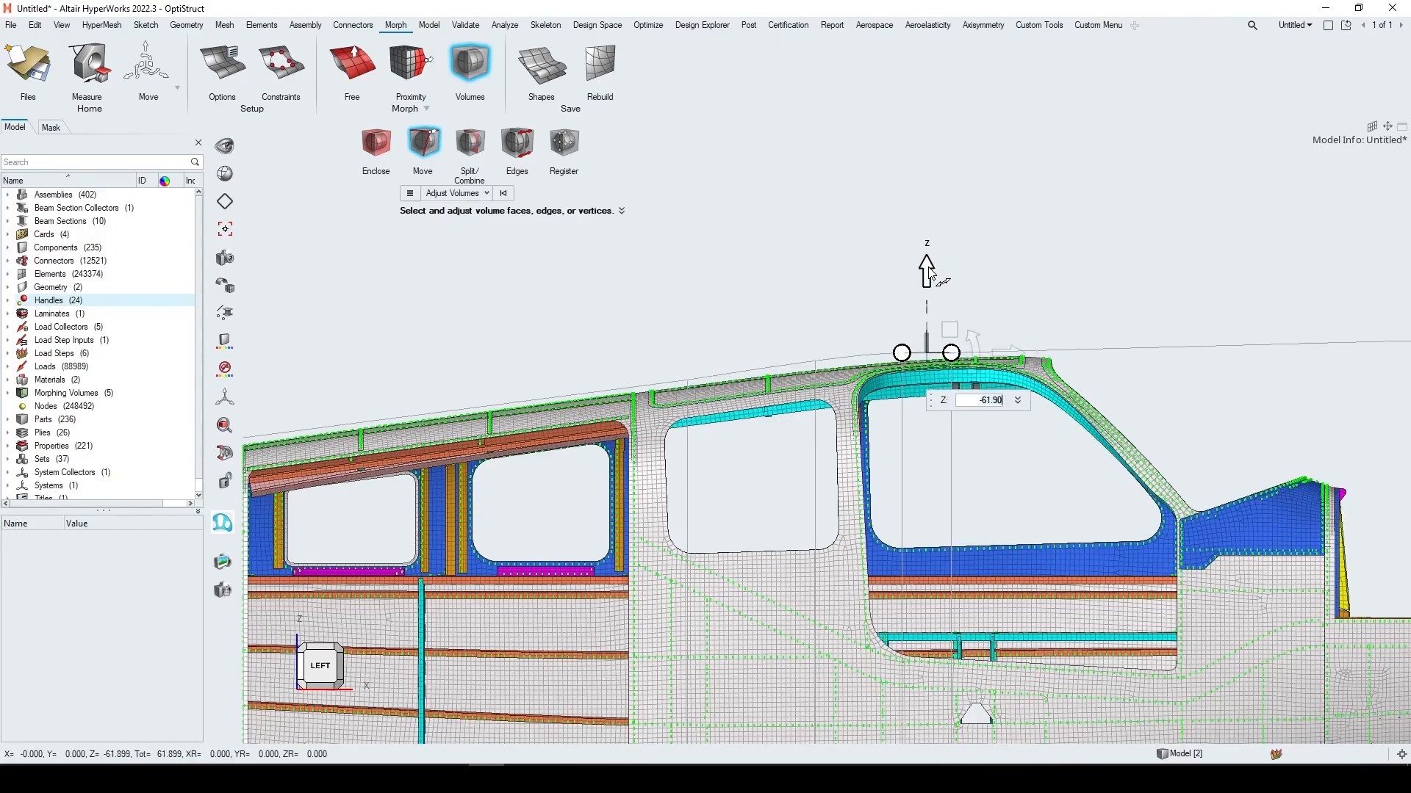
scroll(852, 285, down, 3)
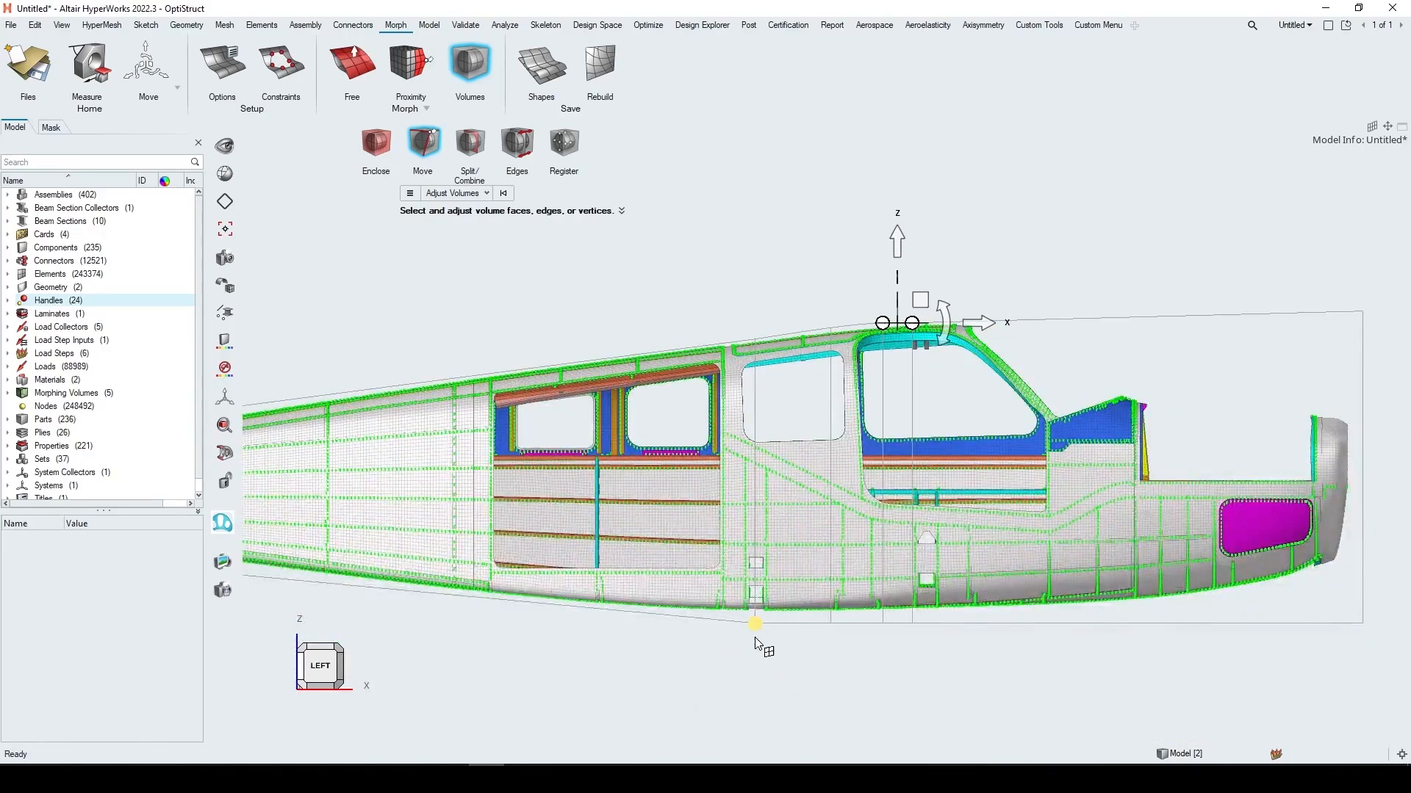
drag(737, 622, 955, 663)
key(Escape)
key(Escape)
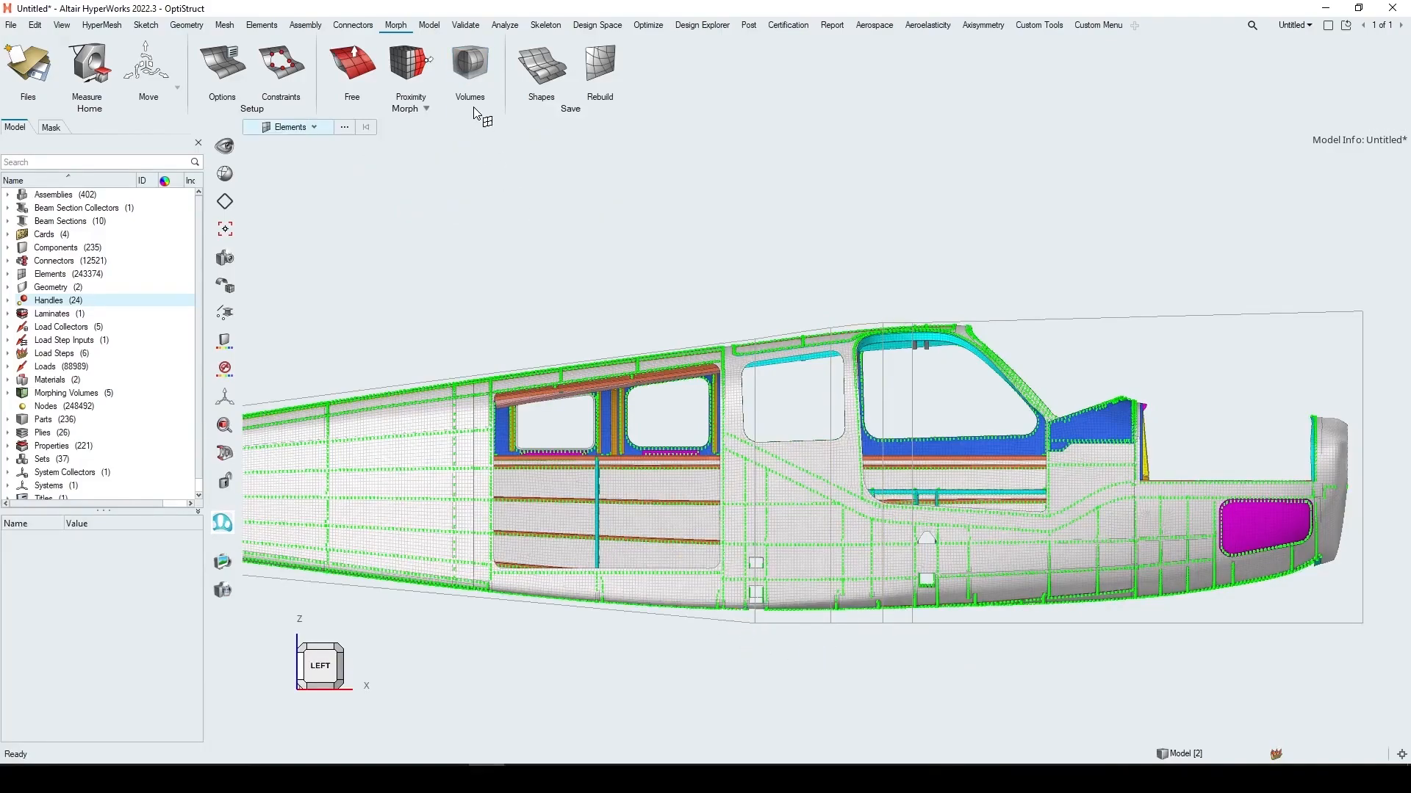
click(470, 74)
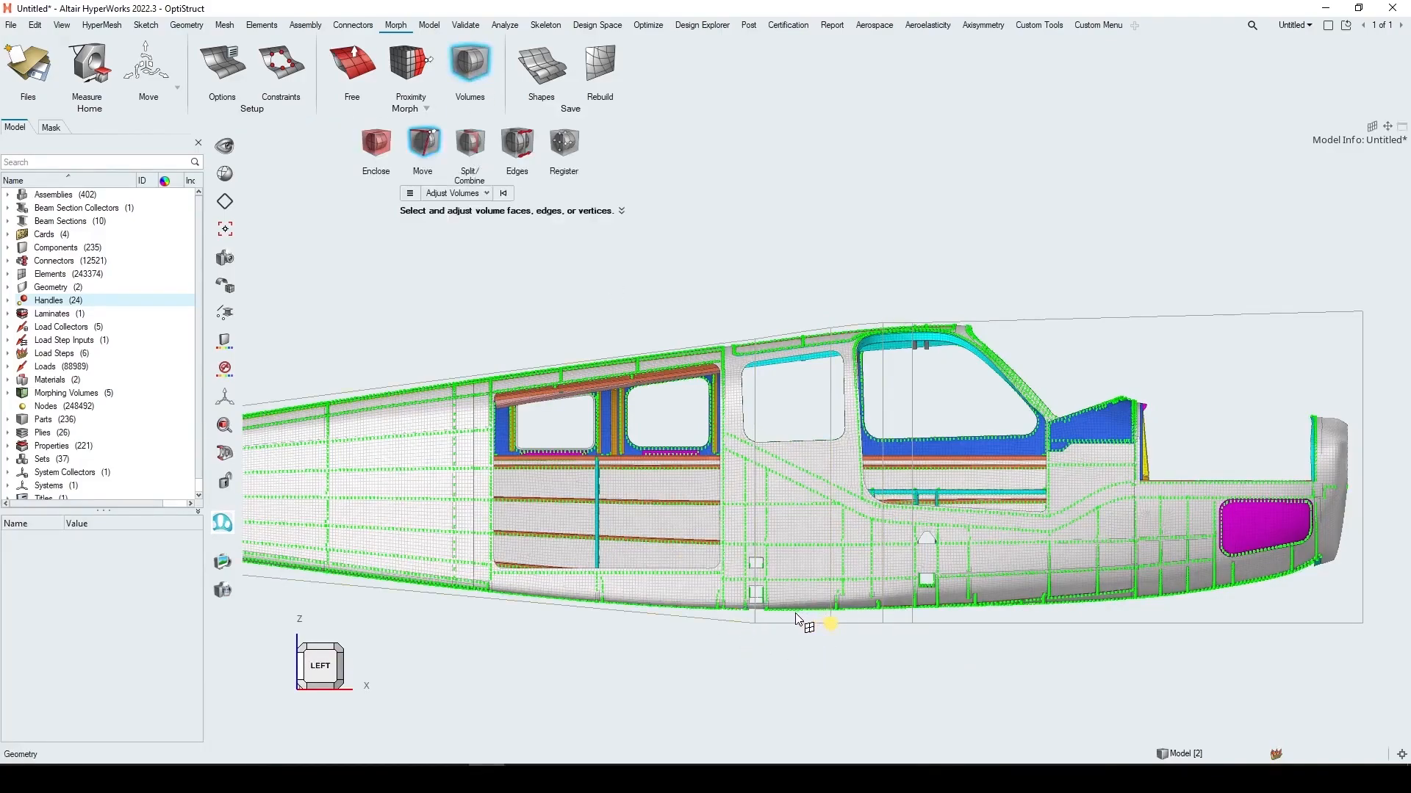
Raise the lower vertices of all four internal divisions together by about 19.28 along Z
mouse_move(739, 628)
mouse_down()
mouse_move(806, 651)
mouse_move(943, 656)
mouse_up()
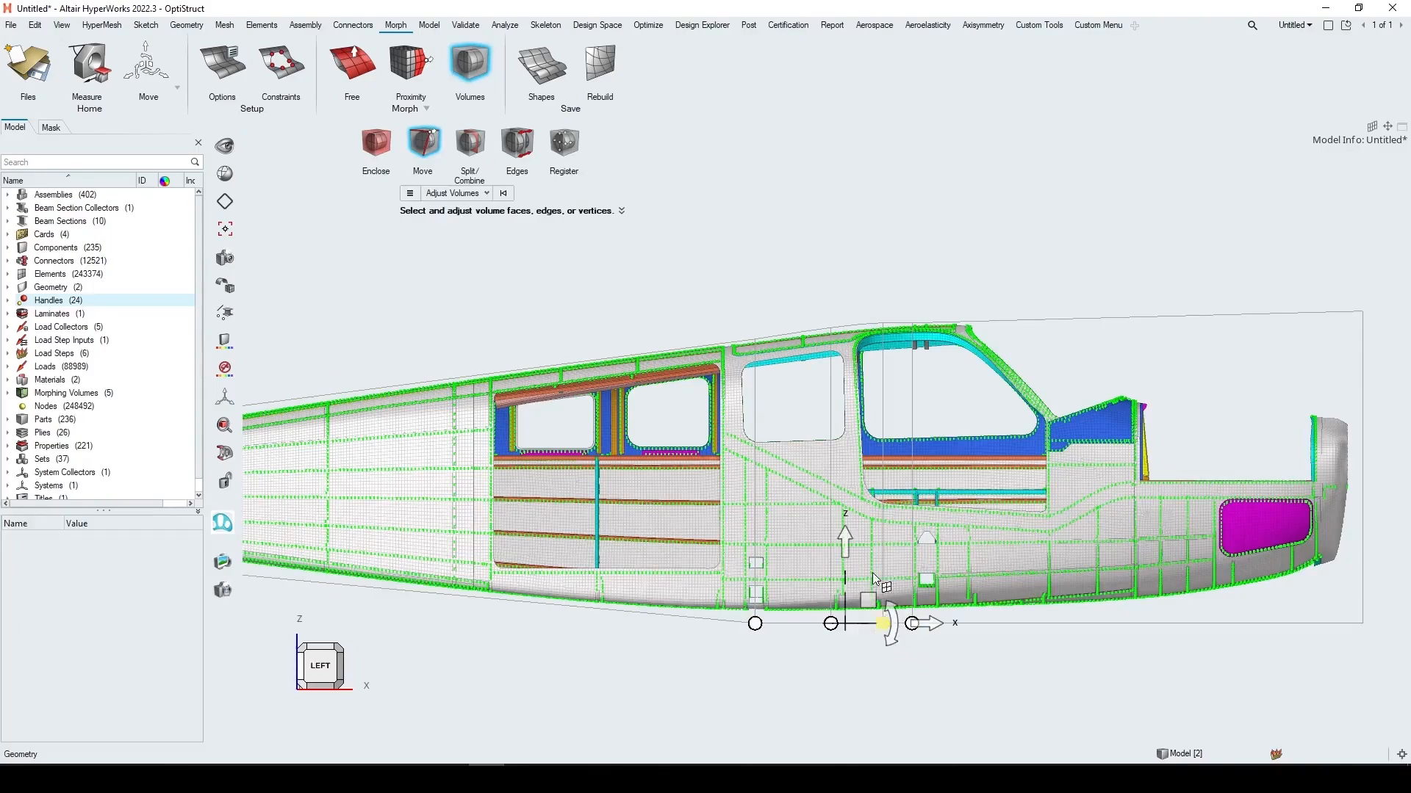
drag(845, 539, 845, 535)
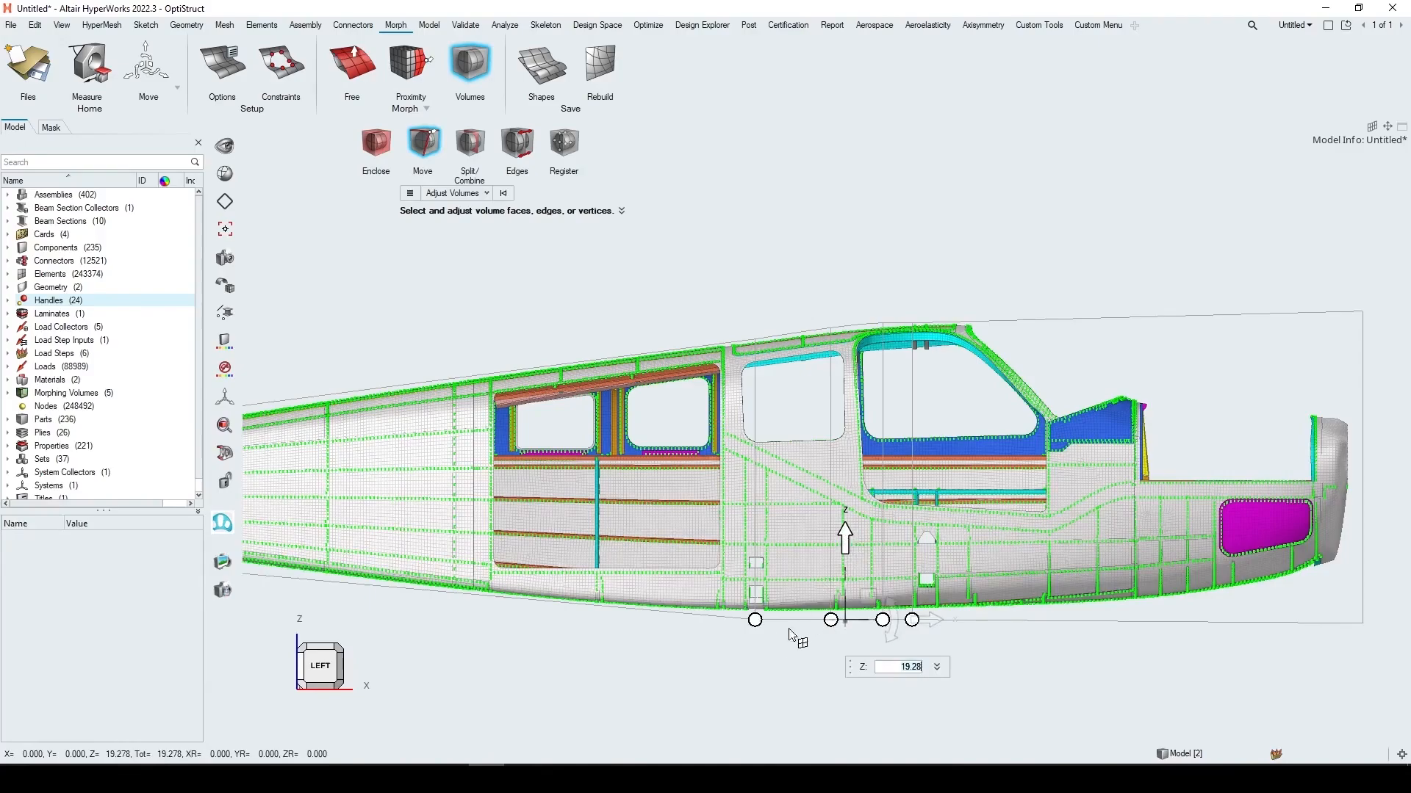
click(824, 630)
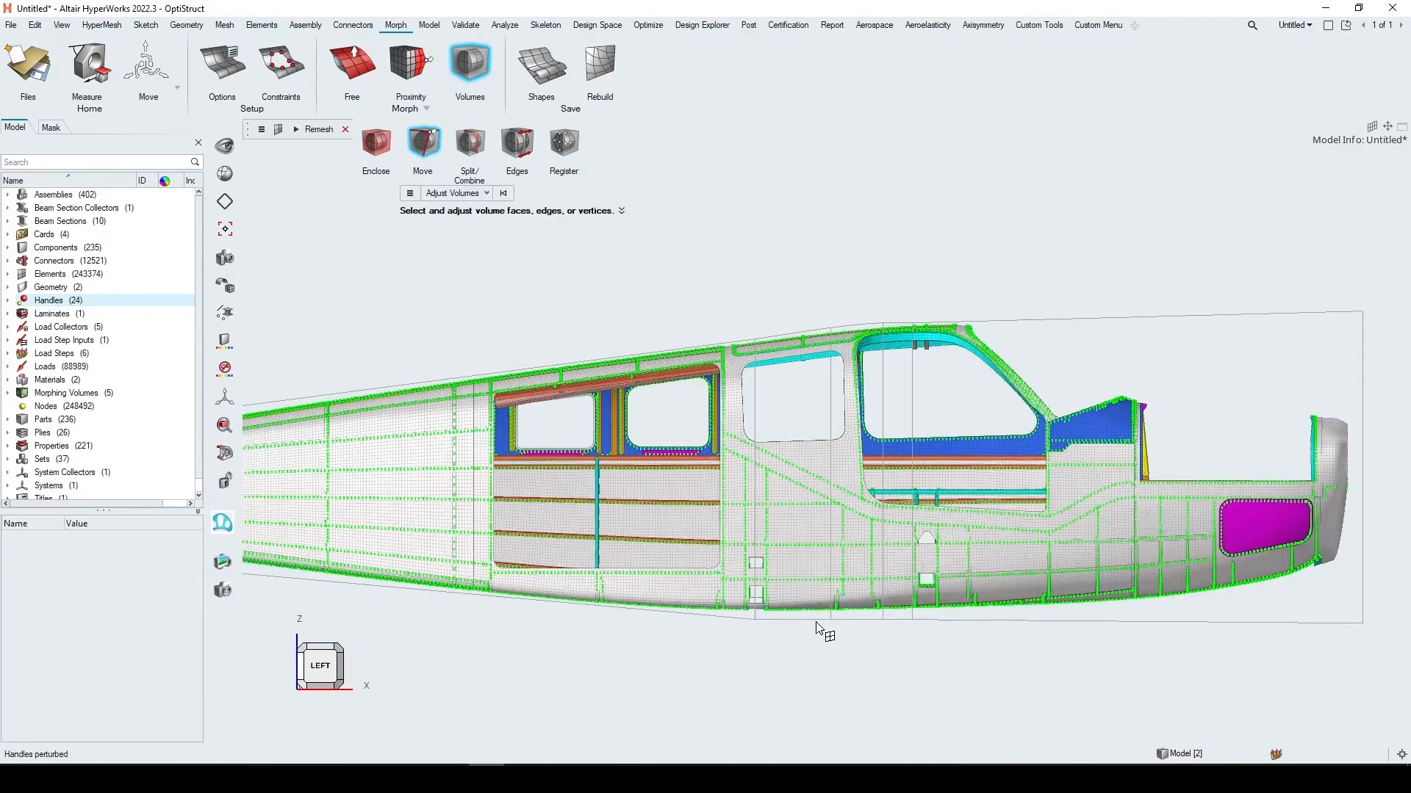
Raise the lower vertices of the three foremost internal divisions slightly along Z, closer to the belly skin
drag(811, 618, 951, 649)
scroll(937, 633, down, 3)
scroll(914, 620, up, 6)
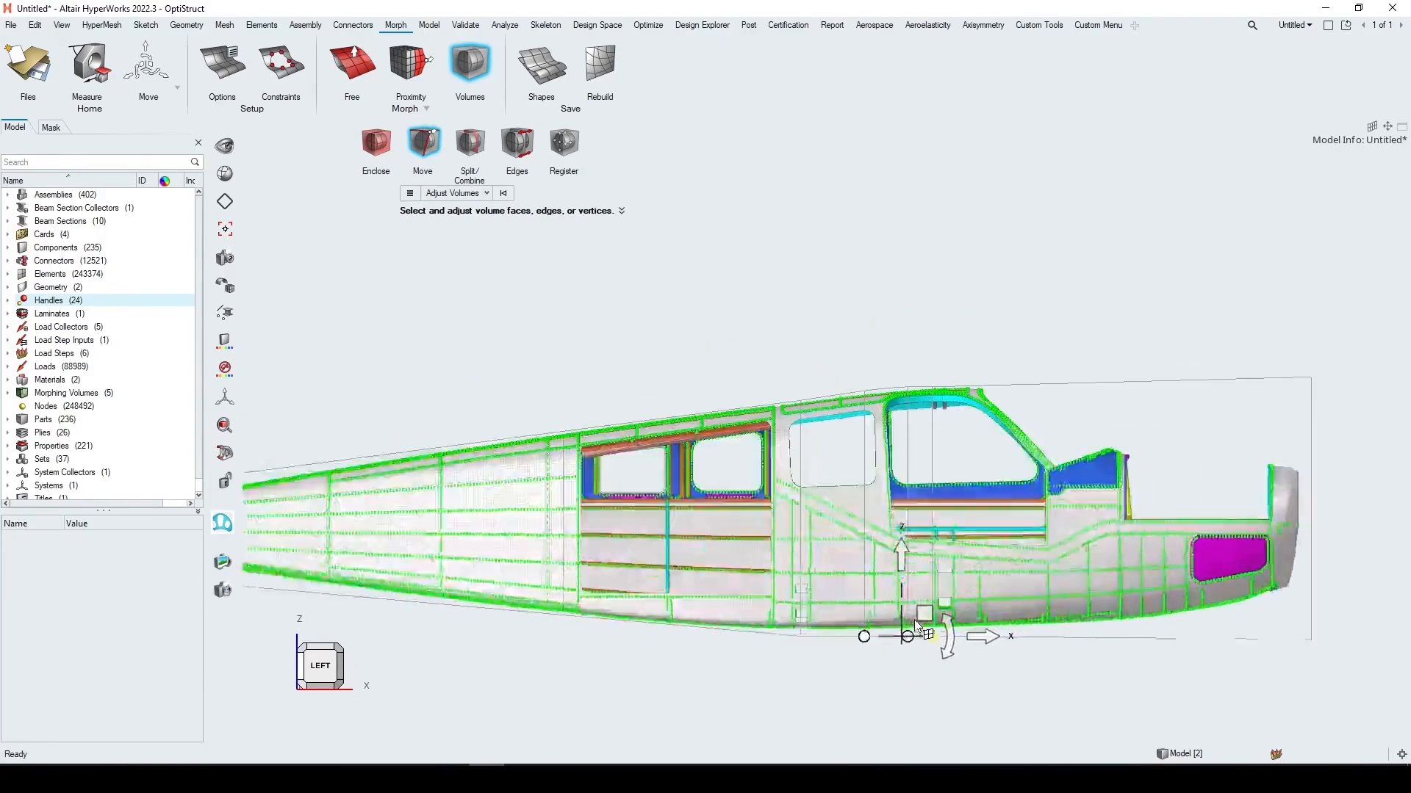
drag(894, 579, 896, 574)
Raise the lower vertex of the rearmost internal division slightly along Z toward the belly skin
click(679, 660)
click(691, 659)
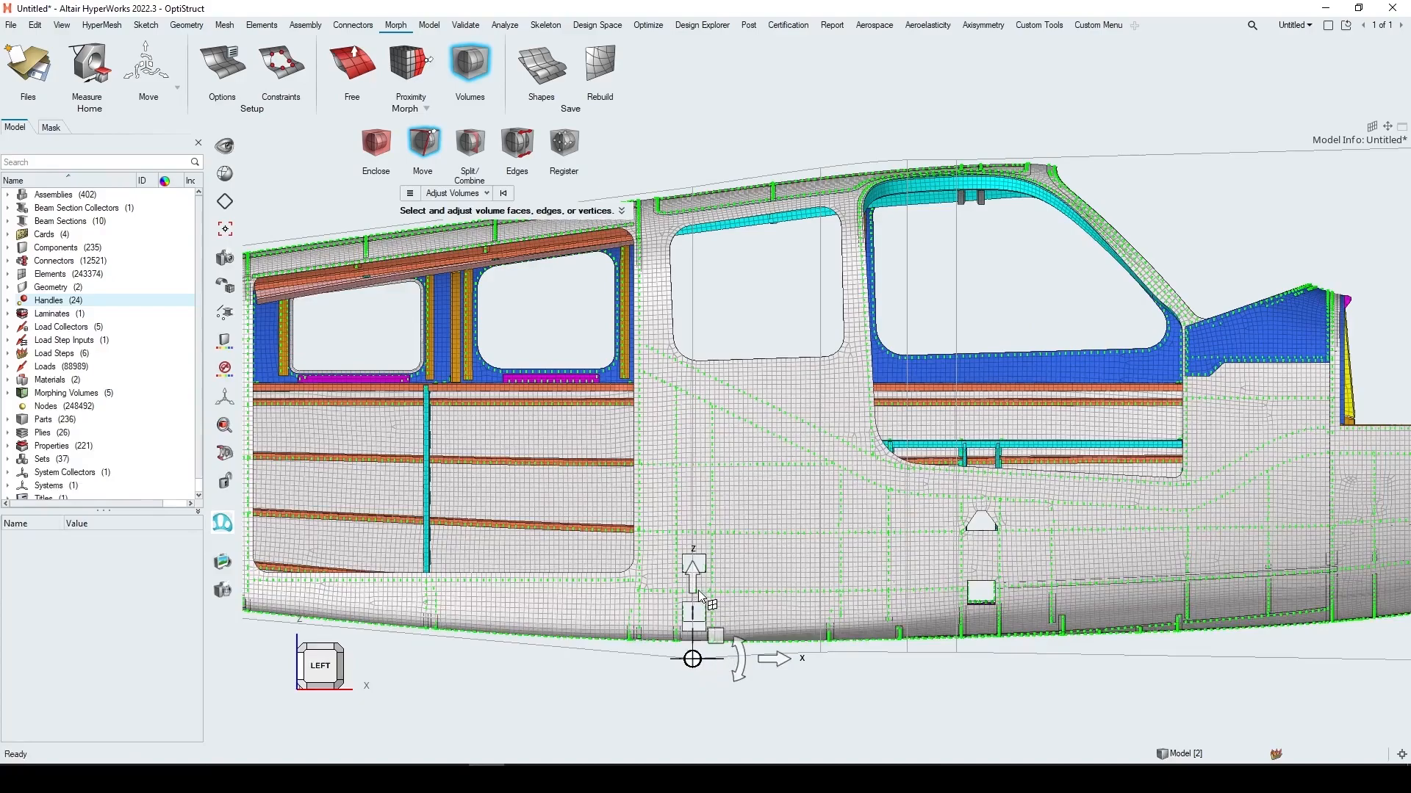
drag(695, 585, 694, 579)
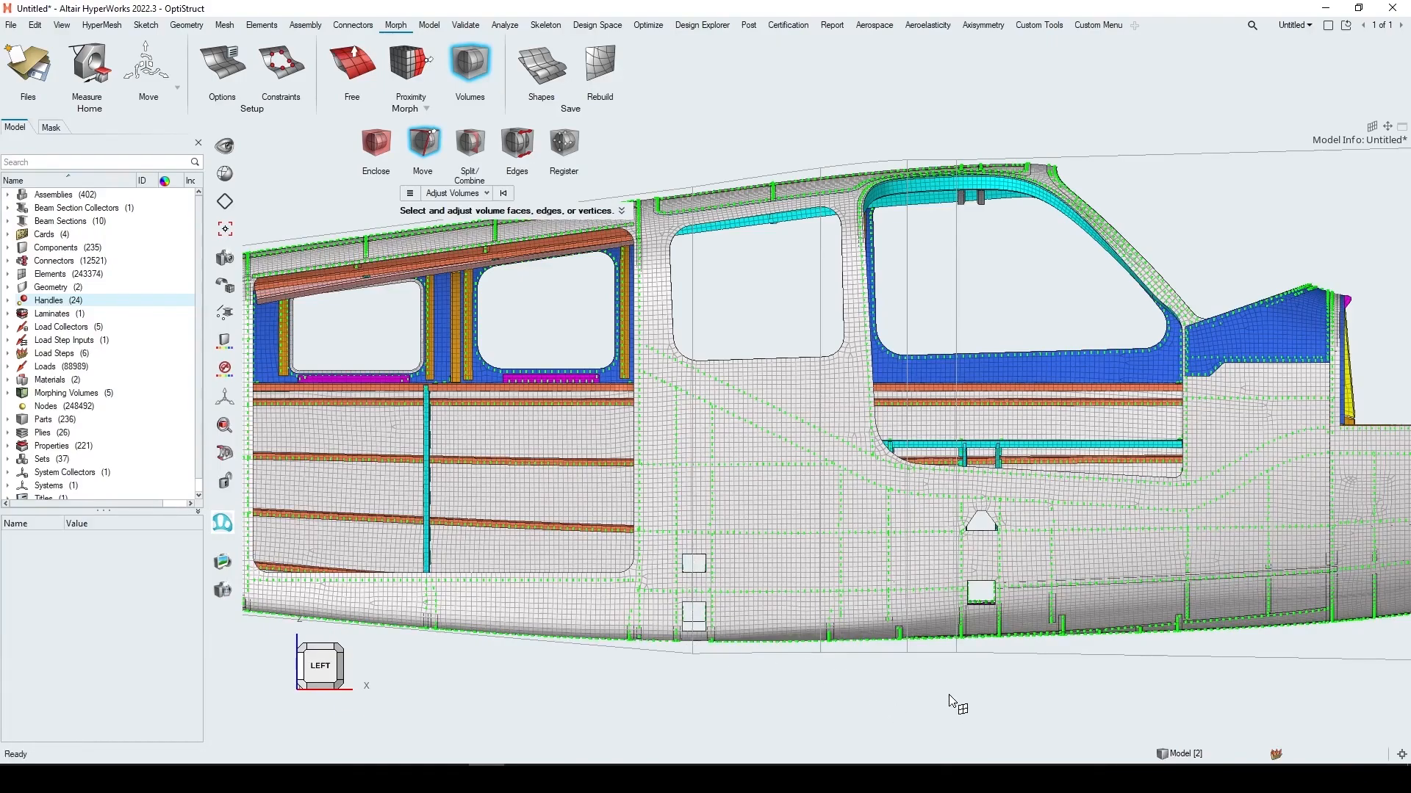
Lower the upper nose-end corner of the morph volumes along Z to level the top edge, and raise the lower nose-end corner slightly
scroll(967, 699, down, 4)
right_drag(1084, 633, 920, 609)
click(1171, 388)
mouse_move(1175, 312)
mouse_down()
mouse_move(1174, 340)
mouse_move(1173, 317)
mouse_up()
click(1172, 652)
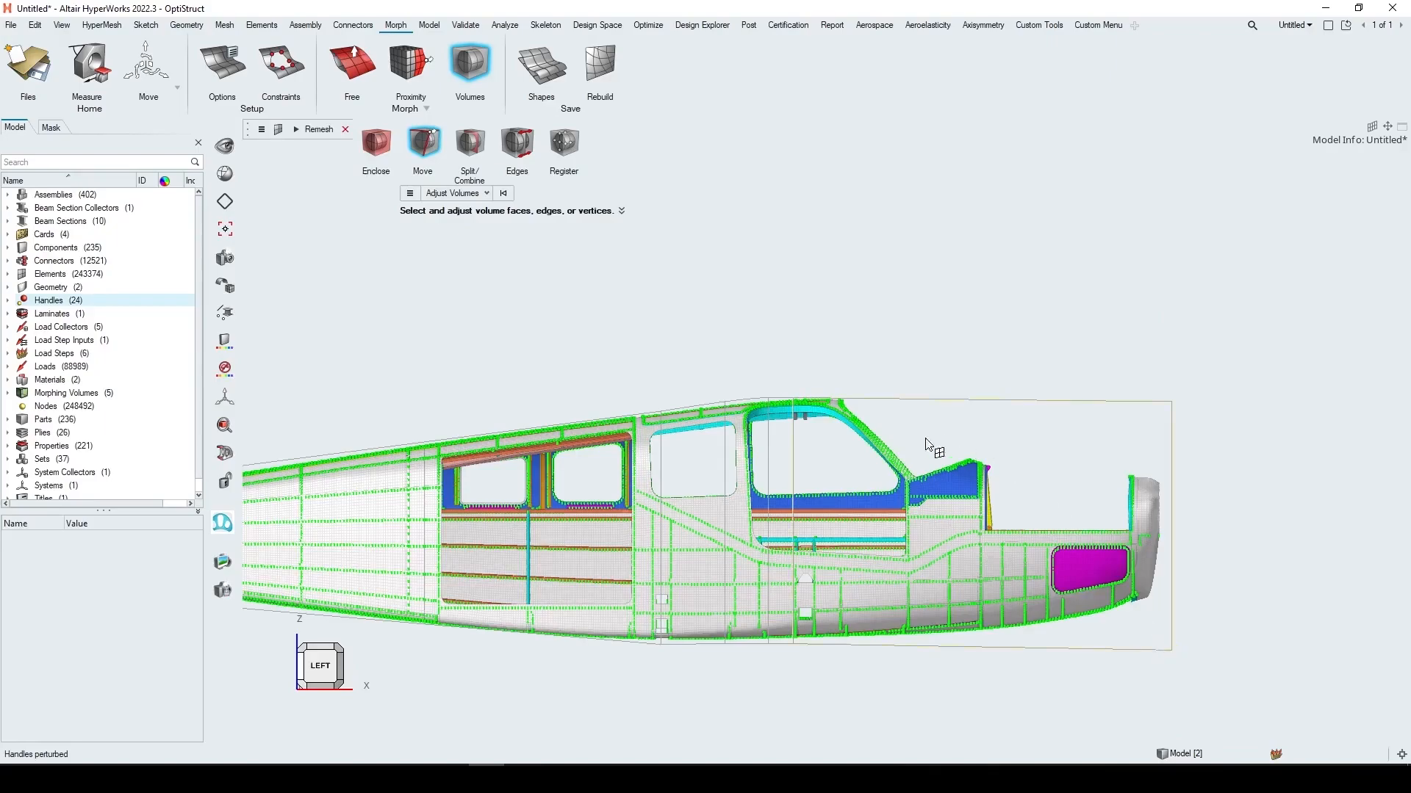
Switch the volume Move tool to Morph mode and translate the two middle internal divisions by -50 along X, morphing the enclosed mesh
right_drag(764, 462, 919, 444)
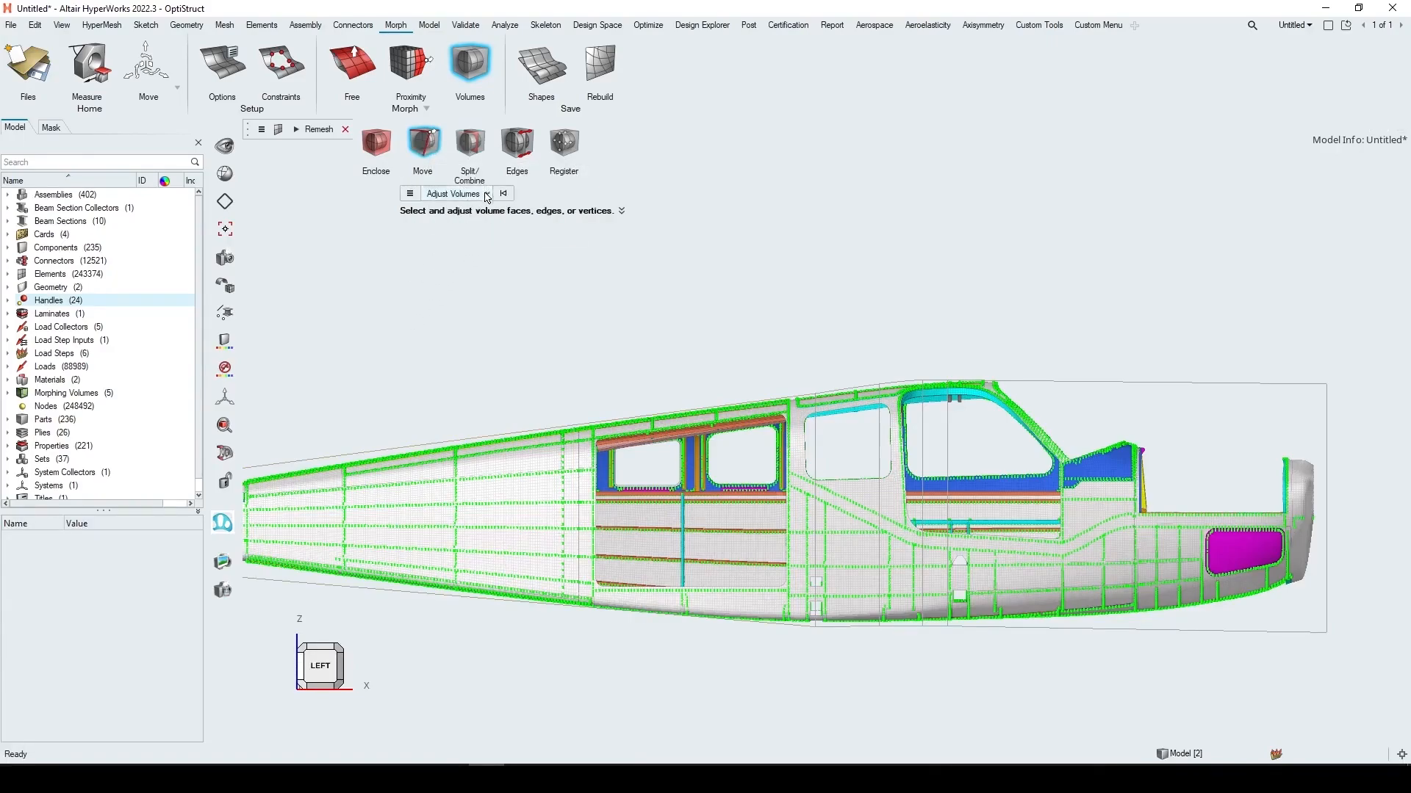
click(487, 194)
click(445, 220)
drag(858, 356, 935, 673)
scroll(946, 510, up, 3)
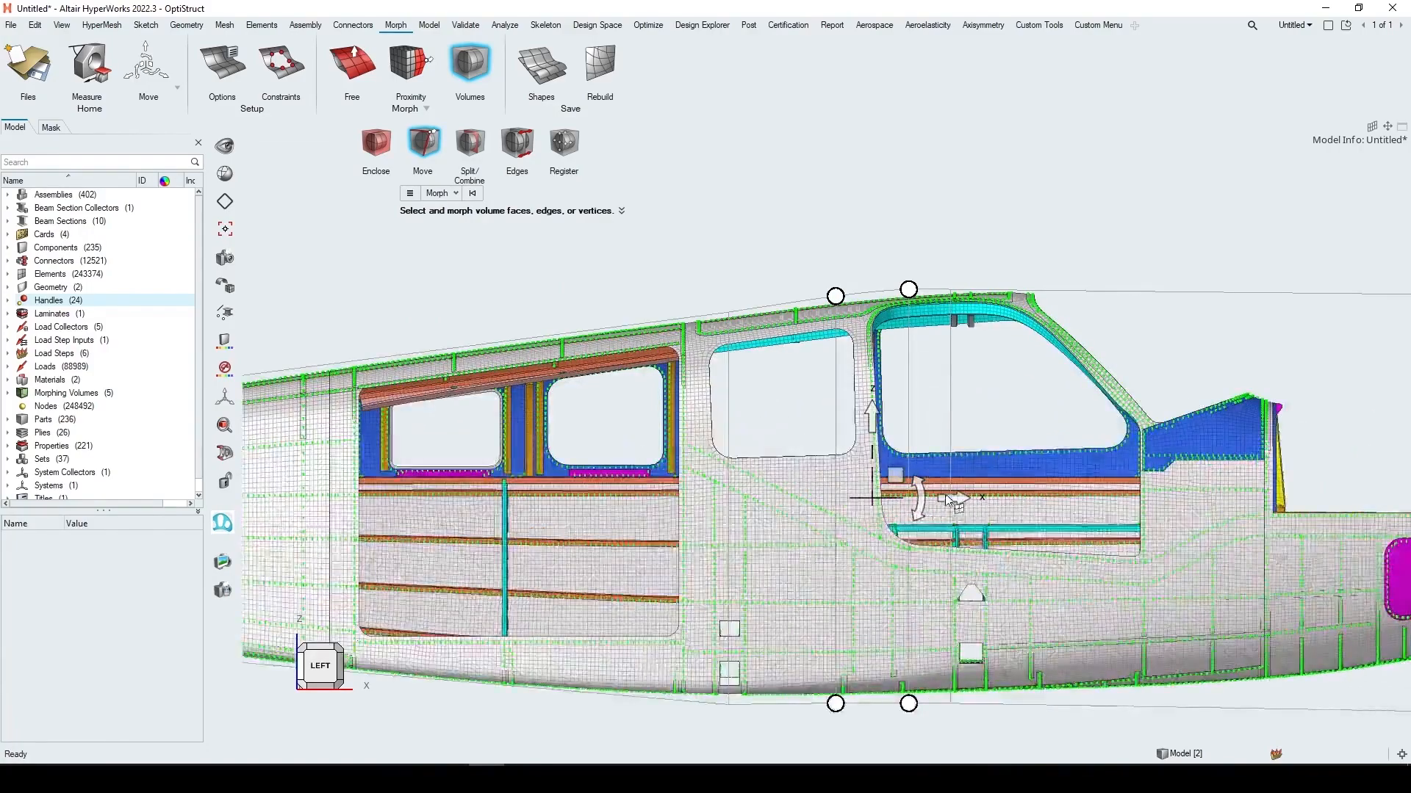
click(955, 500)
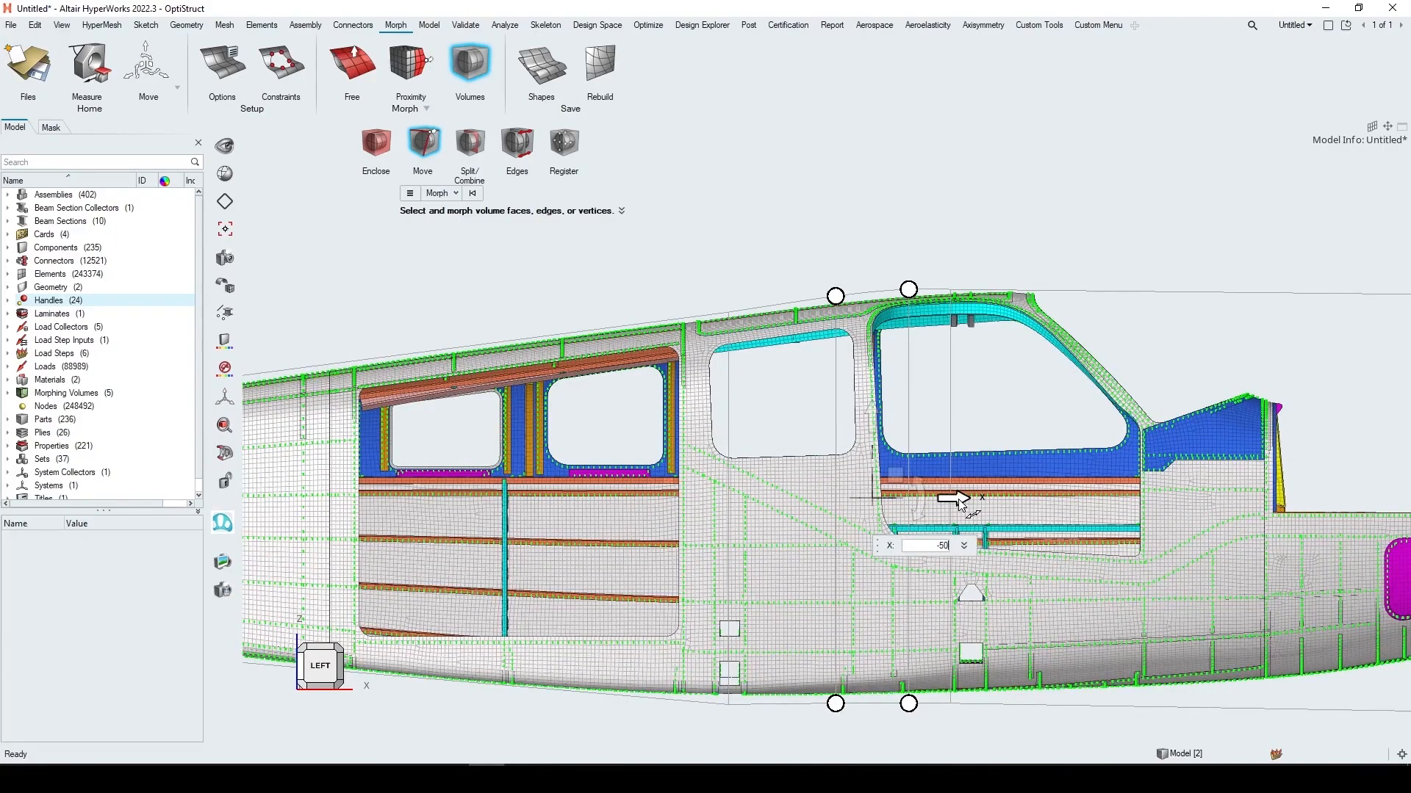
text(-50)
key(Return)
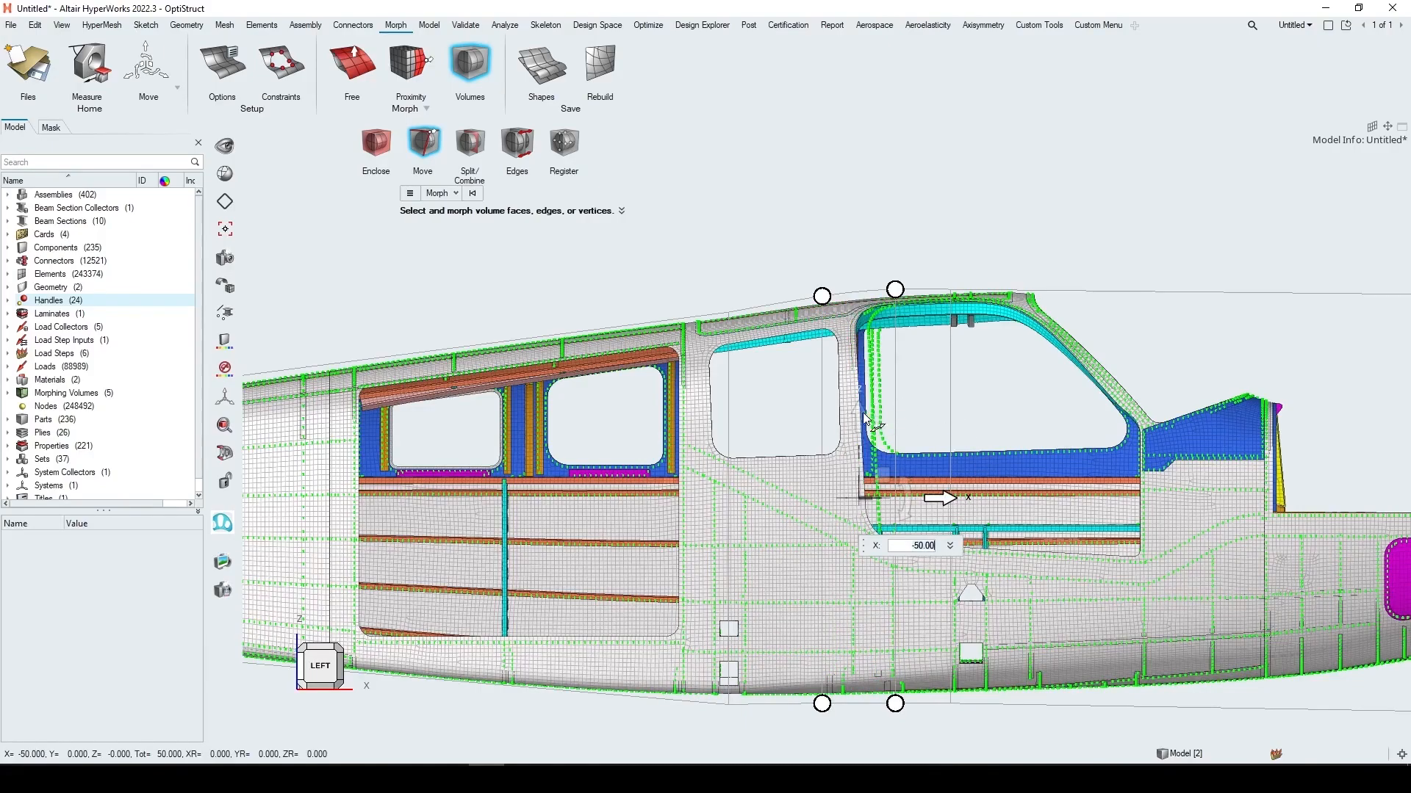
Examine the morphed mesh around the cabin windows, door frame and floor structure from the side and at an angle
scroll(845, 356, up, 3)
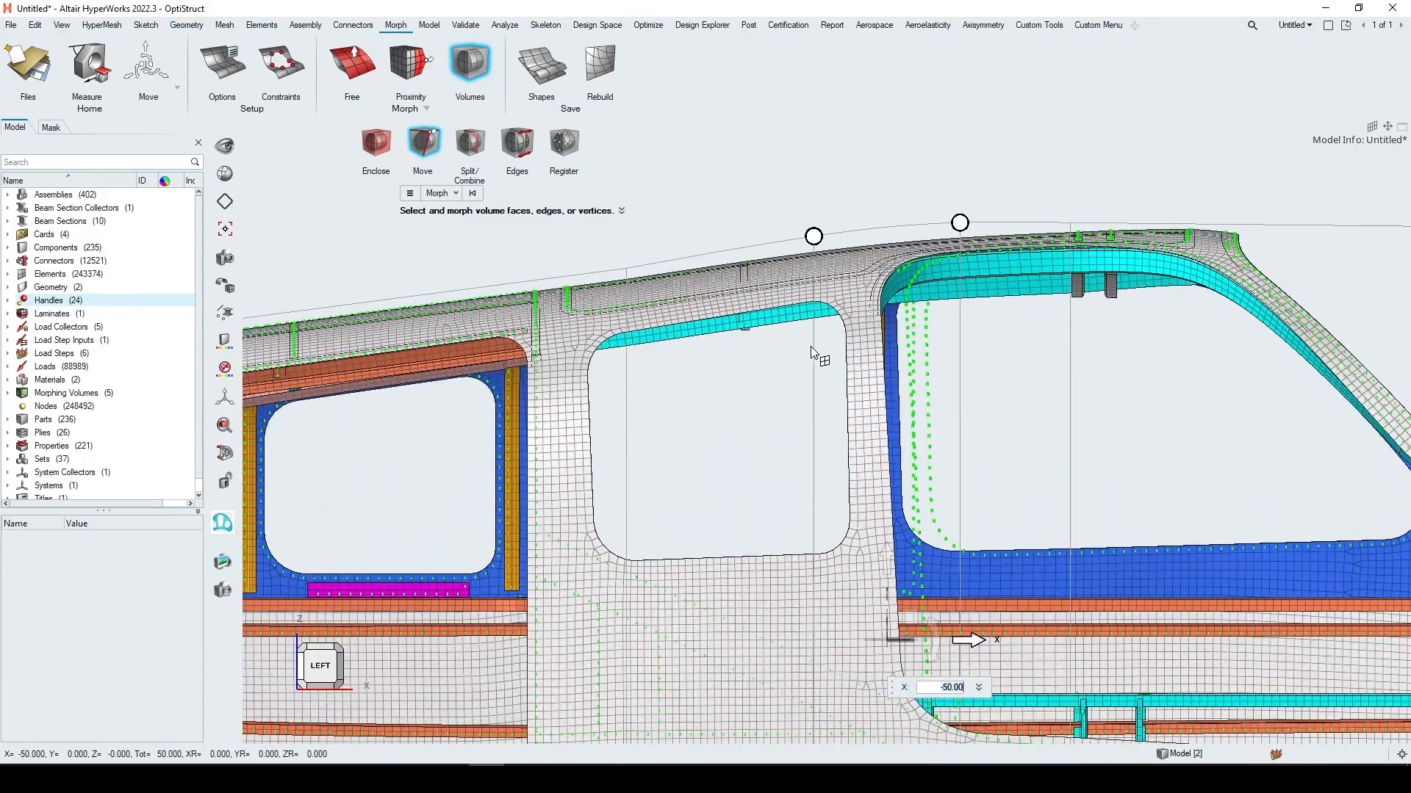
scroll(813, 352, down, 5)
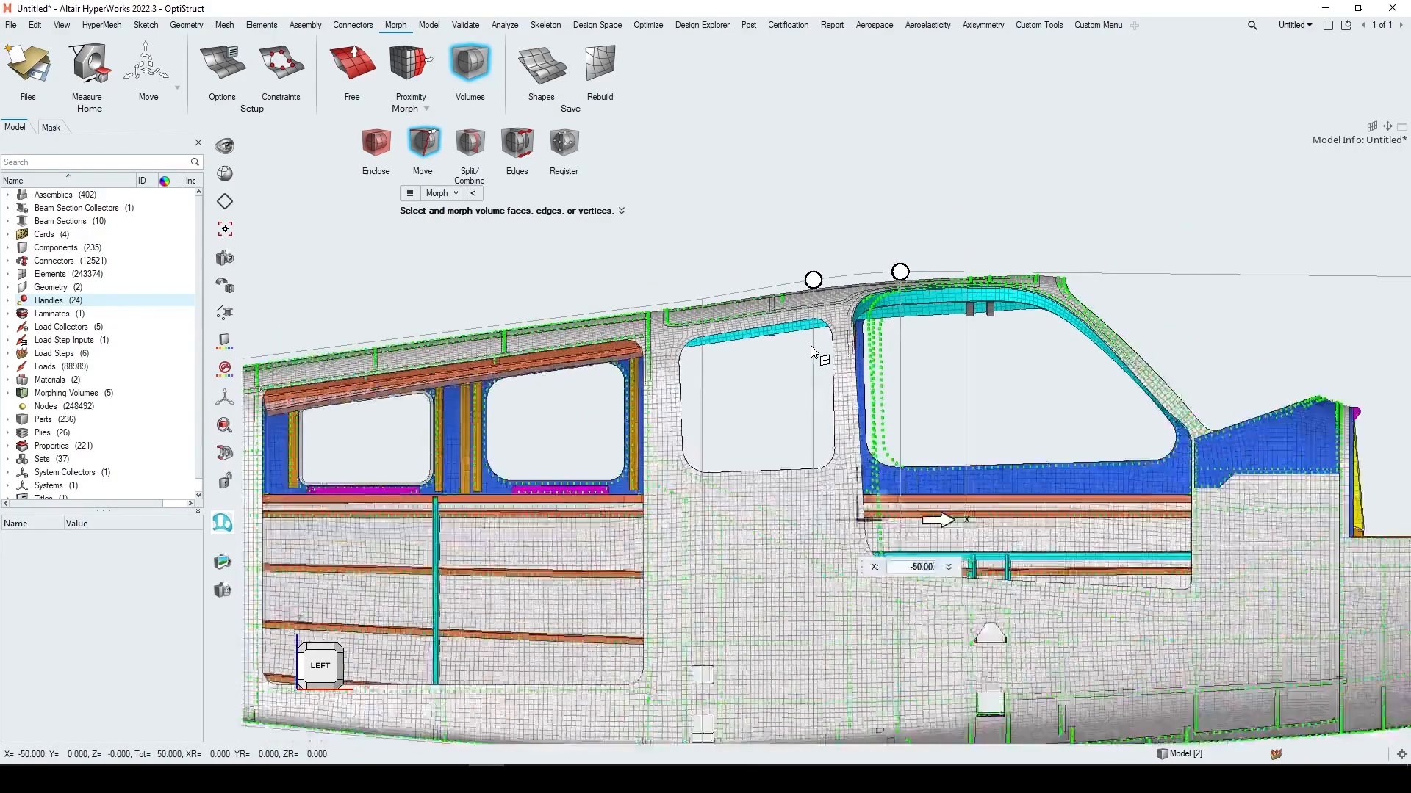
scroll(768, 358, up, 3)
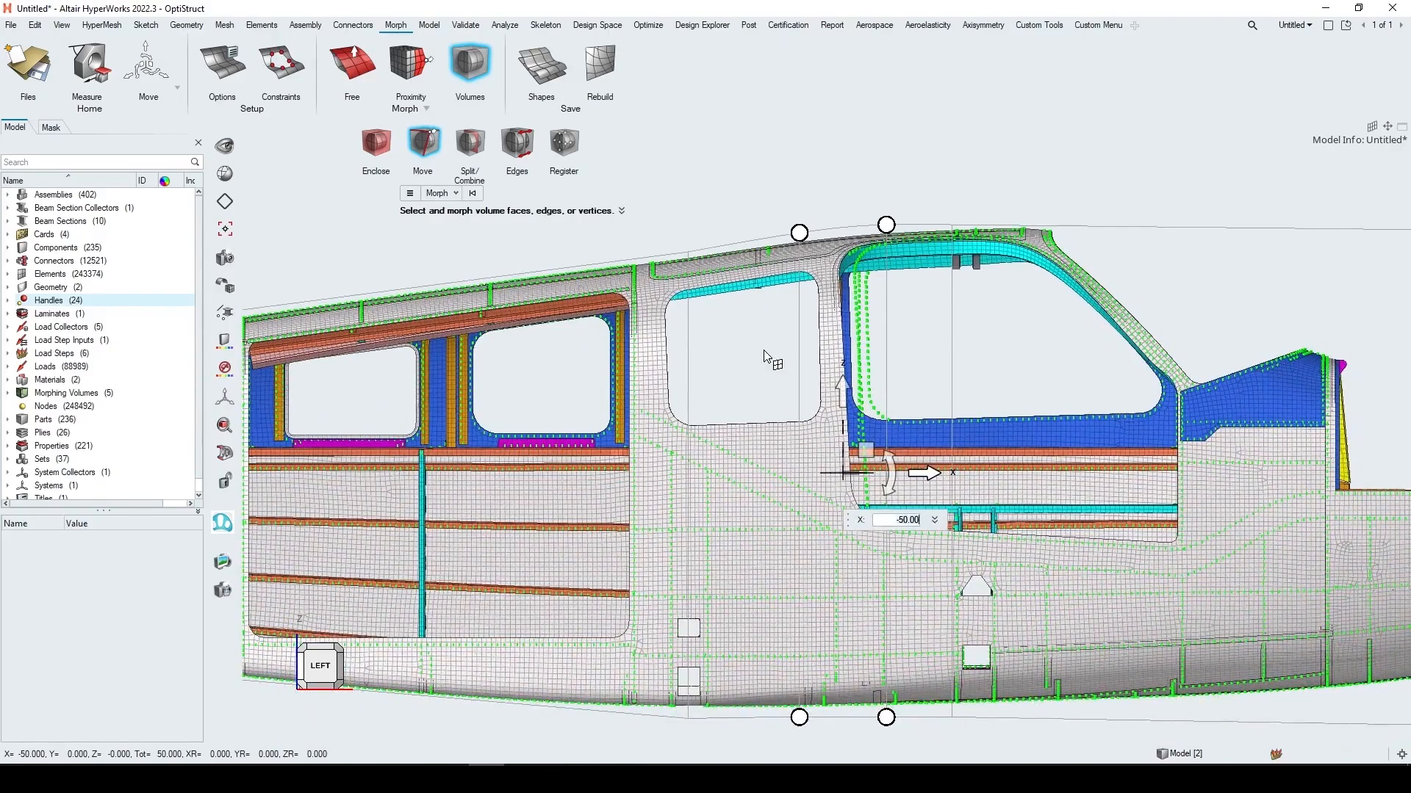
middle_drag(823, 483, 878, 580)
scroll(997, 481, up, 2)
scroll(997, 482, up, 2)
key(Return)
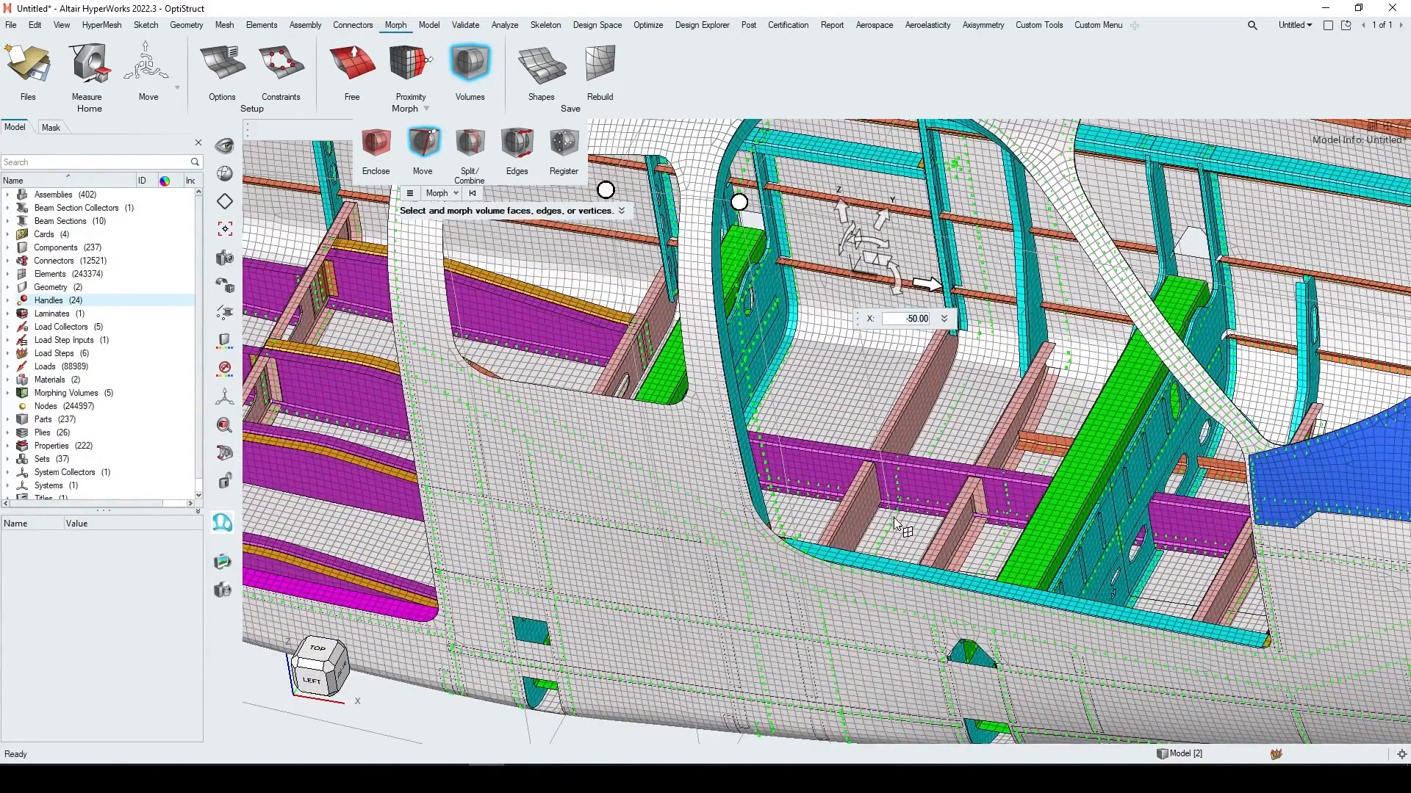
Undo and redo the -50 X morph for comparison, inspect the roof and window frames from the left, and exit the Volumes tool
key(ctrl+z)
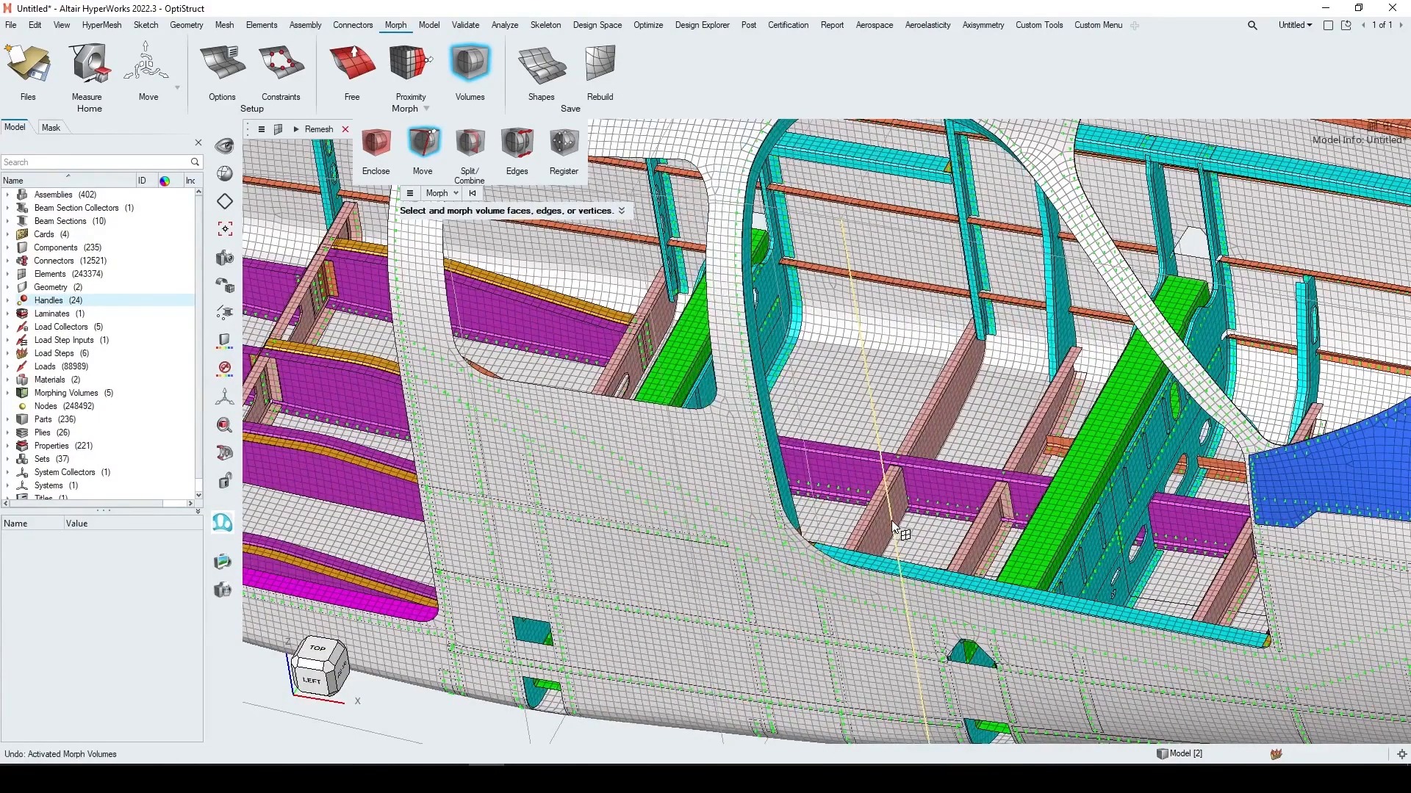
key(ctrl+y)
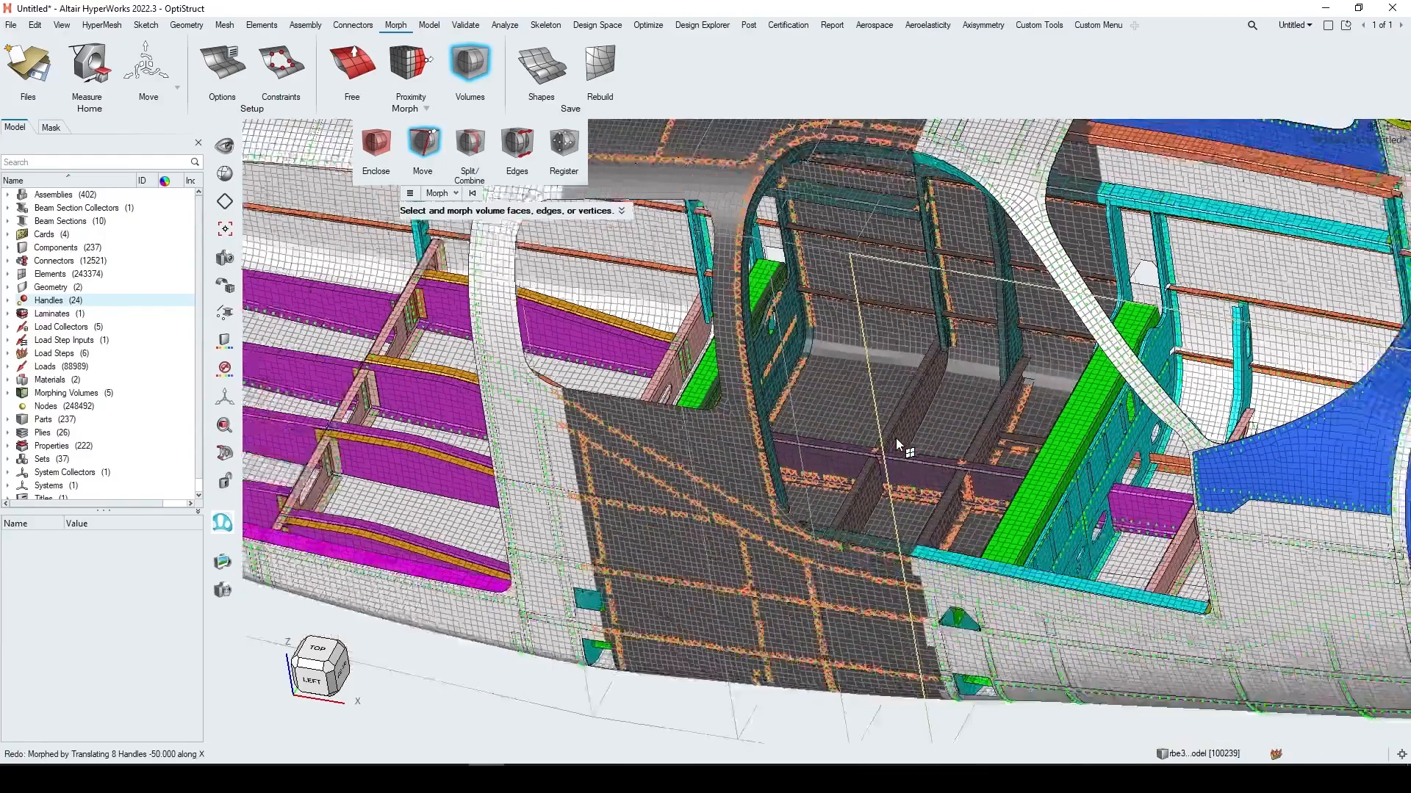
scroll(896, 445, down, 3)
click(316, 680)
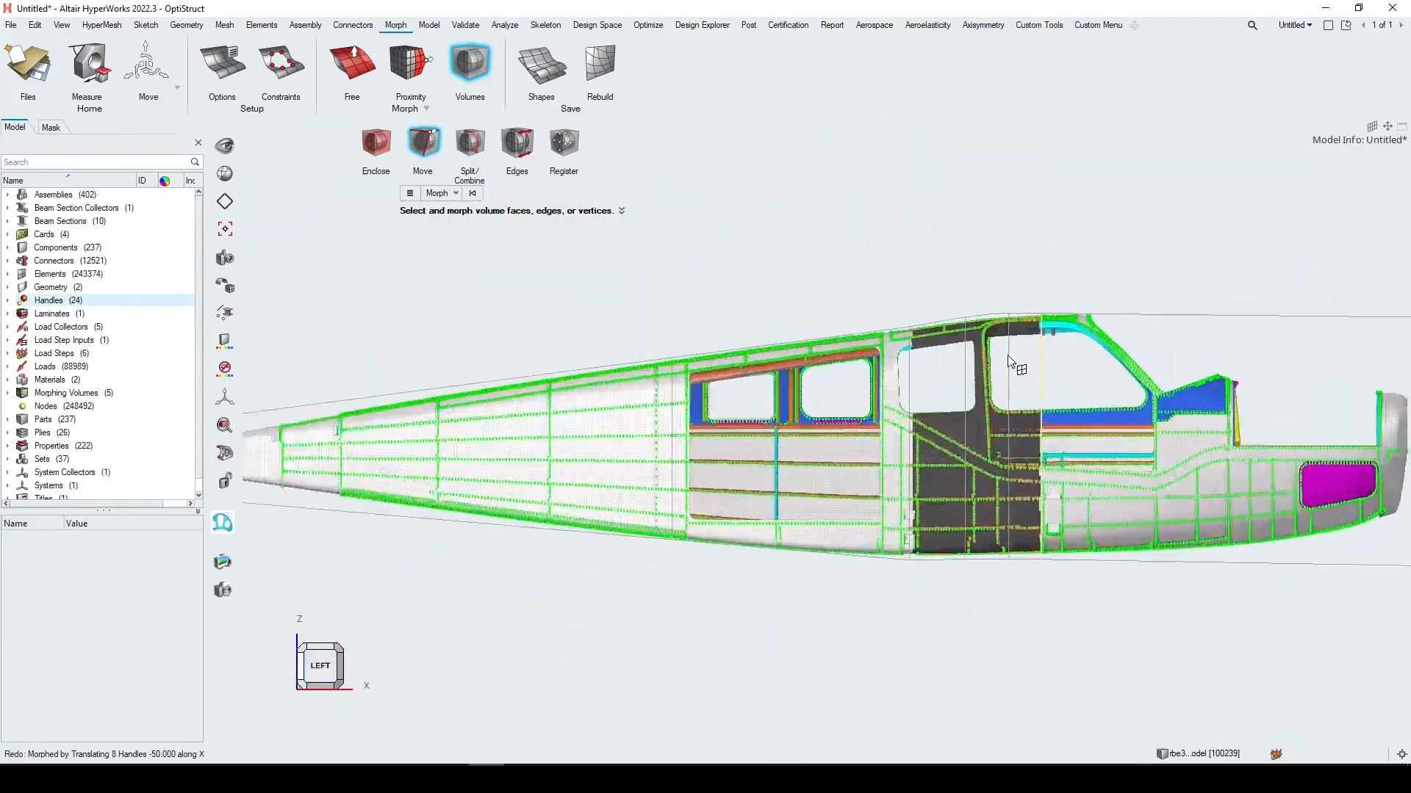
scroll(967, 303, up, 5)
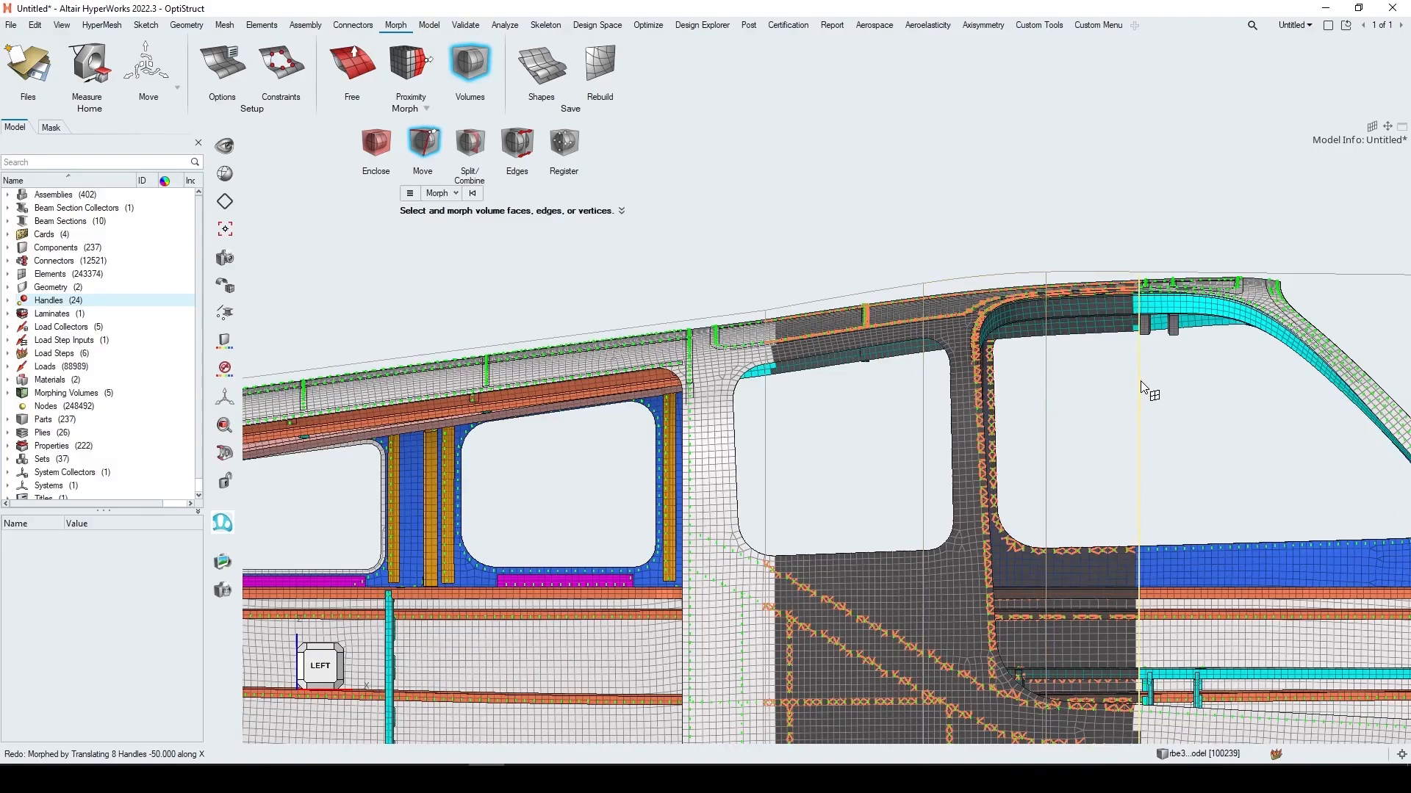
key(Escape)
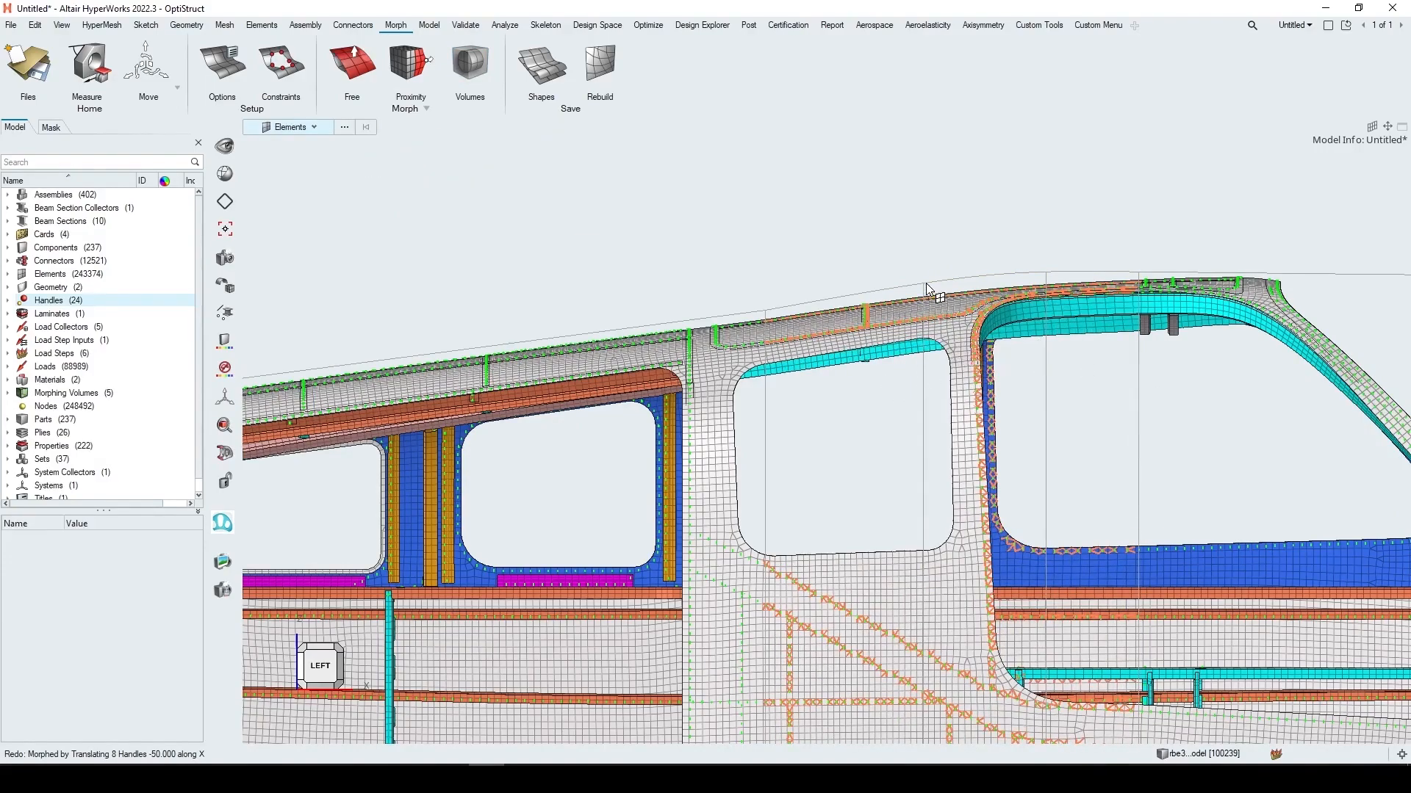
Morph the upper vertex of the internal division above the cabin door window by about -3.86 along Z with the volume Move tool
click(471, 63)
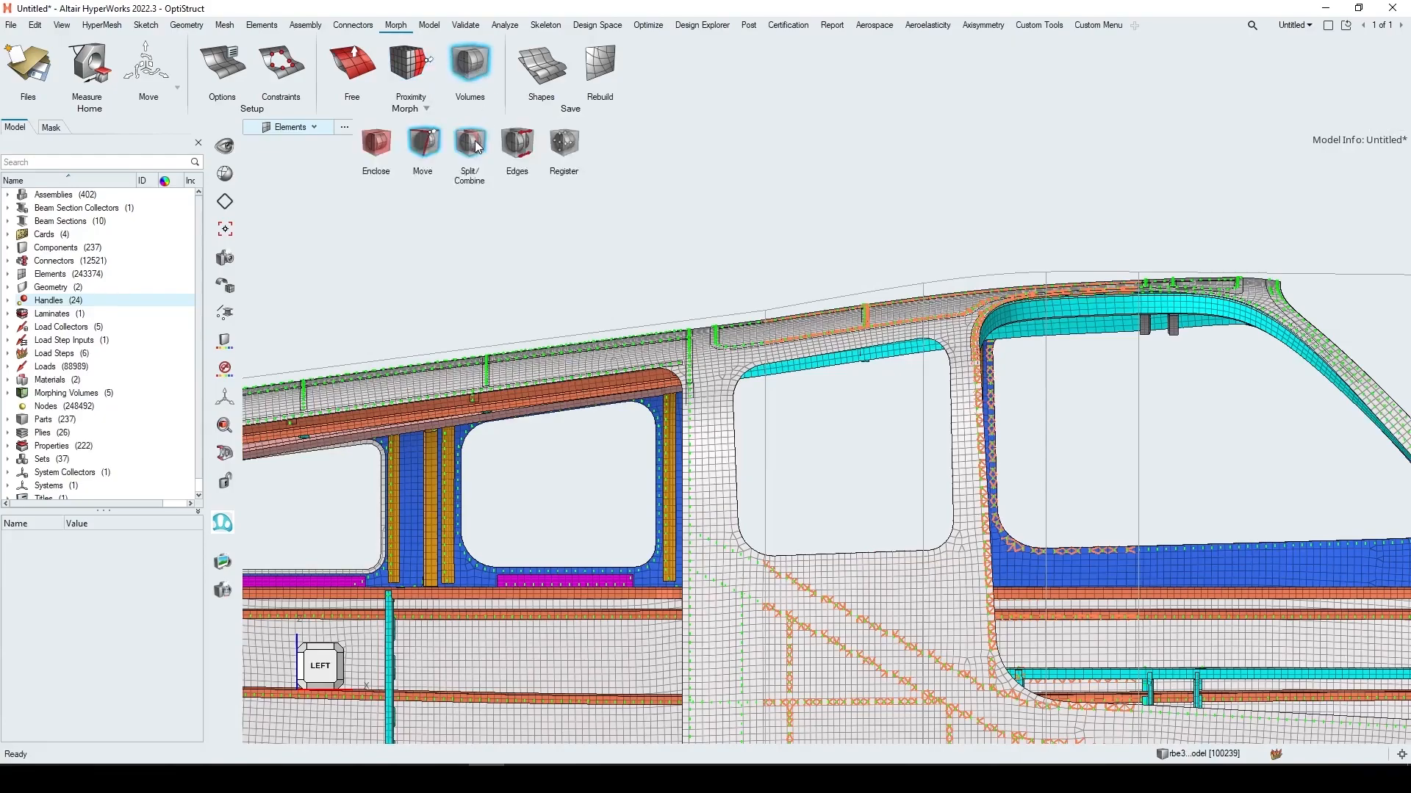
scroll(918, 283, up, 3)
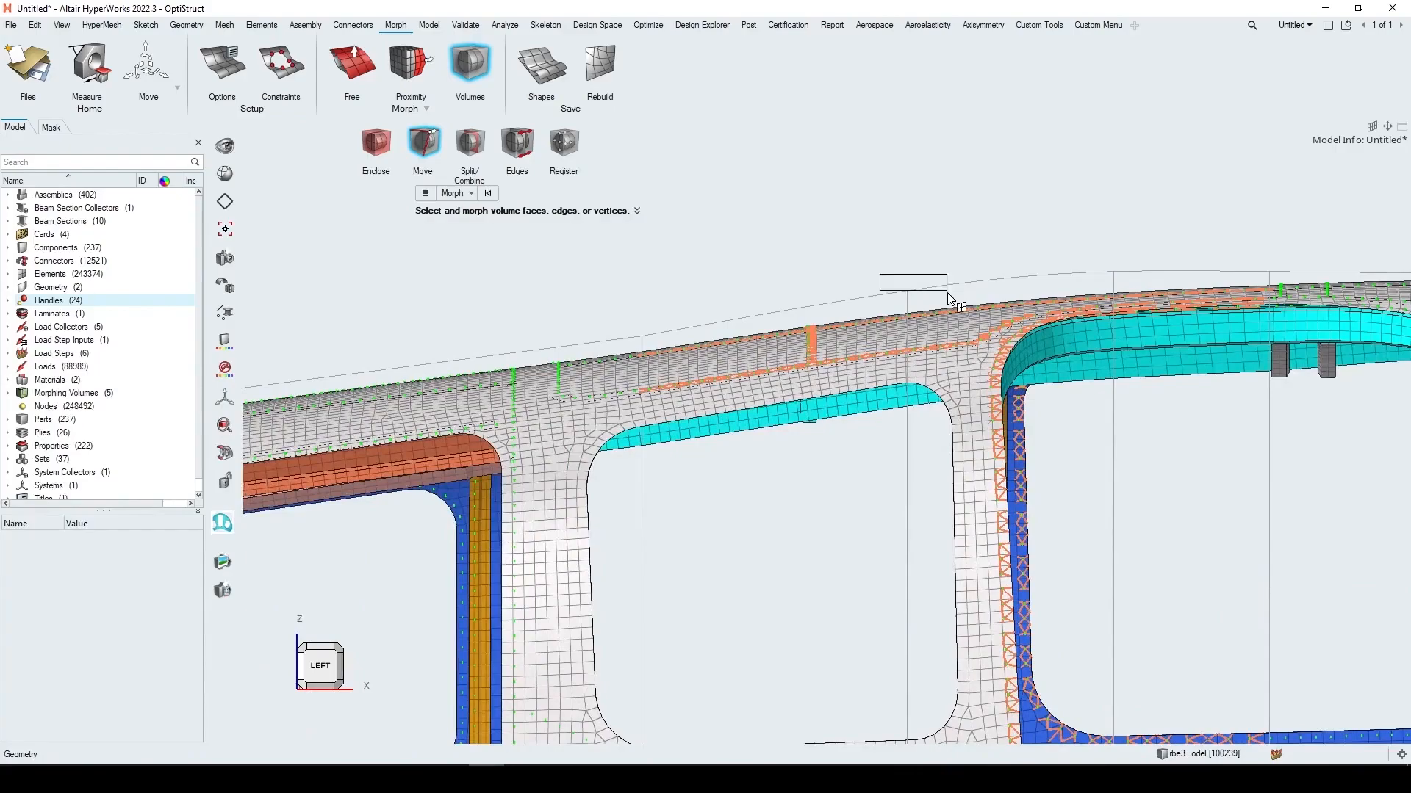
click(907, 291)
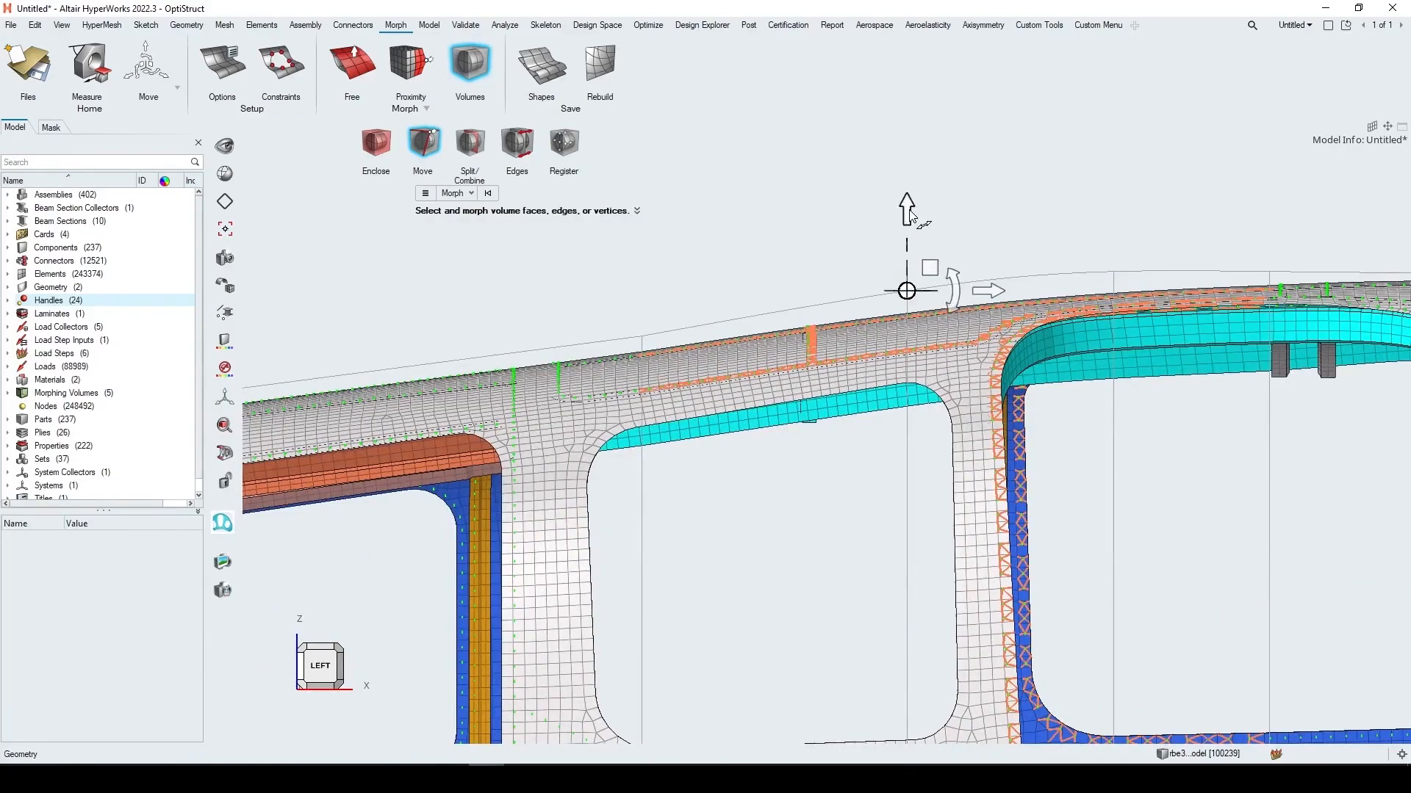
click(911, 217)
drag(911, 216, 909, 217)
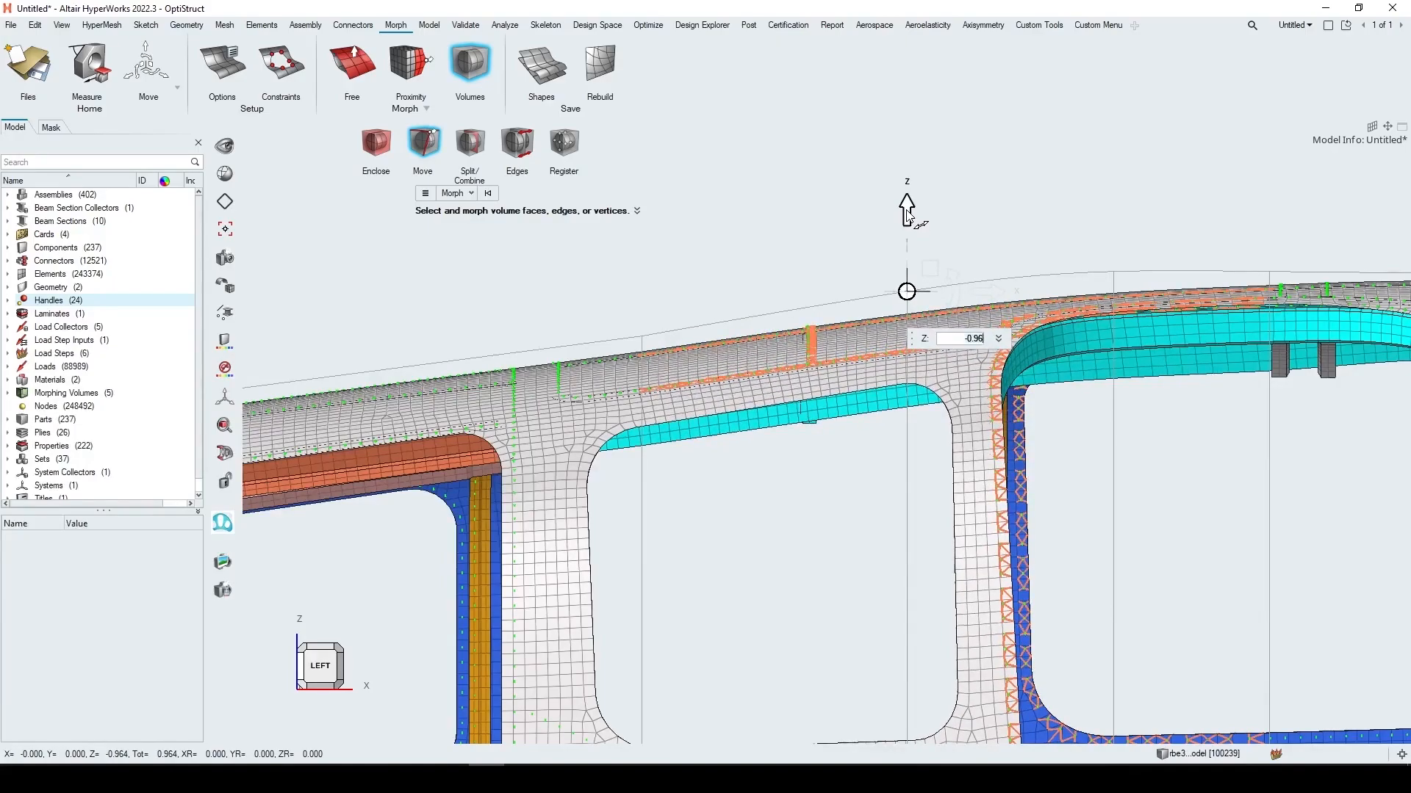
drag(907, 211, 907, 213)
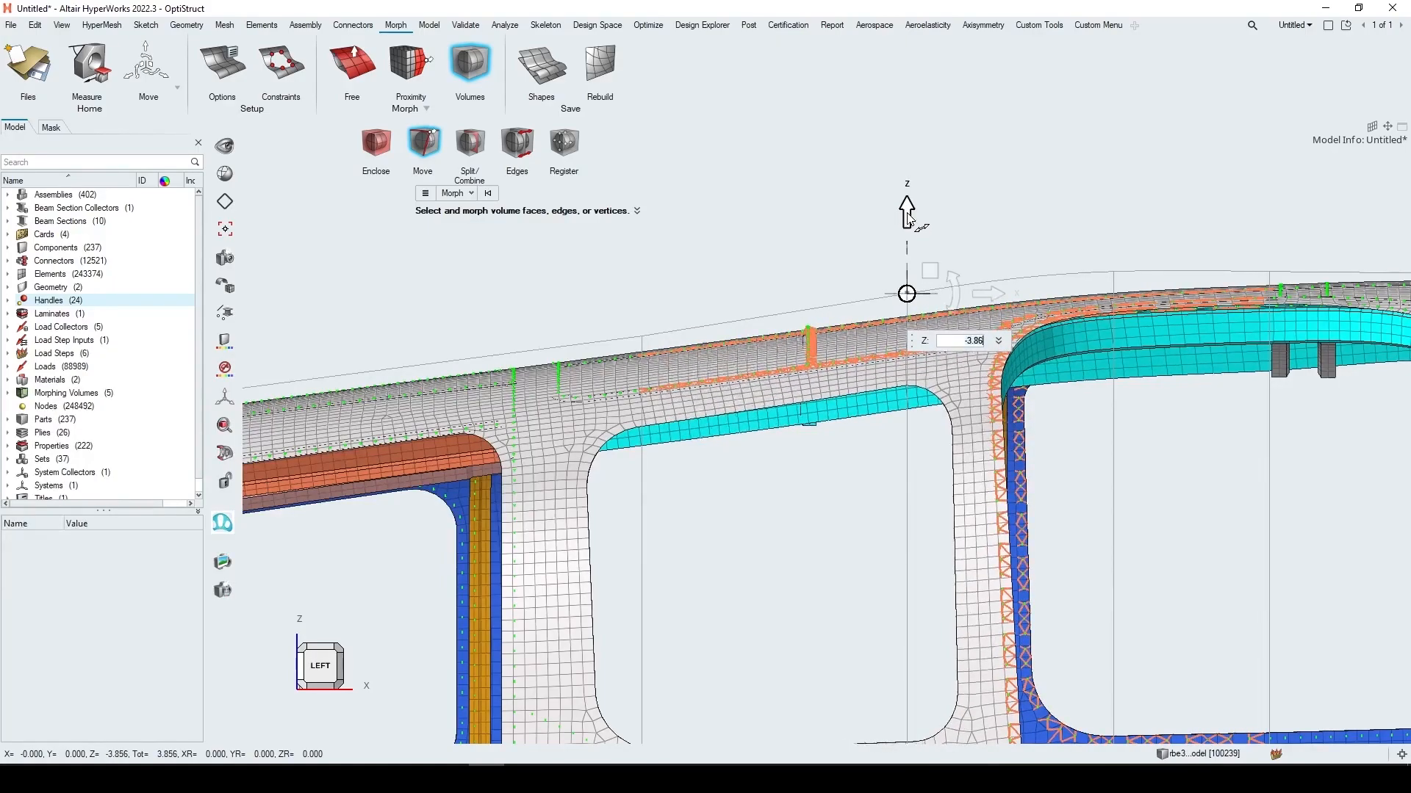
click(1008, 236)
Examine the morphed fuselage and its volume edges from the left, around the lower cabin structure and along the full length
scroll(1008, 243, down, 6)
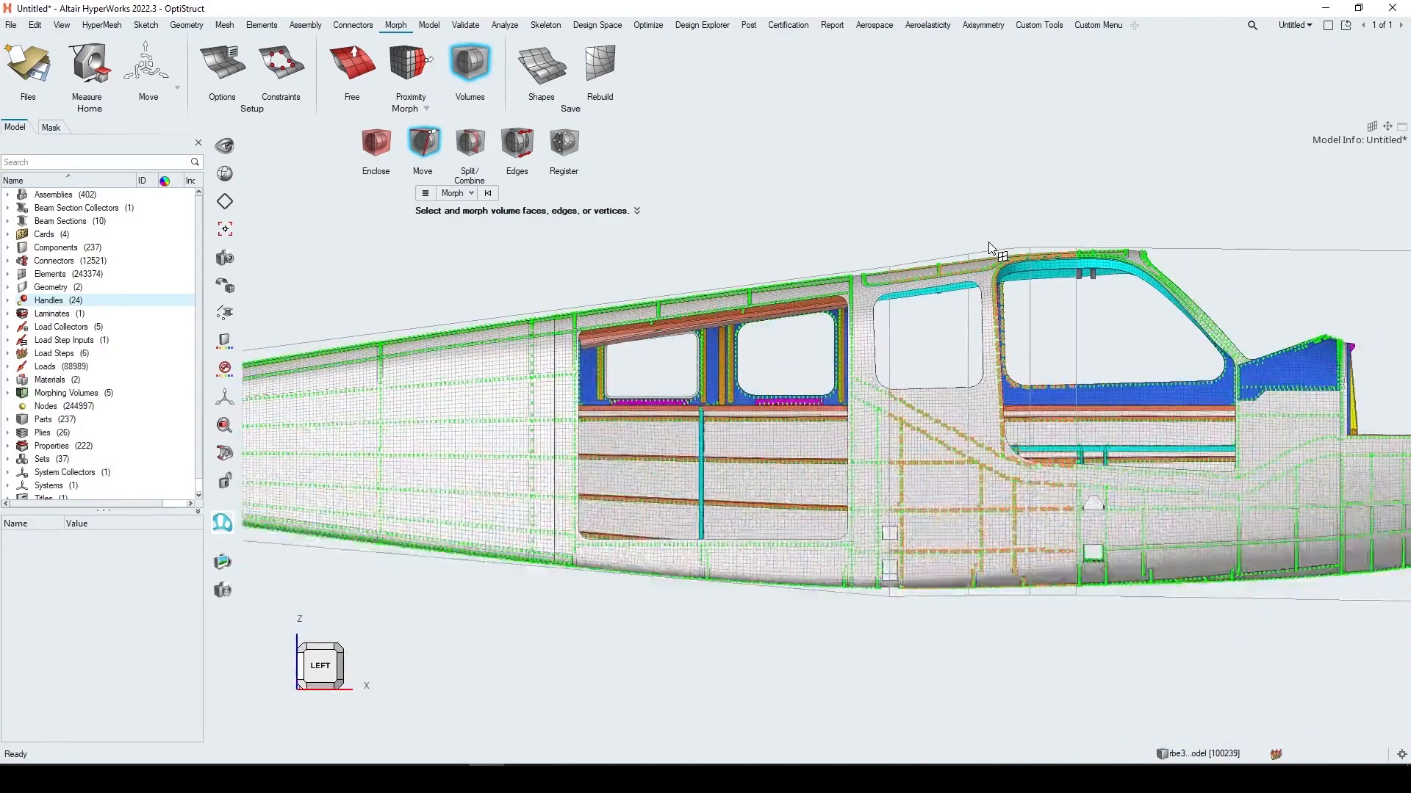
scroll(989, 248, down, 1)
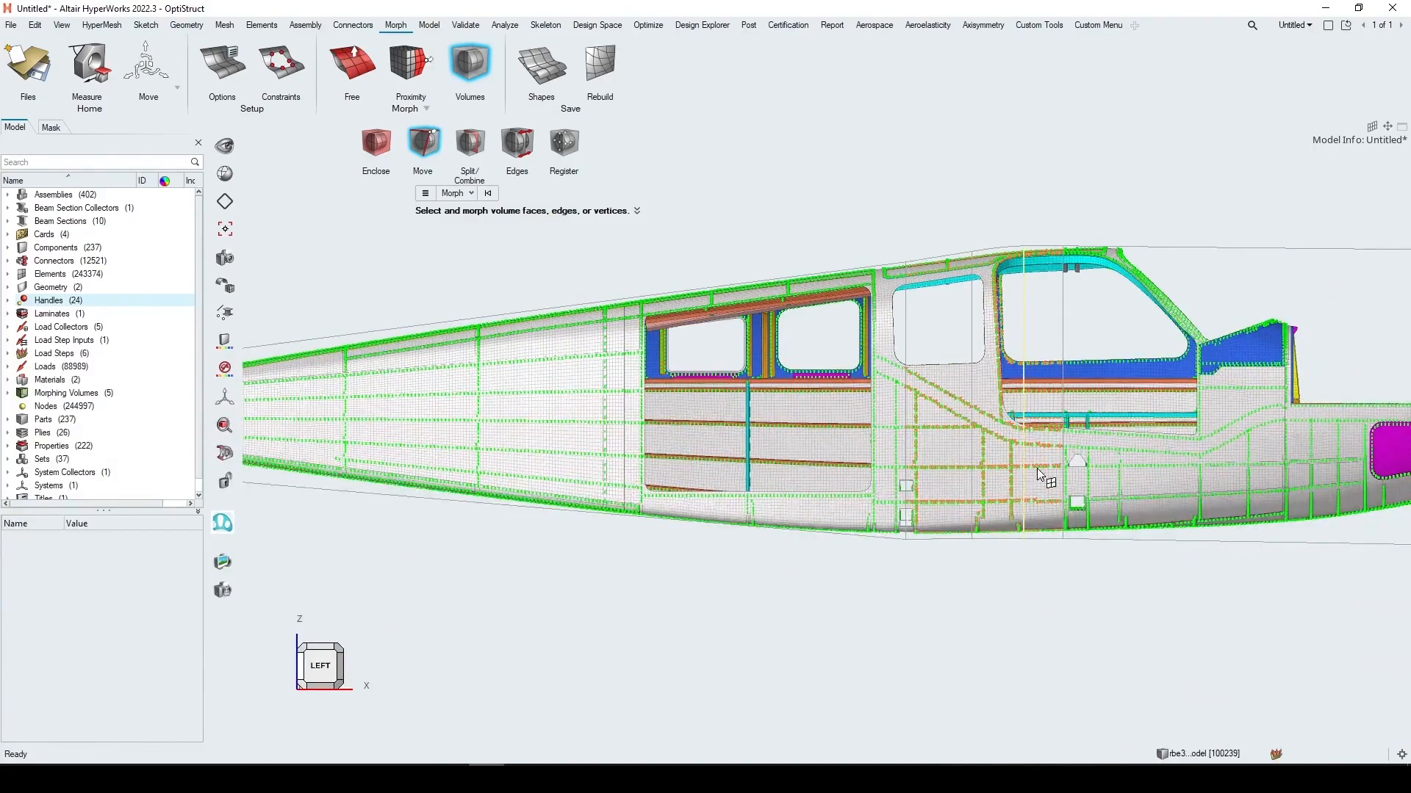
scroll(1044, 444, up, 2)
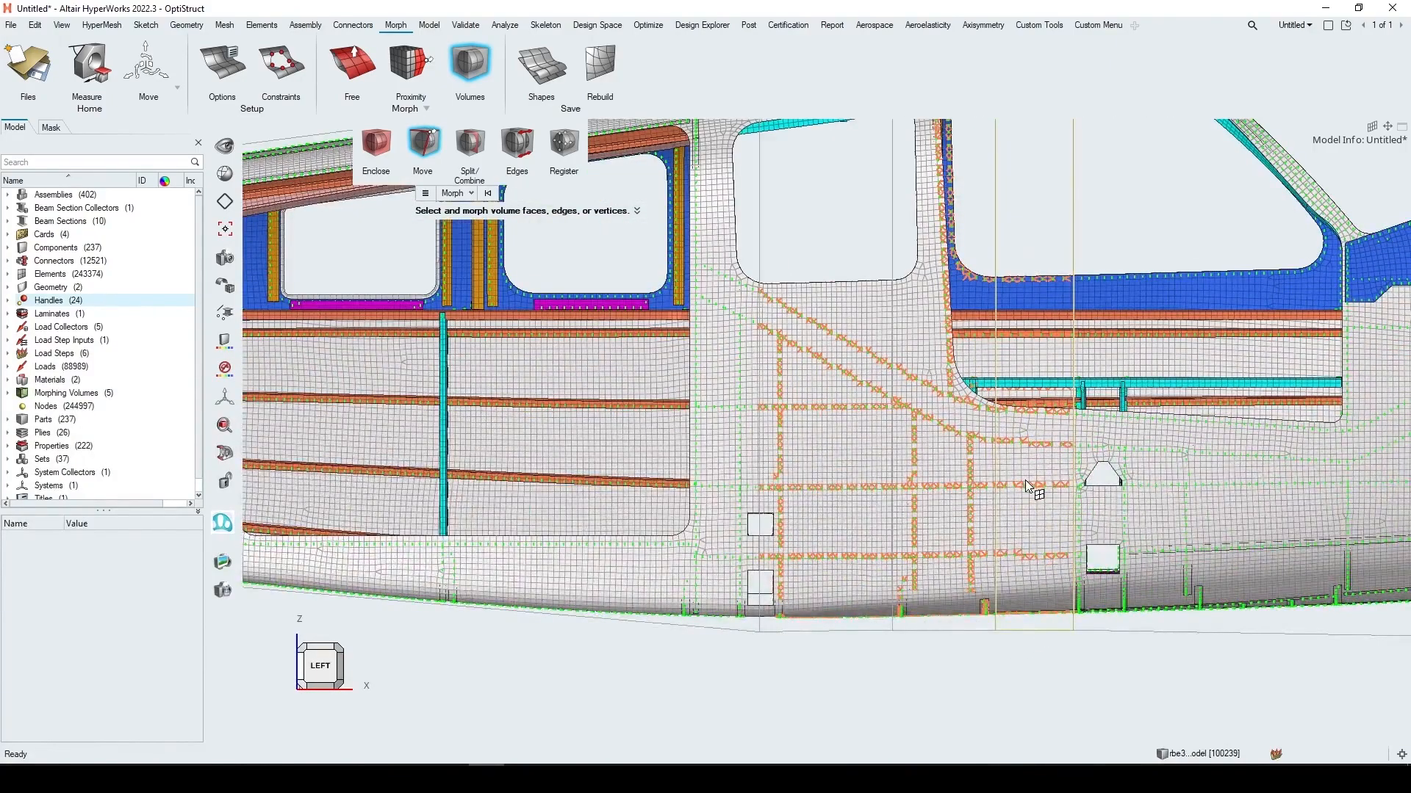
scroll(1025, 479, down, 4)
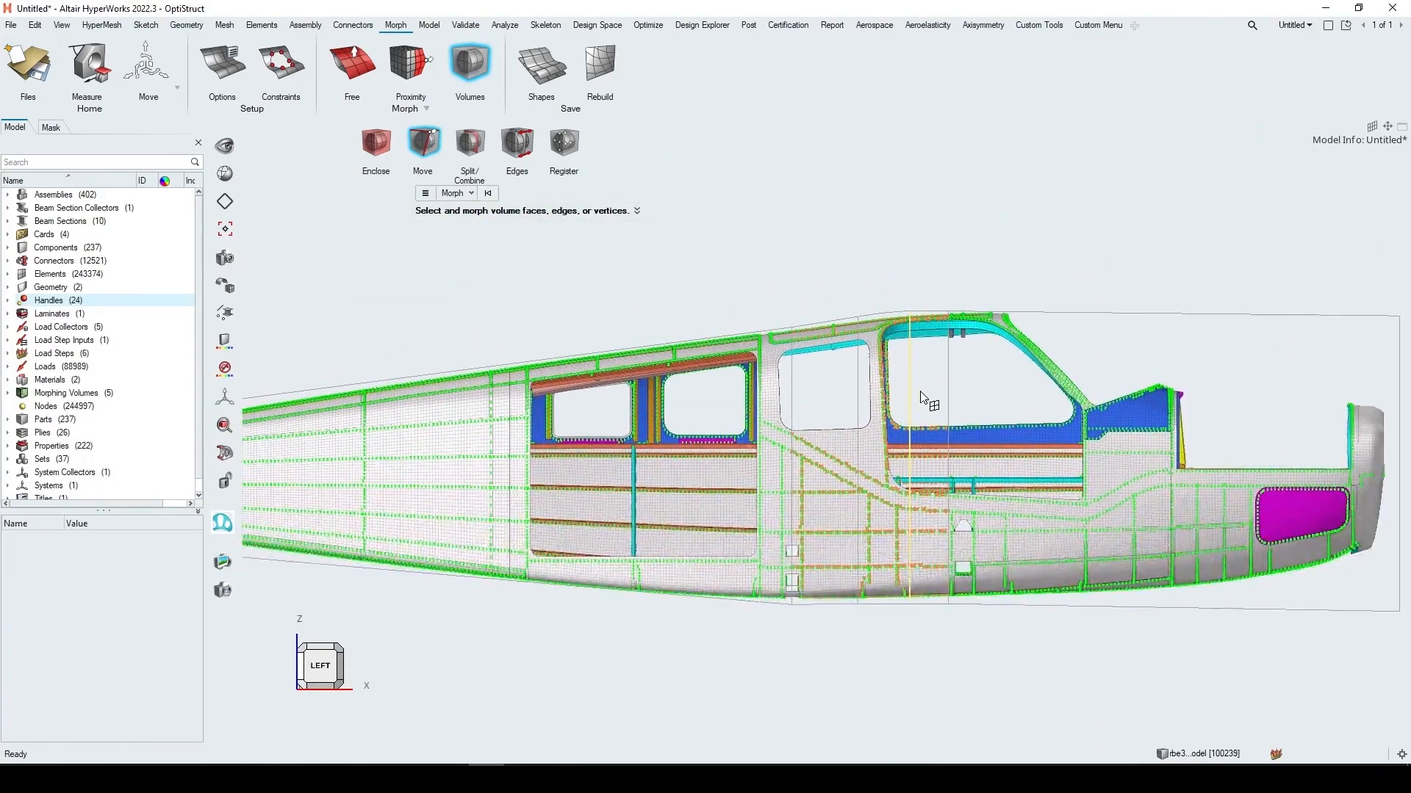
middle_drag(934, 417, 998, 500)
middle_drag(1100, 353, 1140, 358)
click(312, 676)
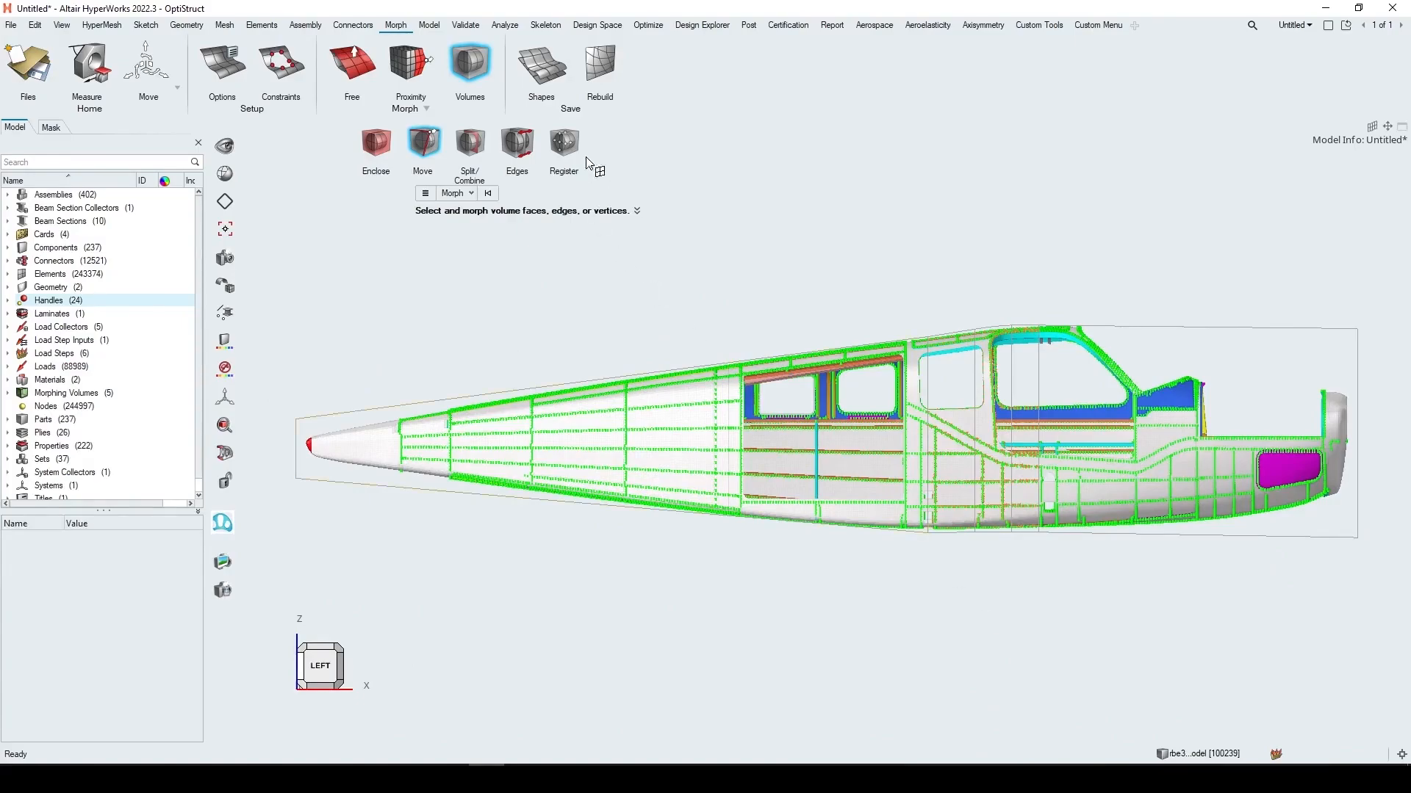
Save the current morph as a shape, review it in the shape list, and undo the shape's creation
click(526, 55)
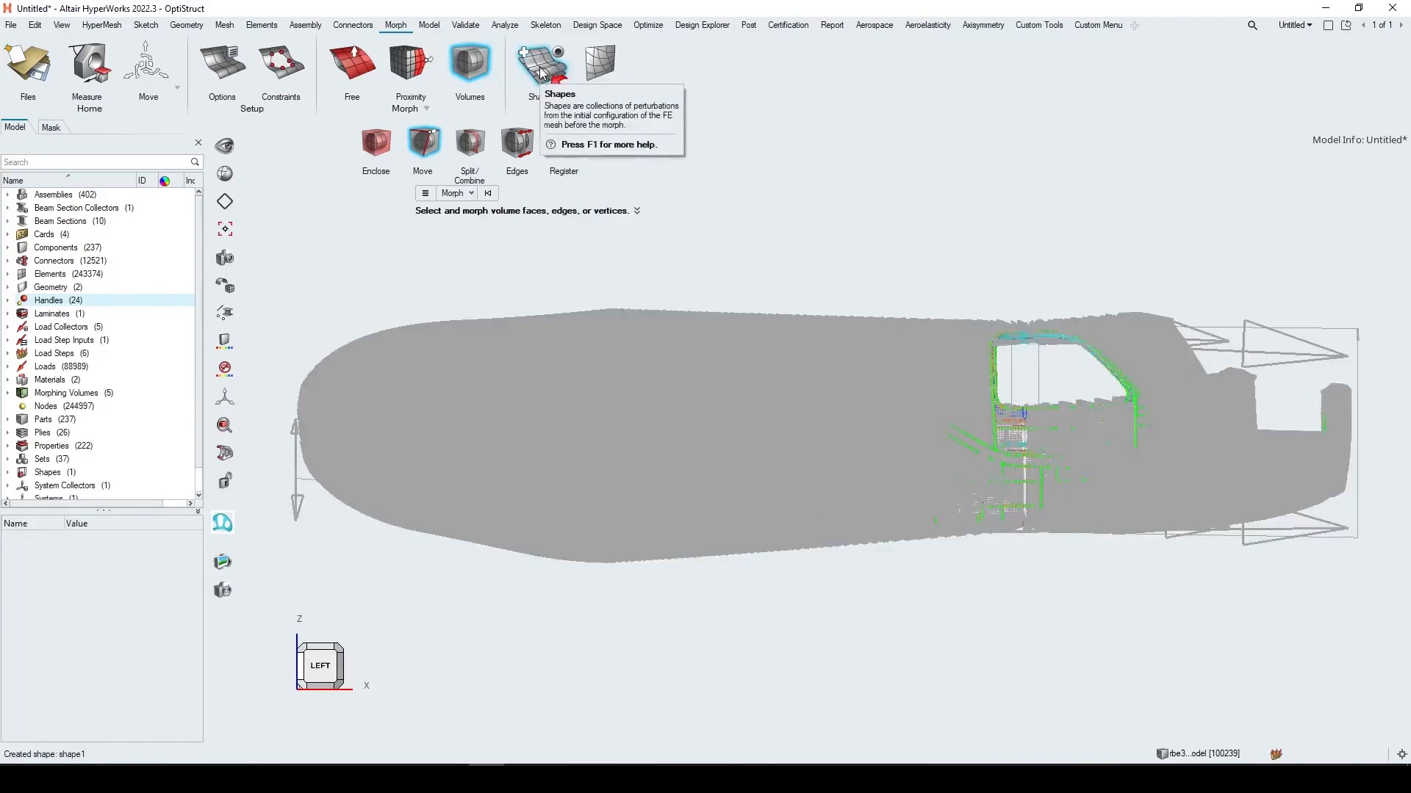
click(544, 66)
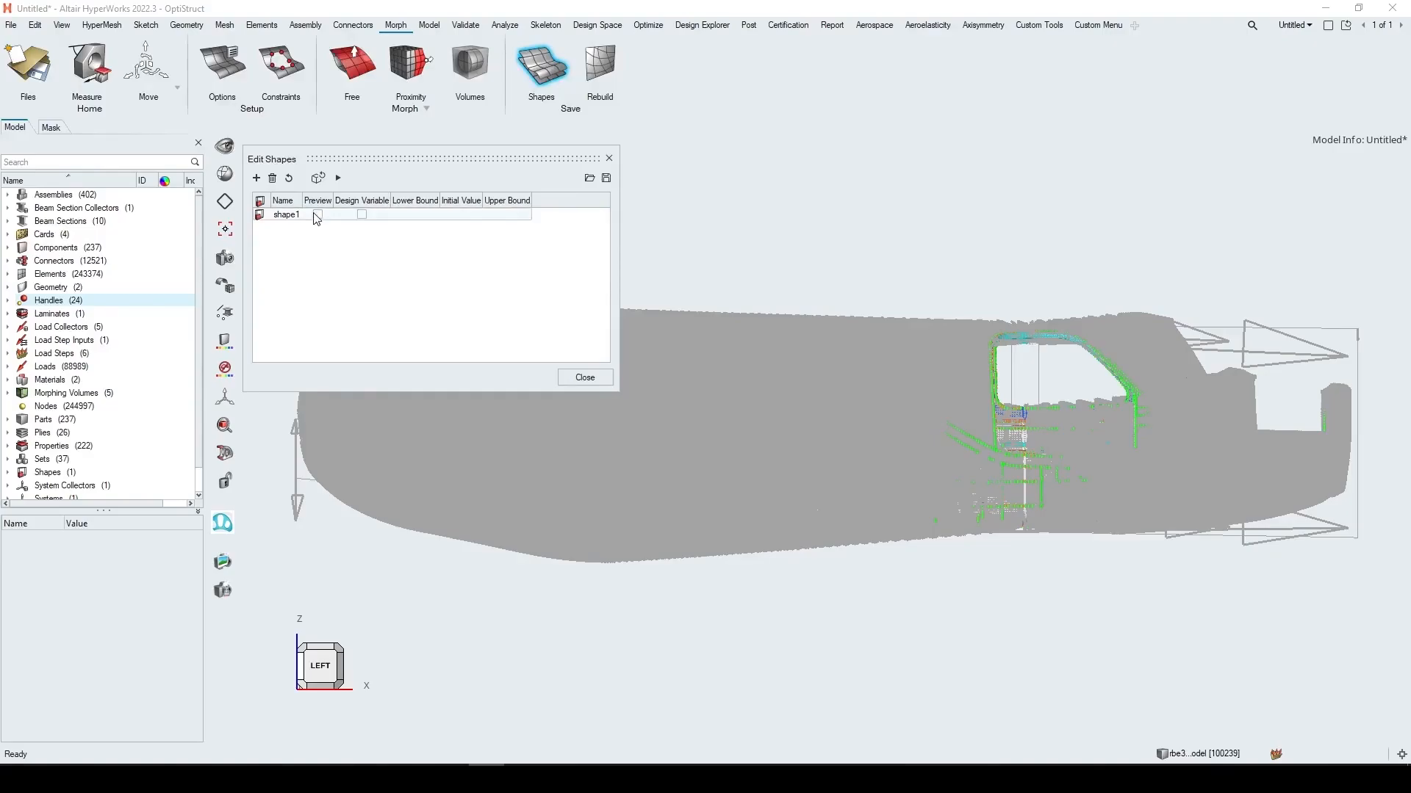
click(599, 382)
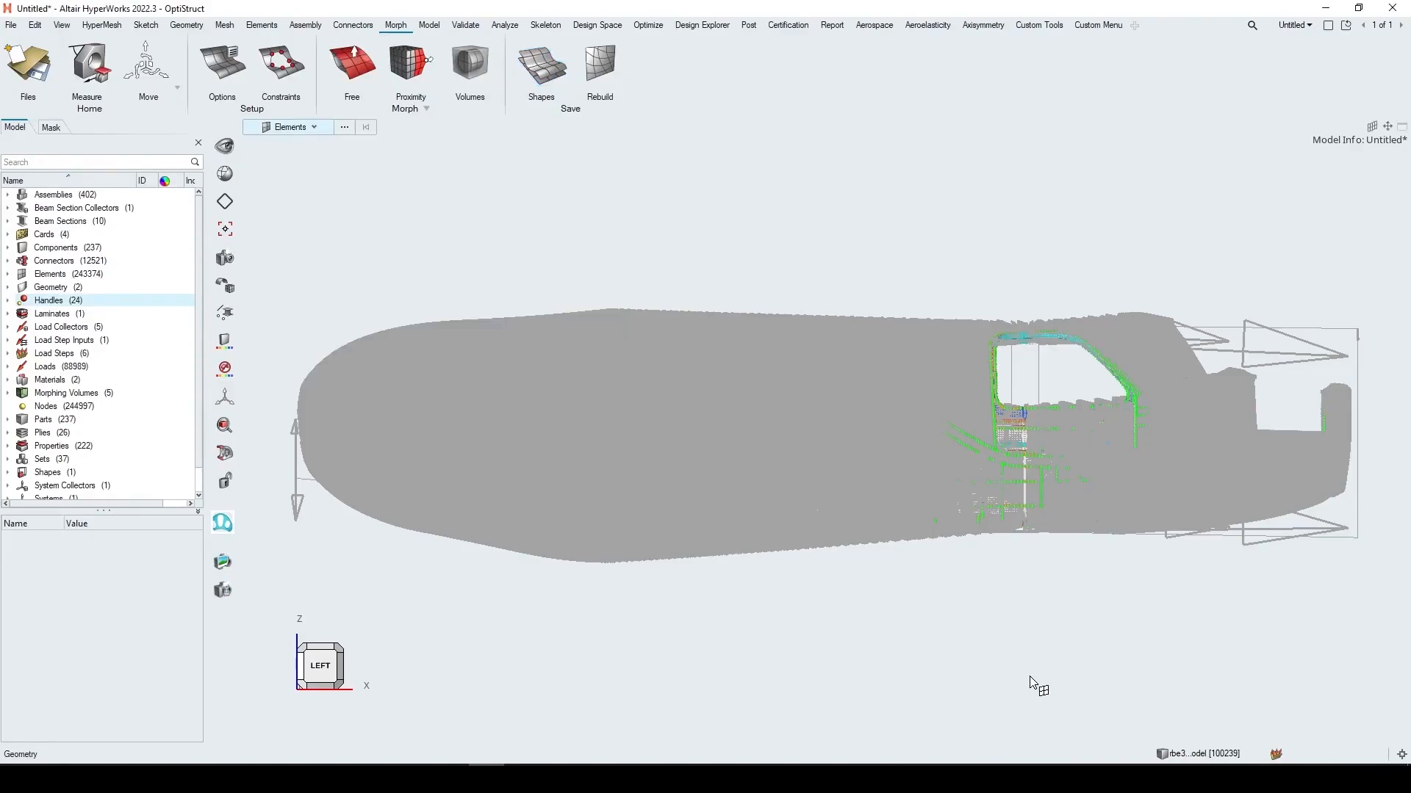
key(ctrl+z)
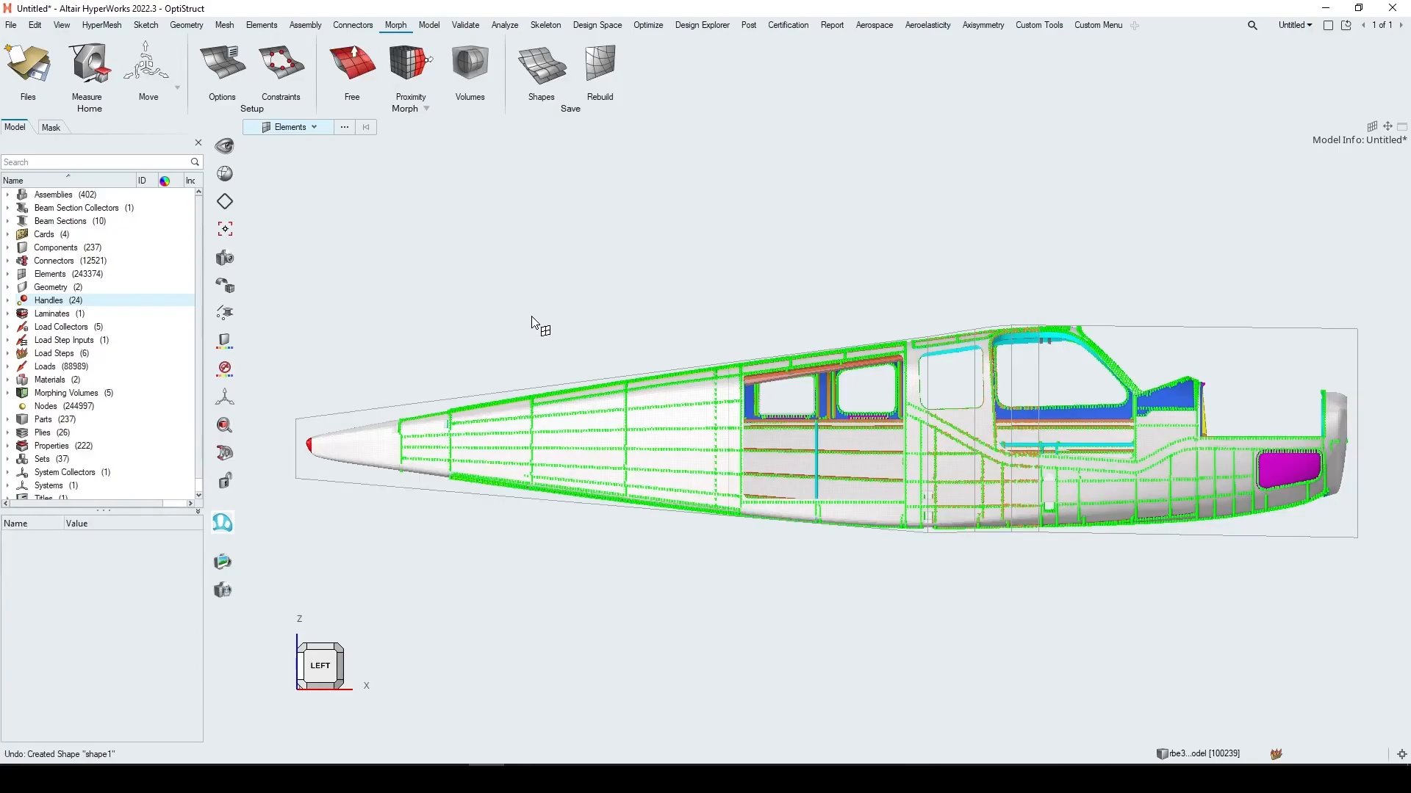
Switch to the HyperWorks session with the bladed turbine disk and examine its blades and hub at an angle and from the front
mouse_move(451, 779)
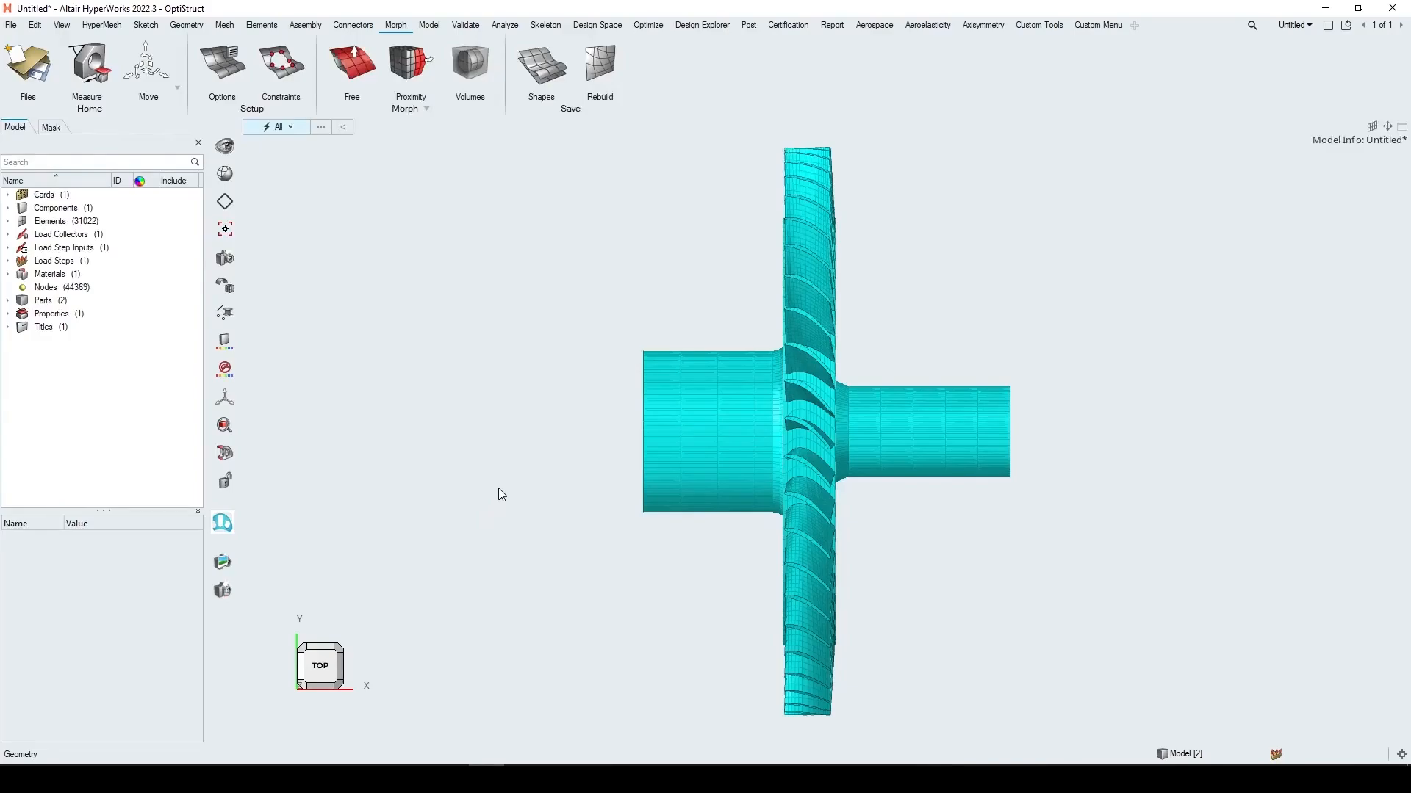
right_drag(499, 488, 841, 522)
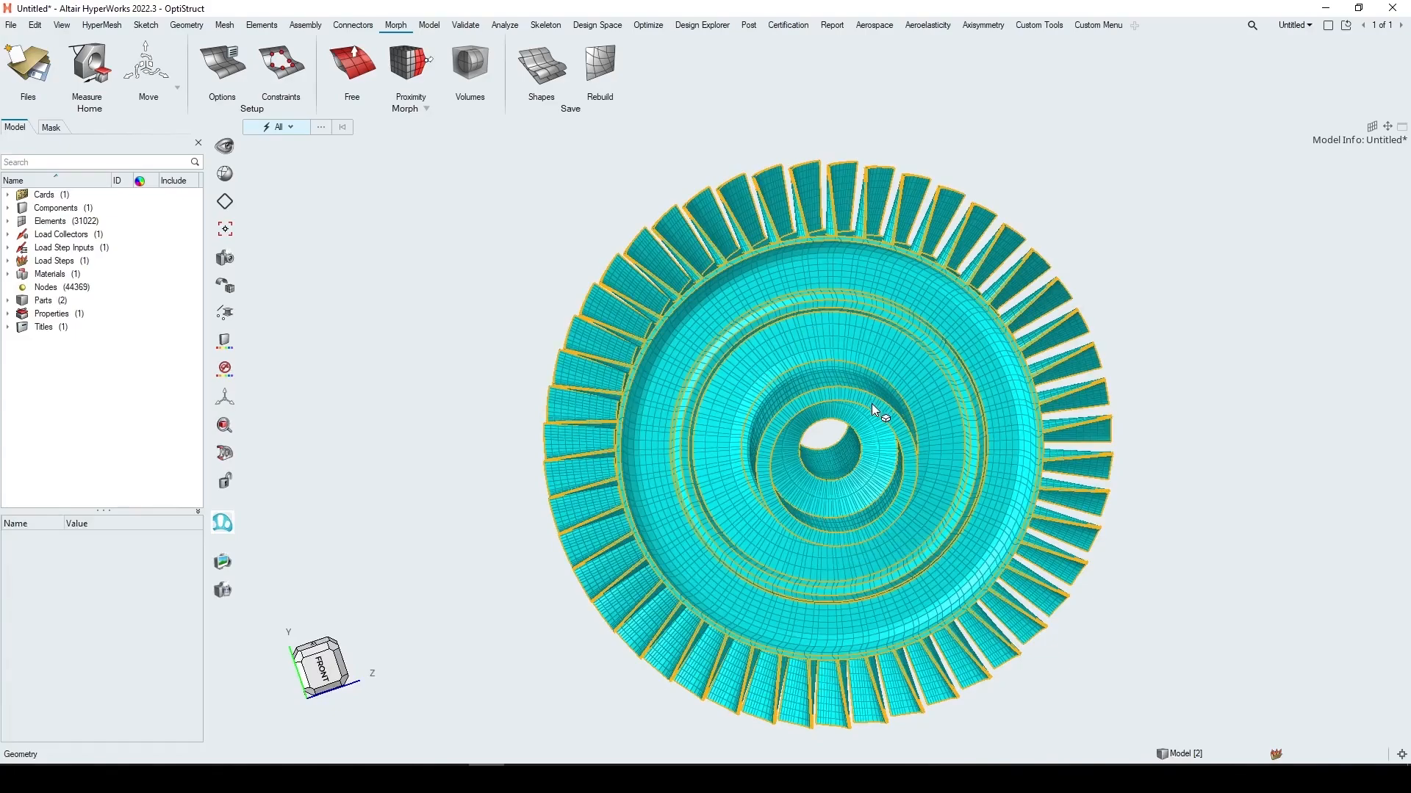
middle_drag(871, 403, 867, 413)
scroll(977, 191, up, 3)
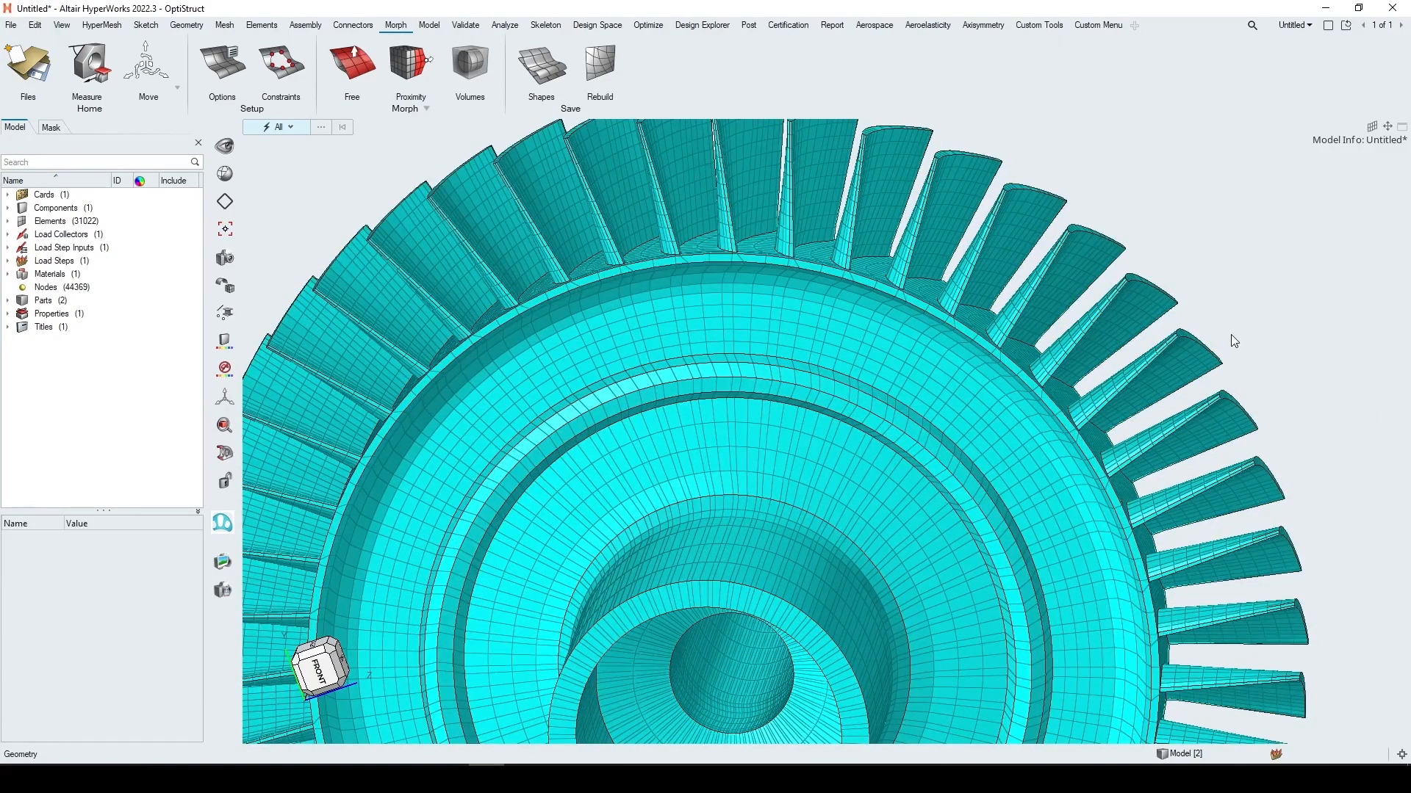
scroll(1182, 287, down, 1)
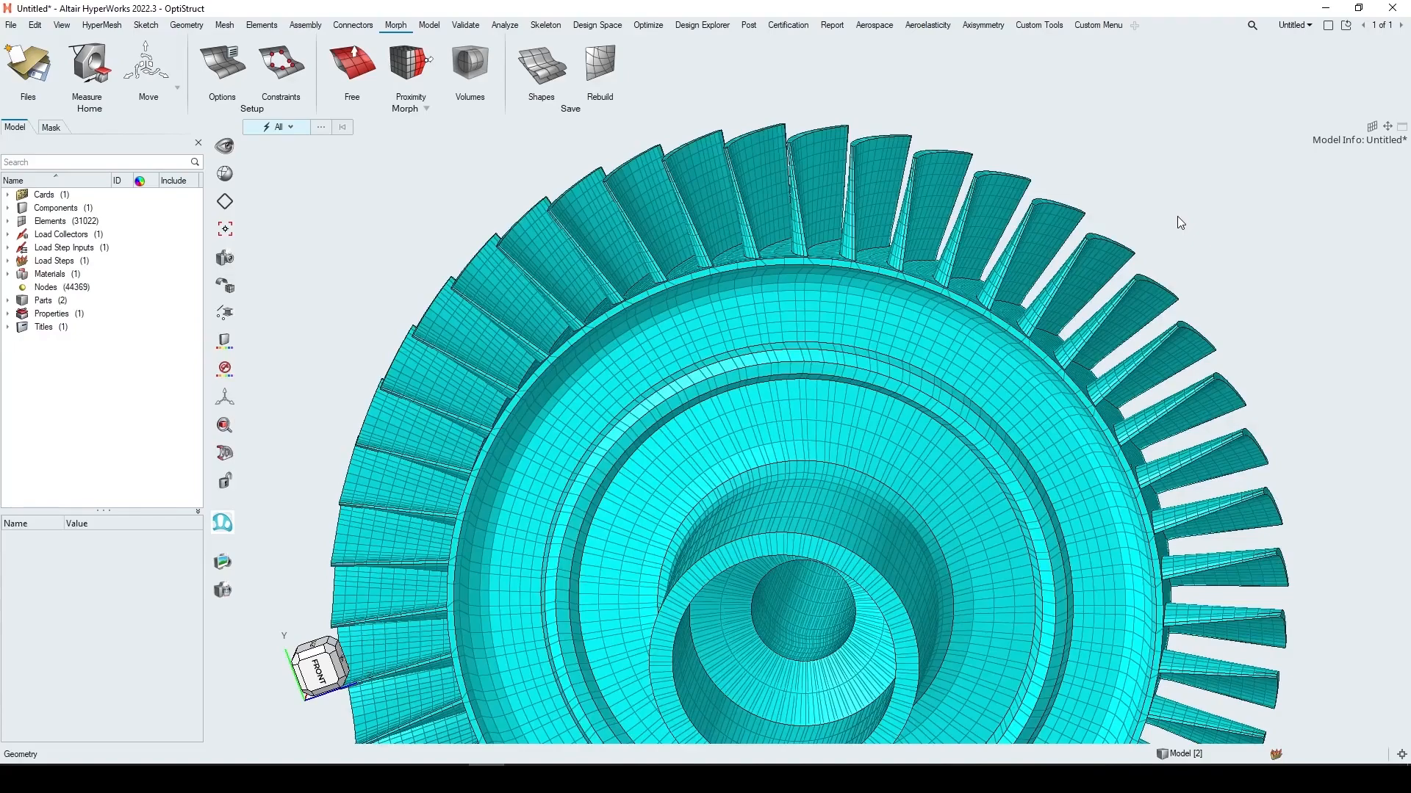
scroll(1276, 360, down, 2)
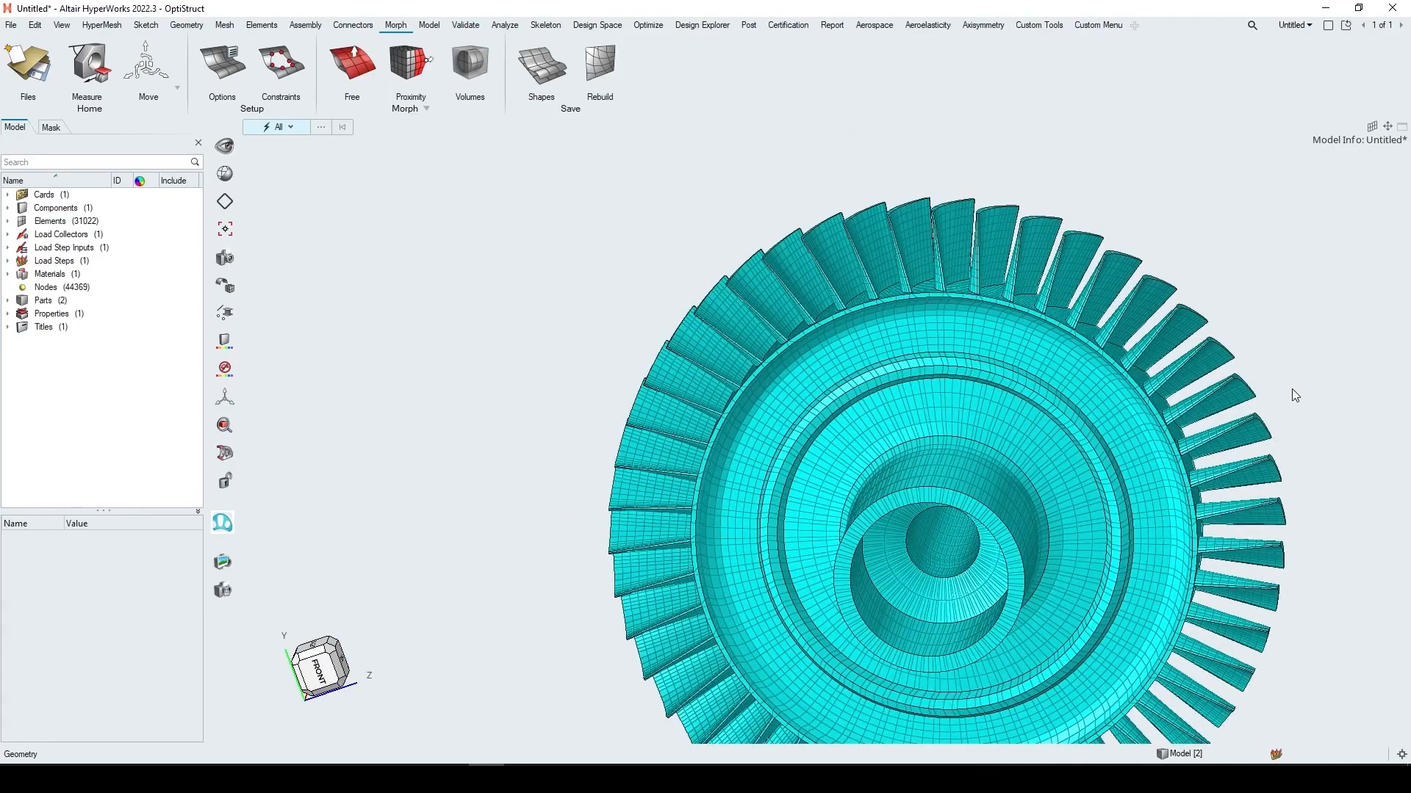
click(319, 669)
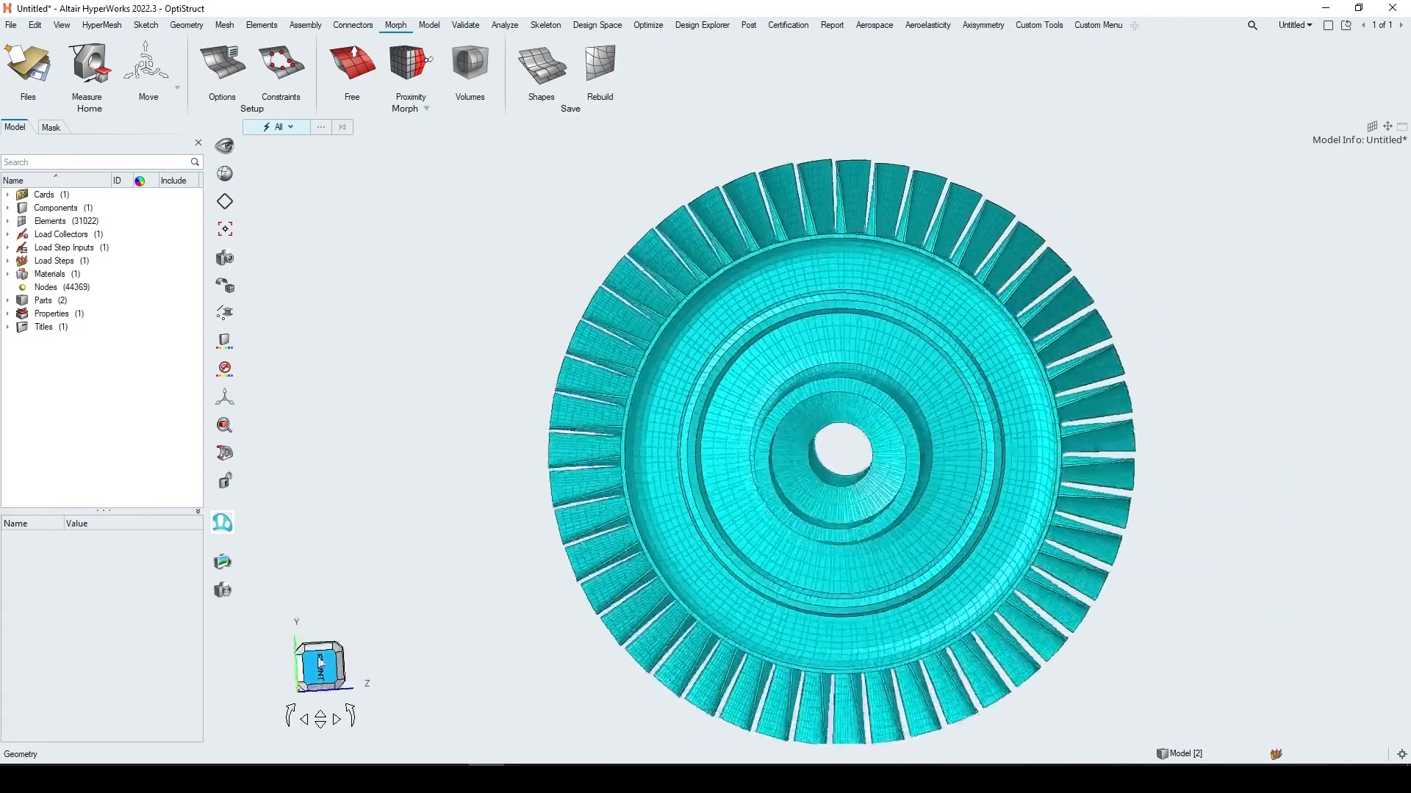
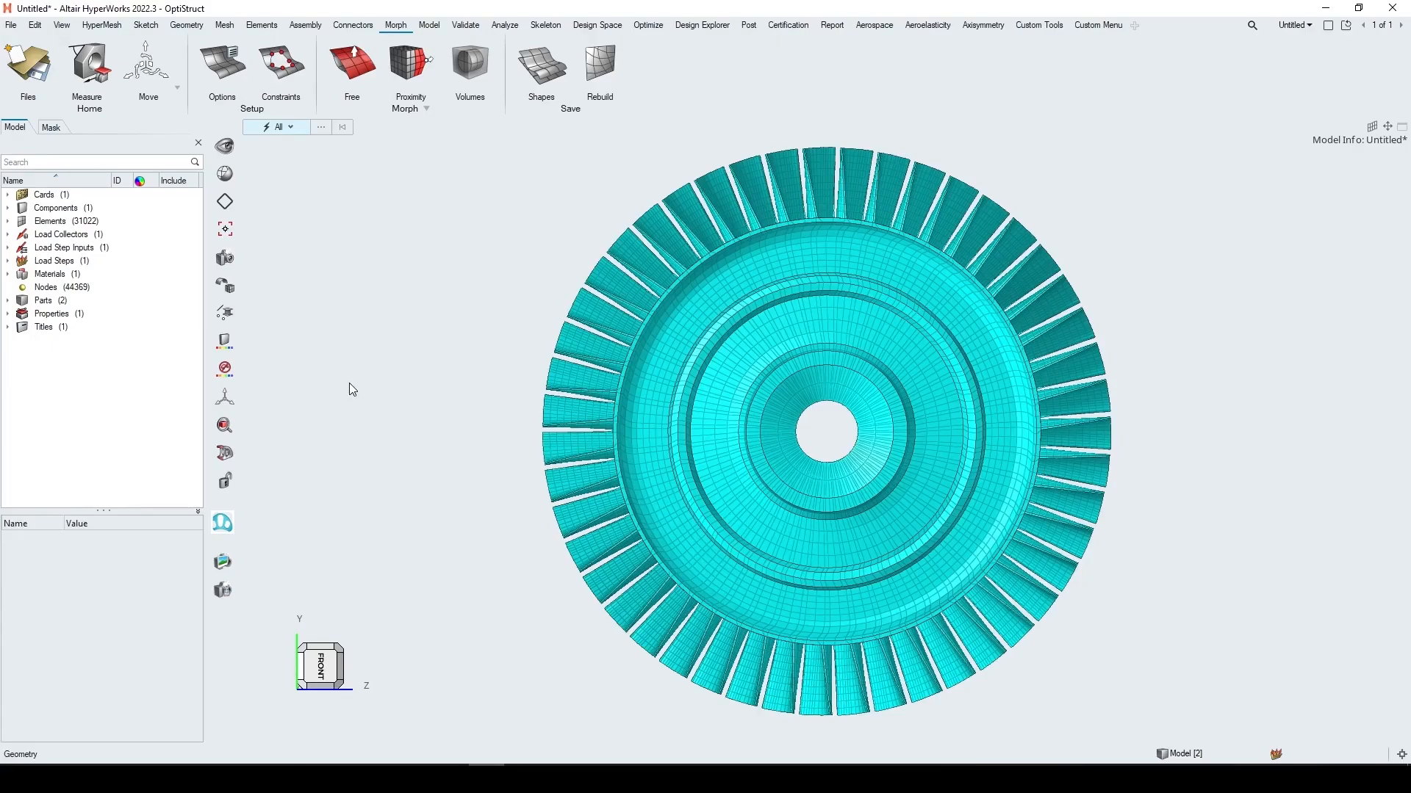
Create a free node at the centre of the hub's front rim, using the circular inner edge as reference
click(186, 27)
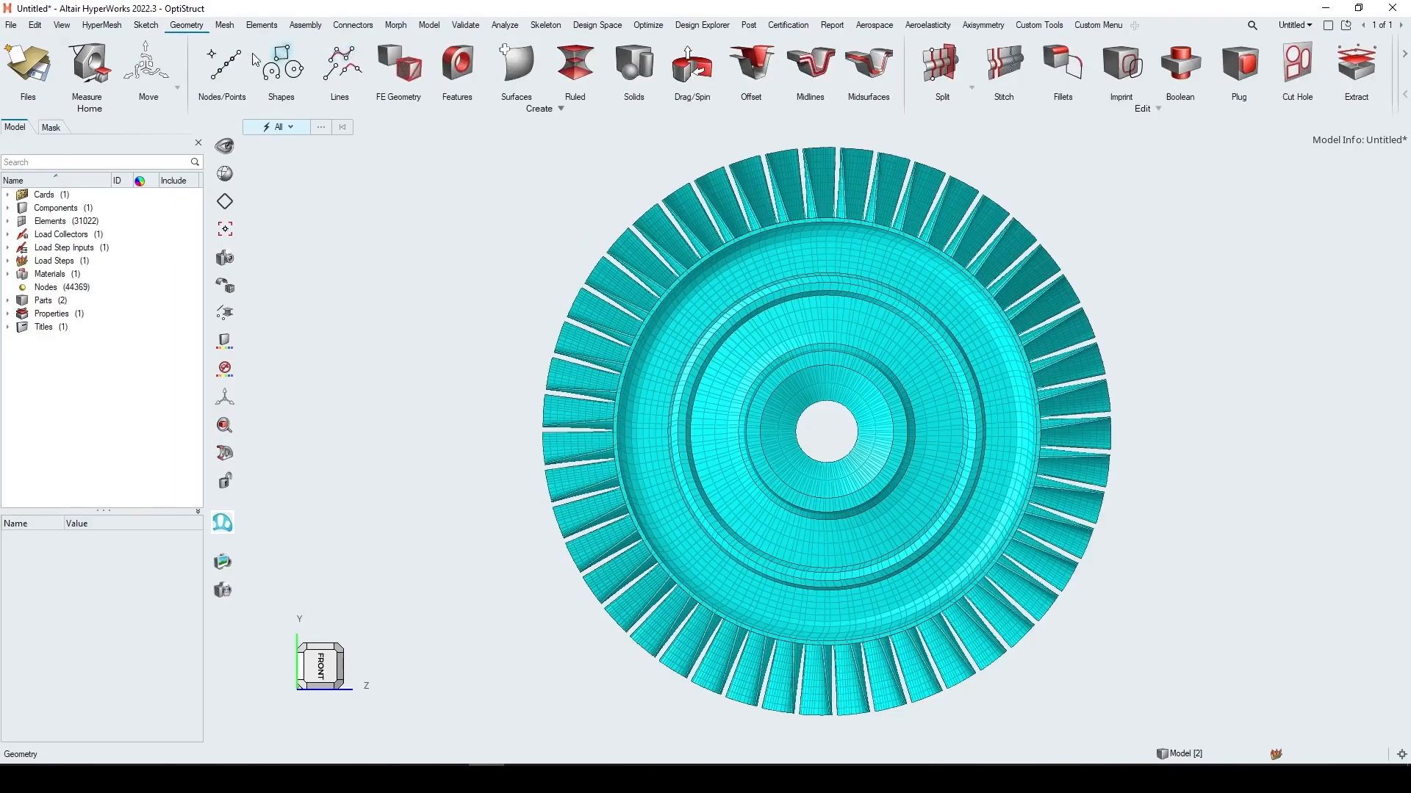
click(222, 62)
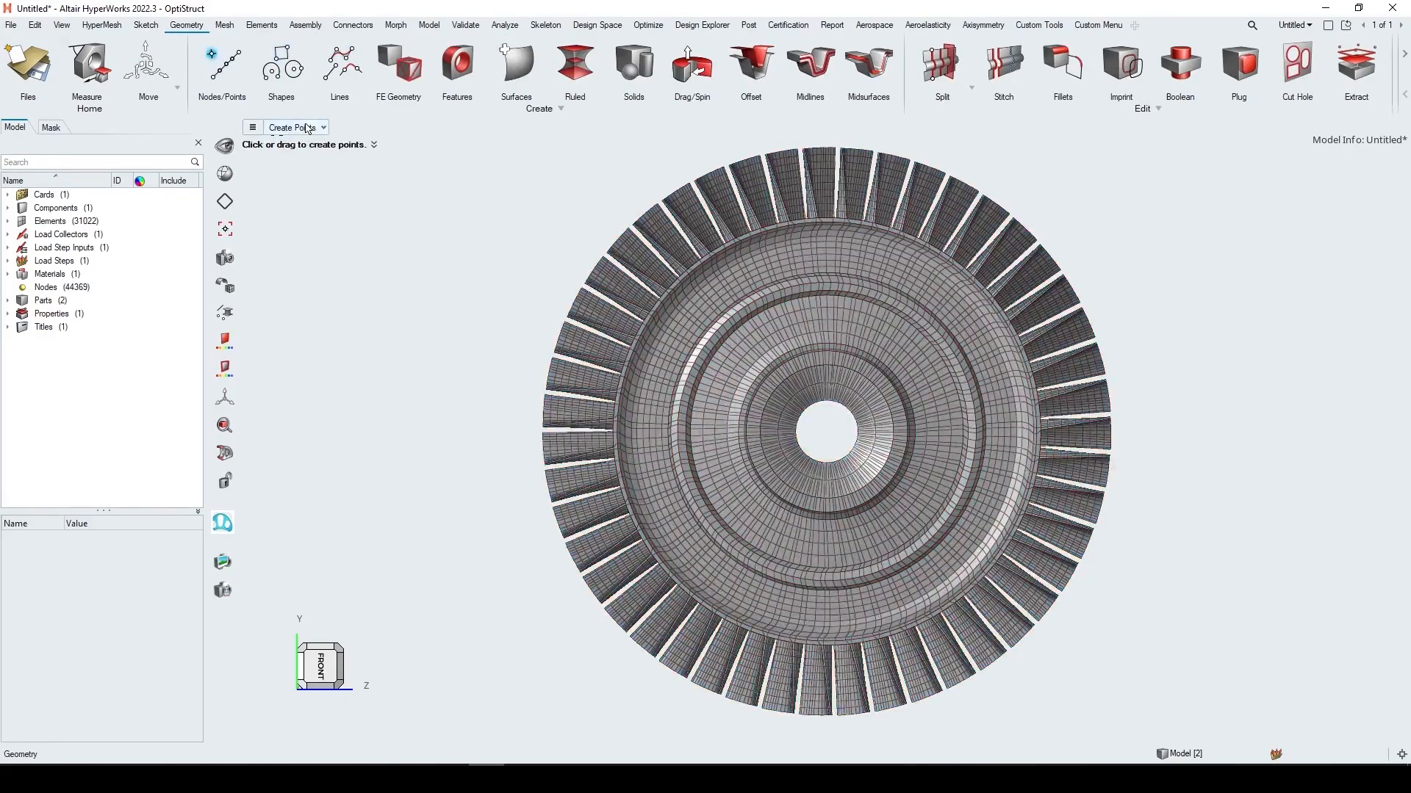
click(294, 127)
click(306, 146)
ctrl+drag(930, 522, 889, 496)
middle_drag(888, 496, 872, 391)
scroll(823, 323, up, 5)
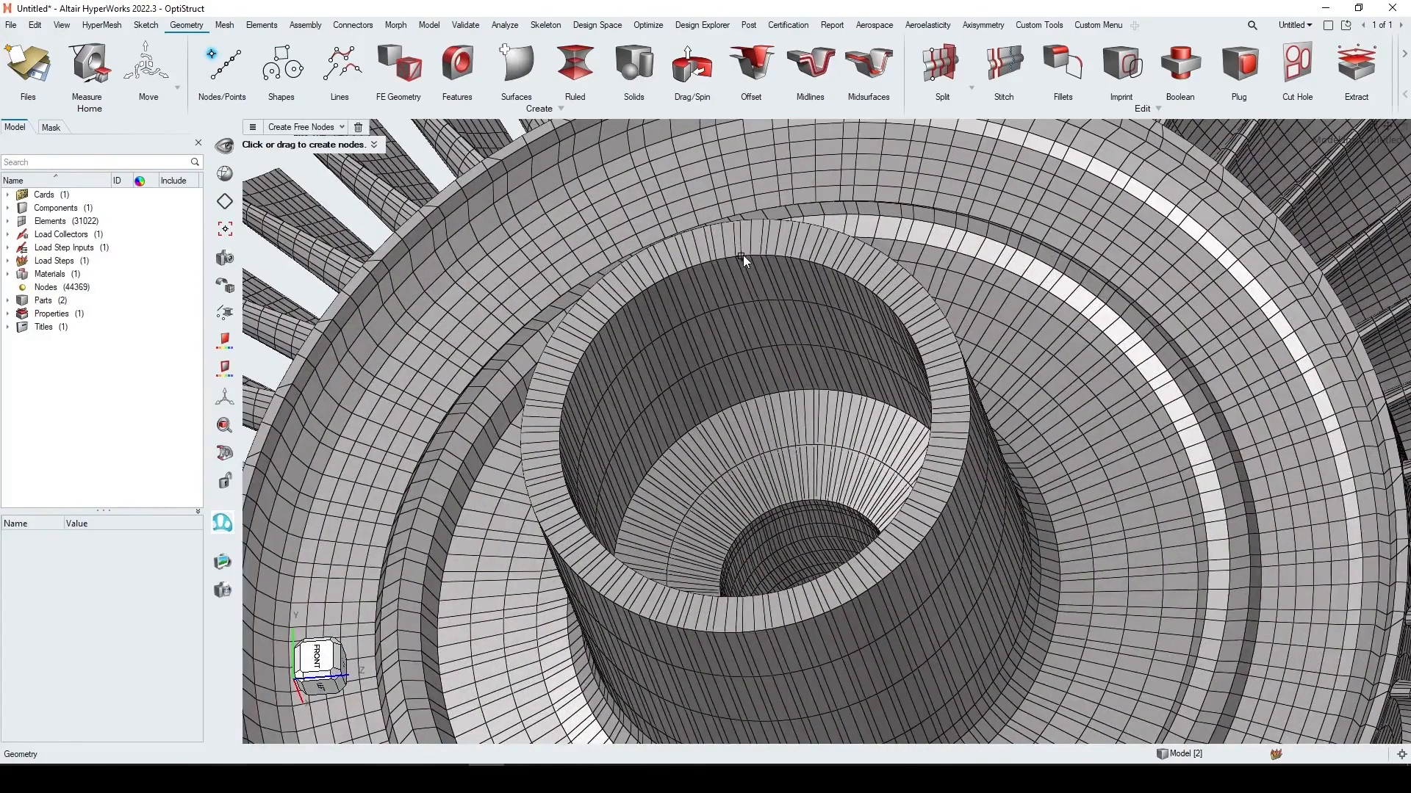
click(655, 374)
click(565, 485)
click(905, 513)
click(703, 596)
click(325, 672)
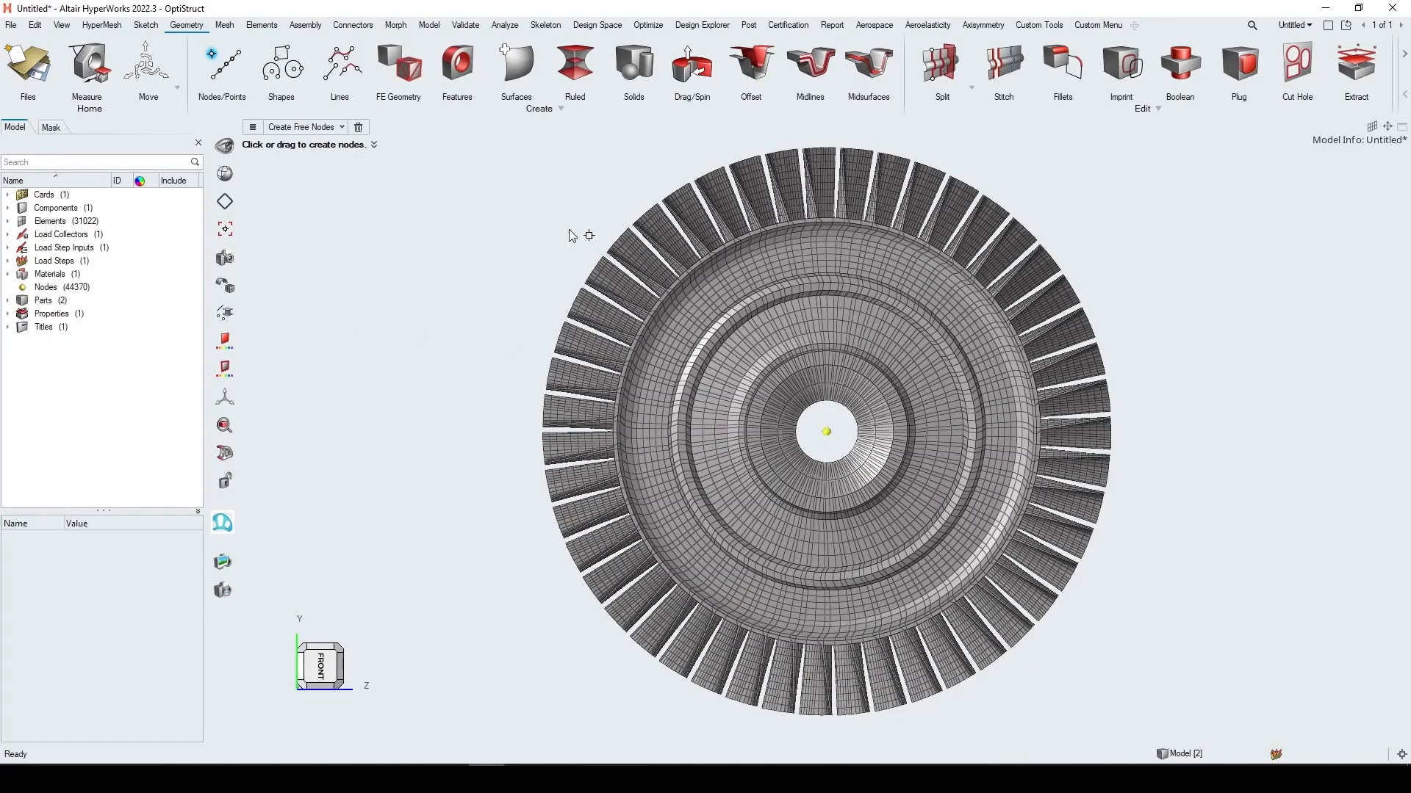
Place a cylindrical coordinate system with its origin at the hub's centre node, keeping the CORD1C (Z-XZ) definition
click(430, 26)
click(222, 70)
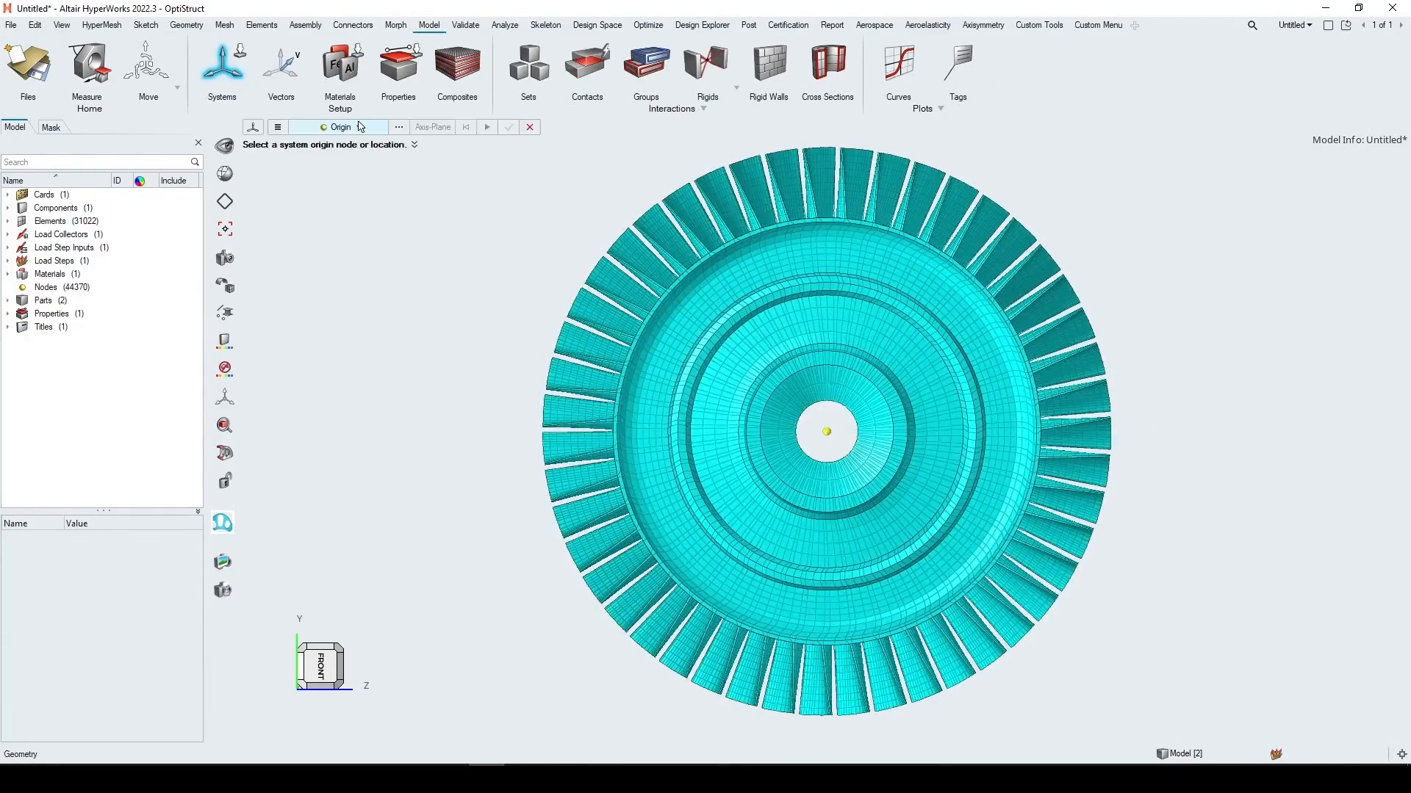
click(827, 433)
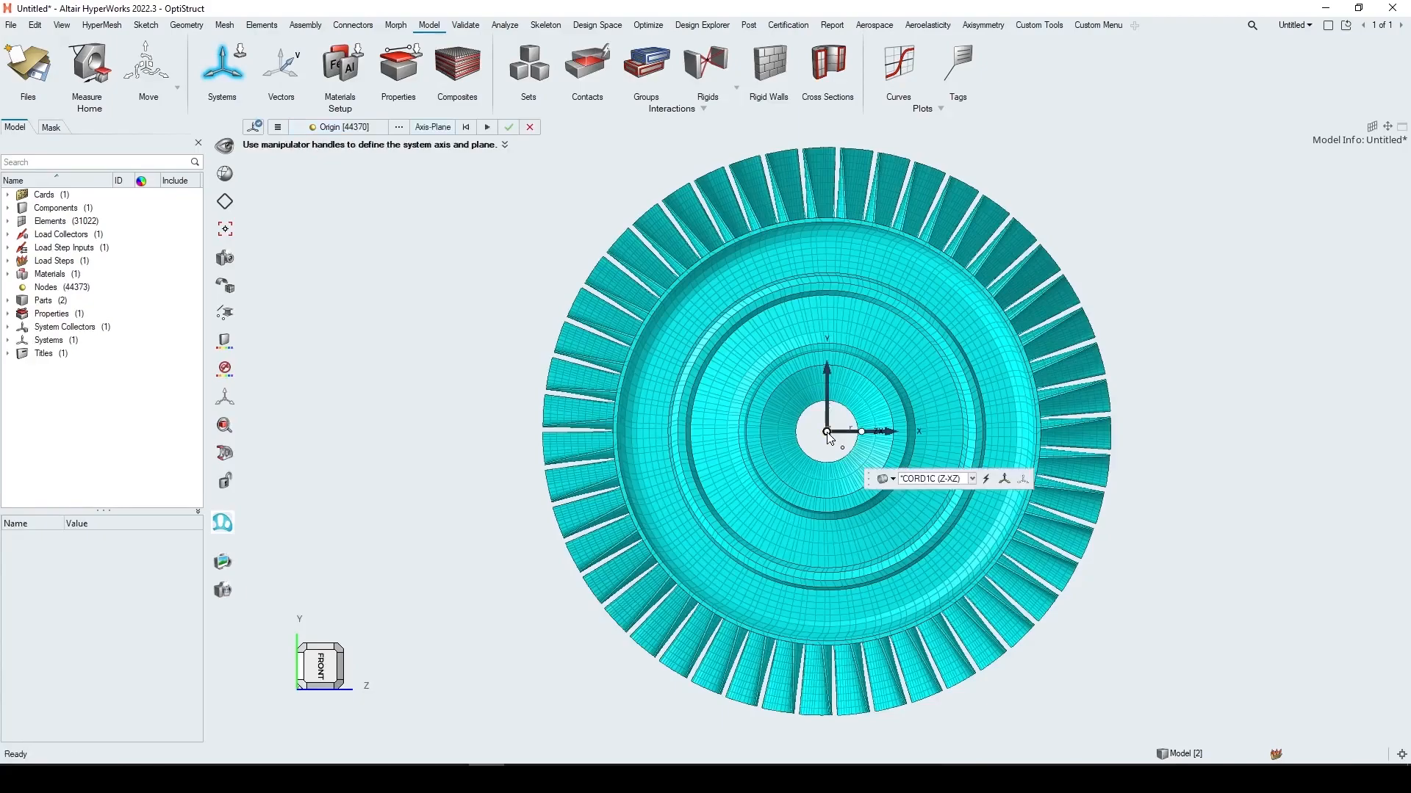
click(893, 479)
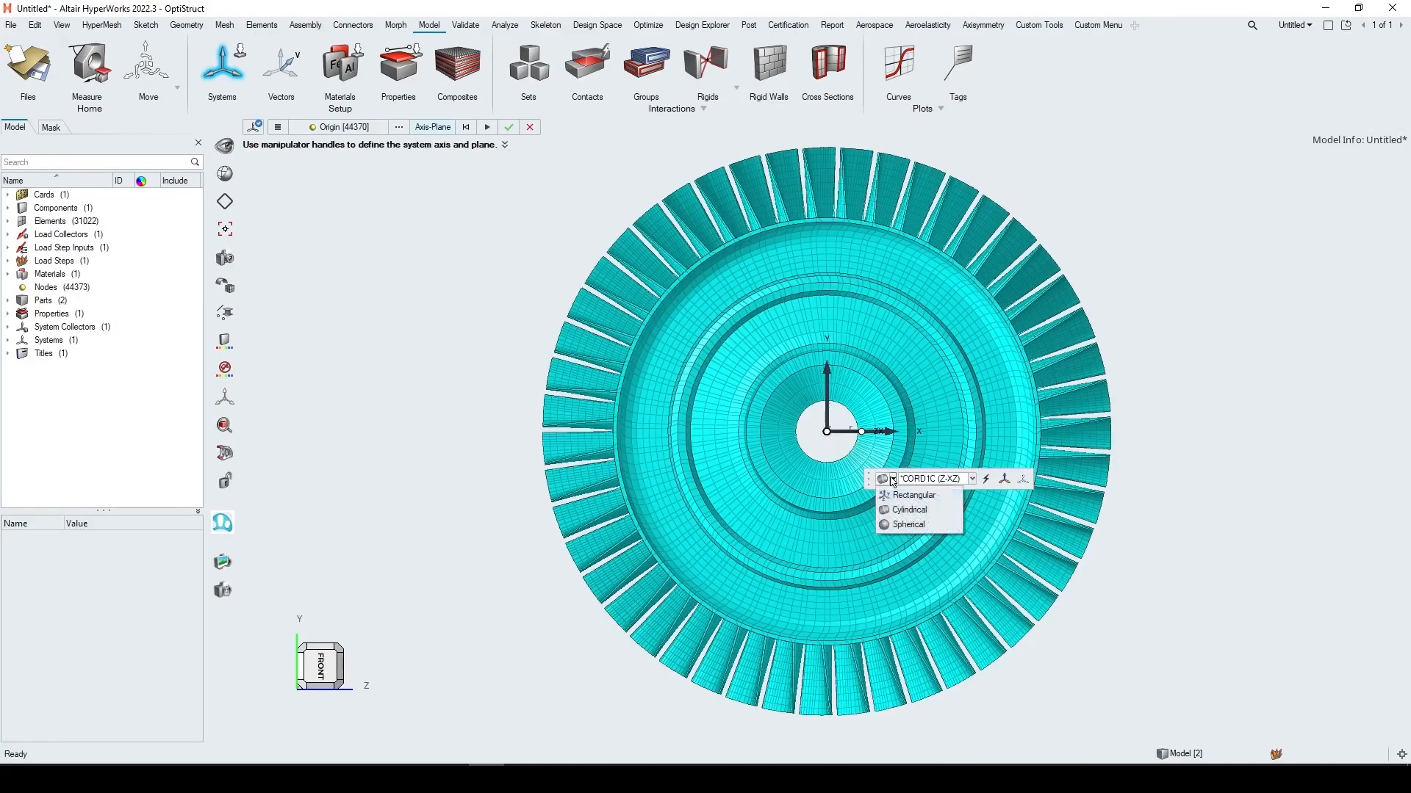
click(920, 512)
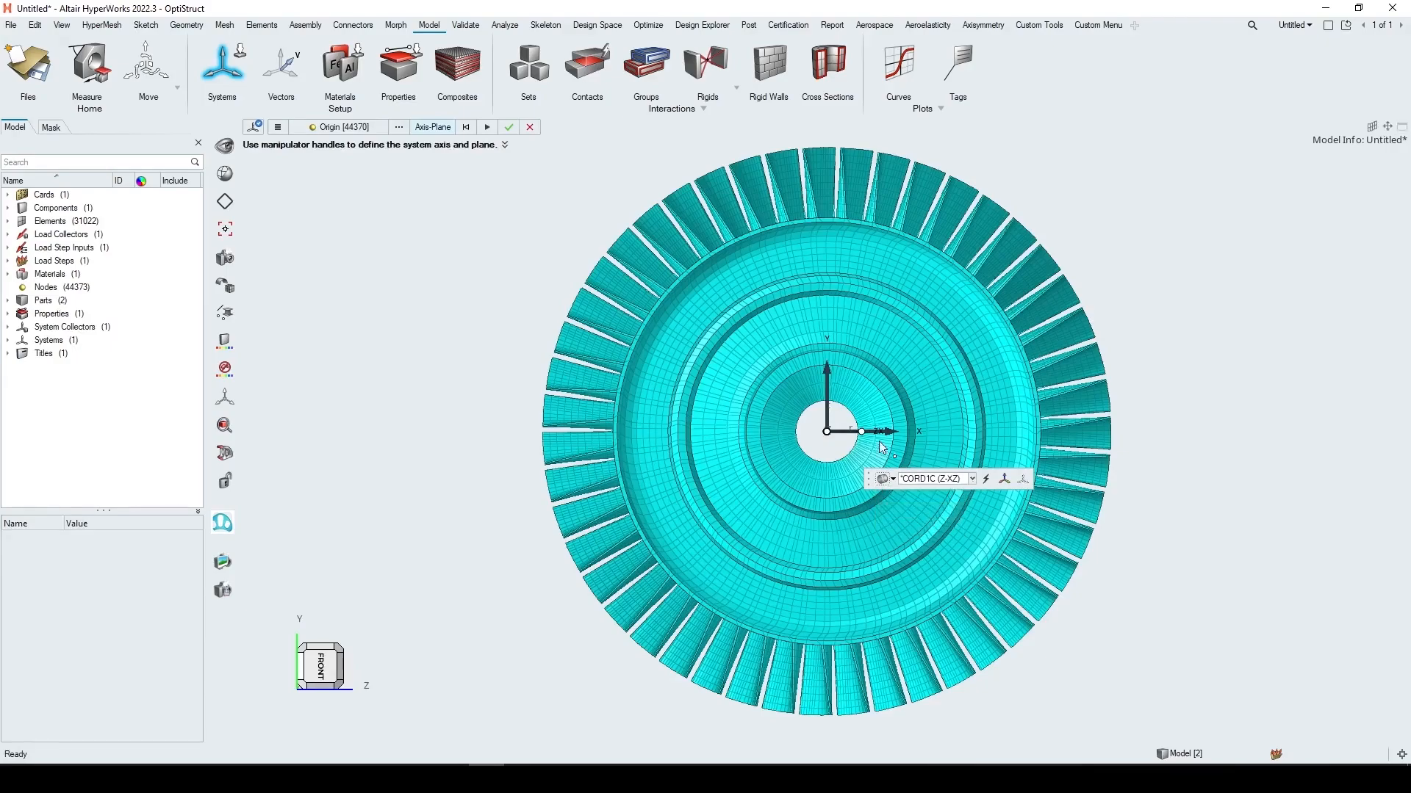
Check the cylindrical system's axis directions up close inside the hub and confirm its creation
scroll(833, 441, up, 2)
mouse_move(828, 451)
middle_down()
mouse_move(795, 494)
mouse_move(807, 458)
mouse_move(854, 457)
mouse_move(808, 483)
mouse_move(792, 454)
mouse_move(833, 466)
middle_up()
scroll(809, 458, up, 3)
scroll(852, 458, up, 4)
right_drag(834, 466, 790, 286)
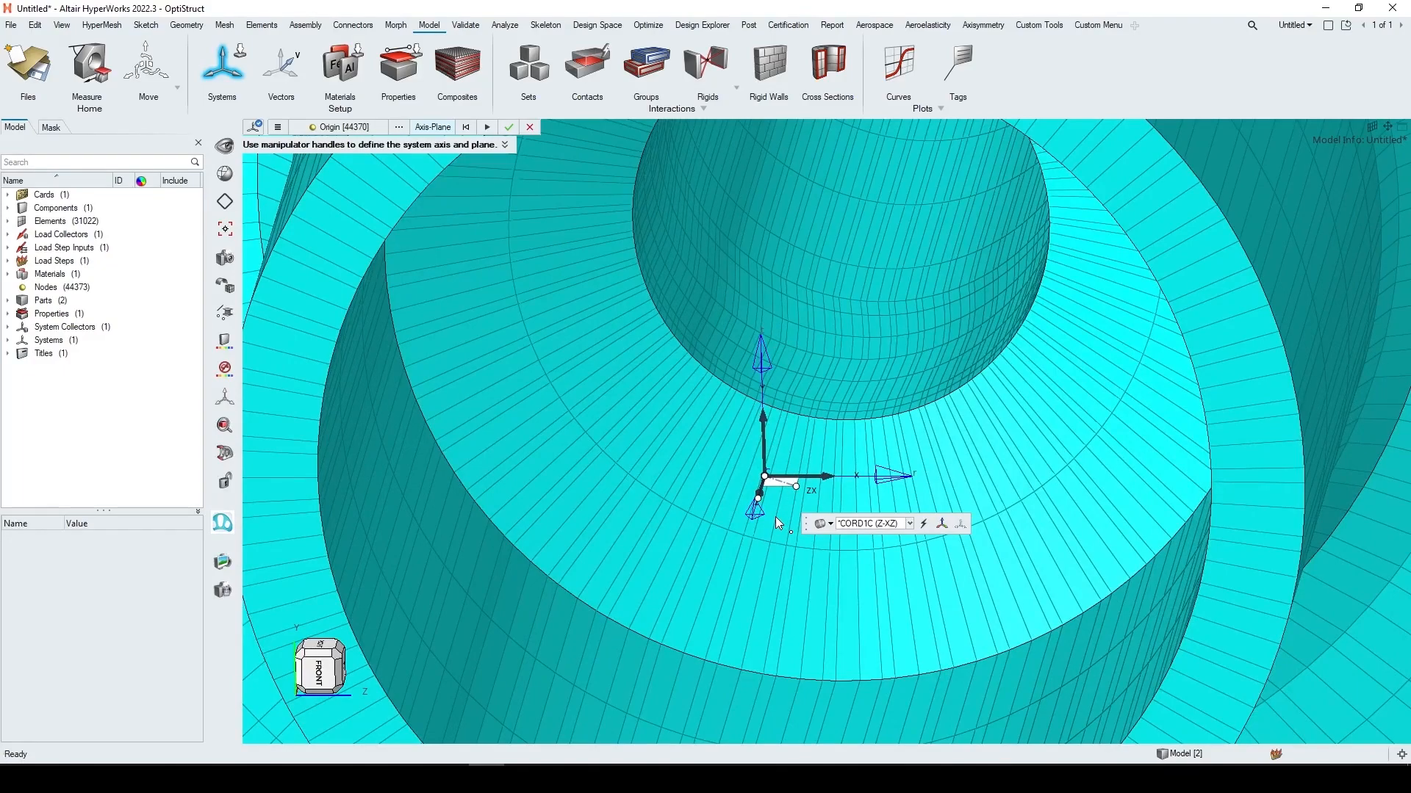
middle_drag(764, 440, 783, 451)
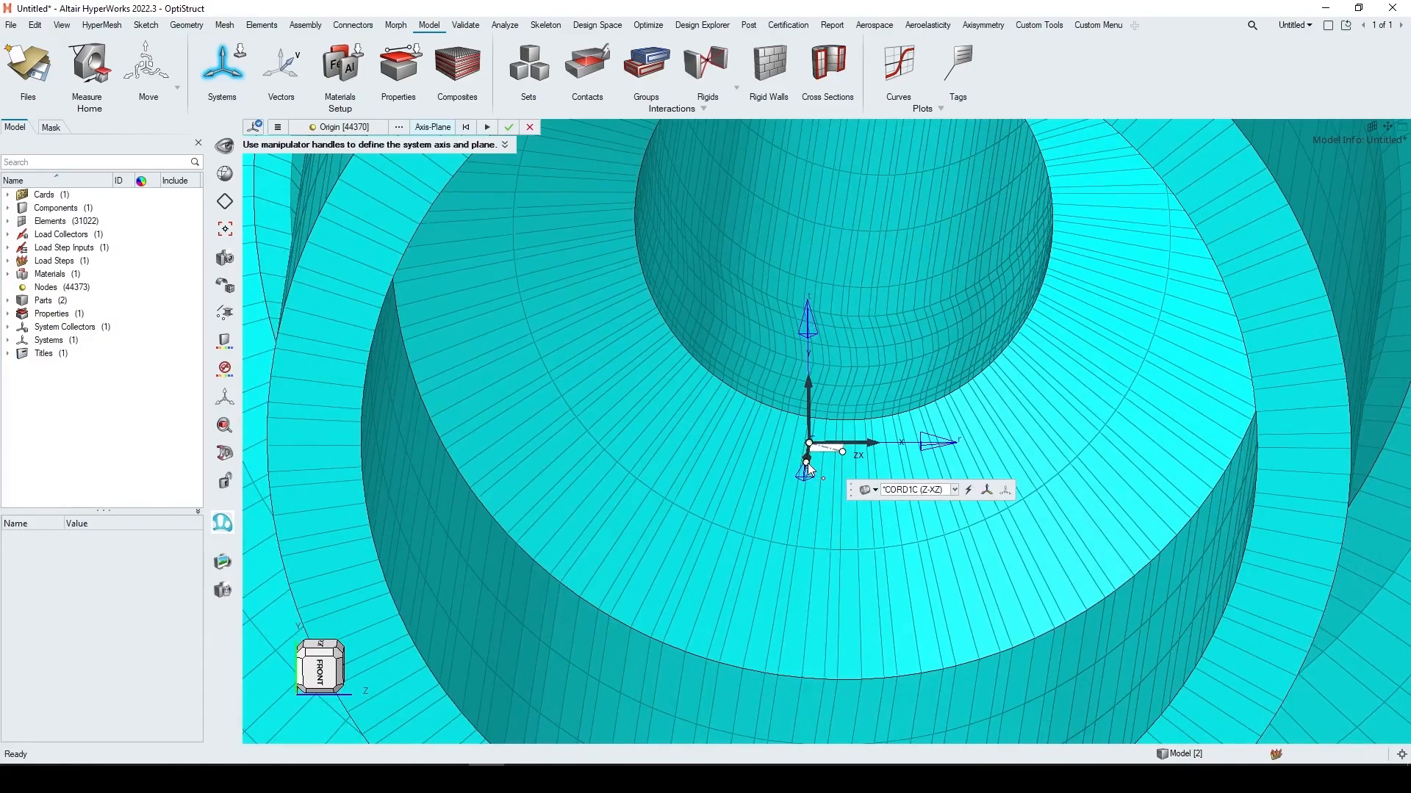
middle_drag(791, 507, 758, 522)
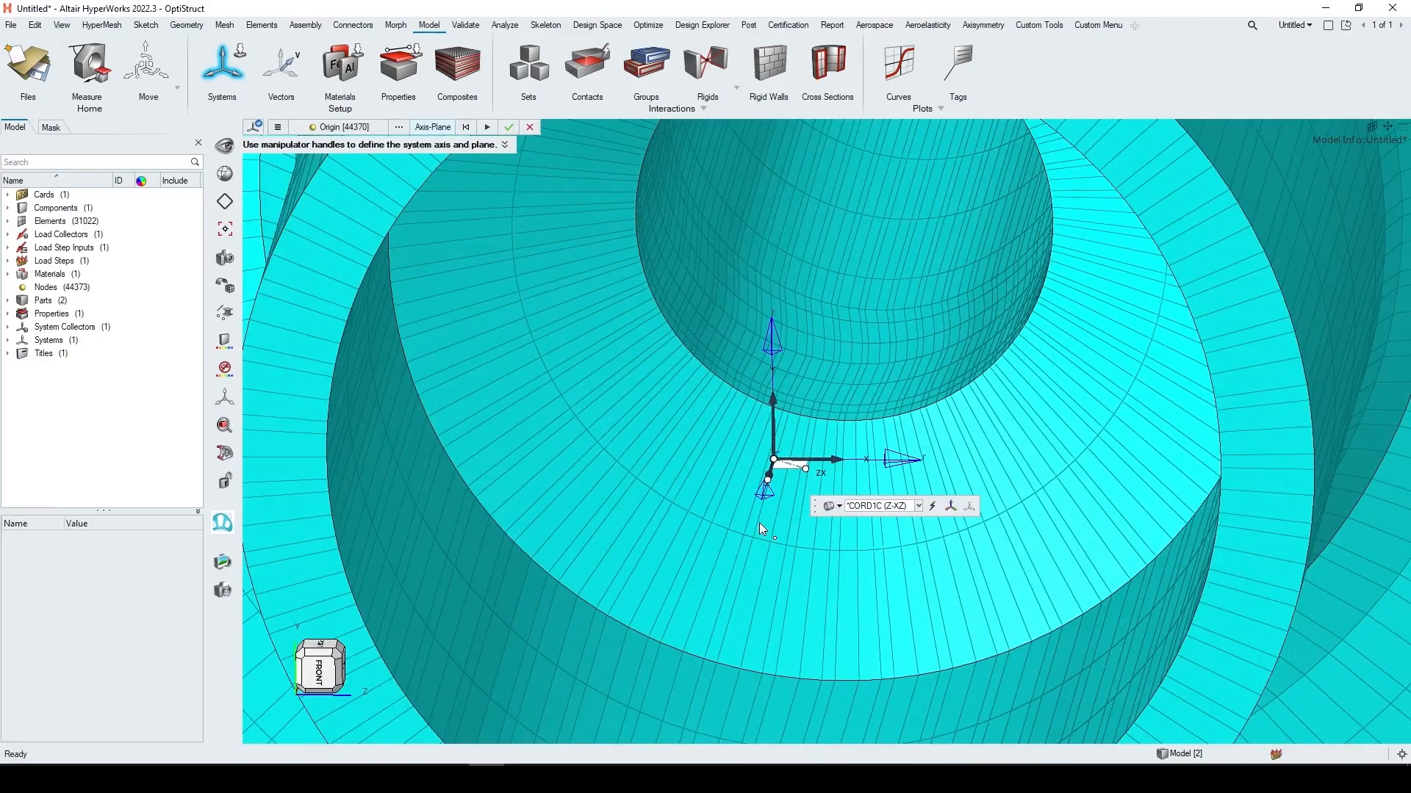
scroll(759, 518, up, 2)
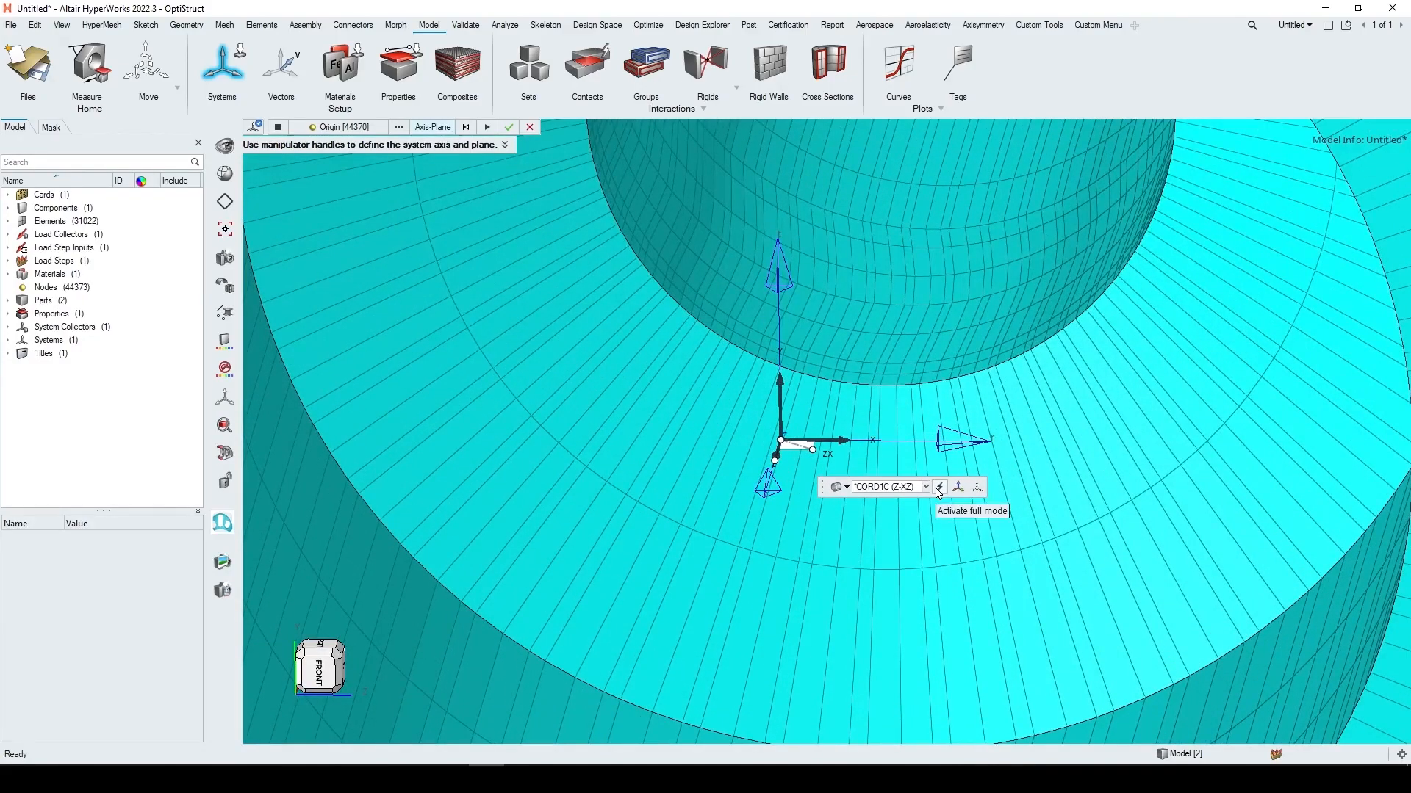
click(510, 127)
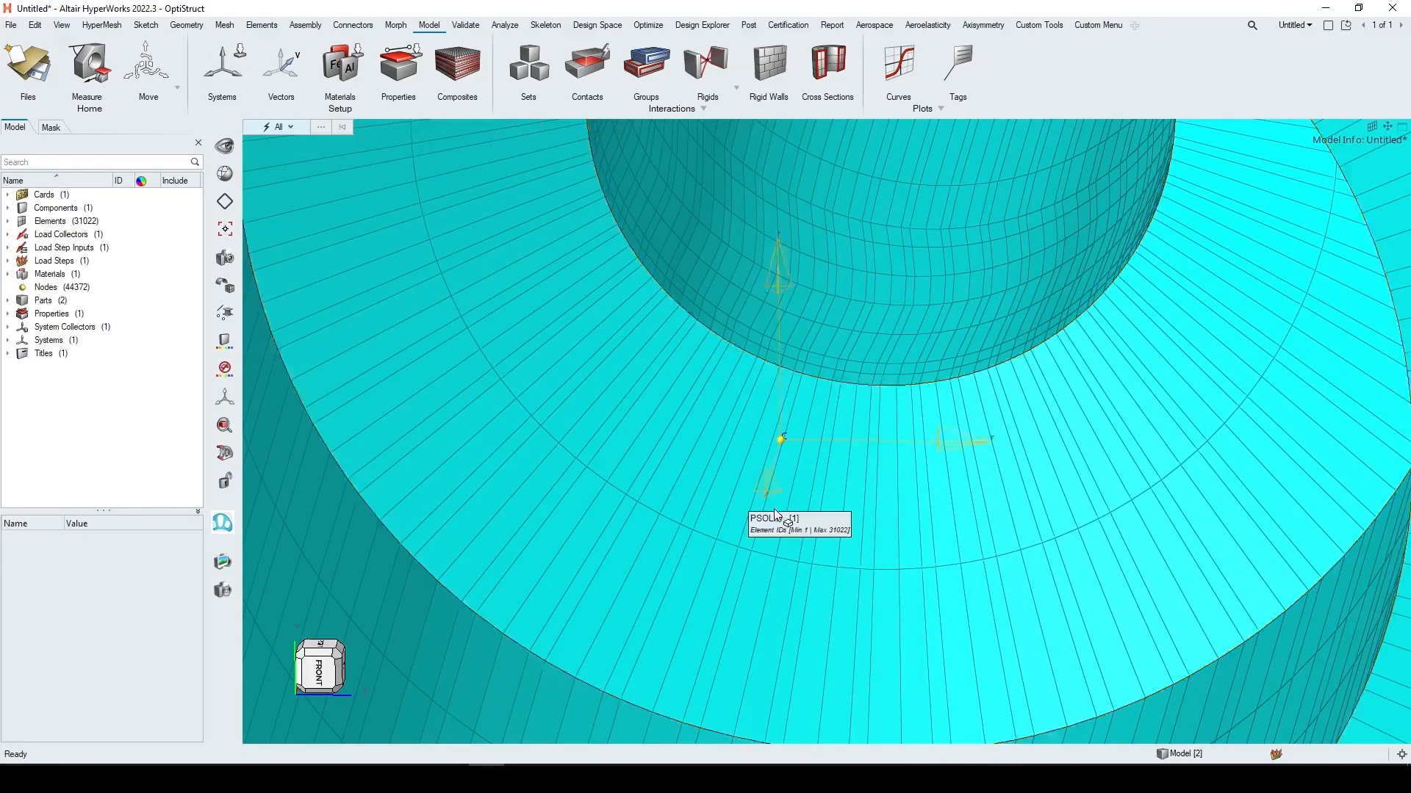
scroll(779, 510, down, 3)
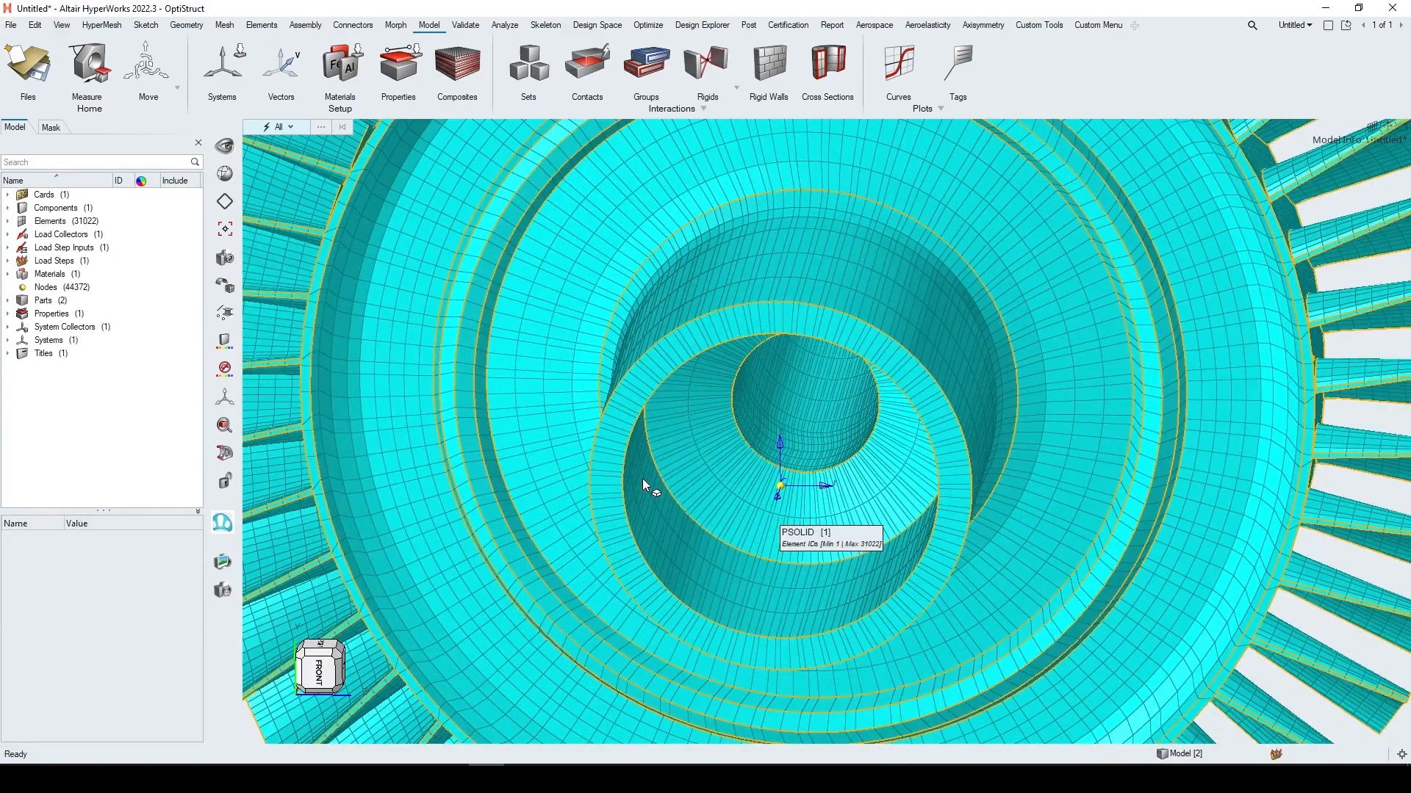
Set the curve tolerance for domain partitioning to 10 in the HyperMesh morphing preferences
key(f)
click(333, 681)
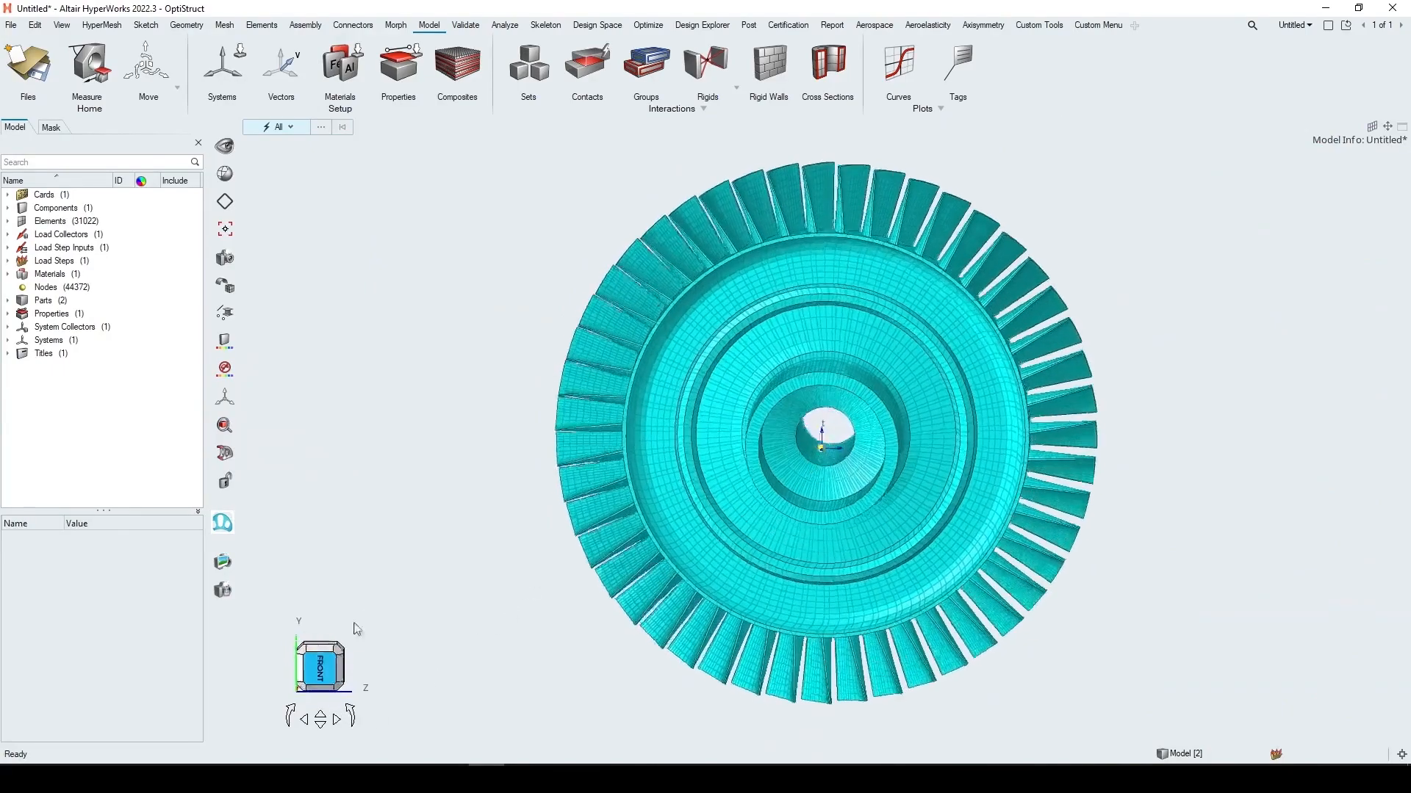
click(12, 27)
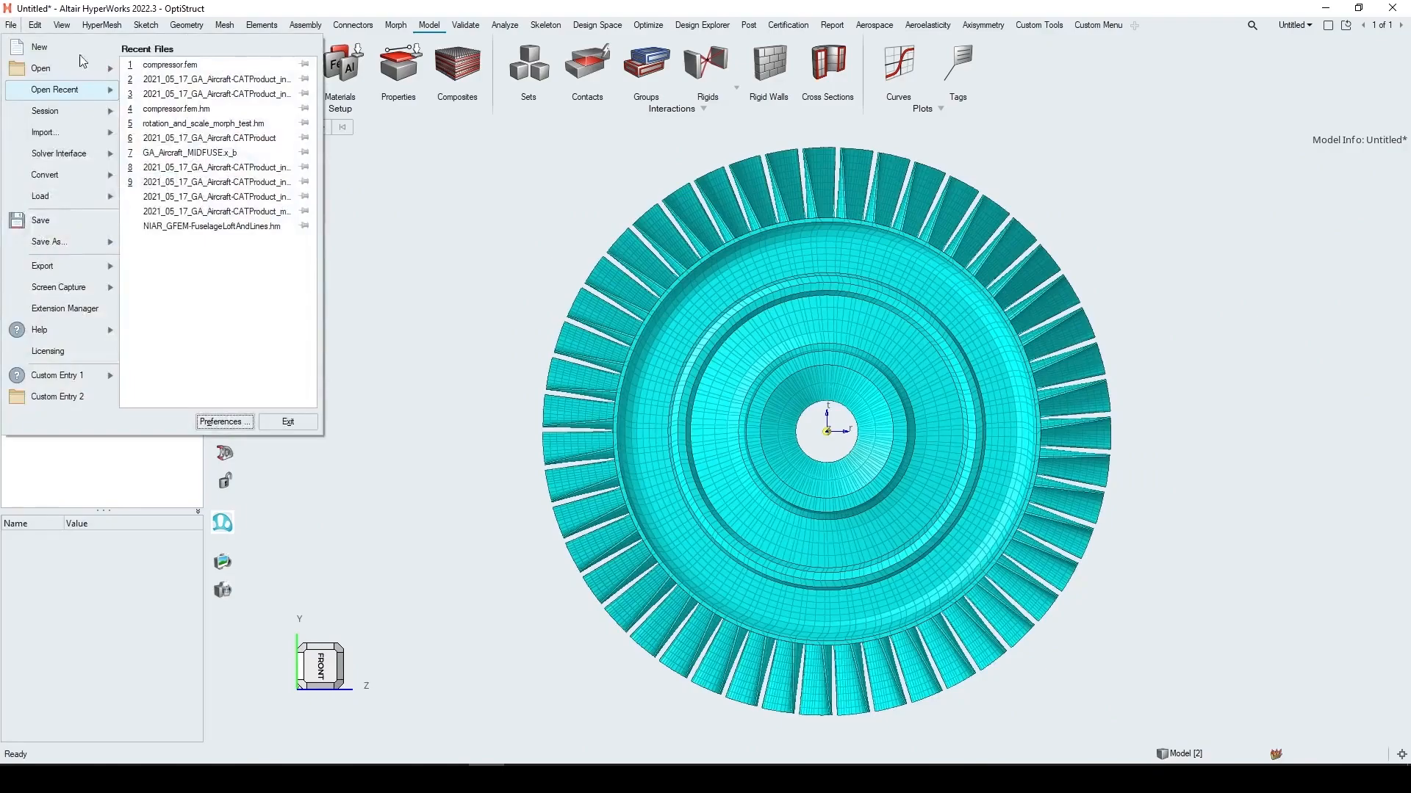
click(231, 425)
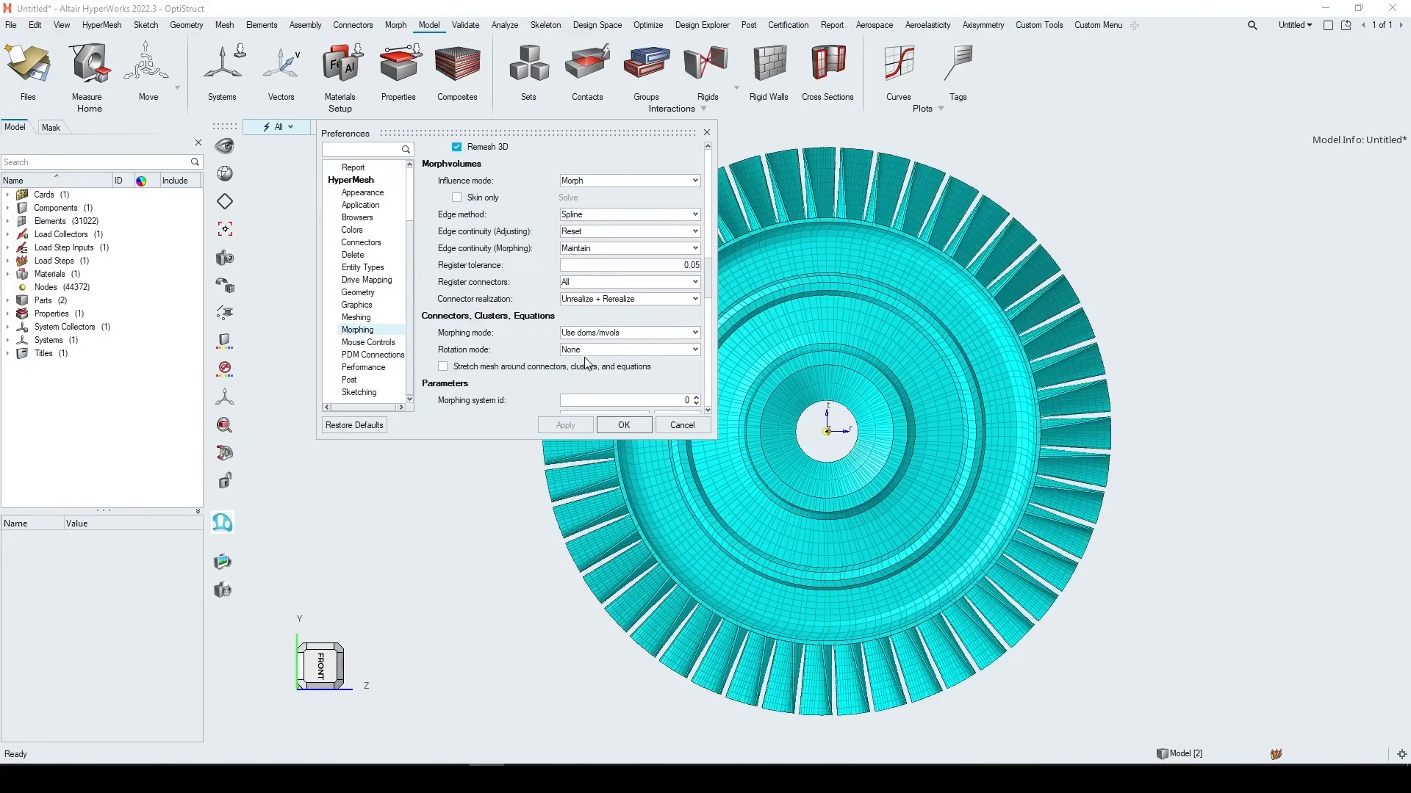
scroll(583, 365, down, 1)
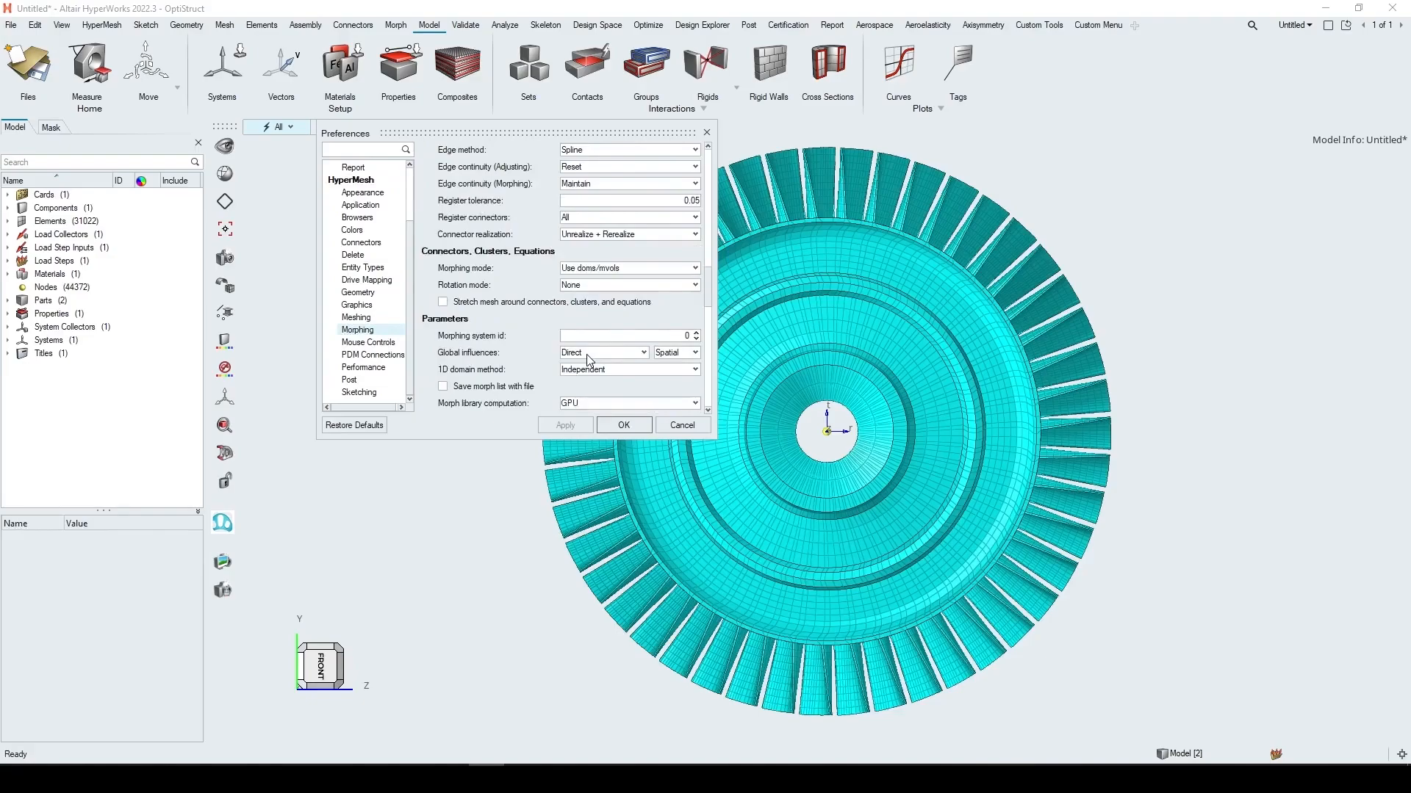
scroll(588, 360, down, 10)
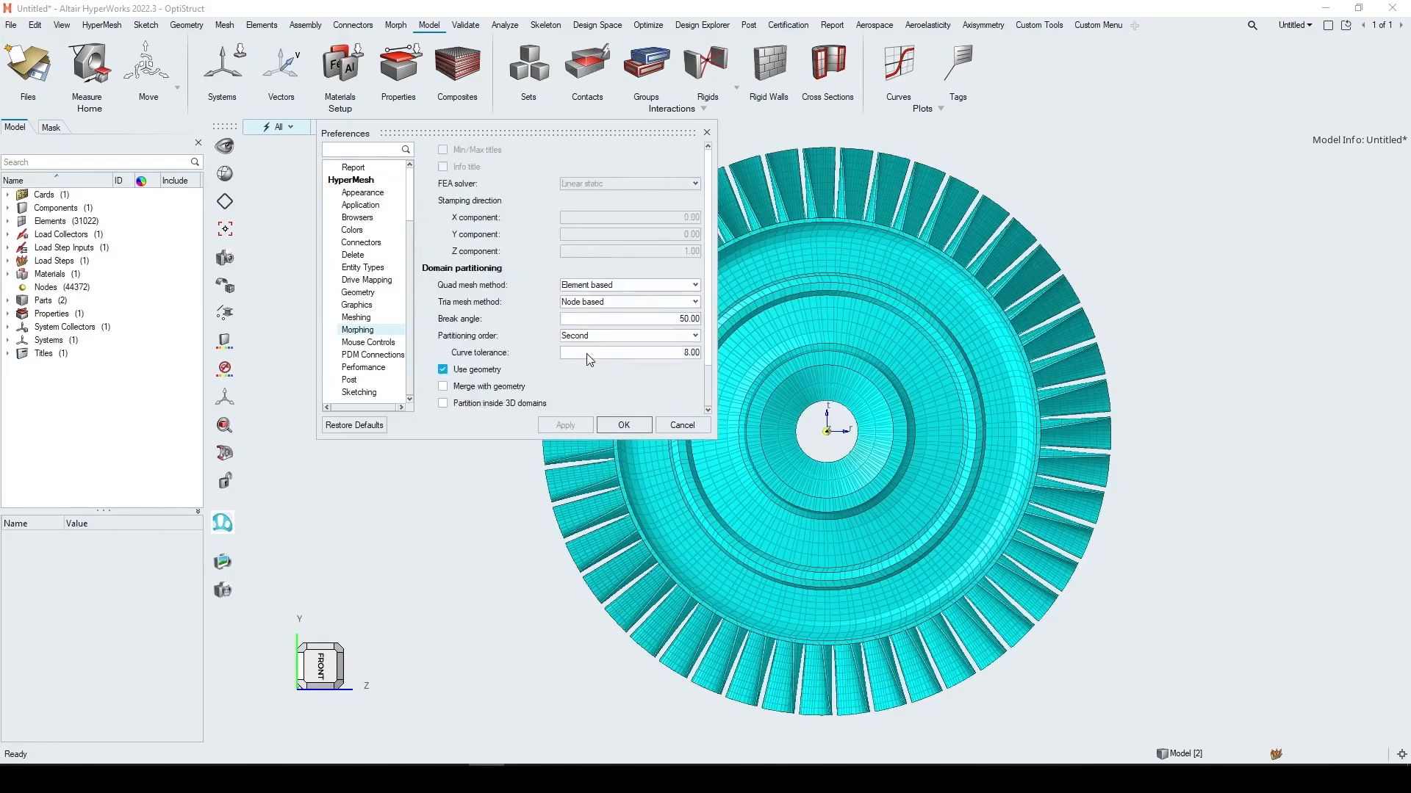
click(630, 357)
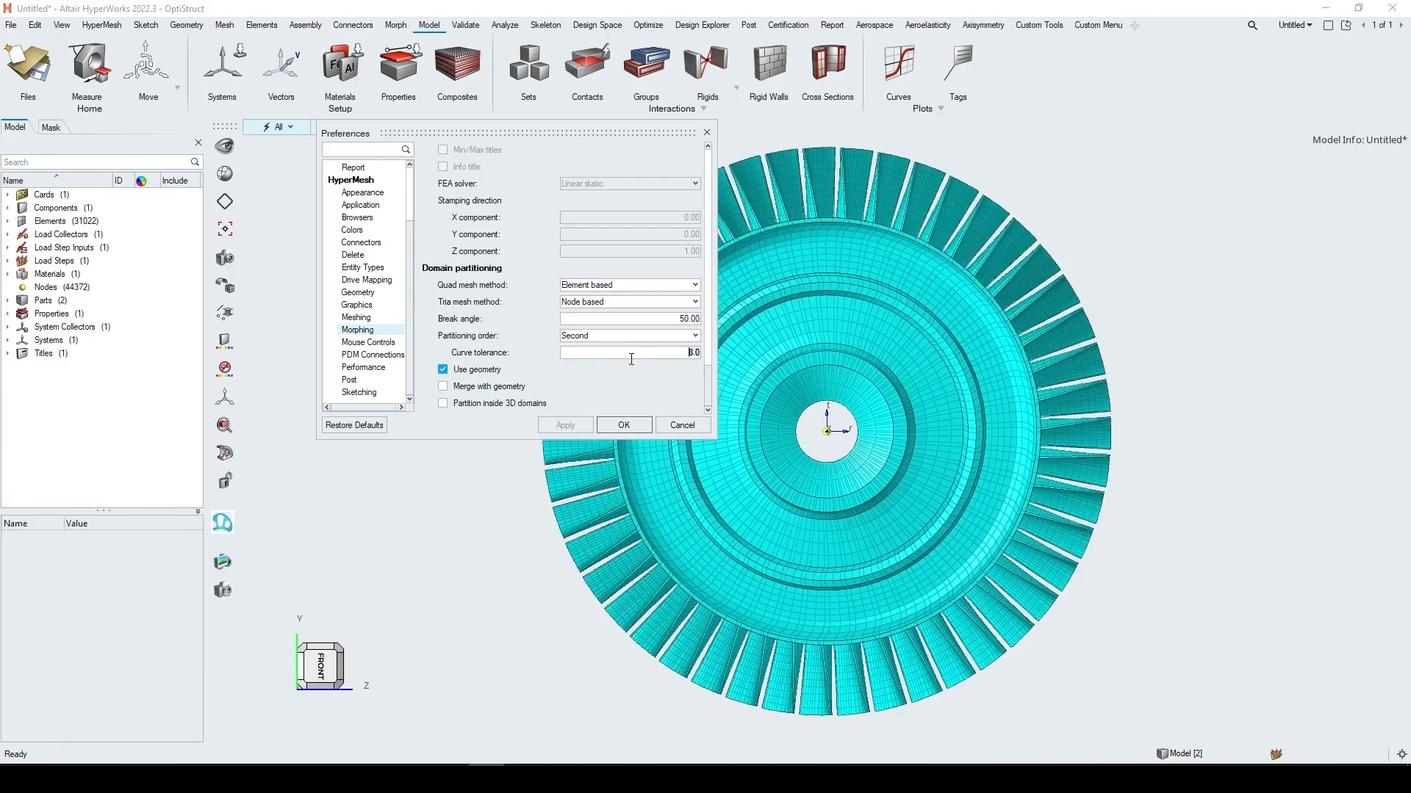
key(Delete)
key(Delete)
key(Delete)
text(10)
click(618, 424)
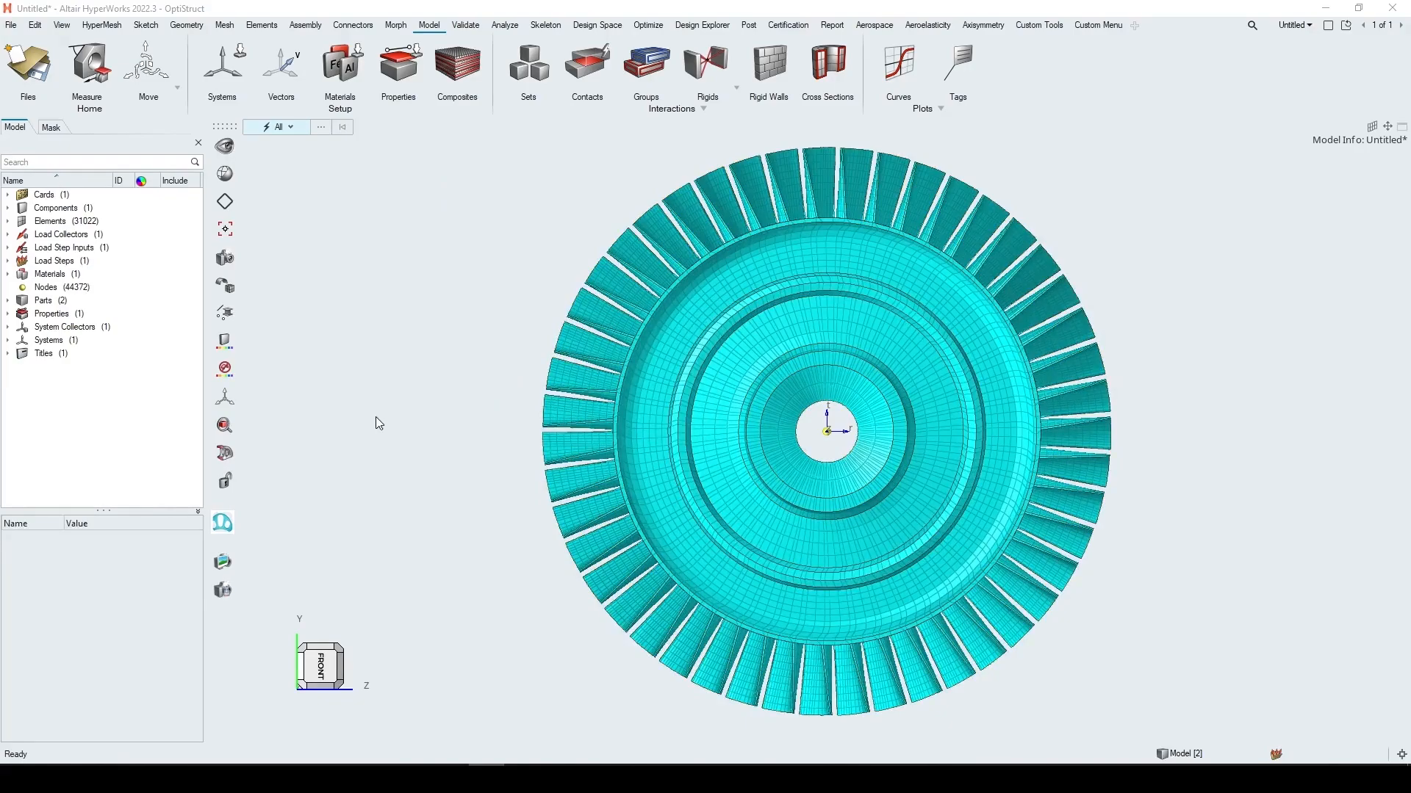
Create local morph domains from all elements of the disk, with 2D domain partitioning enabled
click(395, 25)
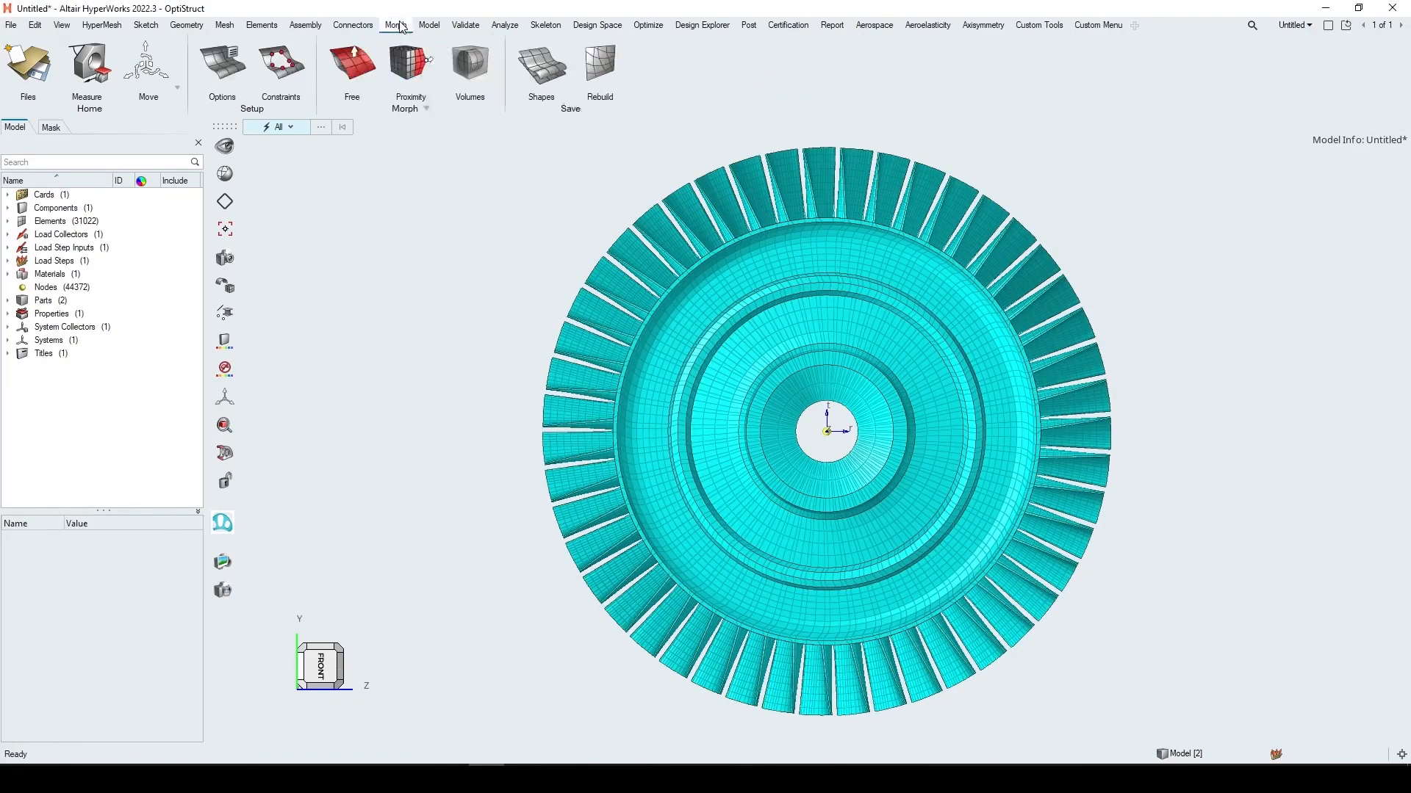
click(427, 110)
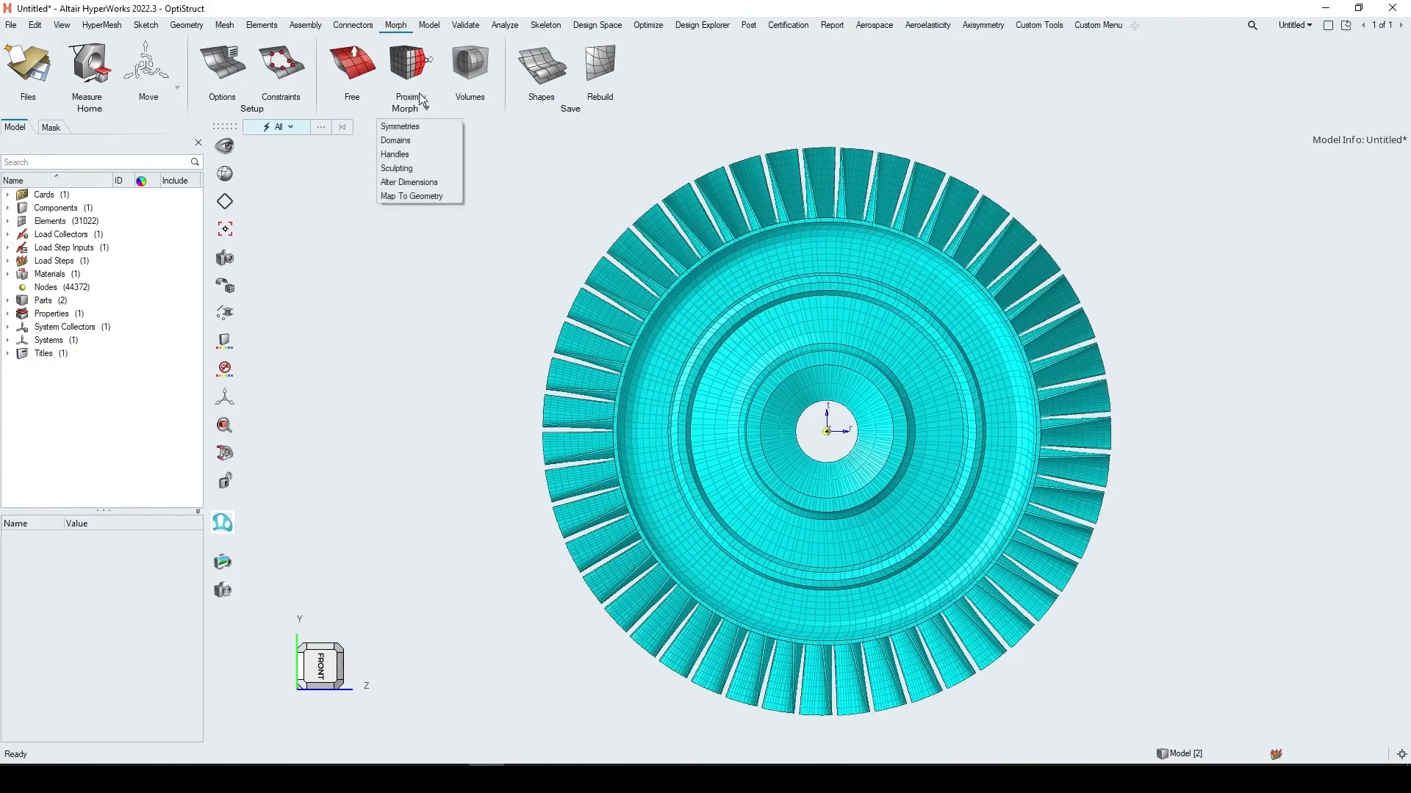
click(426, 108)
click(426, 109)
click(403, 140)
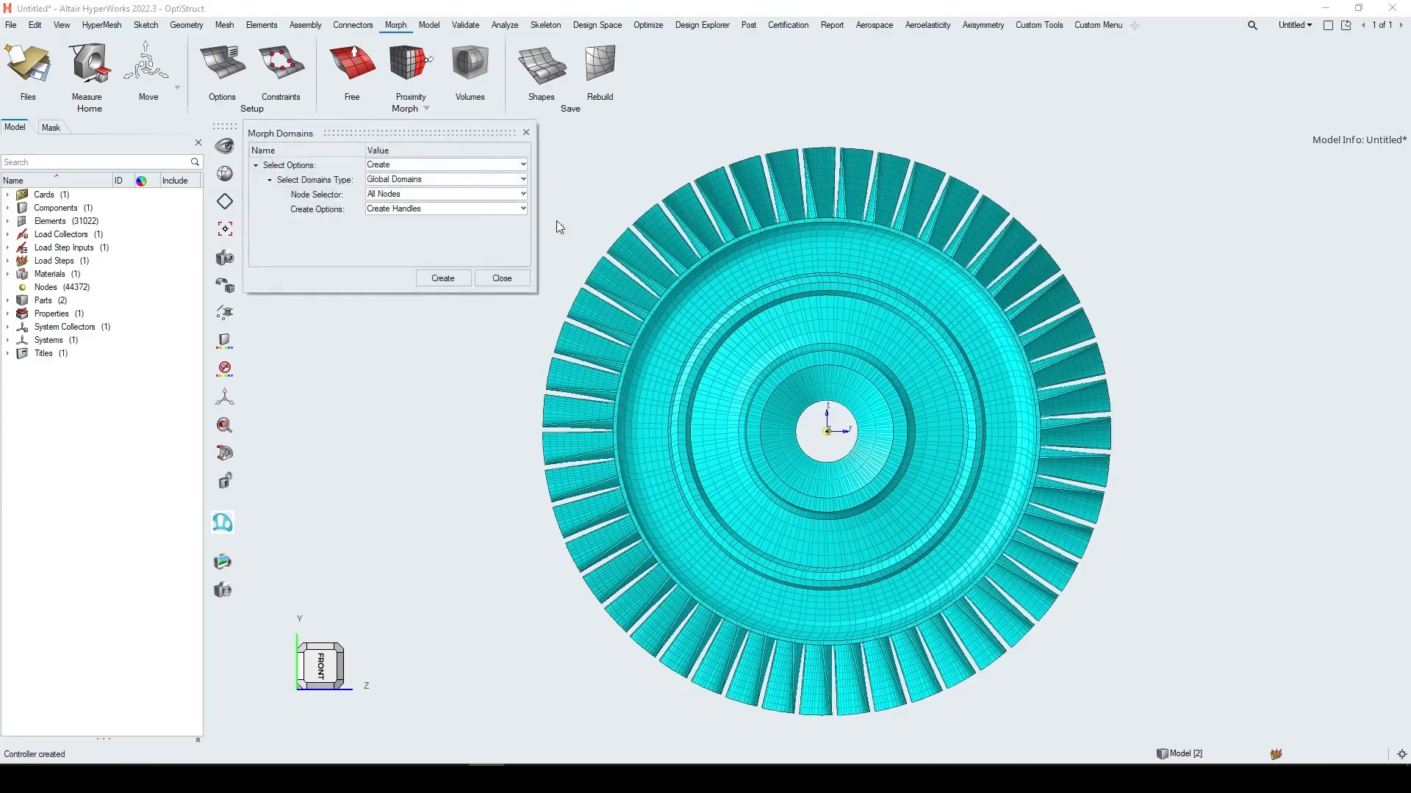
click(426, 180)
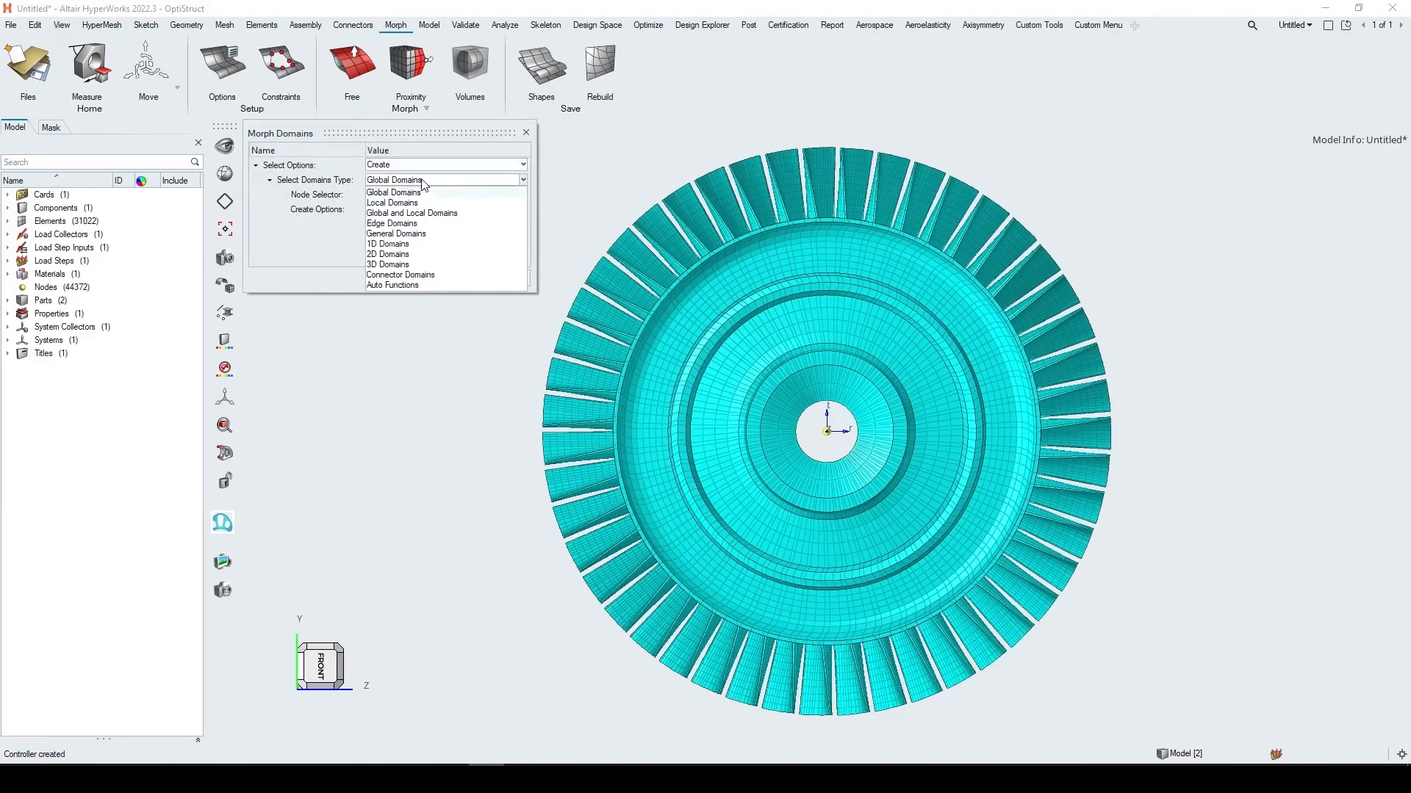
click(393, 204)
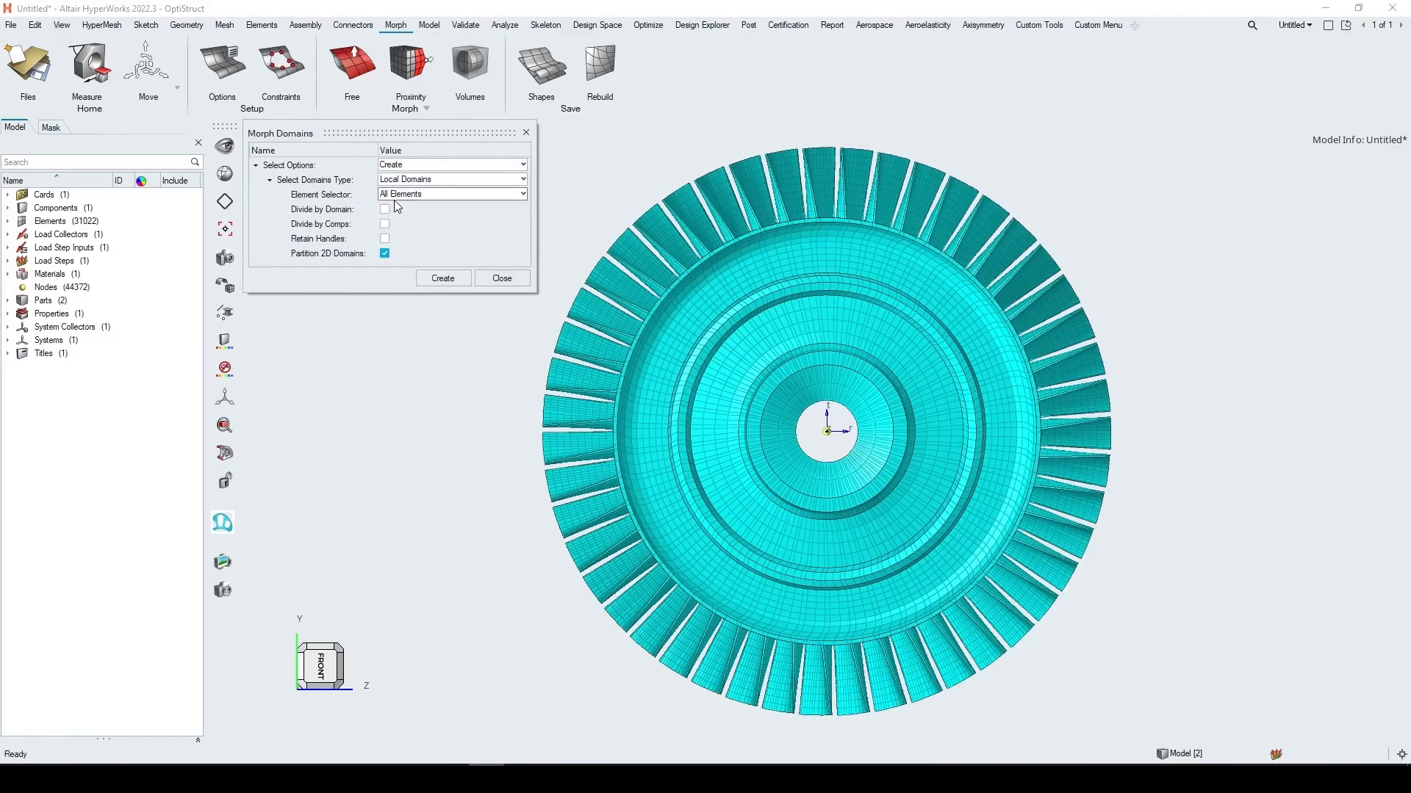
click(446, 282)
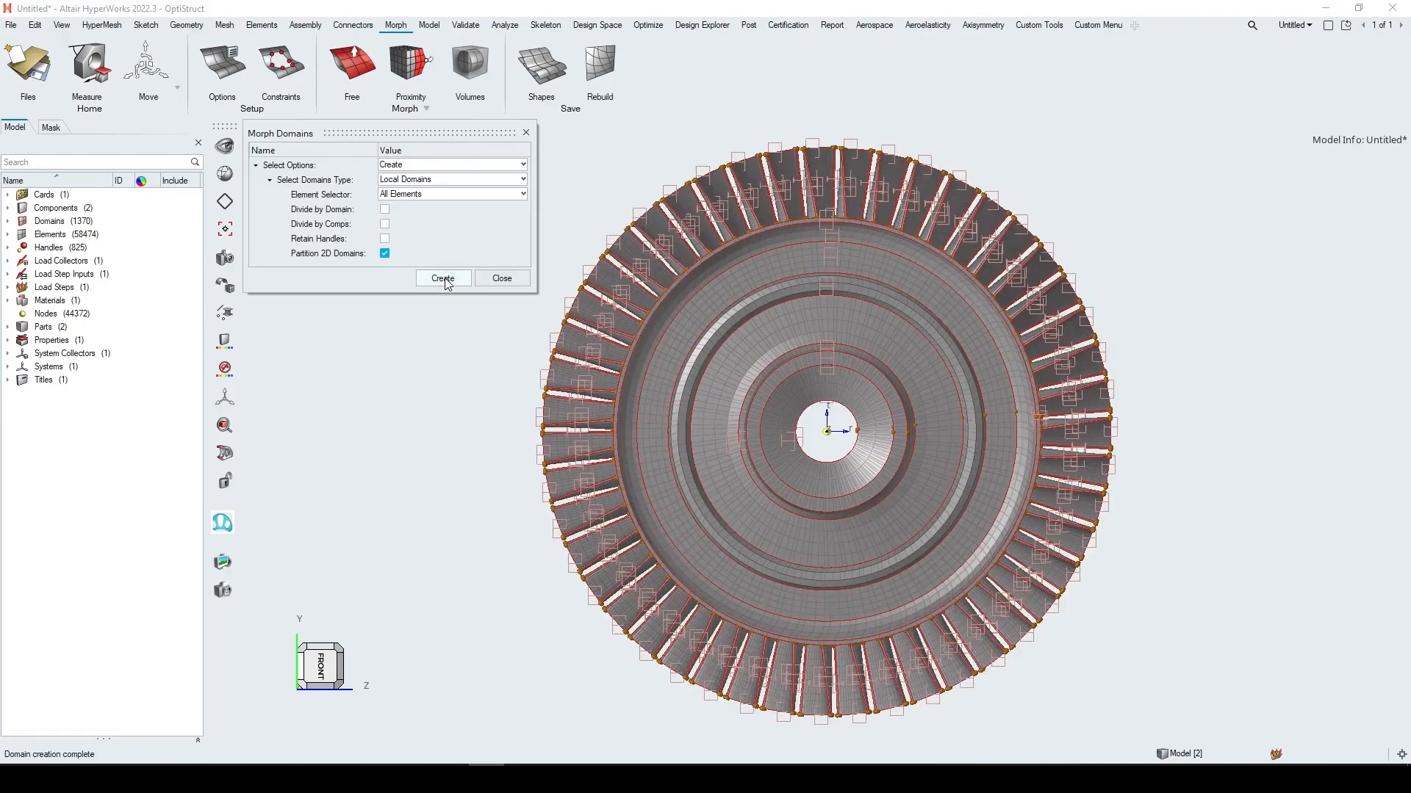
click(503, 278)
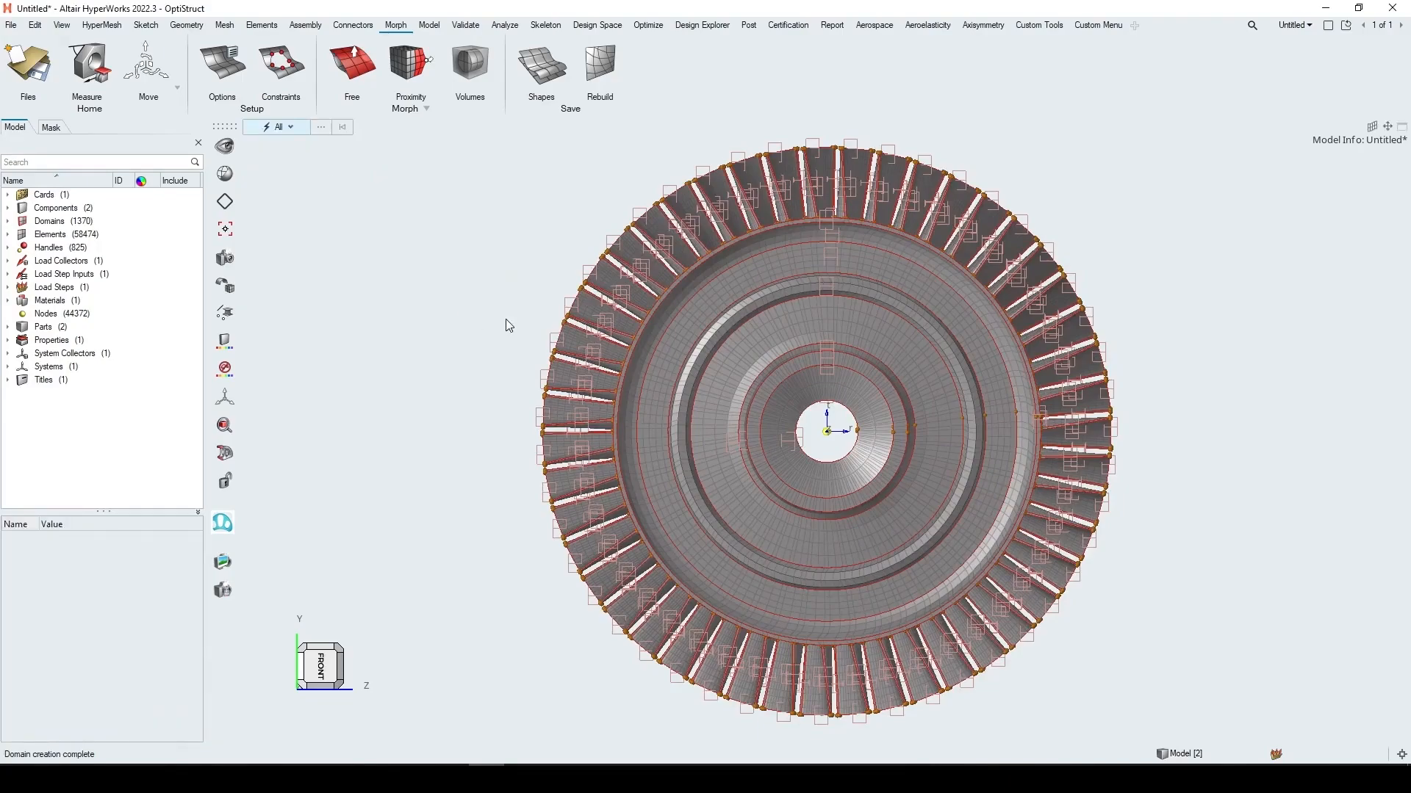
Start a new morph symmetry using all of the disk's domains and the cylindrical system at the hub centre
scroll(507, 326, up, 3)
scroll(561, 293, down, 4)
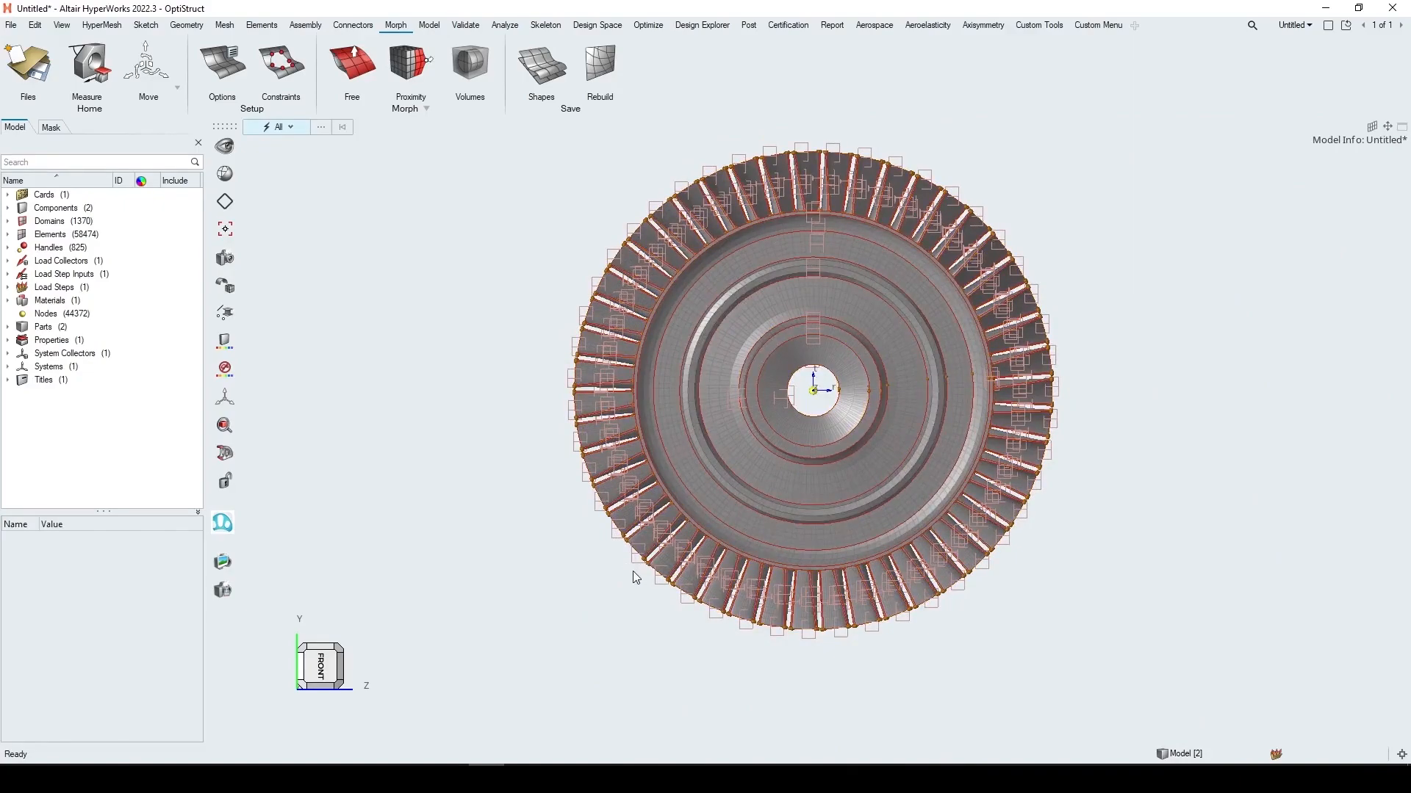
click(426, 109)
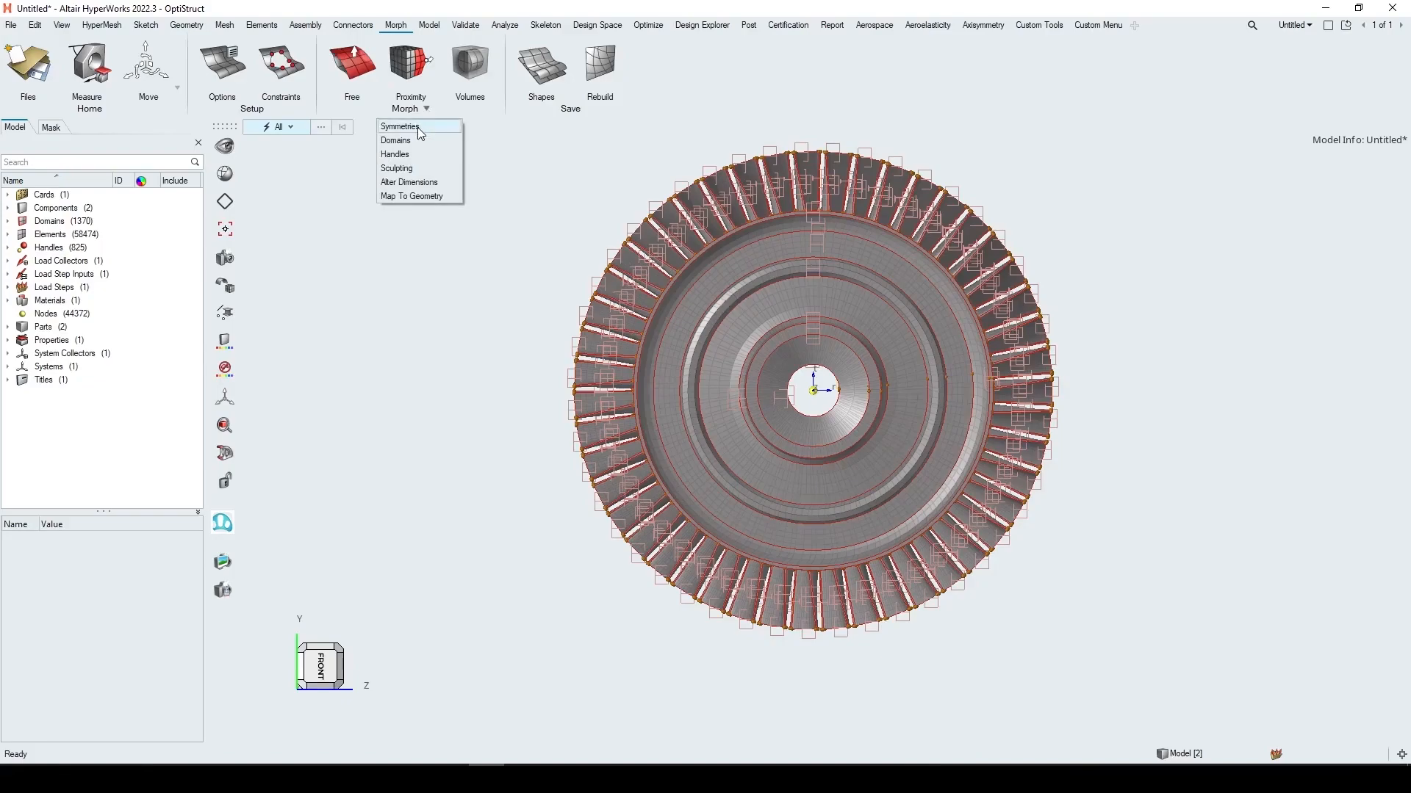
click(418, 126)
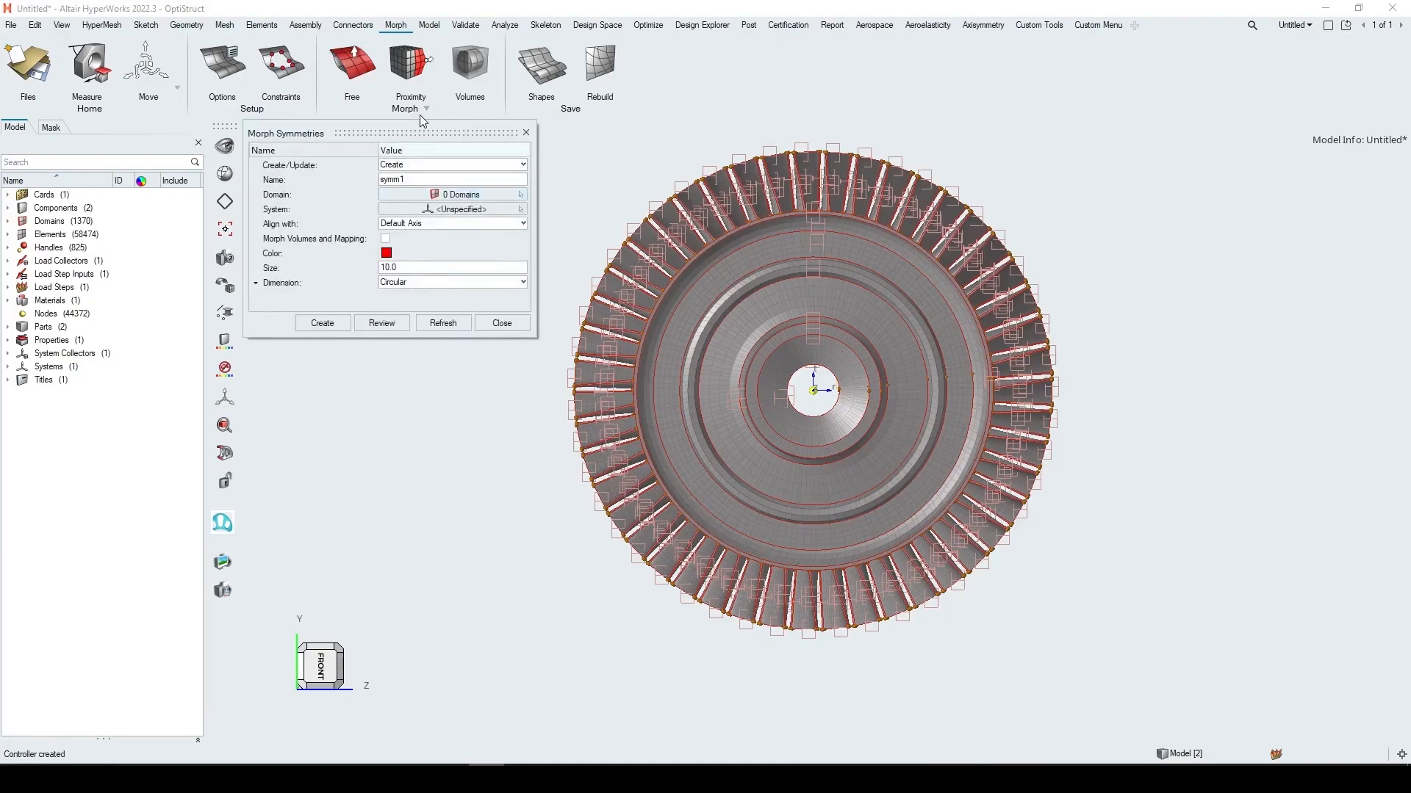
click(466, 195)
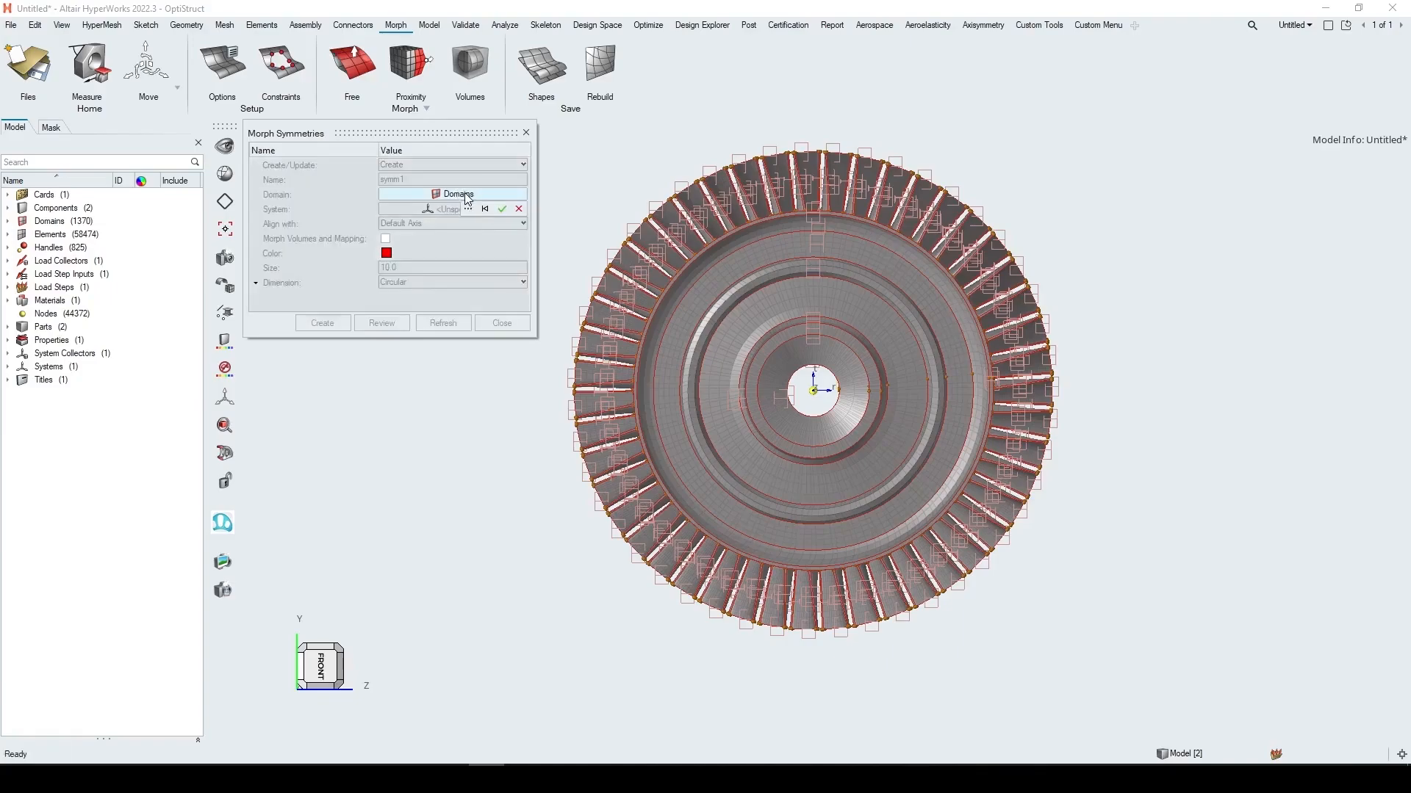
drag(568, 133, 1093, 690)
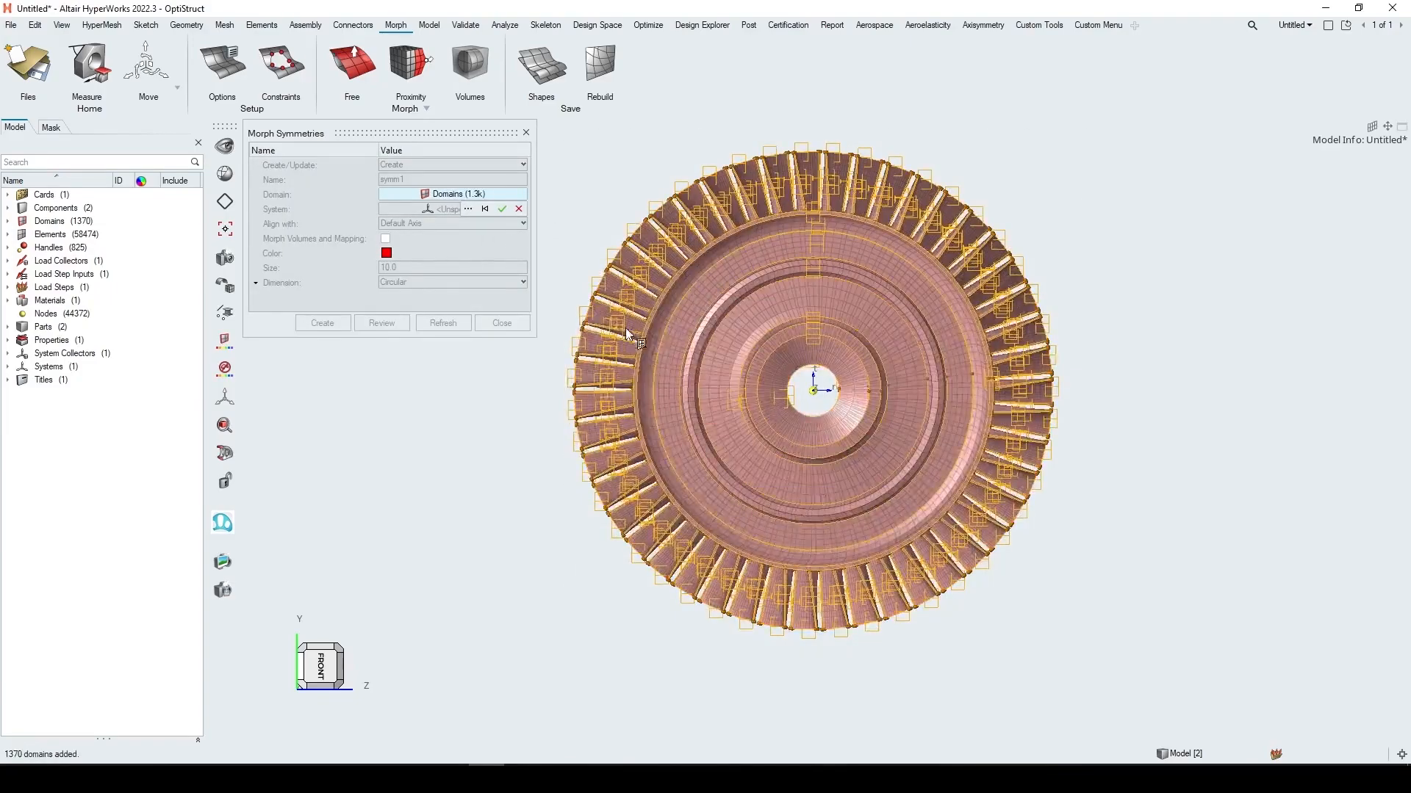
click(502, 208)
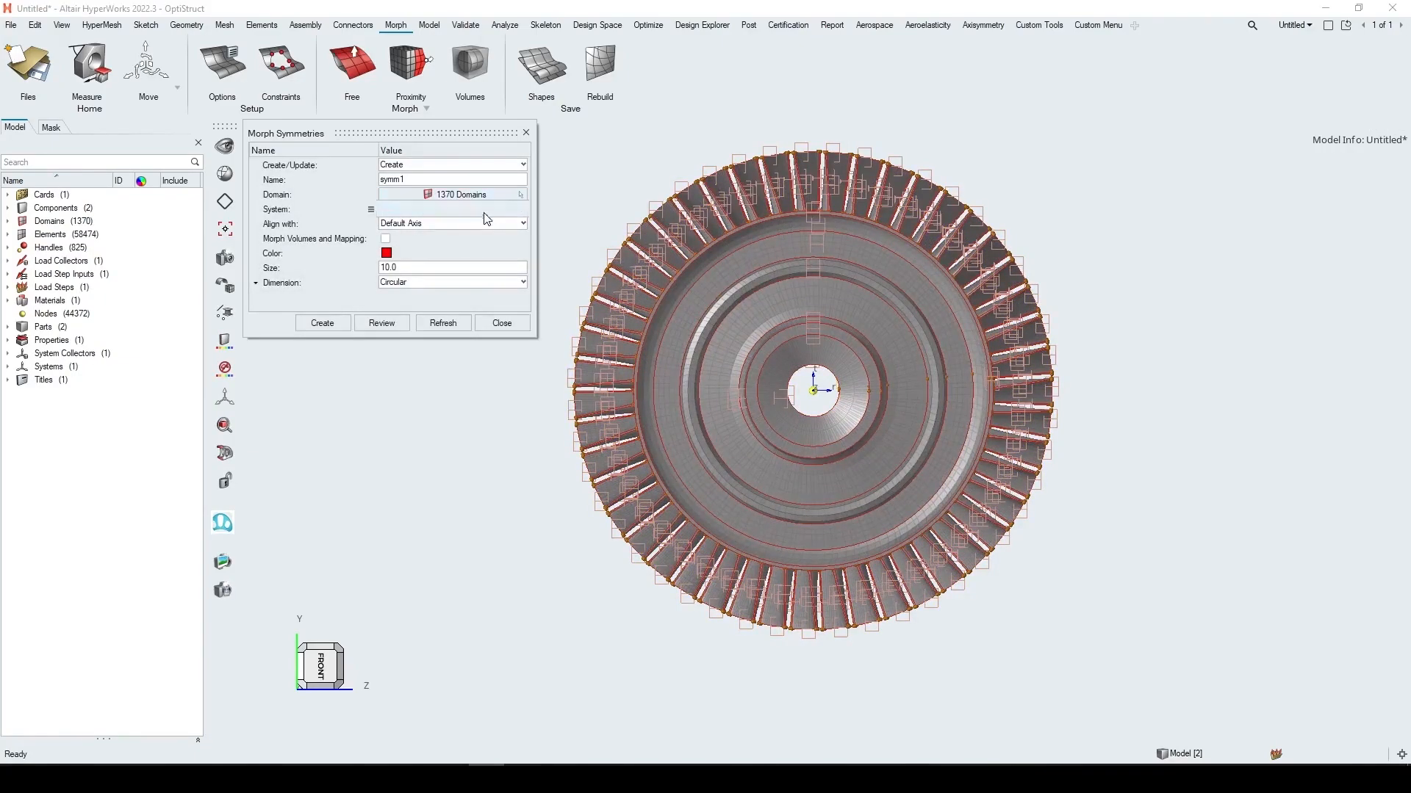
click(487, 213)
click(816, 396)
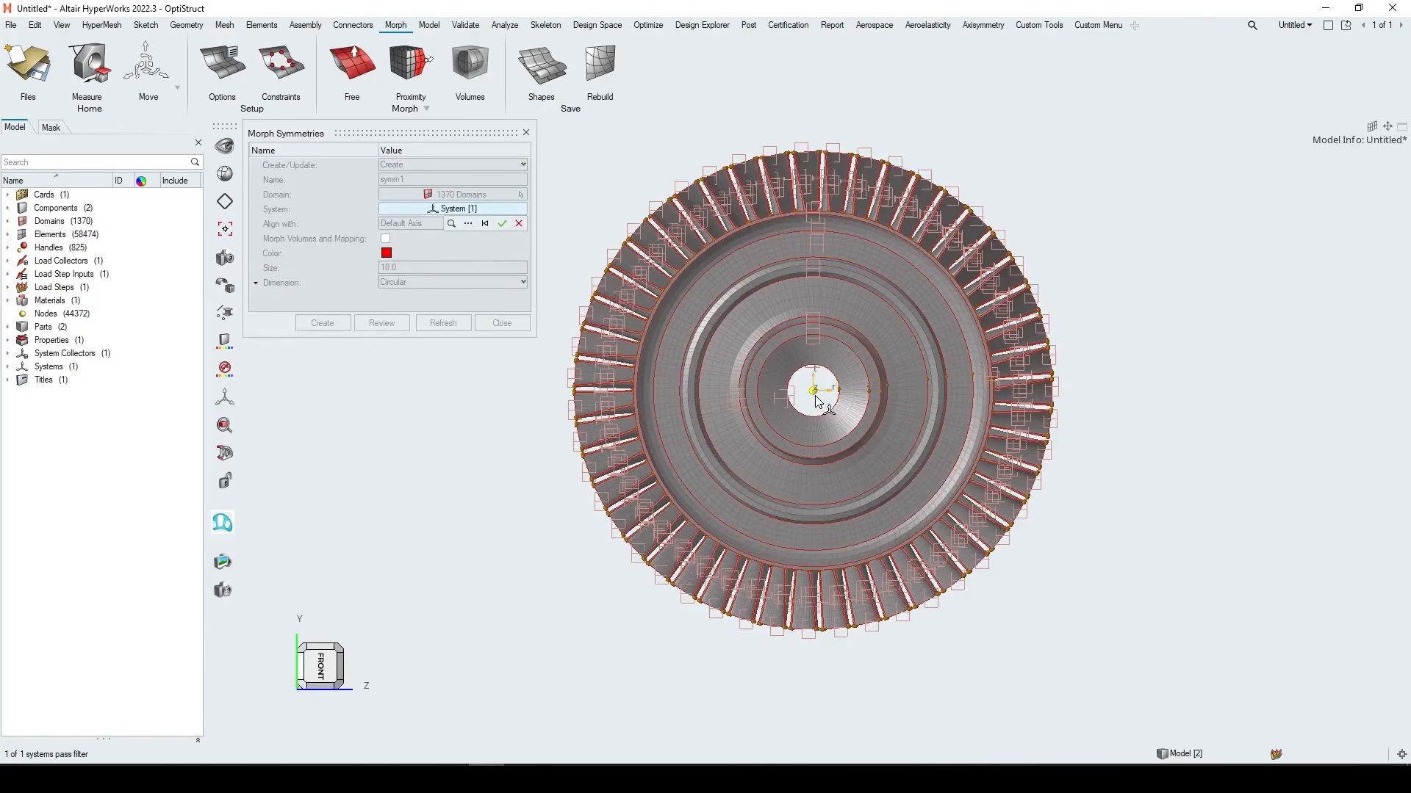
click(503, 225)
Align the symmetry with the Z axis and set its dimension type to Cyclical
click(426, 225)
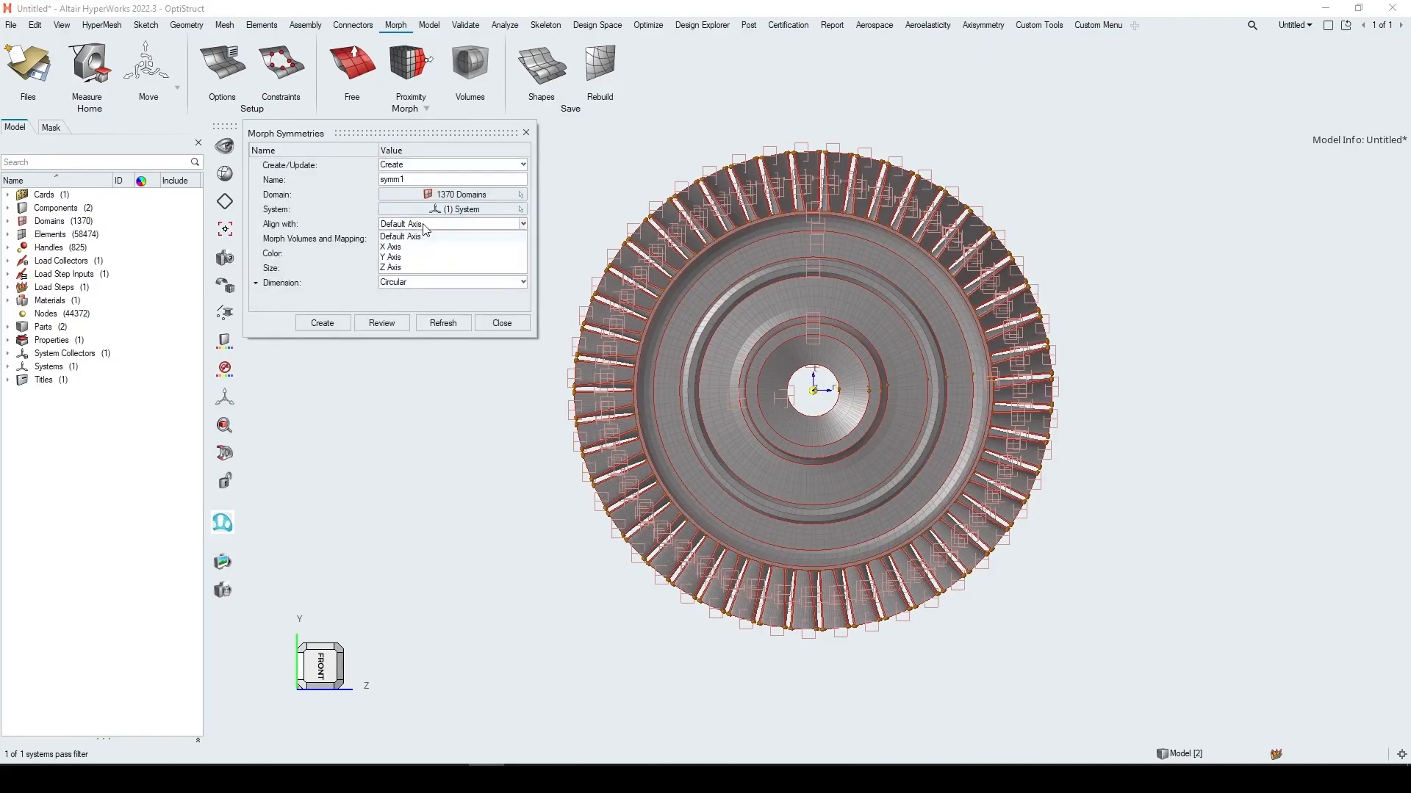
click(401, 268)
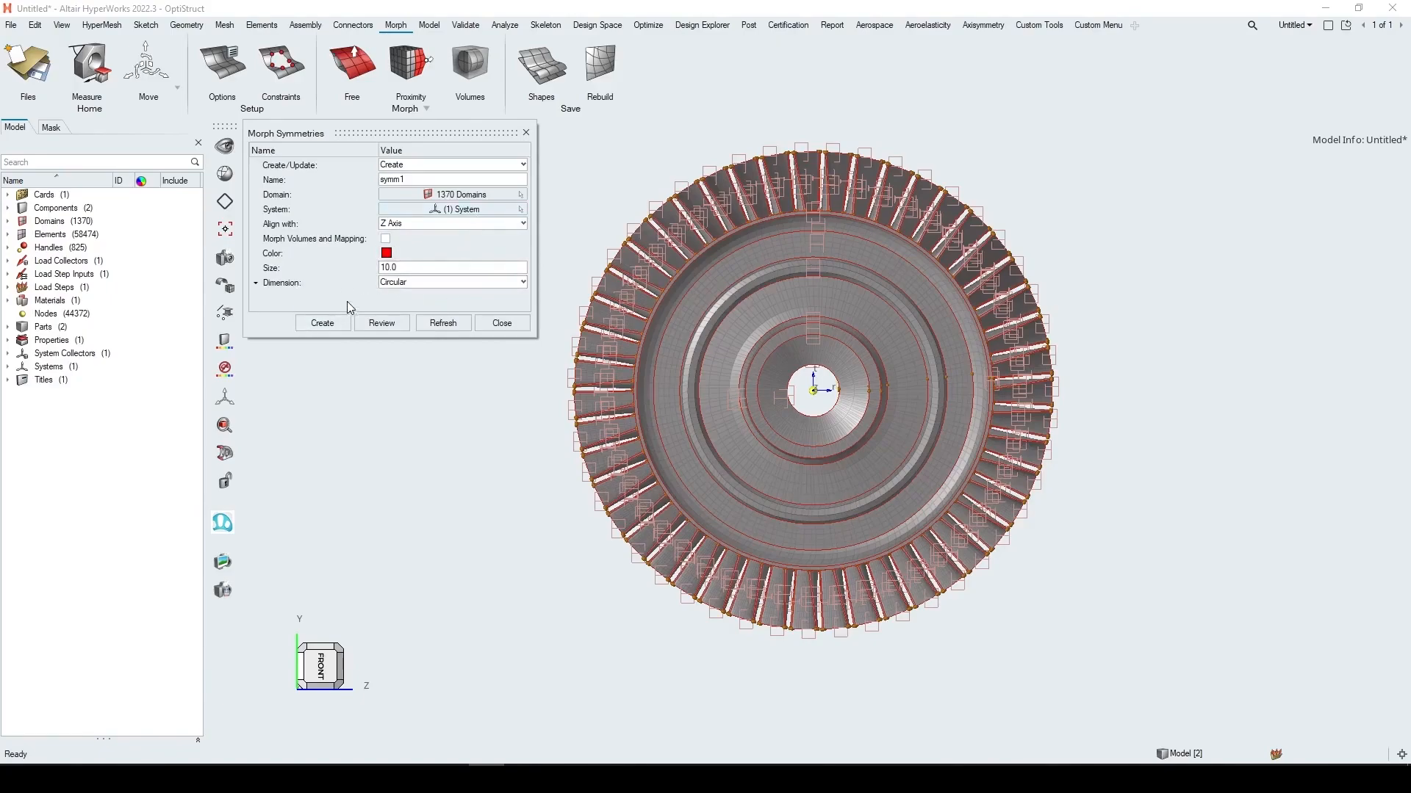
click(415, 286)
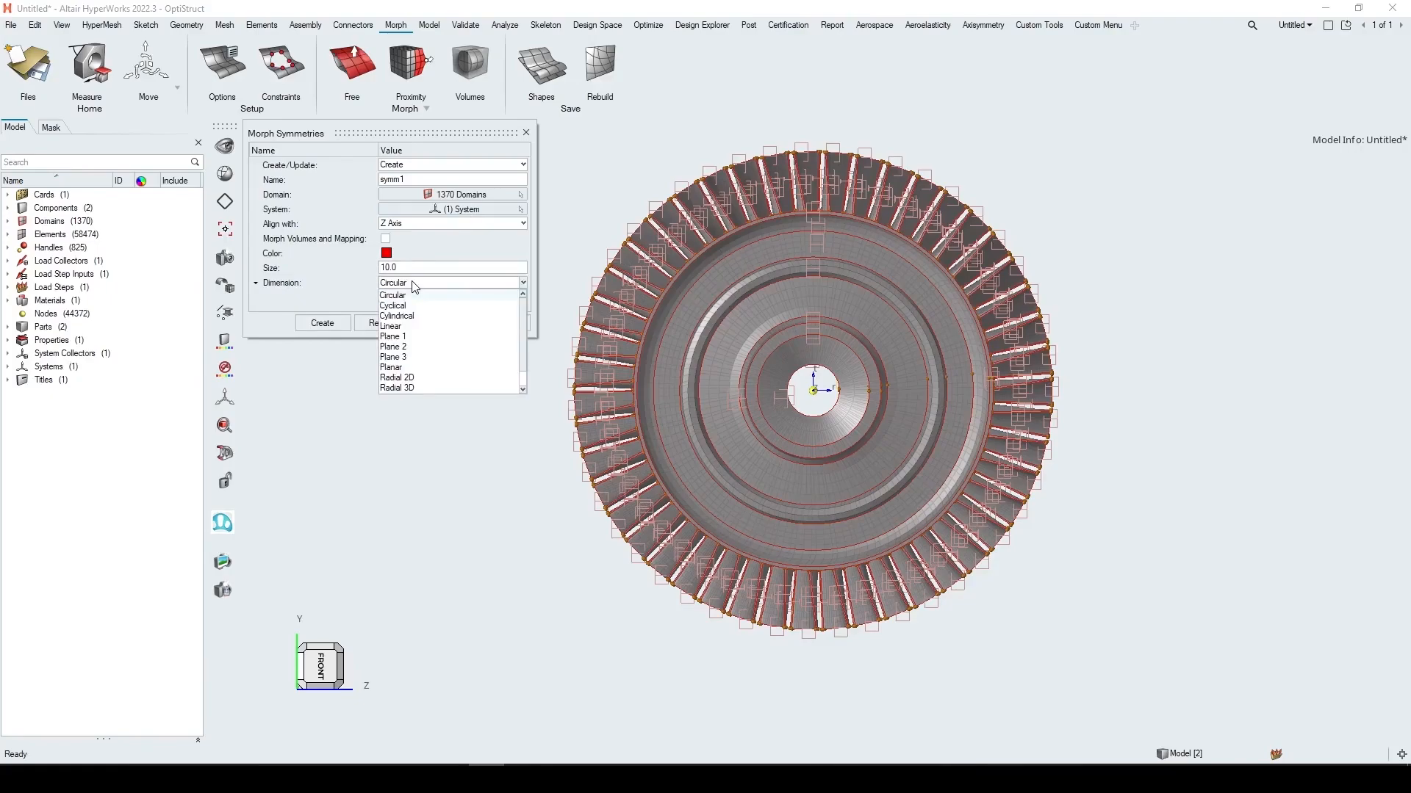
click(404, 307)
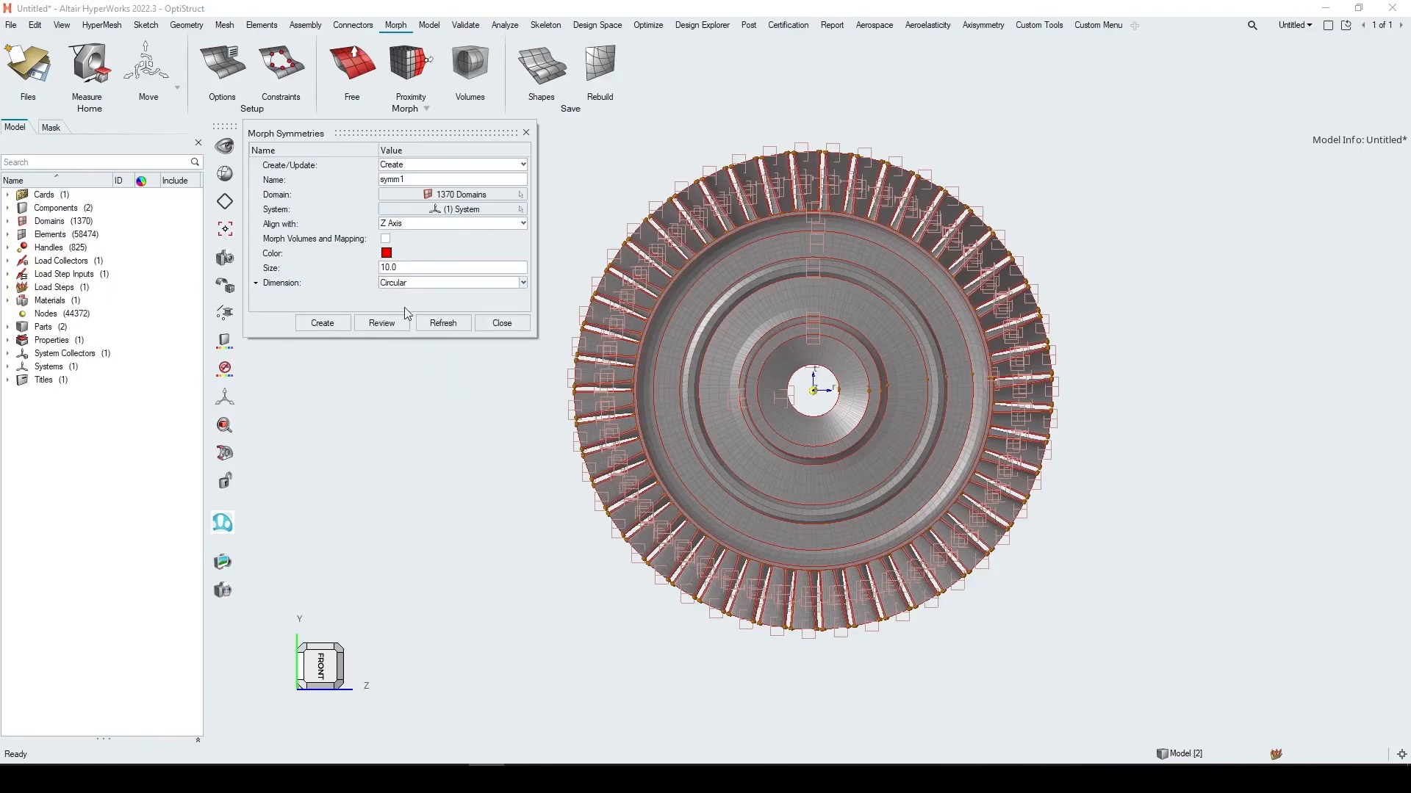
drag(402, 335, 402, 440)
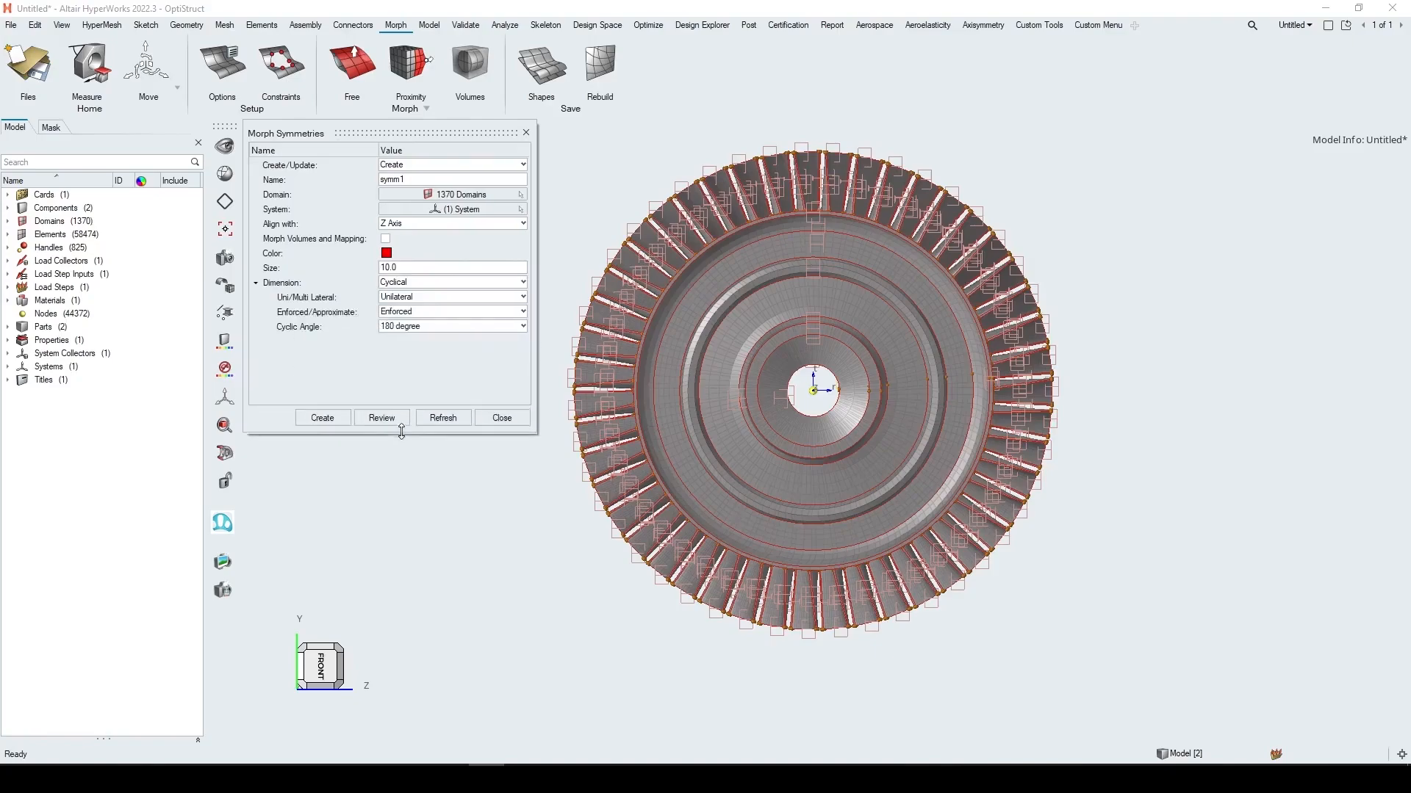
Make the cyclical symmetry Multilateral and Approximate with a set frequency of 48 cycles, and create it
click(433, 298)
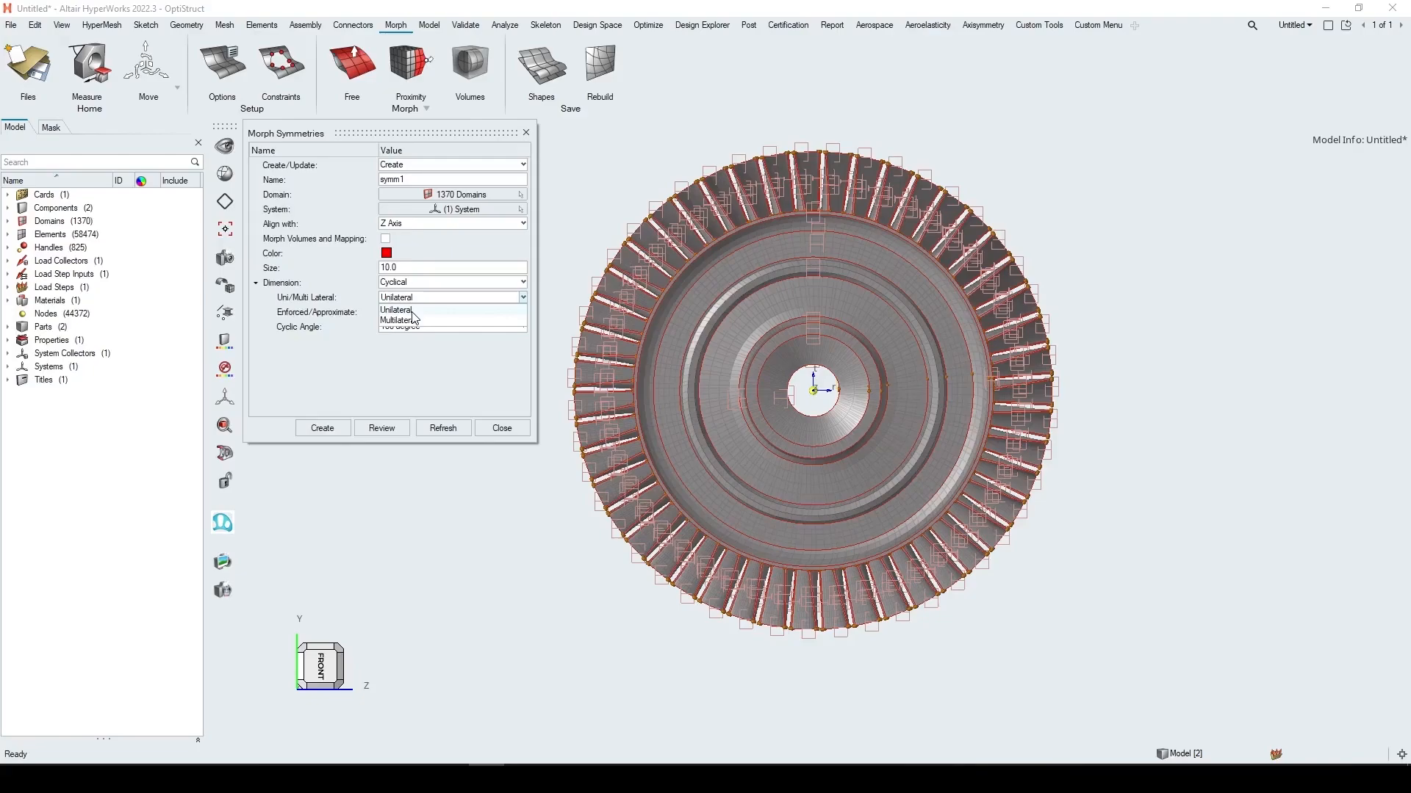
click(414, 323)
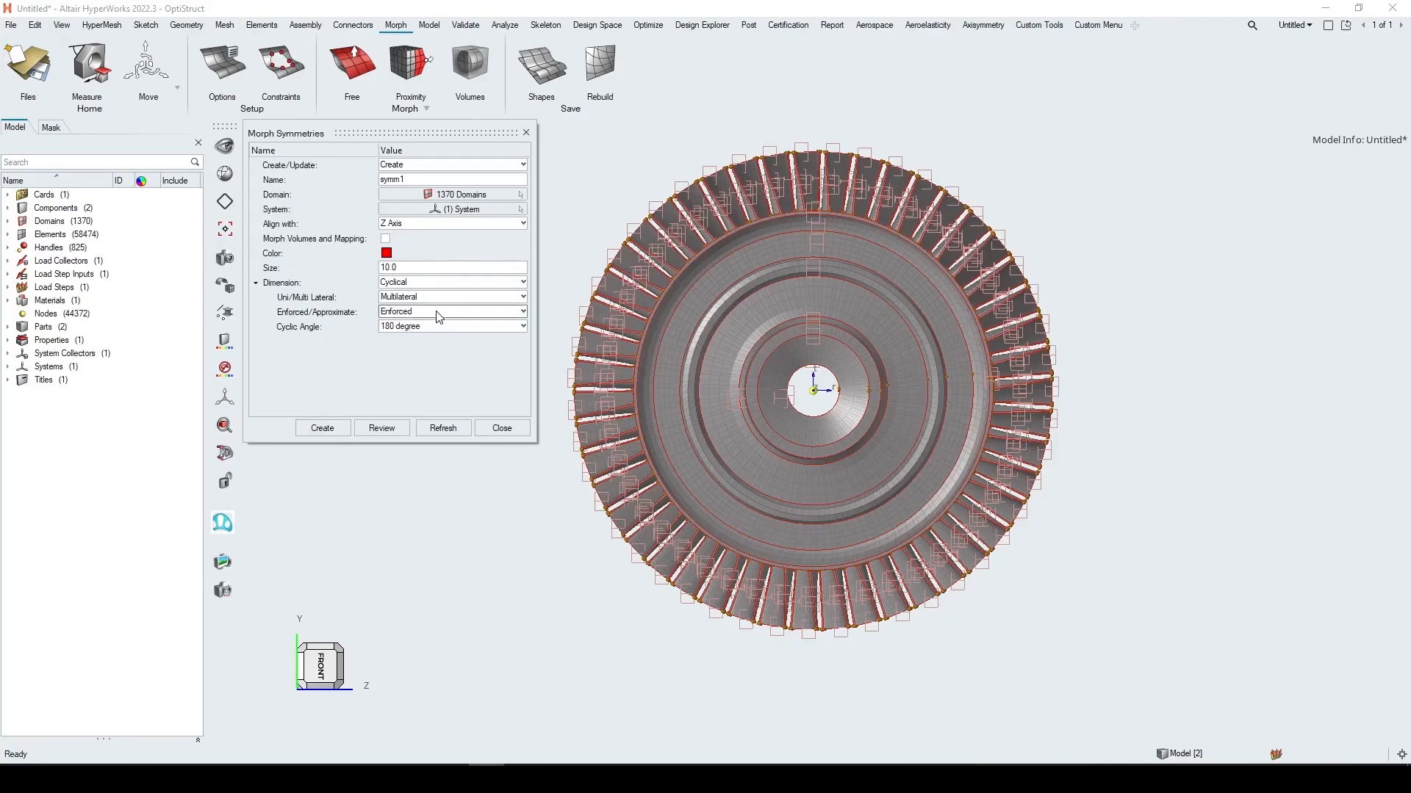
click(438, 315)
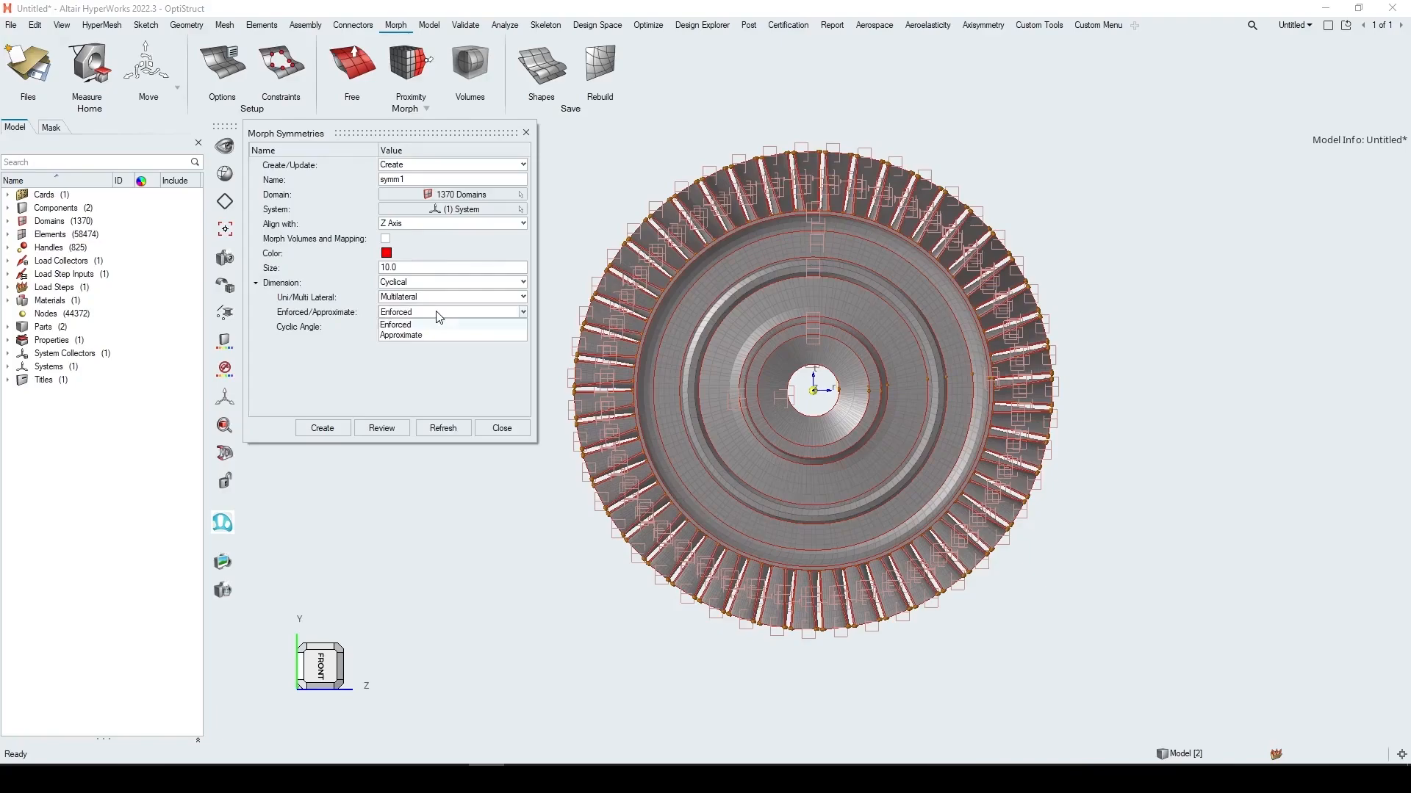
click(404, 337)
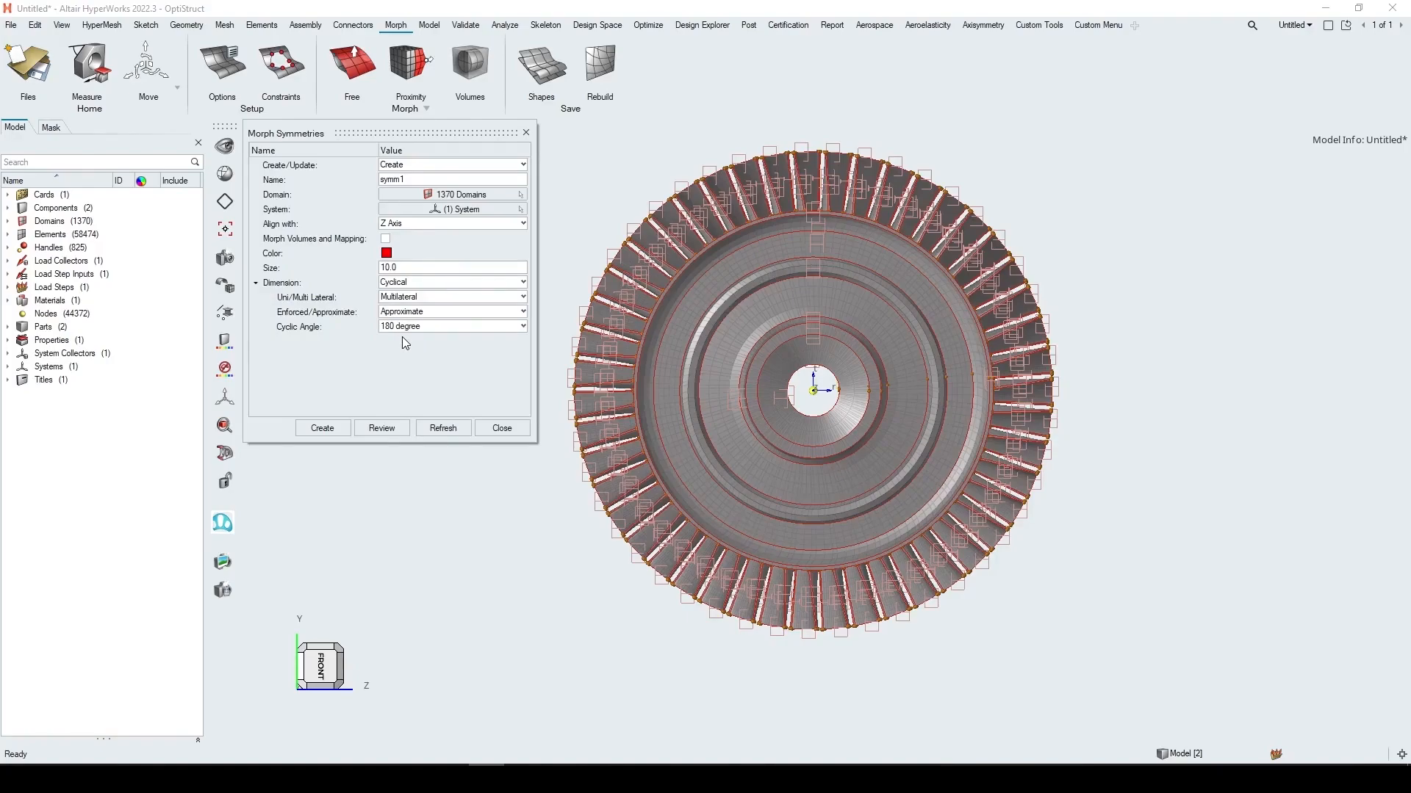
click(413, 328)
scroll(424, 400, down, 5)
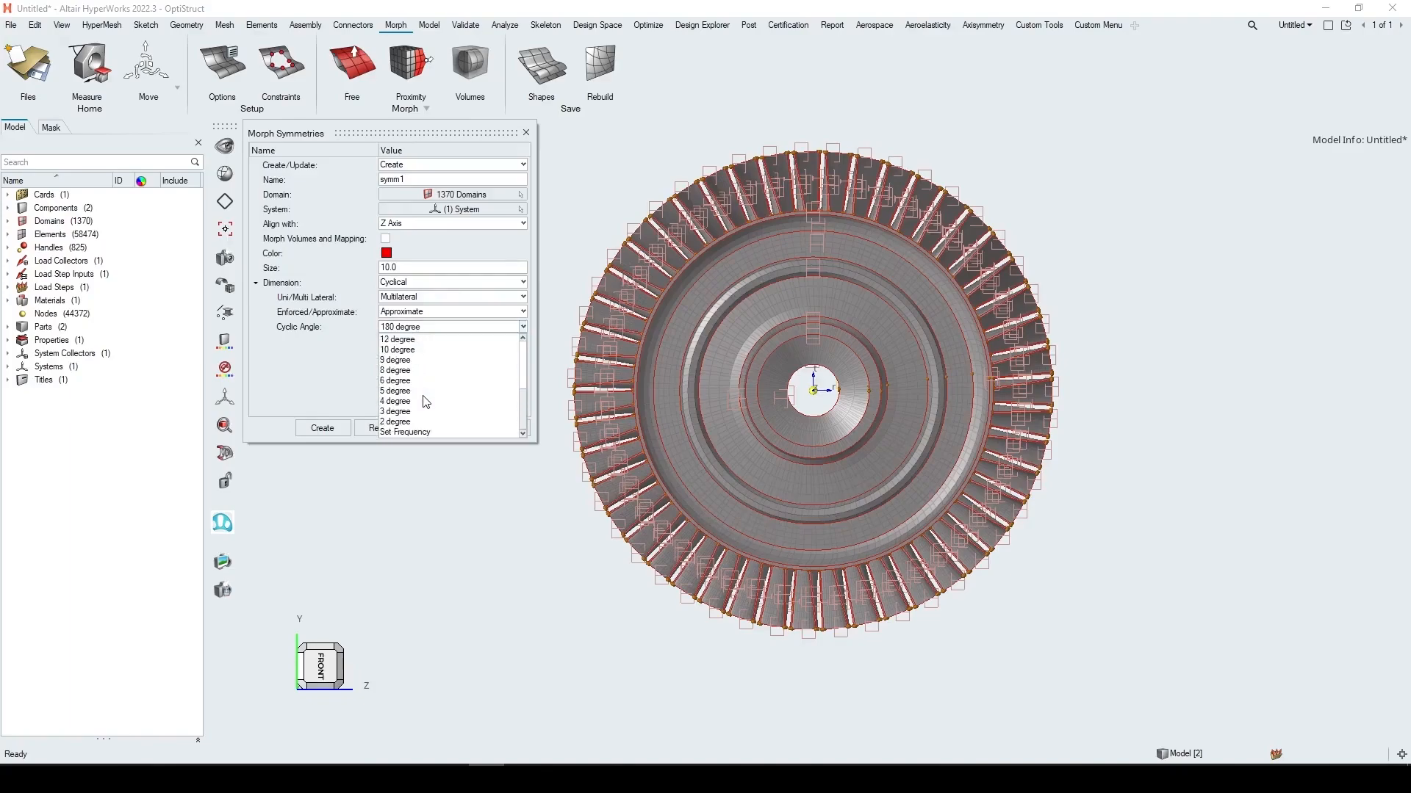
click(413, 433)
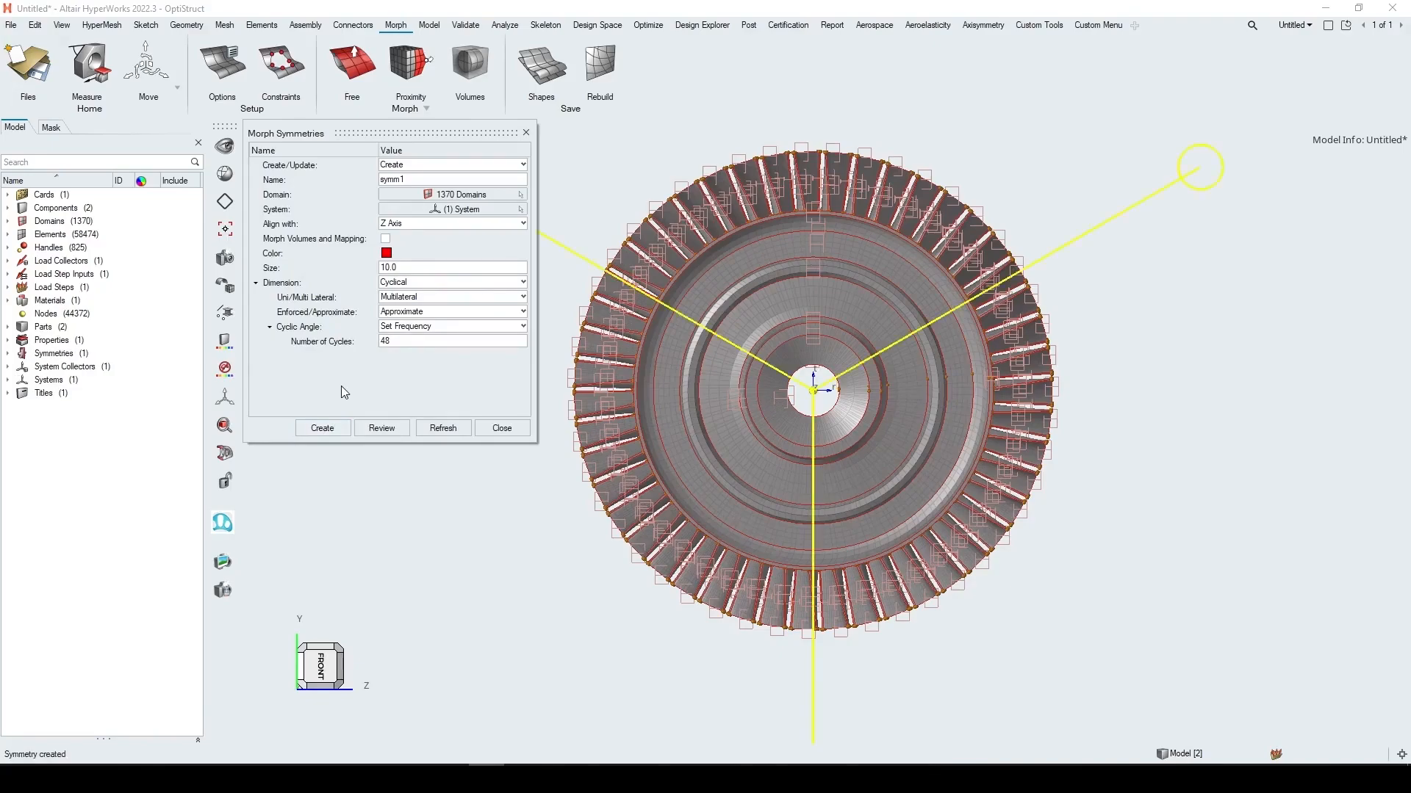
click(522, 429)
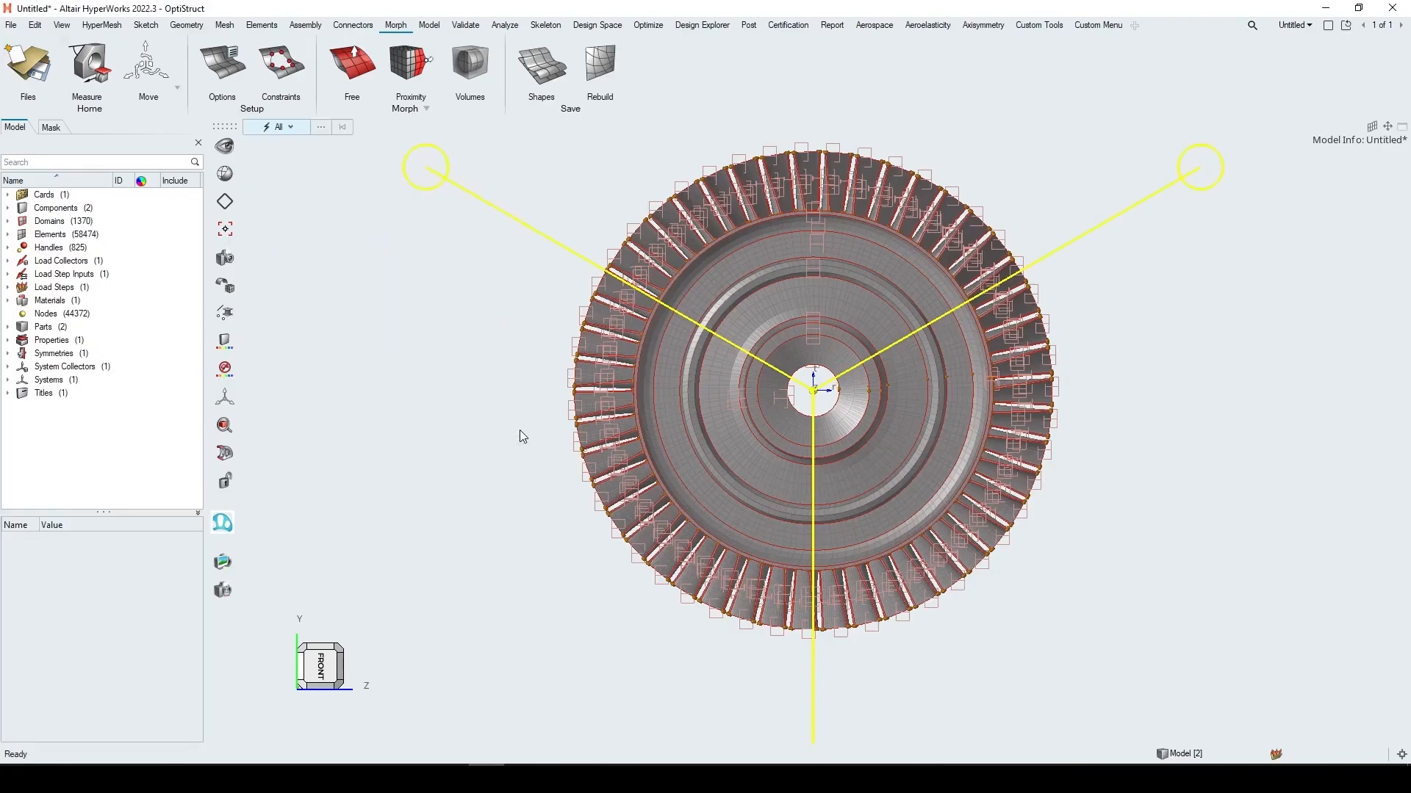
Start a free morph that moves domains and select the tip-face domain of one blade on the lower part of the disk
scroll(480, 416, down, 2)
right_drag(481, 416, 368, 438)
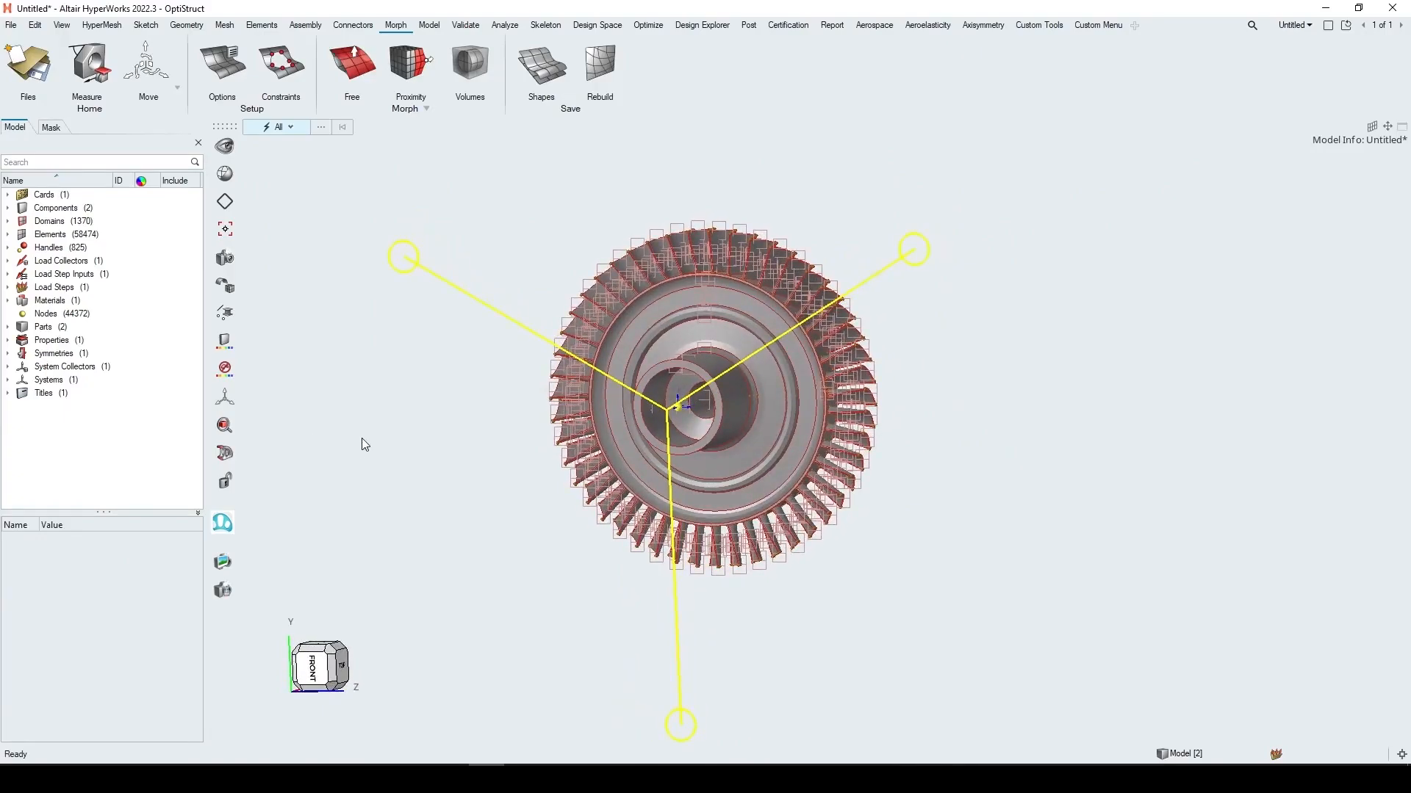
middle_drag(427, 467, 575, 517)
scroll(577, 524, up, 6)
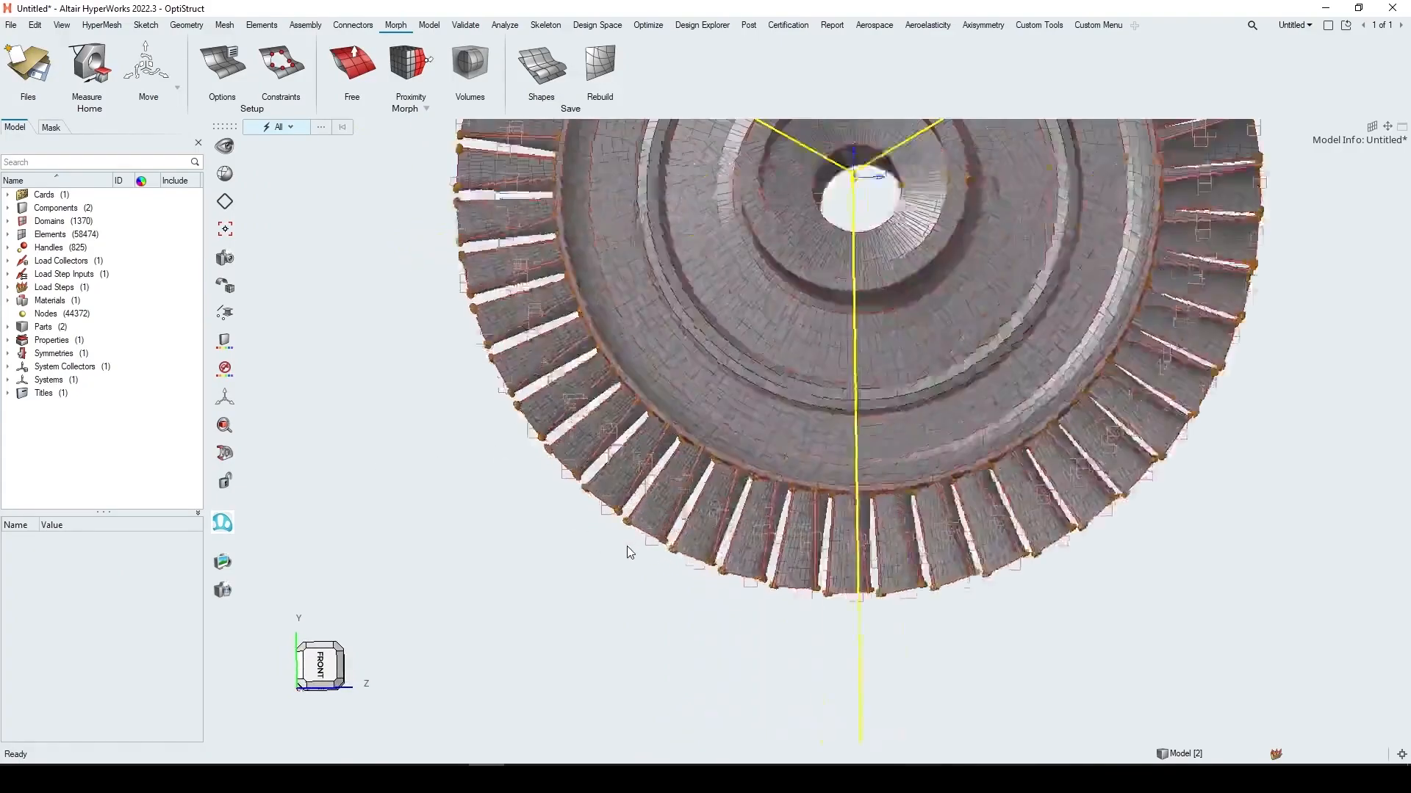
middle_drag(708, 561, 701, 530)
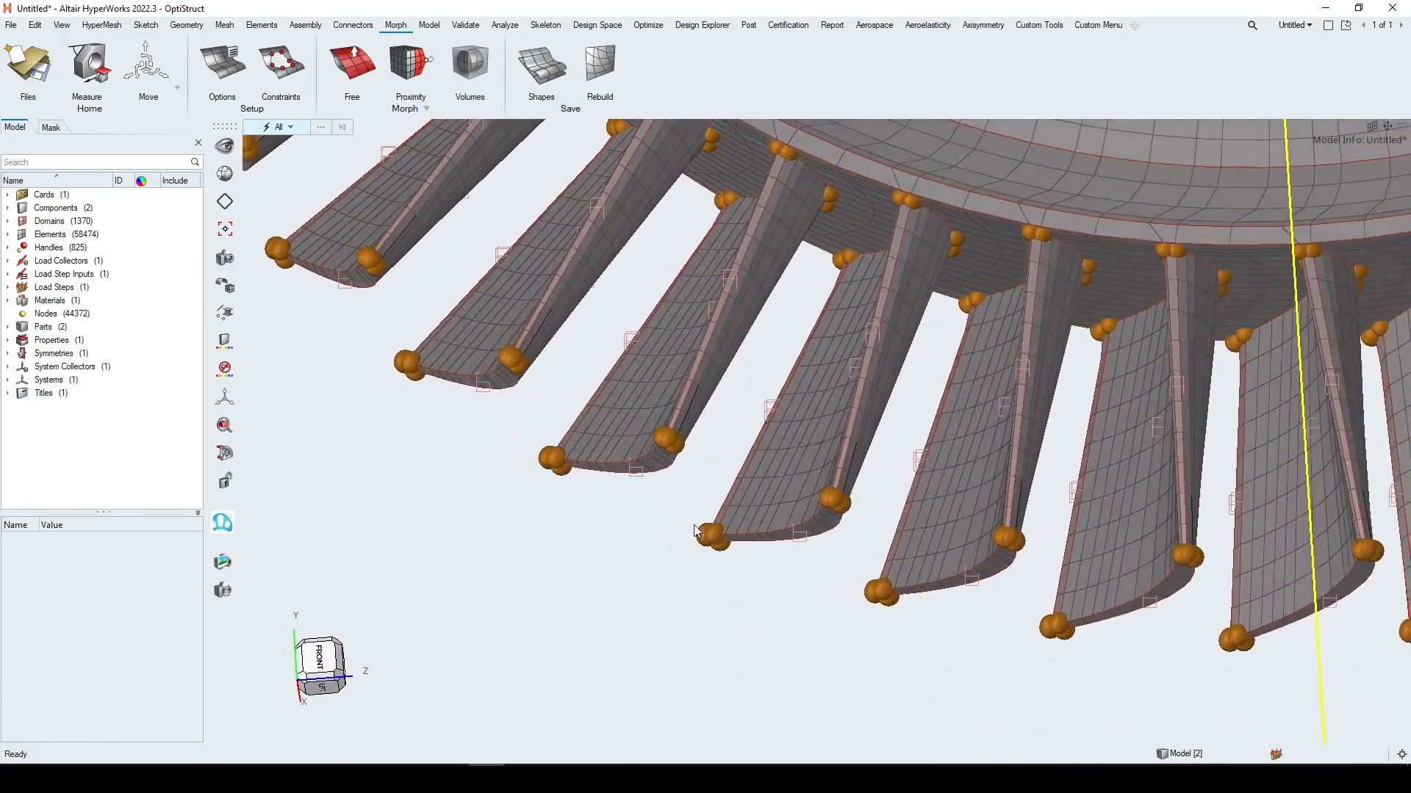
click(352, 69)
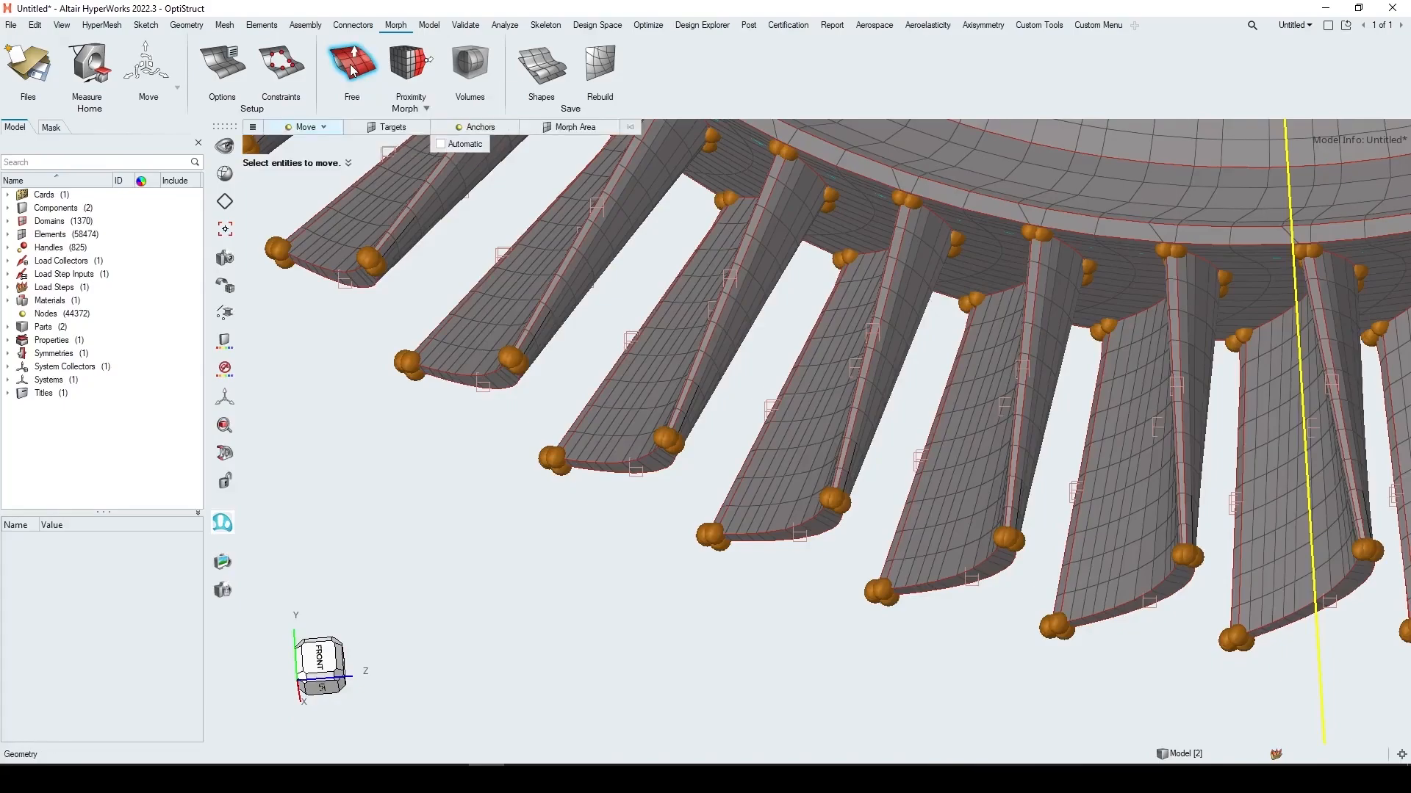
click(322, 130)
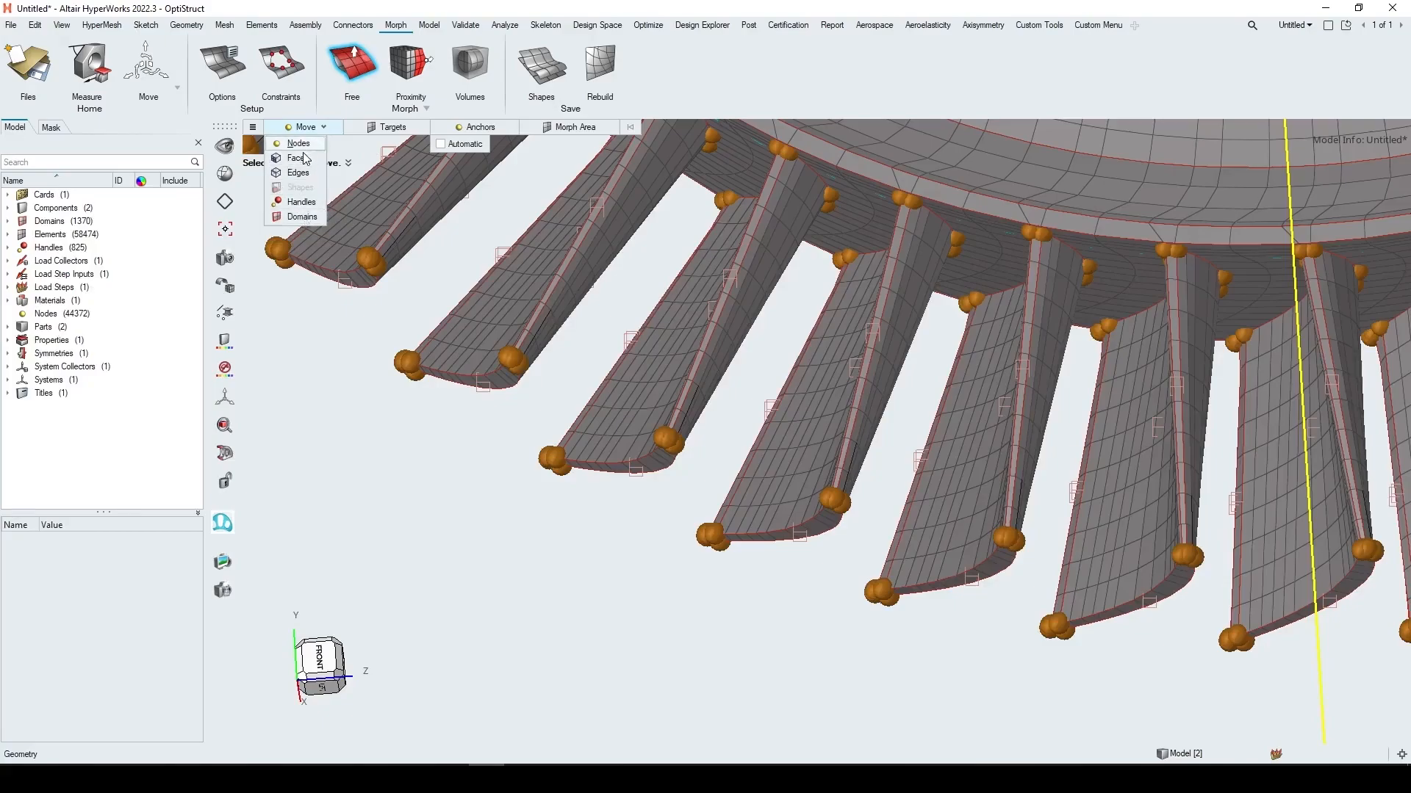
click(302, 218)
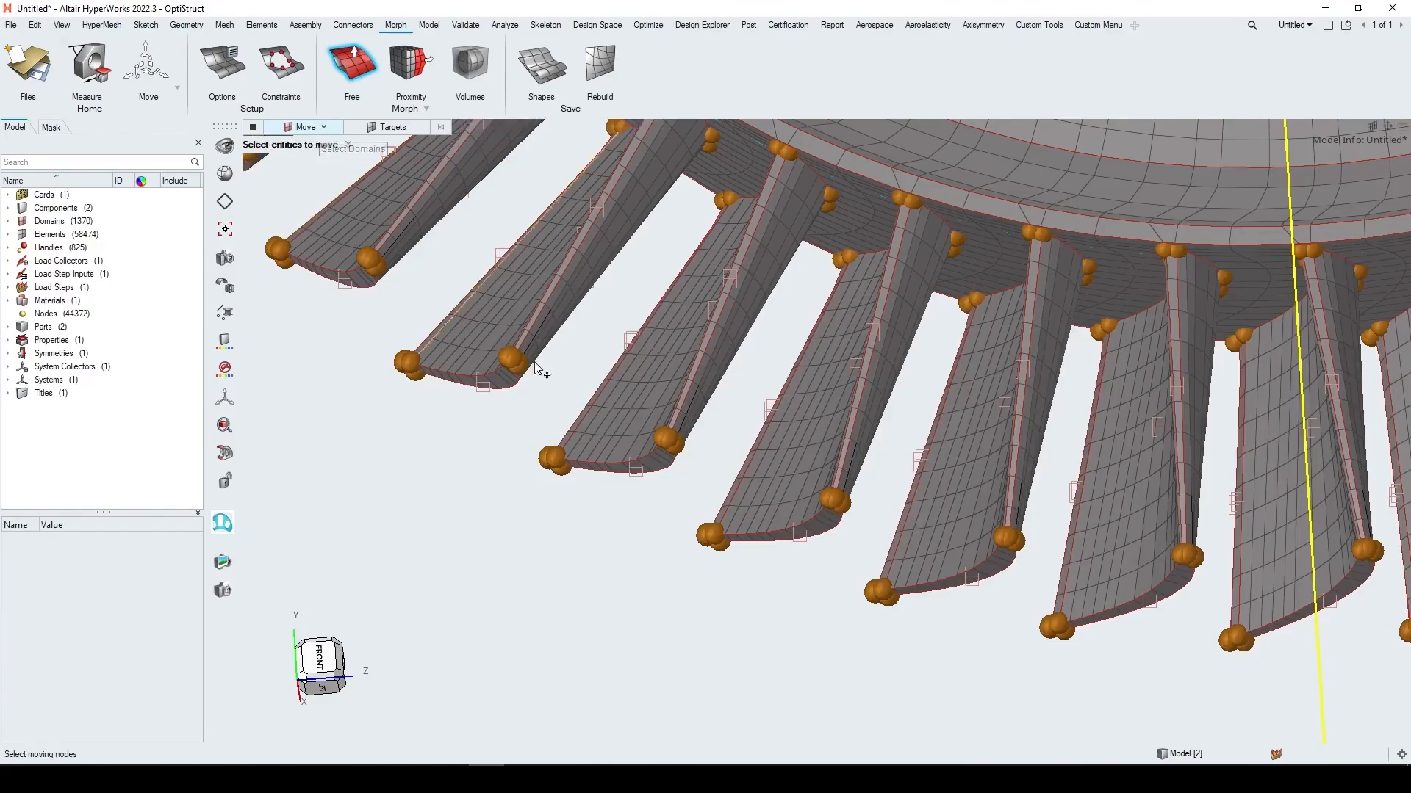
click(801, 536)
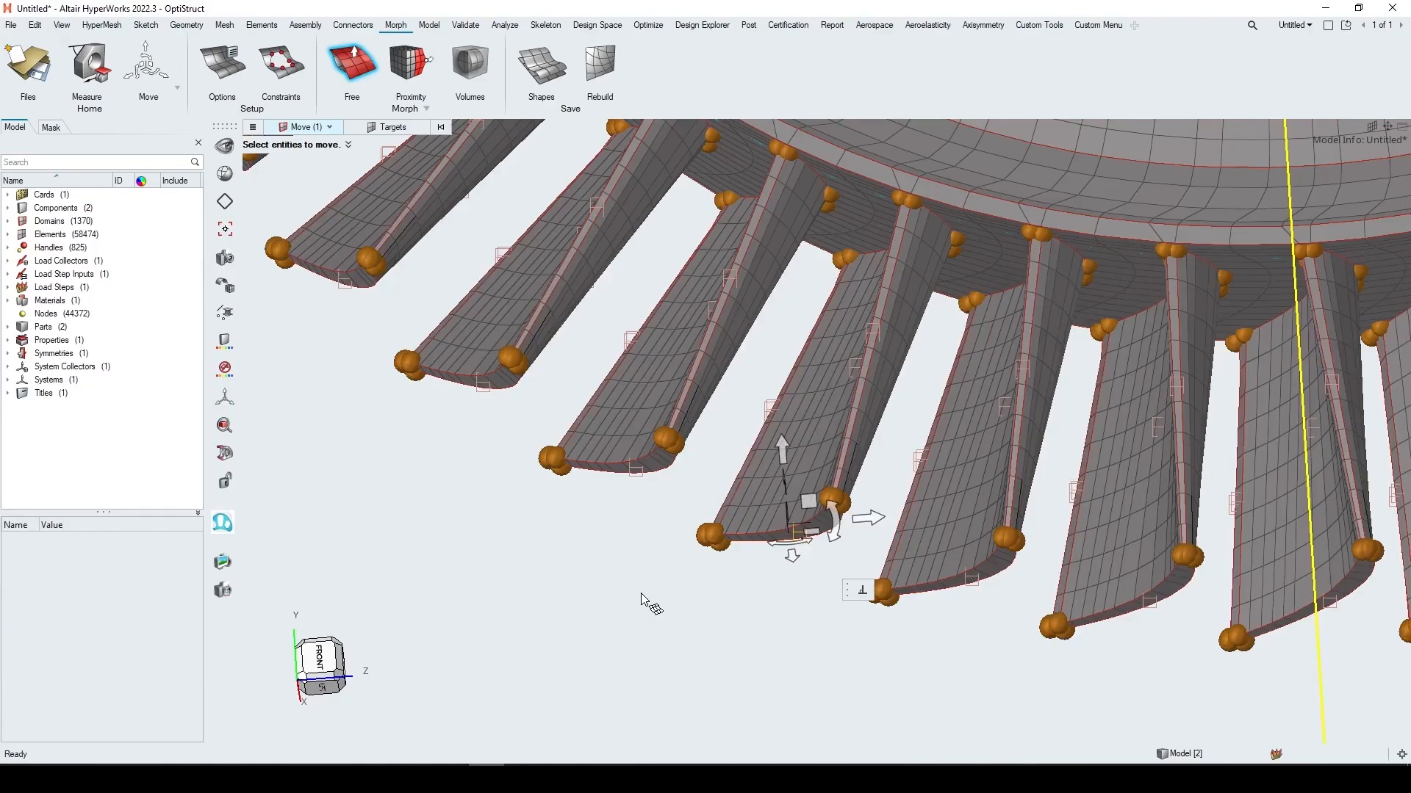
Switch the selected tip domain to movement along normals, using the tip face's elements as the normal elements
ctrl+drag(745, 568, 720, 555)
middle_drag(699, 546, 744, 572)
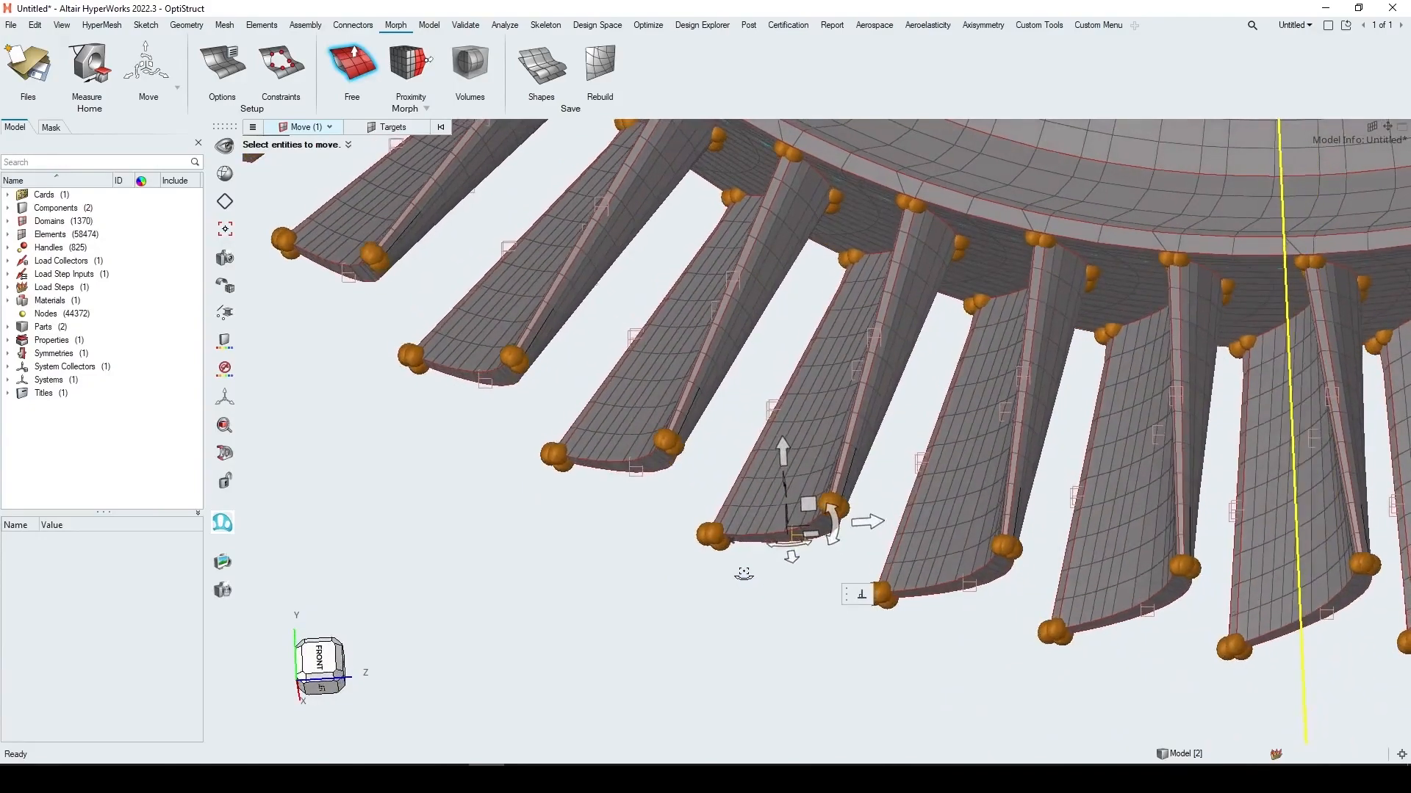
click(864, 594)
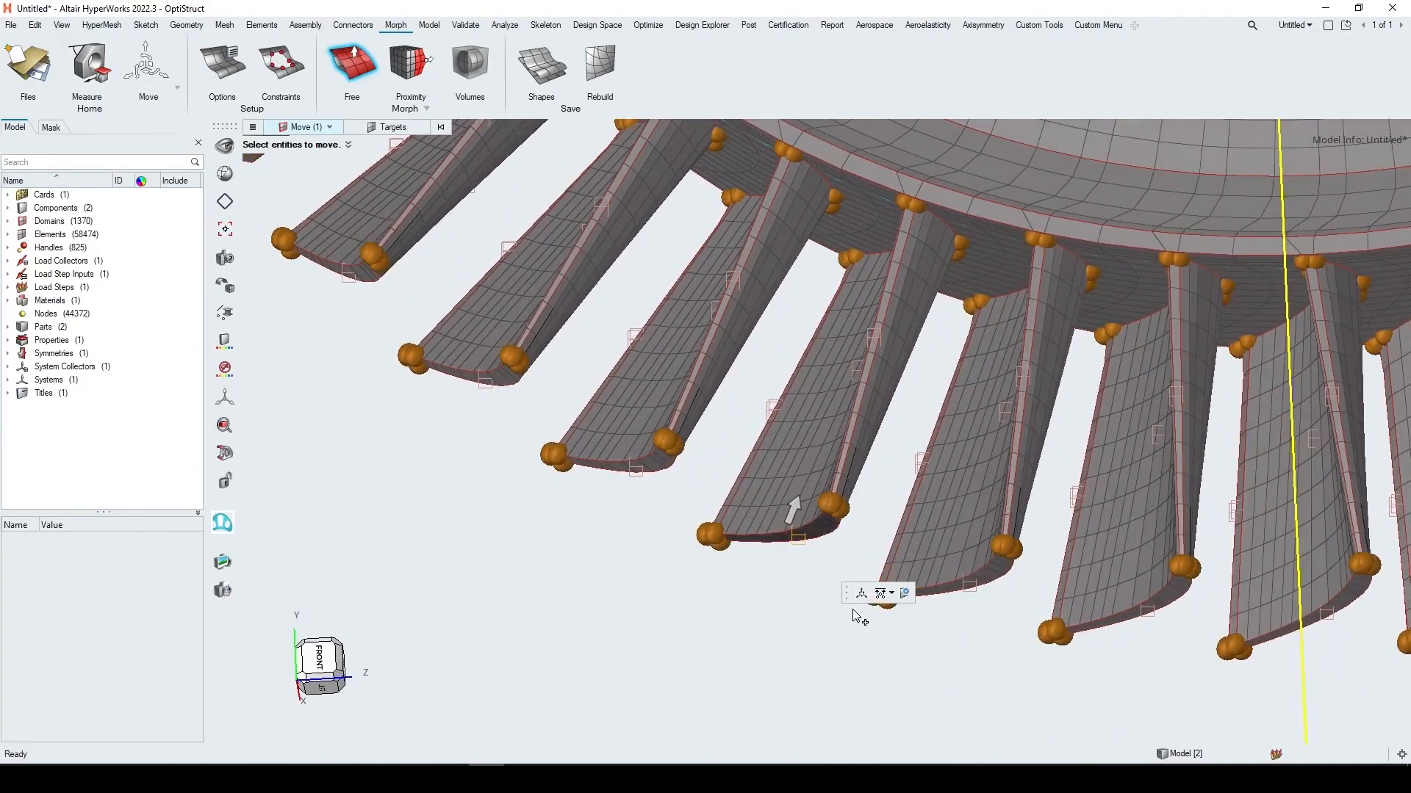
click(887, 595)
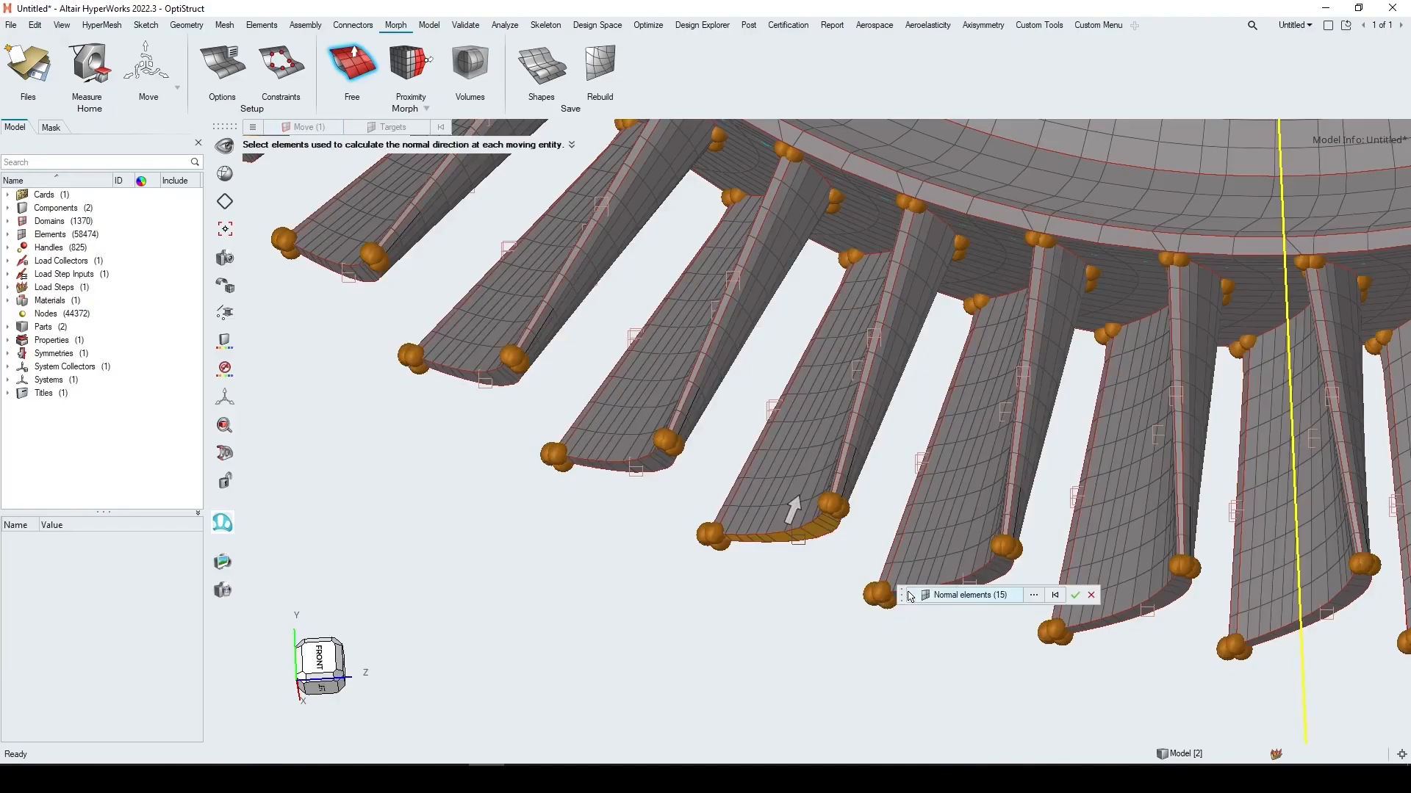
scroll(861, 588, up, 3)
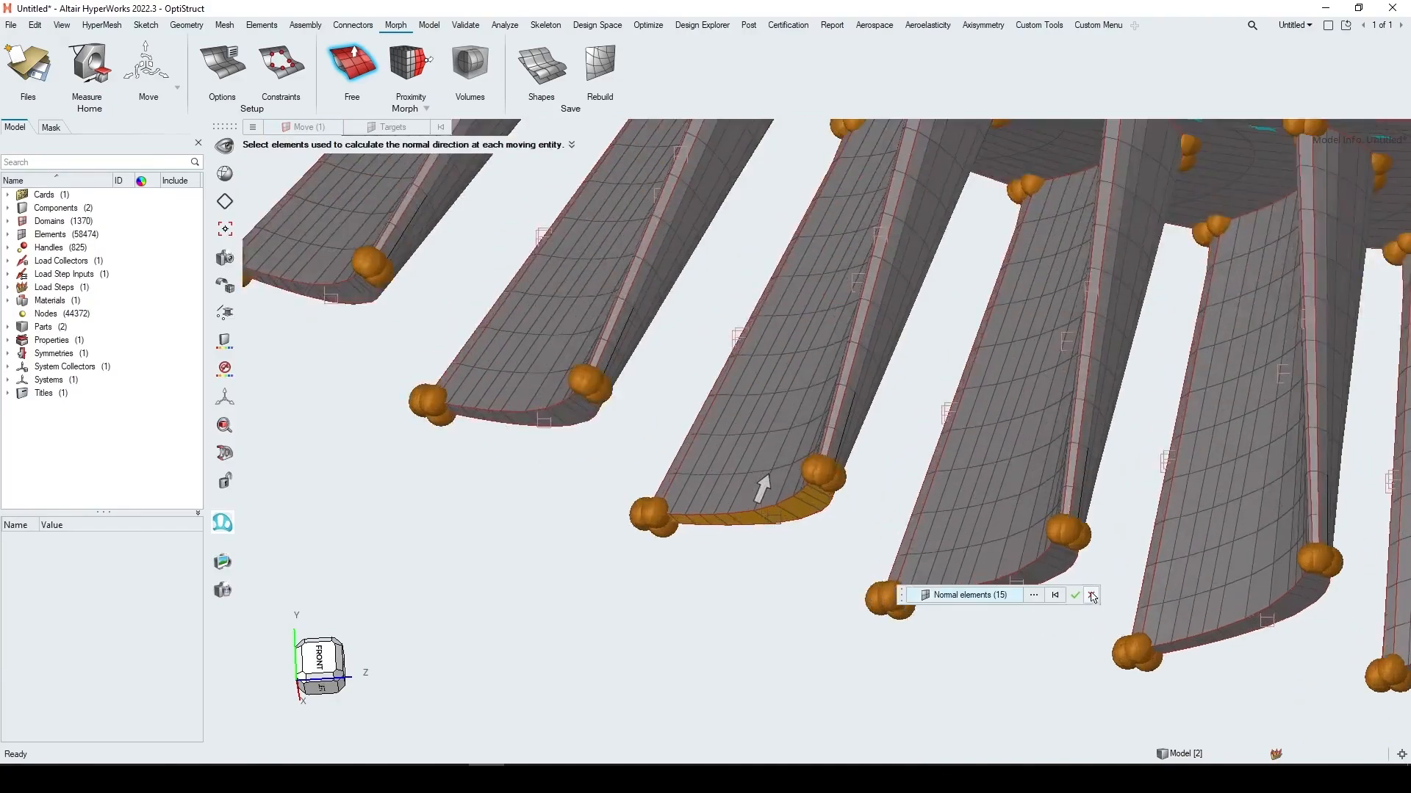
click(1075, 595)
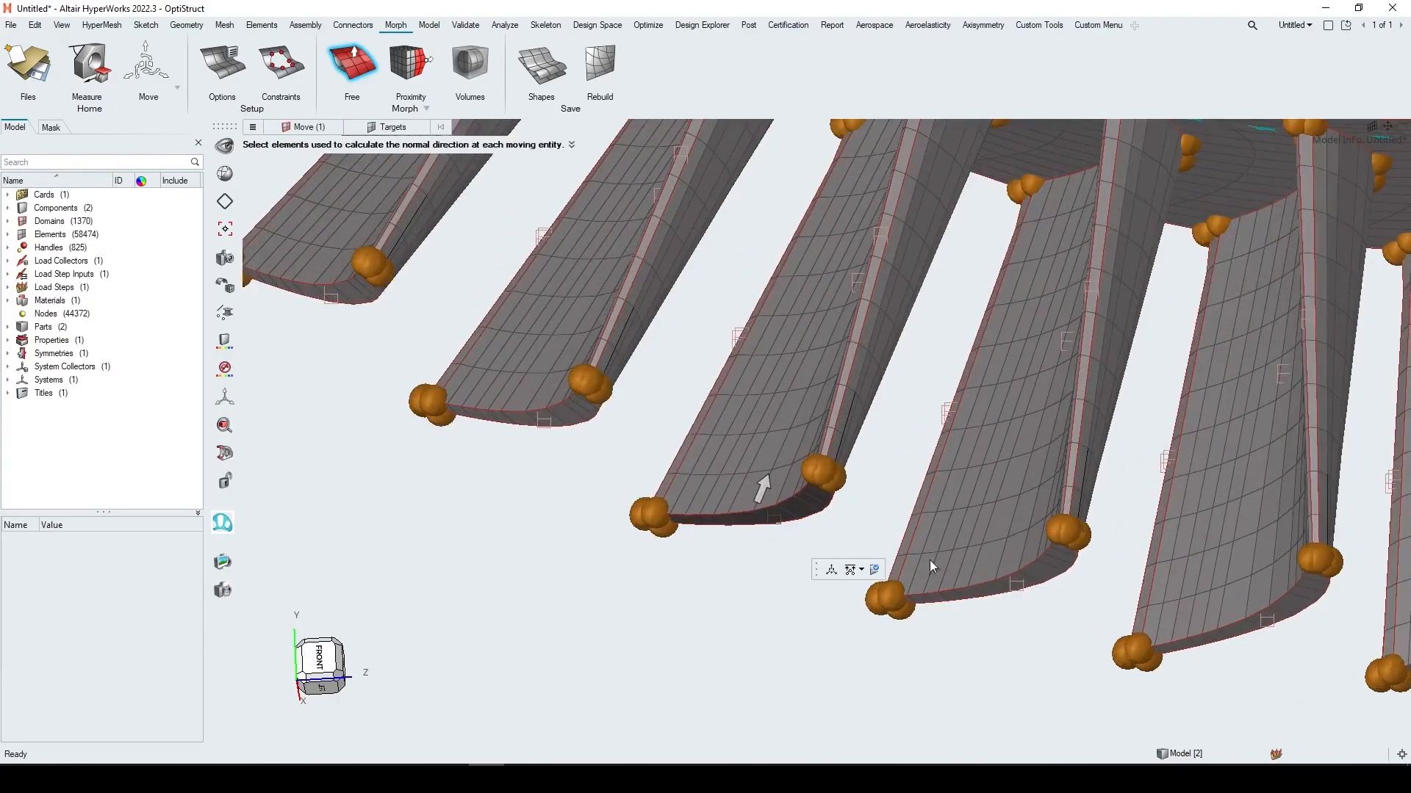
Offset the selected blade tip domain along its normal by a distance of -5
click(860, 571)
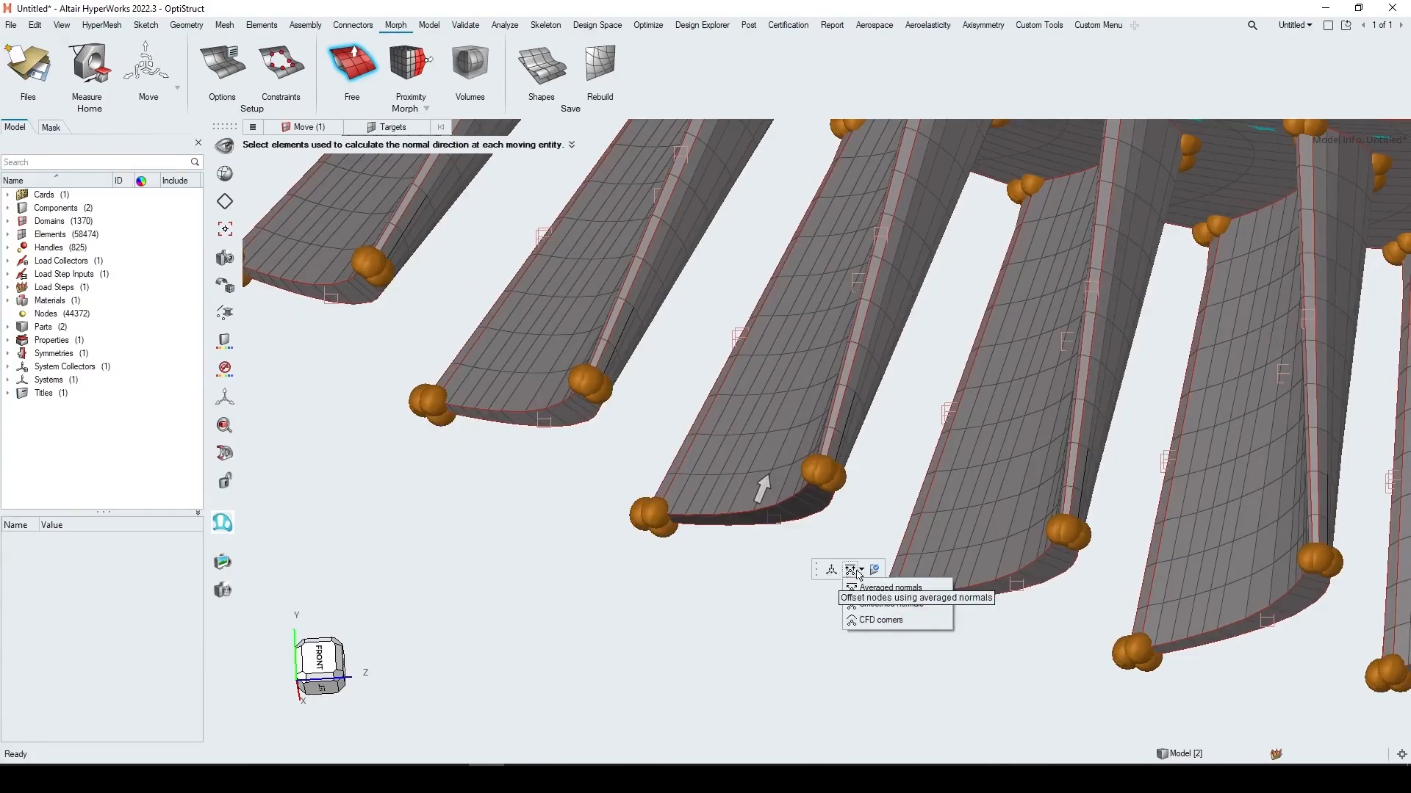
click(761, 492)
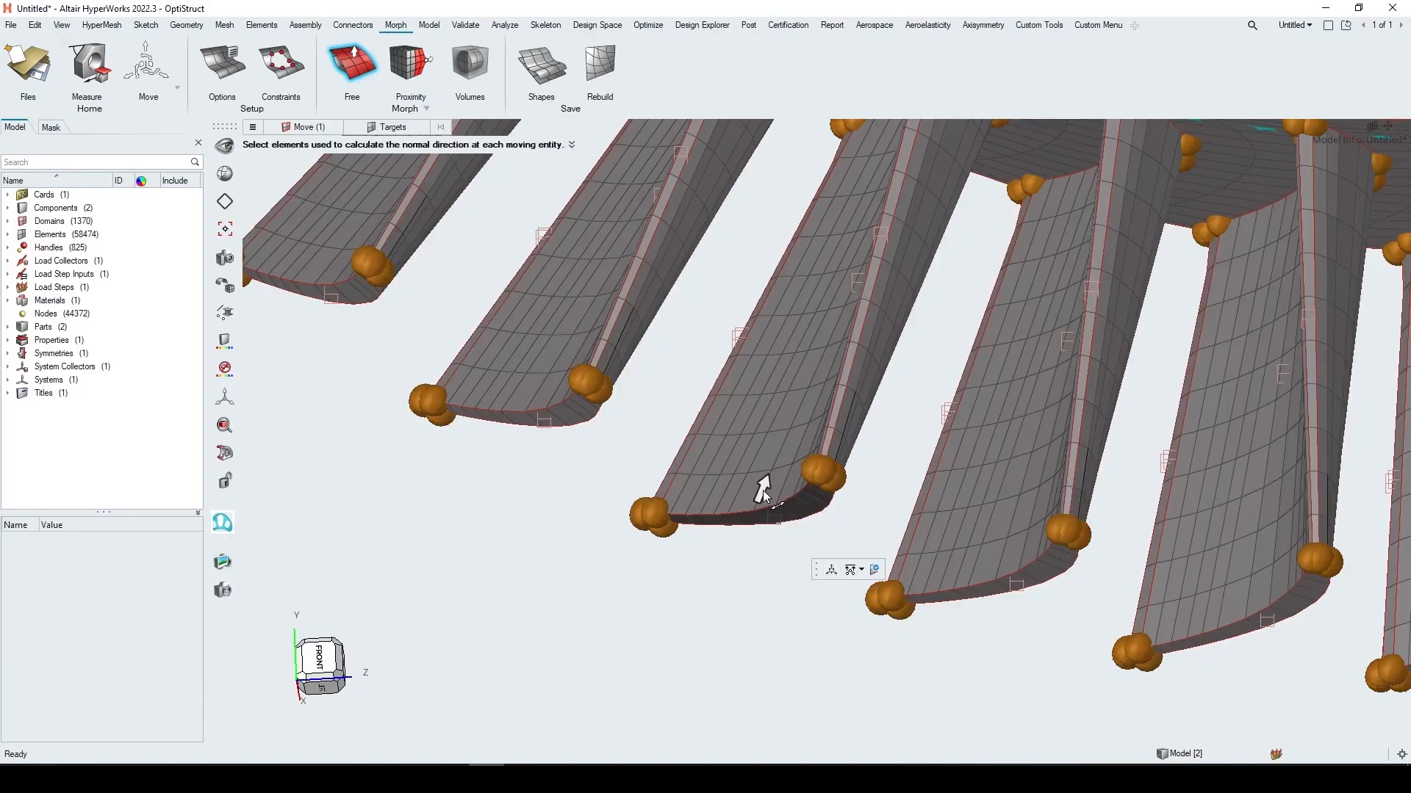
click(766, 486)
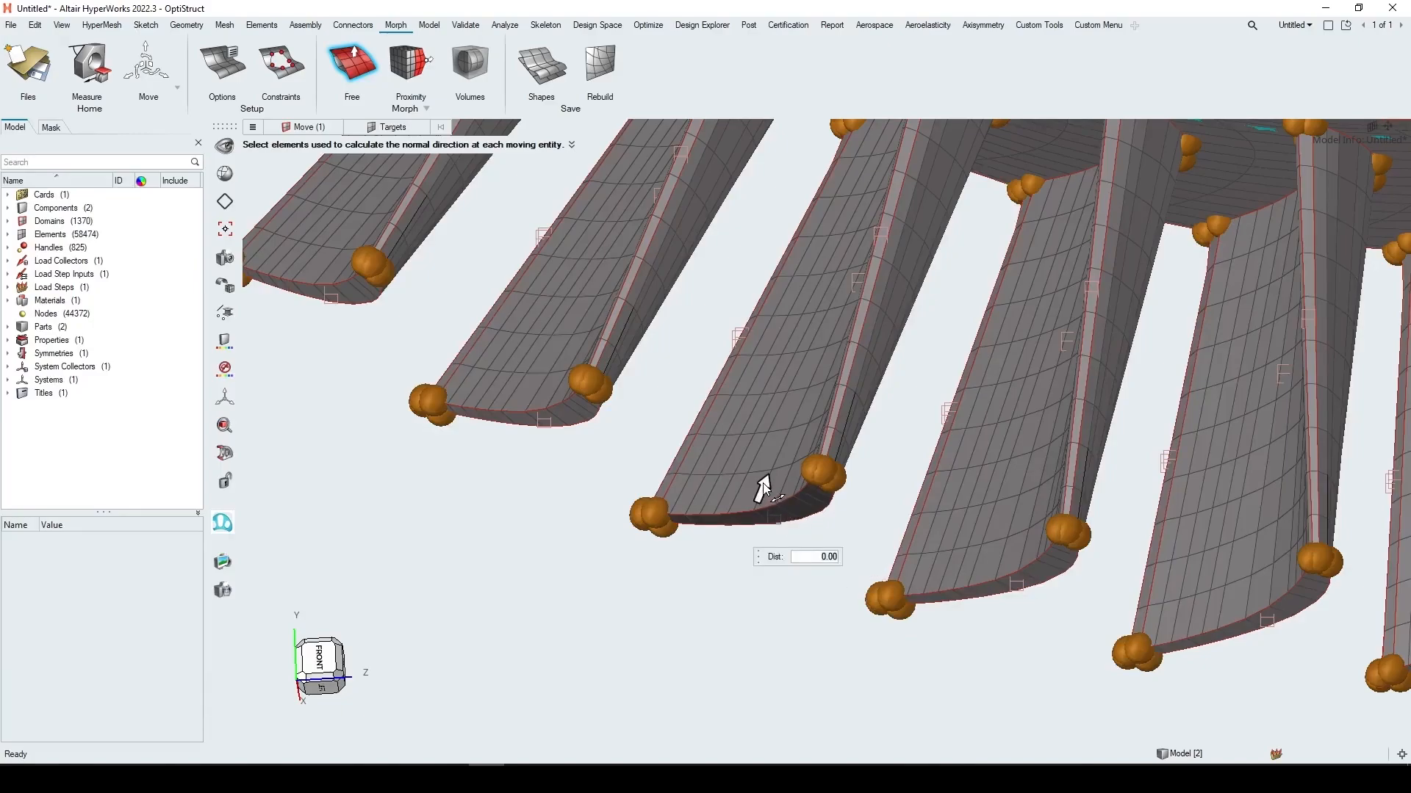
text(-5)
key(Return)
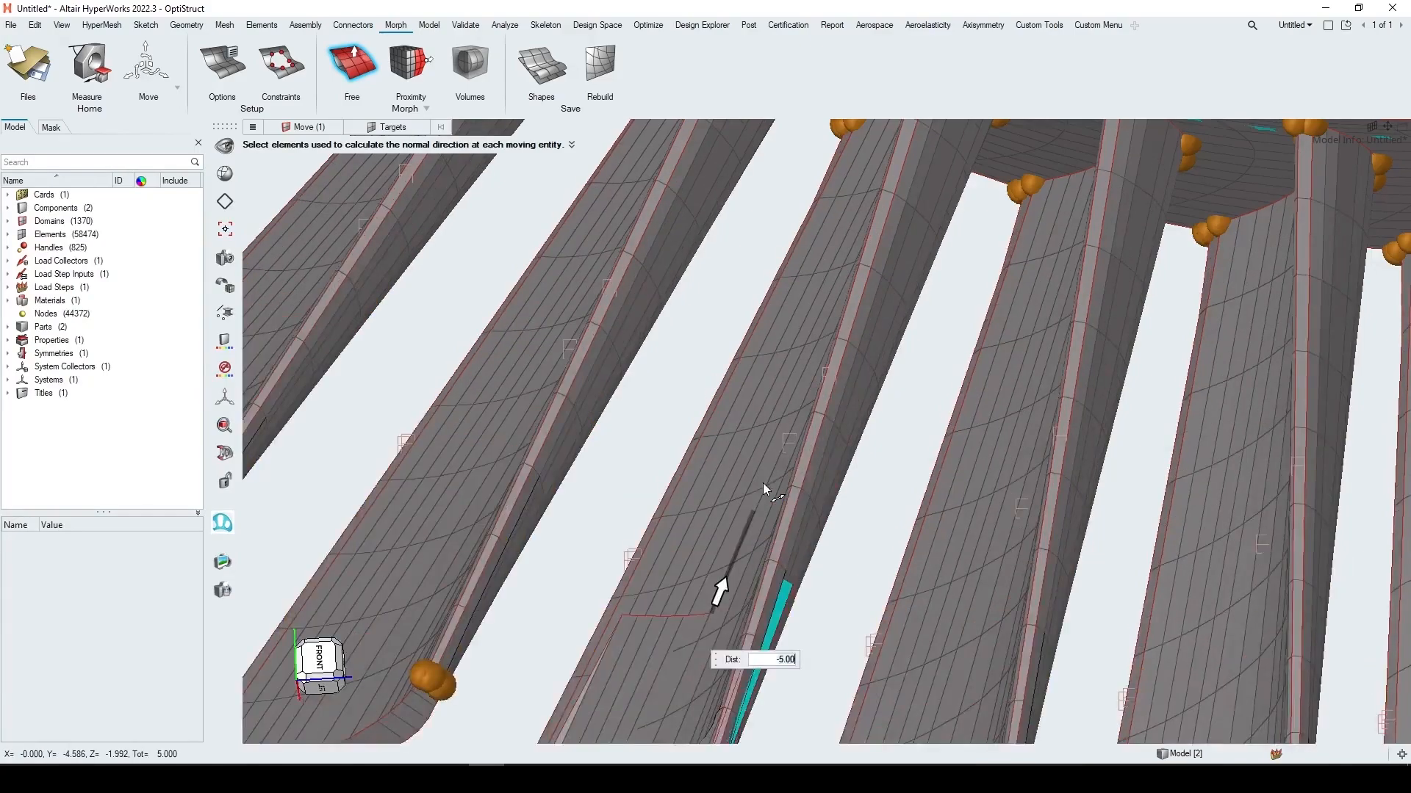
Inspect the offset blades around the disk, clear the moved-domain selection and close the remesh options
scroll(762, 482, down, 5)
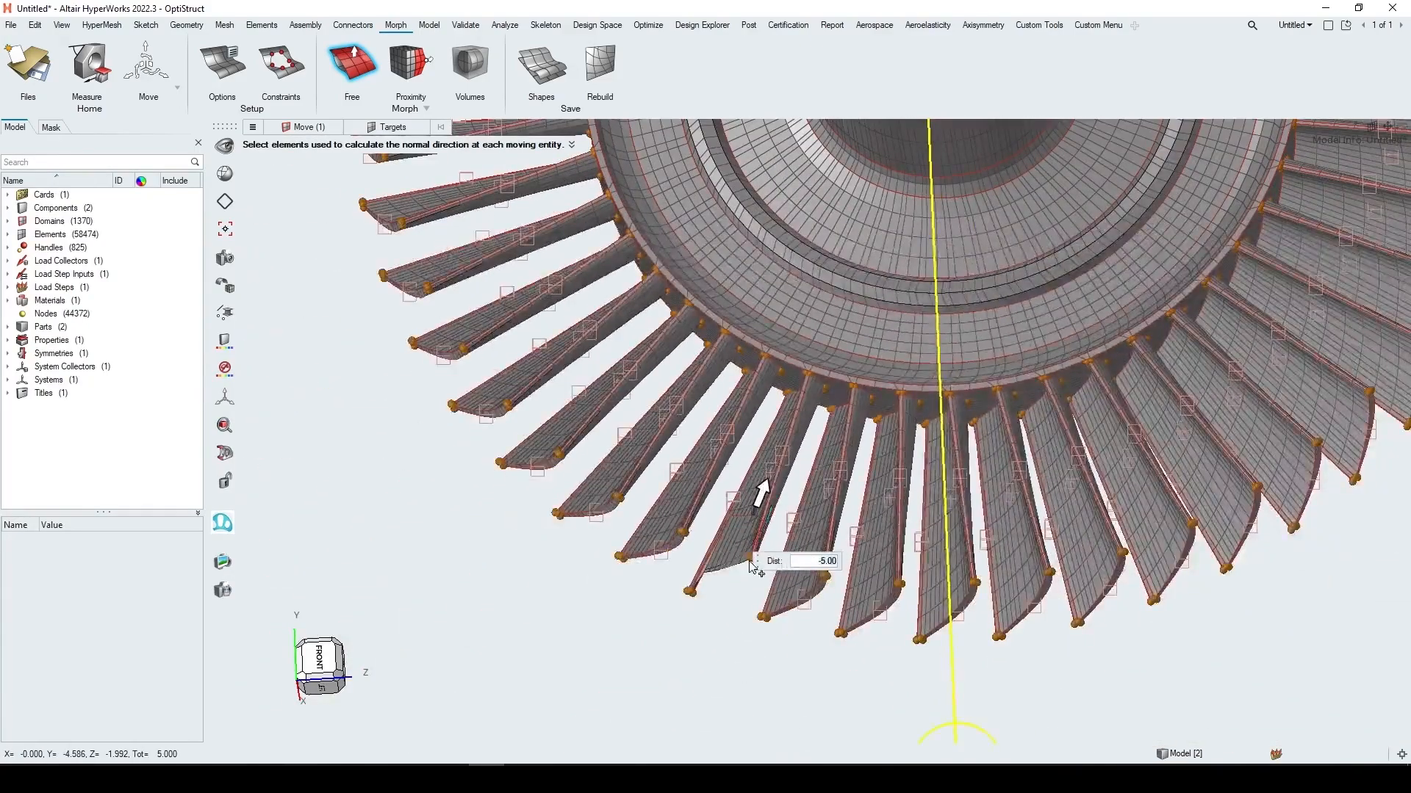
scroll(774, 596, up, 5)
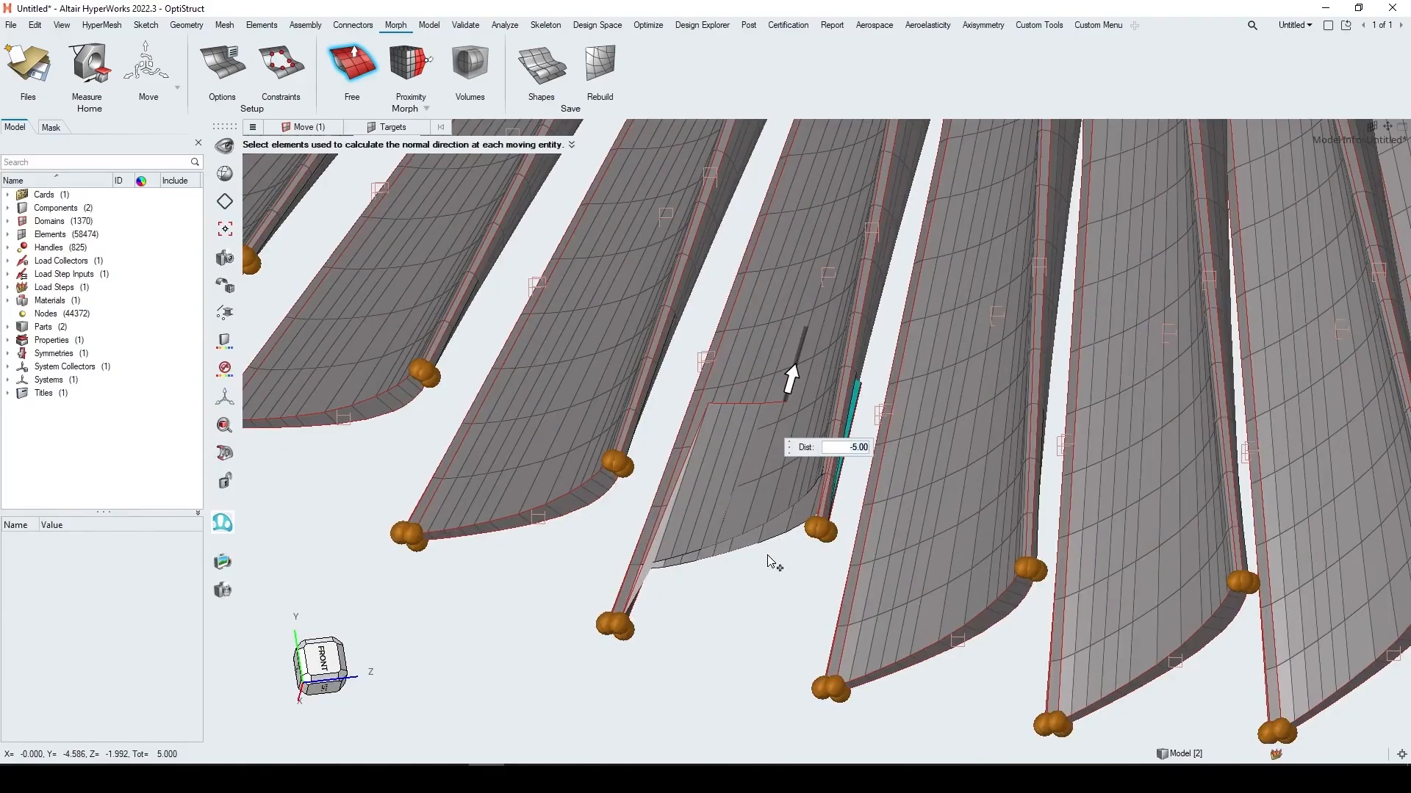
click(831, 538)
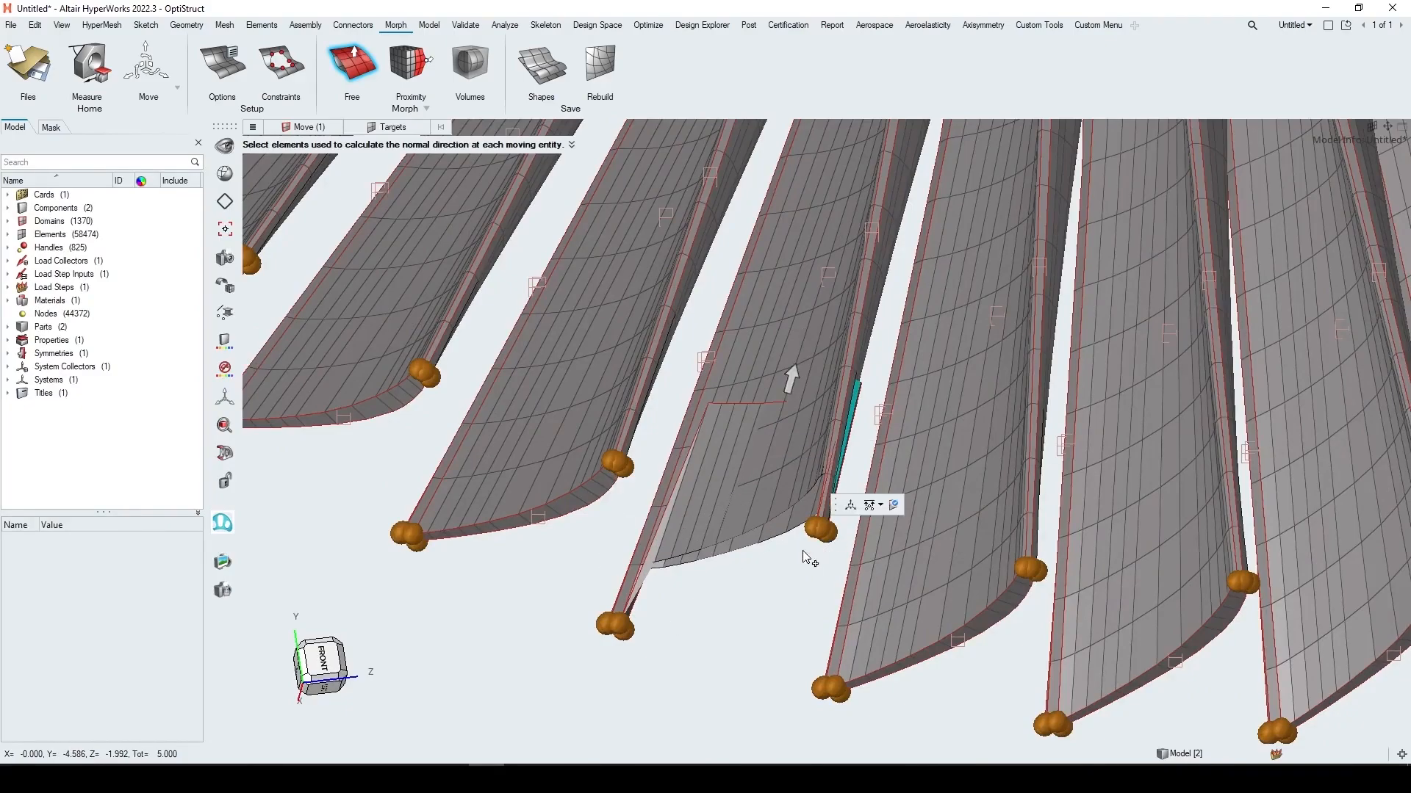
middle_click(780, 577)
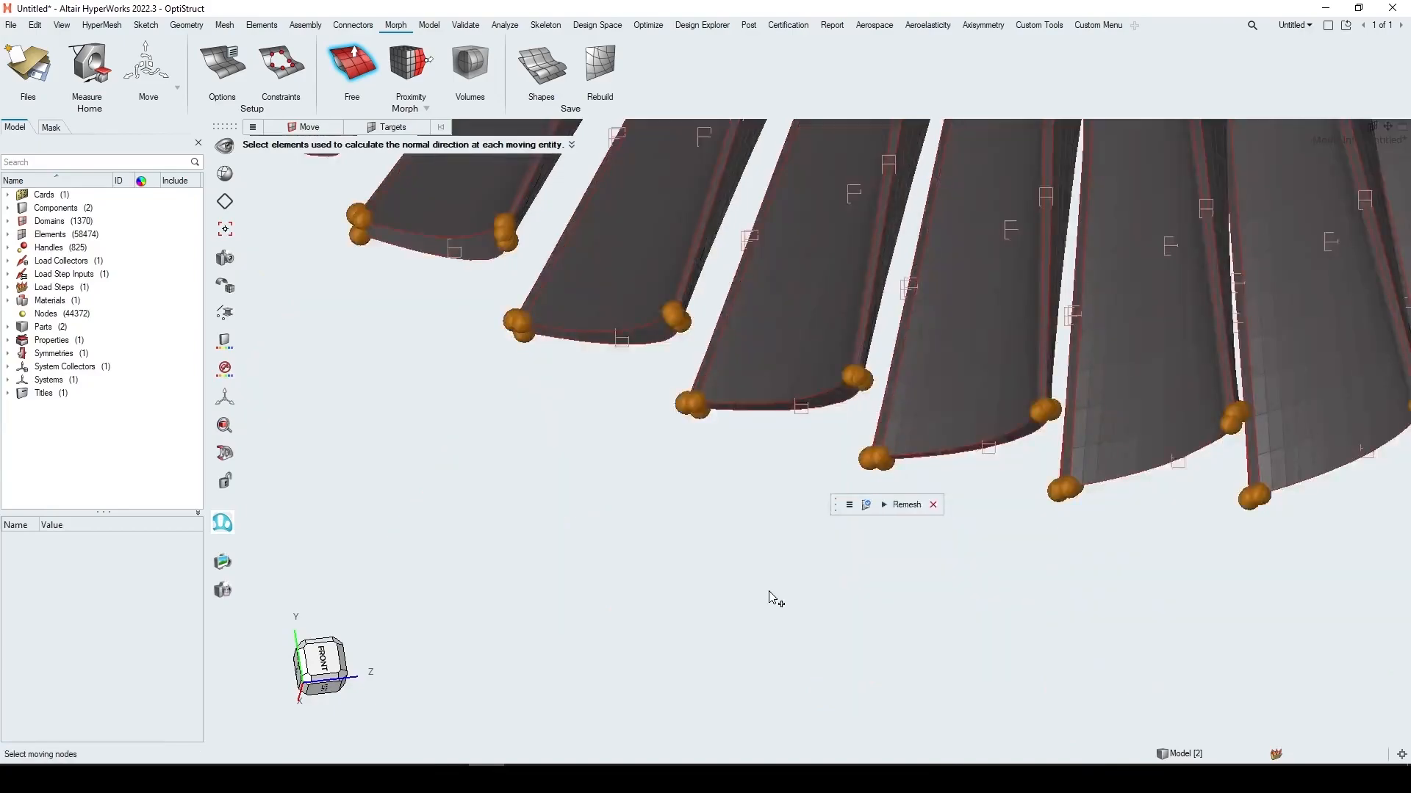
scroll(769, 599, down, 3)
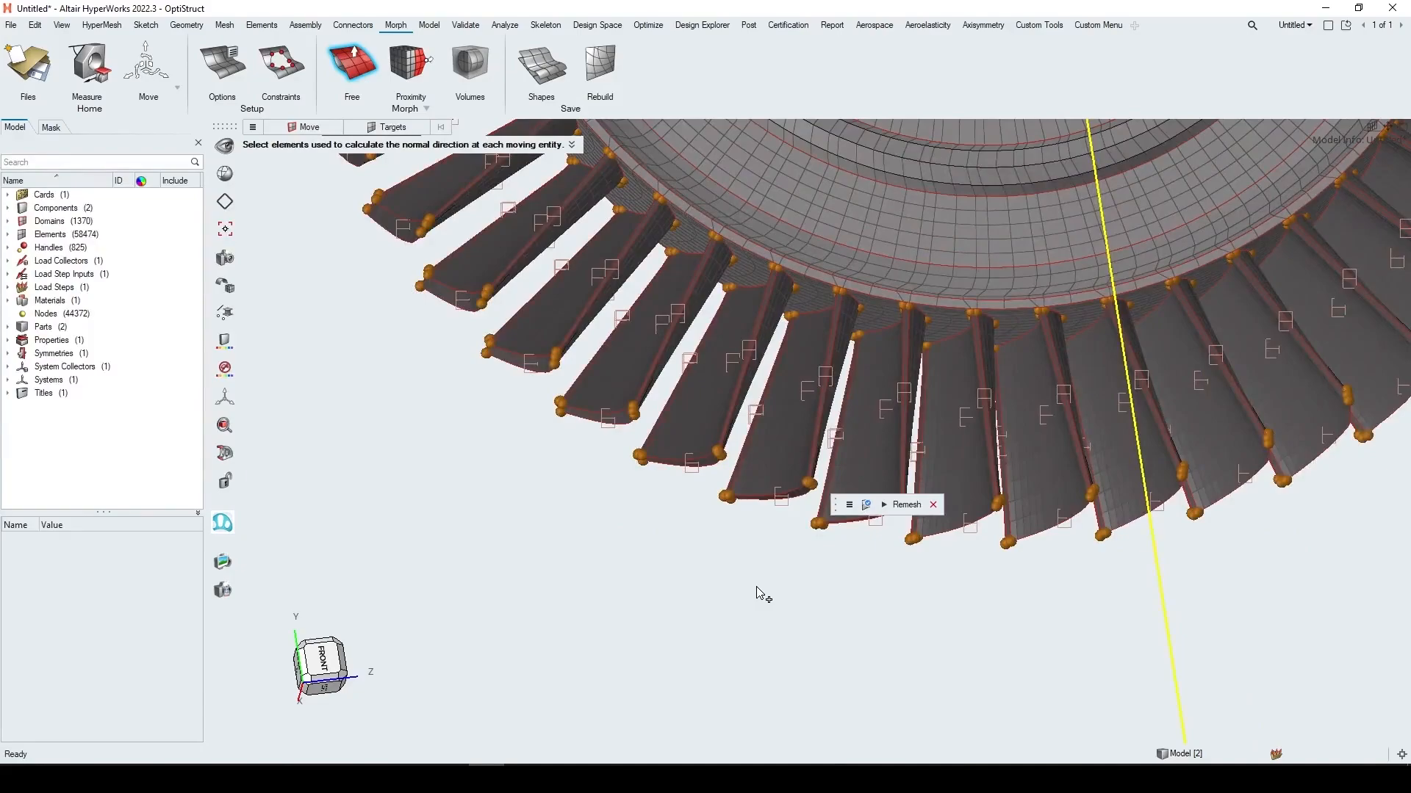
click(923, 514)
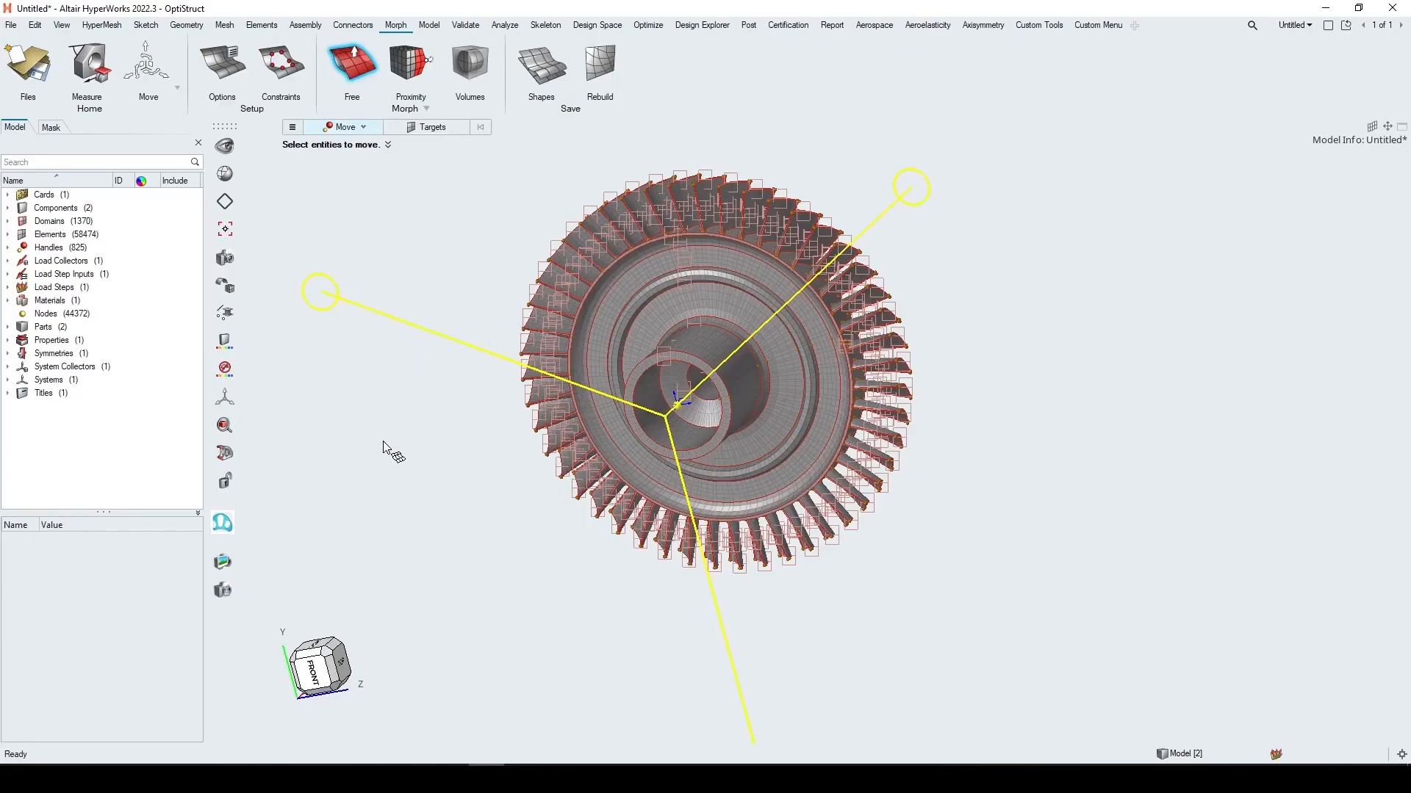
From the front view, set the free morph to move domains and select the tip-face domain of a blade at the disk's side
click(317, 680)
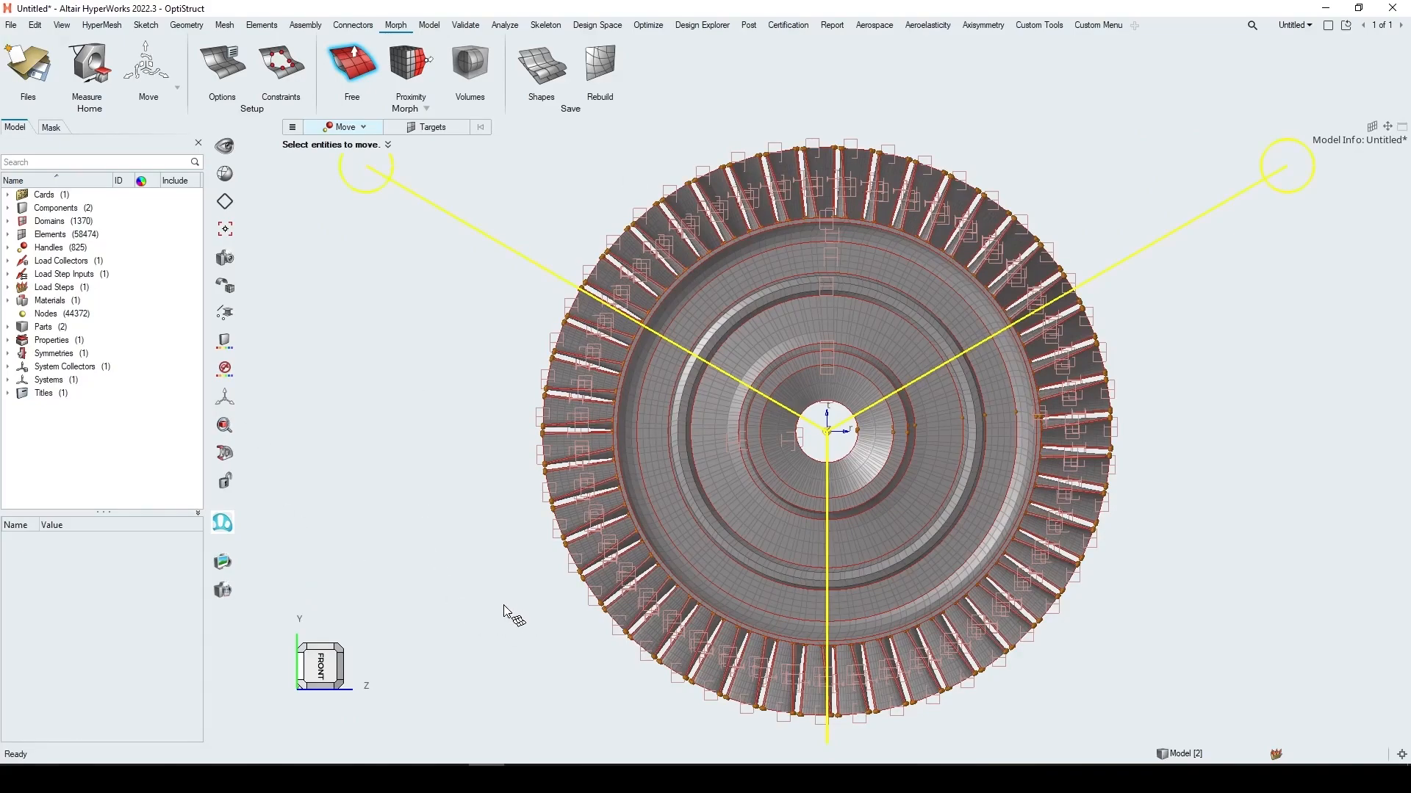
click(363, 127)
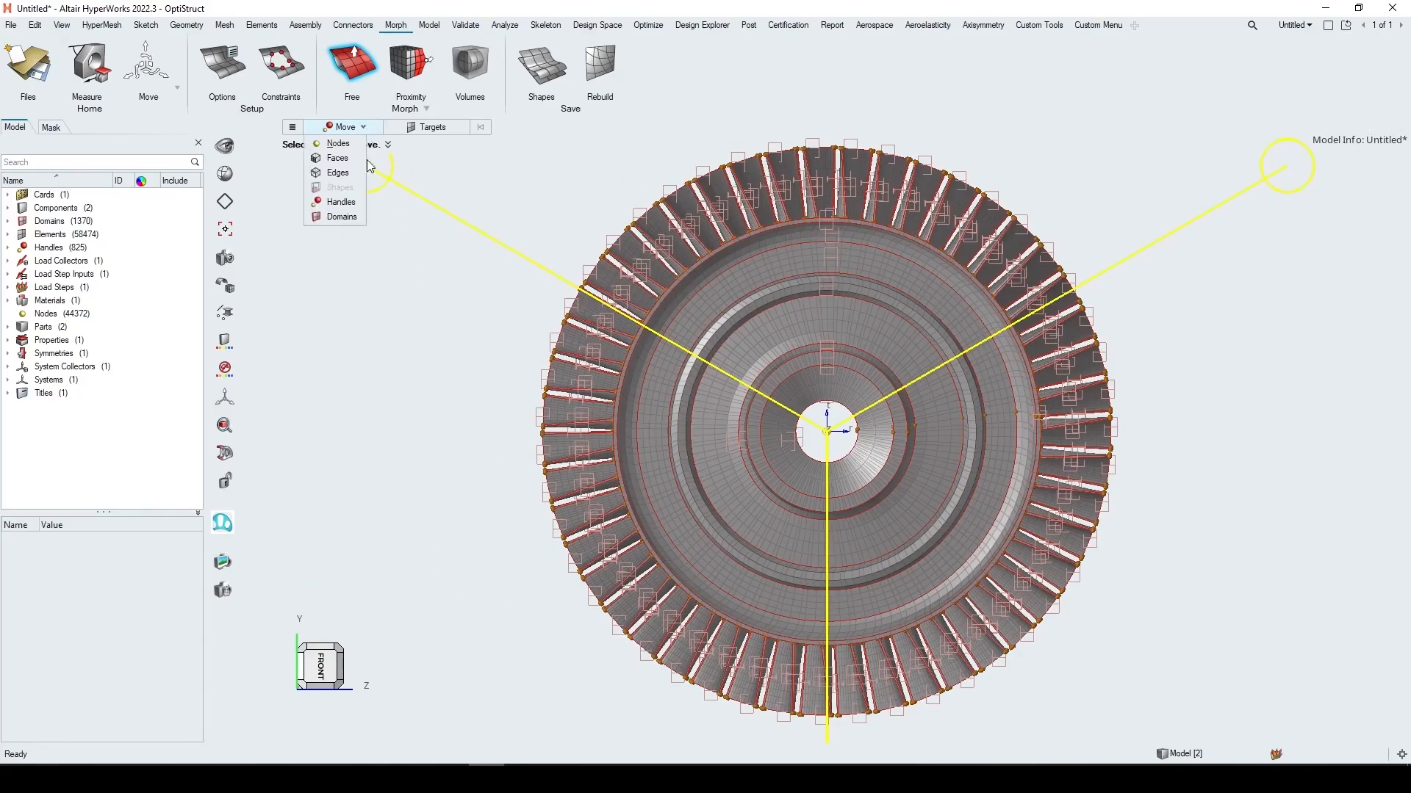
click(334, 219)
middle_drag(448, 414, 566, 397)
scroll(561, 404, up, 8)
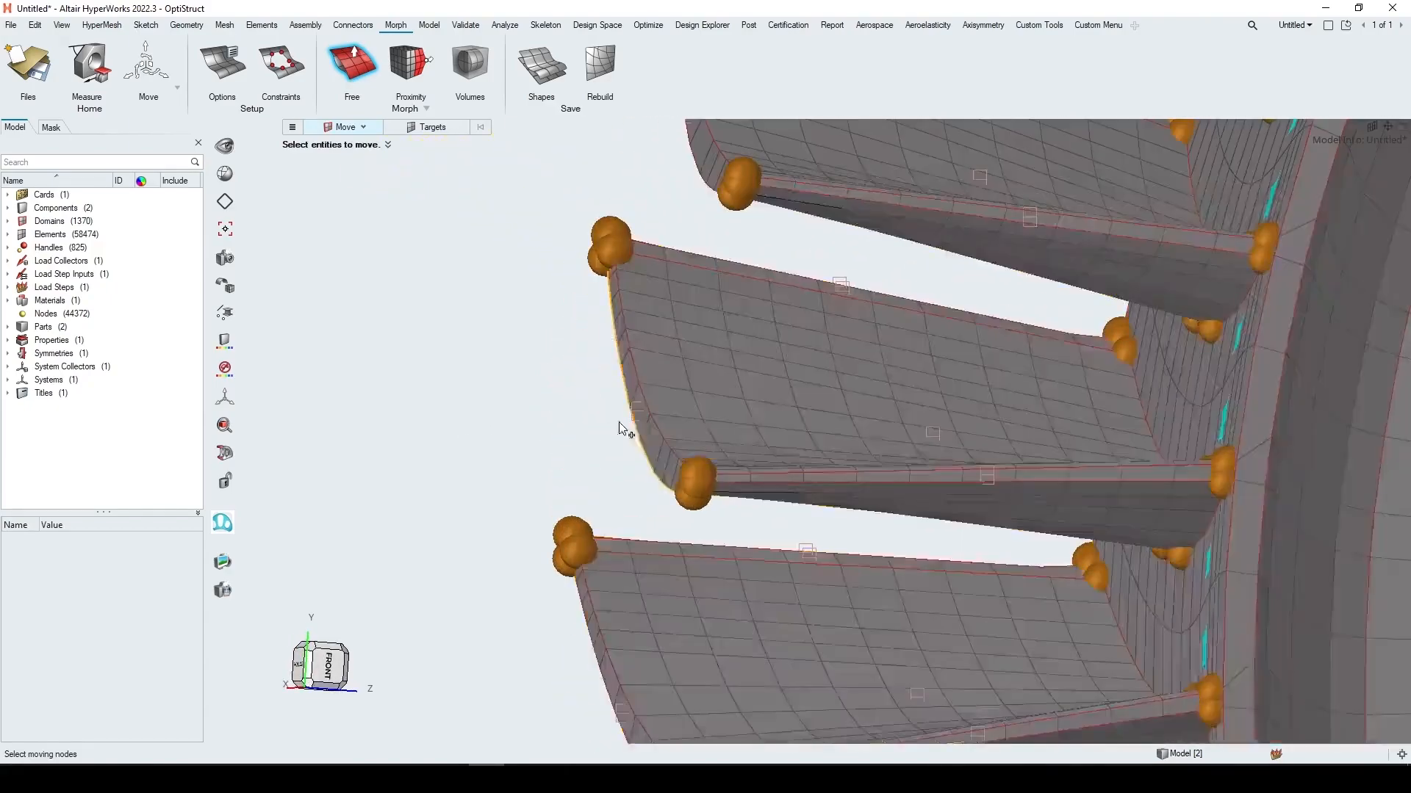
middle_drag(621, 430, 668, 396)
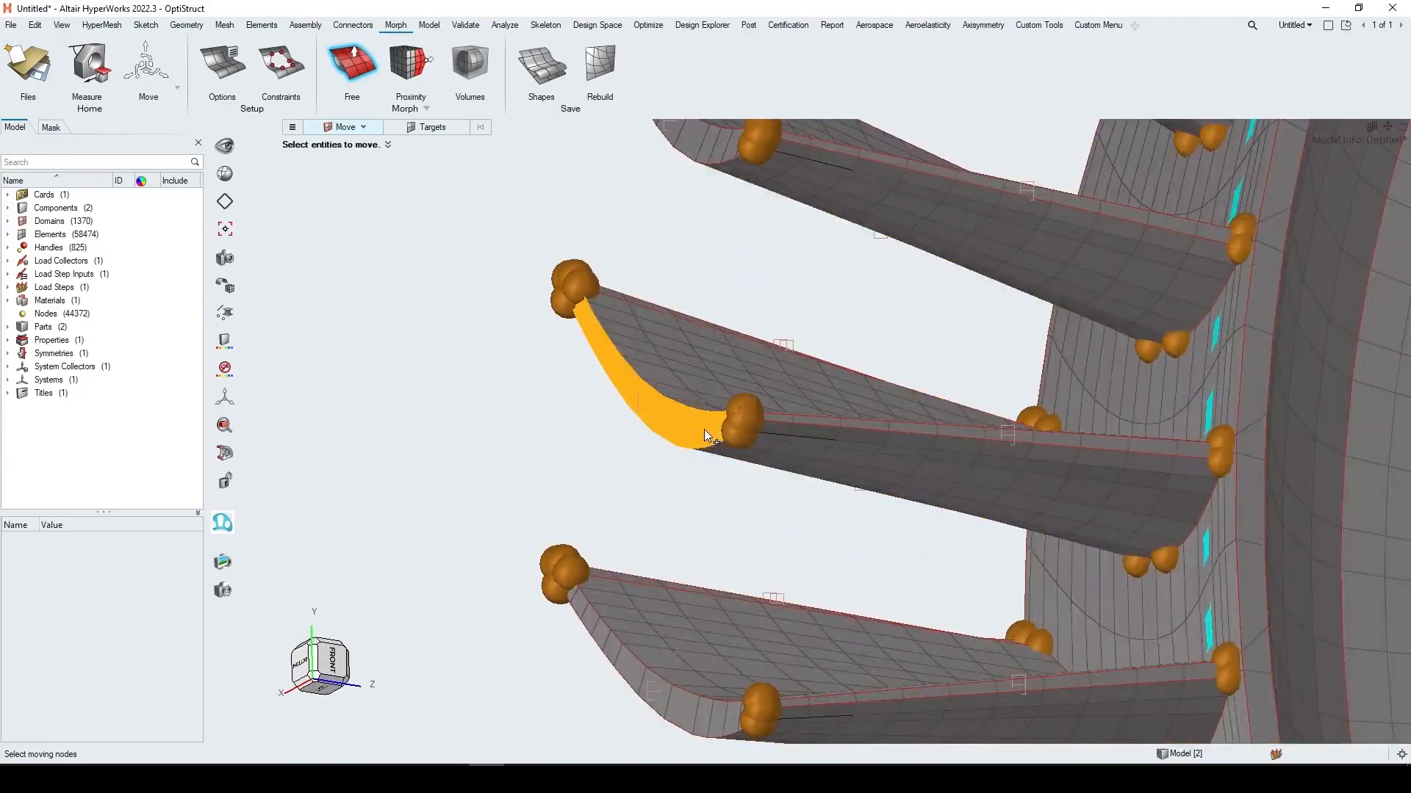
click(704, 429)
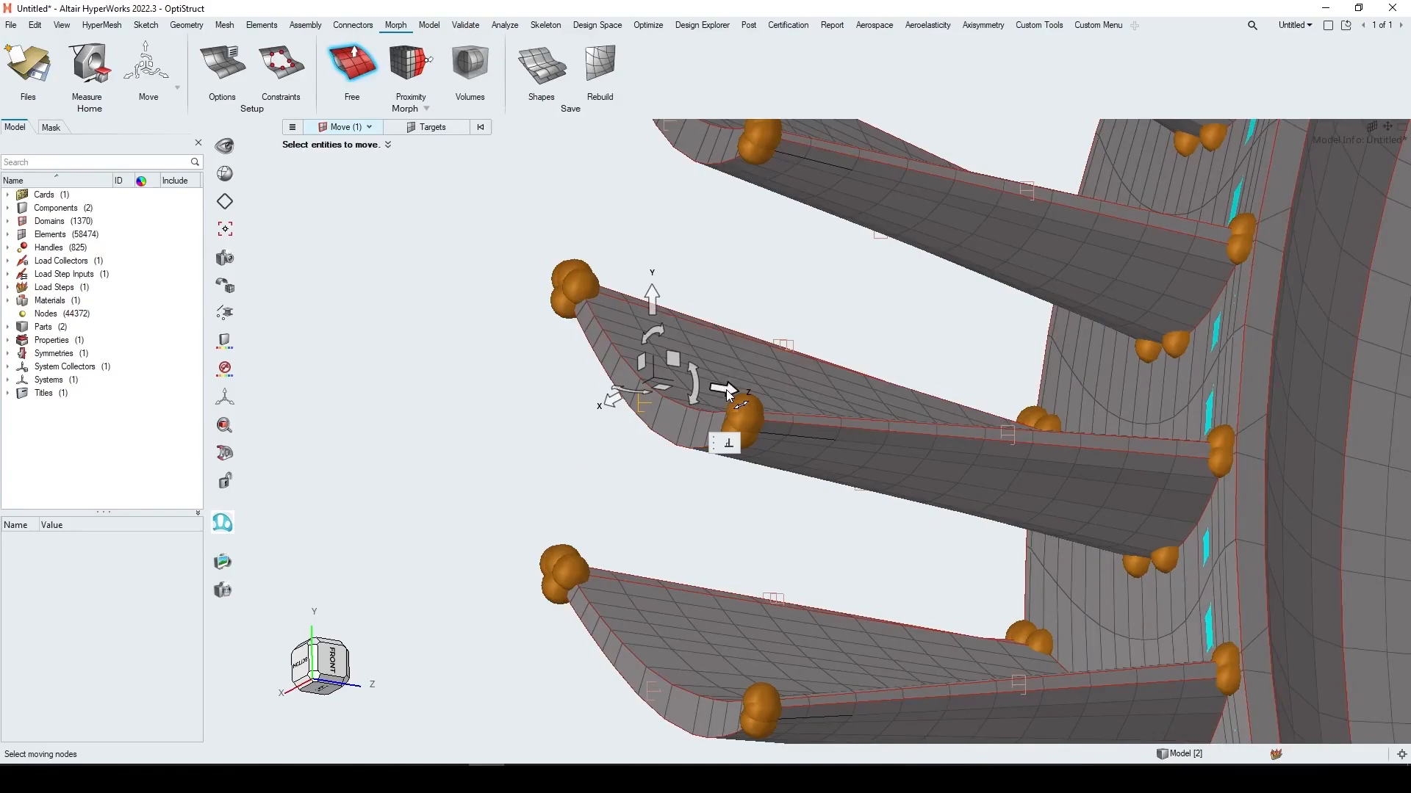
Rotate the selected blade tip domain by 5 degrees about the Z axis
scroll(655, 427, up, 2)
middle_drag(655, 427, 650, 333)
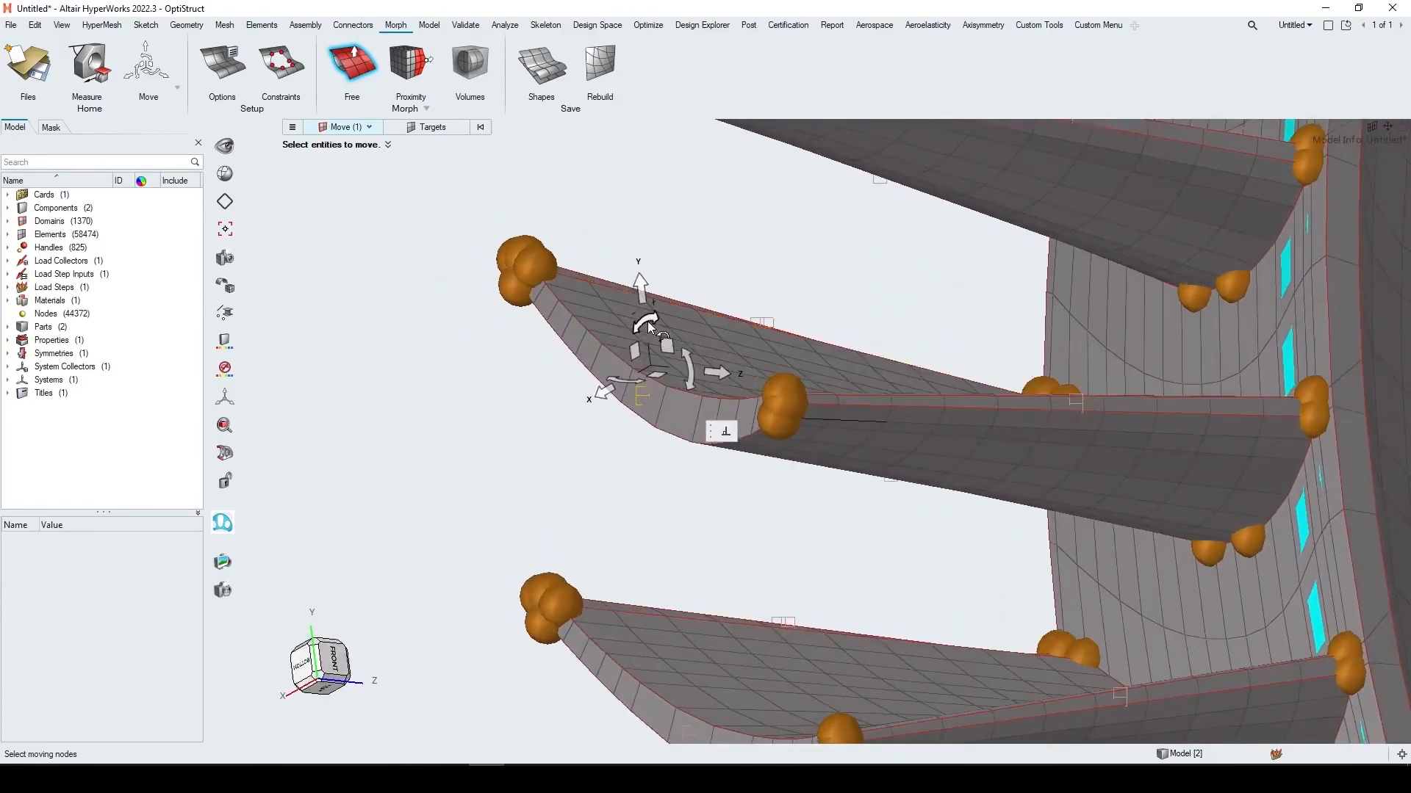
click(647, 322)
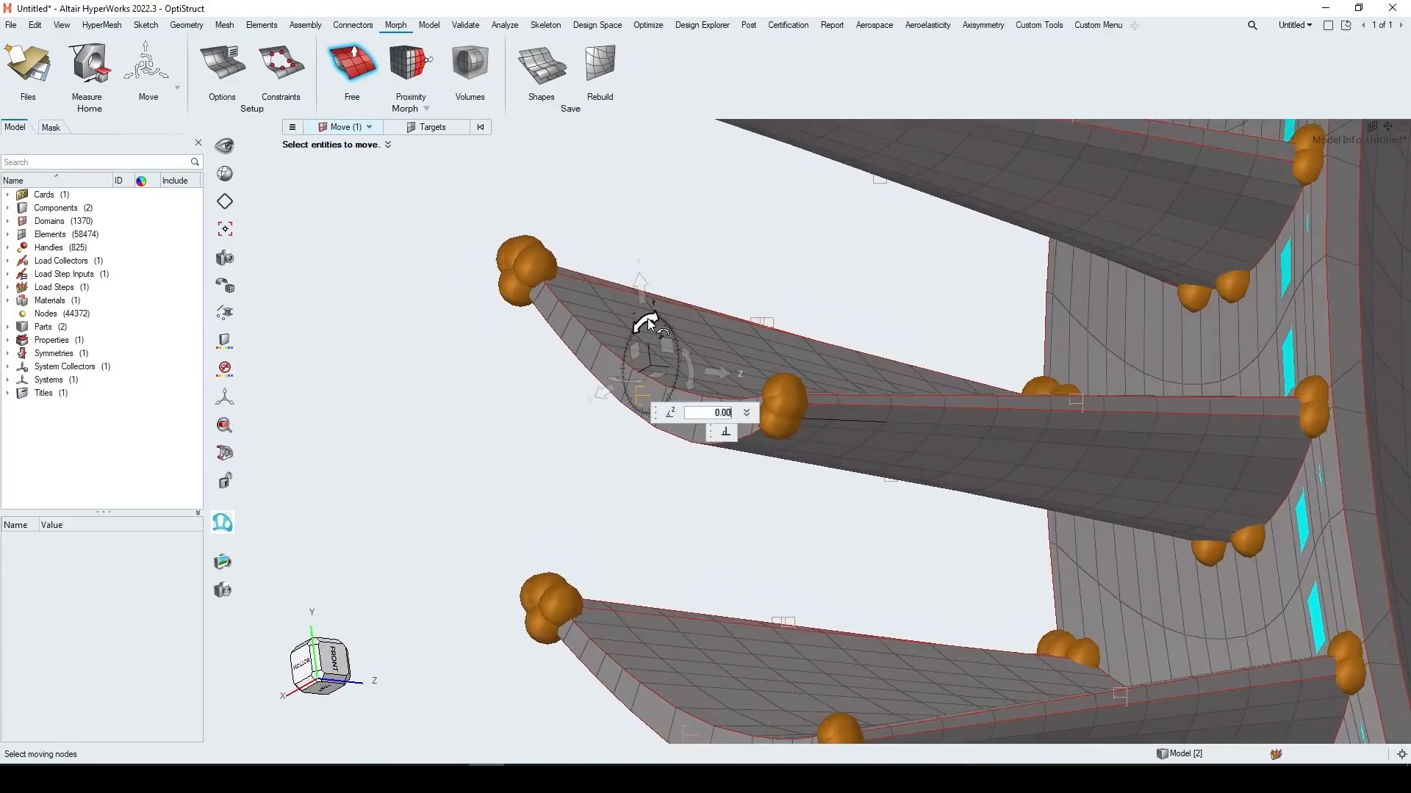
text(5)
key(Return)
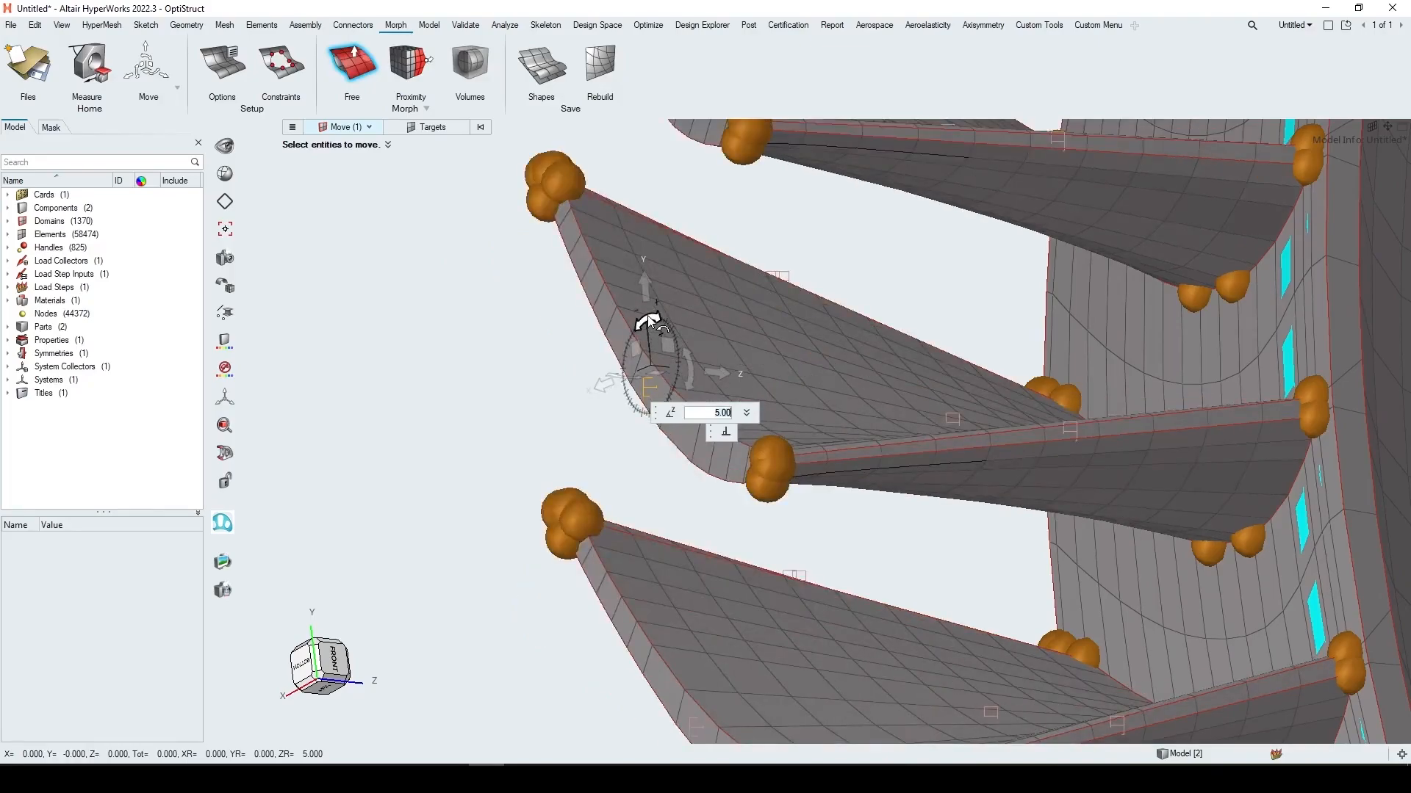
Inspect the twisted blades around the whole disk and undo the 5-degree rotation of the blade tip domain
scroll(539, 341, down, 5)
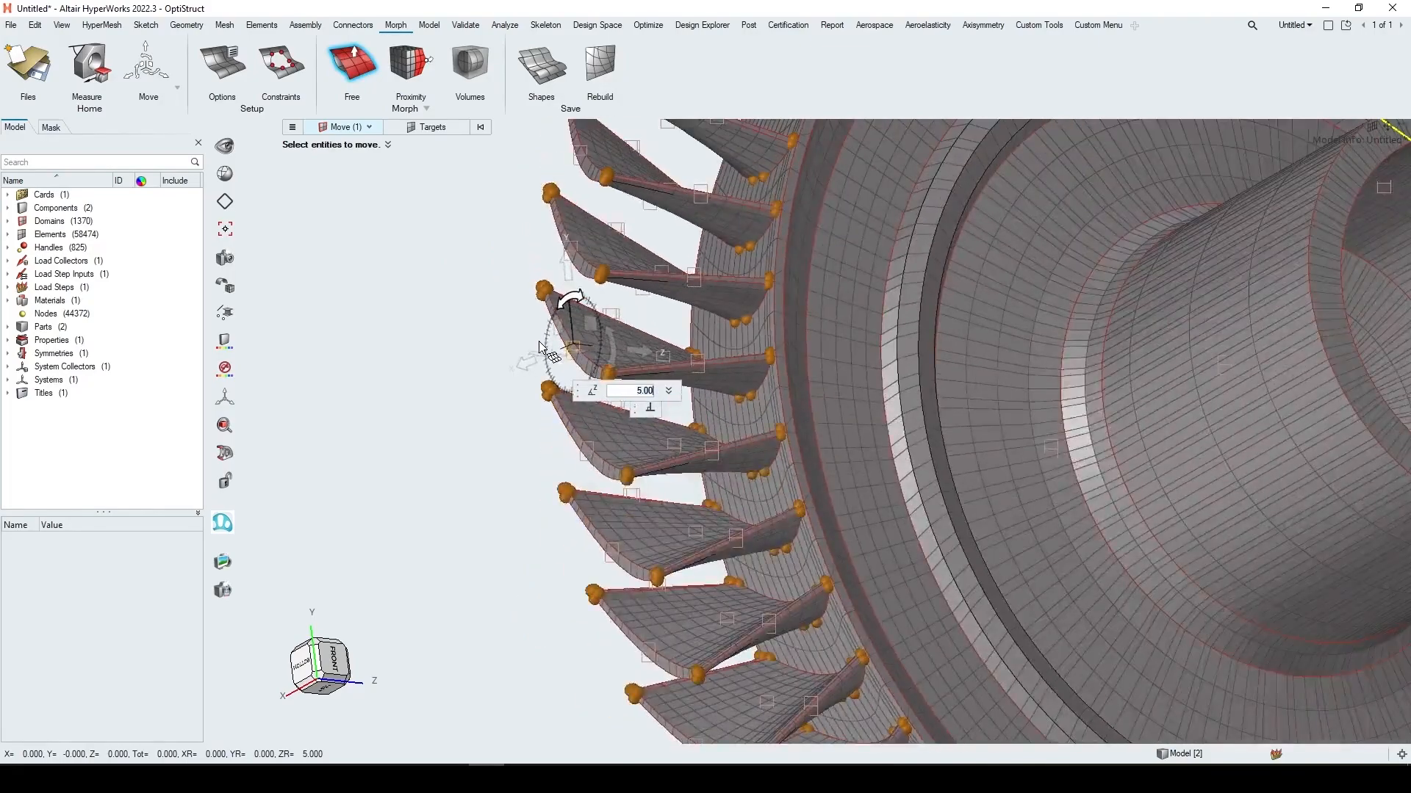
scroll(539, 341, down, 5)
right_drag(540, 341, 344, 541)
middle_drag(558, 311, 493, 361)
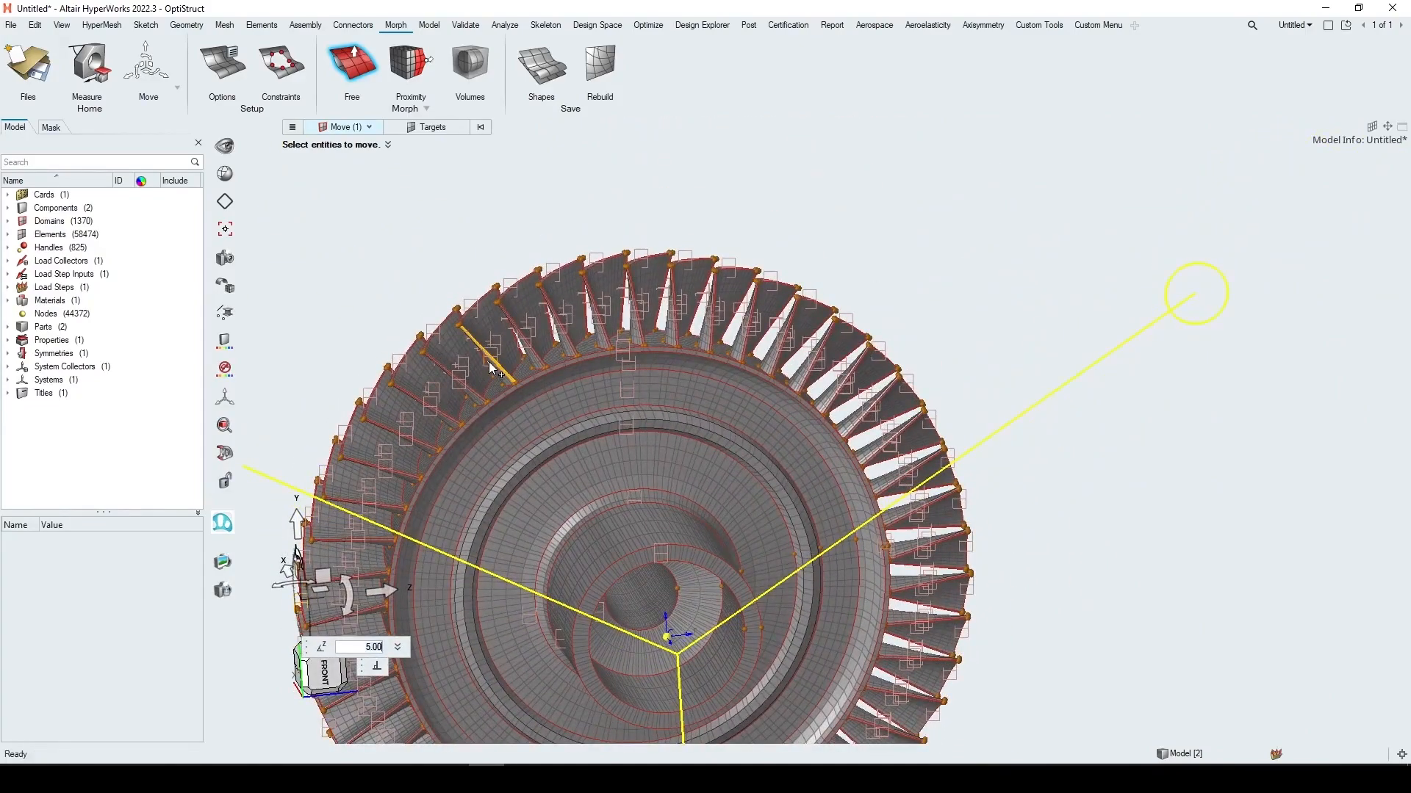
key(Return)
key(ctrl+z)
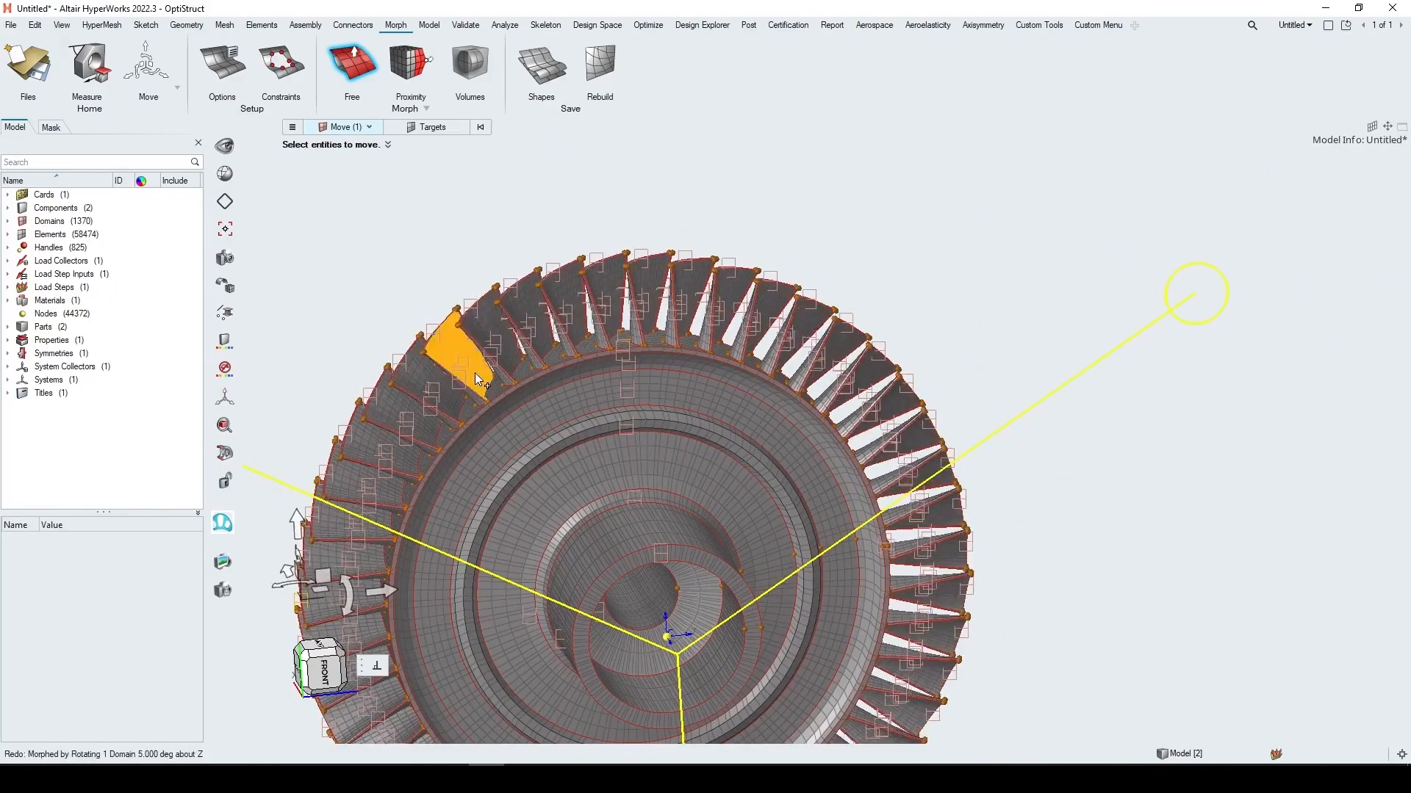
key(ctrl+z)
right_drag(304, 567, 541, 453)
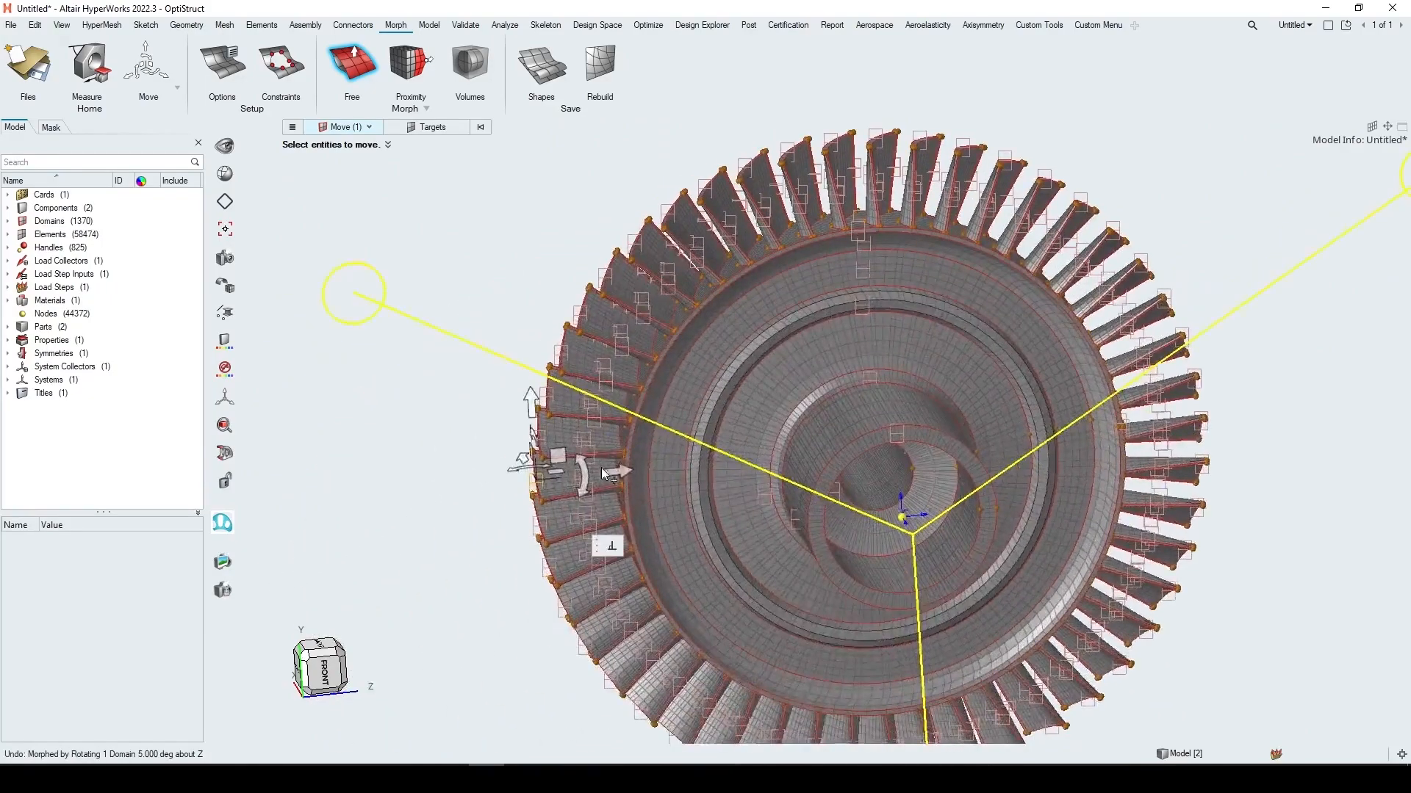
scroll(541, 454, up, 5)
scroll(544, 459, up, 4)
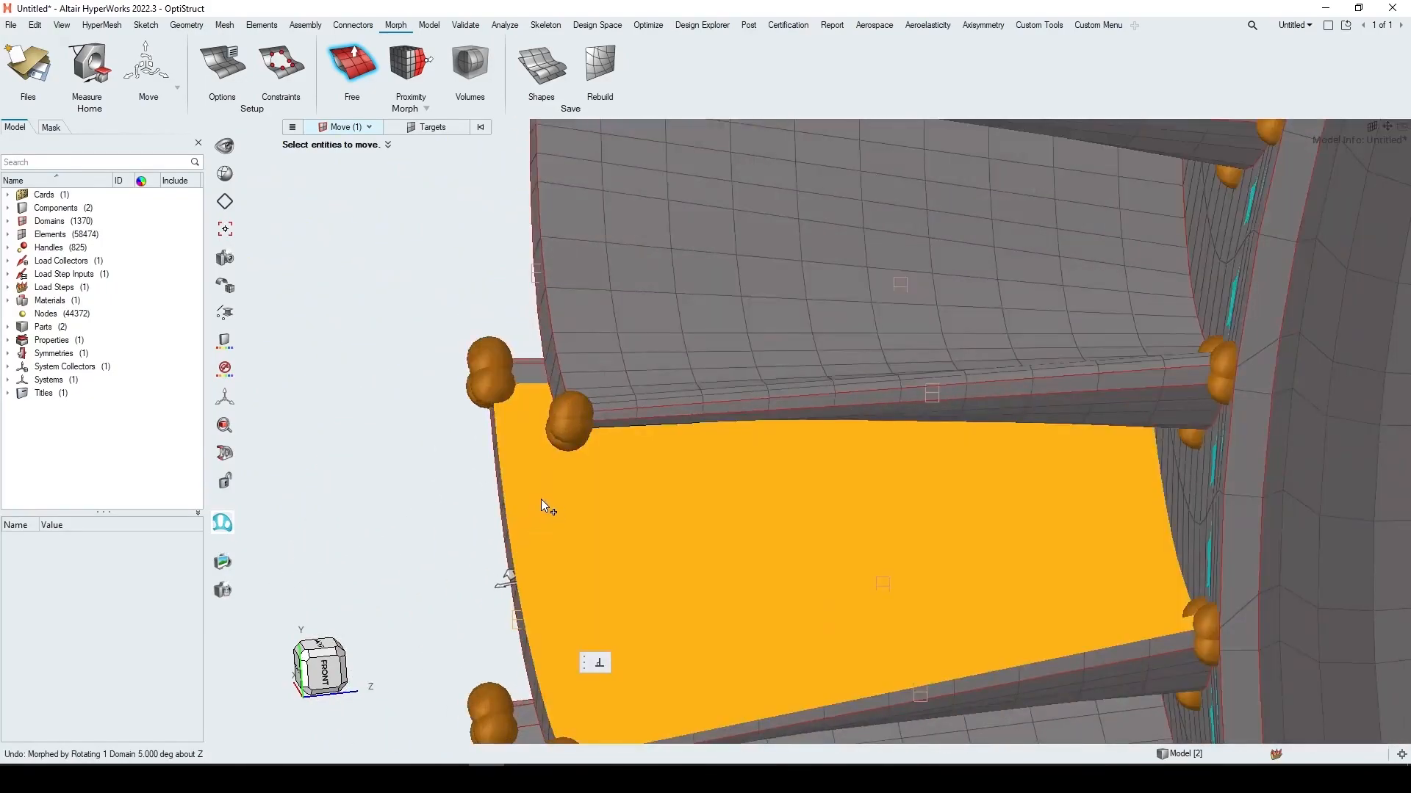
Undo the deactivation of morph remeshing and view the restored blades around the whole disk
key(ctrl+z)
scroll(581, 514, down, 6)
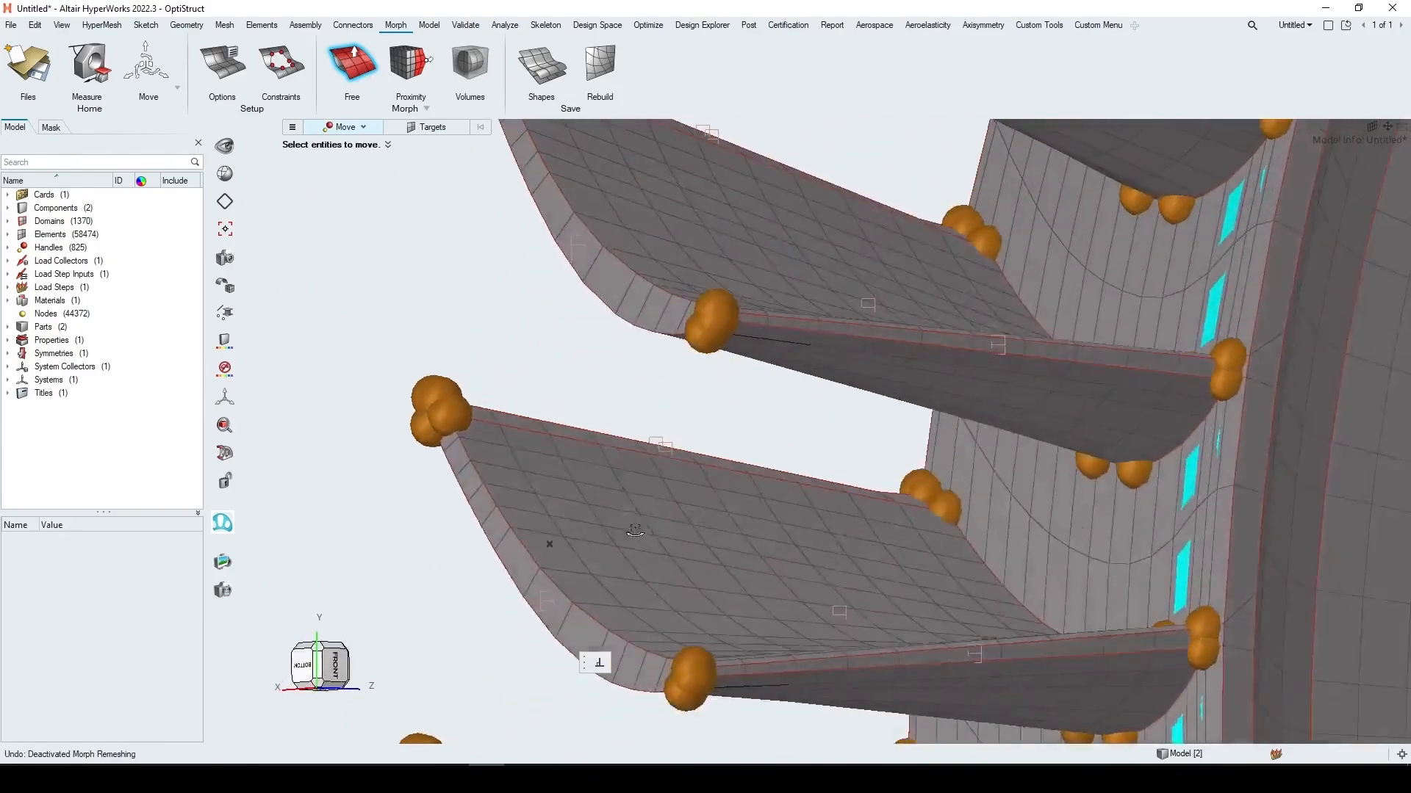
scroll(601, 478, down, 1)
scroll(601, 478, up, 3)
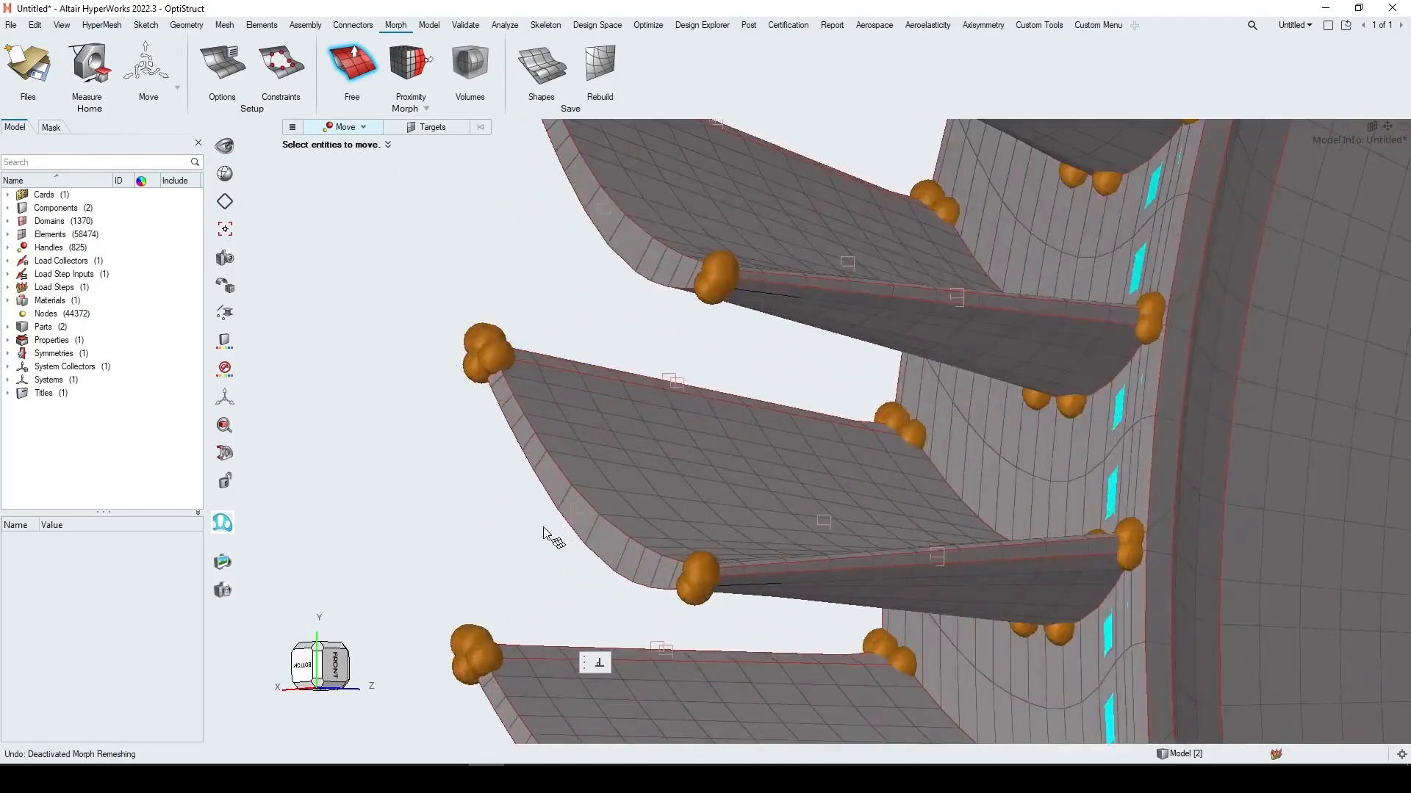
scroll(614, 465, down, 6)
right_drag(968, 383, 713, 376)
middle_drag(712, 377, 548, 413)
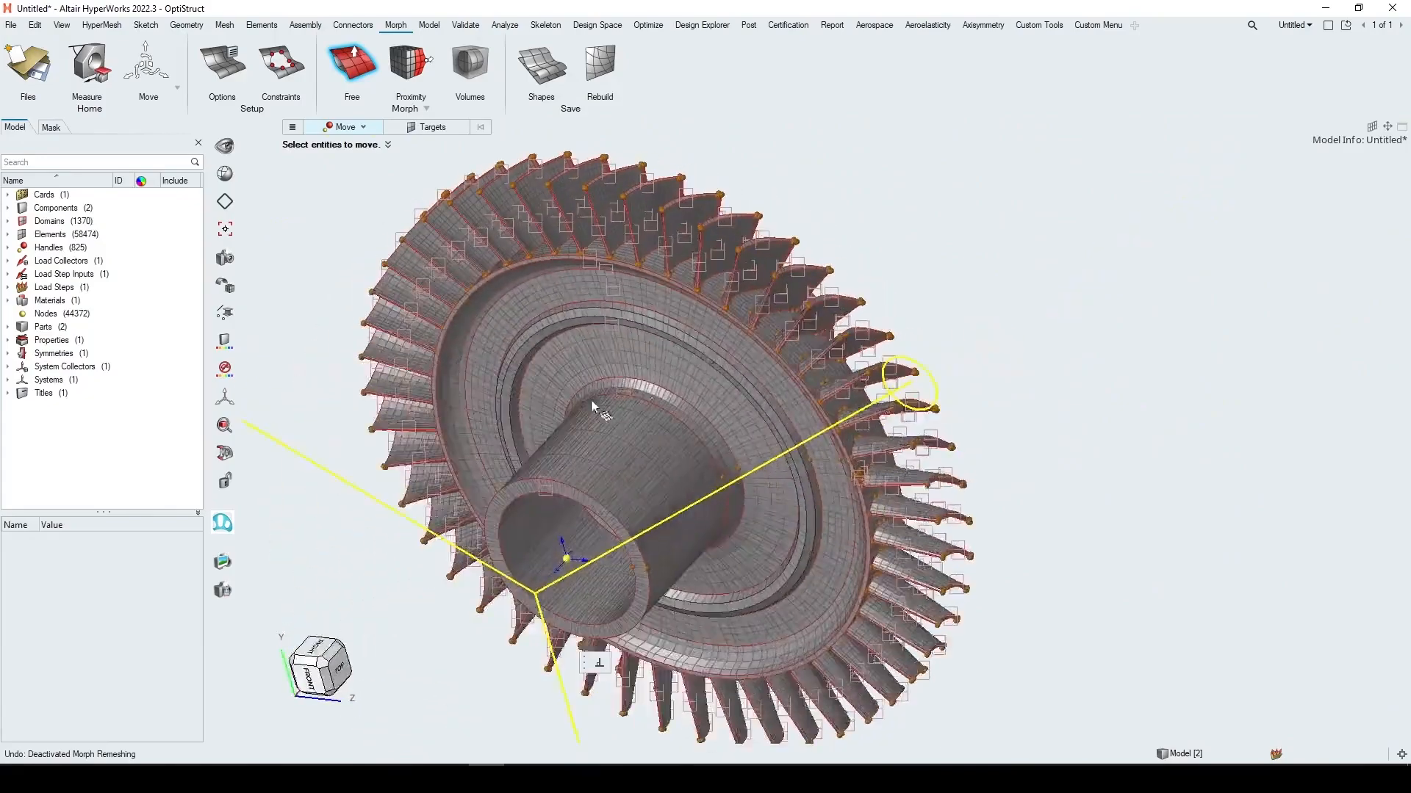
Set the free morph to move domains and select the tip-face domain of one blade on the disk
scroll(840, 280, up, 8)
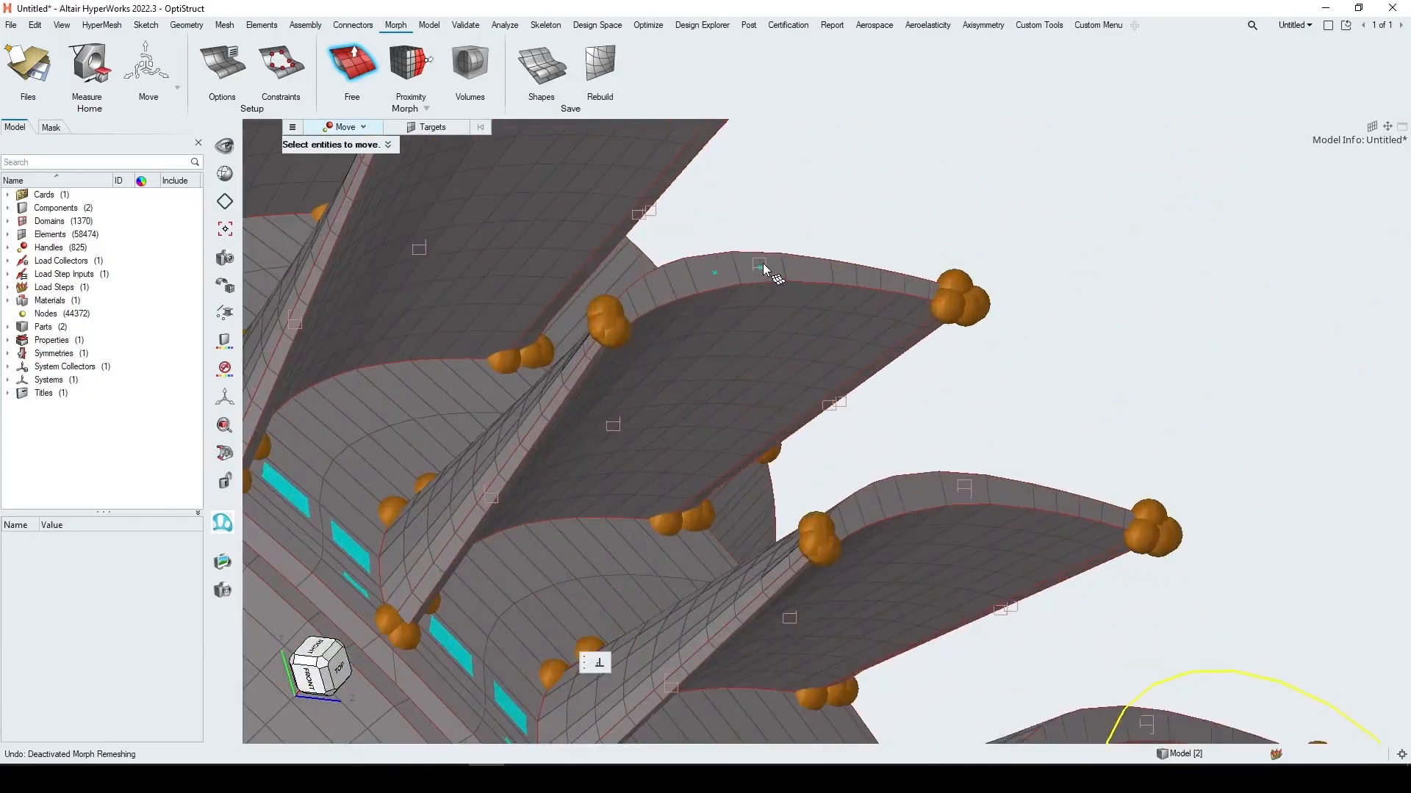
click(760, 266)
click(347, 128)
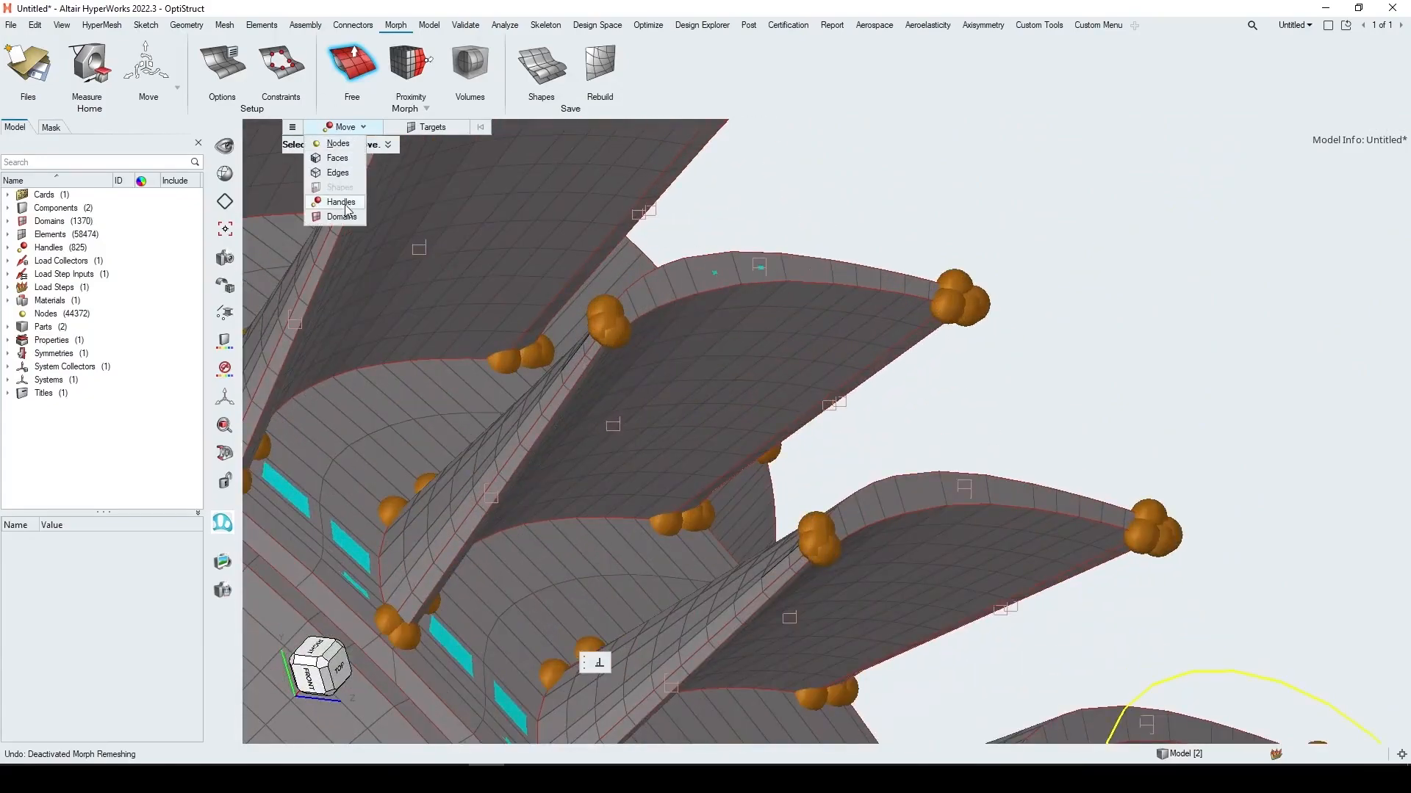
click(339, 216)
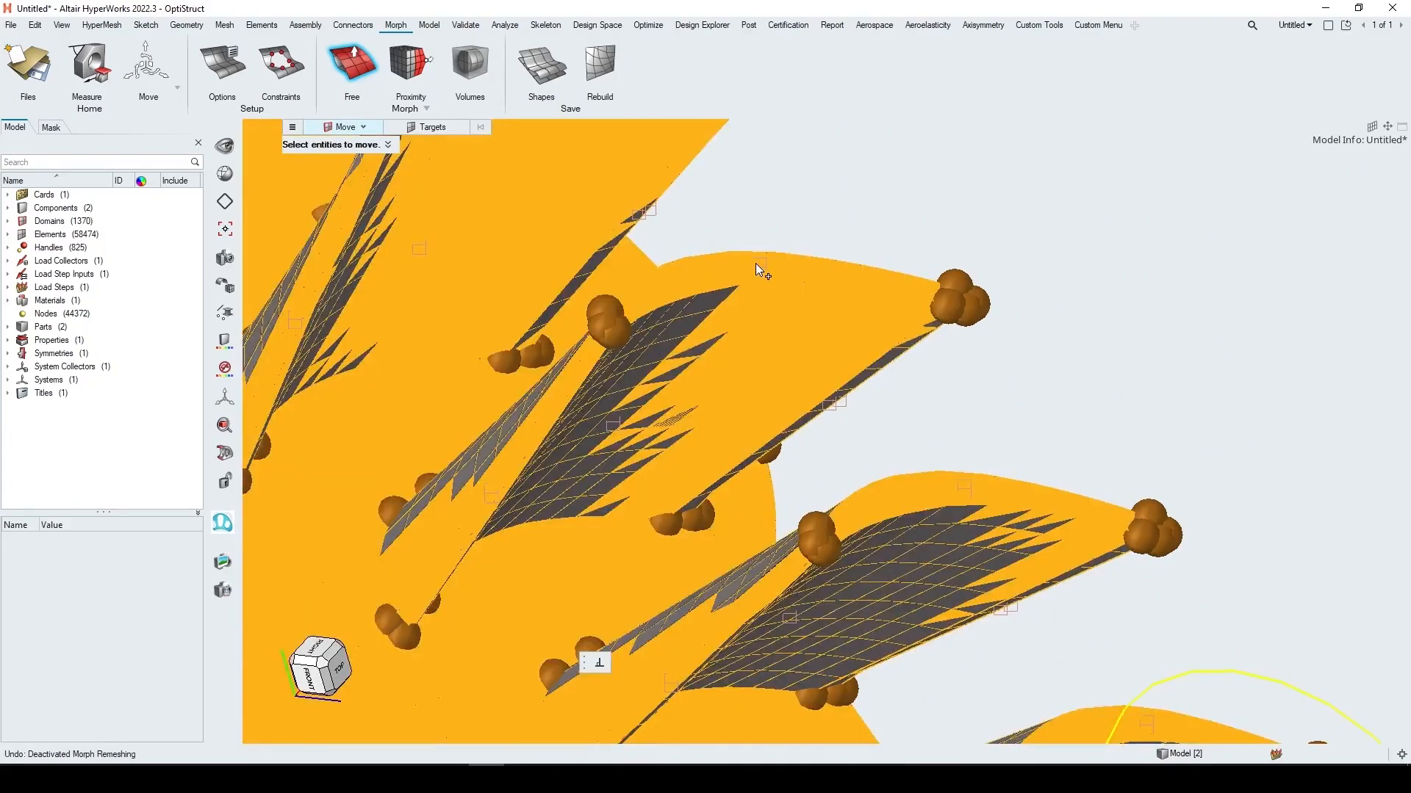
click(766, 266)
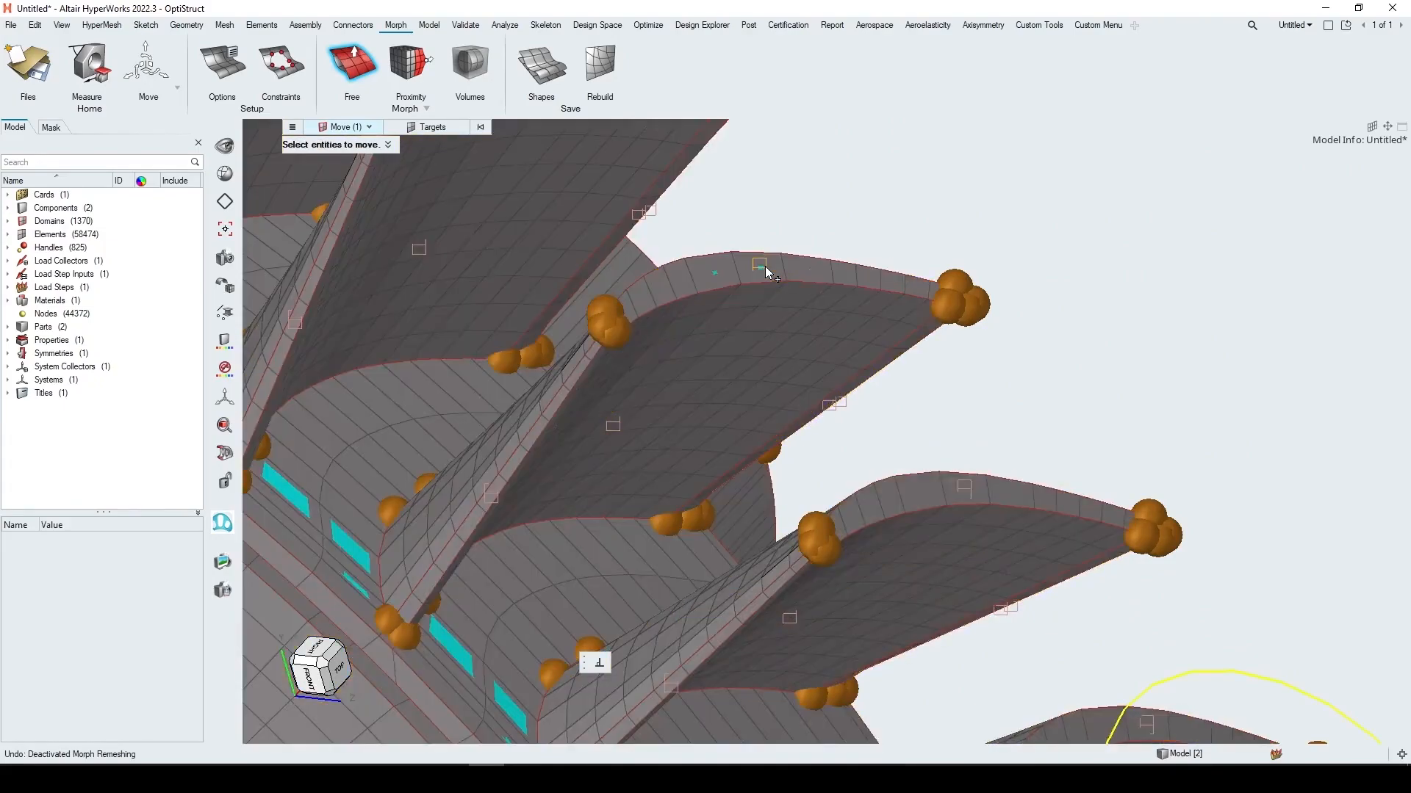
Translate the selected blade tip domain by 2.5 along the Z axis to lengthen the blades
middle_drag(811, 249, 908, 285)
click(895, 295)
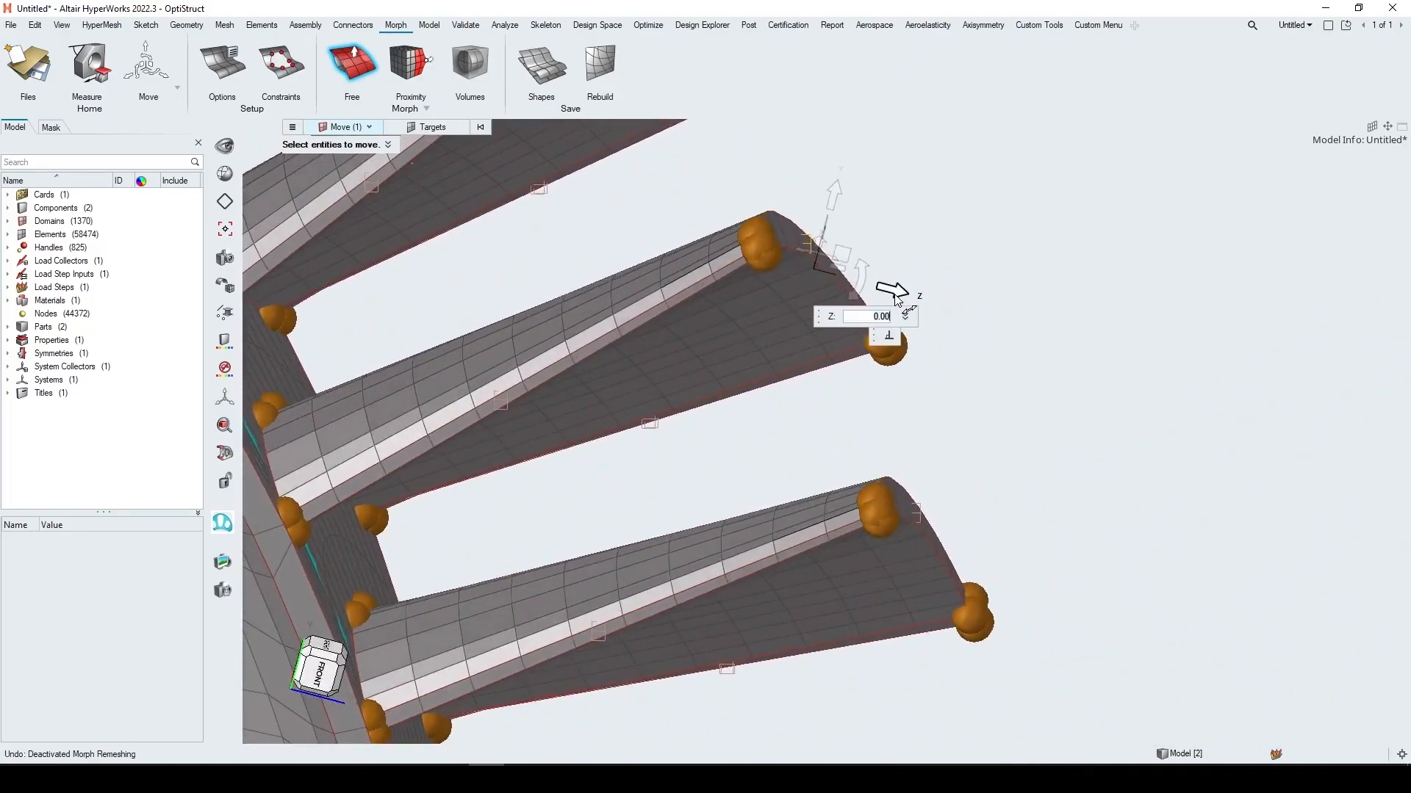
text(-)
text(2.5)
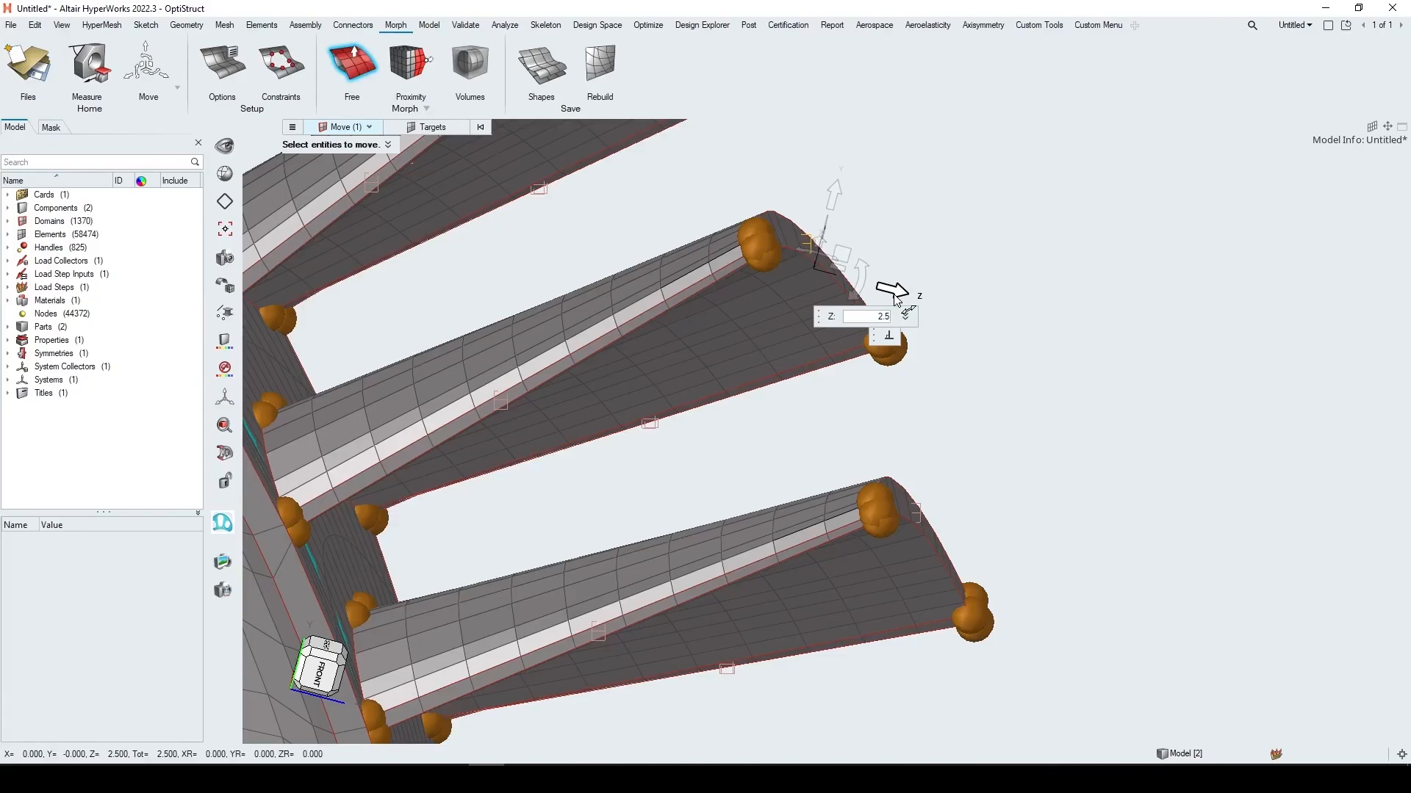
key(Return)
Compare the blade lengths around the disk by undoing and redoing the 2.5 translation along Z
scroll(929, 319, down, 10)
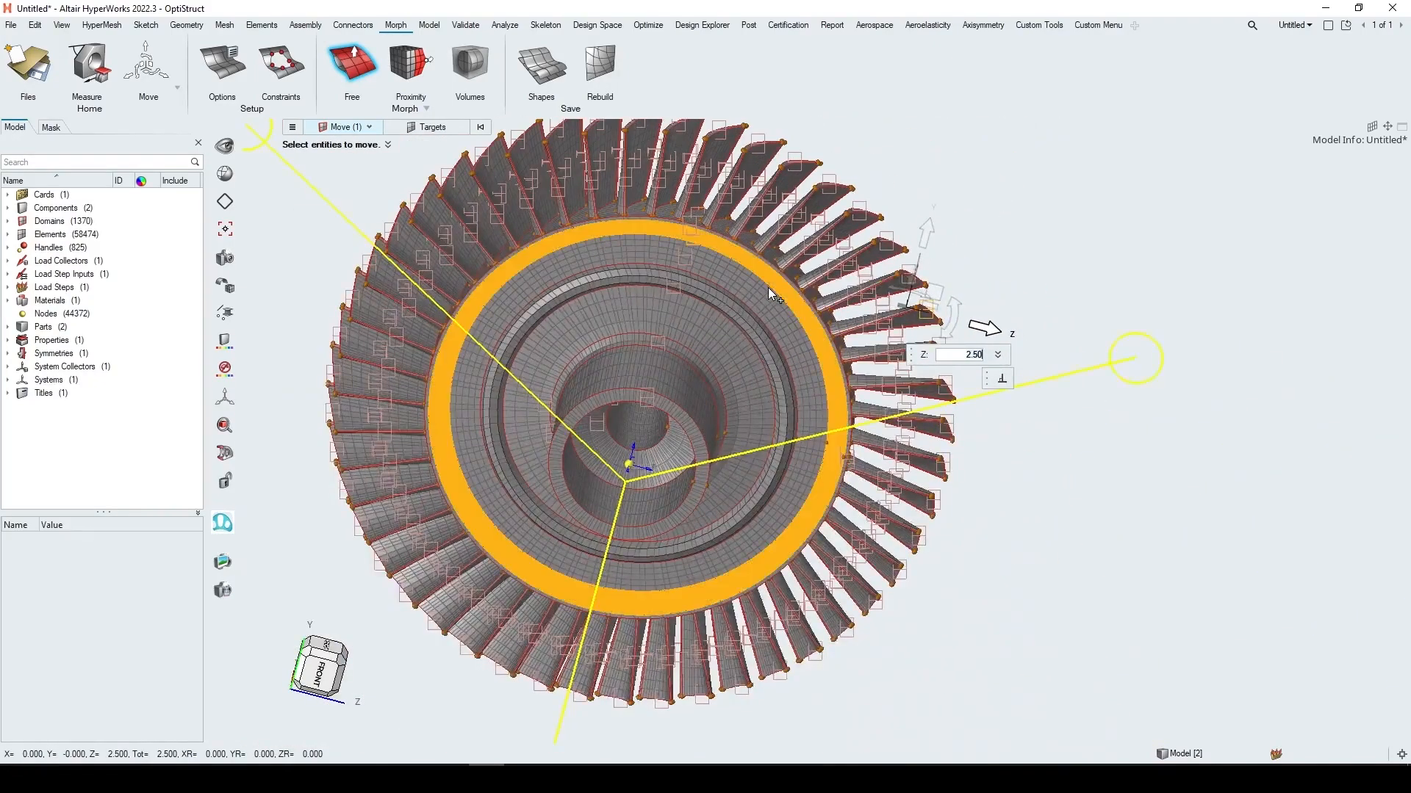
key(ctrl+z)
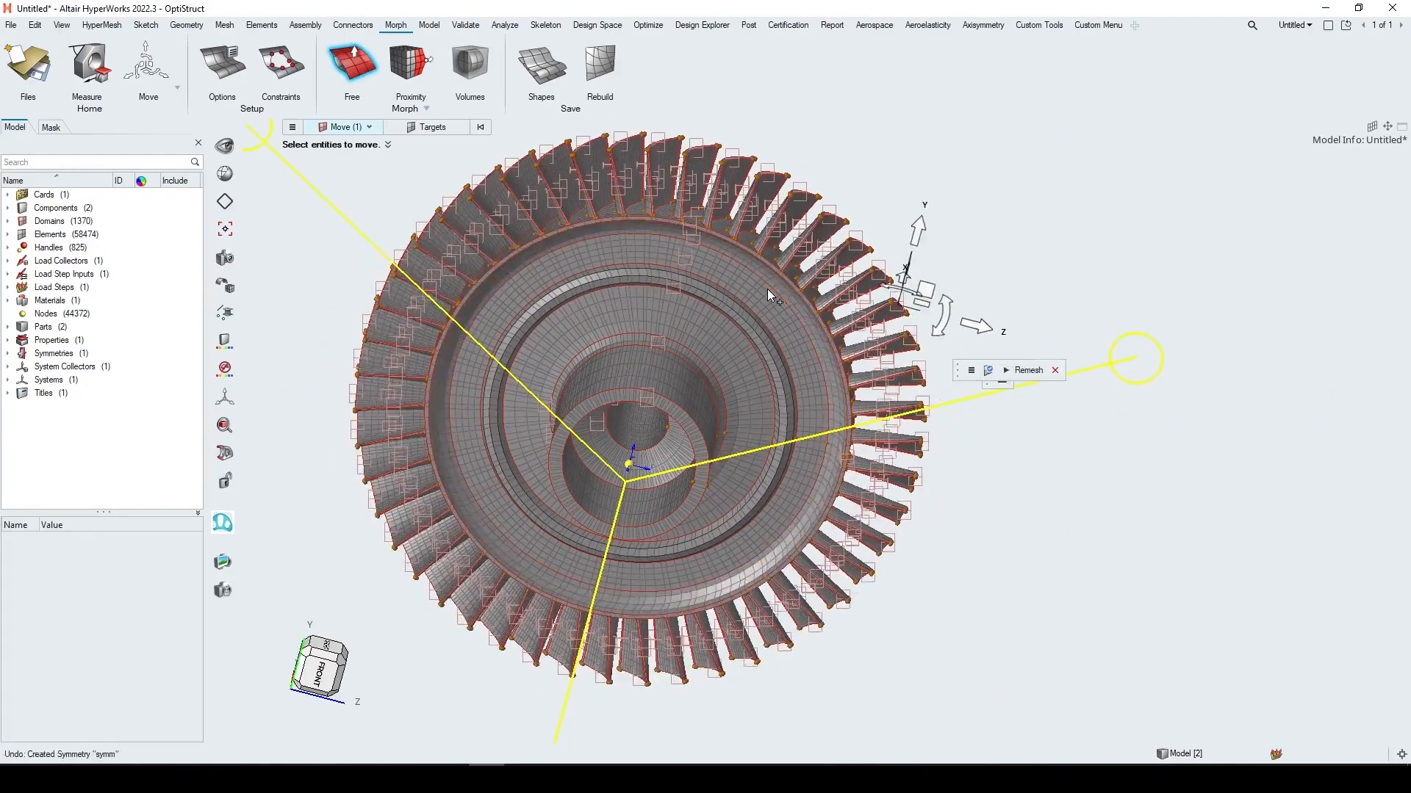
key(ctrl+y)
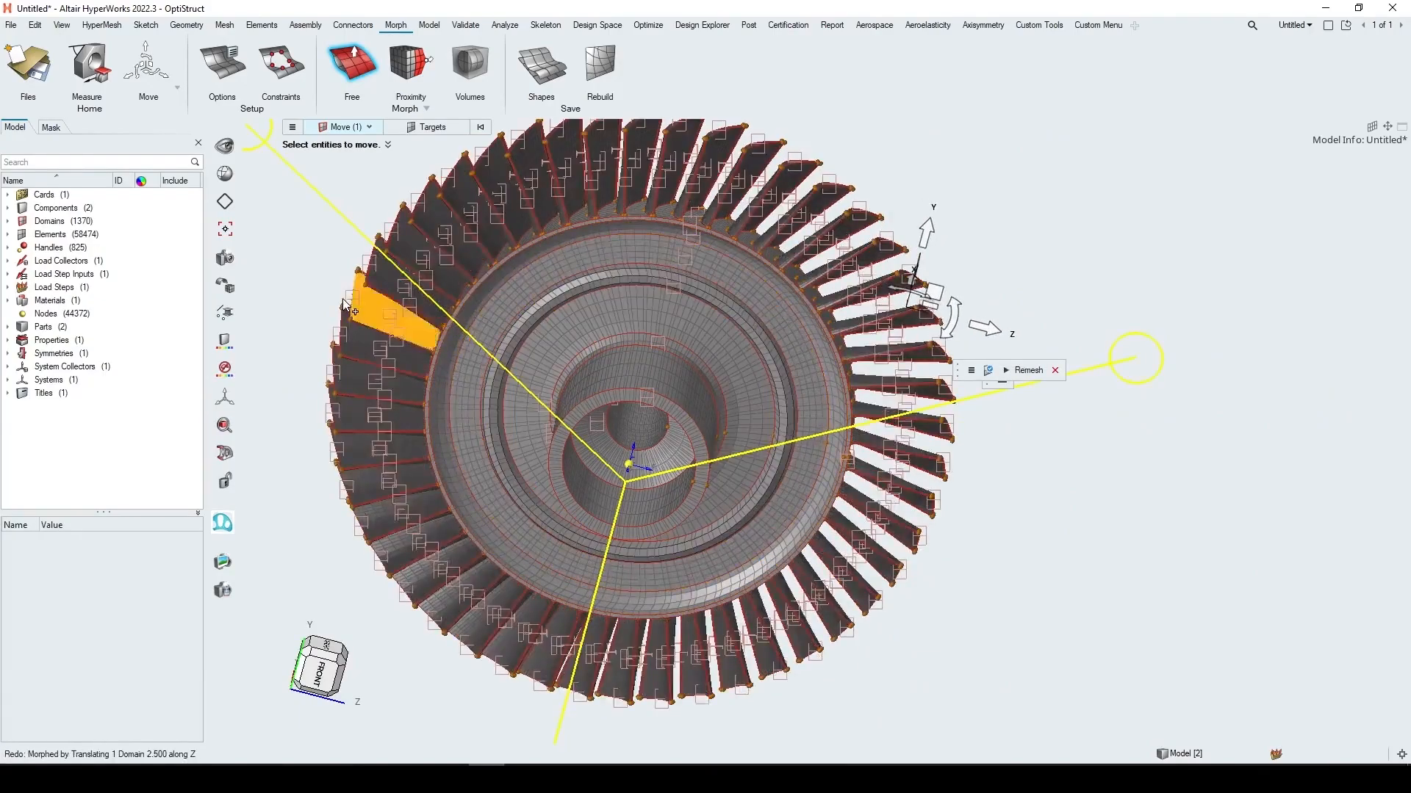
Inspect the lengthened blades around the whole disk and close the remesh options
scroll(367, 323, up, 5)
scroll(370, 329, down, 7)
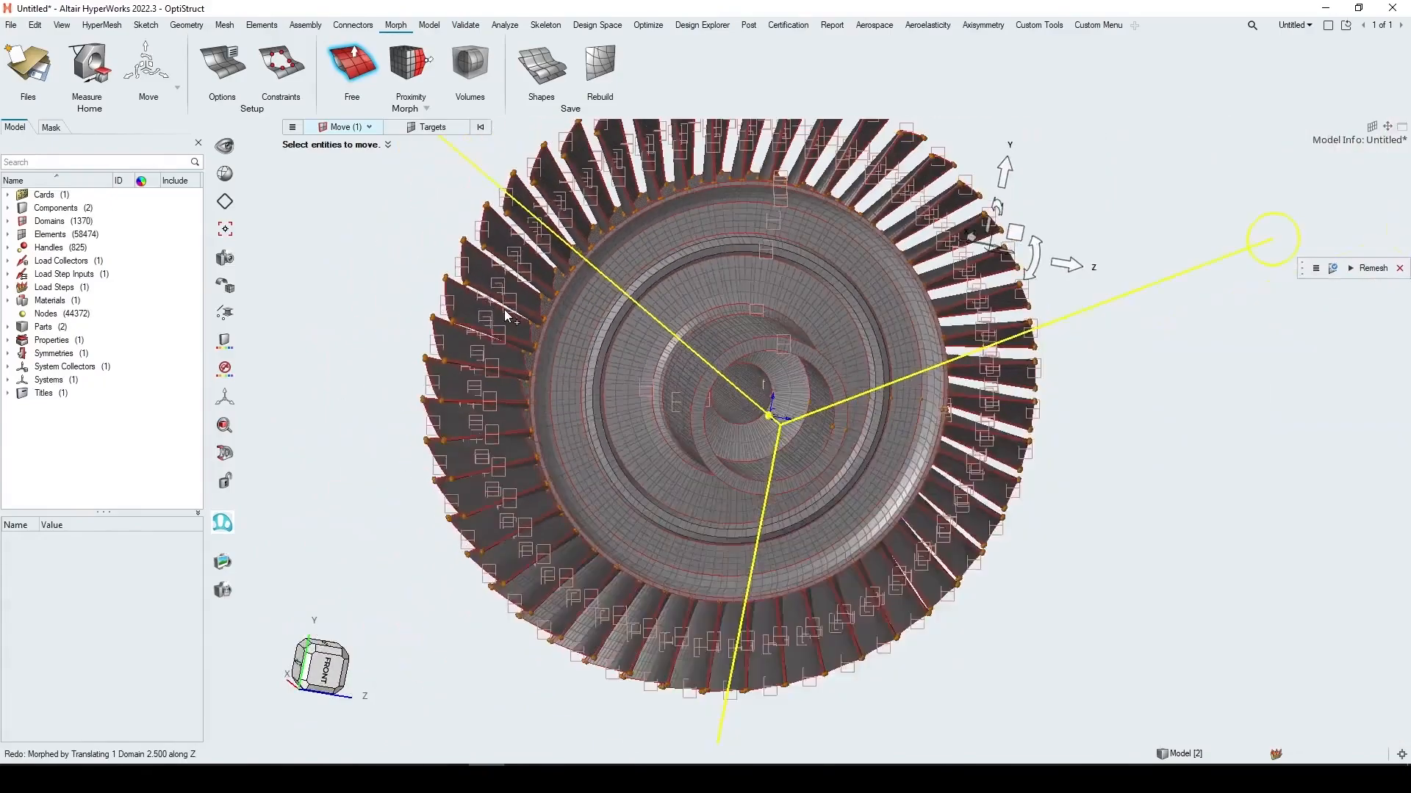
middle_drag(504, 316, 454, 340)
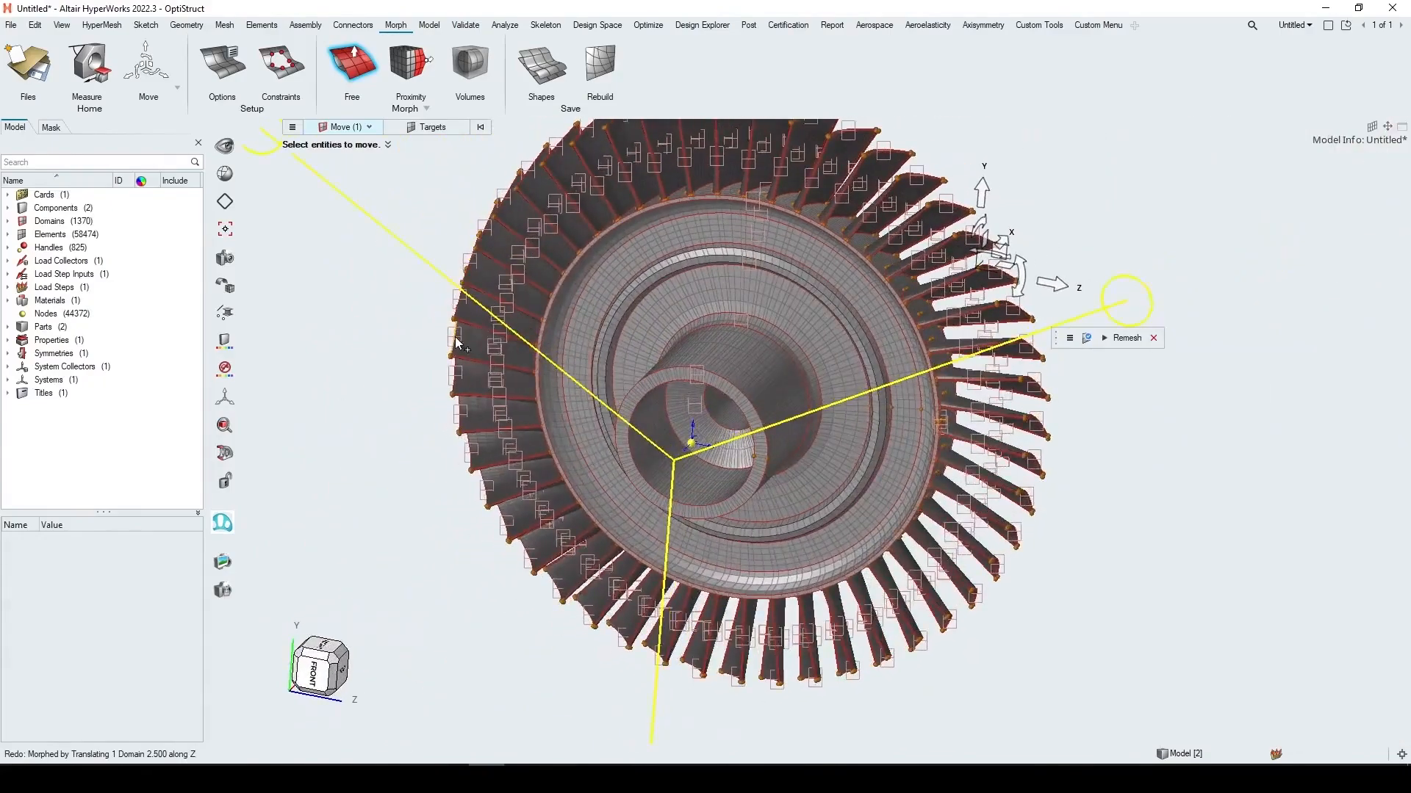
click(1154, 338)
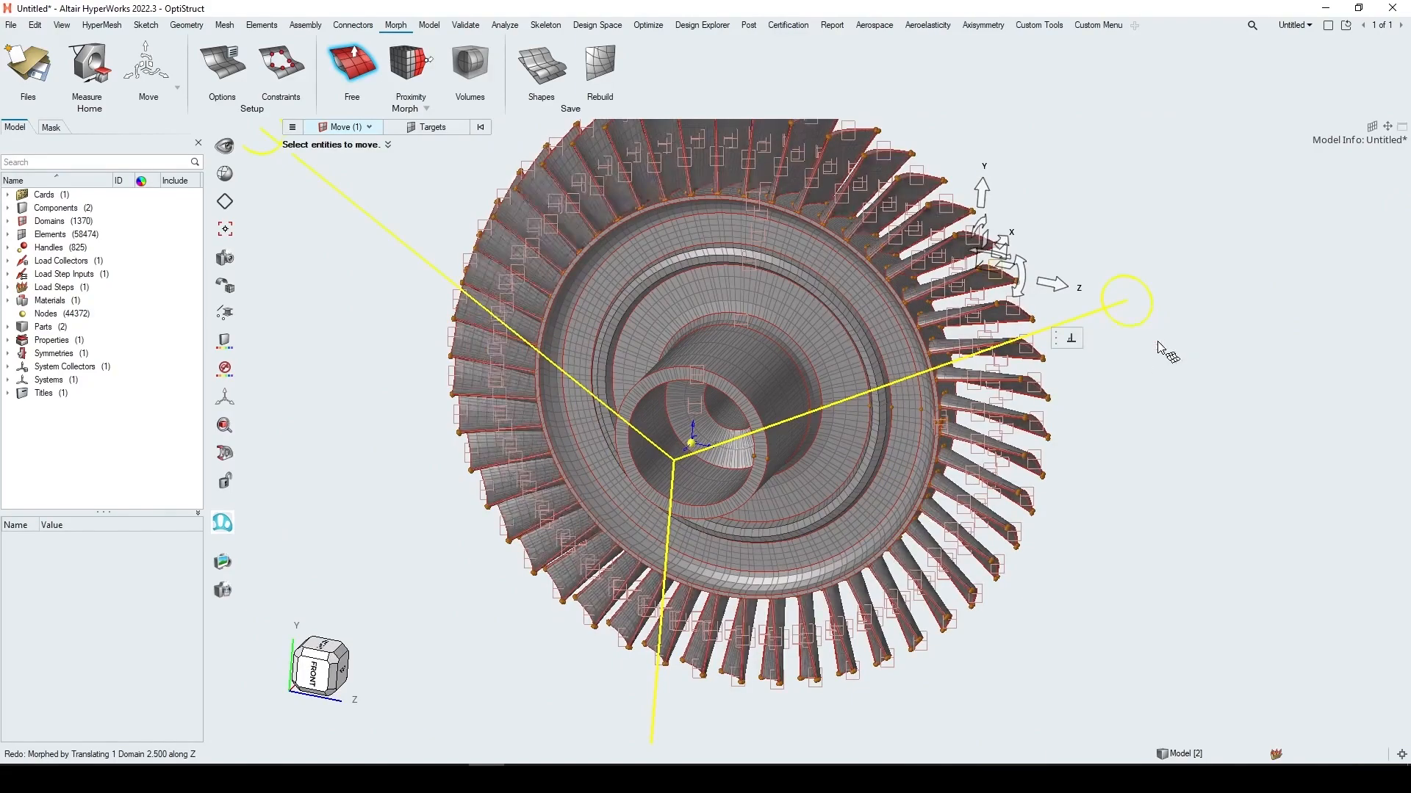
middle_drag(1164, 356, 1102, 446)
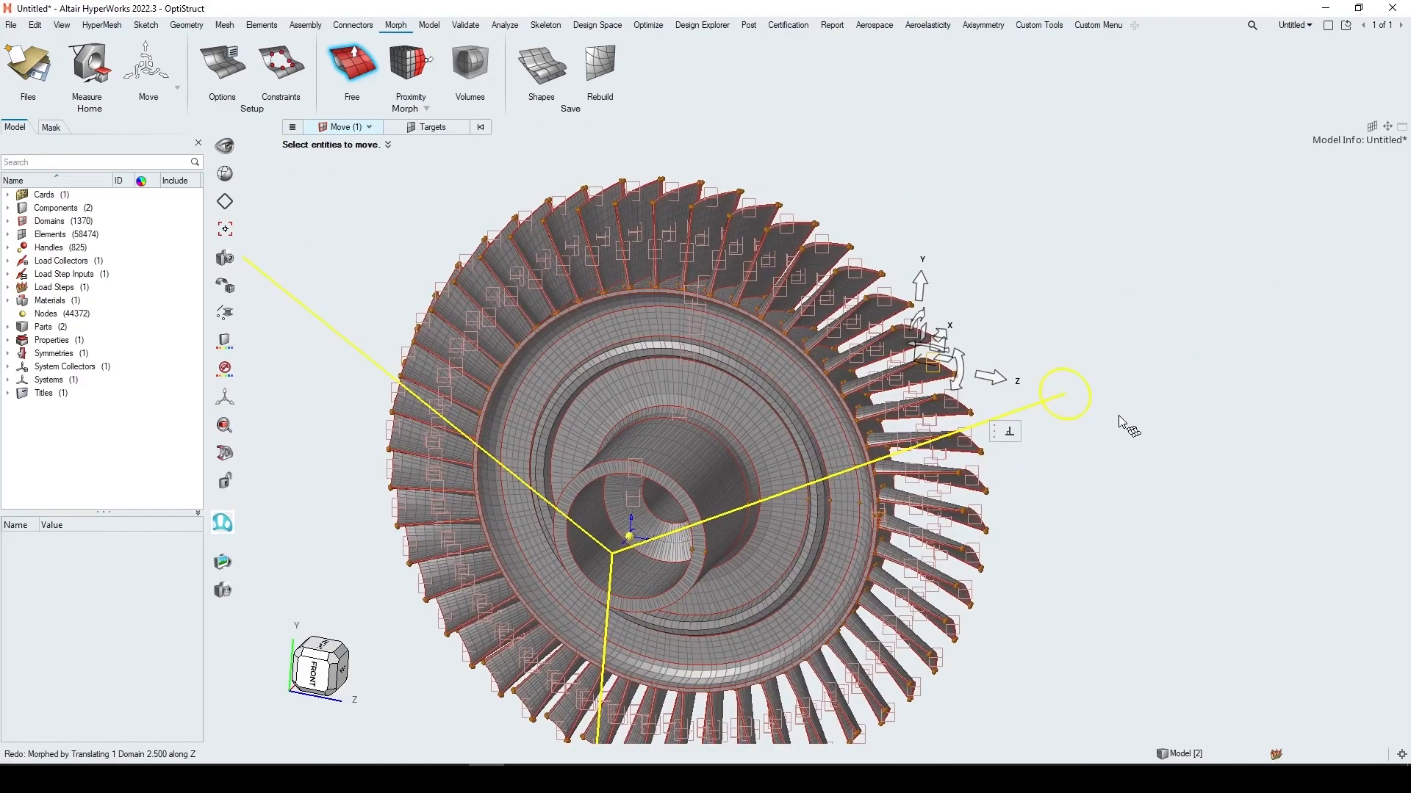
middle_drag(1128, 511, 1126, 471)
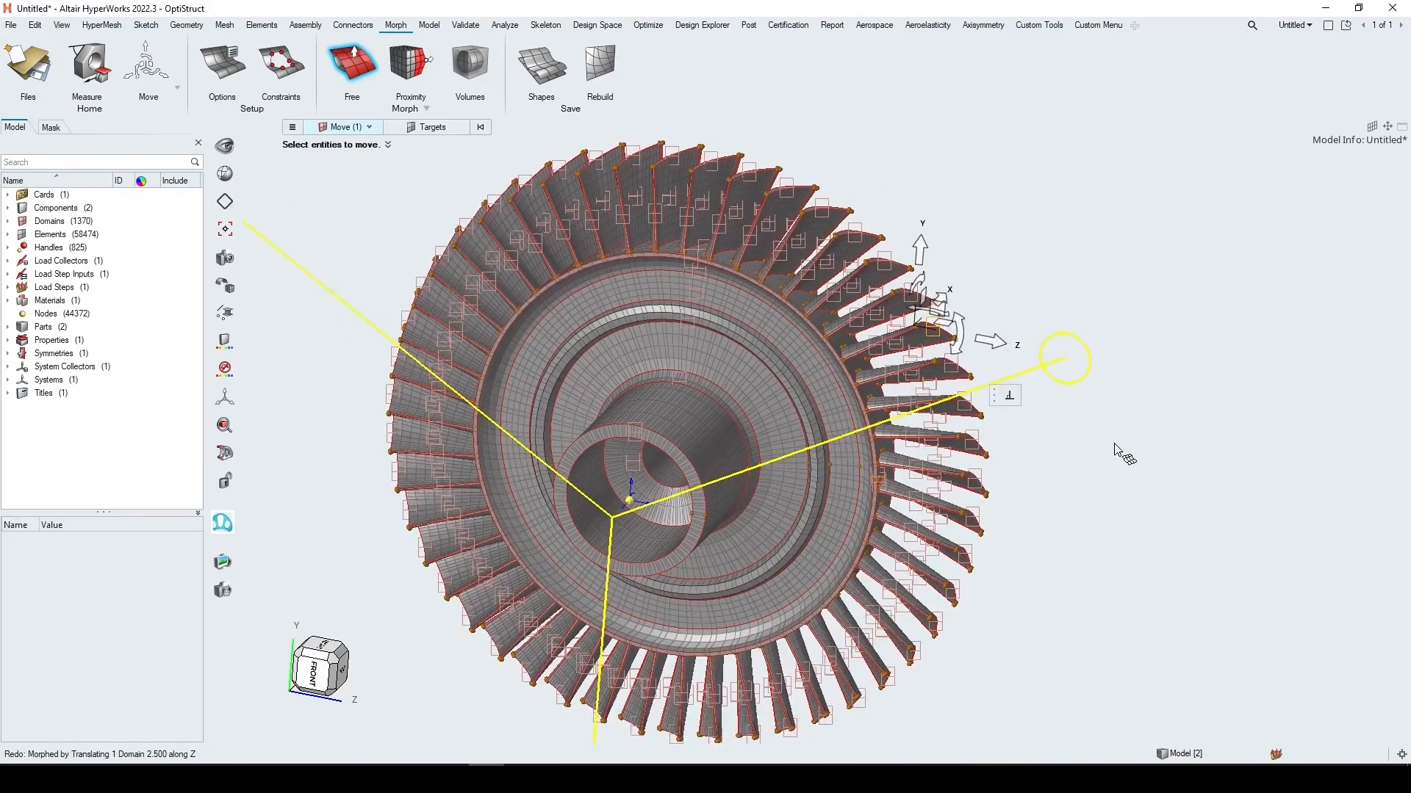
scroll(743, 187, up, 2)
scroll(741, 184, down, 2)
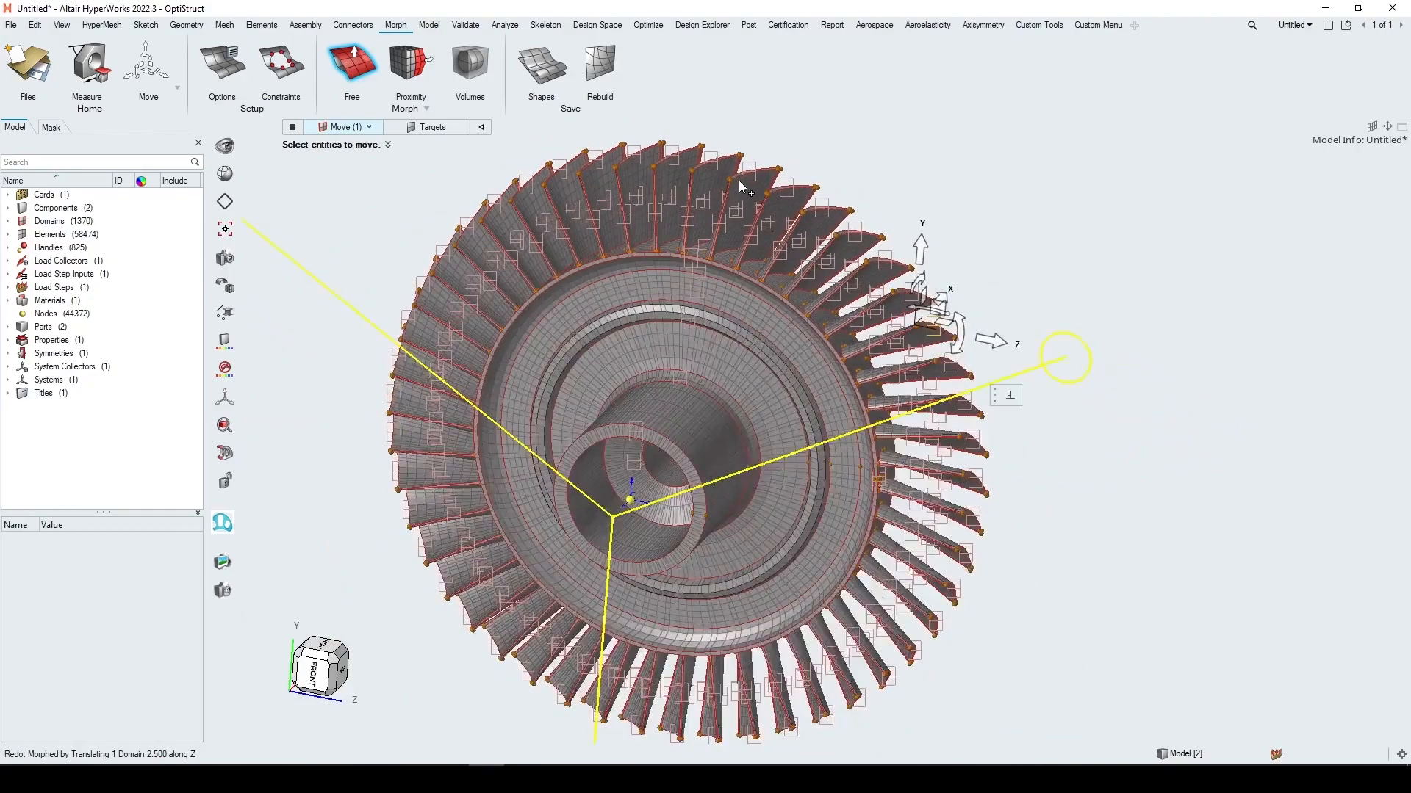